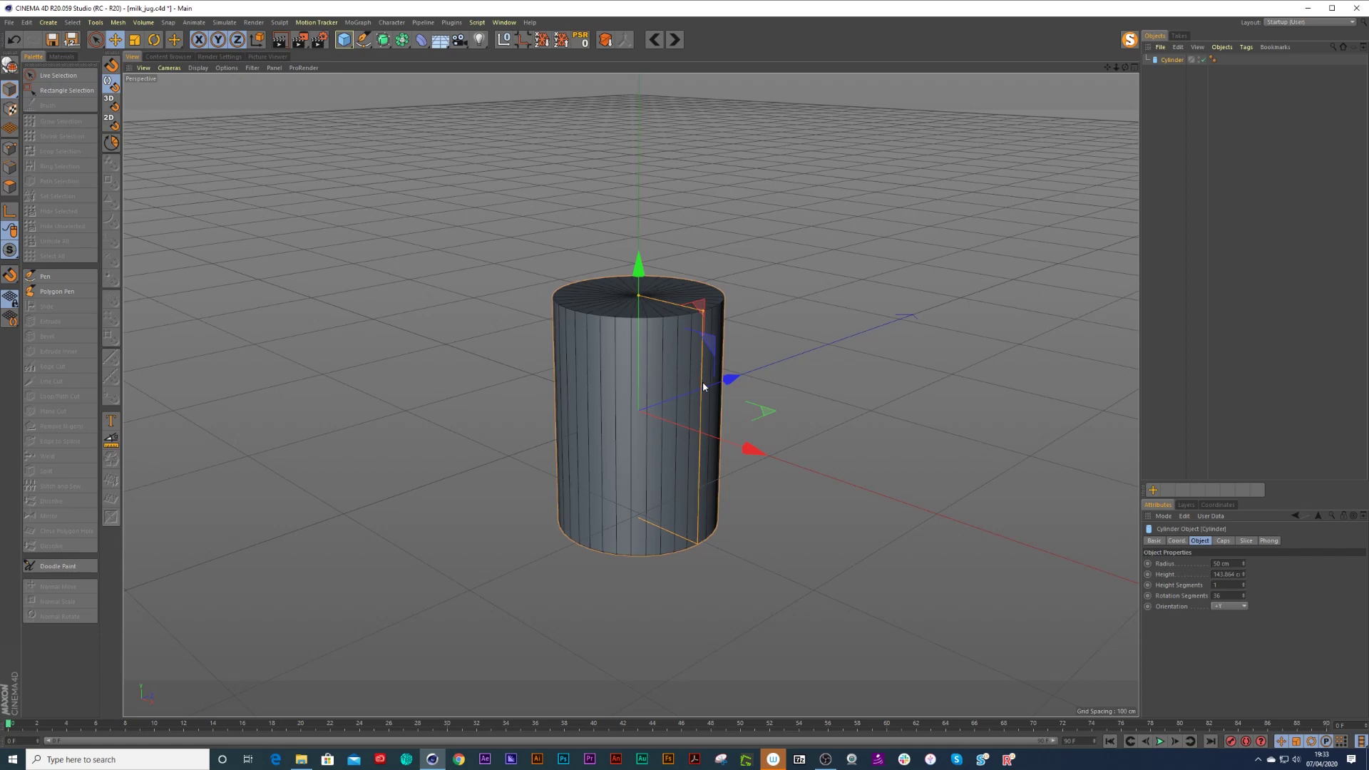
# Set the cylinder's rotation segments to 16.
pyautogui.scroll(1, 670, 401)
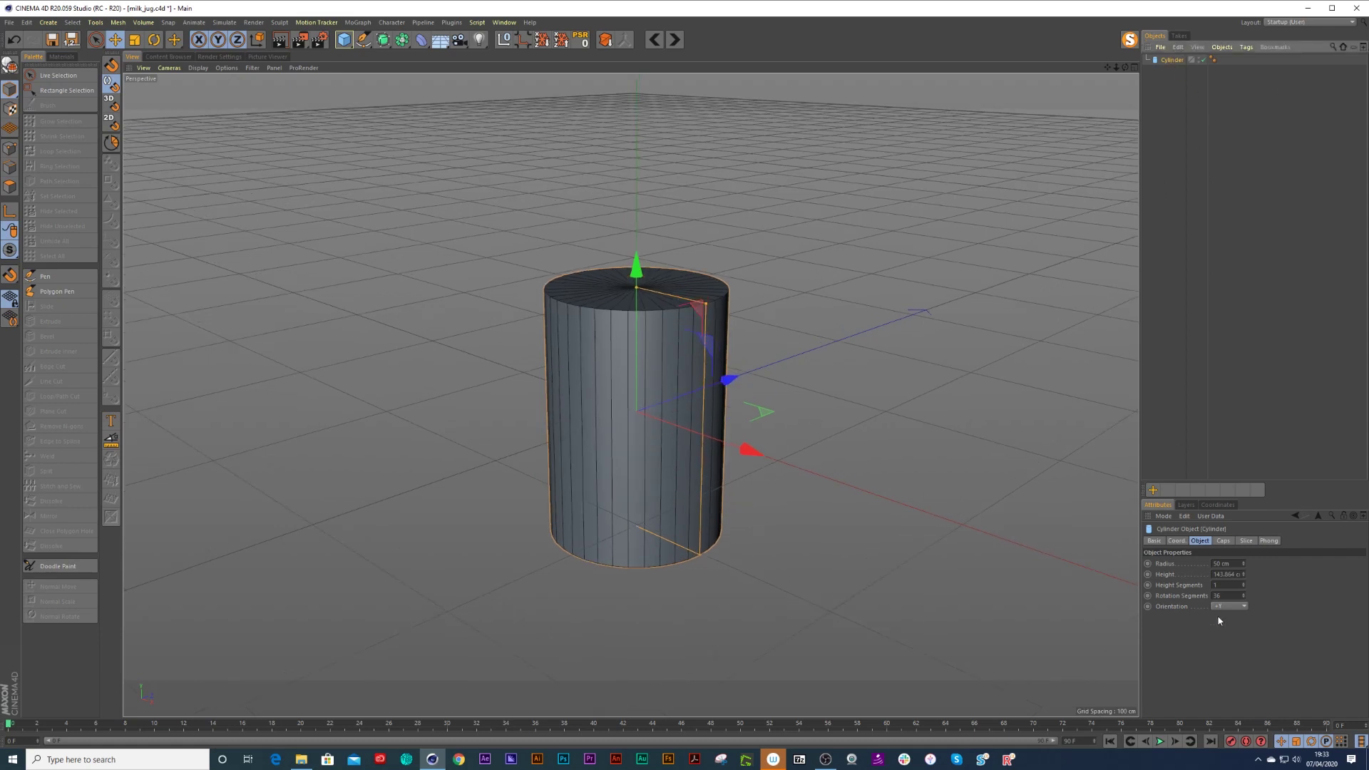
pyautogui.doubleClick(1218, 595)
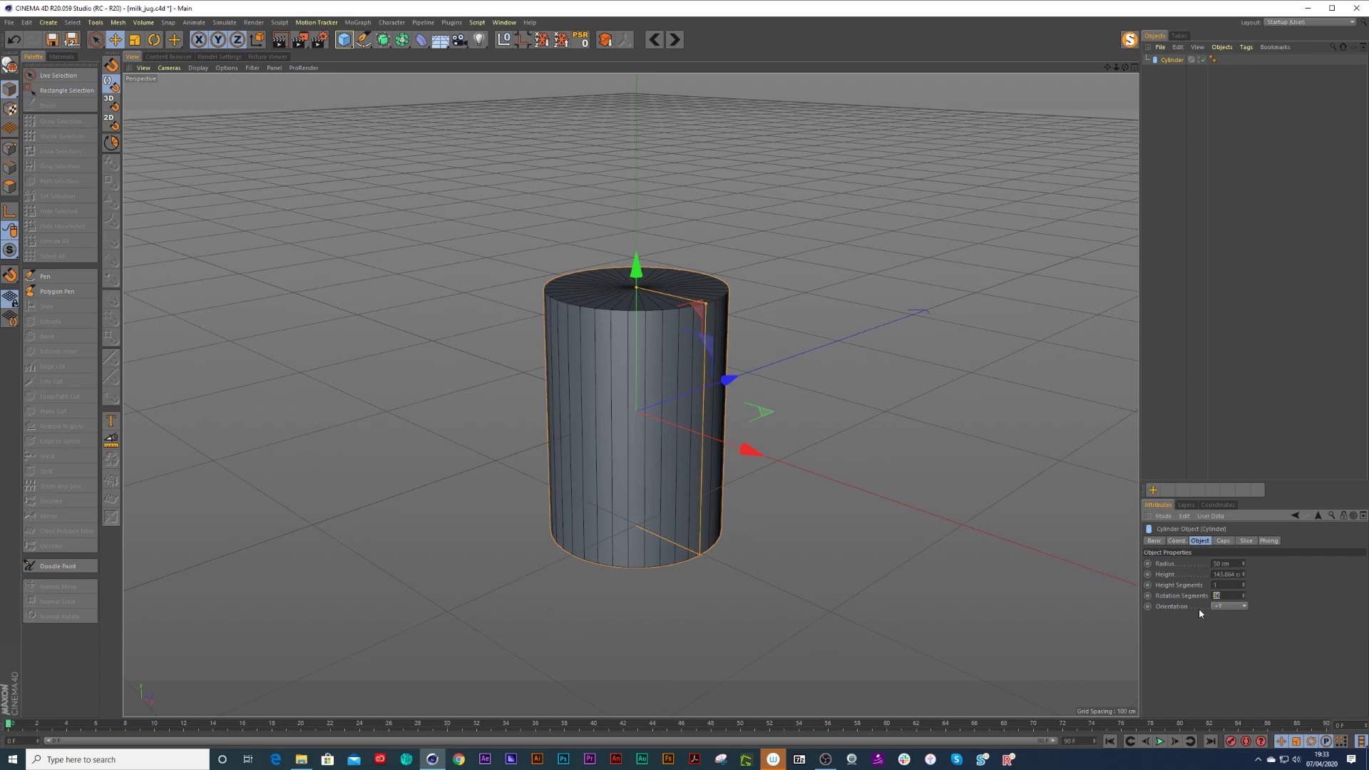
pyautogui.write('16')
pyautogui.press('Return')
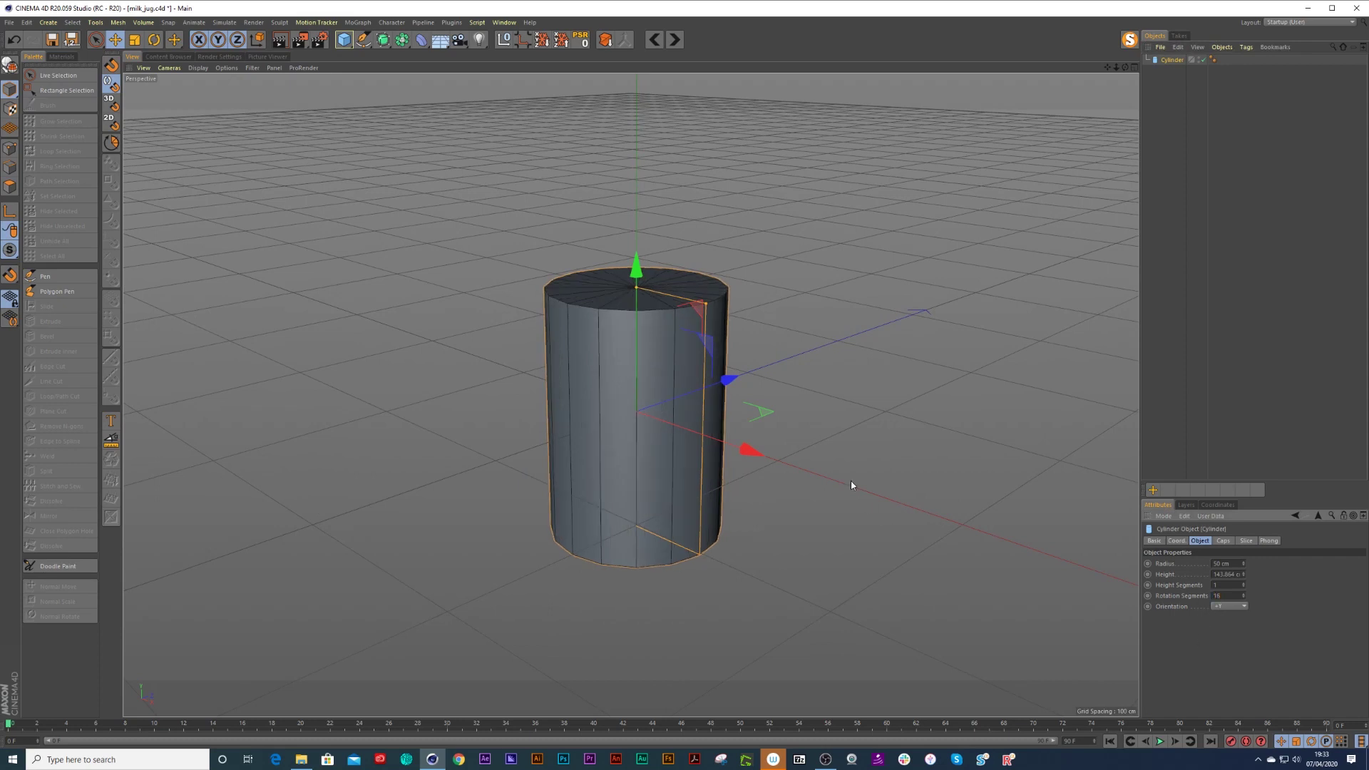
# Turn off the cylinder's caps so that it is open at both ends.
pyautogui.click(1223, 541)
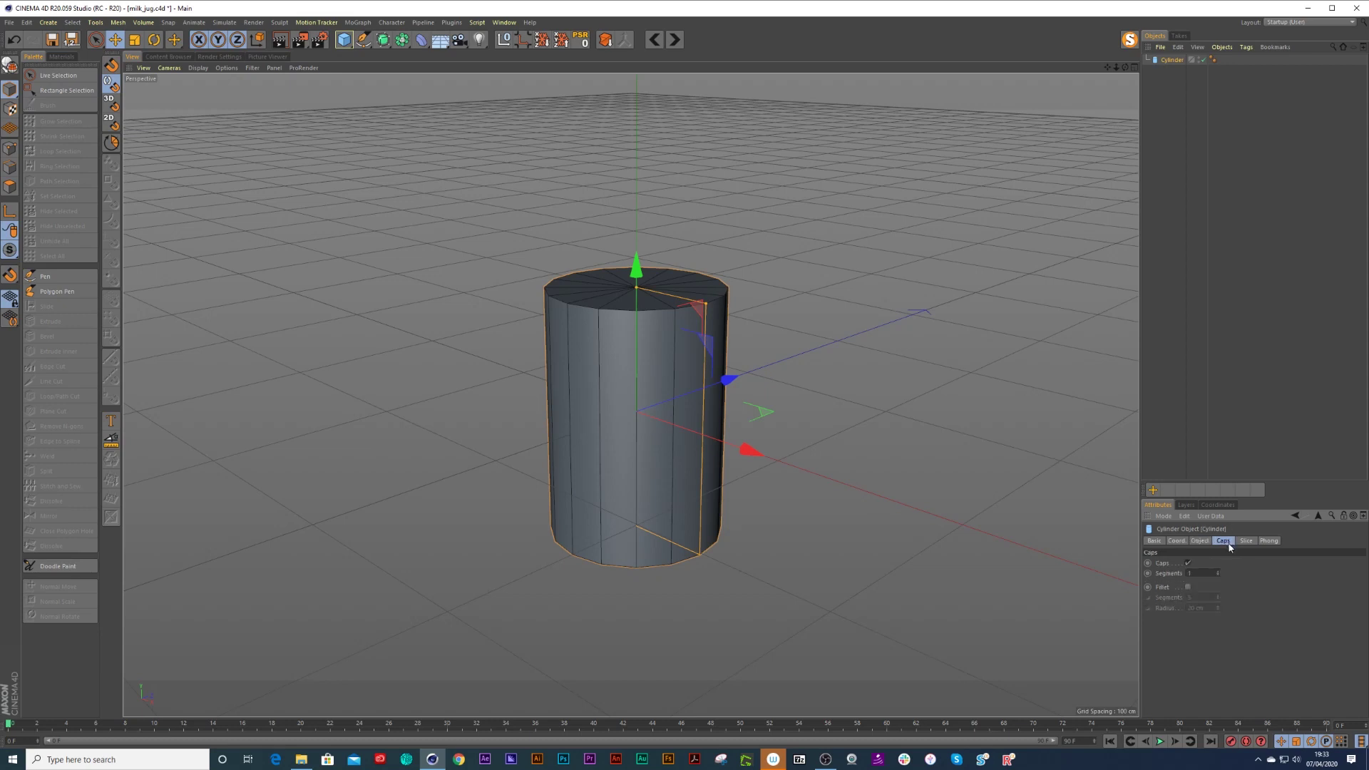
pyautogui.click(1188, 563)
pyautogui.keyDown('alt'); pyautogui.moveTo(773, 556); pyautogui.dragTo(665, 559); pyautogui.keyUp('alt')
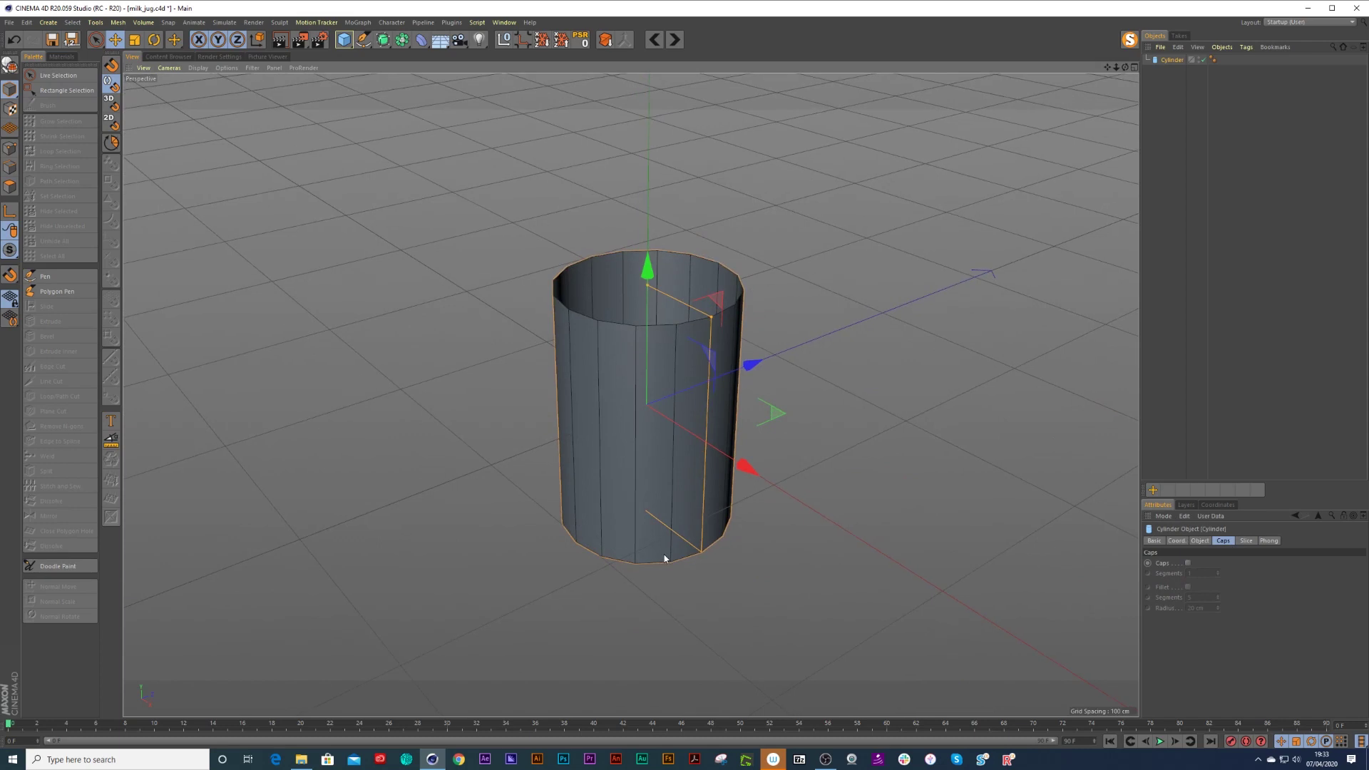
# Make the cylinder editable and rename it "jug".
pyautogui.press('c')
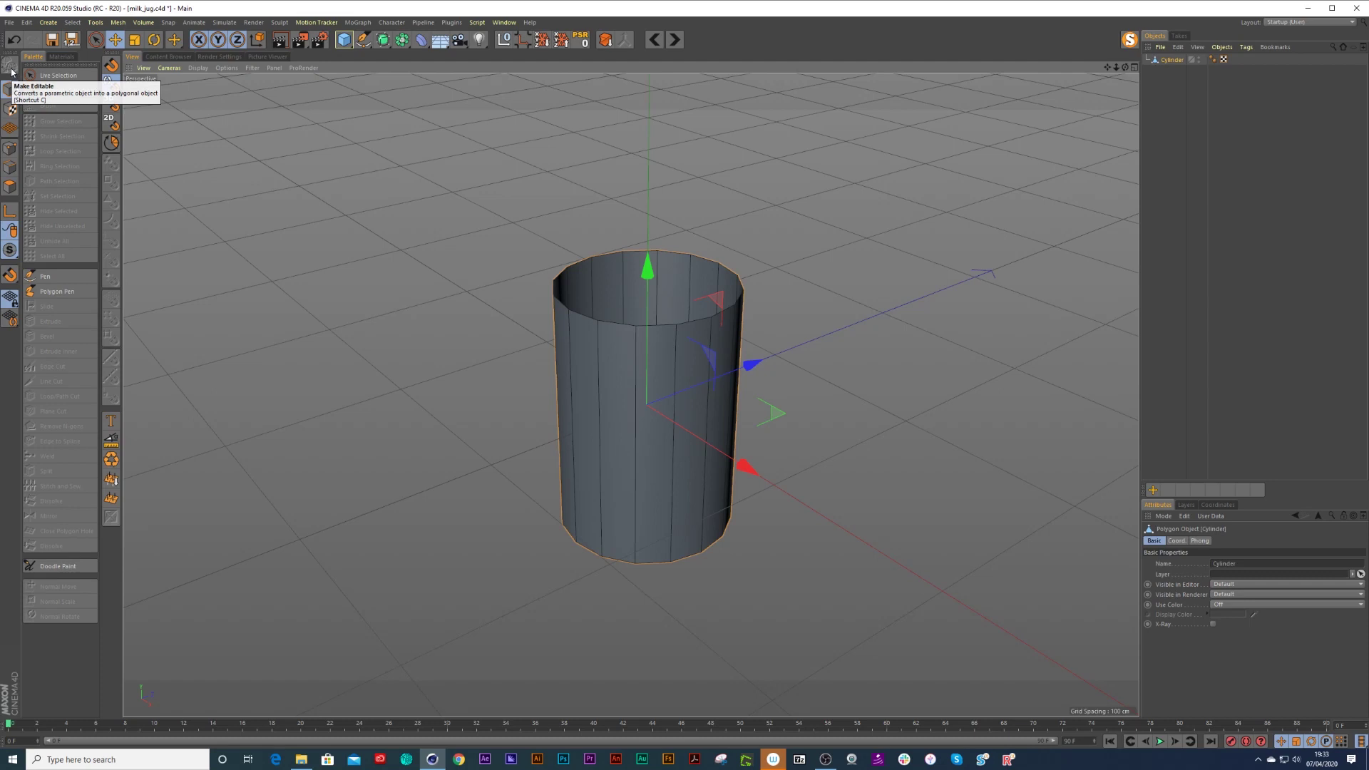
pyautogui.moveTo(634, 315)
pyautogui.keyDown('alt'); pyautogui.mouseDown()
pyautogui.moveTo(637, 337)
pyautogui.moveTo(656, 326)
pyautogui.moveTo(609, 318)
pyautogui.mouseUp(); pyautogui.keyUp('alt')
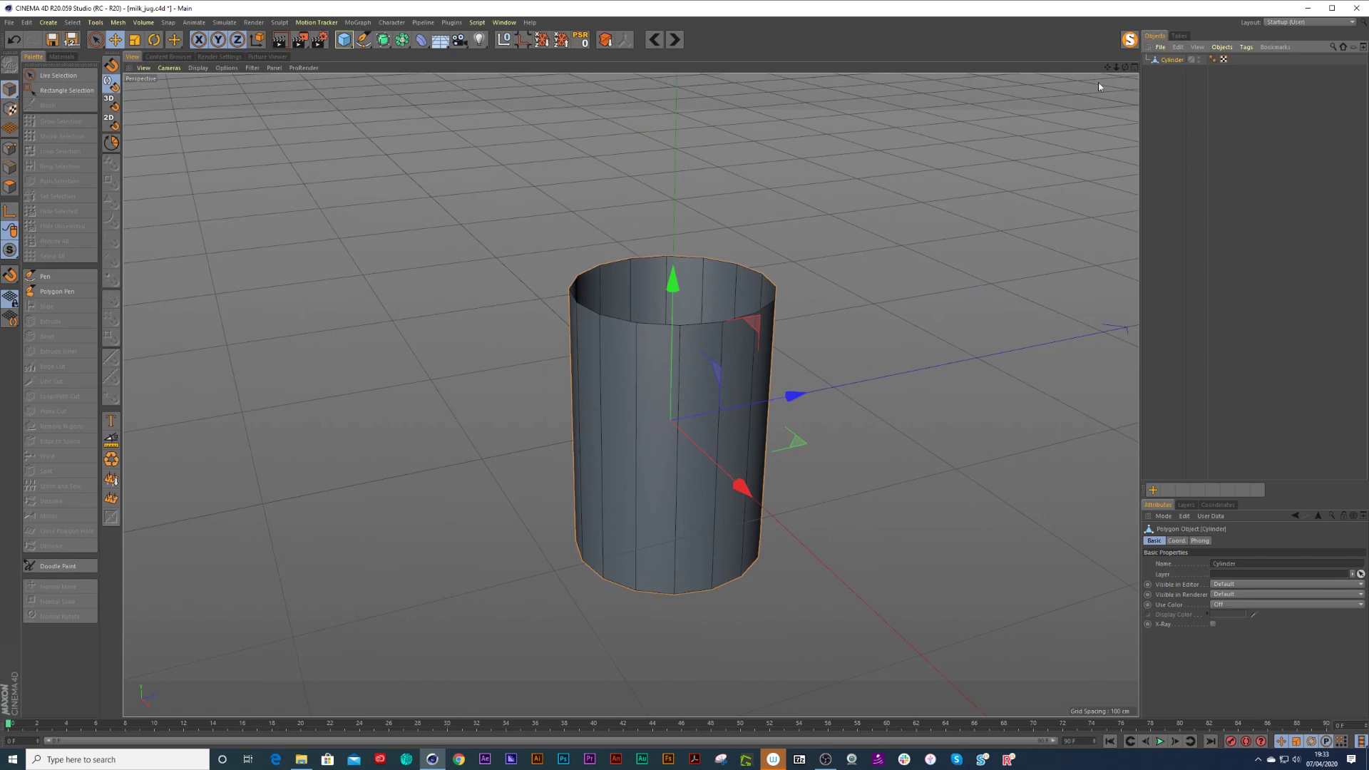
pyautogui.doubleClick(1176, 60)
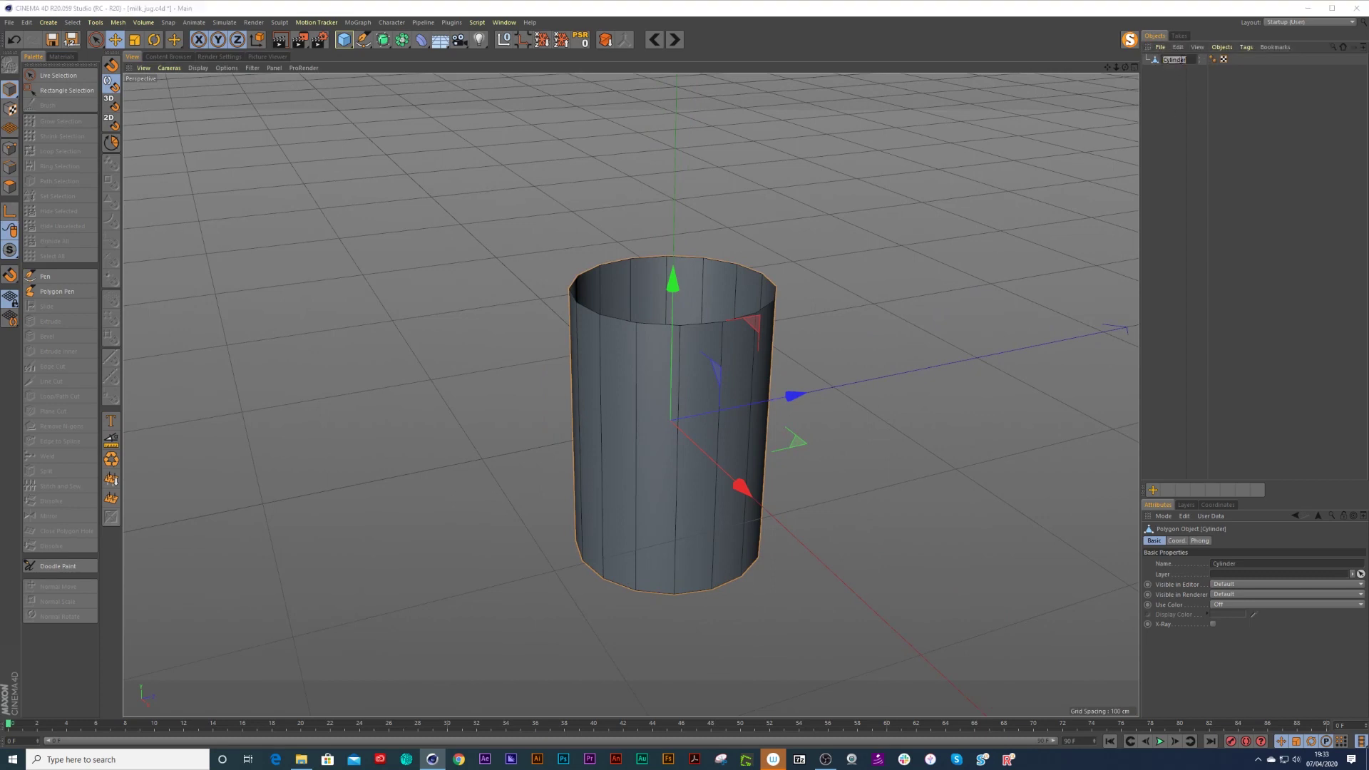
pyautogui.press('Return')
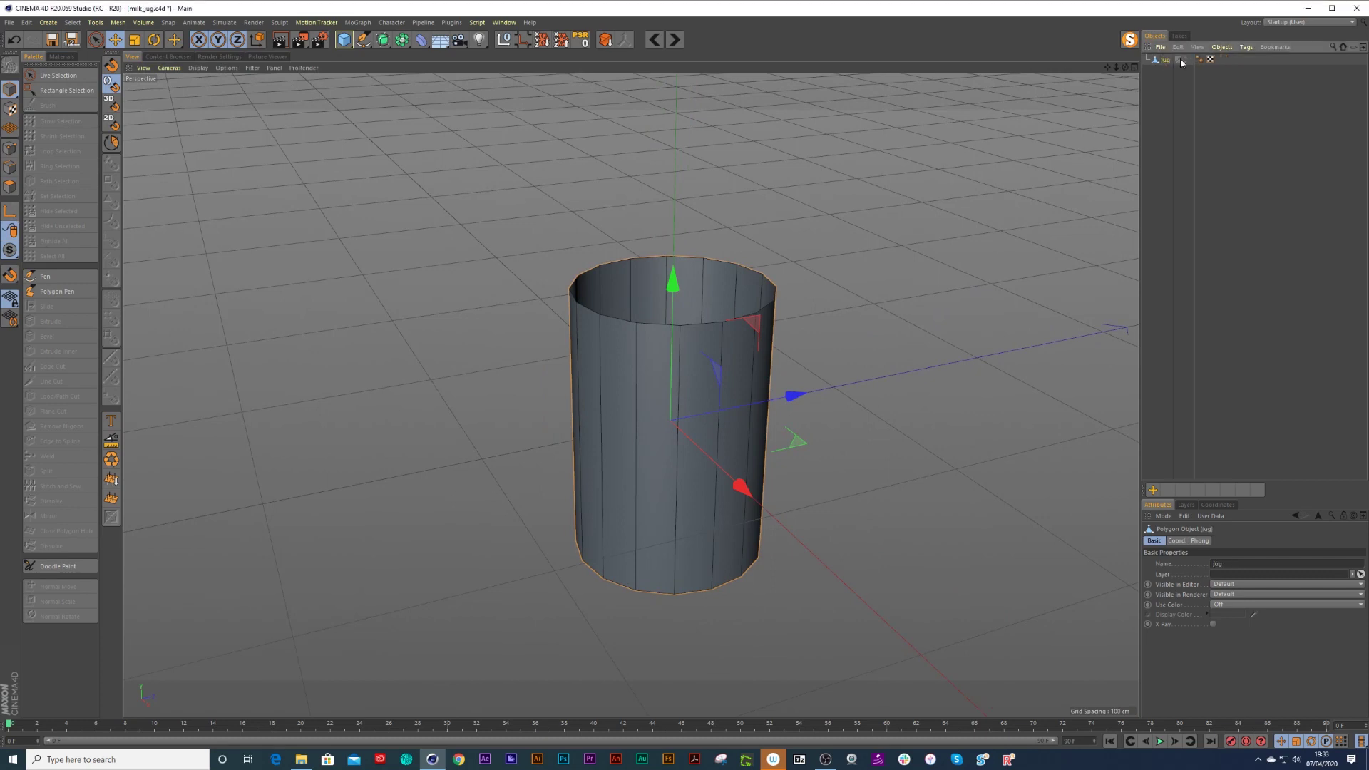
# Add a horizontal loop cut around the jug's middle at 50%.
pyautogui.click(10, 167)
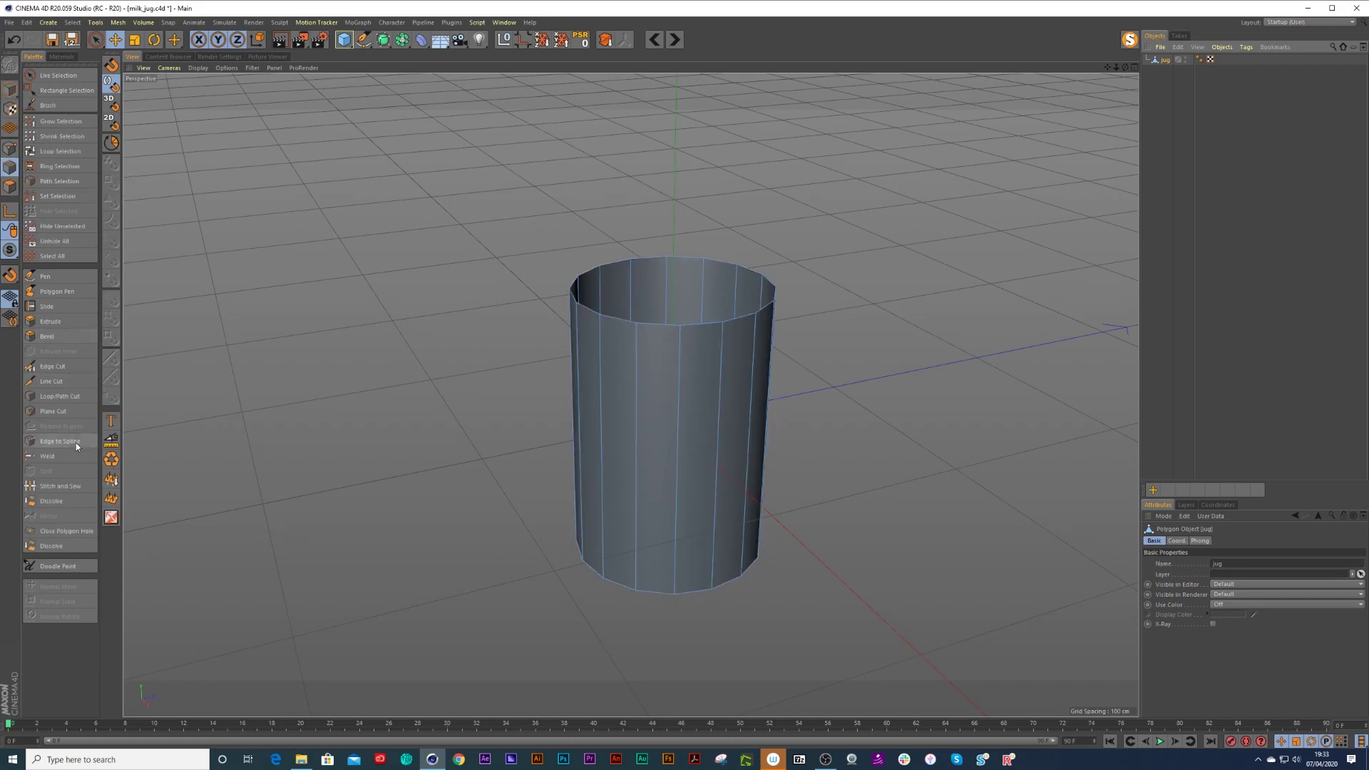
pyautogui.click(71, 396)
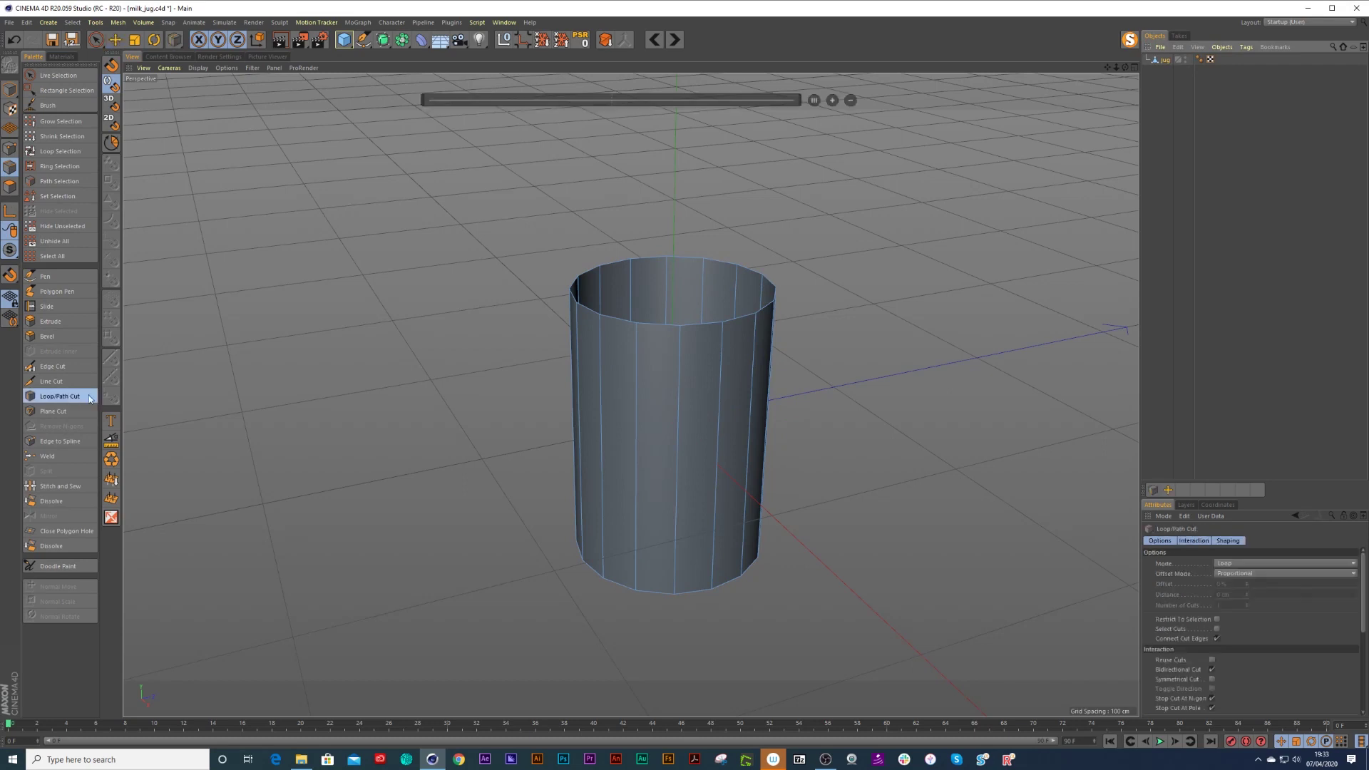
pyautogui.keyDown('alt'); pyautogui.moveTo(679, 422); pyautogui.dragTo(679, 413); pyautogui.keyUp('alt')
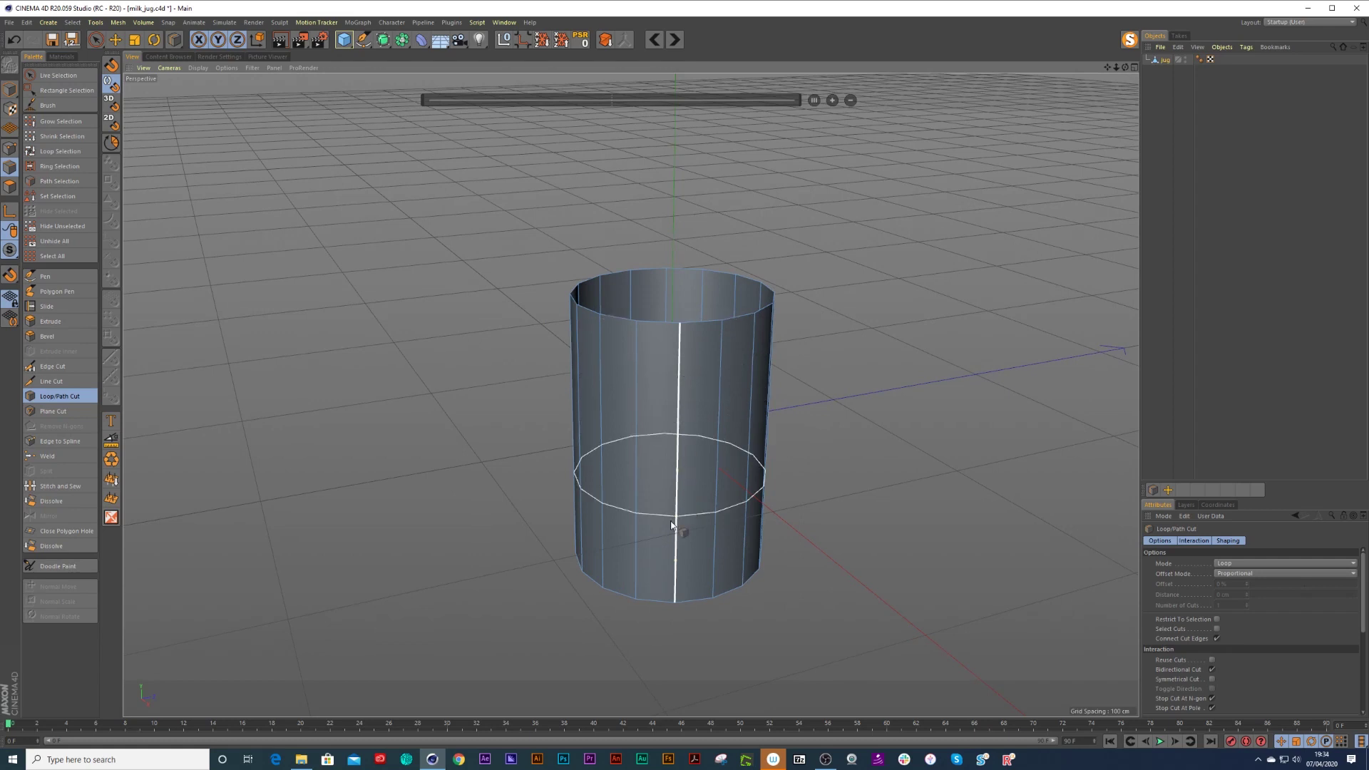
pyautogui.click(677, 469)
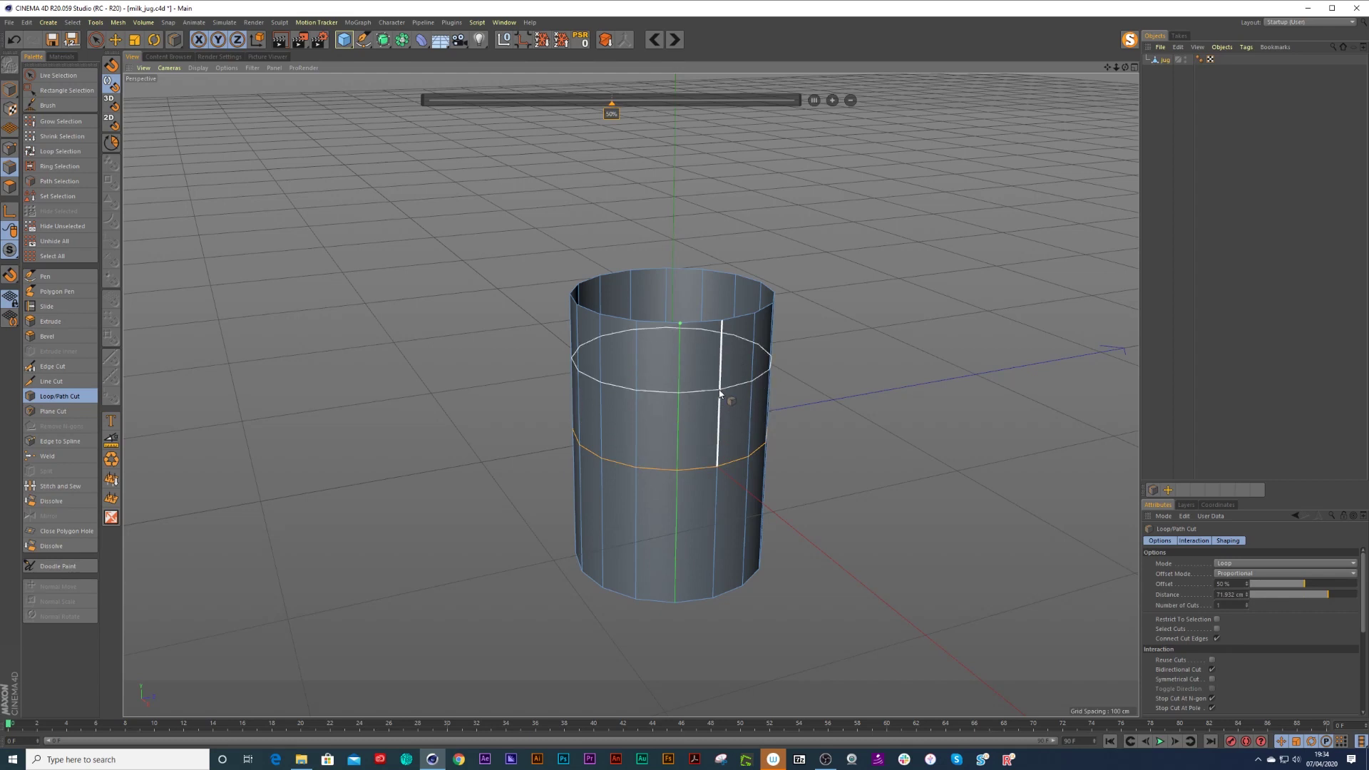
pyautogui.press('space')
# Select two adjacent polygons in the jug's upper row and extrude them outward about 23 cm for the spout.
pyautogui.moveTo(717, 389)
pyautogui.keyDown('alt'); pyautogui.mouseDown()
pyautogui.moveTo(667, 387)
pyautogui.moveTo(613, 424)
pyautogui.moveTo(706, 367)
pyautogui.mouseUp(); pyautogui.keyUp('alt')
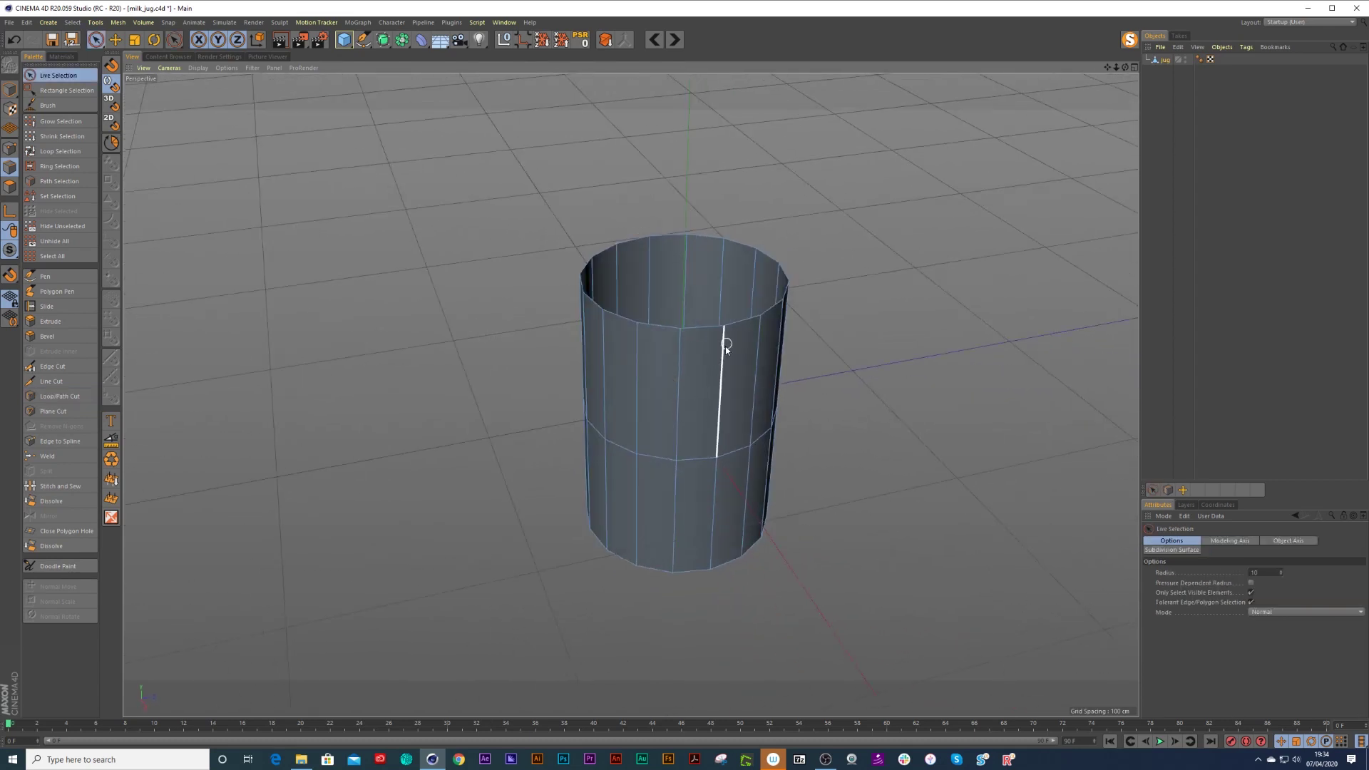
pyautogui.click(10, 186)
pyautogui.click(702, 356)
pyautogui.keyDown('shift'); pyautogui.click(734, 360); pyautogui.keyUp('shift')
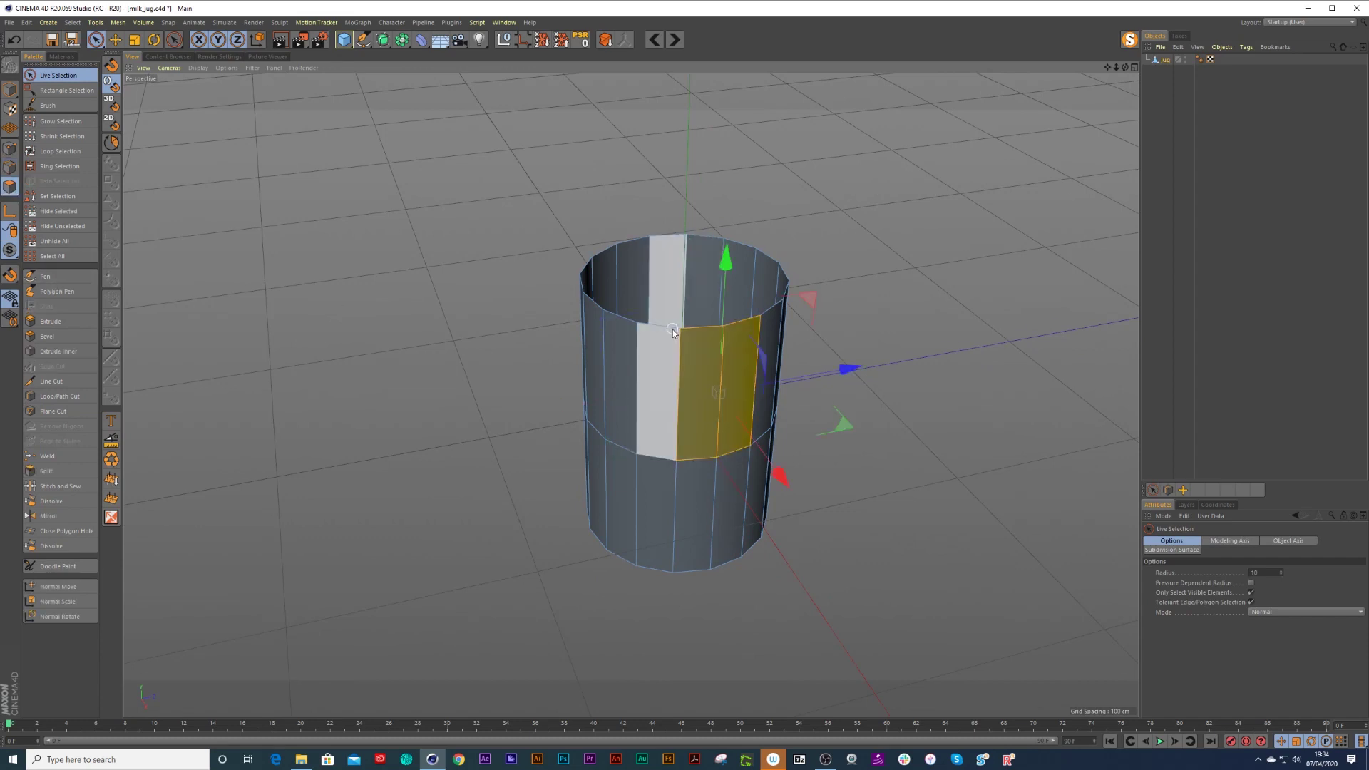
pyautogui.keyDown('alt'); pyautogui.moveTo(675, 329); pyautogui.dragTo(690, 331); pyautogui.keyUp('alt')
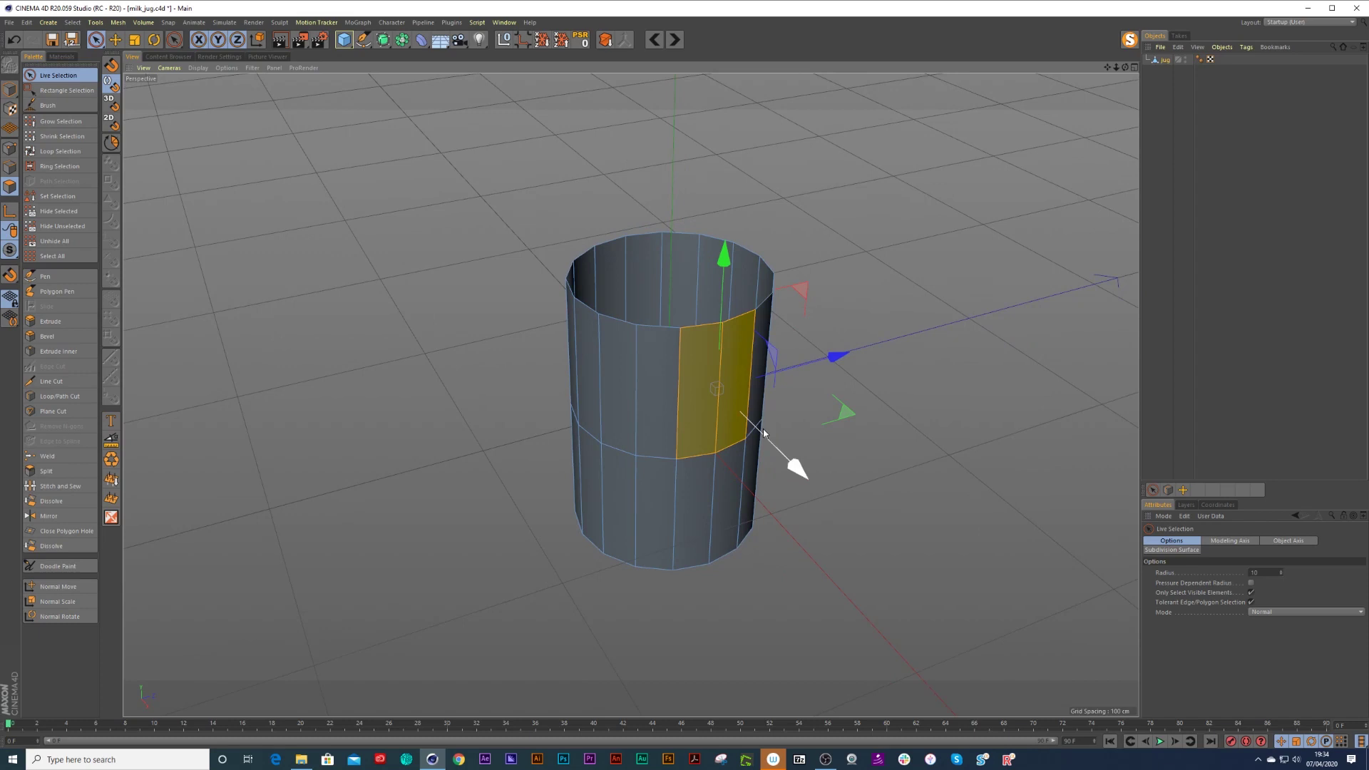
pyautogui.click(78, 323)
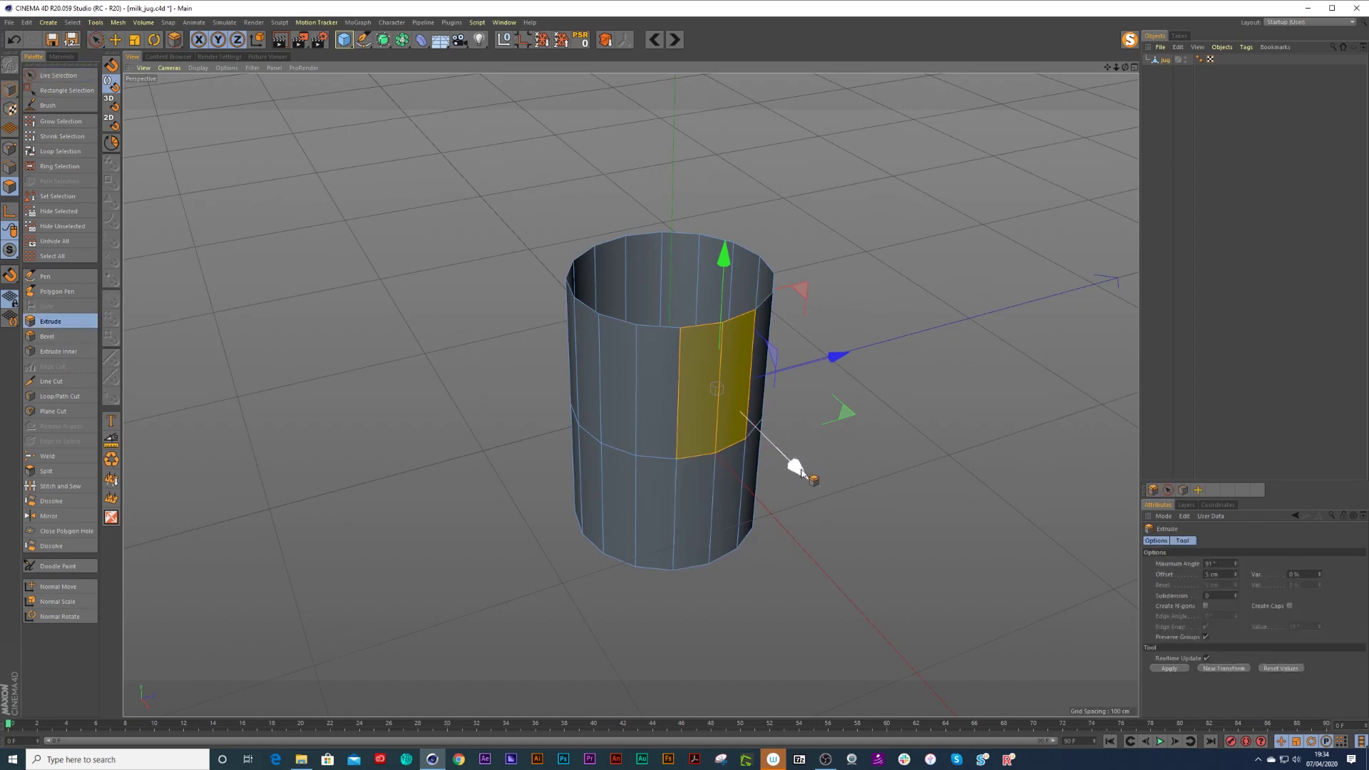
pyautogui.moveTo(720, 425); pyautogui.dragTo(844, 469)
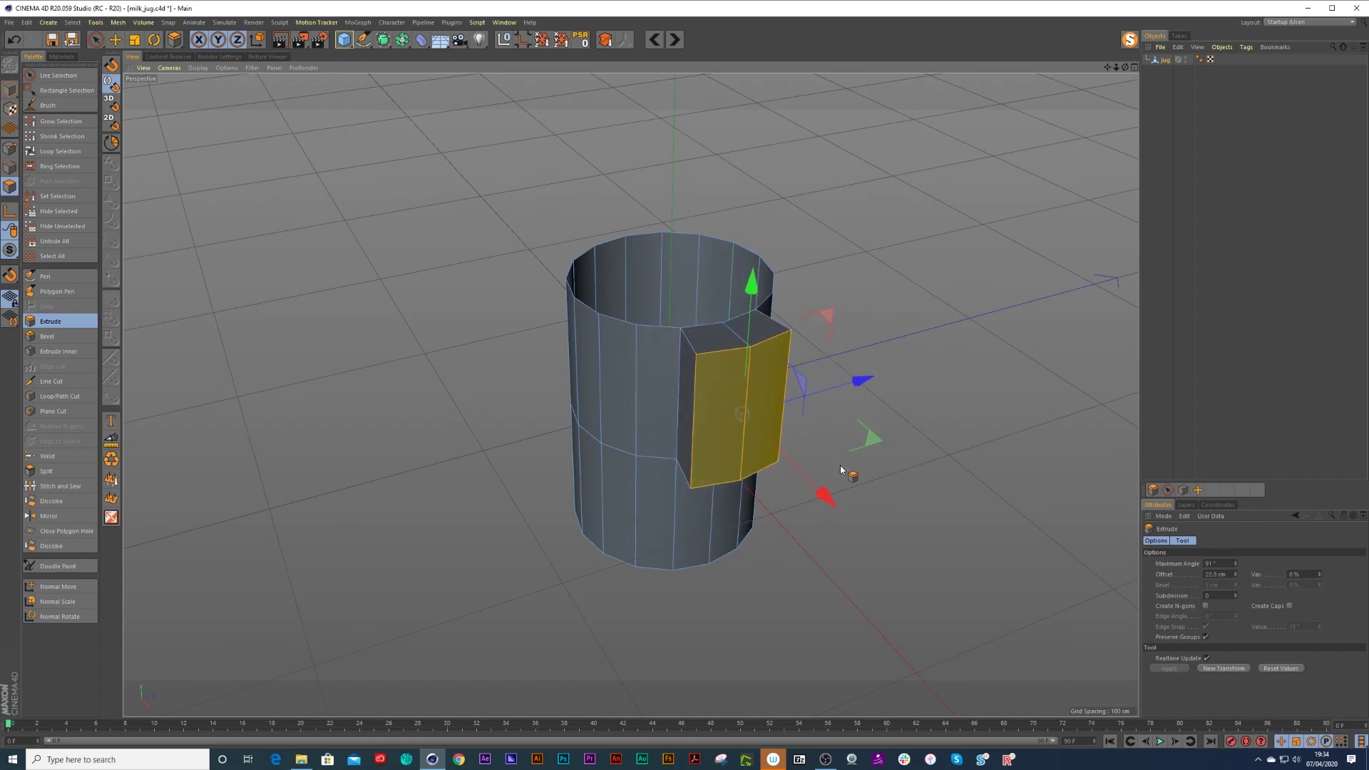
# Delete the two polygons that close the top of the extruded spout.
pyautogui.keyDown('alt'); pyautogui.moveTo(840, 465); pyautogui.dragTo(886, 409); pyautogui.keyUp('alt')
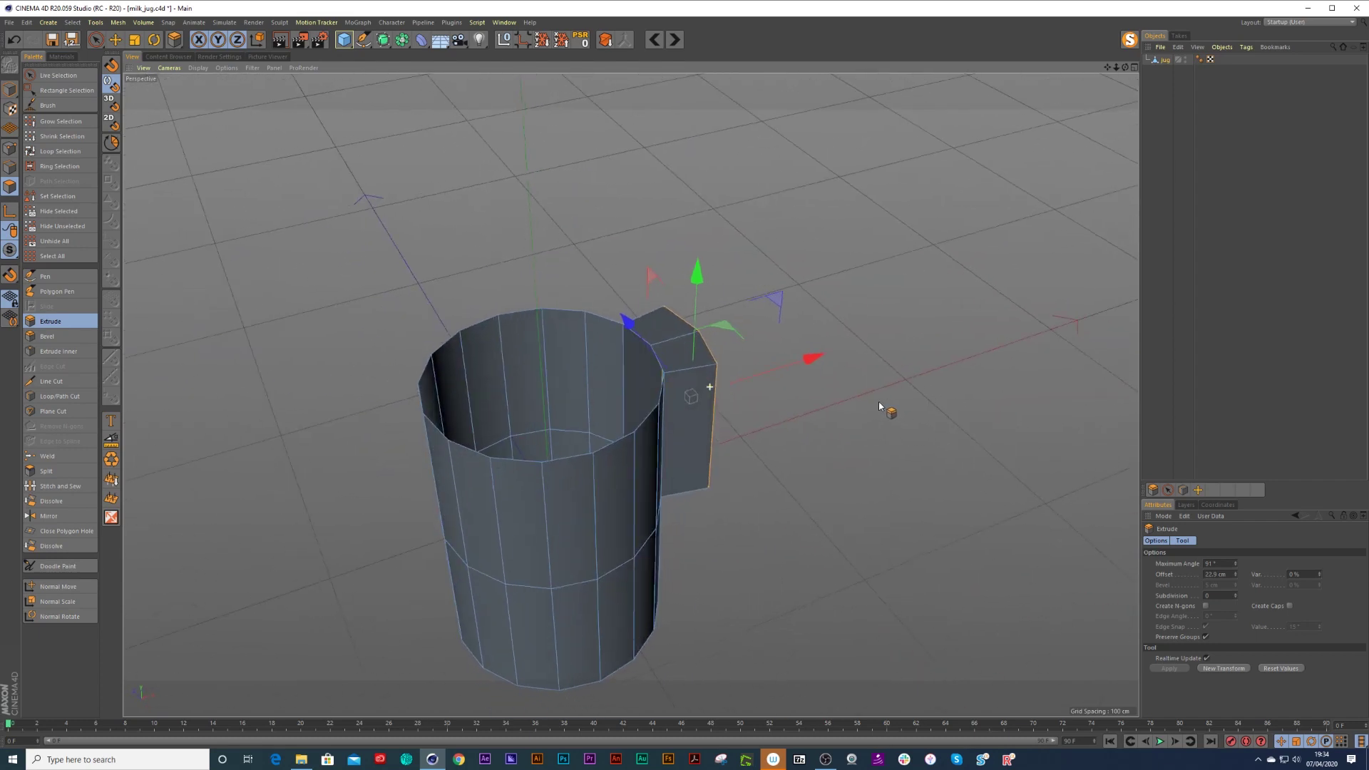
pyautogui.press('space')
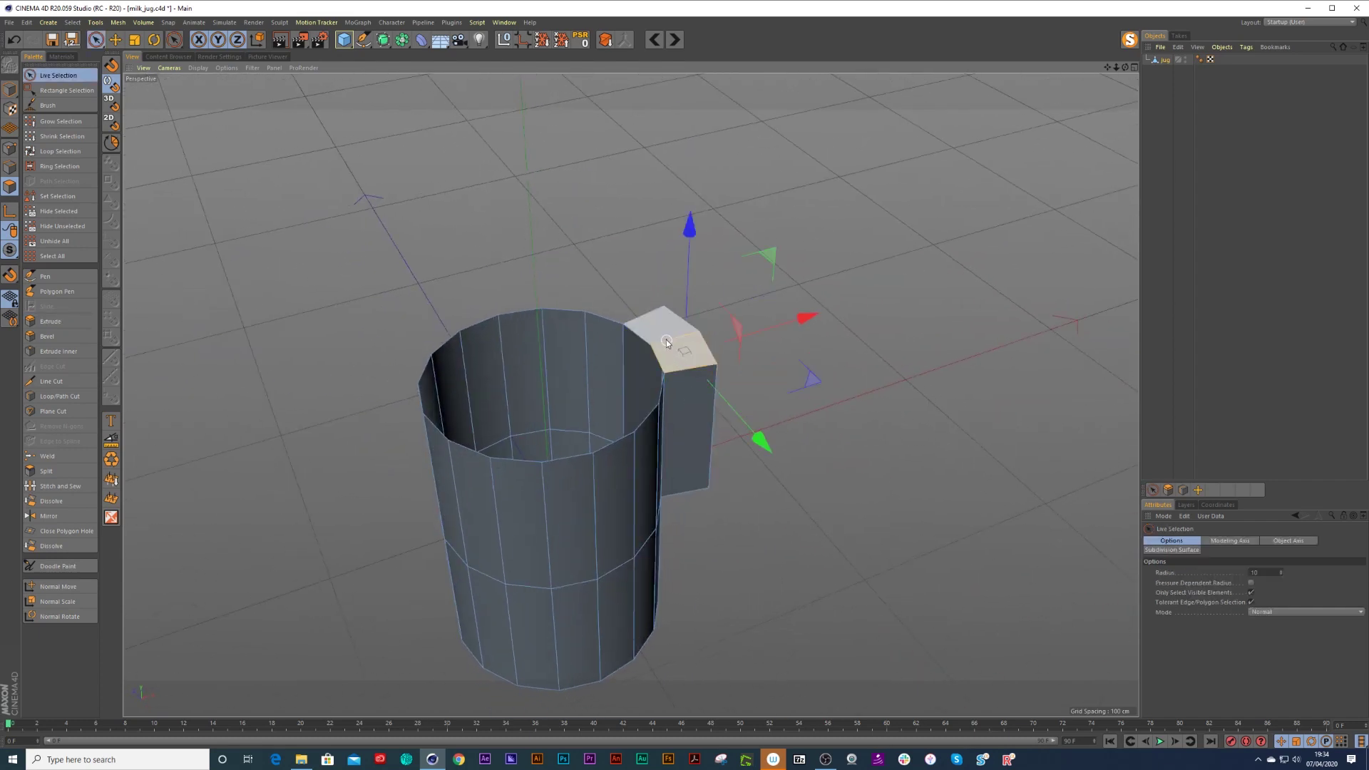
pyautogui.click(666, 340)
pyautogui.press('Delete')
pyautogui.keyDown('alt'); pyautogui.moveTo(675, 337); pyautogui.dragTo(503, 324); pyautogui.keyUp('alt')
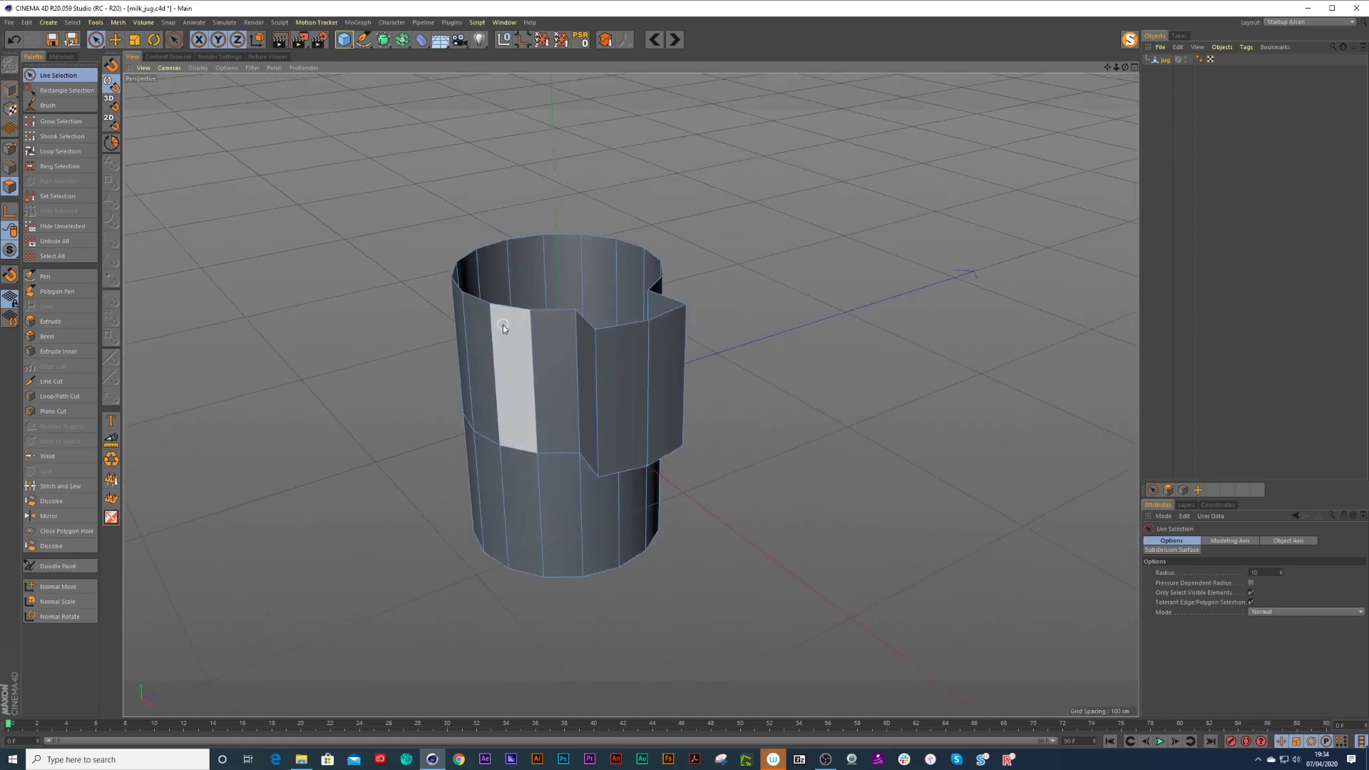
# Add a Subdivision Surface as the parent of the jug to smooth it.
pyautogui.click(1159, 63)
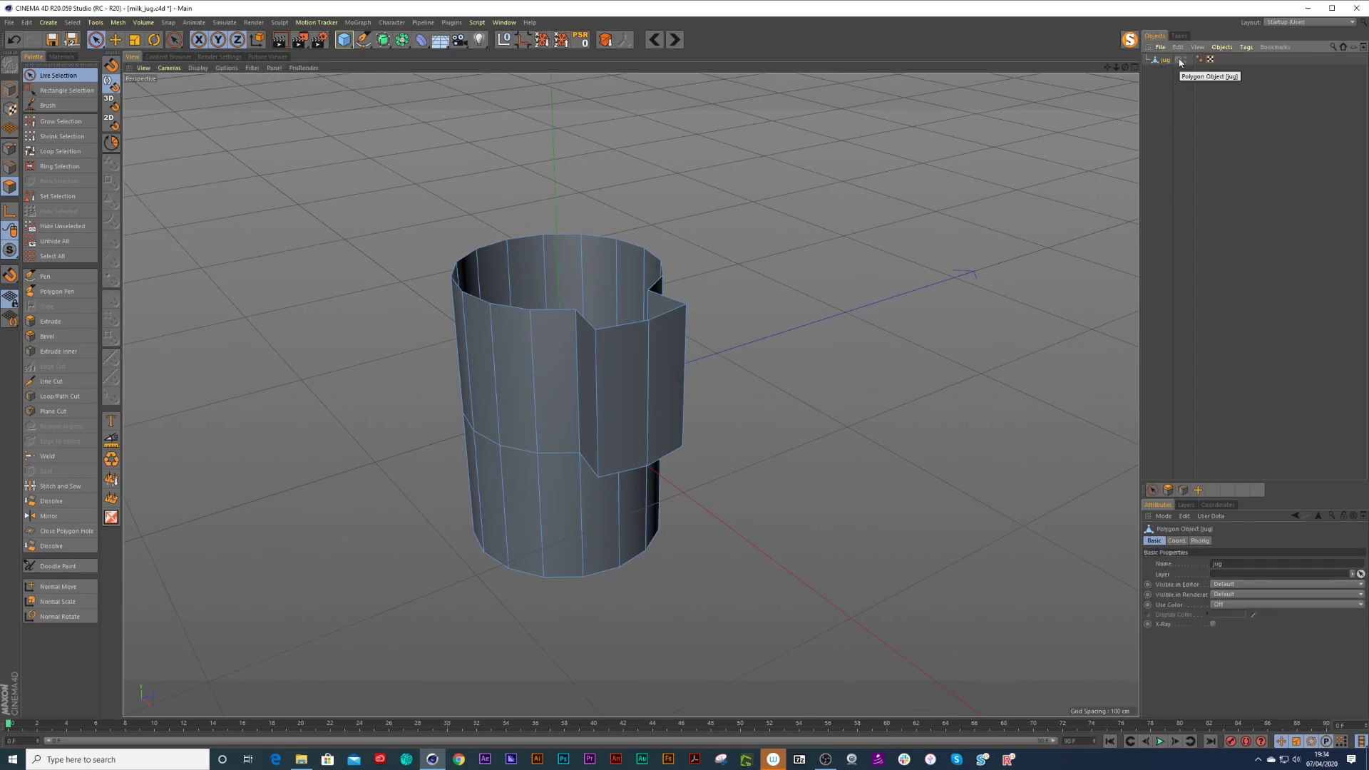
pyautogui.keyDown('alt'); pyautogui.moveTo(382, 40); pyautogui.dragTo(412, 57); pyautogui.keyUp('alt')
pyautogui.keyDown('alt'); pyautogui.moveTo(679, 303); pyautogui.dragTo(568, 357); pyautogui.keyUp('alt')
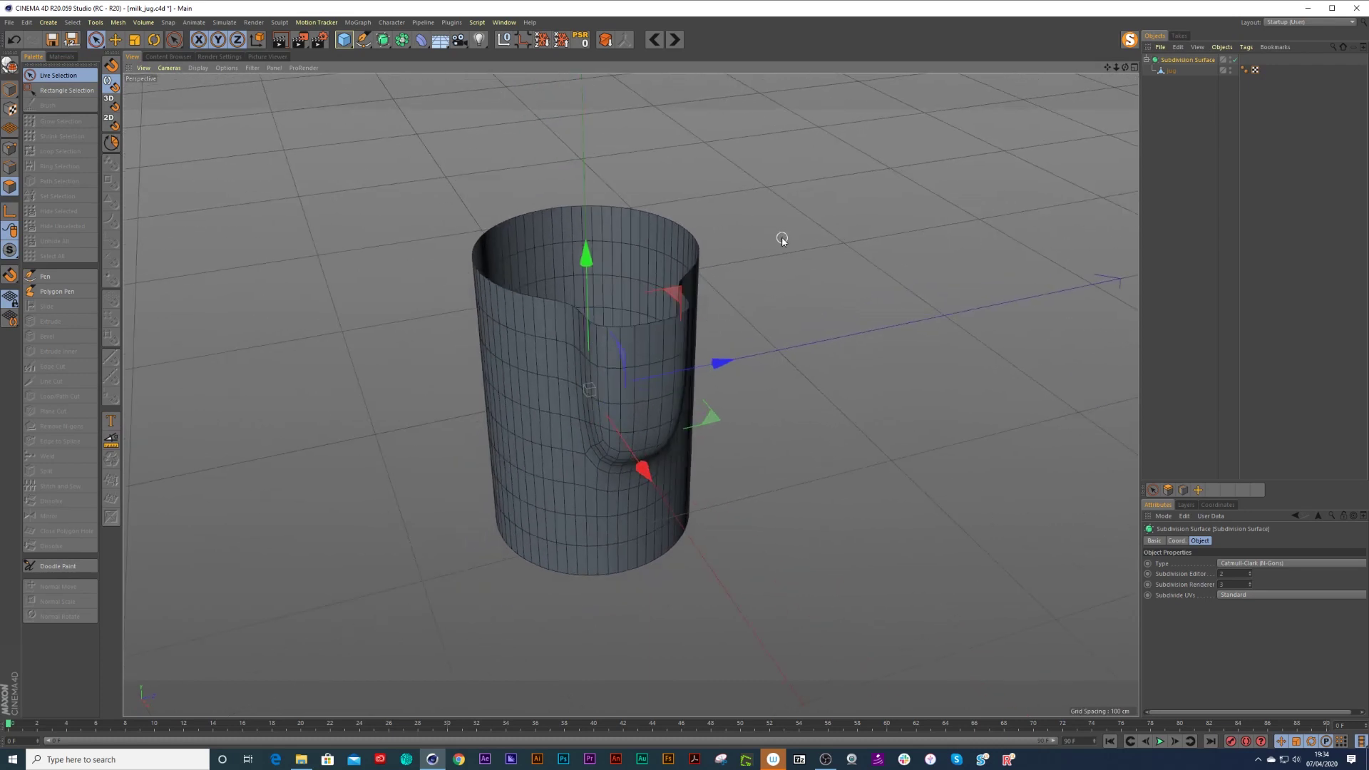
# Set the viewport's line display to Isoparms.
pyautogui.click(198, 68)
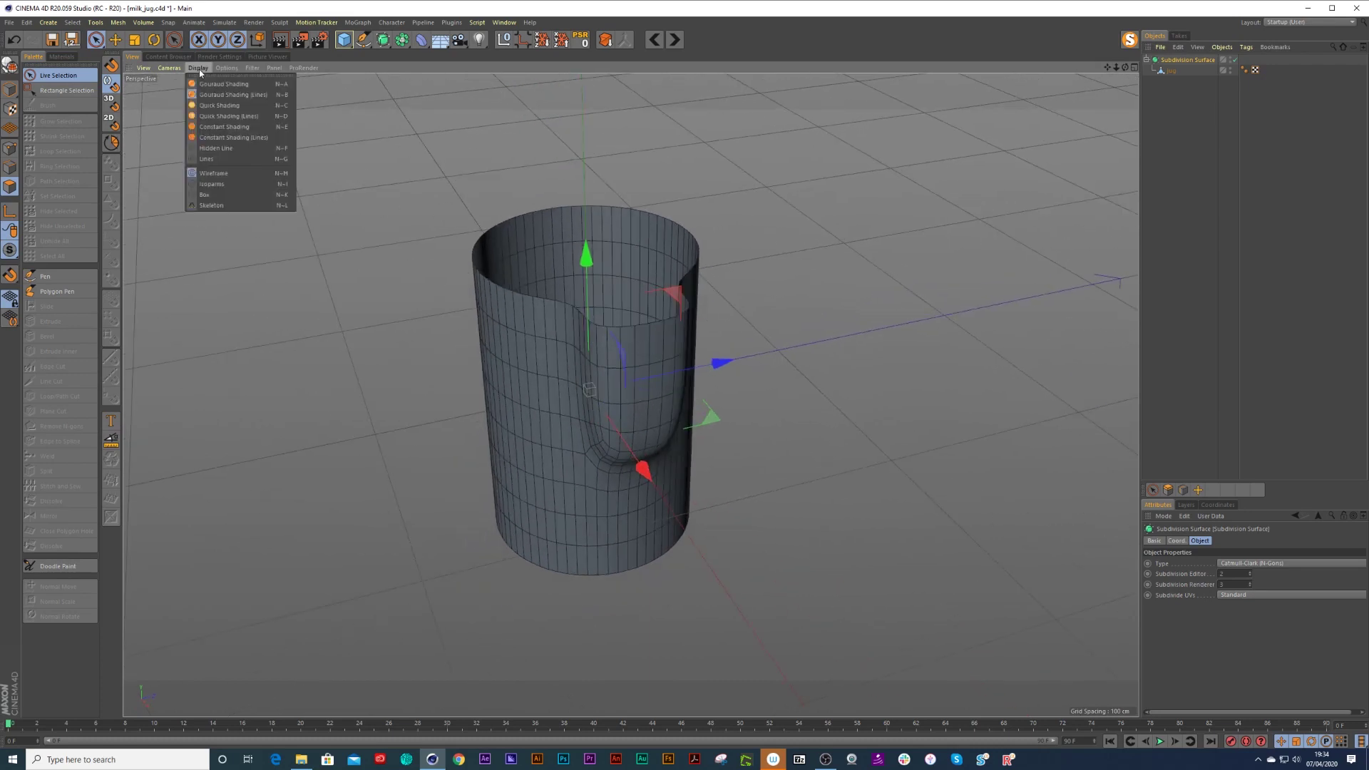
pyautogui.click(221, 187)
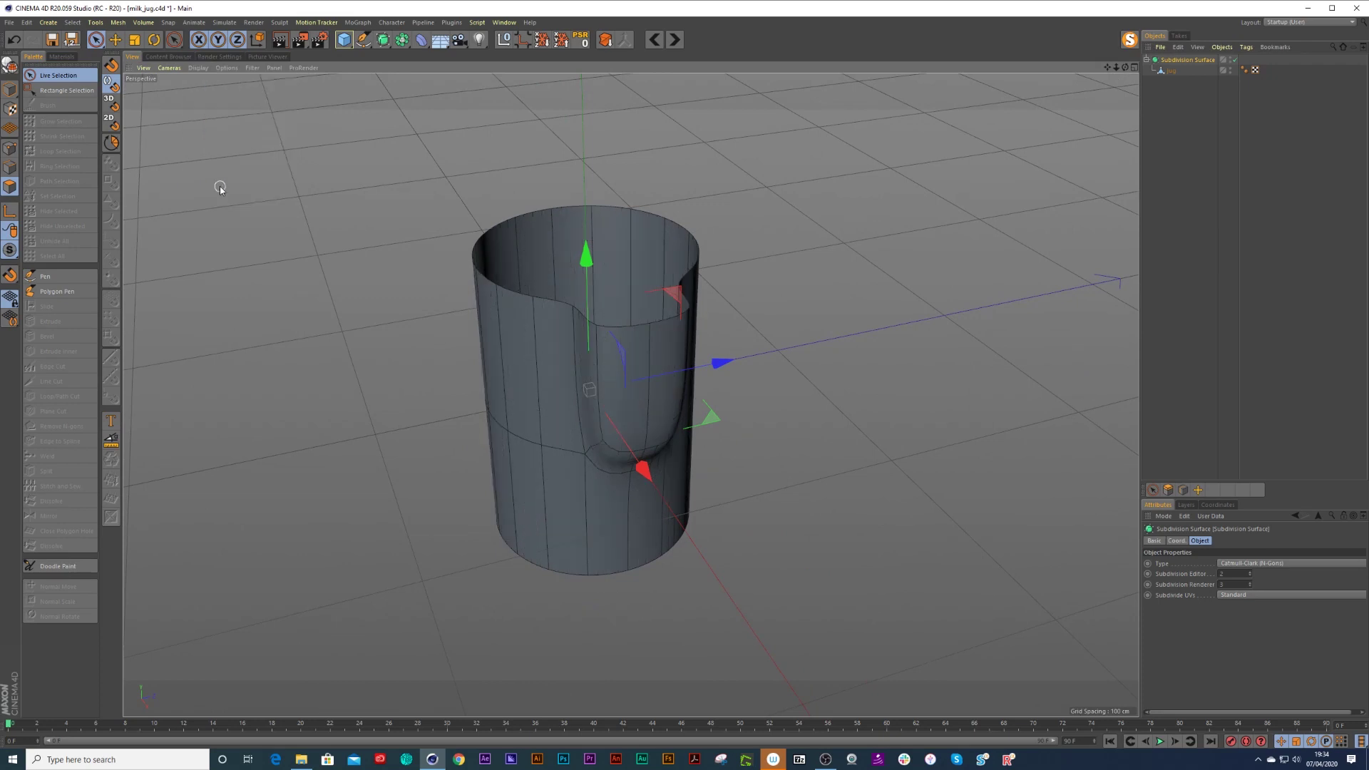
pyautogui.keyDown('alt'); pyautogui.moveTo(566, 407); pyautogui.dragTo(592, 403); pyautogui.keyUp('alt')
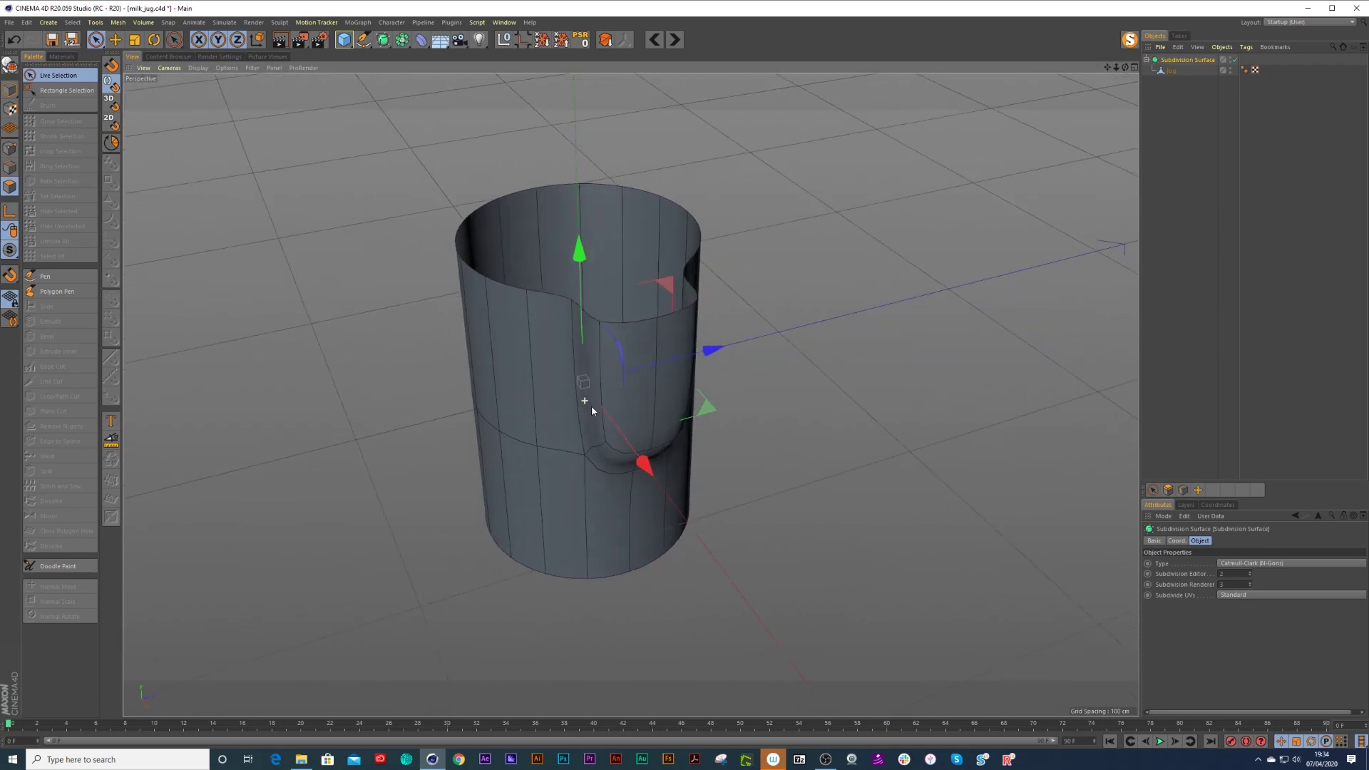
# Toggle the Subdivision Surface off and on repeatedly to compare the smoothed jug with its low-poly mesh.
pyautogui.click(1235, 59)
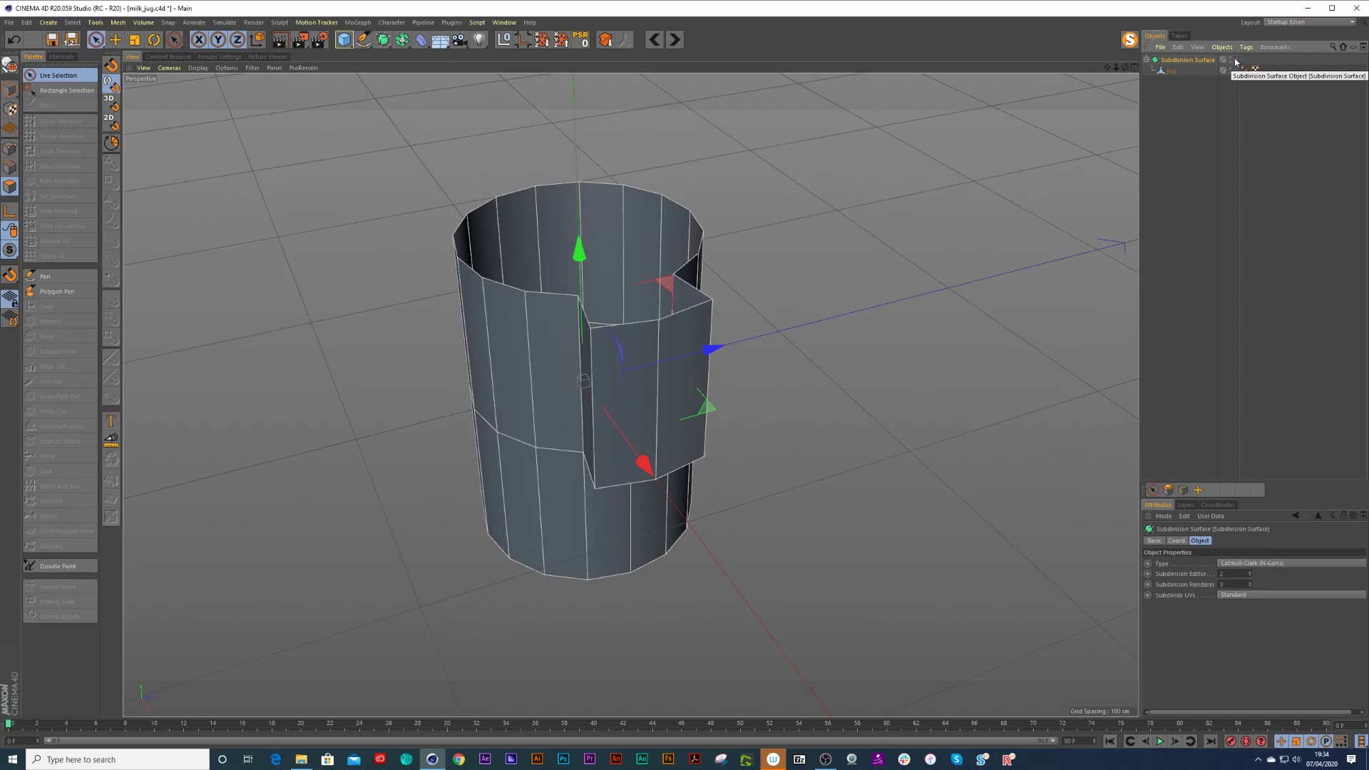
pyautogui.click(1236, 61)
pyautogui.click(1235, 62)
pyautogui.click(1235, 61)
pyautogui.click(1236, 61)
pyautogui.click(1236, 62)
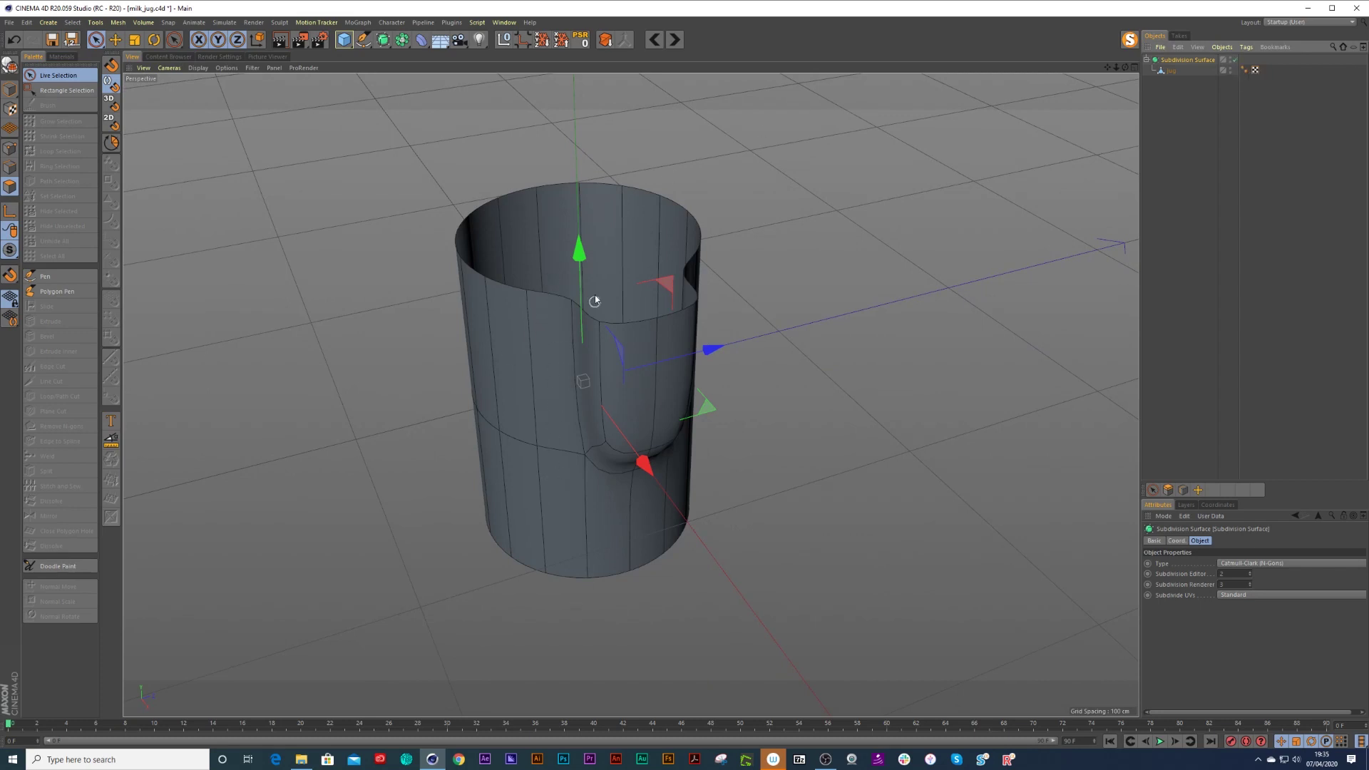
pyautogui.keyDown('alt'); pyautogui.moveTo(691, 348); pyautogui.dragTo(651, 357); pyautogui.keyUp('alt')
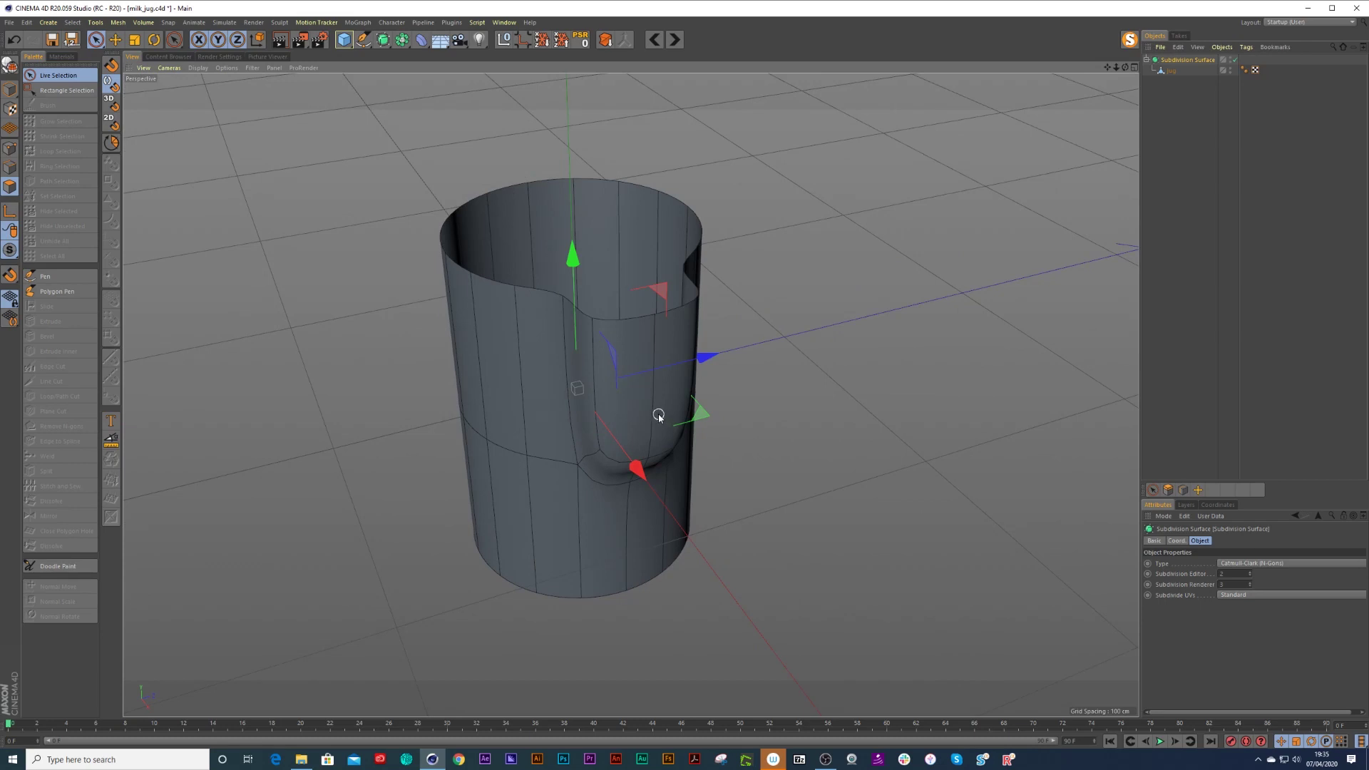
pyautogui.press('q')
pyautogui.press('q')
pyautogui.press('q')
pyautogui.press('q')
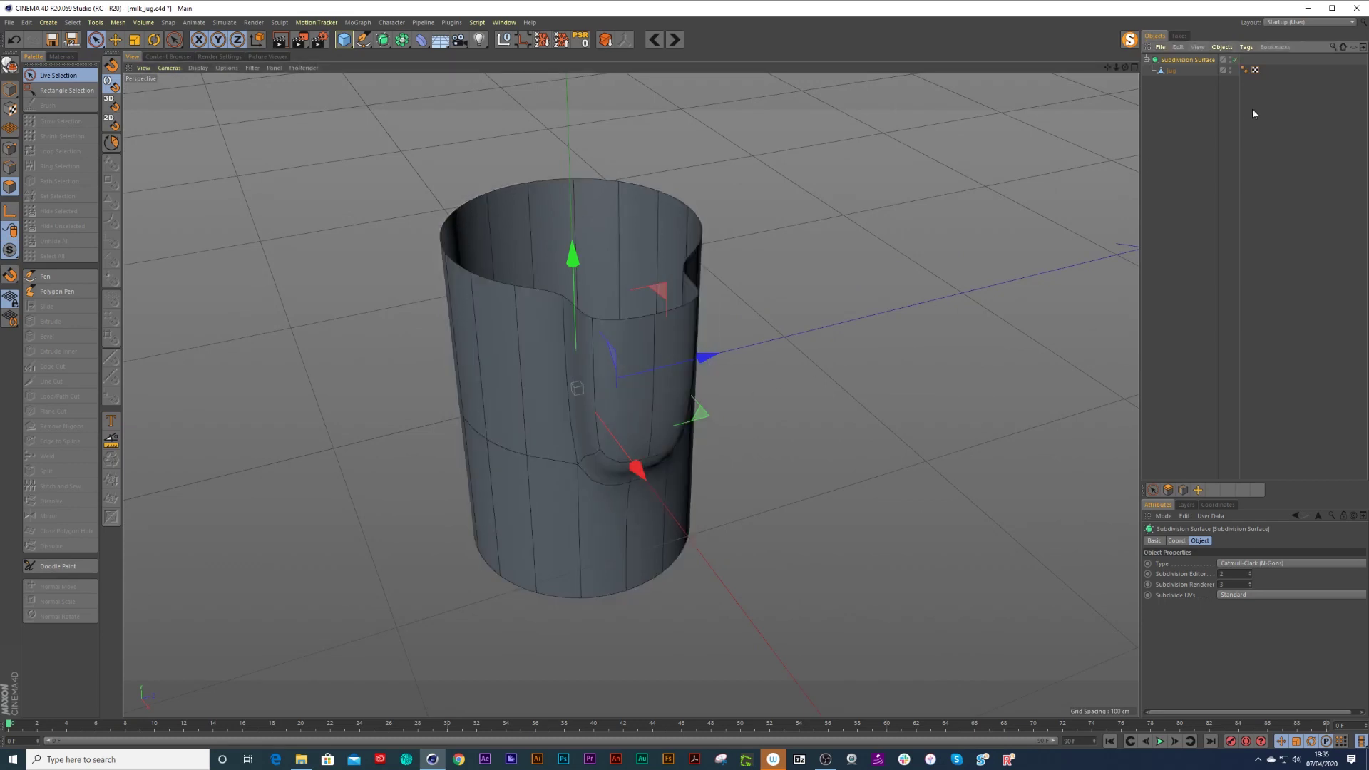
# Select the spout's two outer polygons with smoothing off, and scale them down with the Subdivision Surface enabled again.
pyautogui.press('q')
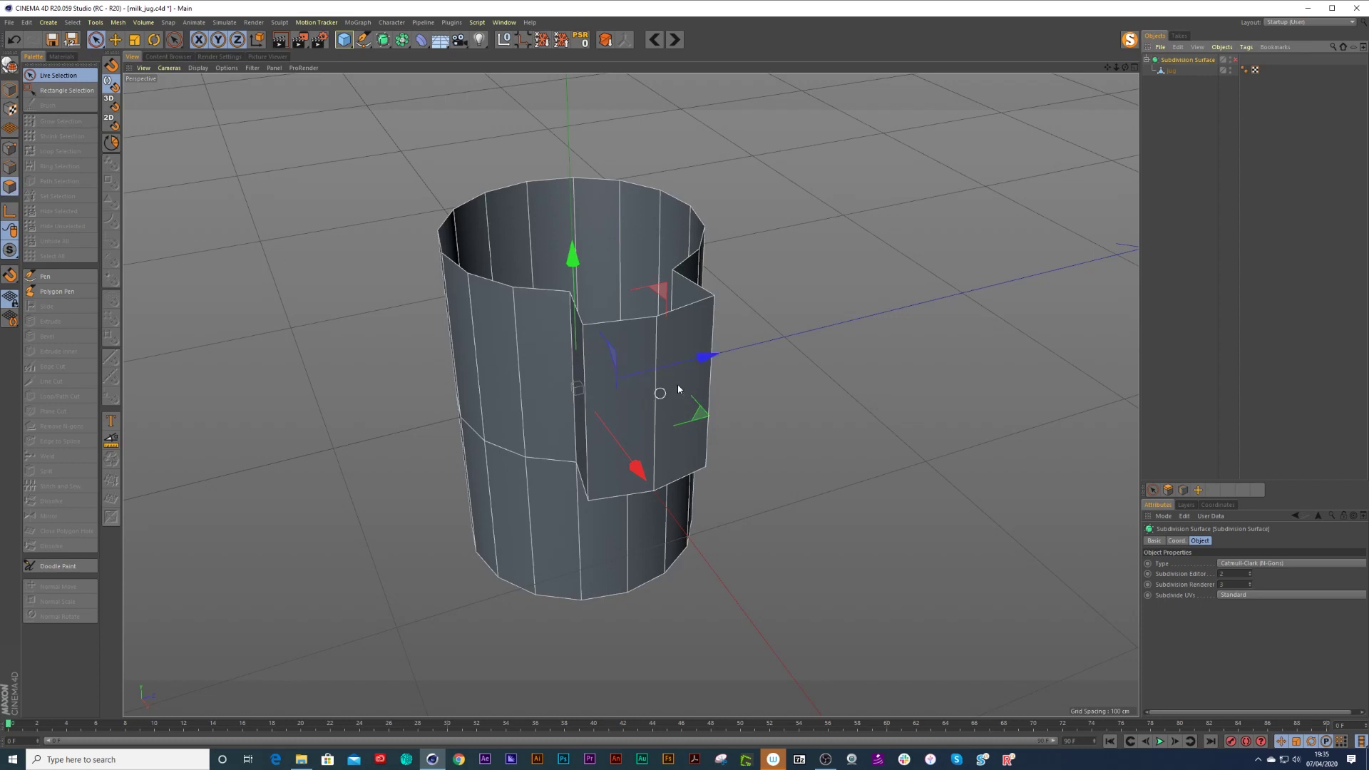
pyautogui.click(1170, 69)
pyautogui.click(626, 360)
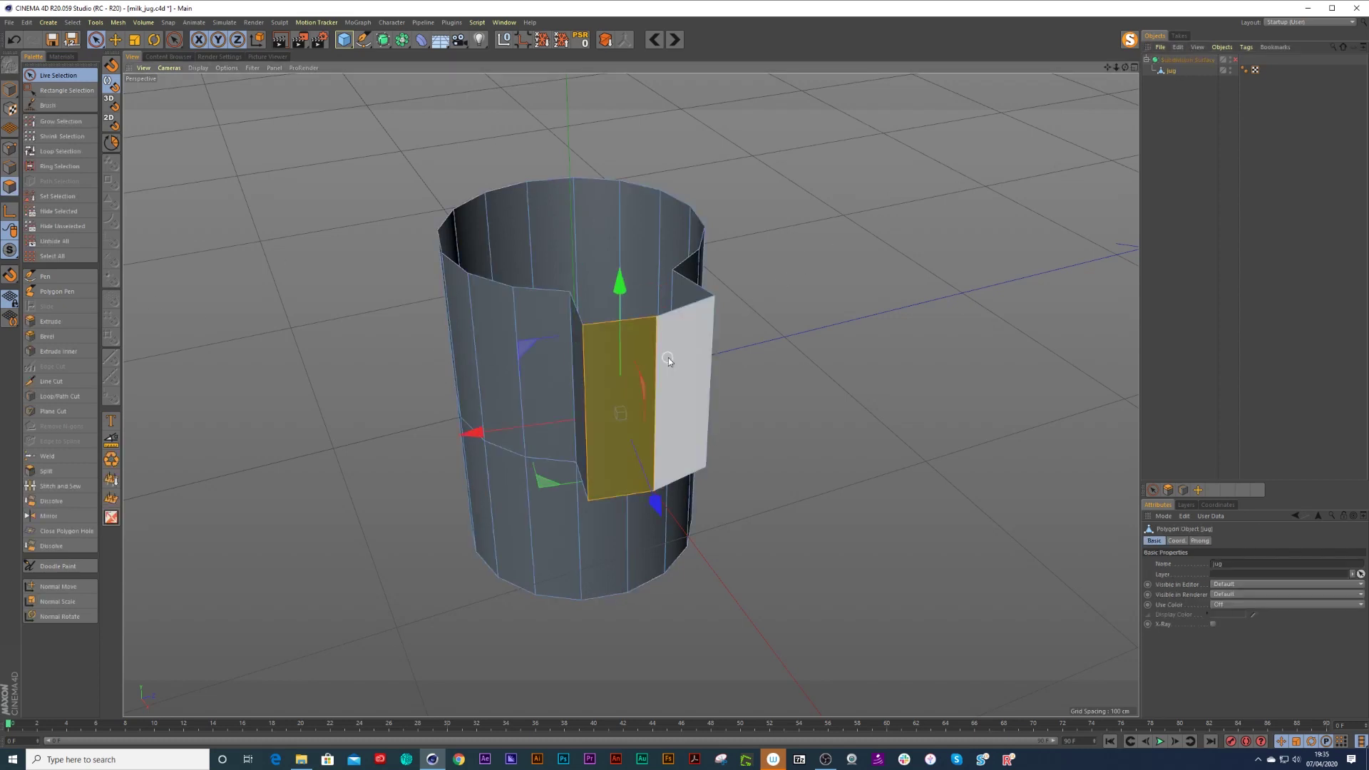
pyautogui.keyDown('shift'); pyautogui.click(677, 361); pyautogui.keyUp('shift')
pyautogui.press('t')
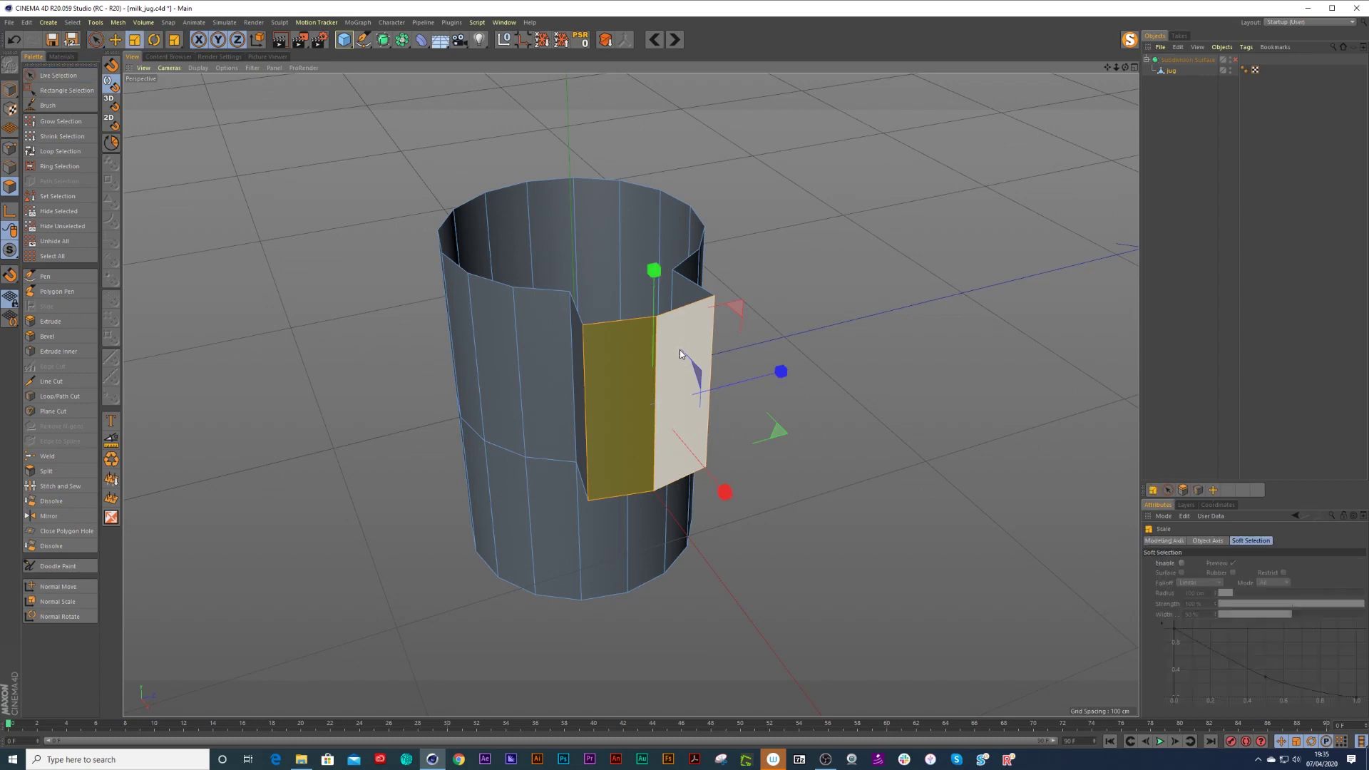
pyautogui.press('q')
pyautogui.moveTo(680, 354)
pyautogui.mouseDown()
pyautogui.moveTo(781, 356)
pyautogui.moveTo(691, 377)
pyautogui.mouseUp()
pyautogui.moveTo(692, 377)
pyautogui.keyDown('alt'); pyautogui.mouseDown()
pyautogui.moveTo(605, 387)
pyautogui.moveTo(622, 364)
pyautogui.moveTo(733, 327)
pyautogui.moveTo(759, 338)
pyautogui.moveTo(677, 365)
pyautogui.mouseUp(); pyautogui.keyUp('alt')
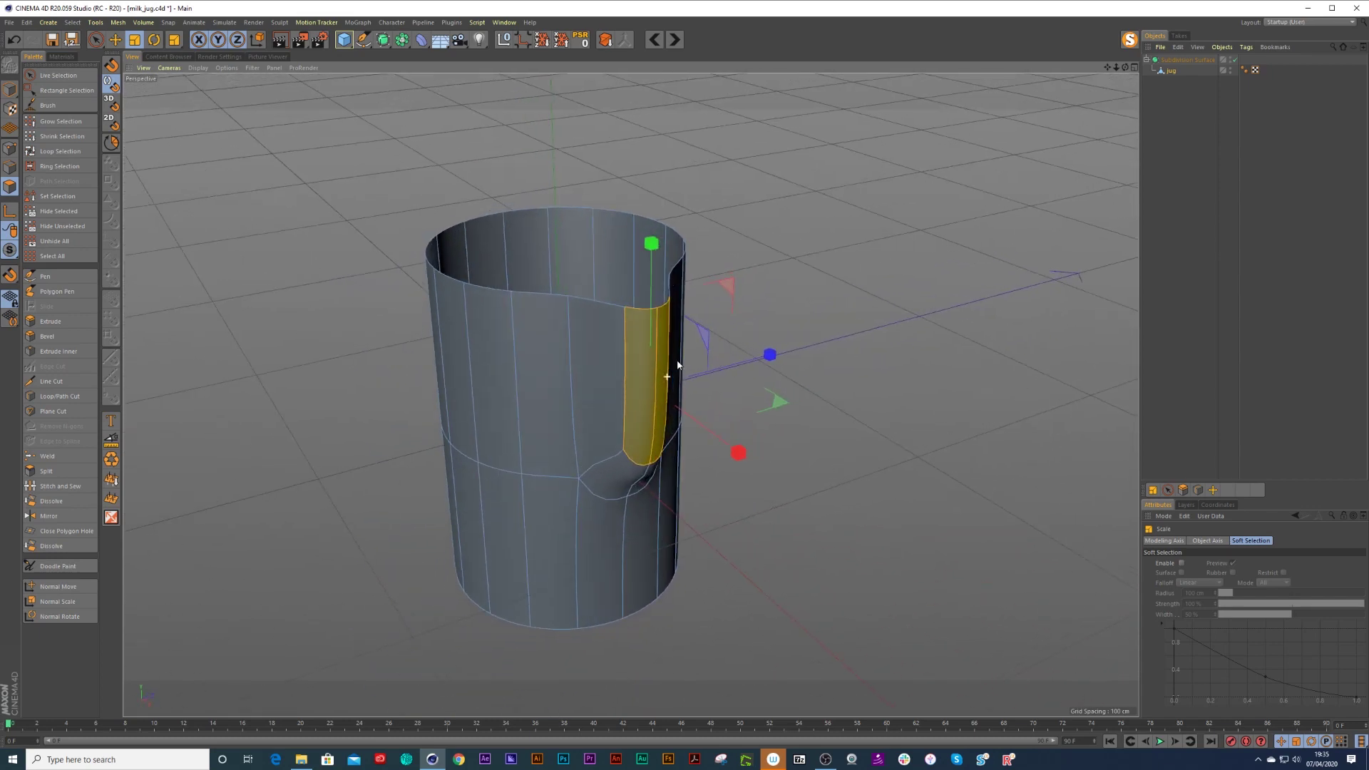
pyautogui.click(1148, 173)
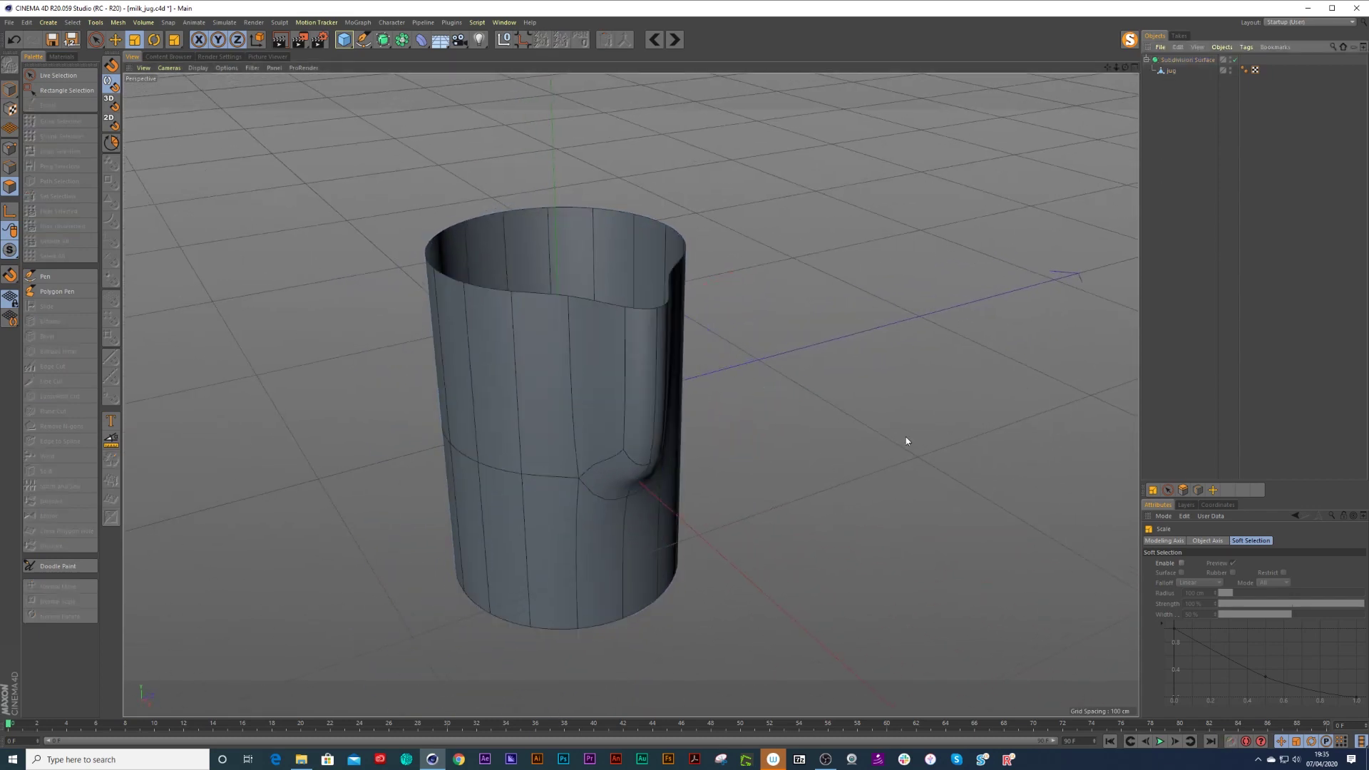
# Compare the smoothed jug in Gouraud shading without lines and with lines, examining the curve around the spout.
pyautogui.press('n')
pyautogui.press('a')
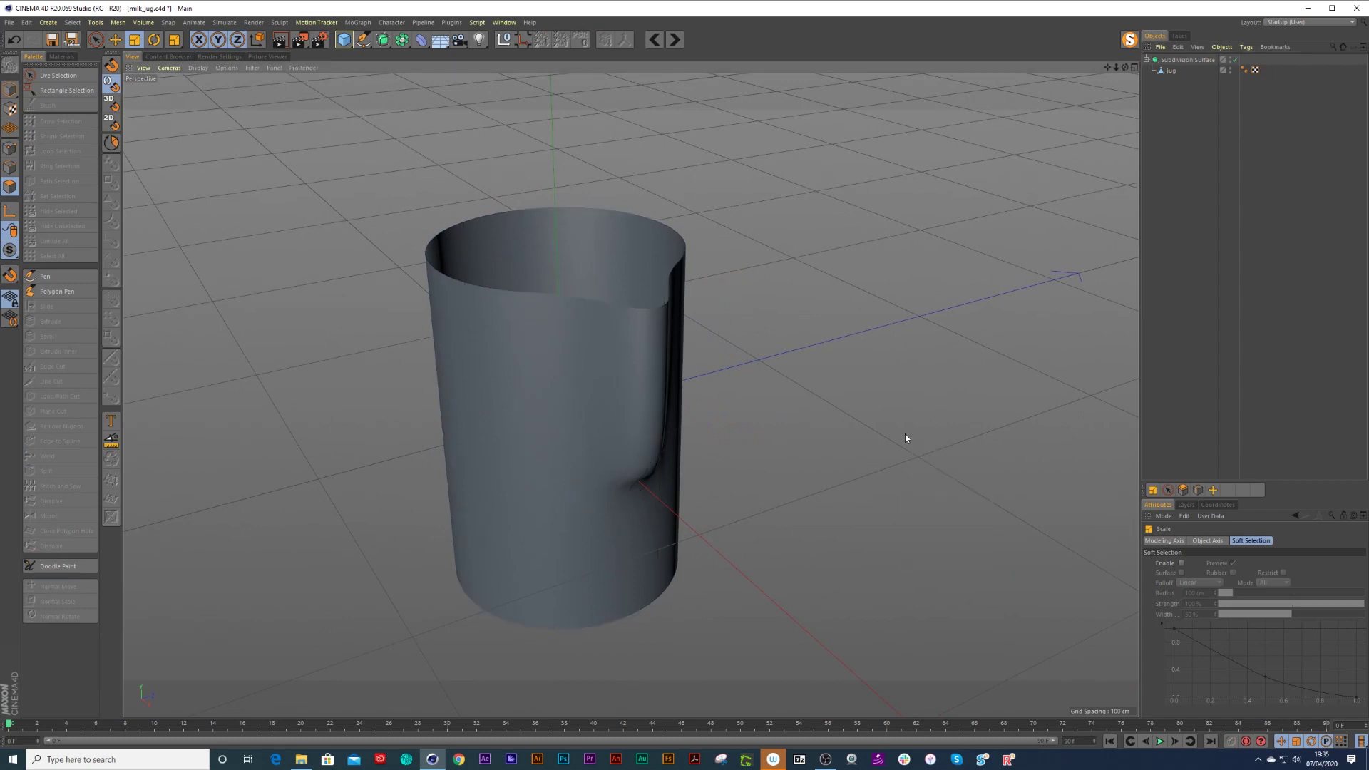
pyautogui.moveTo(727, 471)
pyautogui.keyDown('alt'); pyautogui.mouseDown()
pyautogui.moveTo(590, 428)
pyautogui.moveTo(698, 425)
pyautogui.moveTo(781, 445)
pyautogui.moveTo(664, 486)
pyautogui.moveTo(558, 451)
pyautogui.moveTo(718, 477)
pyautogui.mouseUp(); pyautogui.keyUp('alt')
pyautogui.press('n')
pyautogui.press('b')
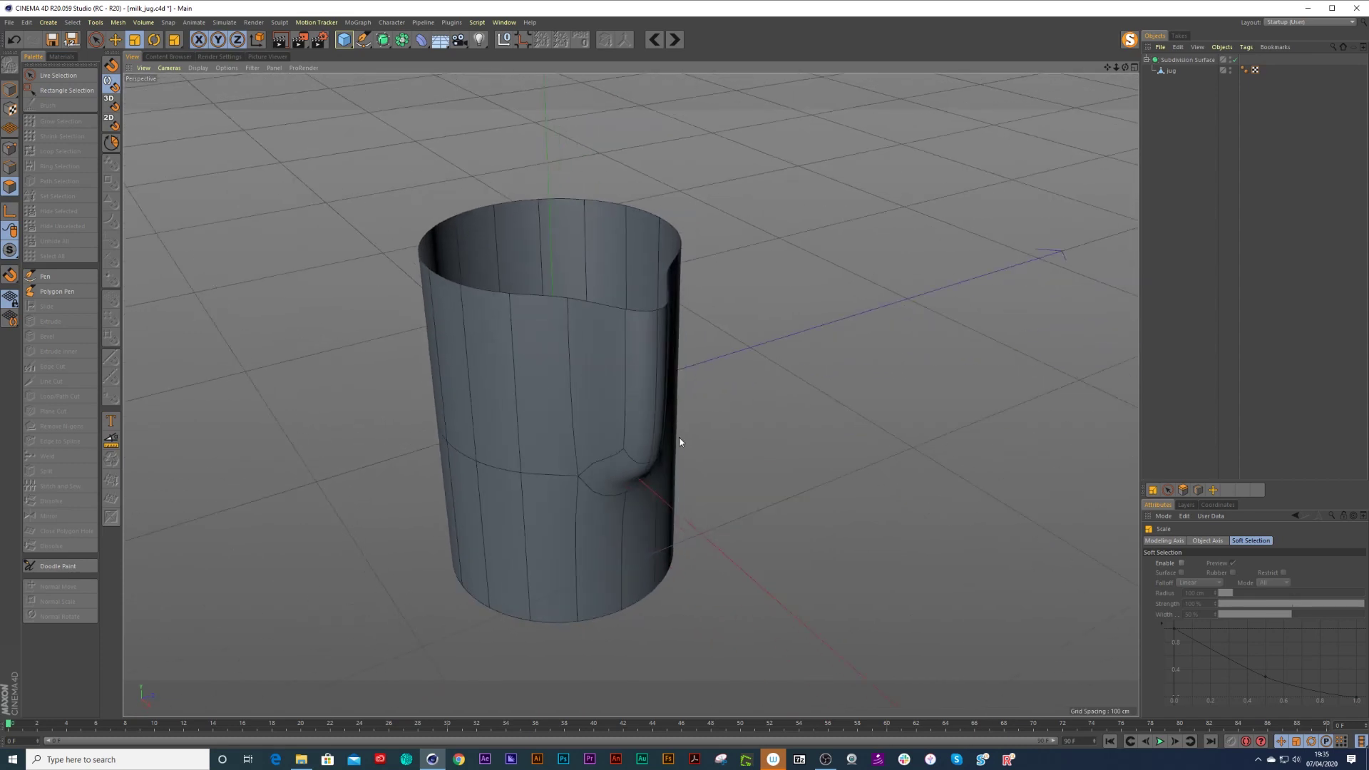
pyautogui.keyDown('alt'); pyautogui.moveTo(628, 426); pyautogui.dragTo(612, 425); pyautogui.keyUp('alt')
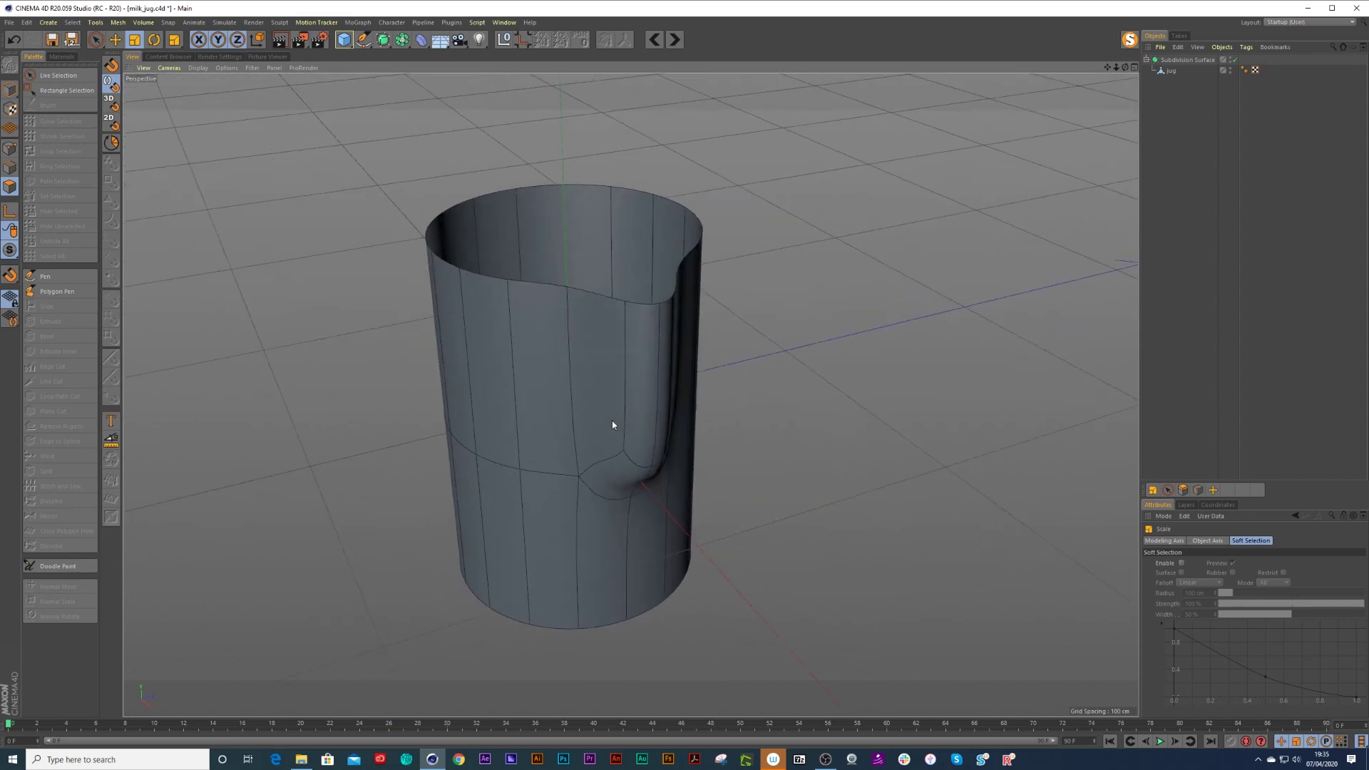
# Set up a Loop/Path Cut on the jug's edges beside the spout's base, previewing it with smoothing off and on.
pyautogui.click(1169, 60)
pyautogui.press('q')
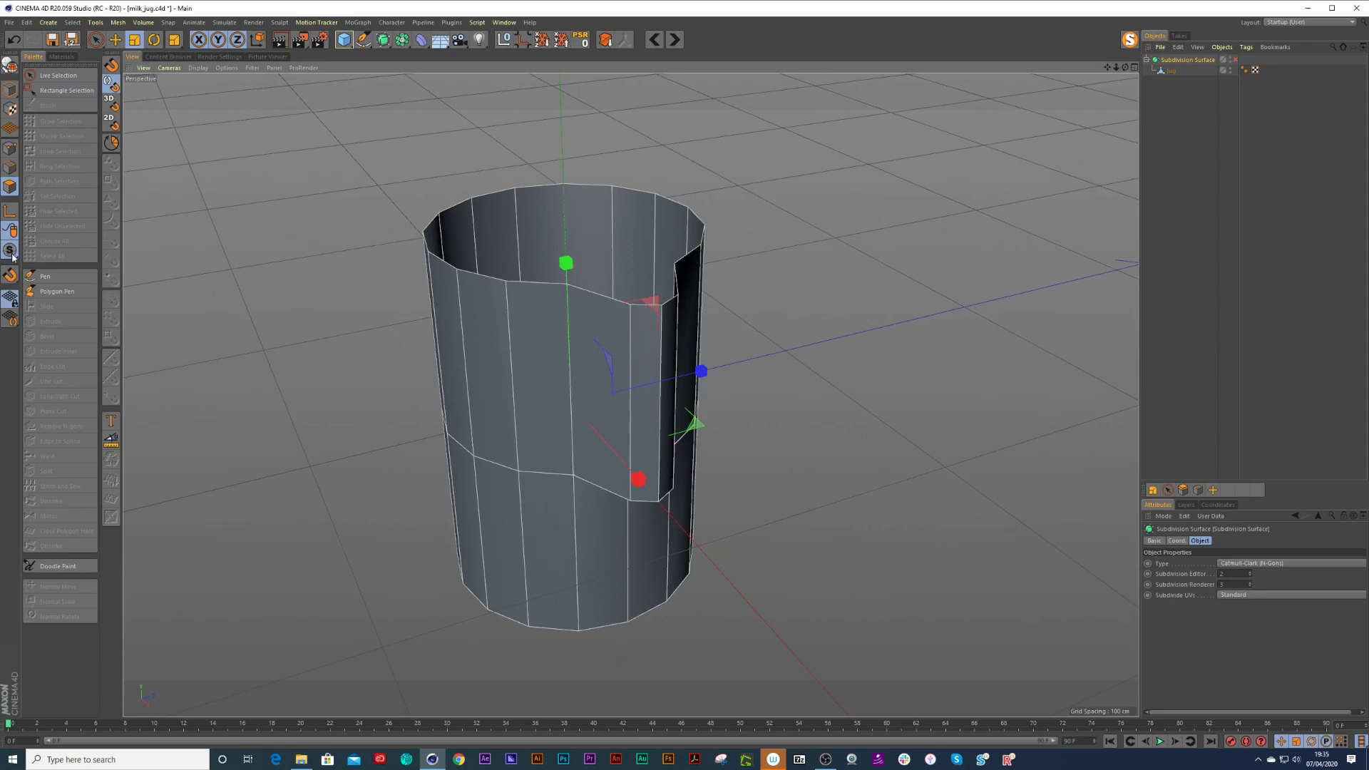
pyautogui.click(1162, 71)
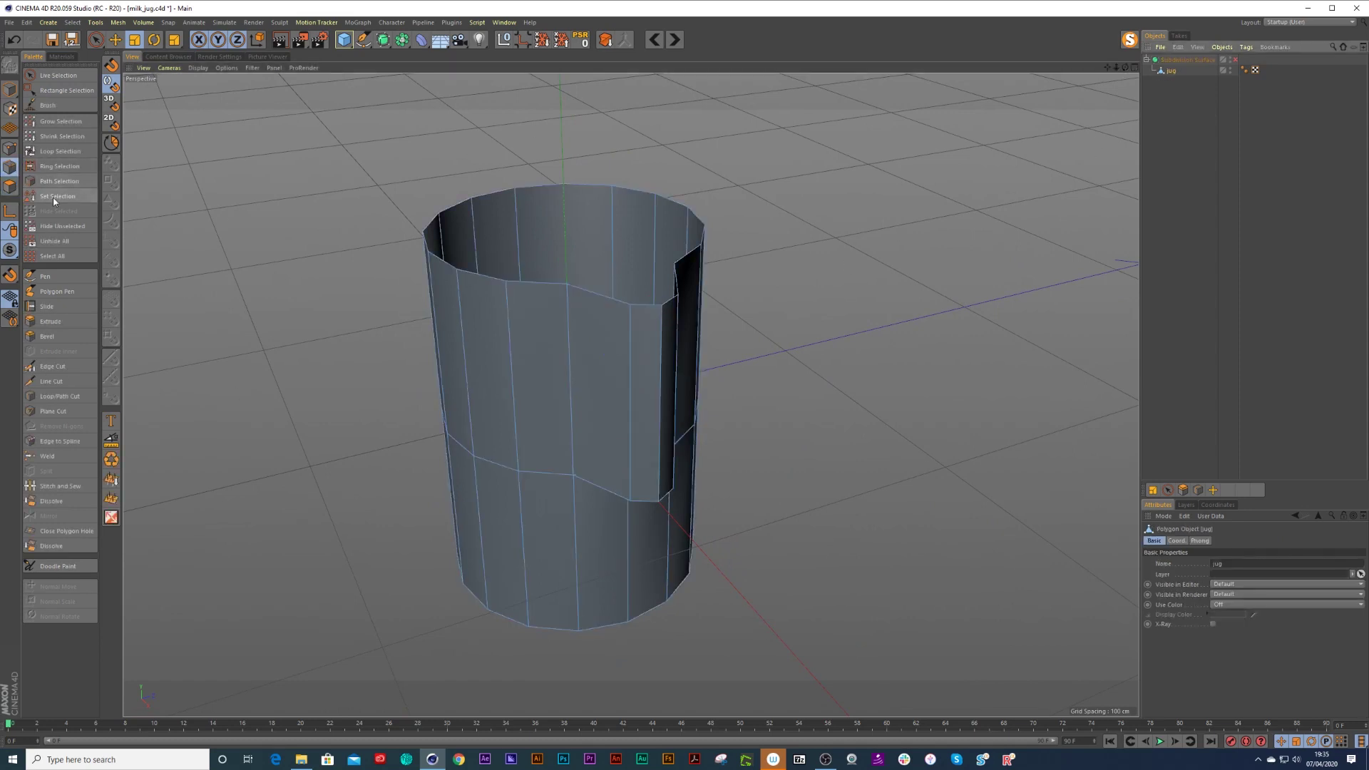
pyautogui.click(59, 395)
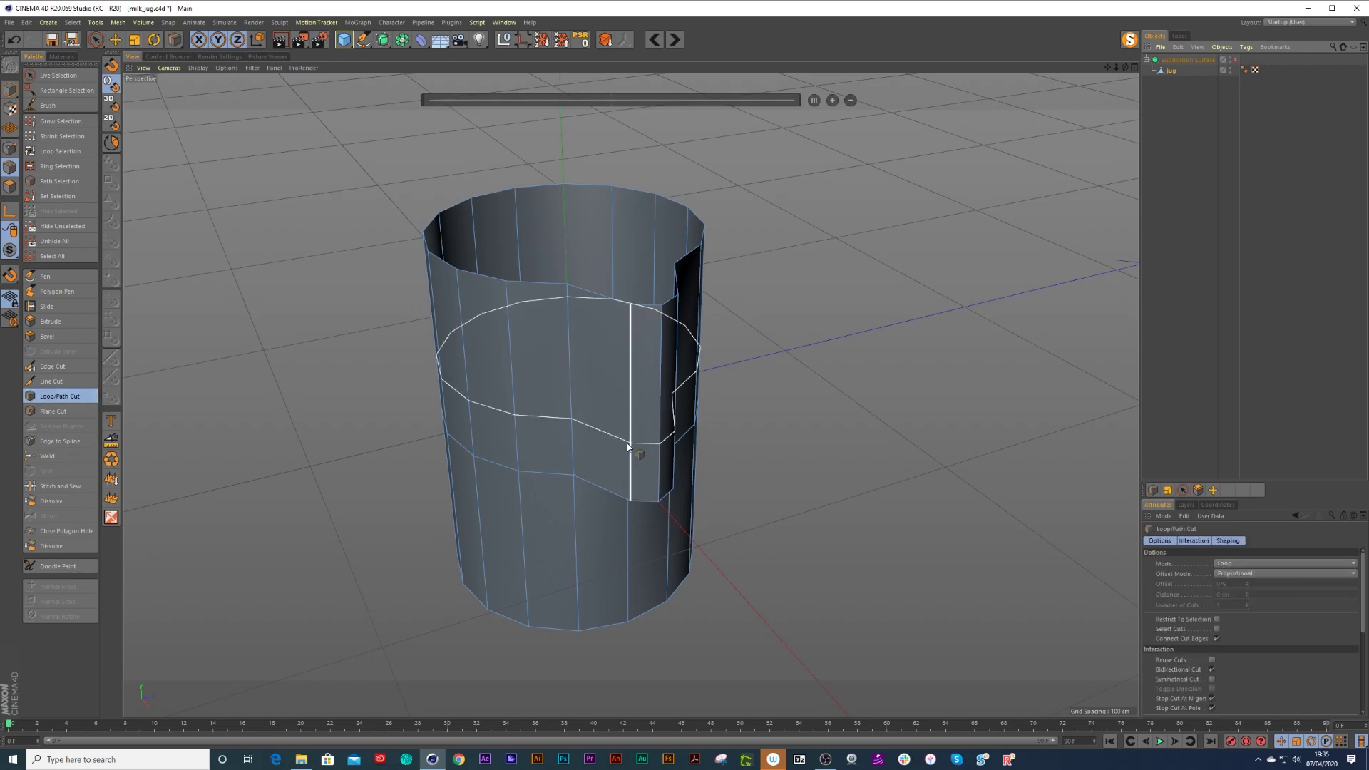
pyautogui.scroll(3, 595, 460)
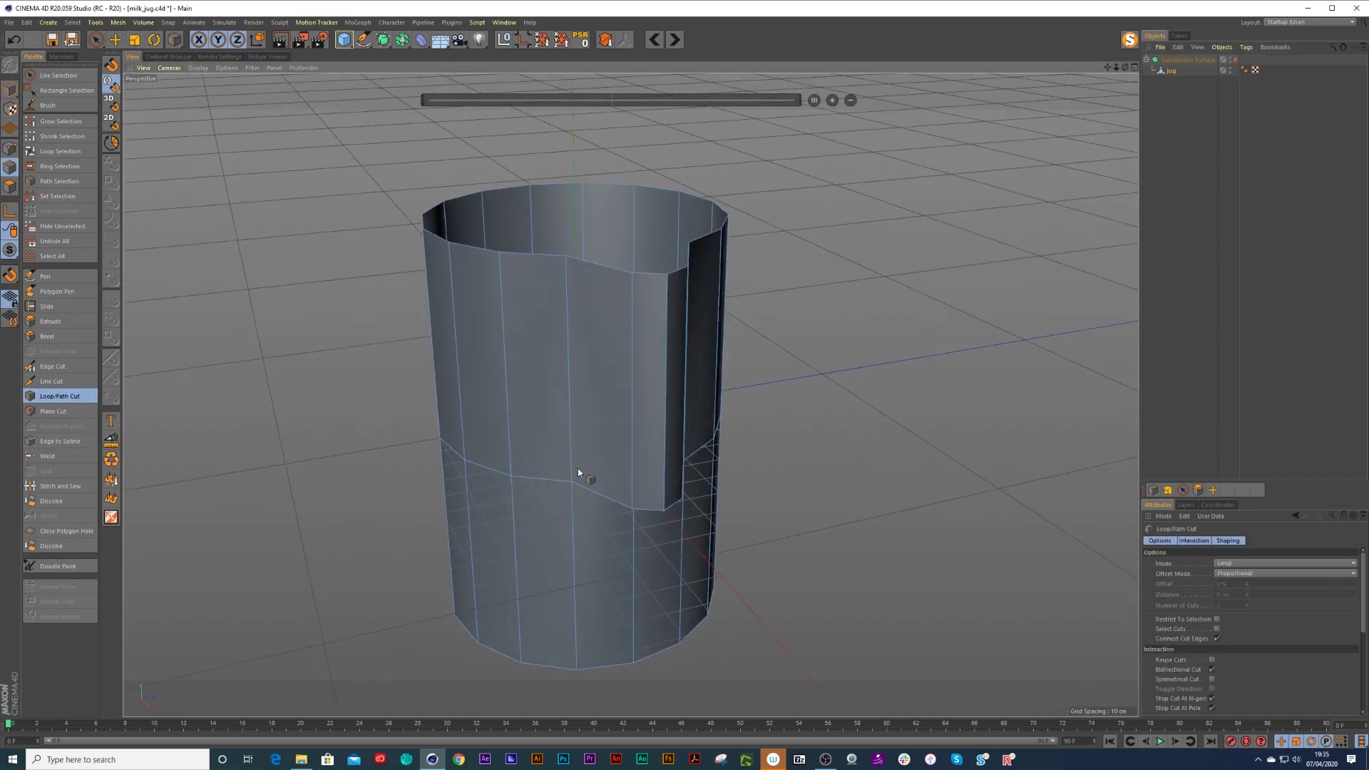
pyautogui.scroll(2, 581, 481)
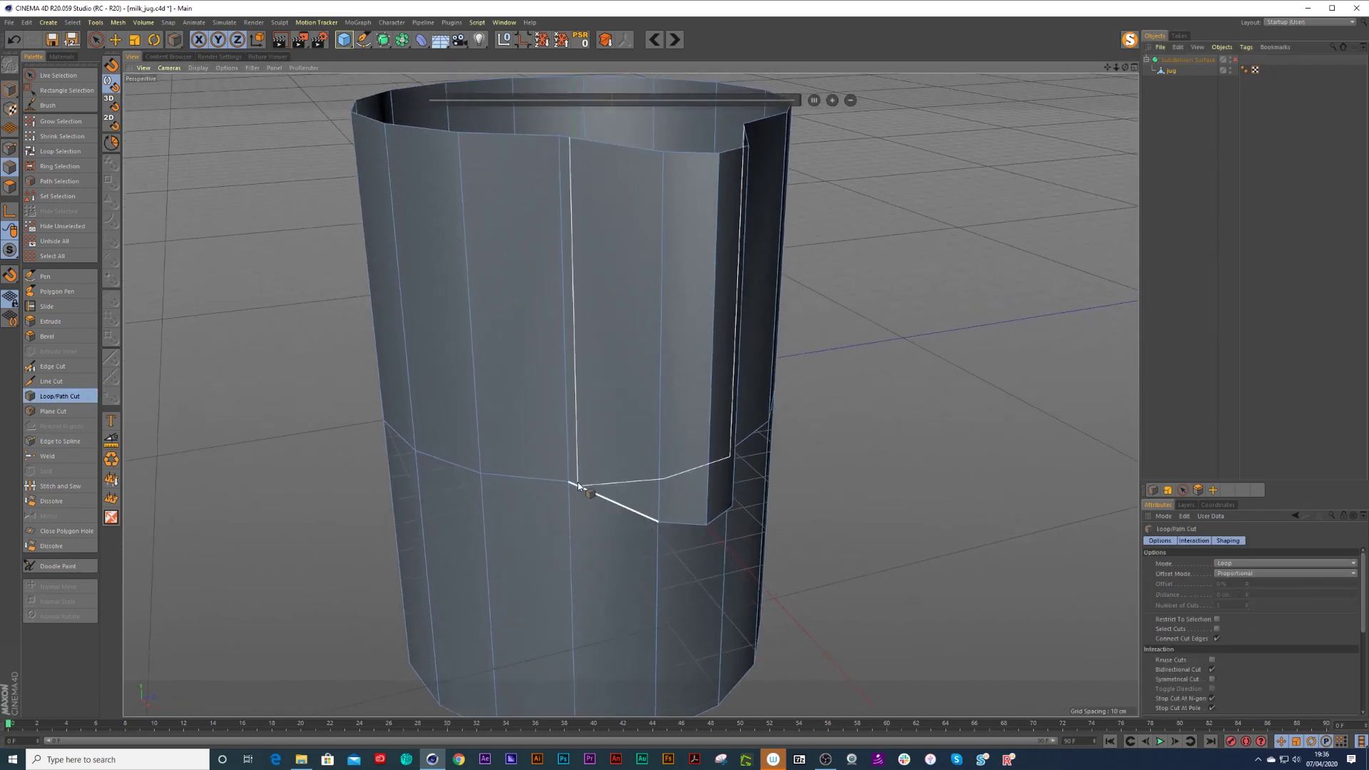
pyautogui.press('q')
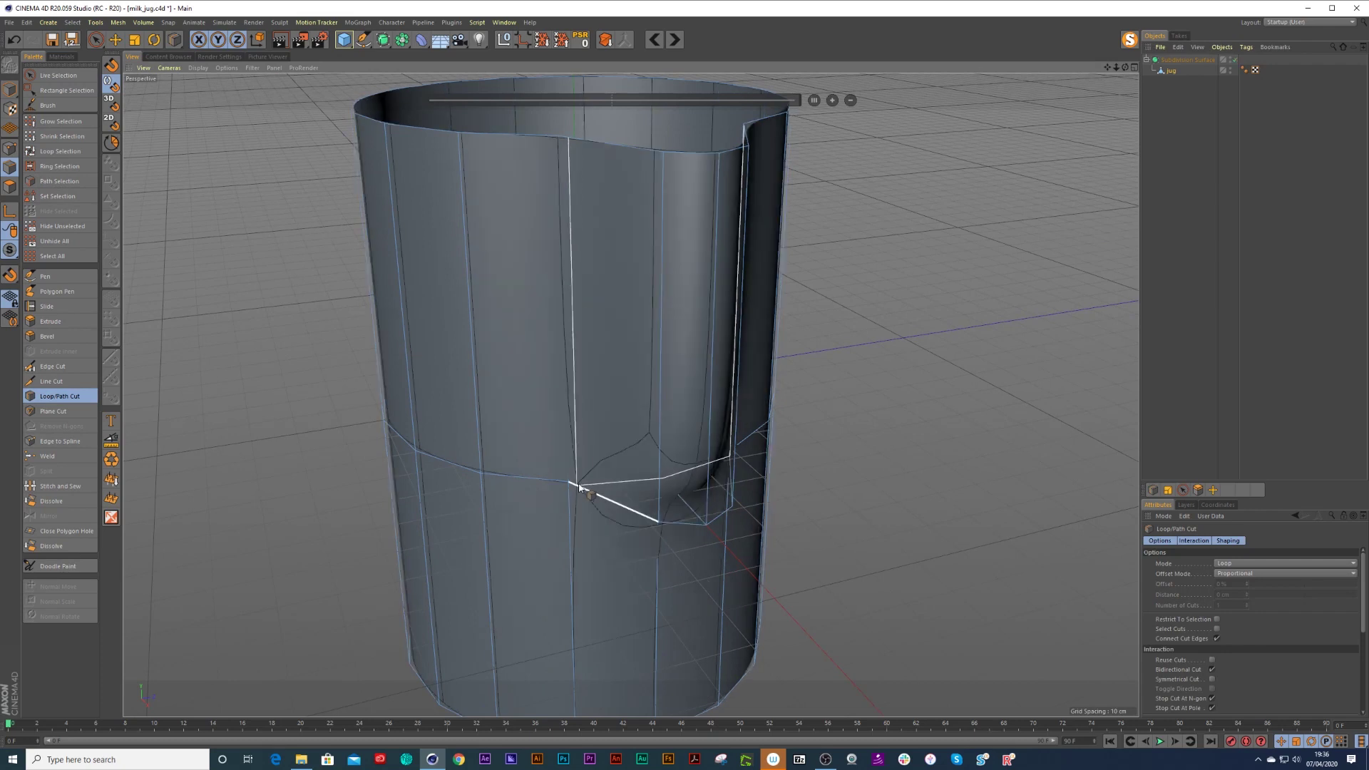
# Try a loop cut around the spout at an offset of 86.039%, and undo it.
pyautogui.click(583, 489)
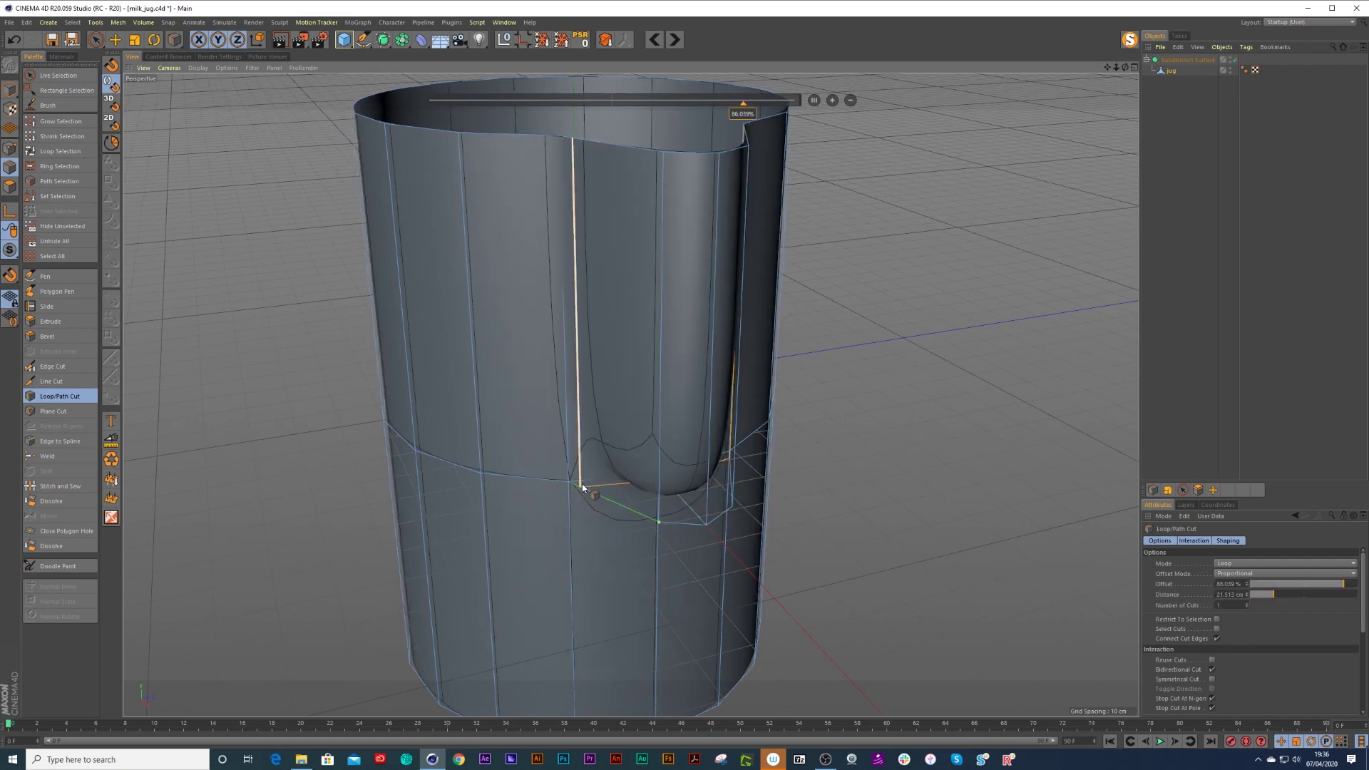
pyautogui.press('q')
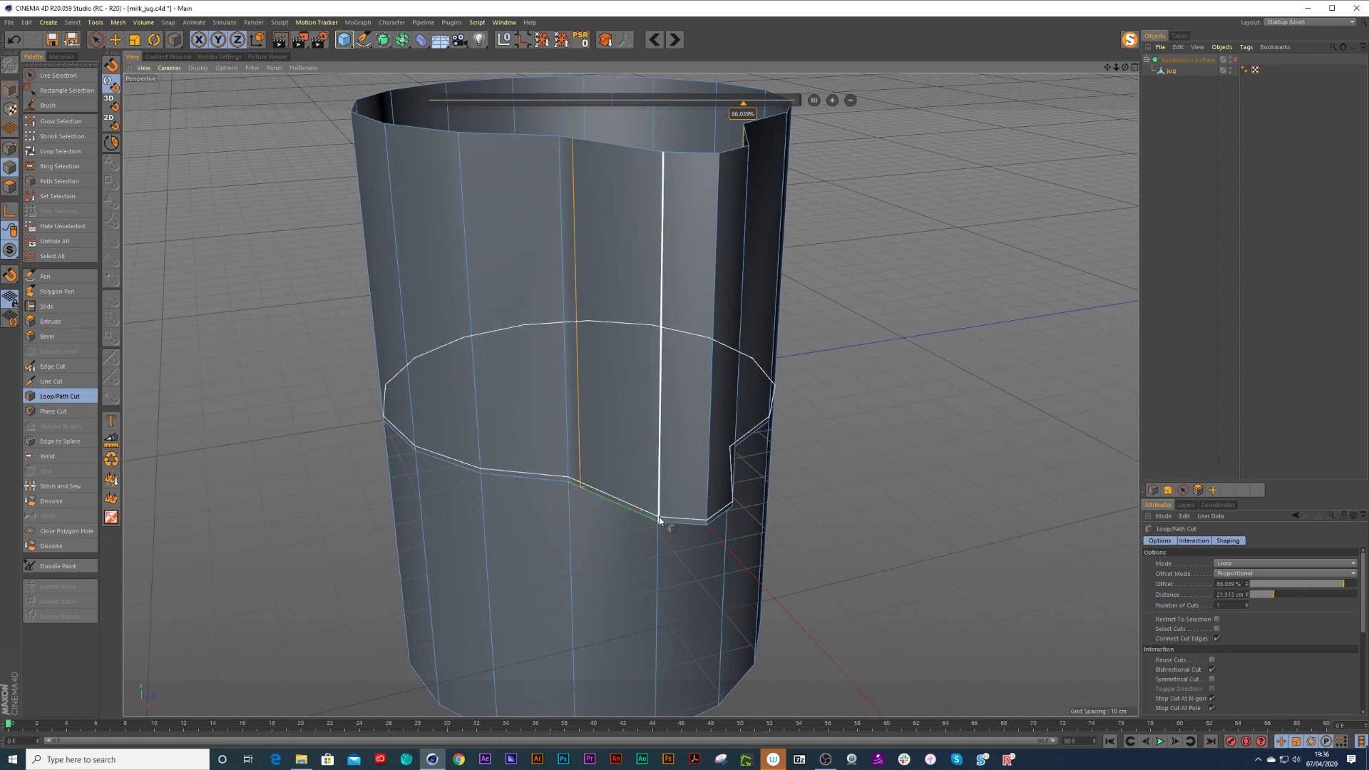
pyautogui.keyDown('alt'); pyautogui.moveTo(614, 490); pyautogui.dragTo(630, 371); pyautogui.keyUp('alt')
pyautogui.hotkey('ctrl', 'z')
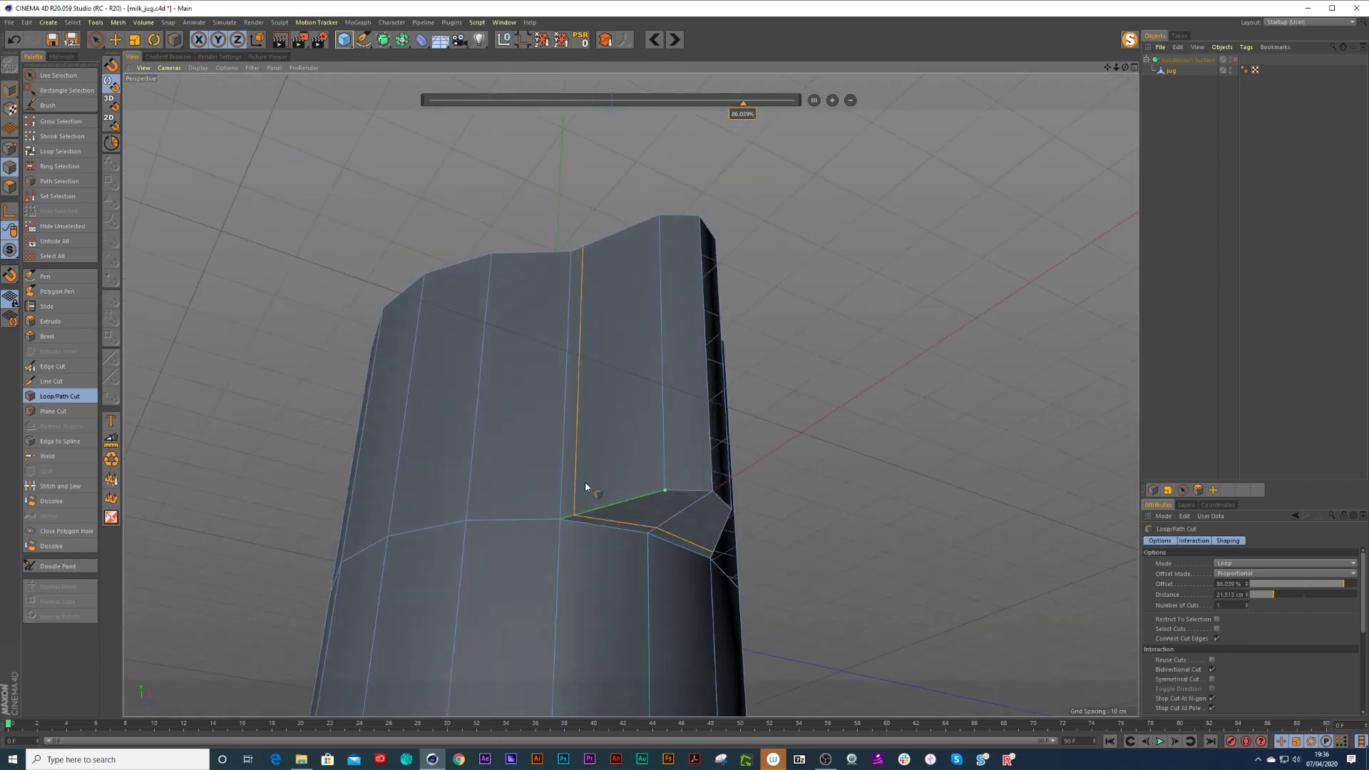
# Cut an edge loop around the spout close to where it meets the jug's wall, at an offset of about 91.6%.
pyautogui.click(568, 518)
pyautogui.keyDown('alt'); pyautogui.moveTo(601, 464); pyautogui.dragTo(627, 520); pyautogui.keyUp('alt')
pyautogui.moveTo(618, 367)
pyautogui.keyDown('alt'); pyautogui.mouseDown()
pyautogui.moveTo(614, 428)
pyautogui.moveTo(639, 376)
pyautogui.moveTo(628, 385)
pyautogui.mouseUp(); pyautogui.keyUp('alt')
pyautogui.click(1166, 271)
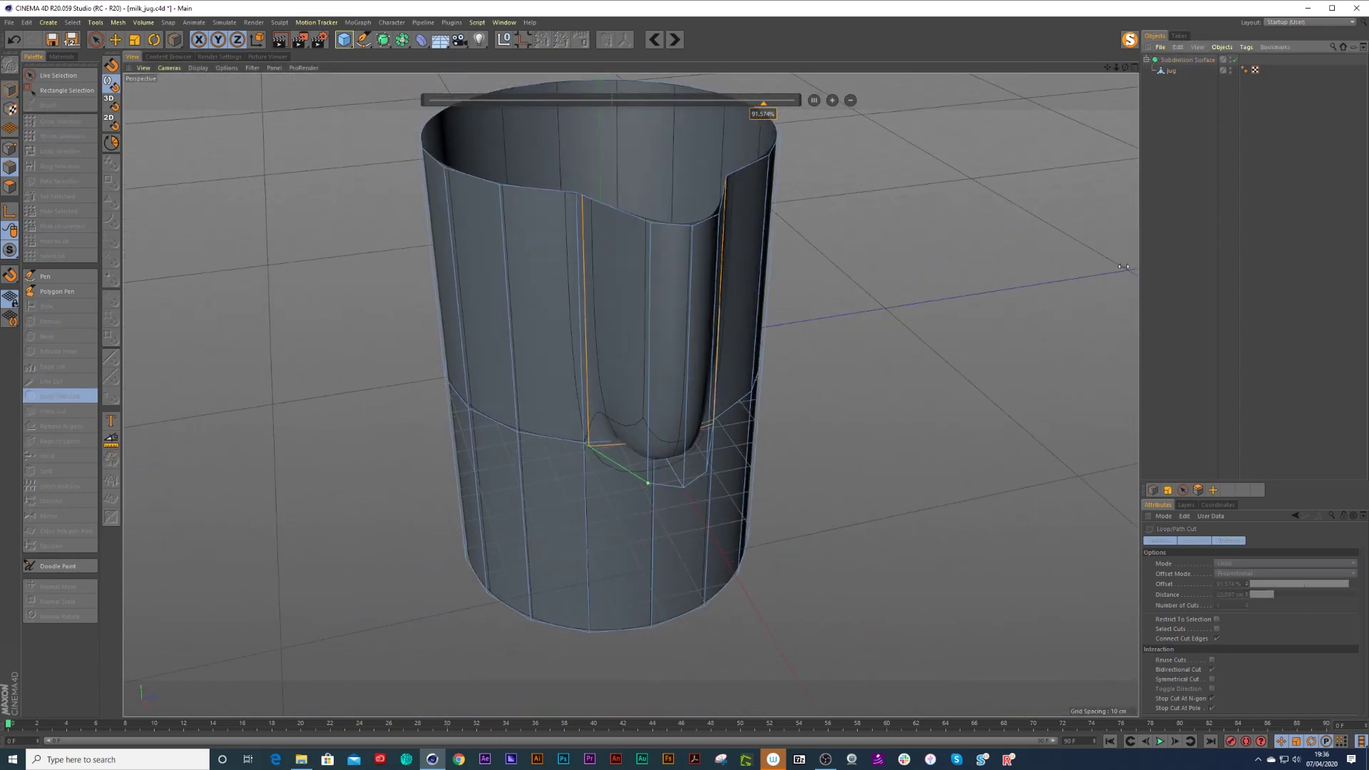
# View the smoothed jug in Gouraud shading without lines and examine the spout's tightened outline.
pyautogui.press('n')
pyautogui.press('a')
pyautogui.keyDown('alt'); pyautogui.moveTo(721, 419); pyautogui.dragTo(674, 295); pyautogui.keyUp('alt')
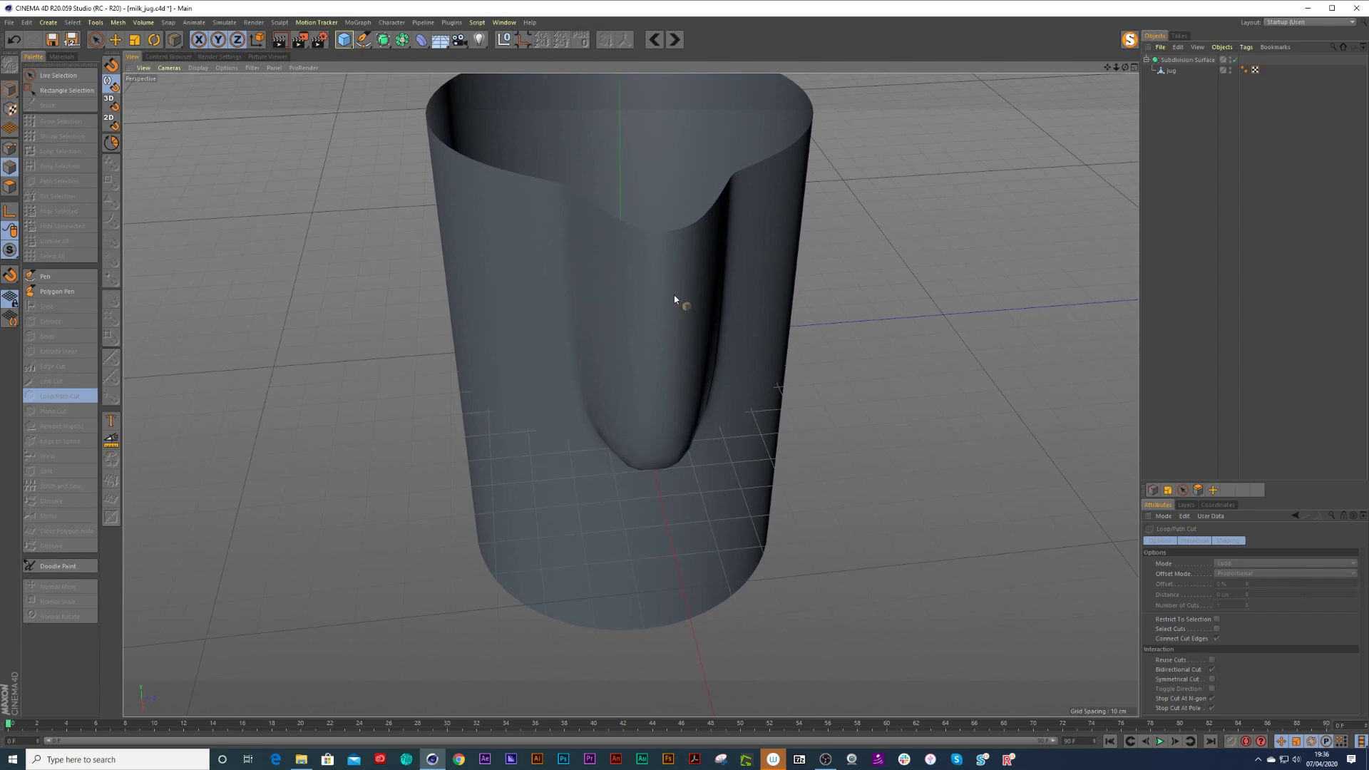
# Select the two rim points on either side of the spout's tip and scale them closer together along the Z axis.
pyautogui.press('space')
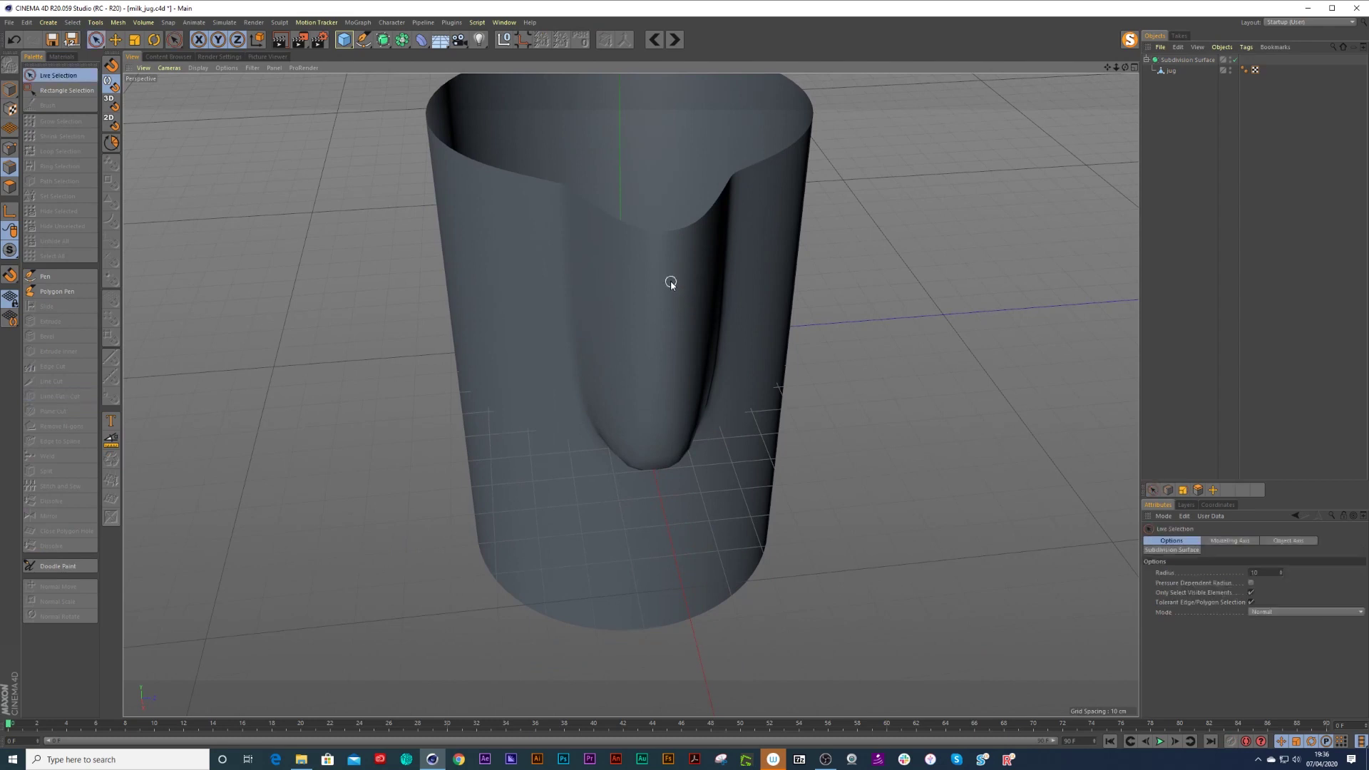
pyautogui.click(1170, 71)
pyautogui.press('Return')
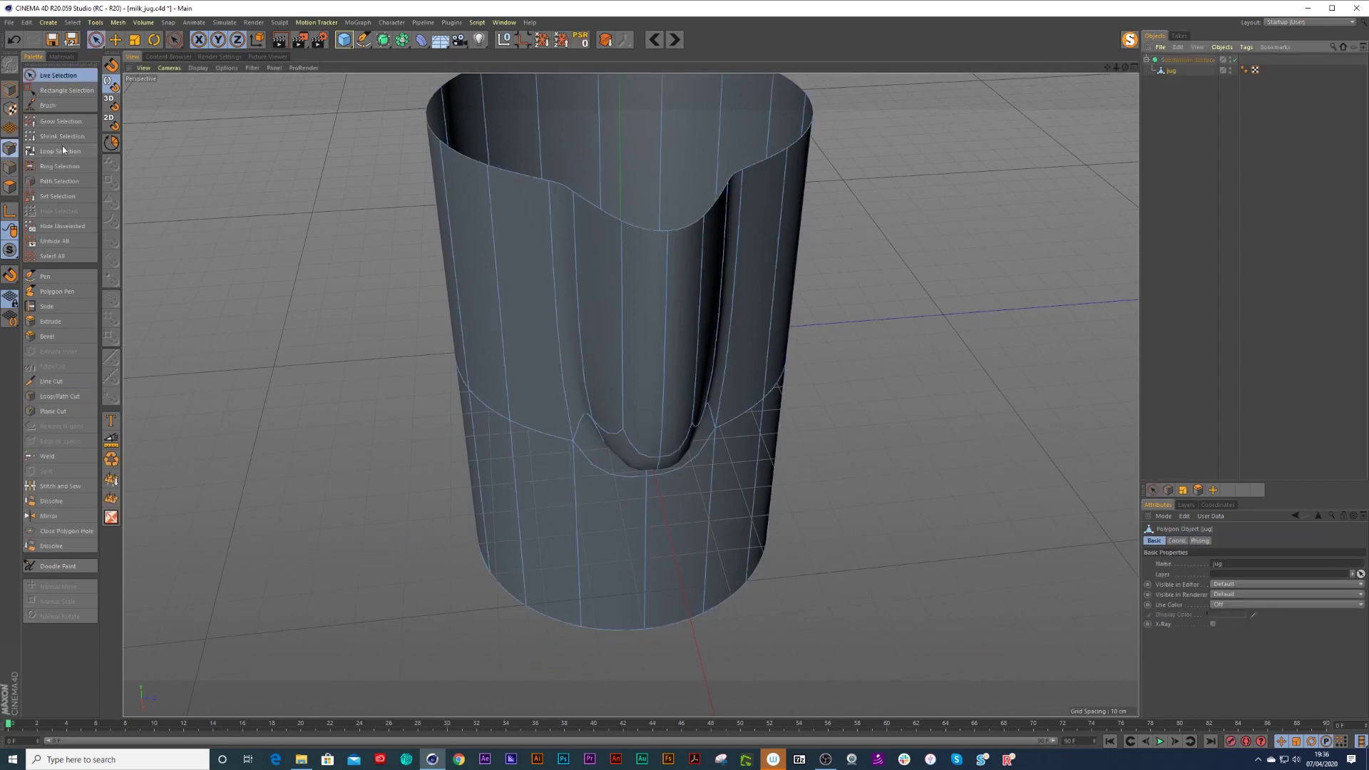
pyautogui.click(622, 222)
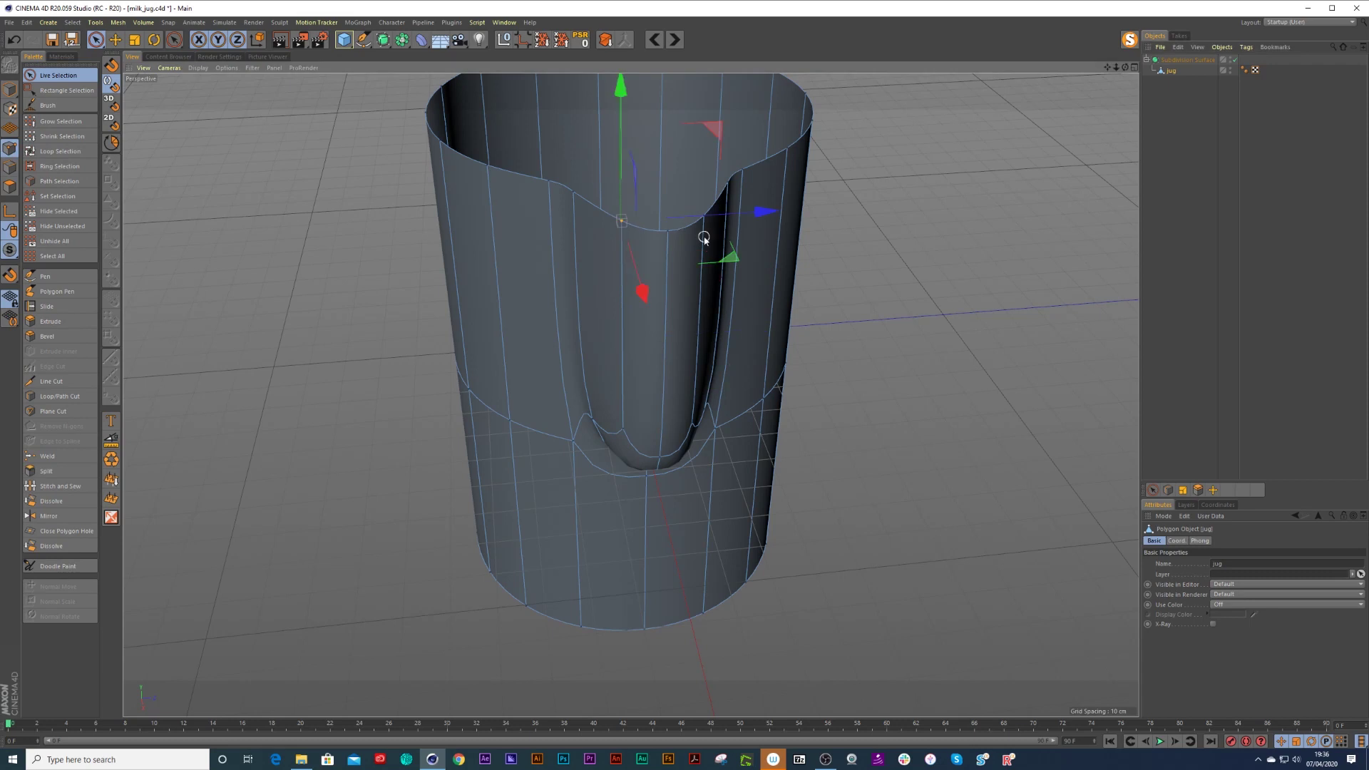
pyautogui.keyDown('shift'); pyautogui.click(706, 217); pyautogui.keyUp('shift')
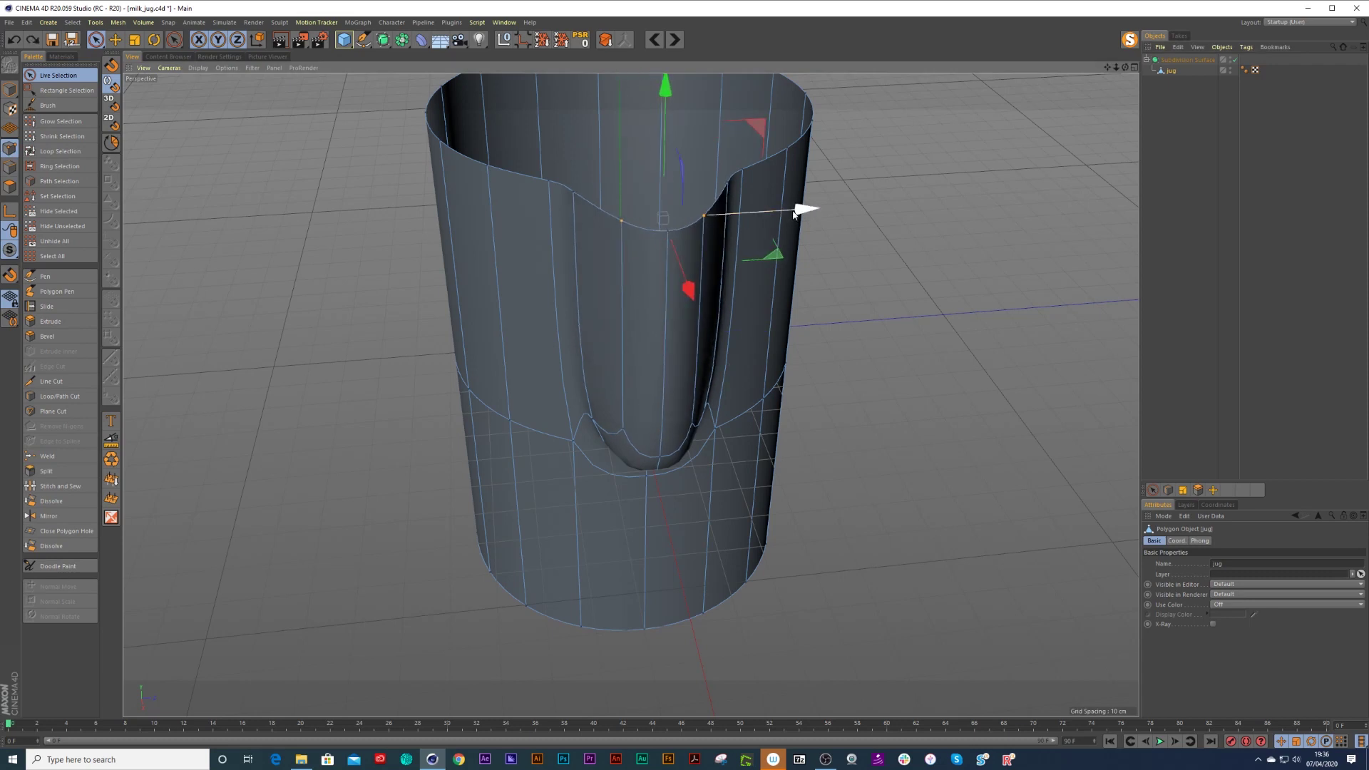
pyautogui.press('t')
pyautogui.moveTo(802, 209); pyautogui.dragTo(753, 217)
# Turn off Use Edge Breaks in the jug's Phong tag and check the shading beneath the spout.
pyautogui.moveTo(672, 278)
pyautogui.keyDown('alt'); pyautogui.mouseDown()
pyautogui.moveTo(754, 310)
pyautogui.moveTo(810, 293)
pyautogui.moveTo(708, 264)
pyautogui.moveTo(698, 283)
pyautogui.mouseUp(); pyautogui.keyUp('alt')
pyautogui.keyDown('alt'); pyautogui.moveTo(628, 483); pyautogui.dragTo(648, 456); pyautogui.keyUp('alt')
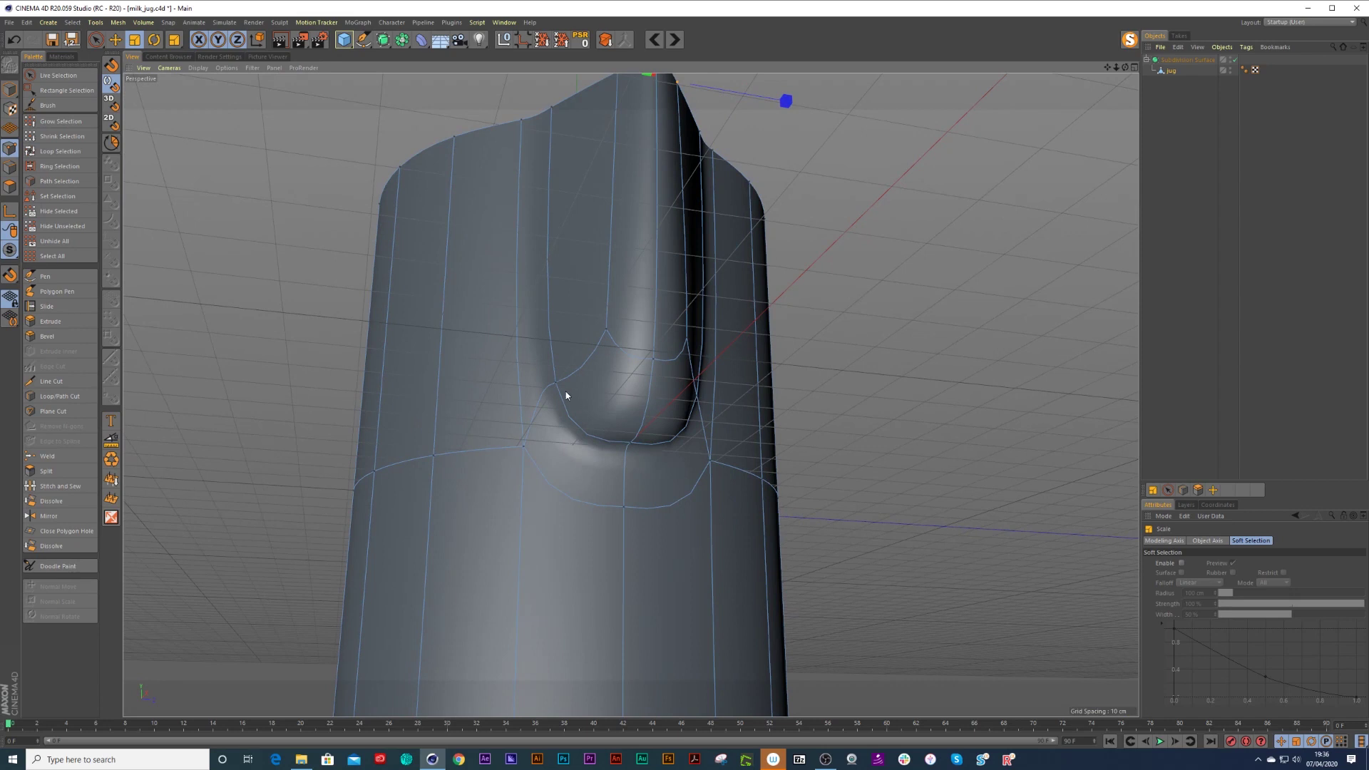
pyautogui.press('q')
pyautogui.press('q')
pyautogui.click(1249, 289)
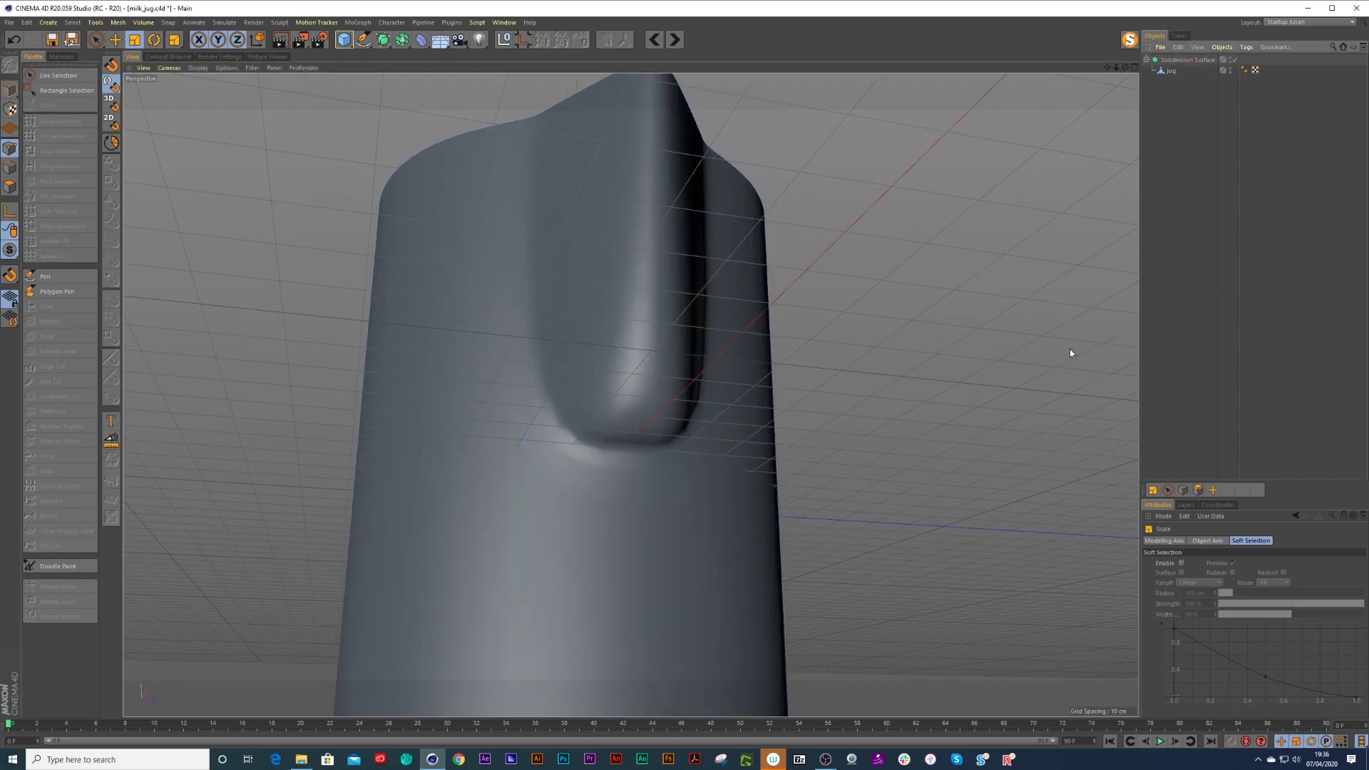
pyautogui.click(1171, 71)
pyautogui.click(1244, 70)
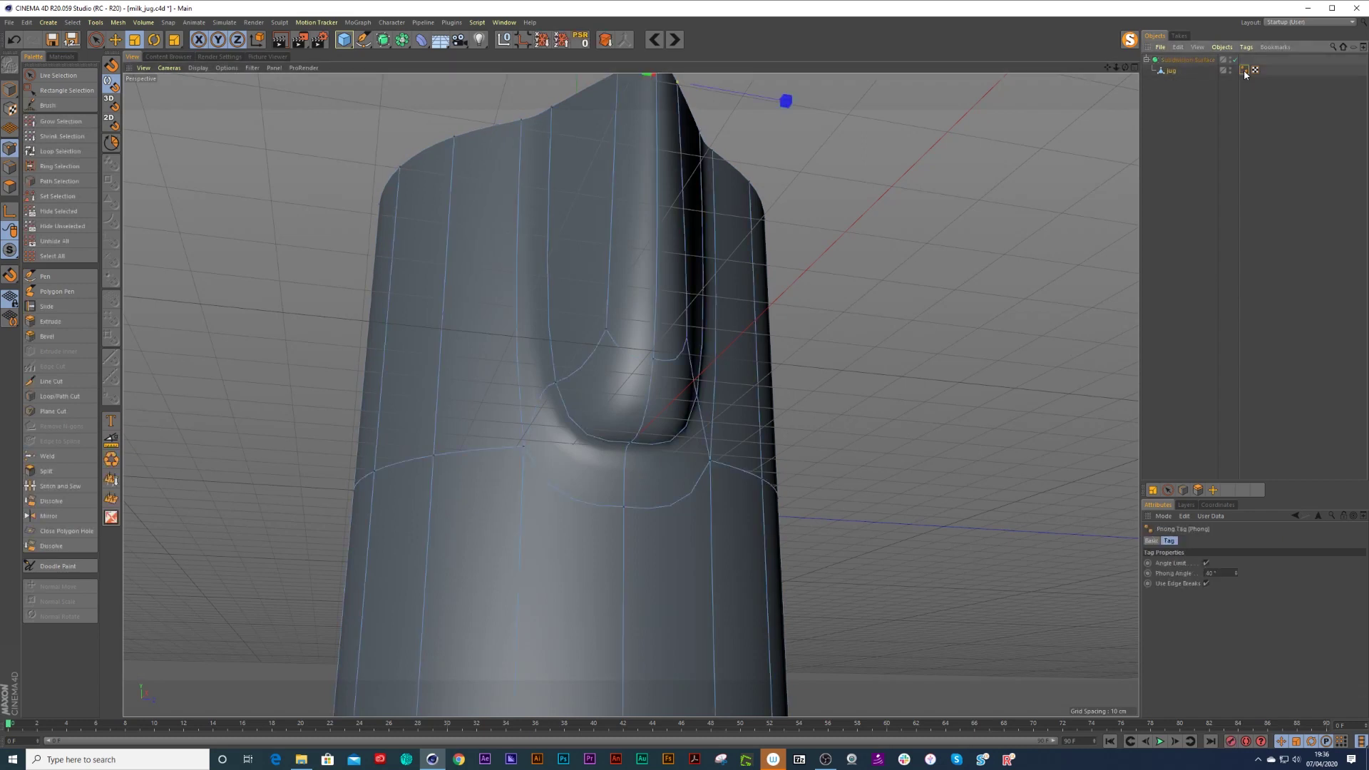
pyautogui.click(1205, 583)
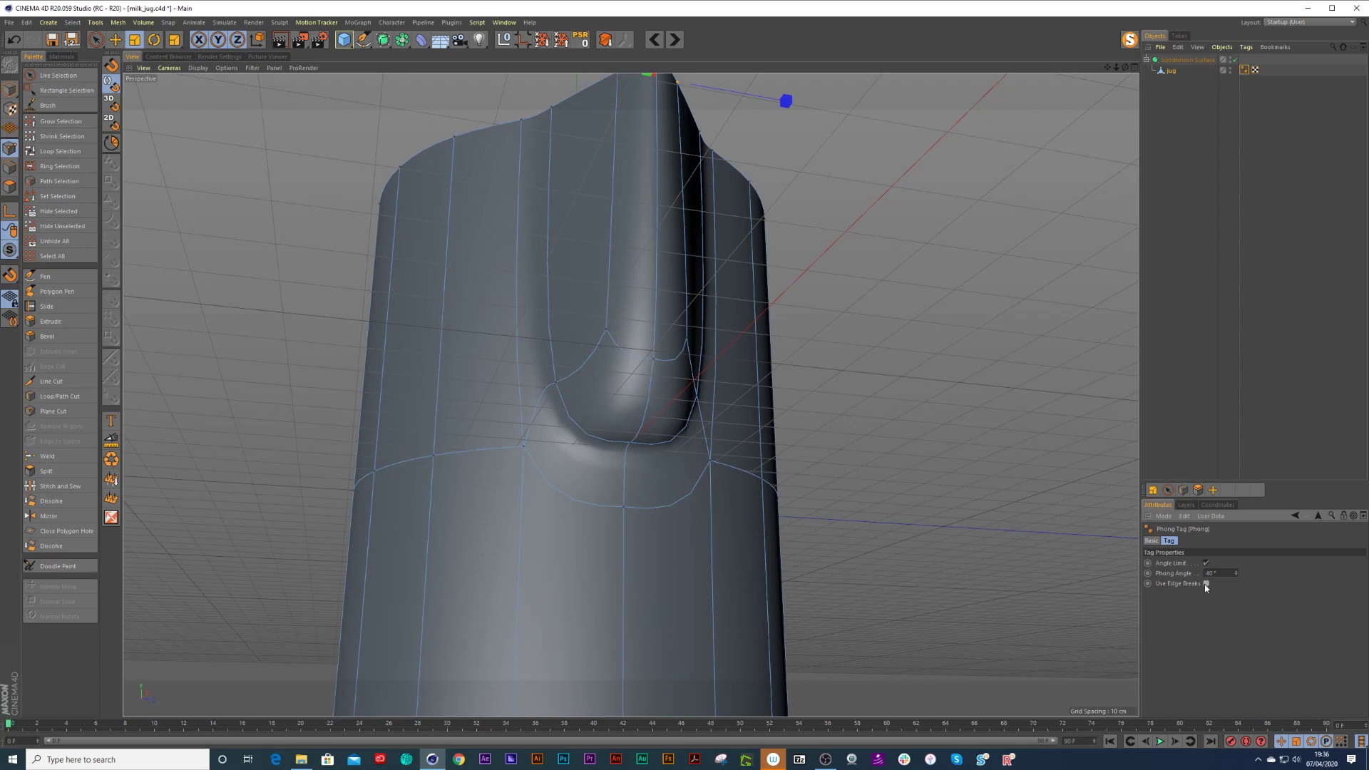
pyautogui.click(1182, 407)
pyautogui.moveTo(608, 446)
pyautogui.keyDown('alt'); pyautogui.mouseDown()
pyautogui.moveTo(596, 513)
pyautogui.moveTo(631, 443)
pyautogui.moveTo(684, 482)
pyautogui.moveTo(569, 525)
pyautogui.moveTo(625, 540)
pyautogui.moveTo(601, 449)
pyautogui.mouseUp(); pyautogui.keyUp('alt')
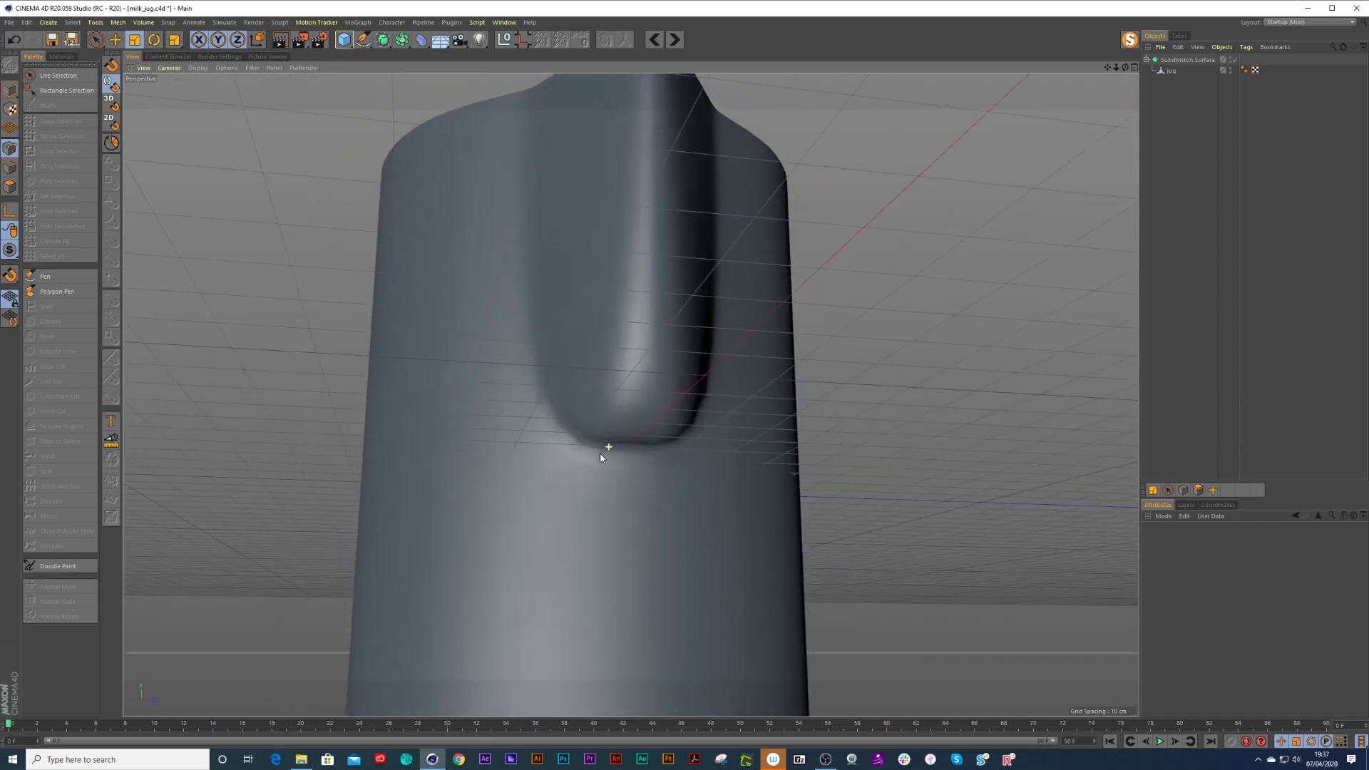
# Select the middle point of the new edge loop on the spout's underside with the smoothing turned off.
pyautogui.click(788, 336)
pyautogui.press('q')
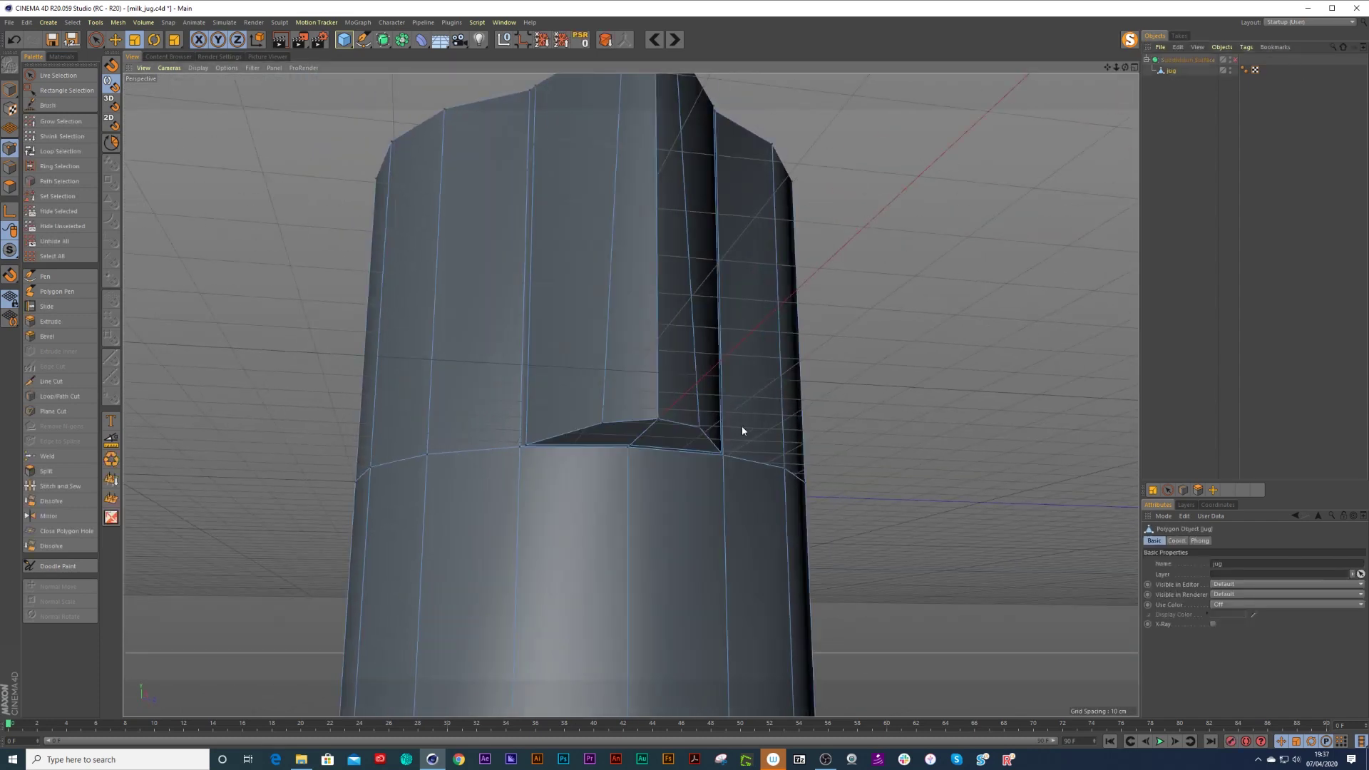
pyautogui.keyDown('alt'); pyautogui.moveTo(639, 456); pyautogui.dragTo(584, 453); pyautogui.keyUp('alt')
pyautogui.press('9')
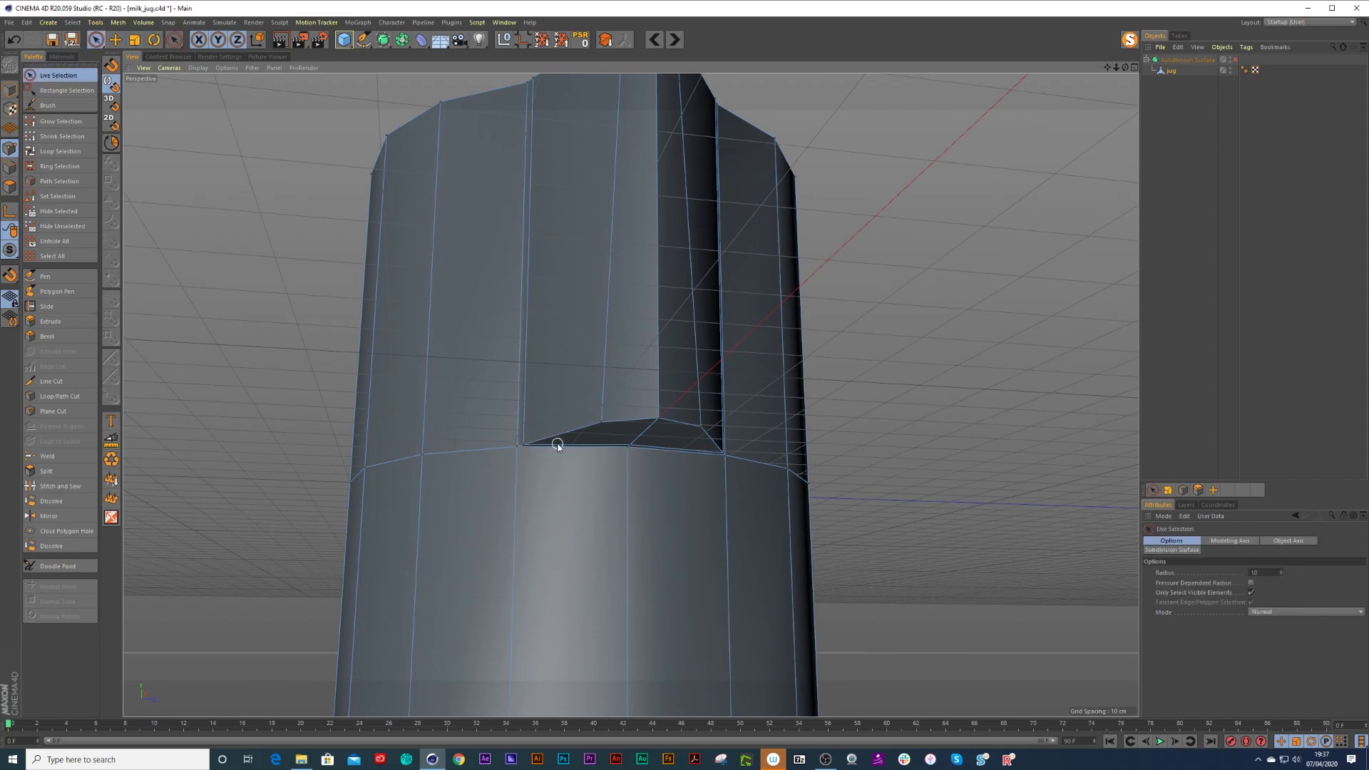
pyautogui.scroll(4, 631, 446)
pyautogui.keyDown('alt'); pyautogui.moveTo(675, 413); pyautogui.dragTo(666, 378); pyautogui.keyUp('alt')
pyautogui.click(628, 461)
pyautogui.scroll(-3, 661, 421)
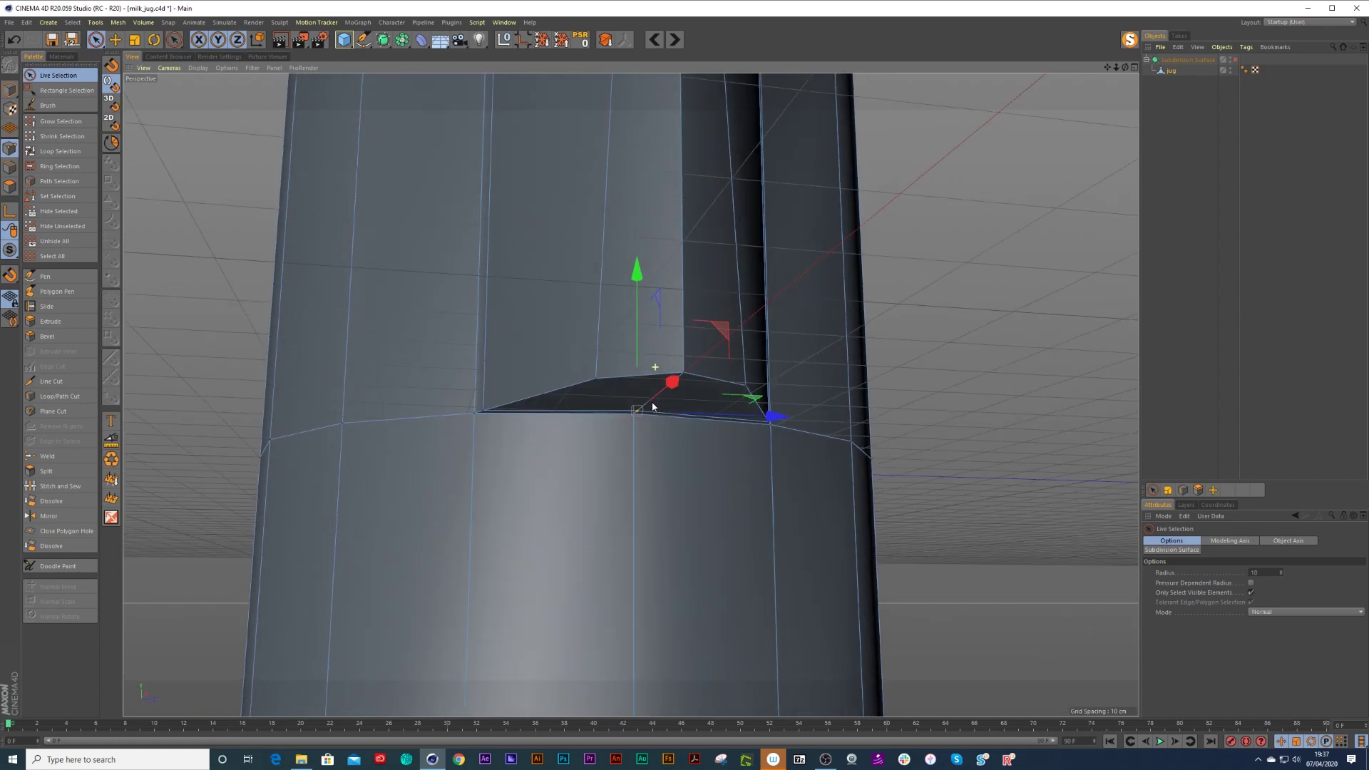
# Try moving the selected underside point far outward along X toward the spout's tip, and undo the move.
pyautogui.press('q')
pyautogui.moveTo(677, 385)
pyautogui.mouseDown()
pyautogui.moveTo(705, 368)
pyautogui.moveTo(692, 375)
pyautogui.mouseUp()
pyautogui.keyDown('alt'); pyautogui.moveTo(668, 362); pyautogui.dragTo(642, 385); pyautogui.keyUp('alt')
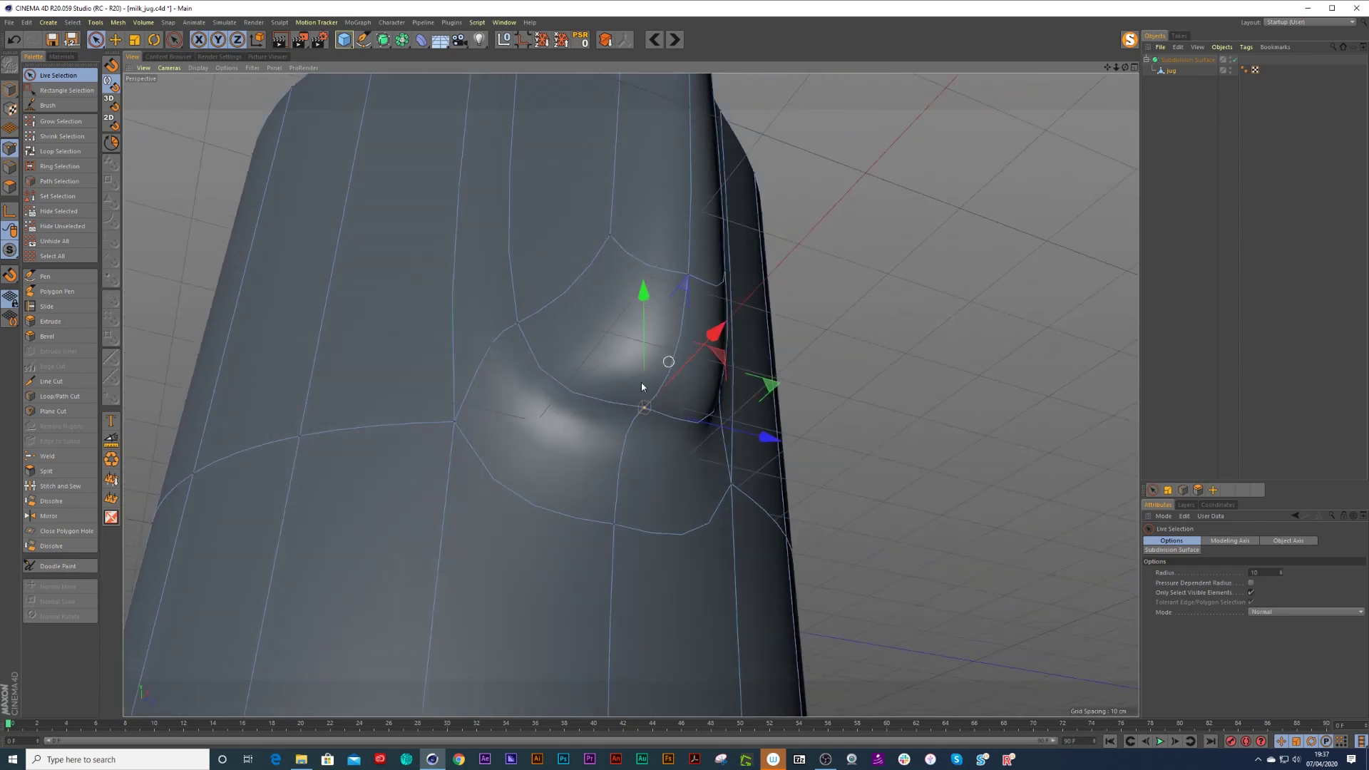
pyautogui.press('q')
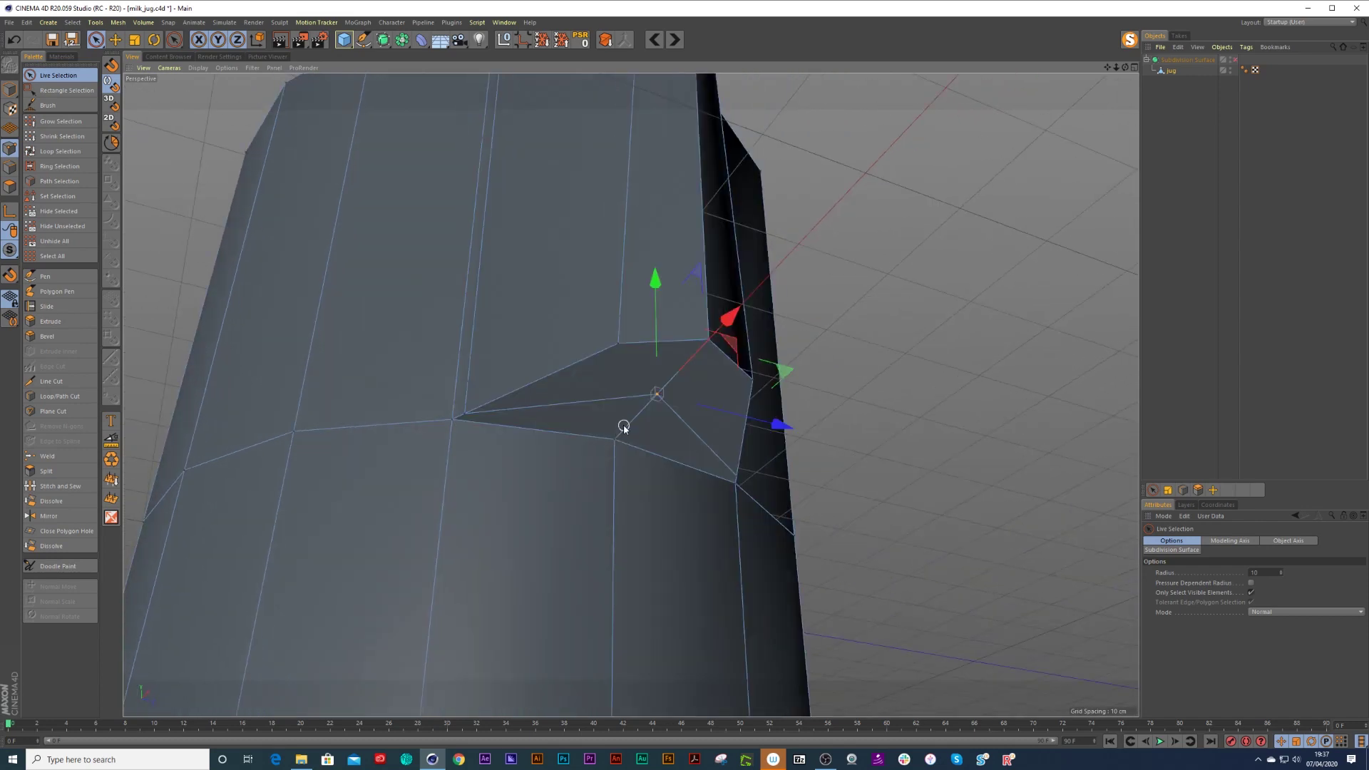
pyautogui.keyDown('alt'); pyautogui.moveTo(624, 427); pyautogui.dragTo(603, 428); pyautogui.keyUp('alt')
pyautogui.hotkey('ctrl', 'z')
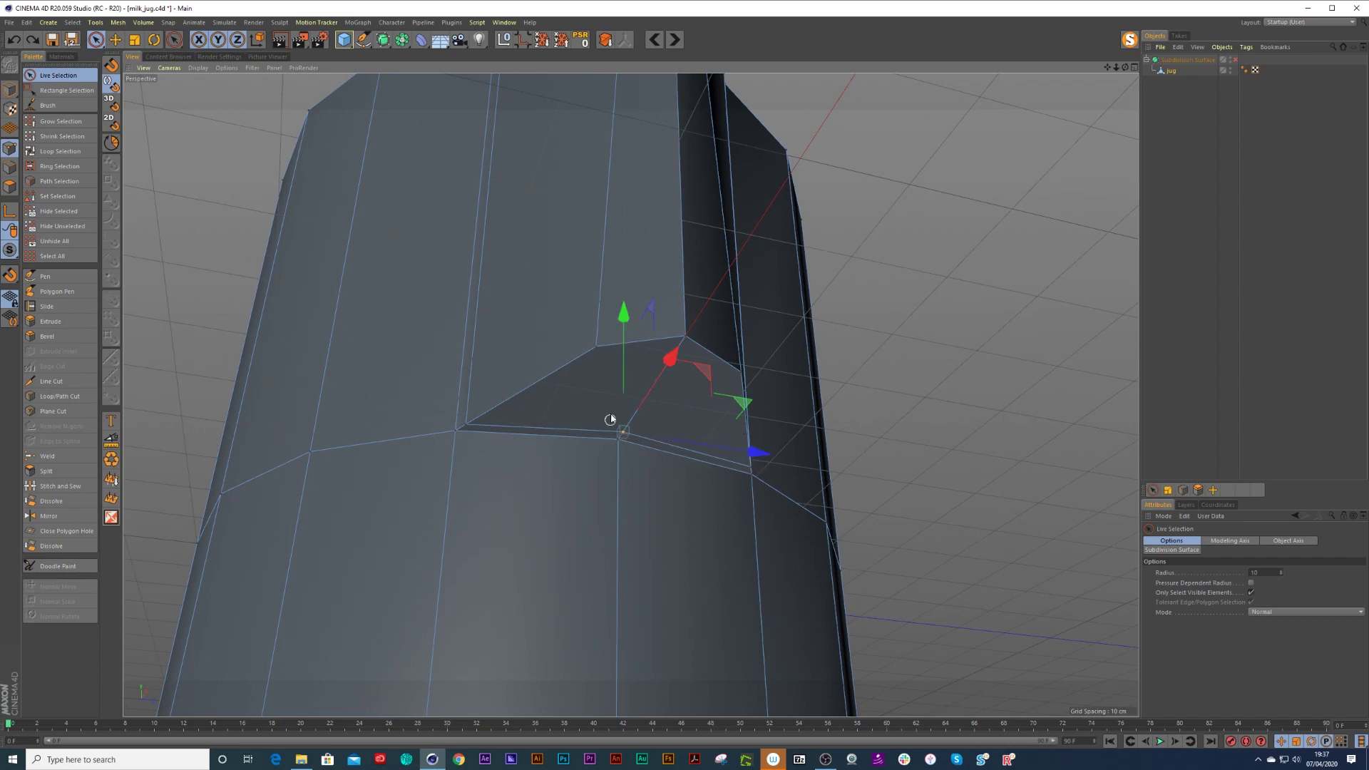
# Move the selected underside point slightly outward along X and review the smoothed spout from several angles.
pyautogui.moveTo(664, 358); pyautogui.dragTo(678, 350)
pyautogui.press('q')
pyautogui.keyDown('alt'); pyautogui.moveTo(670, 349); pyautogui.dragTo(636, 363, button='right'); pyautogui.keyUp('alt')
pyautogui.keyDown('alt'); pyautogui.moveTo(636, 362); pyautogui.dragTo(633, 443); pyautogui.keyUp('alt')
pyautogui.keyDown('alt'); pyautogui.moveTo(640, 385); pyautogui.dragTo(623, 370, button='right'); pyautogui.keyUp('alt')
pyautogui.keyDown('alt'); pyautogui.moveTo(623, 370); pyautogui.dragTo(625, 409); pyautogui.keyUp('alt')
pyautogui.keyDown('alt'); pyautogui.moveTo(657, 320); pyautogui.dragTo(652, 325, button='right'); pyautogui.keyUp('alt')
pyautogui.keyDown('alt'); pyautogui.moveTo(736, 270); pyautogui.dragTo(723, 382, button='middle'); pyautogui.keyUp('alt')
pyautogui.keyDown('alt'); pyautogui.moveTo(674, 362); pyautogui.dragTo(670, 361); pyautogui.keyUp('alt')
pyautogui.click(1186, 229)
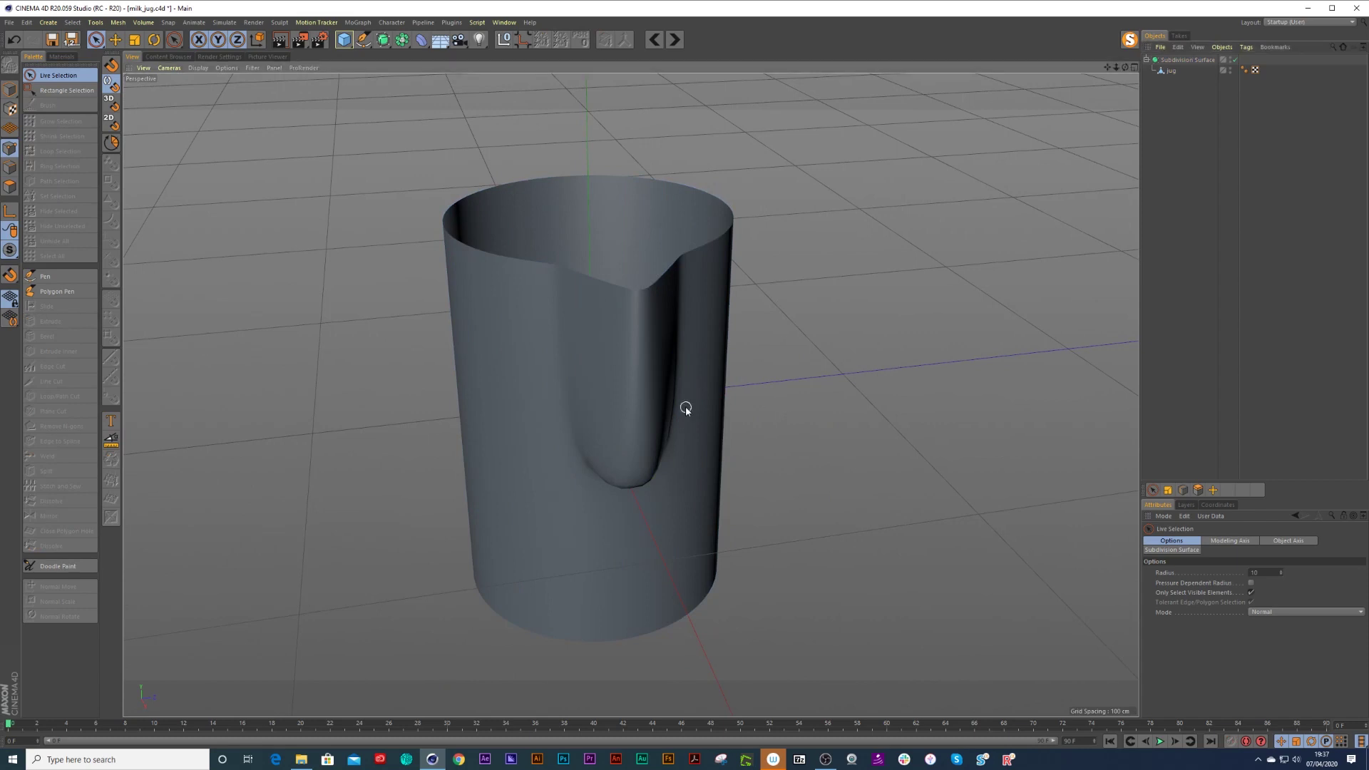
# Turn off the Subdivision Surface and set the viewport display to Gouraud shading with lines.
pyautogui.click(1186, 59)
pyautogui.press('q')
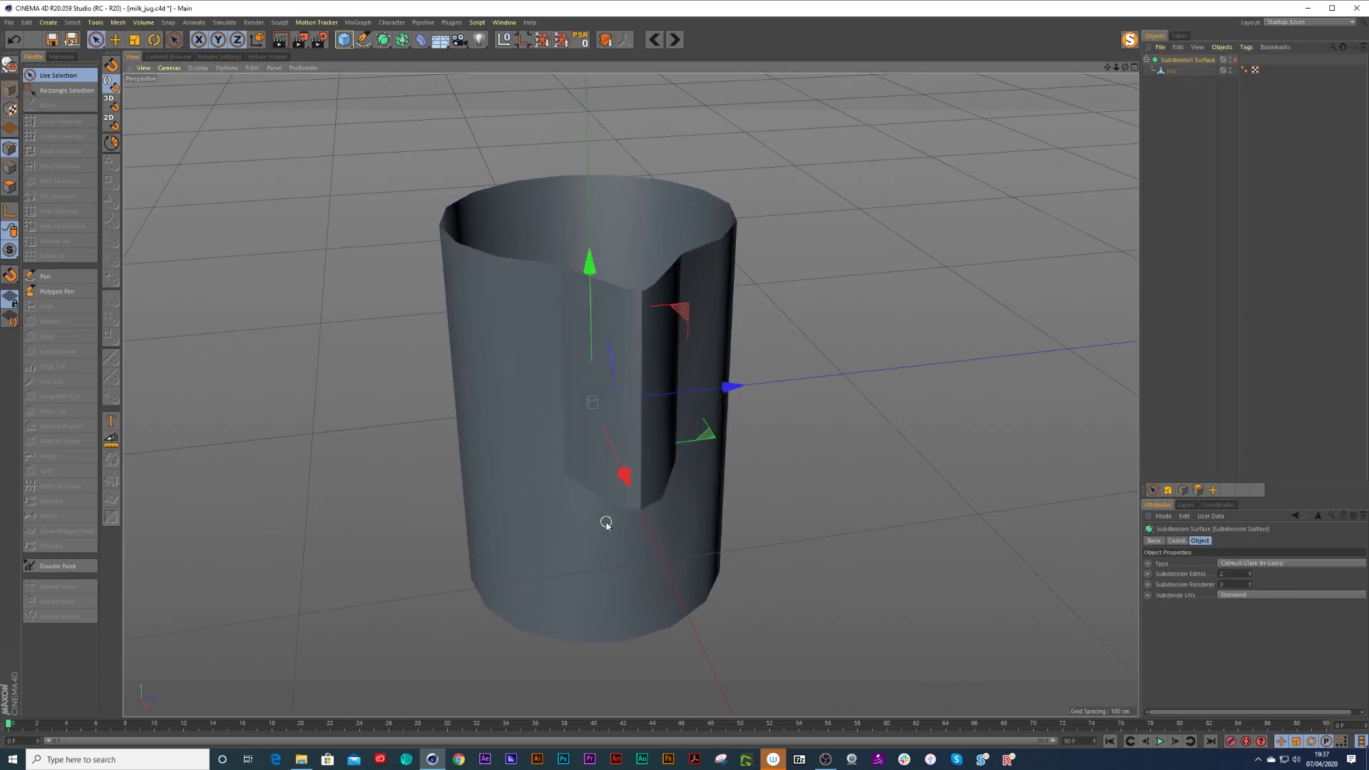
pyautogui.press('n')
pyautogui.press('a')
pyautogui.press('n')
pyautogui.press('b')
# Loop-select the open edge around the bottom of the jug in edge mode.
pyautogui.keyDown('alt'); pyautogui.moveTo(606, 577); pyautogui.dragTo(612, 516); pyautogui.keyUp('alt')
pyautogui.keyDown('alt'); pyautogui.moveTo(612, 516); pyautogui.dragTo(599, 548, button='right'); pyautogui.keyUp('alt')
pyautogui.keyDown('alt'); pyautogui.moveTo(610, 579); pyautogui.dragTo(604, 502, button='middle'); pyautogui.keyUp('alt')
pyautogui.keyDown('alt'); pyautogui.moveTo(605, 503); pyautogui.dragTo(604, 408, button='right'); pyautogui.keyUp('alt')
pyautogui.click(10, 167)
pyautogui.click(1174, 73)
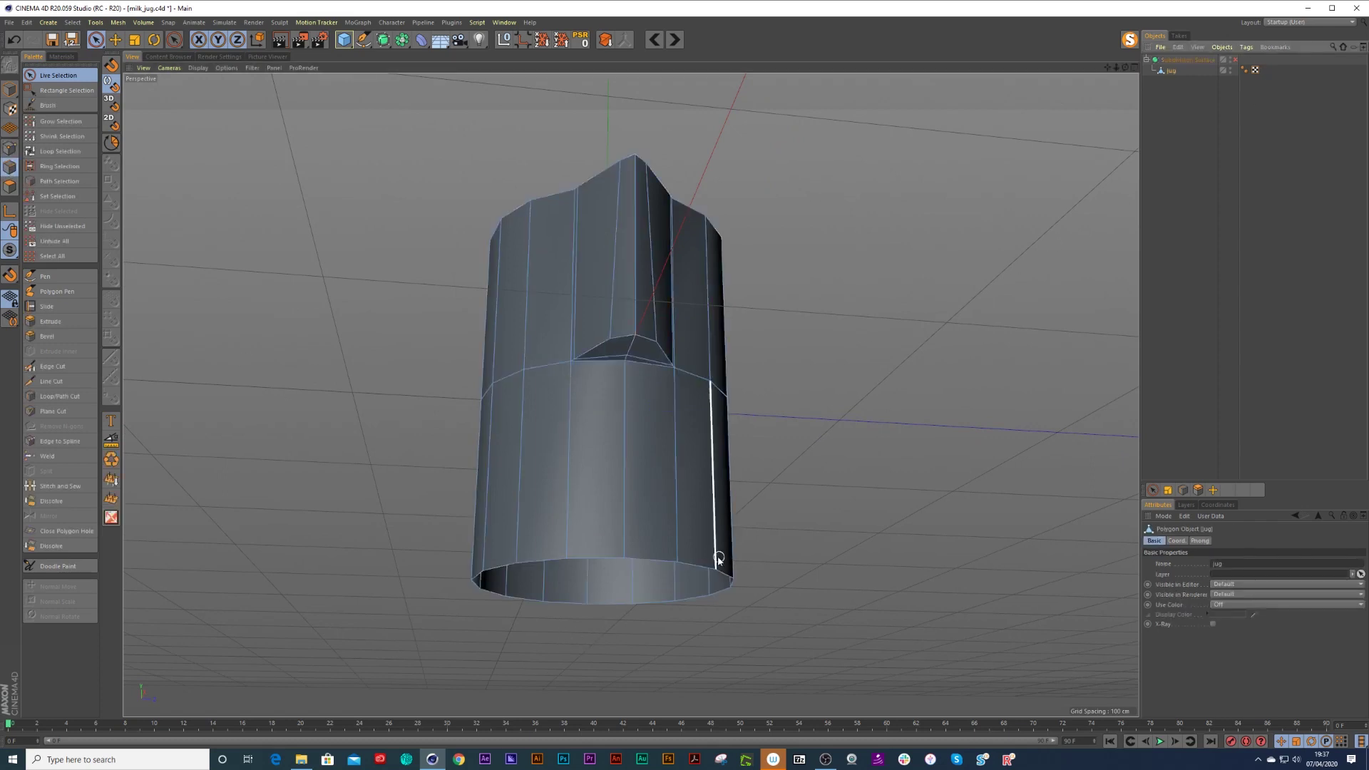
pyautogui.click(599, 563)
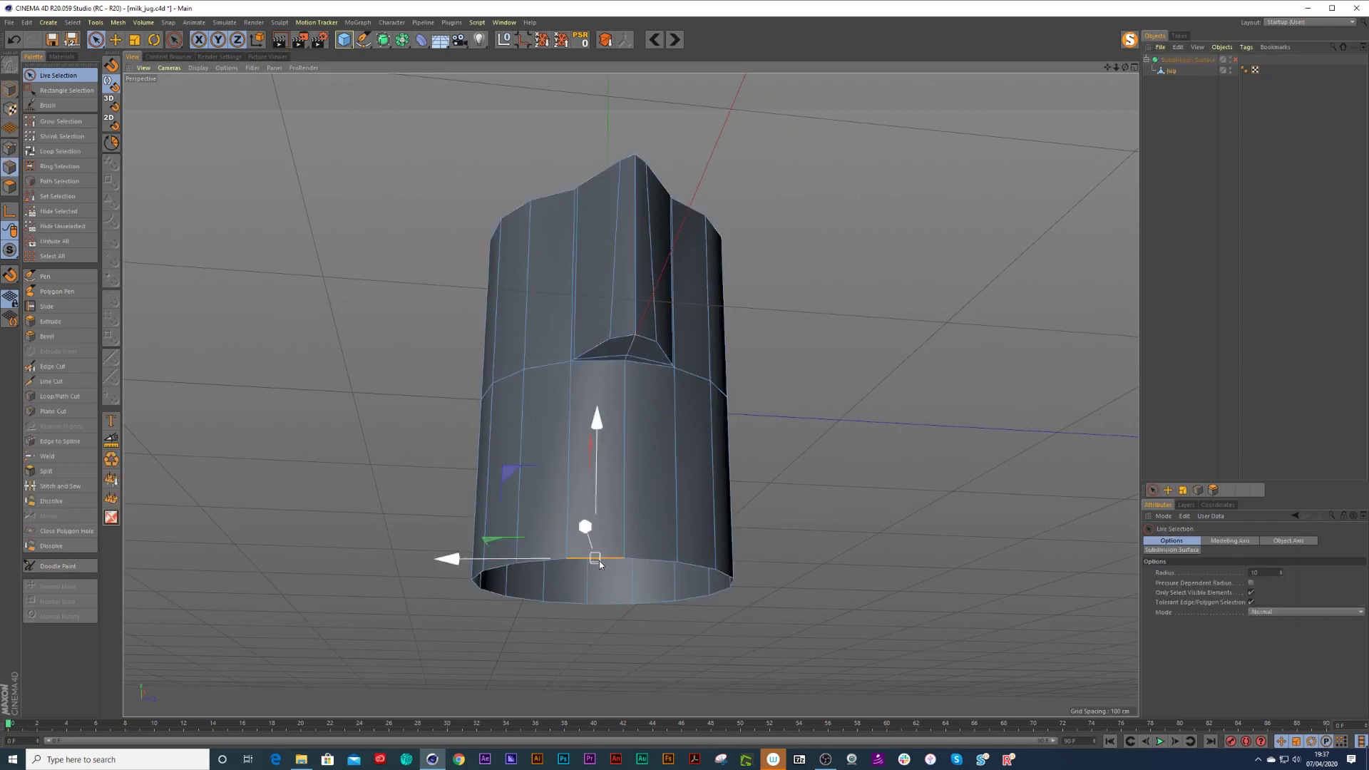
pyautogui.press('u')
pyautogui.press('l')
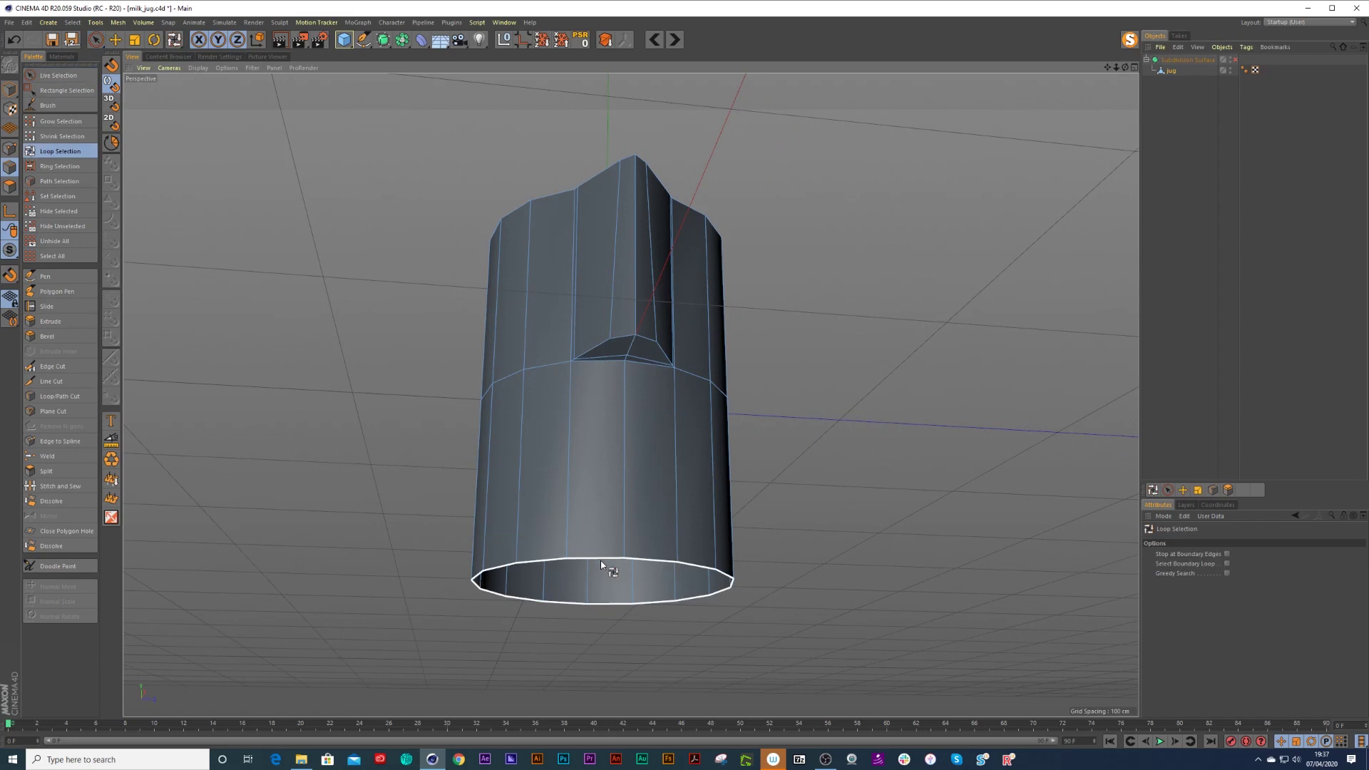
pyautogui.keyDown('alt'); pyautogui.moveTo(636, 562); pyautogui.dragTo(638, 579); pyautogui.keyUp('alt')
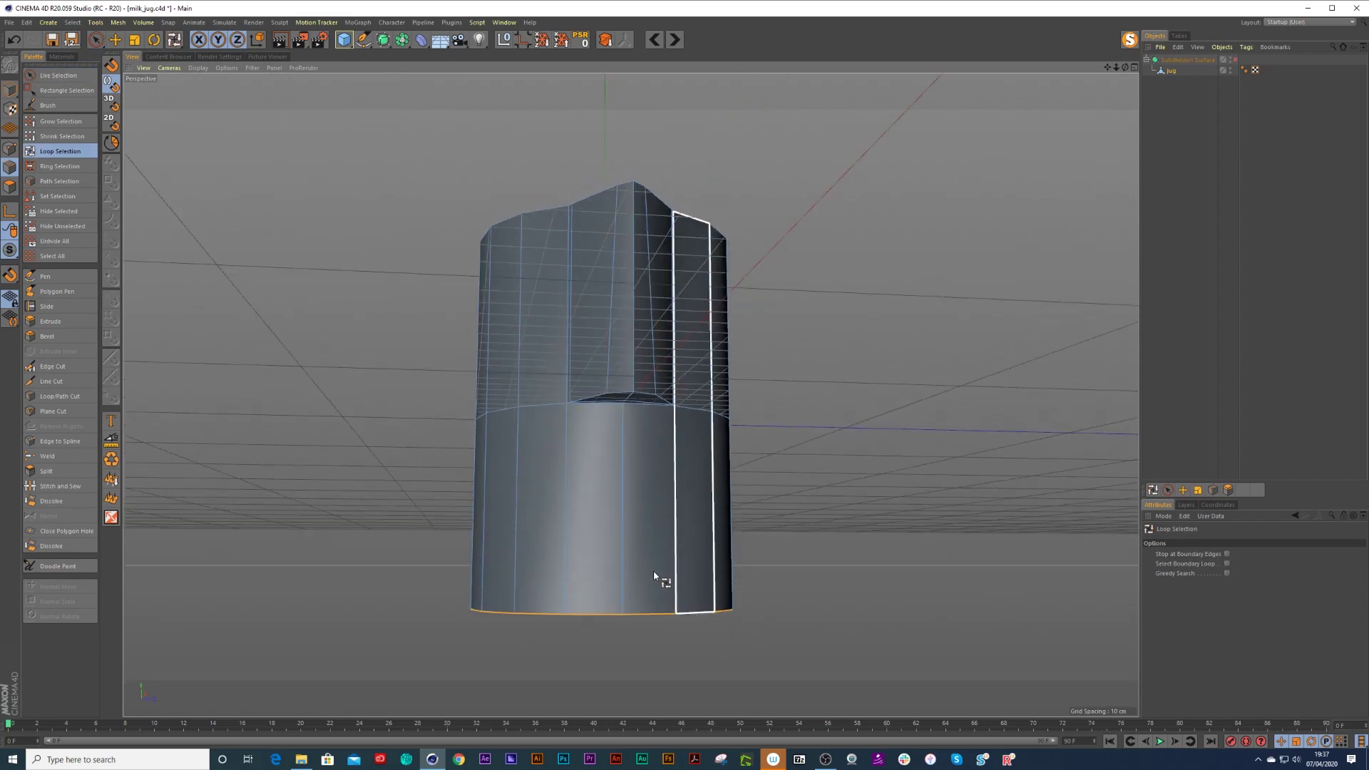
# Extrude the selected bottom edge loop straight down by a short segment.
pyautogui.press('t')
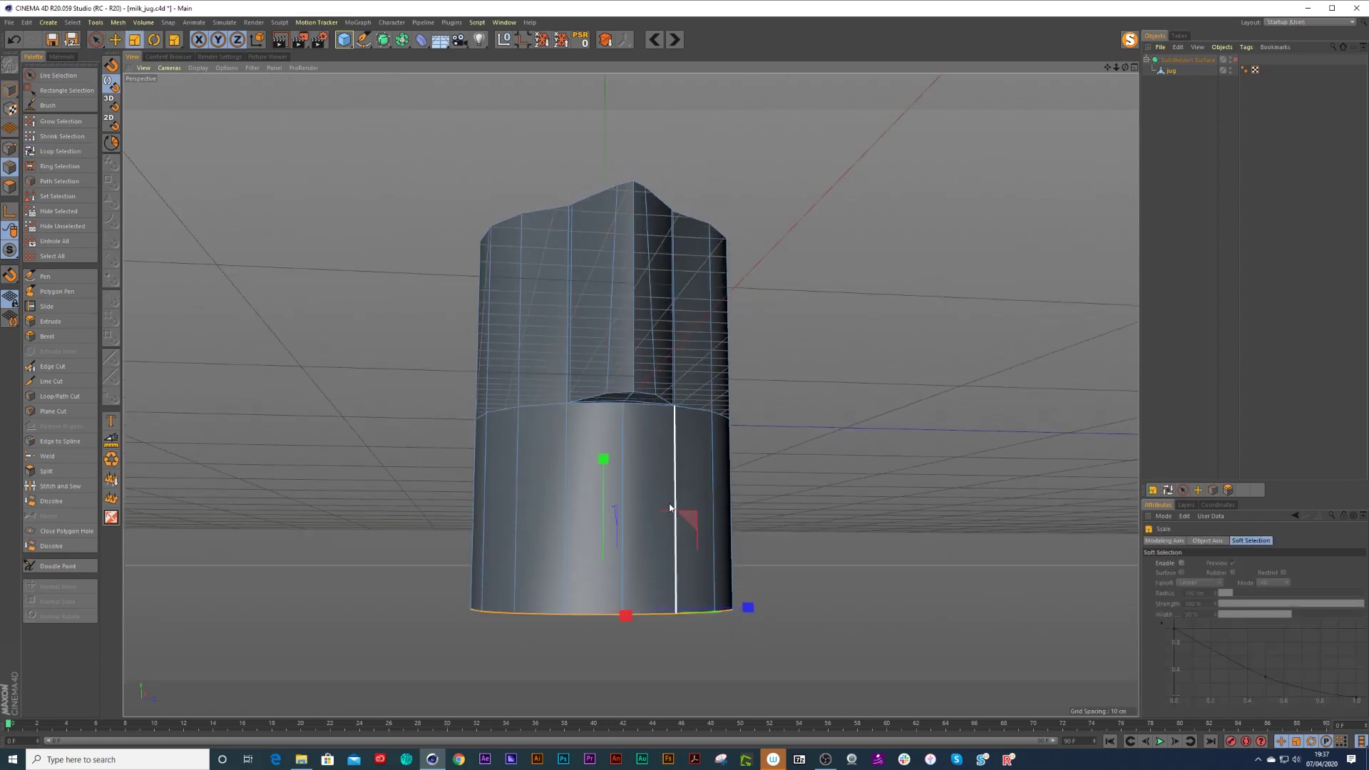
pyautogui.press('9')
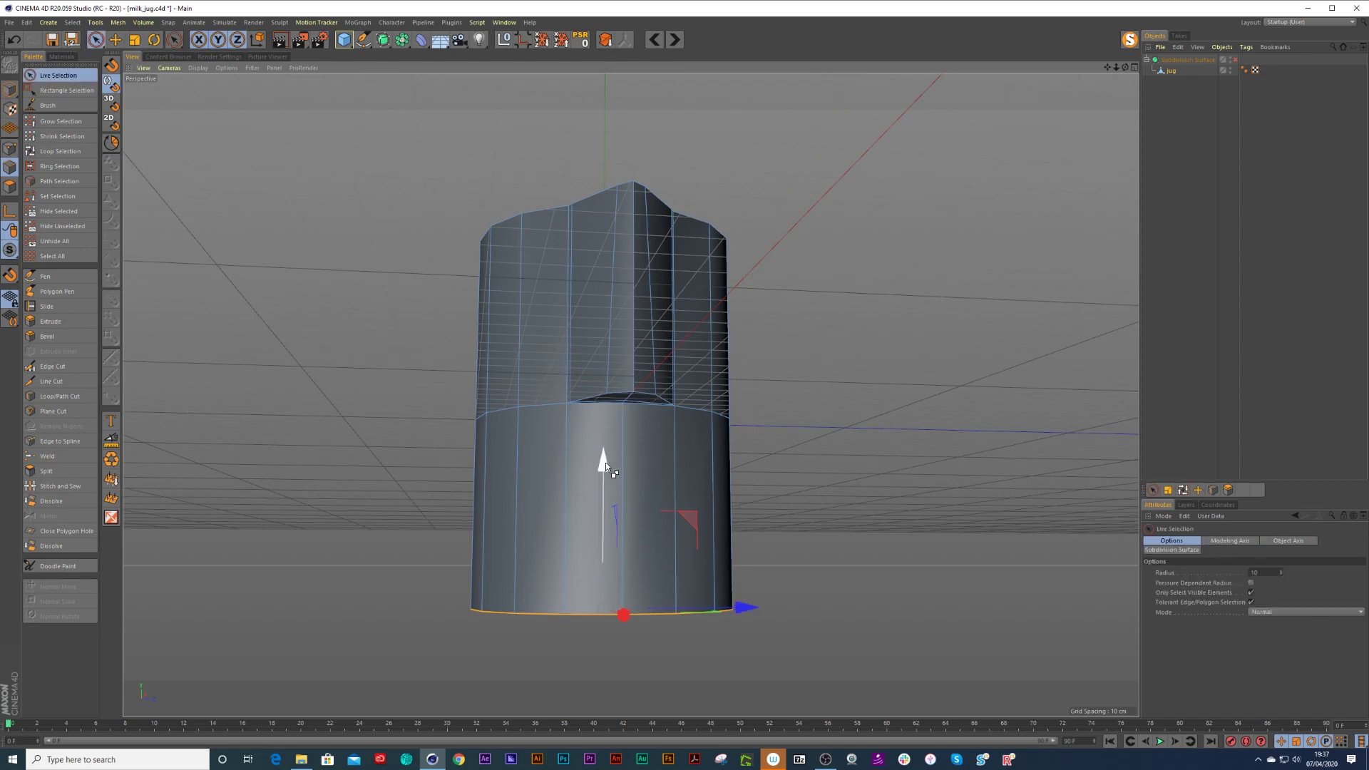
pyautogui.moveTo(604, 464); pyautogui.dragTo(603, 498)
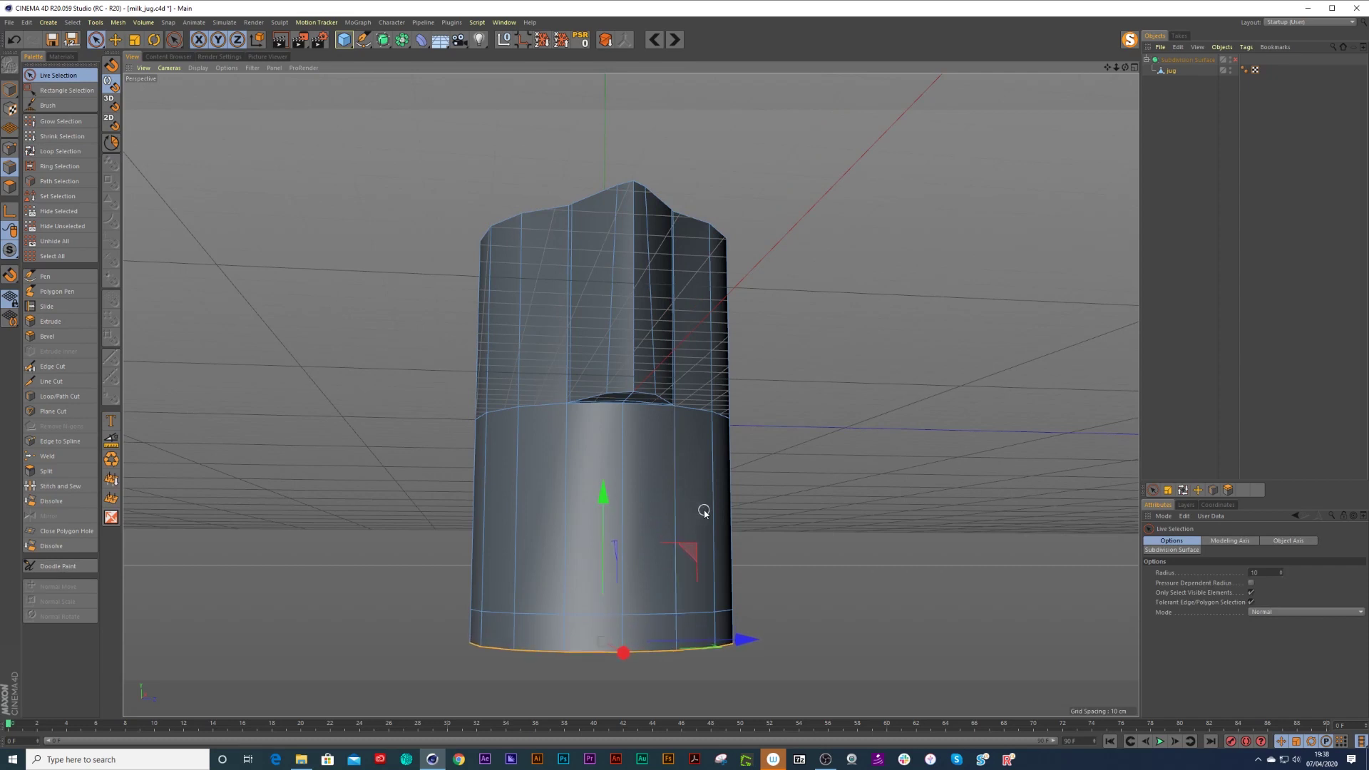
pyautogui.press('t')
pyautogui.keyDown('ctrl'); pyautogui.moveTo(853, 447); pyautogui.dragTo(824, 460); pyautogui.keyUp('ctrl')
pyautogui.hotkey('ctrl', 'z')
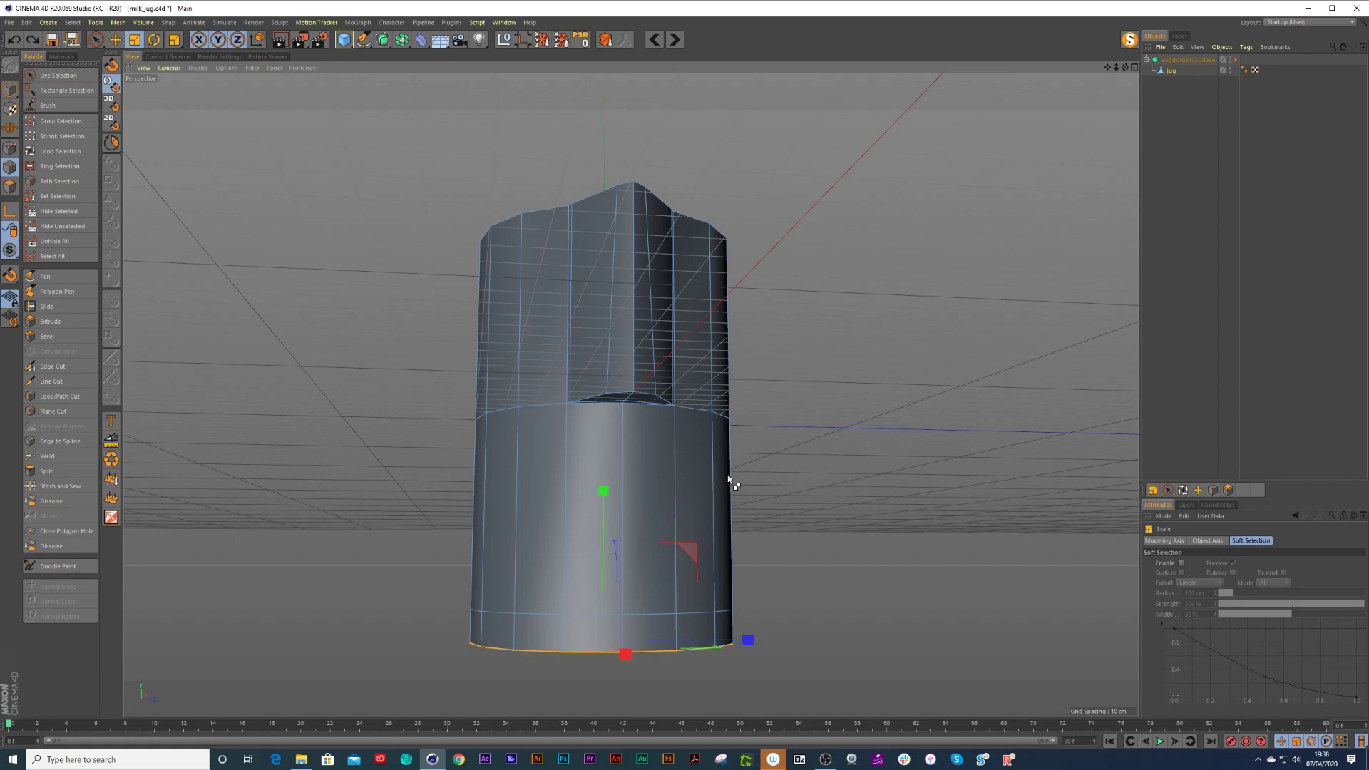
# Extrude the bottom edge loop down by a second short segment and scale the new edge inward to taper the base.
pyautogui.press('space')
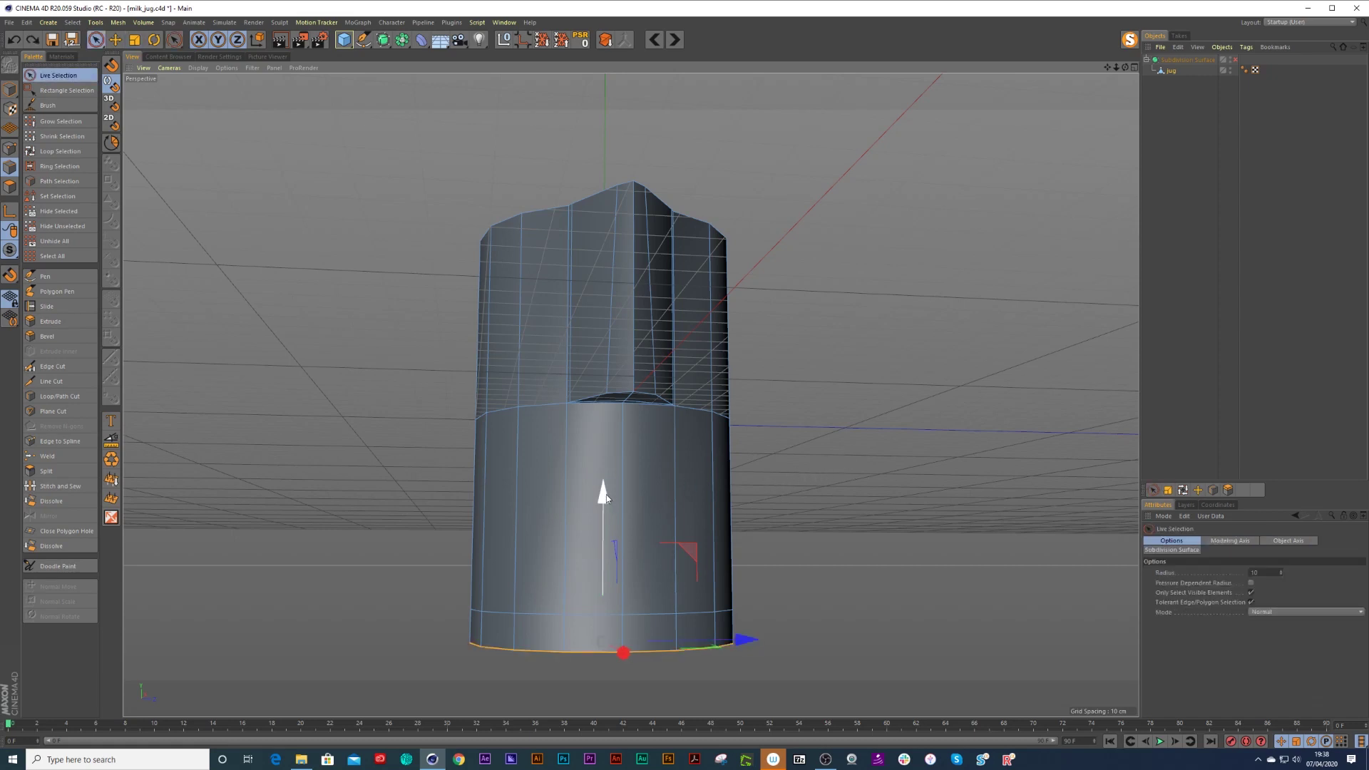
pyautogui.moveTo(605, 493); pyautogui.dragTo(601, 527)
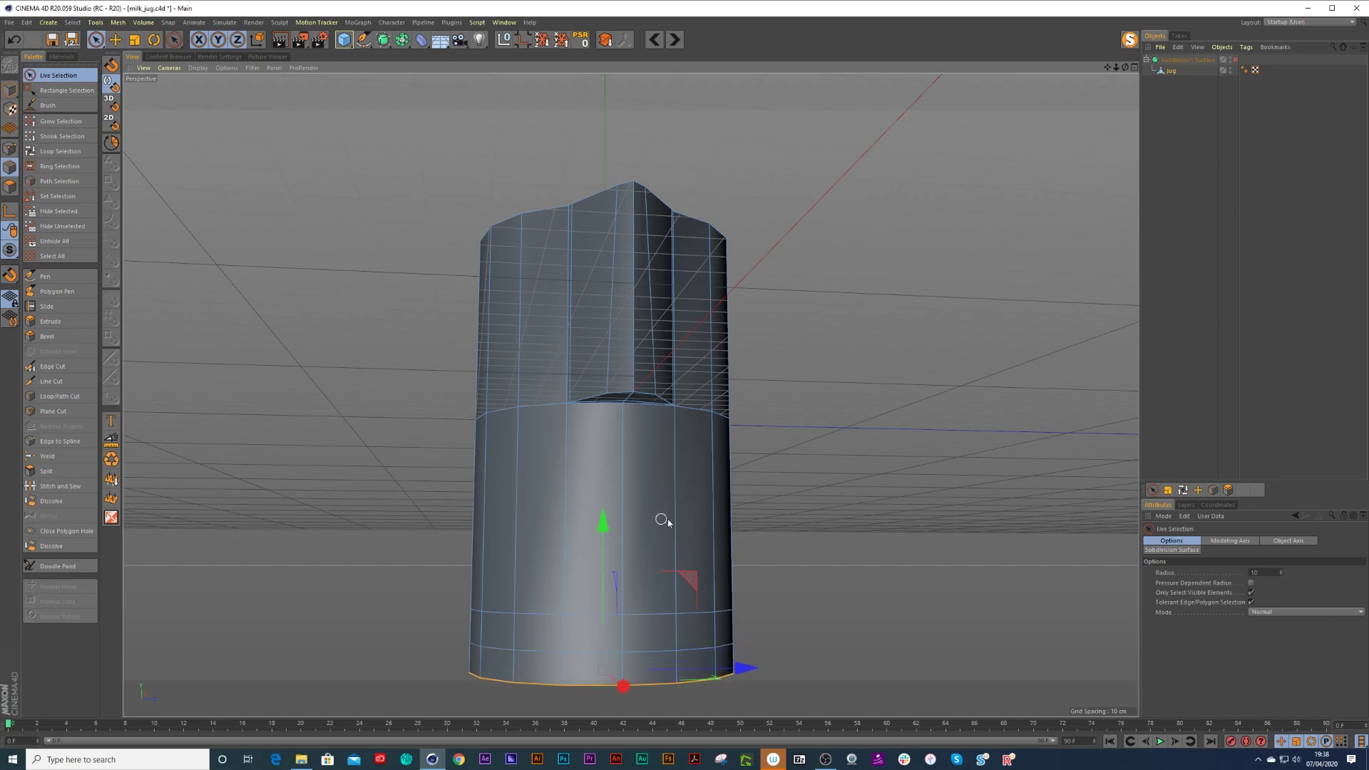
pyautogui.press('space')
pyautogui.moveTo(818, 494); pyautogui.dragTo(671, 489)
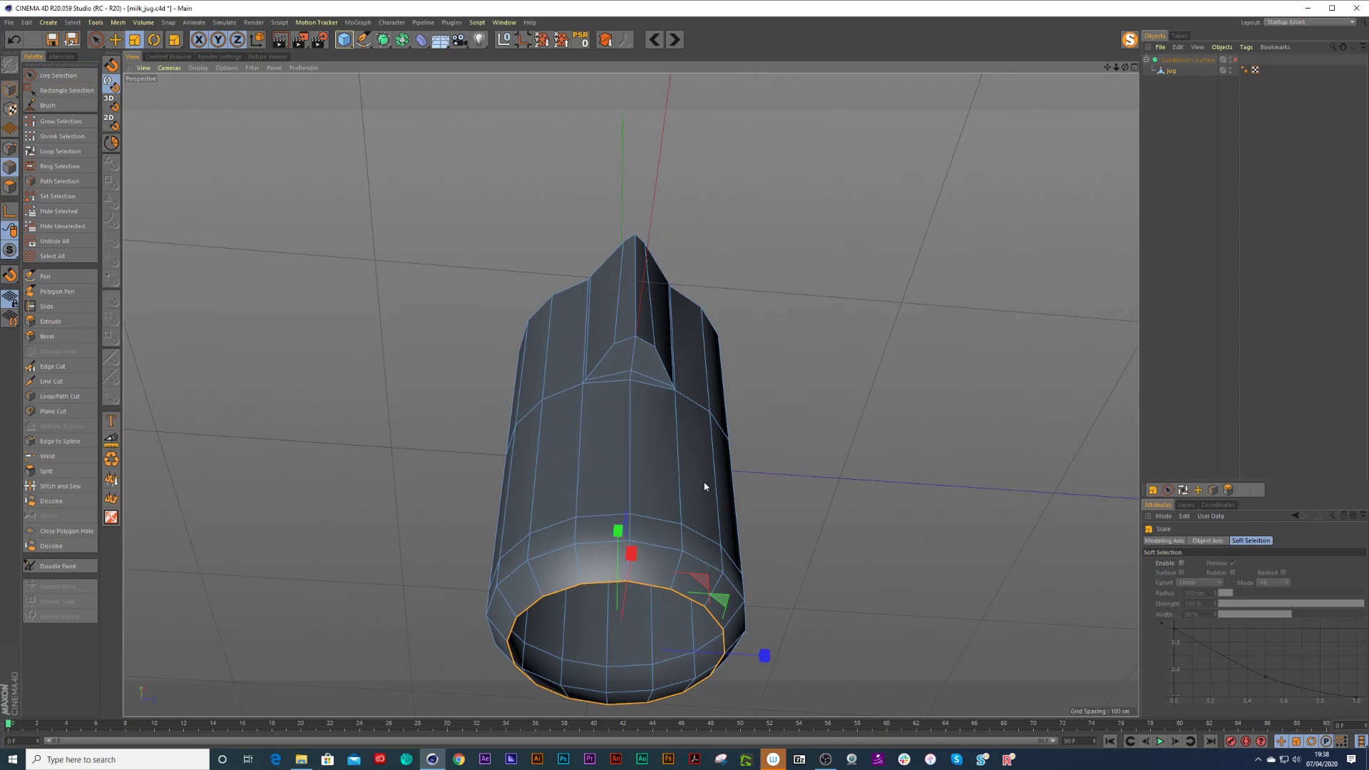
# Extrude the bottom edge inward to leave a small central hole and preview the base with the Subdivision Surface on.
pyautogui.moveTo(809, 464); pyautogui.dragTo(640, 545)
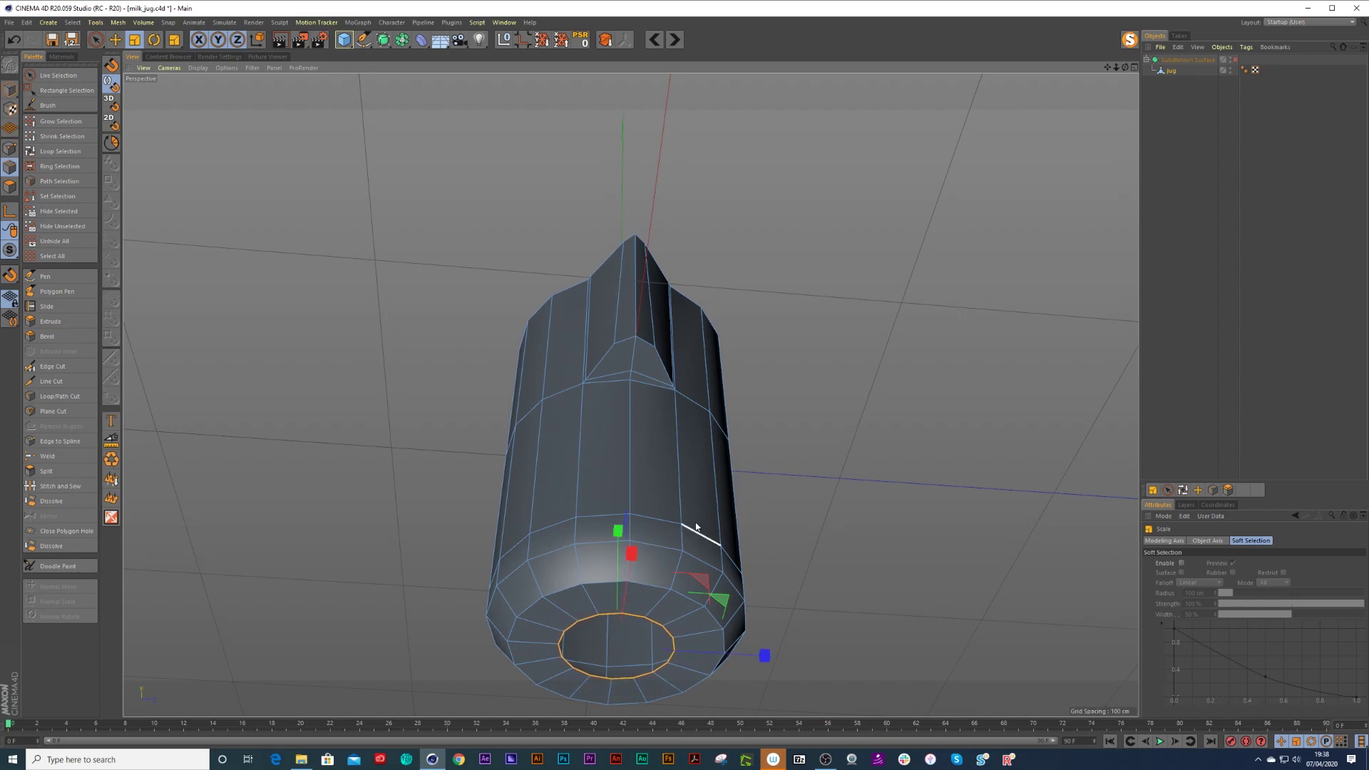
pyautogui.click(792, 513)
pyautogui.press('q')
pyautogui.keyDown('alt'); pyautogui.moveTo(725, 528); pyautogui.dragTo(670, 502); pyautogui.keyUp('alt')
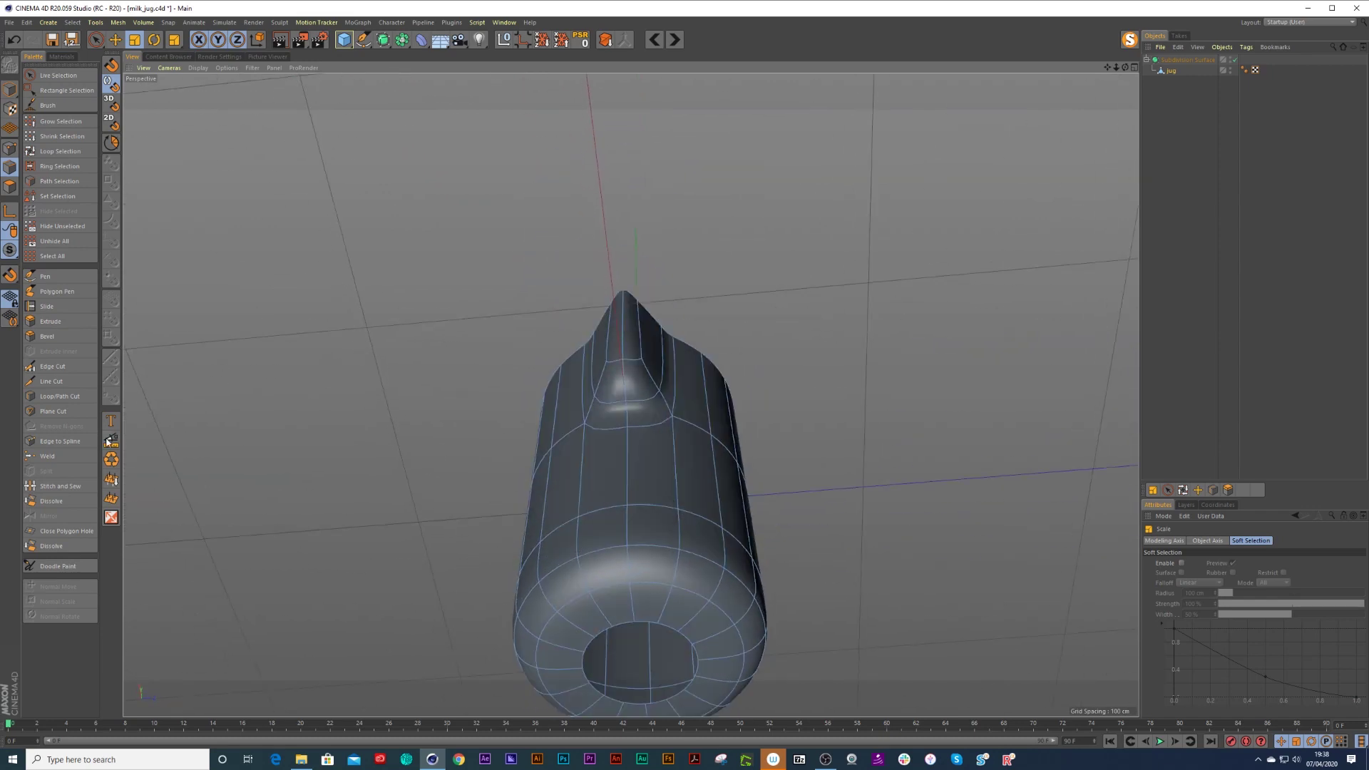
# Turn off the Subdivision Surface and cap the hole in the jug's base with Close Polygon Hole.
pyautogui.click(1173, 70)
pyautogui.press('q')
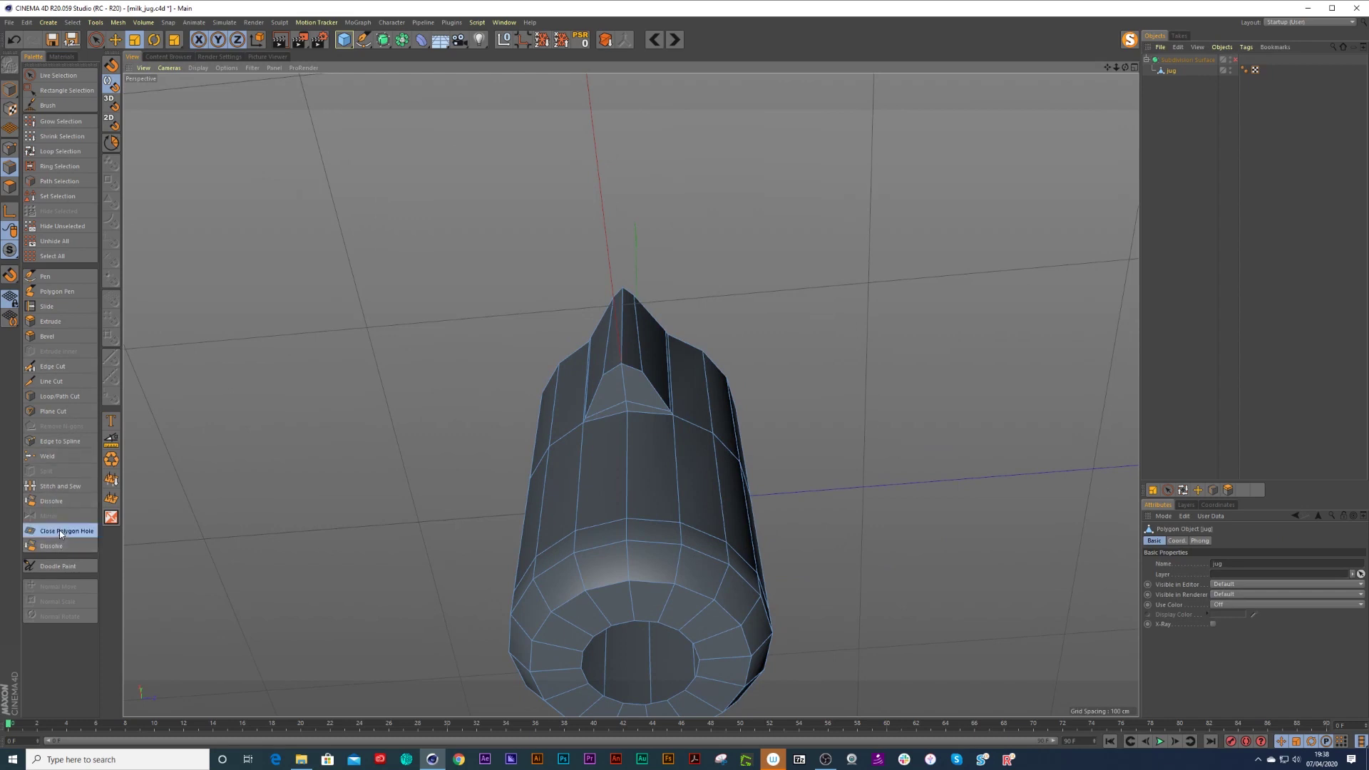
pyautogui.click(60, 531)
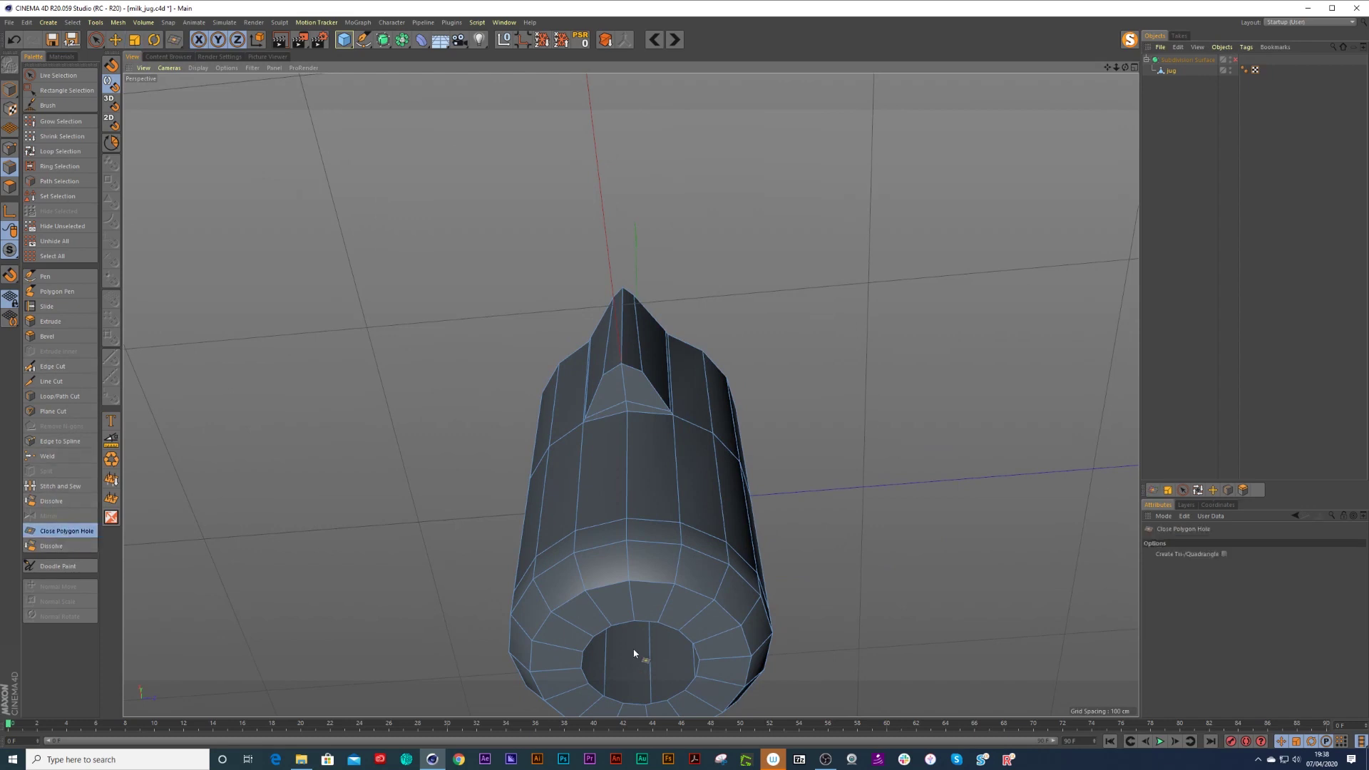
pyautogui.click(641, 622)
# Divide the base cap into quarters with two perpendicular Line Cuts through its centre, each joining opposite points.
pyautogui.scroll(-2, 650, 588)
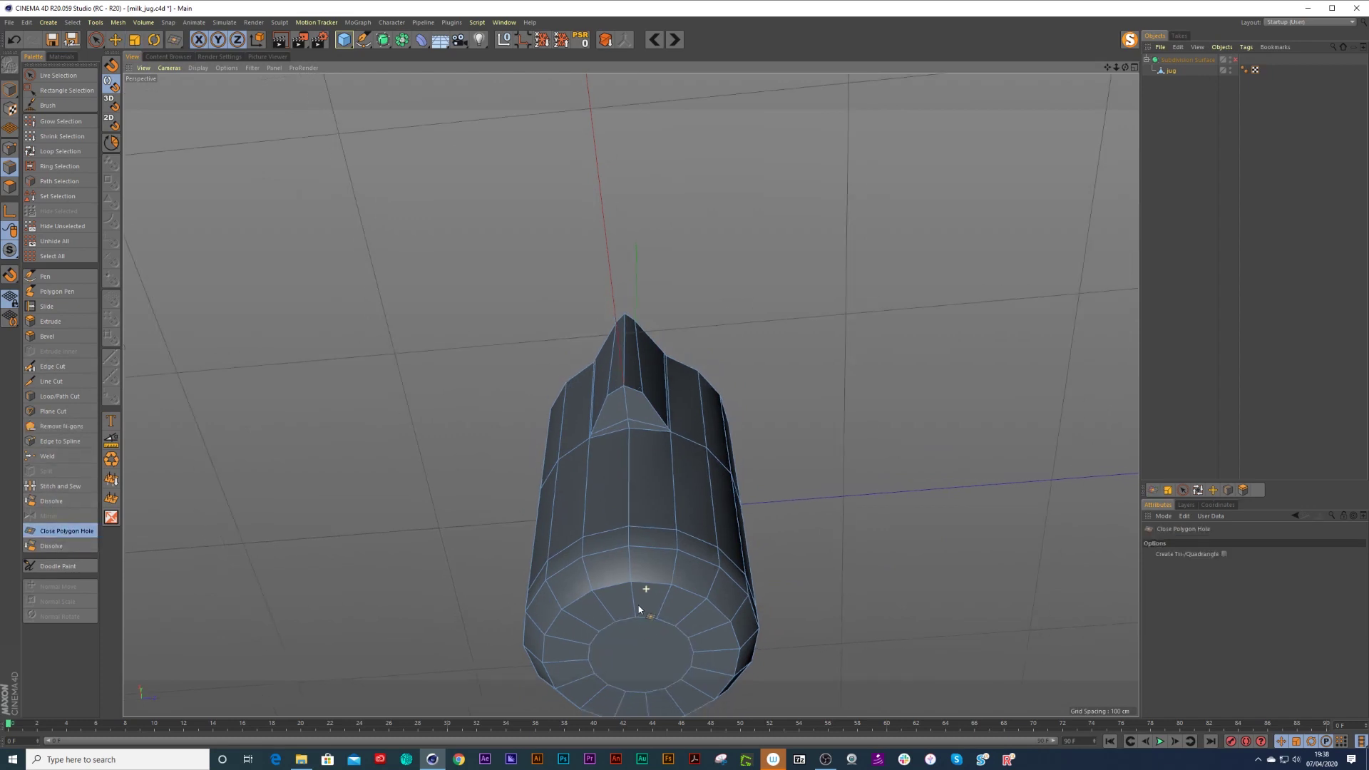
pyautogui.keyDown('alt'); pyautogui.moveTo(639, 608); pyautogui.dragTo(622, 497, button='middle'); pyautogui.keyUp('alt')
pyautogui.scroll(4, 622, 498)
pyautogui.keyDown('alt'); pyautogui.moveTo(621, 497); pyautogui.dragTo(632, 472); pyautogui.keyUp('alt')
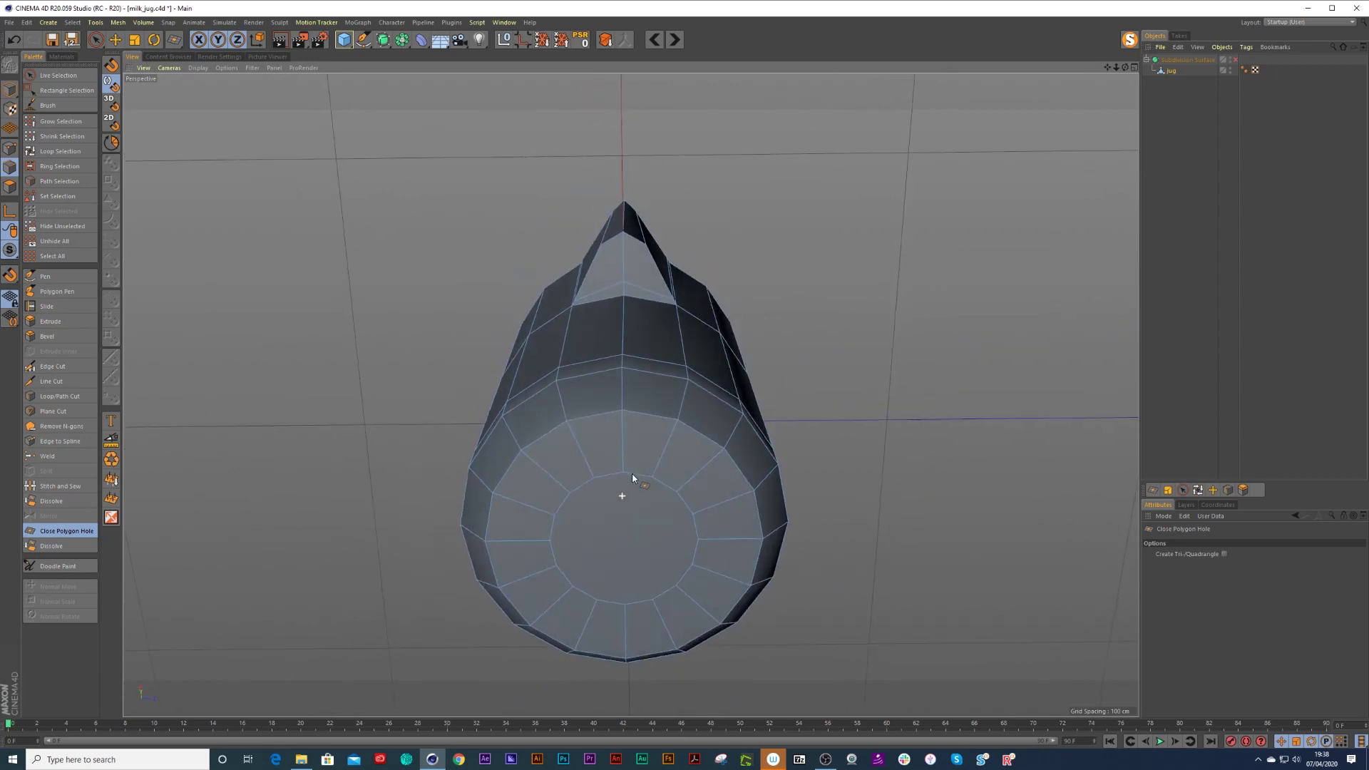
pyautogui.scroll(2, 631, 473)
pyautogui.press('space')
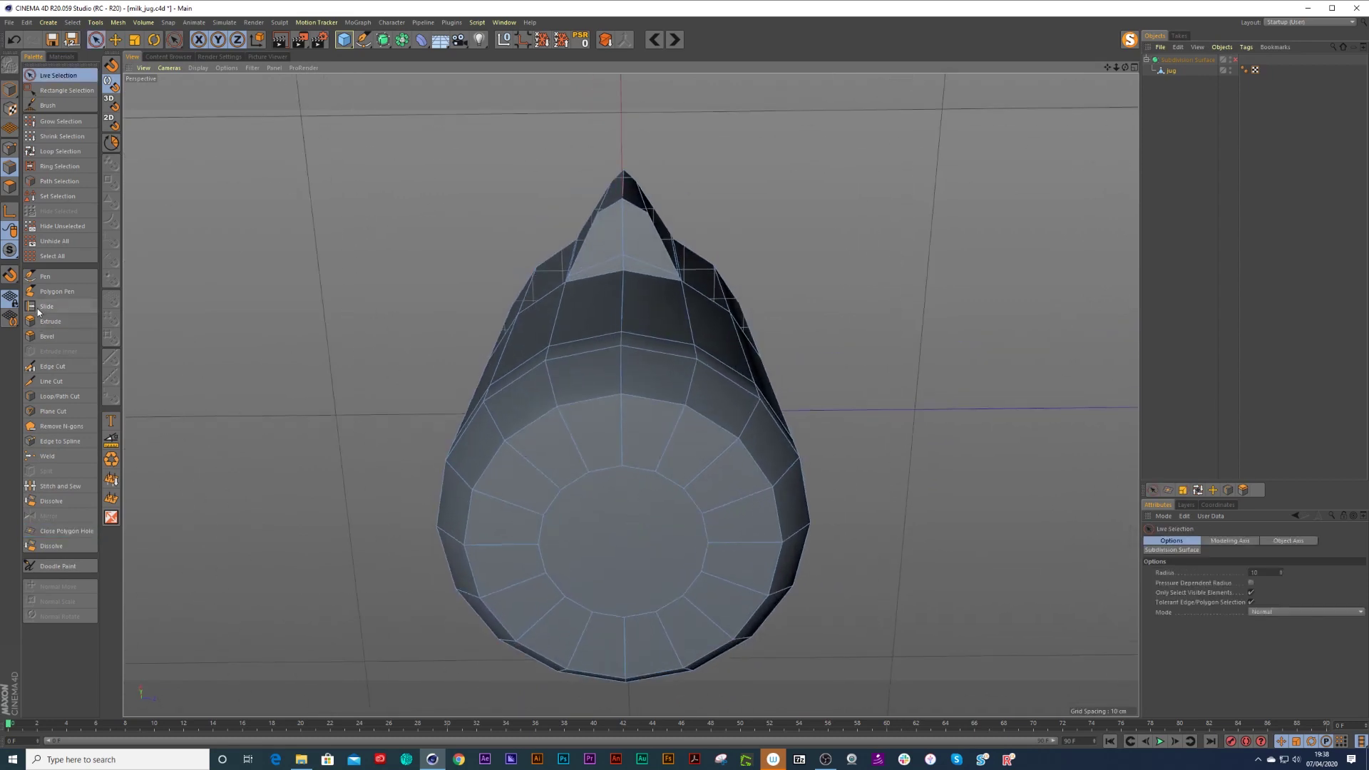
pyautogui.click(52, 381)
pyautogui.click(624, 465)
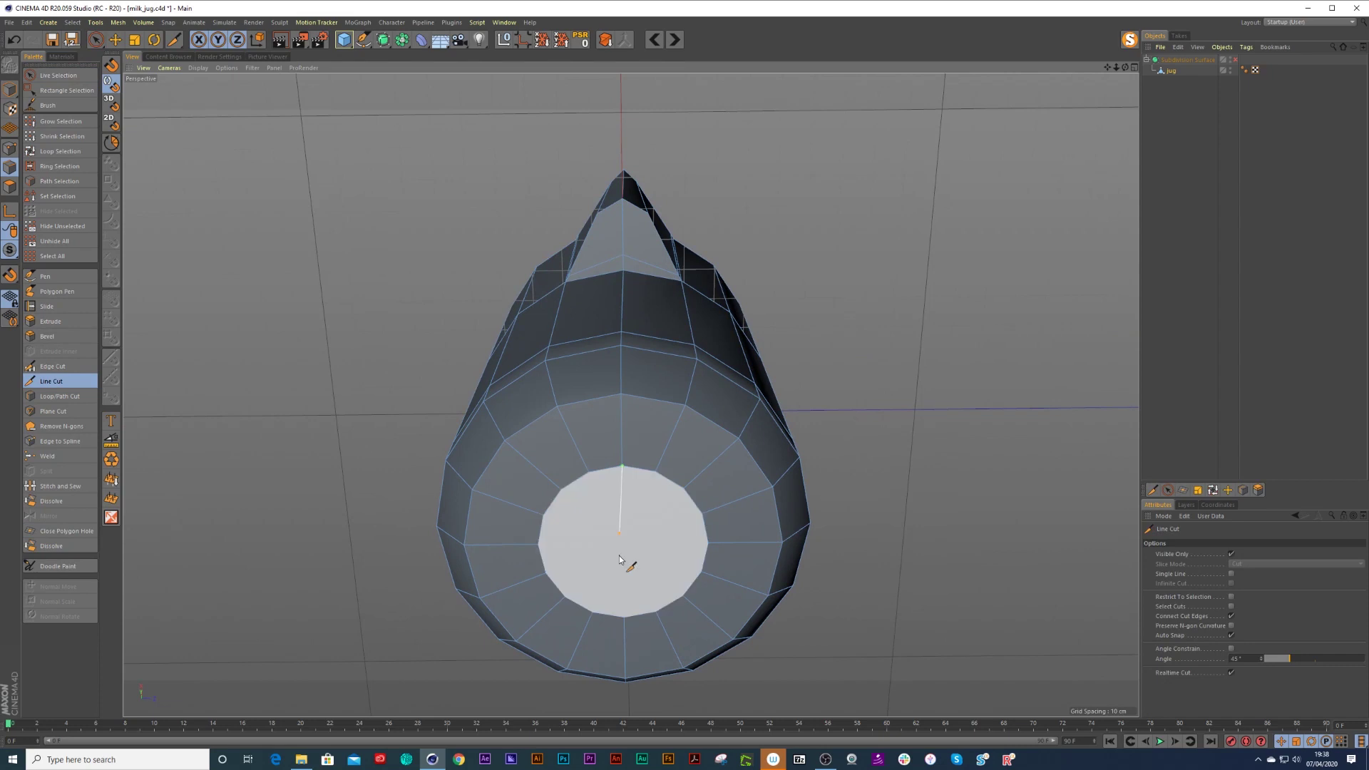
pyautogui.click(624, 617)
pyautogui.press('space')
pyautogui.press('space')
pyautogui.click(538, 545)
pyautogui.click(707, 544)
pyautogui.press('Escape')
# Add two diagonal Line Cuts across the base cap through its centre, joining opposite points.
pyautogui.click(683, 488)
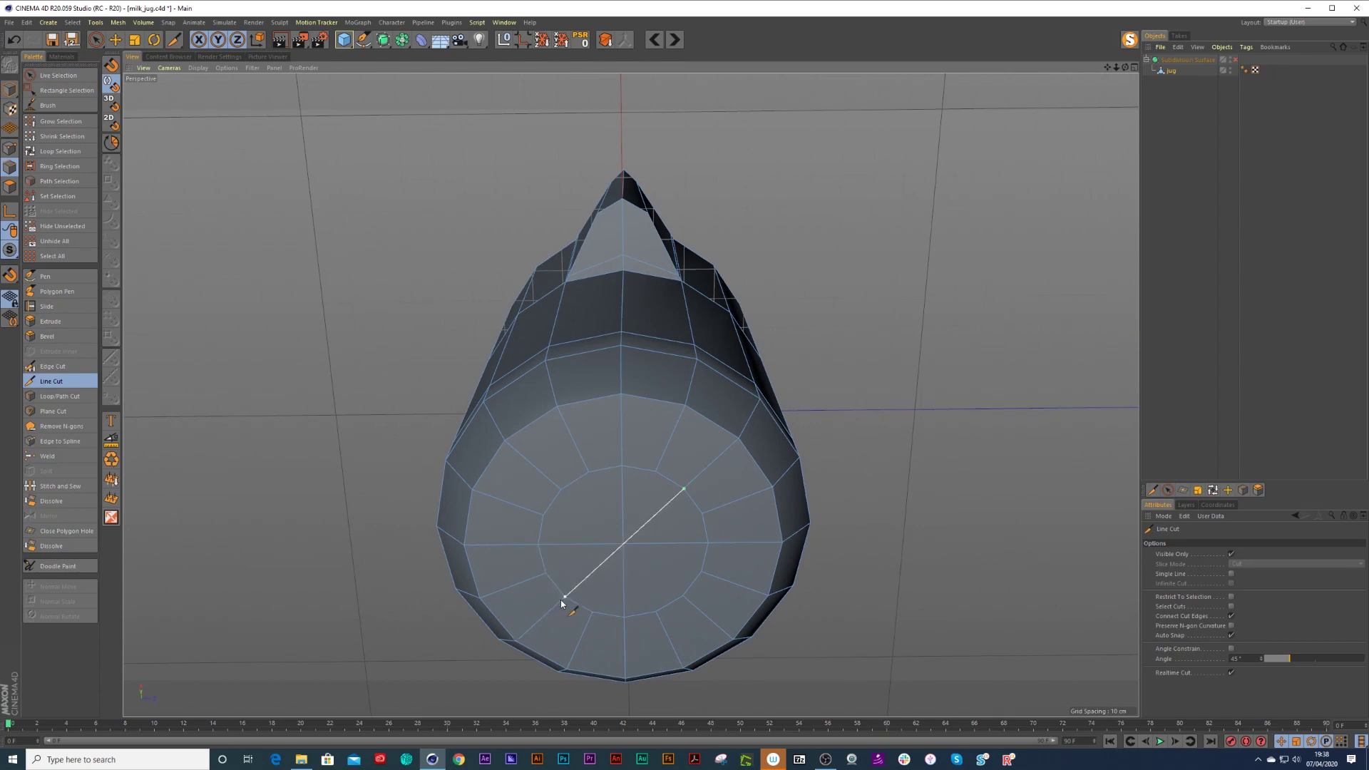
pyautogui.click(564, 601)
pyautogui.press('space')
pyautogui.press('space')
pyautogui.click(561, 490)
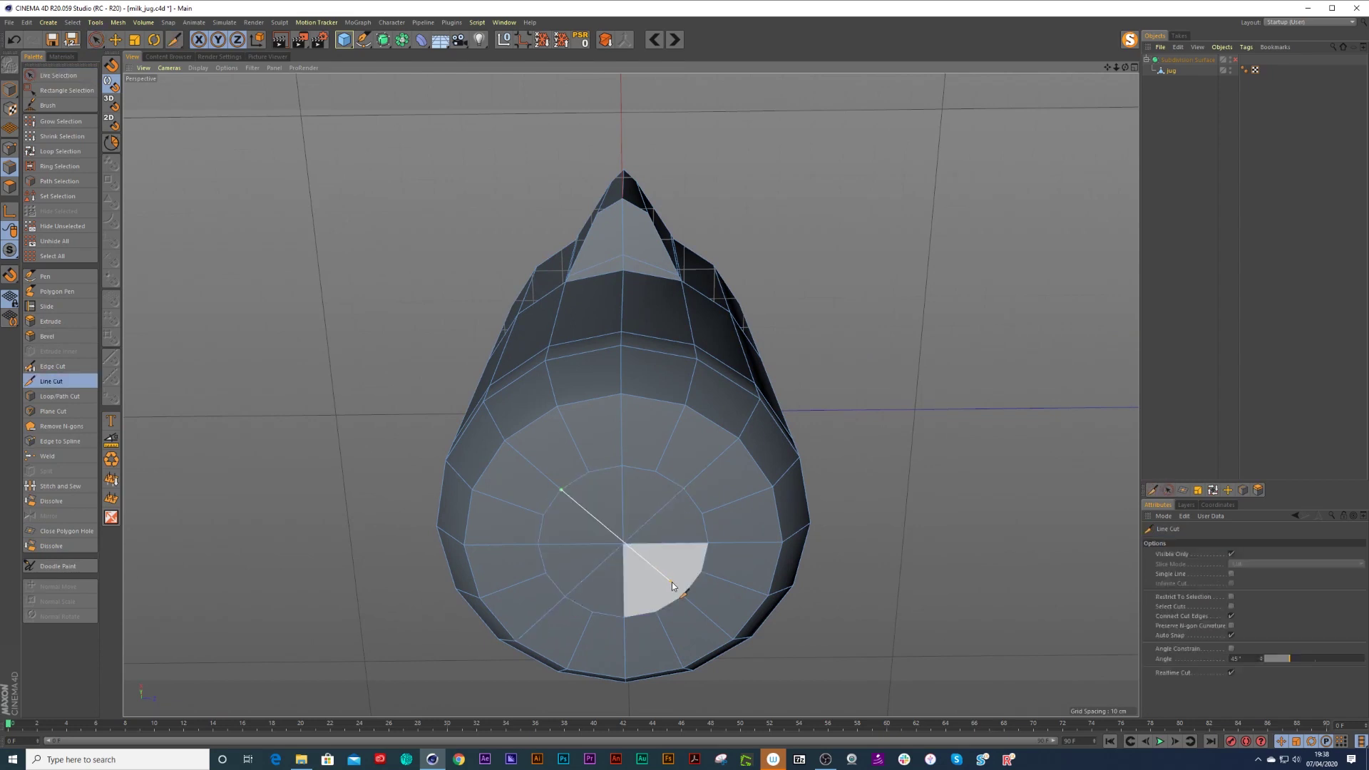
pyautogui.click(683, 595)
pyautogui.press('space')
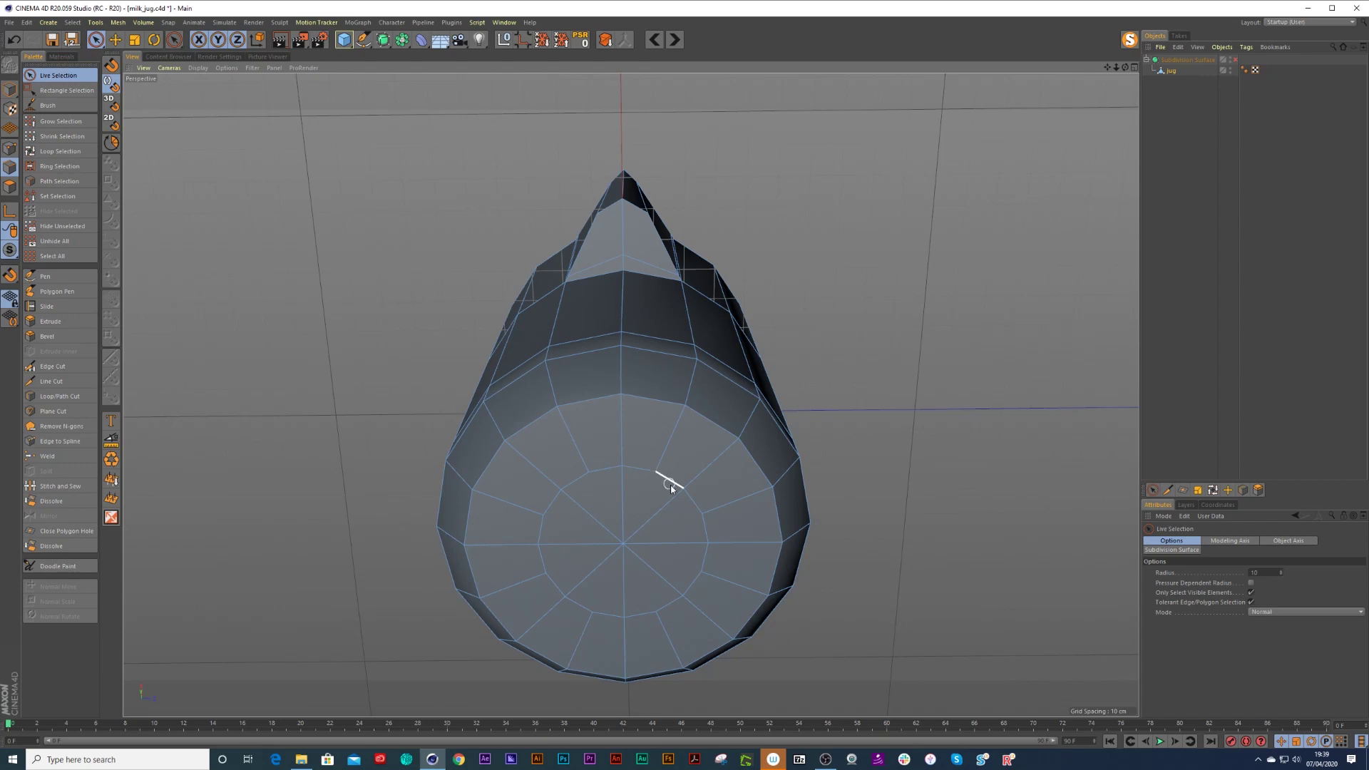
# Turn on the Subdivision Surface and review the smoothed jug from above and from the side.
pyautogui.press('q')
pyautogui.keyDown('alt'); pyautogui.moveTo(795, 383); pyautogui.dragTo(699, 373); pyautogui.keyUp('alt')
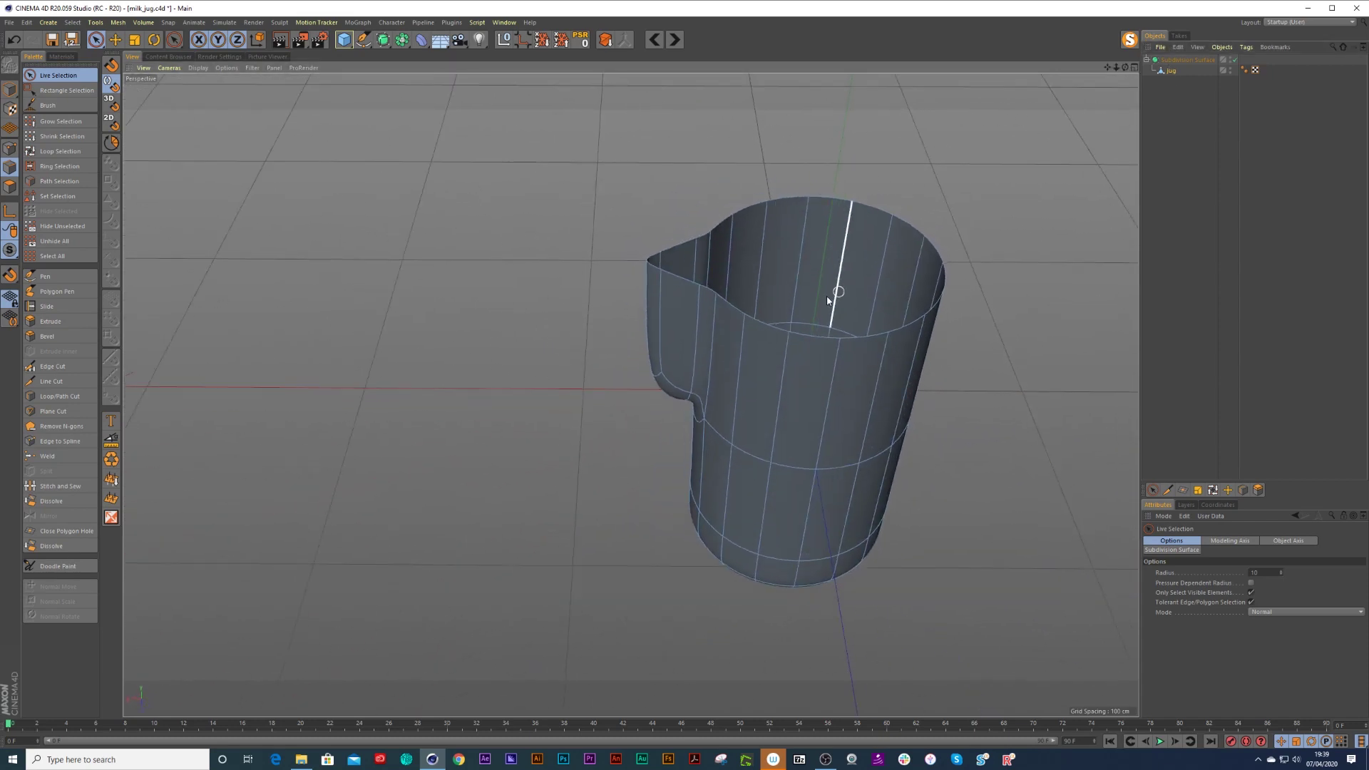
pyautogui.keyDown('alt'); pyautogui.moveTo(834, 297); pyautogui.dragTo(674, 335, button='middle'); pyautogui.keyUp('alt')
pyautogui.keyDown('alt'); pyautogui.moveTo(675, 336); pyautogui.dragTo(592, 273); pyautogui.keyUp('alt')
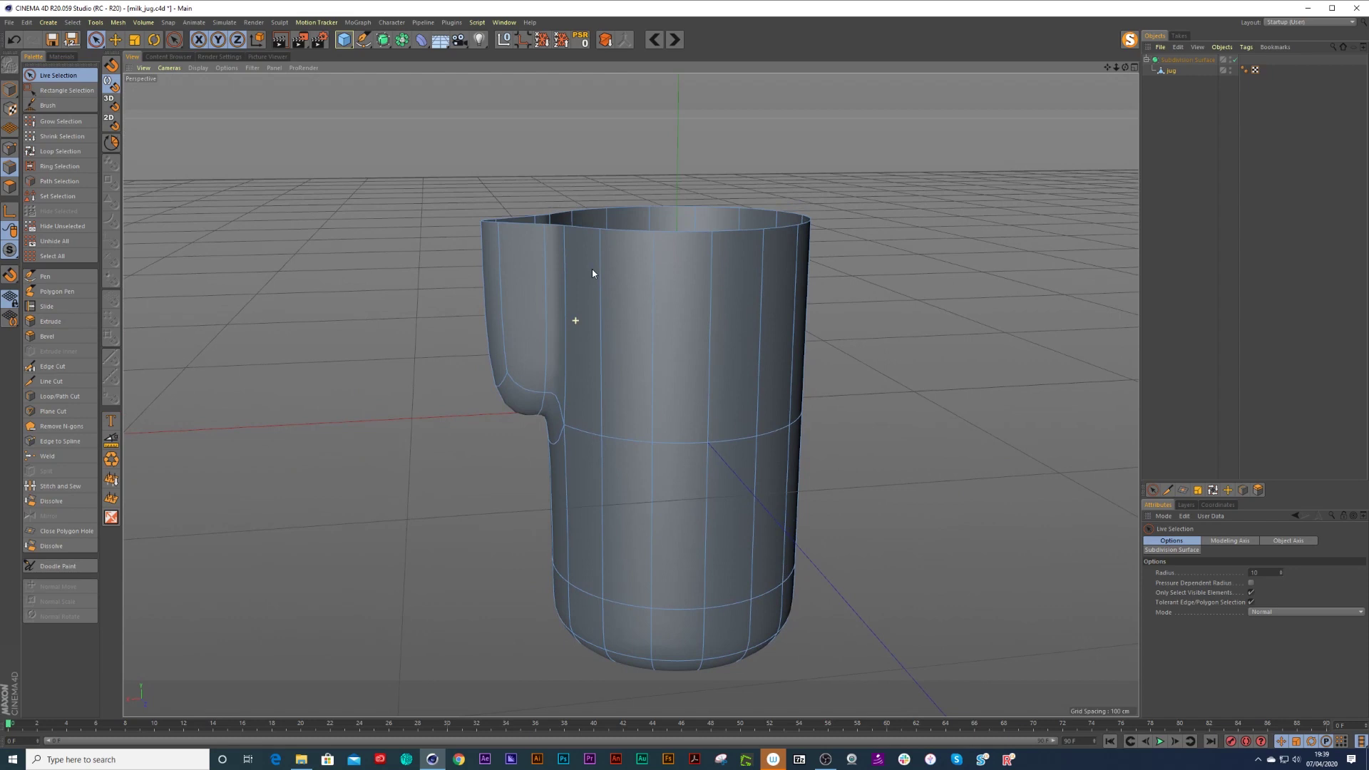
# Add a loop cut at 50% between the jug's rim and its middle edge loop, and switch to point mode.
pyautogui.click(1170, 69)
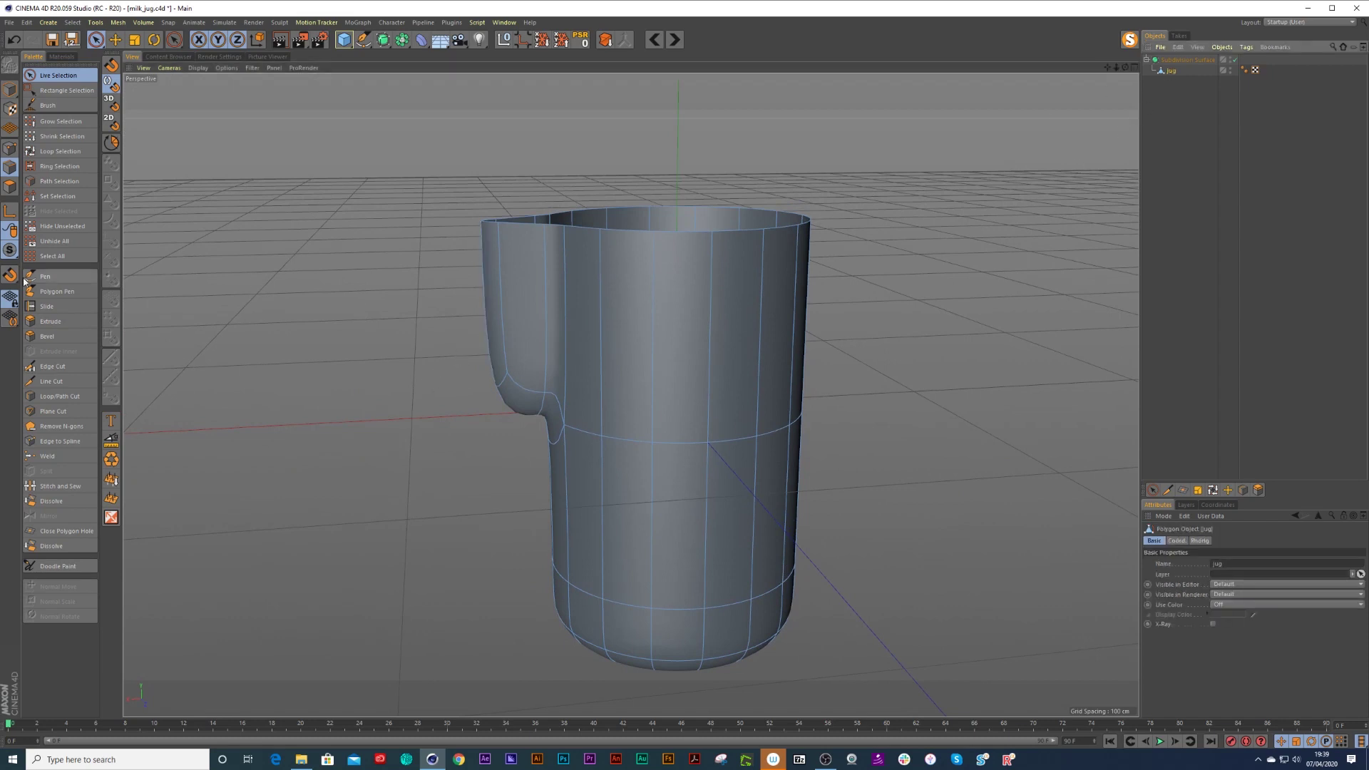
pyautogui.click(60, 395)
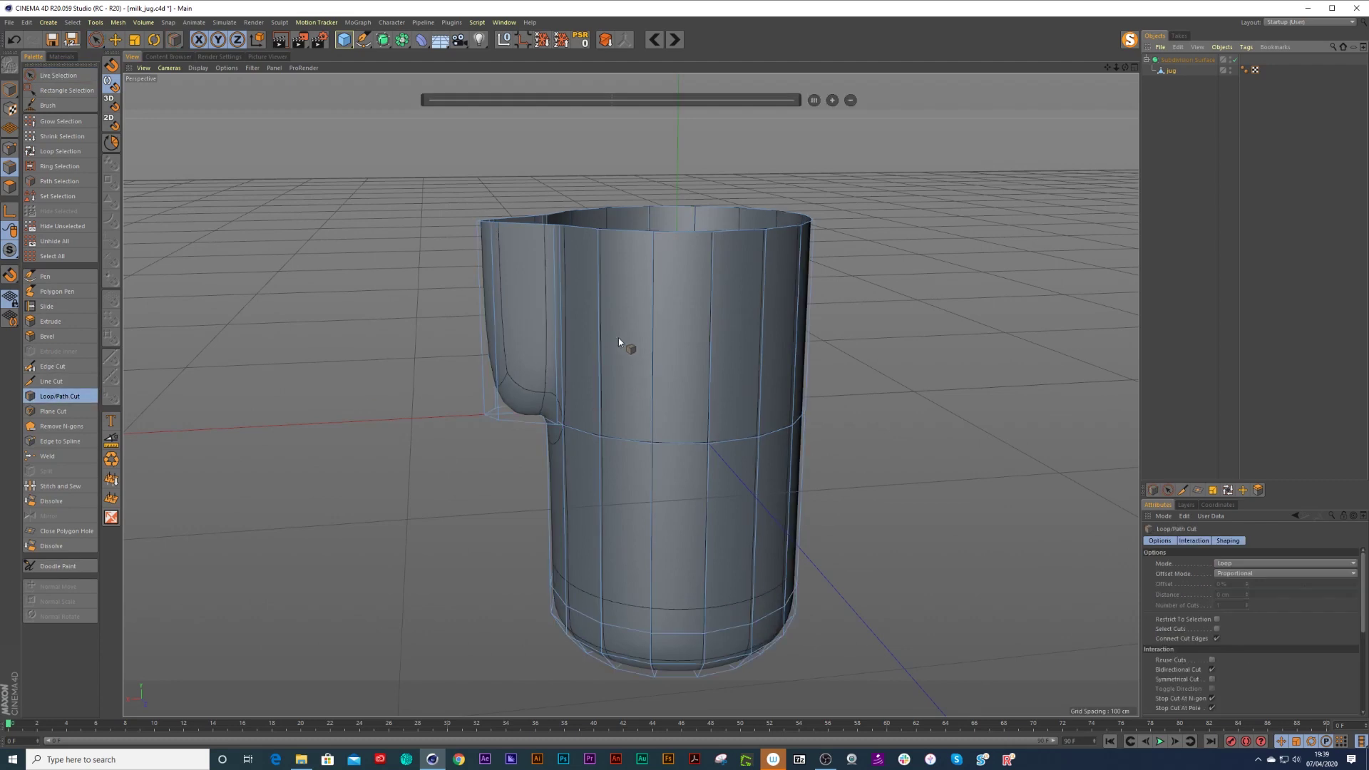
pyautogui.click(599, 334)
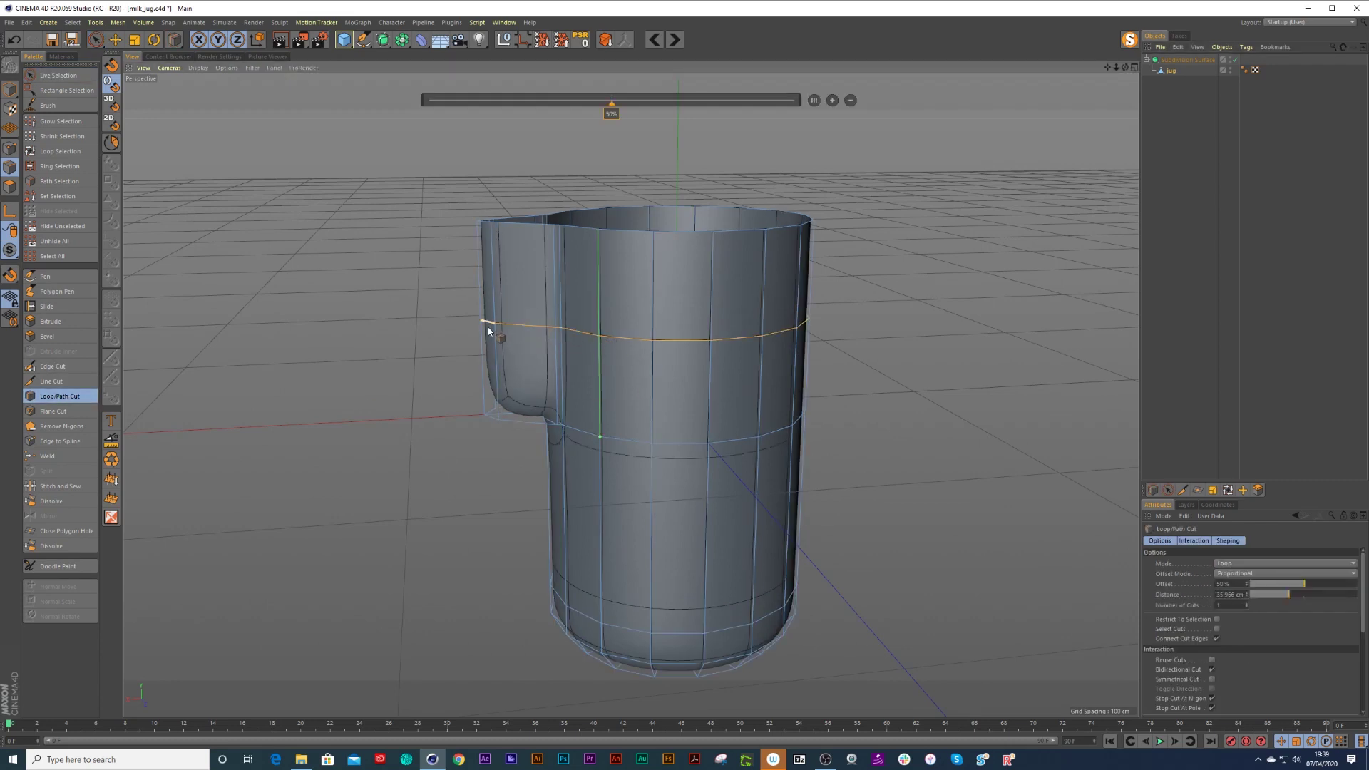
pyautogui.click(10, 149)
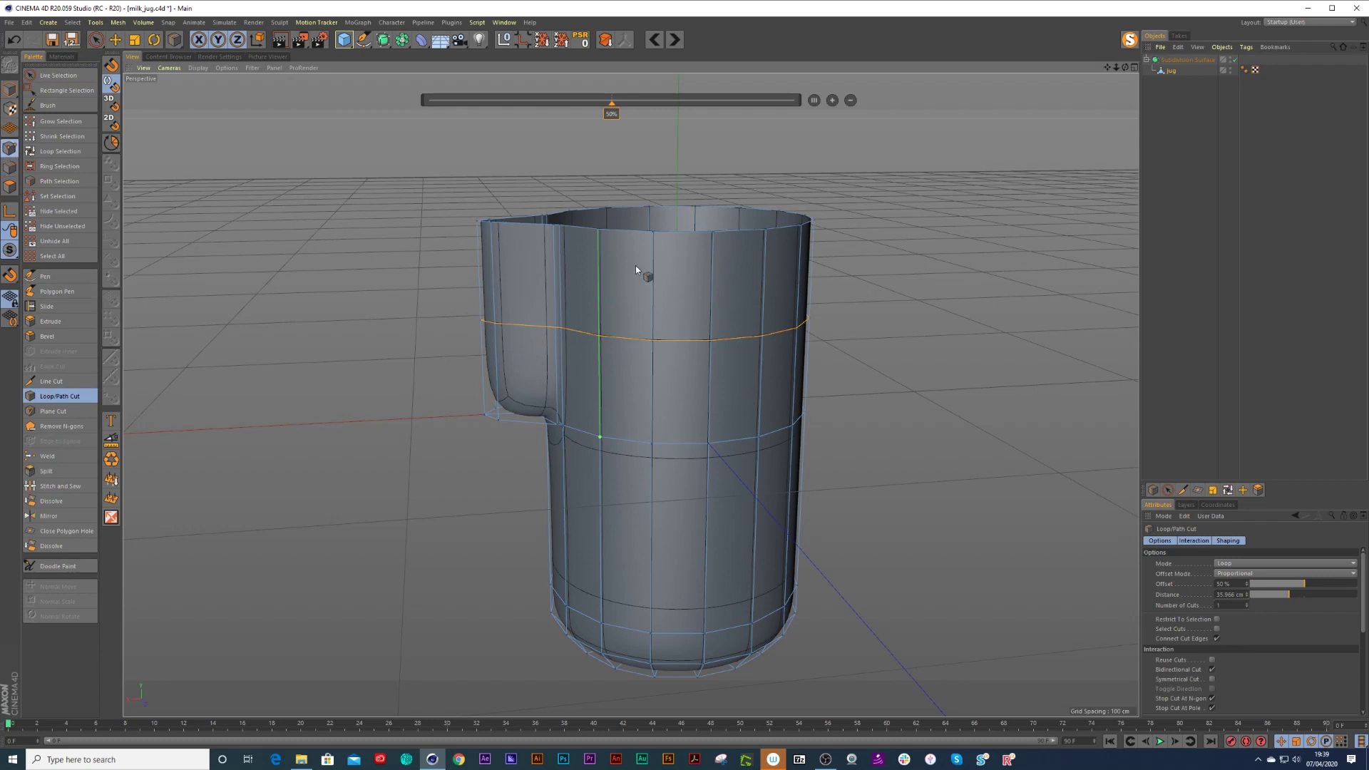
pyautogui.press('space')
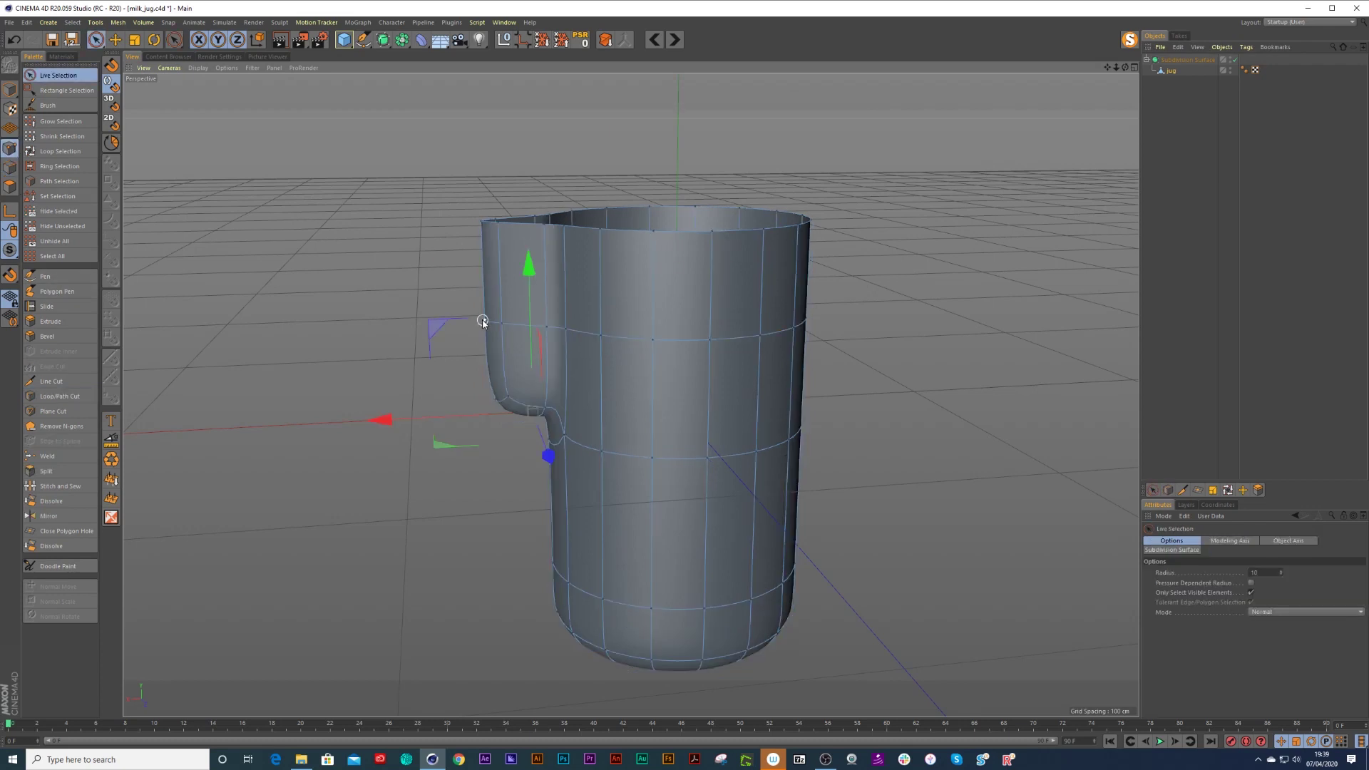
pyautogui.press('u')
pyautogui.press('l')
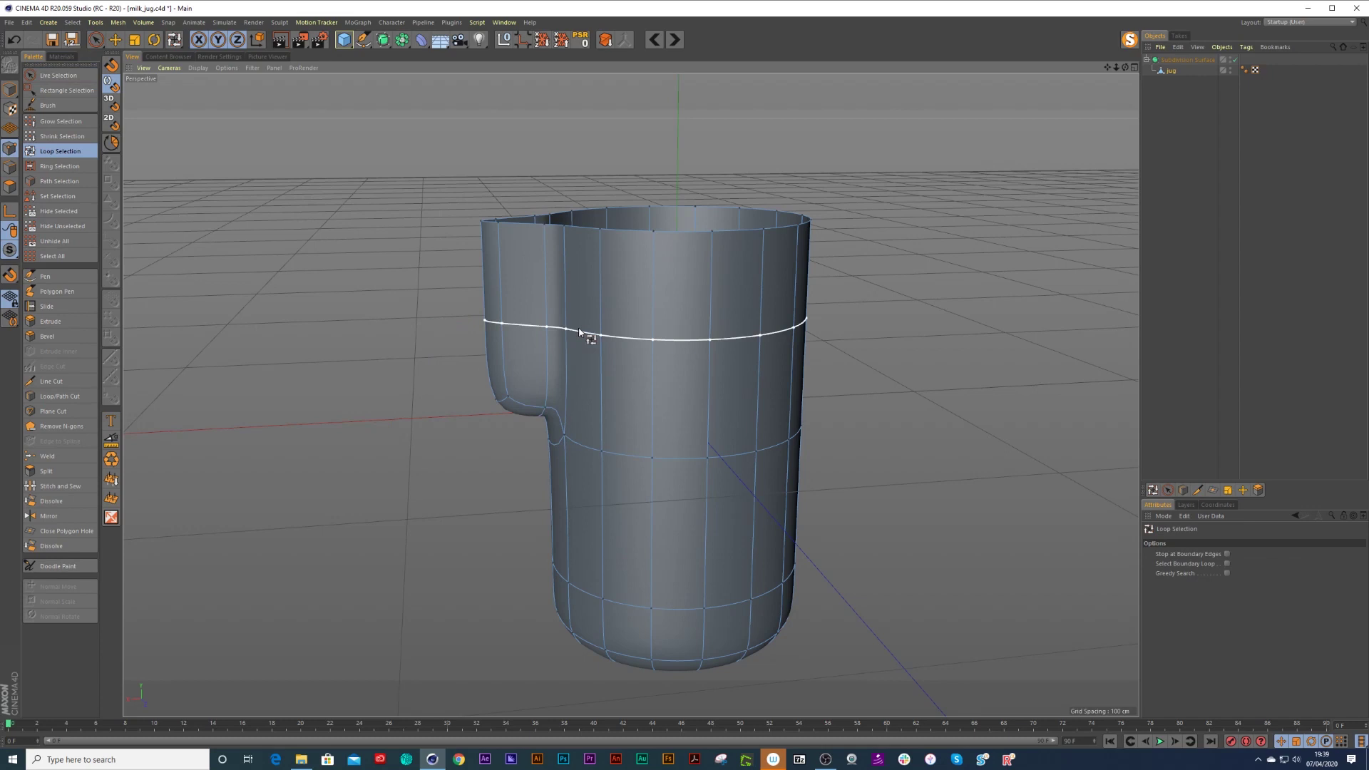
pyautogui.click(579, 332)
pyautogui.press('t')
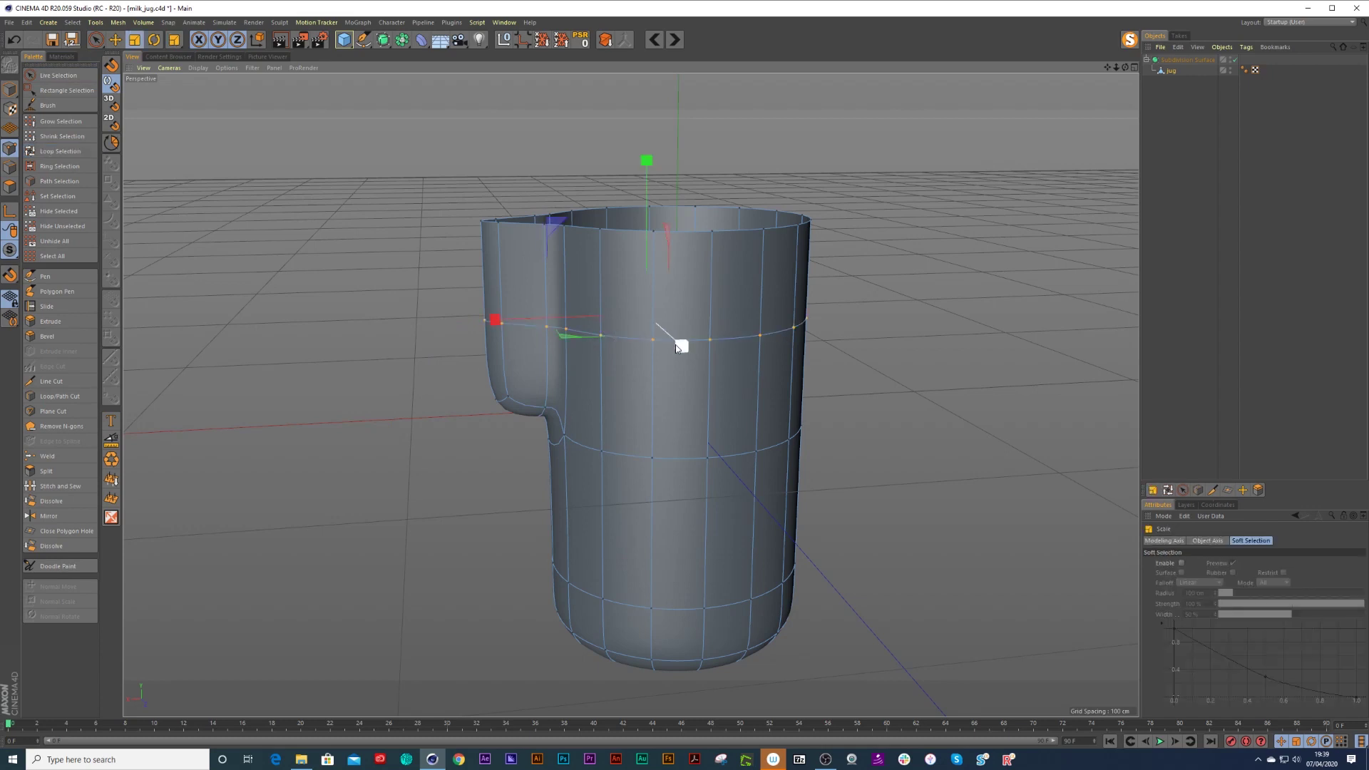
pyautogui.moveTo(628, 328)
pyautogui.keyDown('alt'); pyautogui.mouseDown()
pyautogui.moveTo(602, 314)
pyautogui.moveTo(603, 326)
pyautogui.mouseUp(); pyautogui.keyUp('alt')
# Clear the current selection and select the spout's points on the new loop on both sides of the tip.
pyautogui.press('9')
pyautogui.click(482, 328)
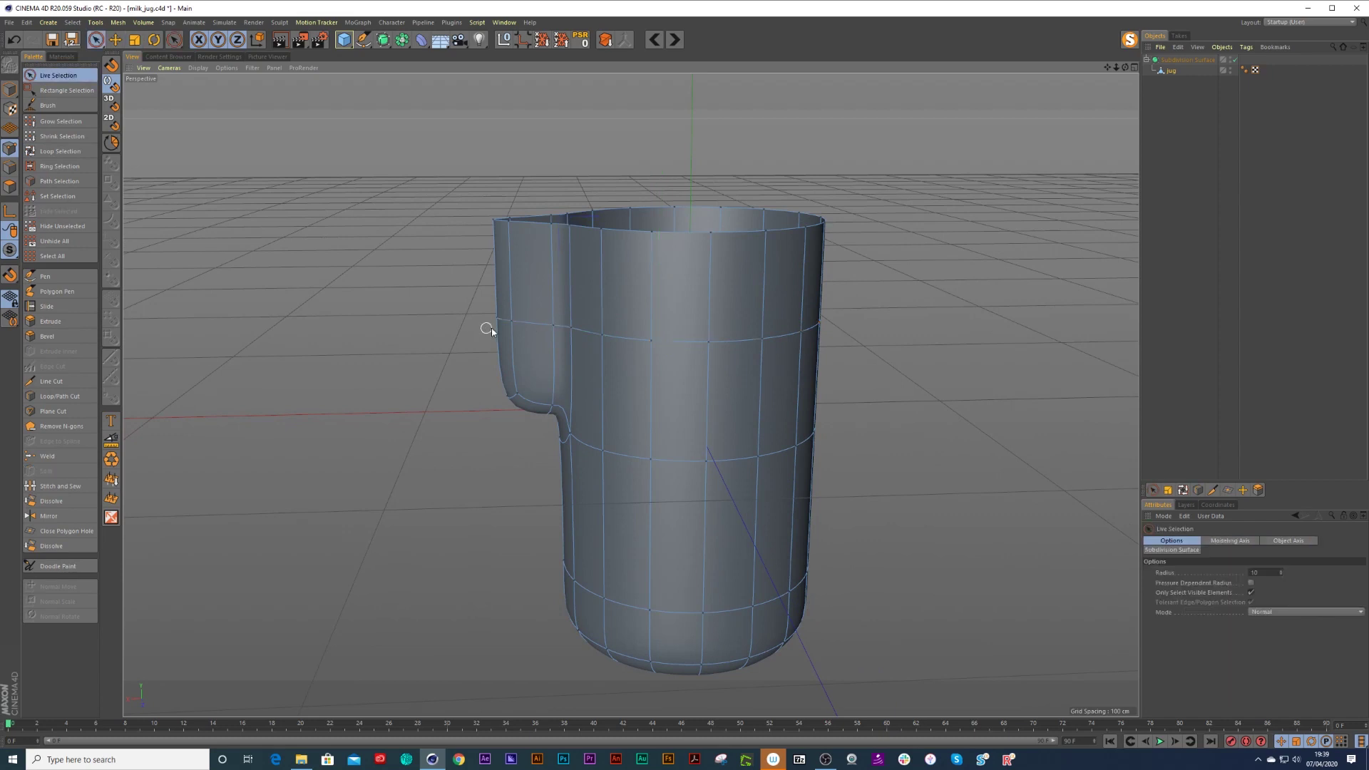
pyautogui.moveTo(553, 326)
pyautogui.mouseDown()
pyautogui.moveTo(495, 323)
pyautogui.moveTo(677, 319)
pyautogui.moveTo(579, 380)
pyautogui.mouseUp()
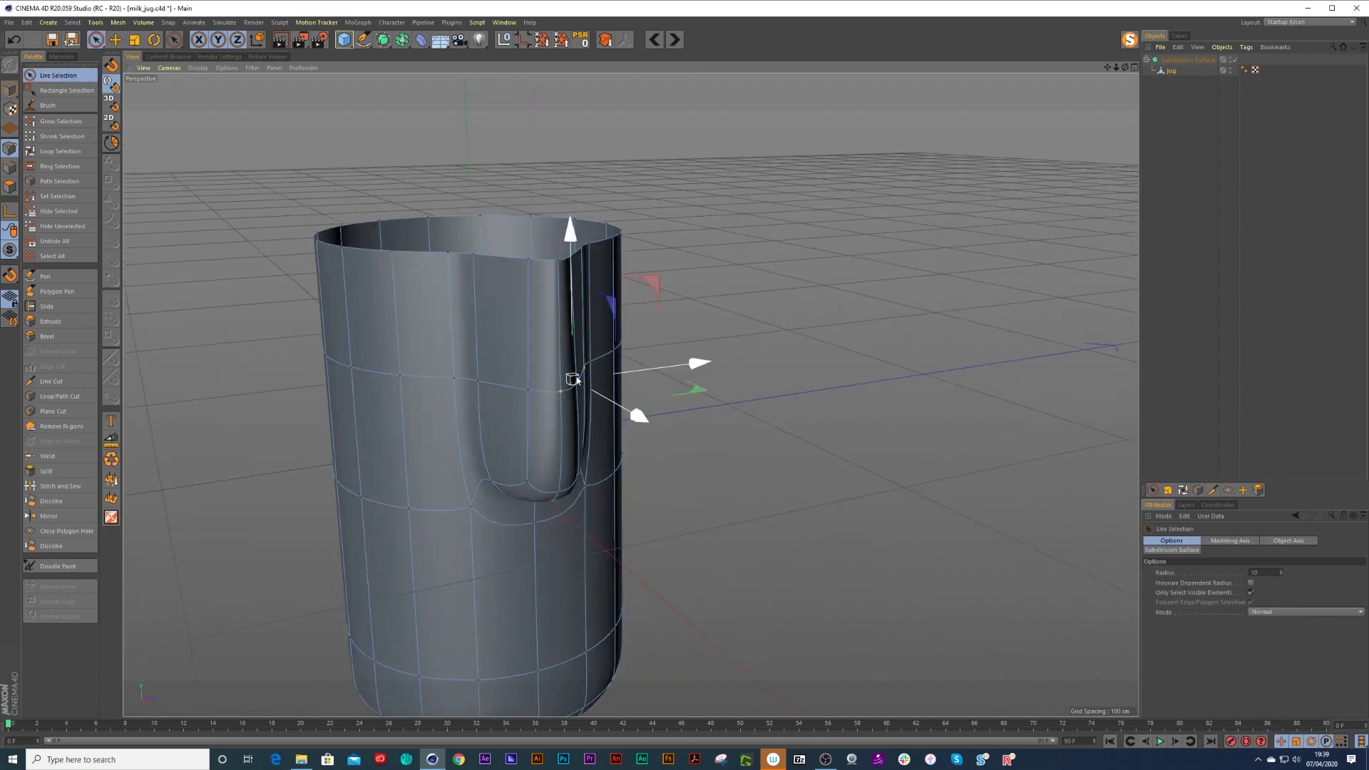
pyautogui.keyDown('alt'); pyautogui.moveTo(526, 367); pyautogui.dragTo(338, 360); pyautogui.keyUp('alt')
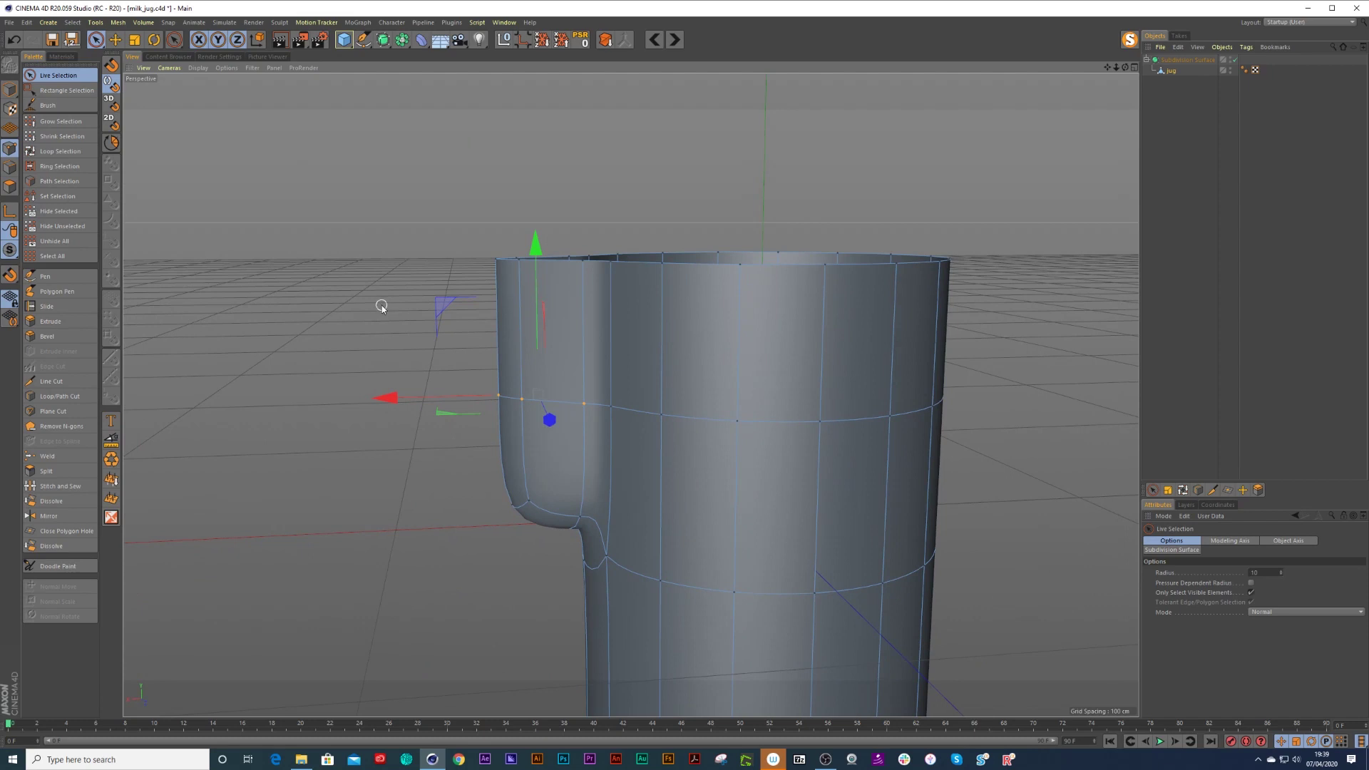
# Set the Scale tool's modeling axis Y to -43% and try scaling the selected spout points along X.
pyautogui.press('t')
pyautogui.click(1176, 541)
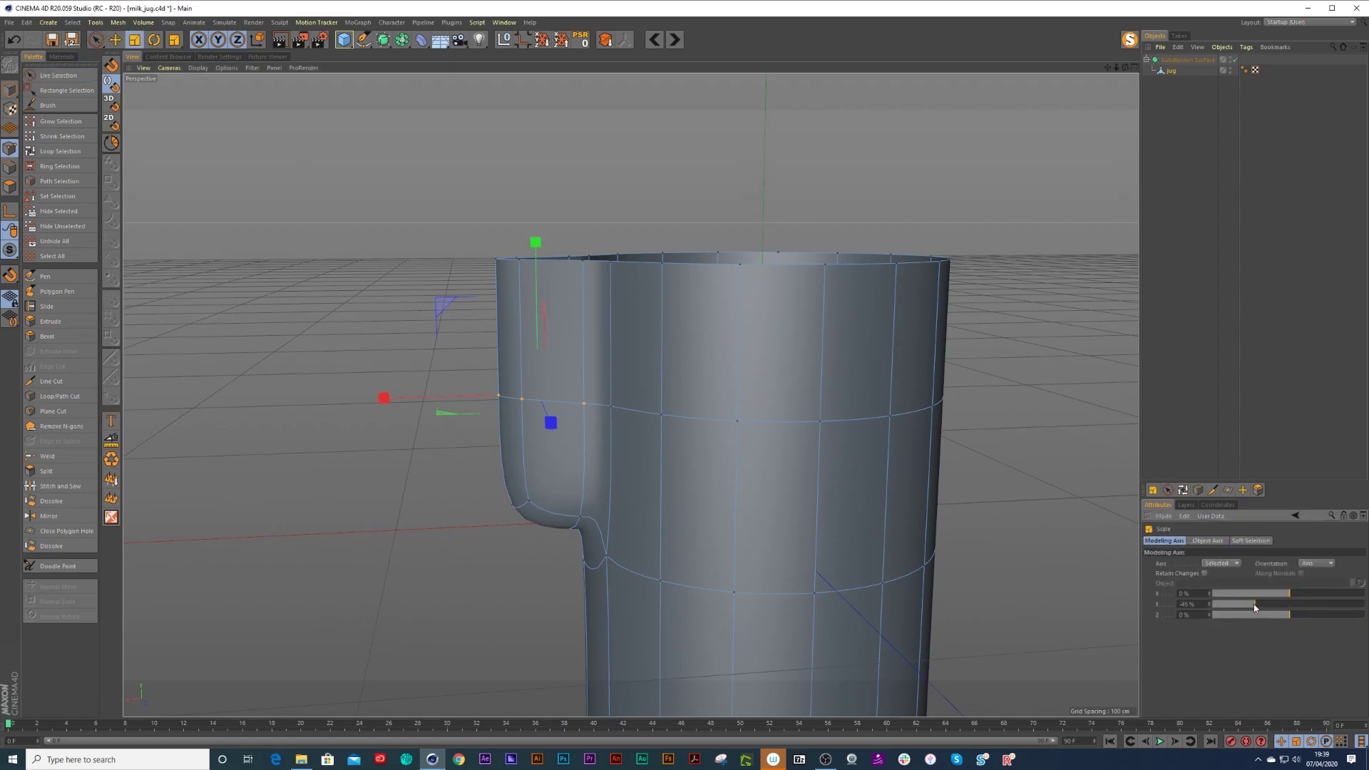
pyautogui.moveTo(1236, 606); pyautogui.dragTo(1258, 607)
pyautogui.moveTo(385, 398); pyautogui.dragTo(452, 400)
# Extend the point selection on the new loop to include the points where the spout meets the jug's body.
pyautogui.press('space')
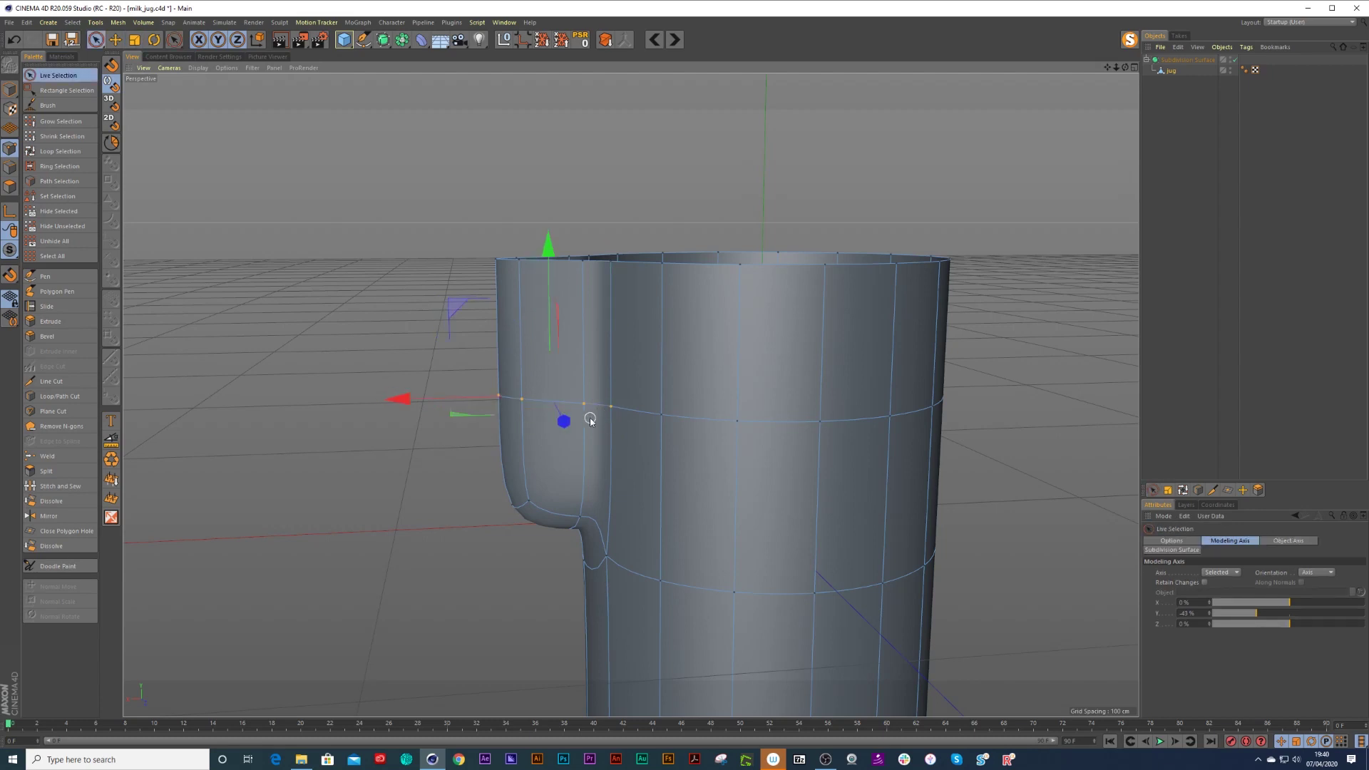
pyautogui.keyDown('alt'); pyautogui.moveTo(553, 395); pyautogui.dragTo(770, 417); pyautogui.keyUp('alt')
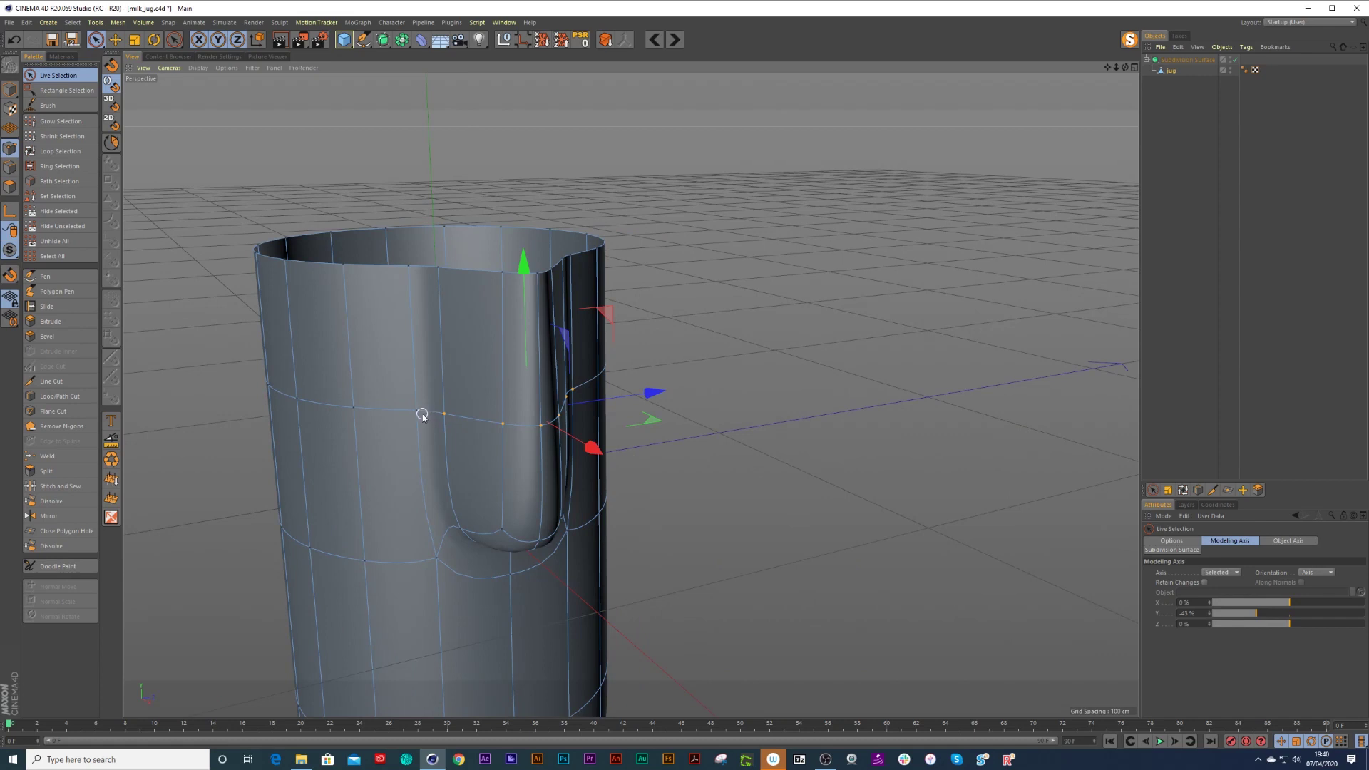
pyautogui.keyDown('alt'); pyautogui.moveTo(553, 410); pyautogui.dragTo(362, 396); pyautogui.keyUp('alt')
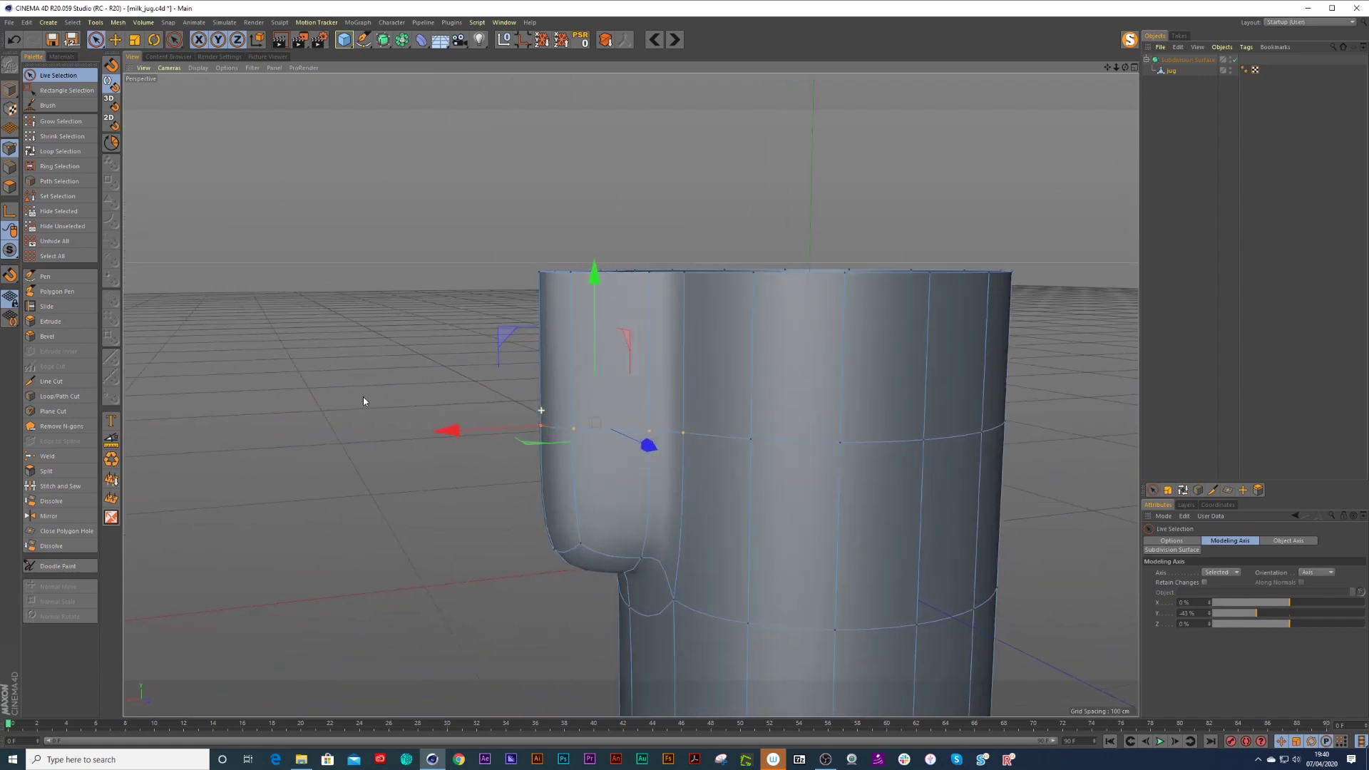
# Enable axis editing, shift the axis along X to the spout's junction with the body, and show all four views.
pyautogui.click(10, 214)
pyautogui.moveTo(448, 431); pyautogui.dragTo(1030, 127)
pyautogui.click(1135, 67)
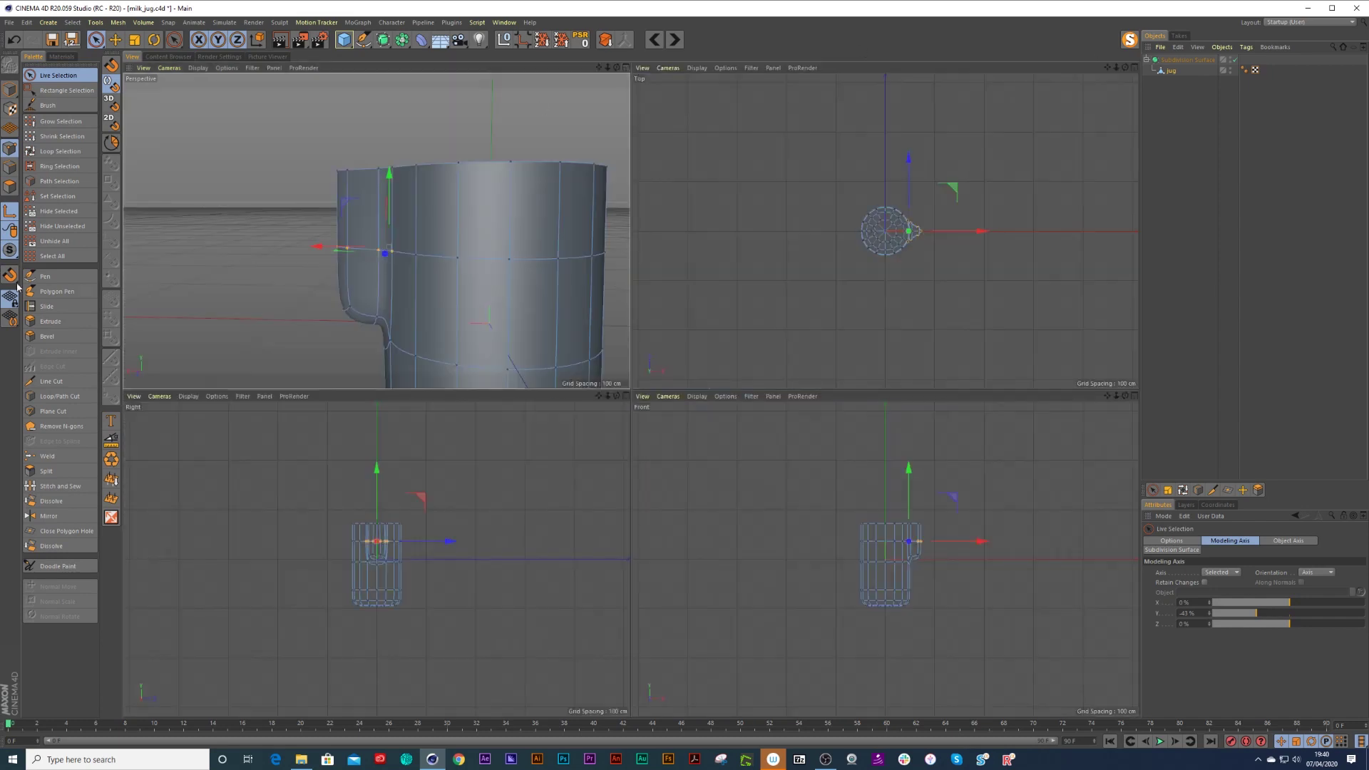
# Fine-tune the axis position along X in the front view, and scale the selected spout points inward along X.
pyautogui.scroll(10, 932, 542)
pyautogui.moveTo(886, 499); pyautogui.dragTo(881, 501)
pyautogui.click(626, 69)
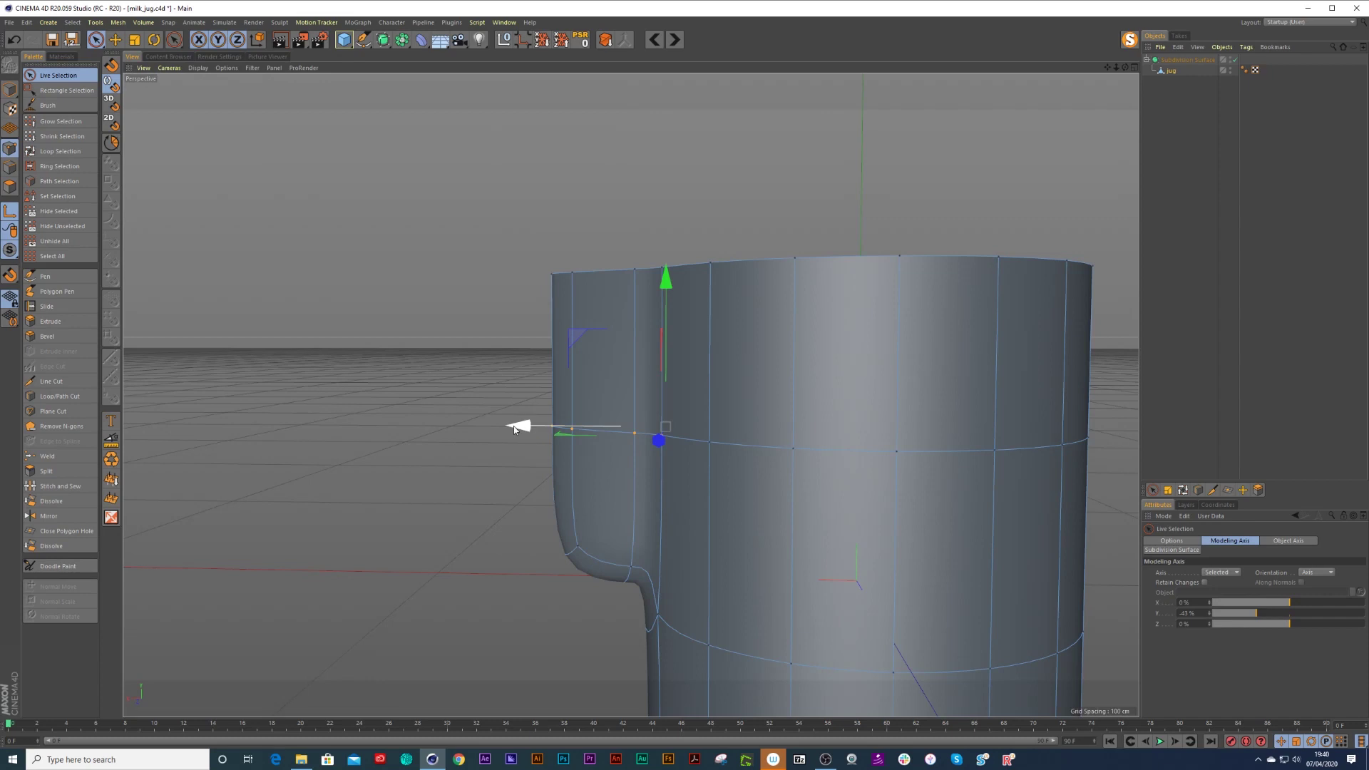
pyautogui.press('t')
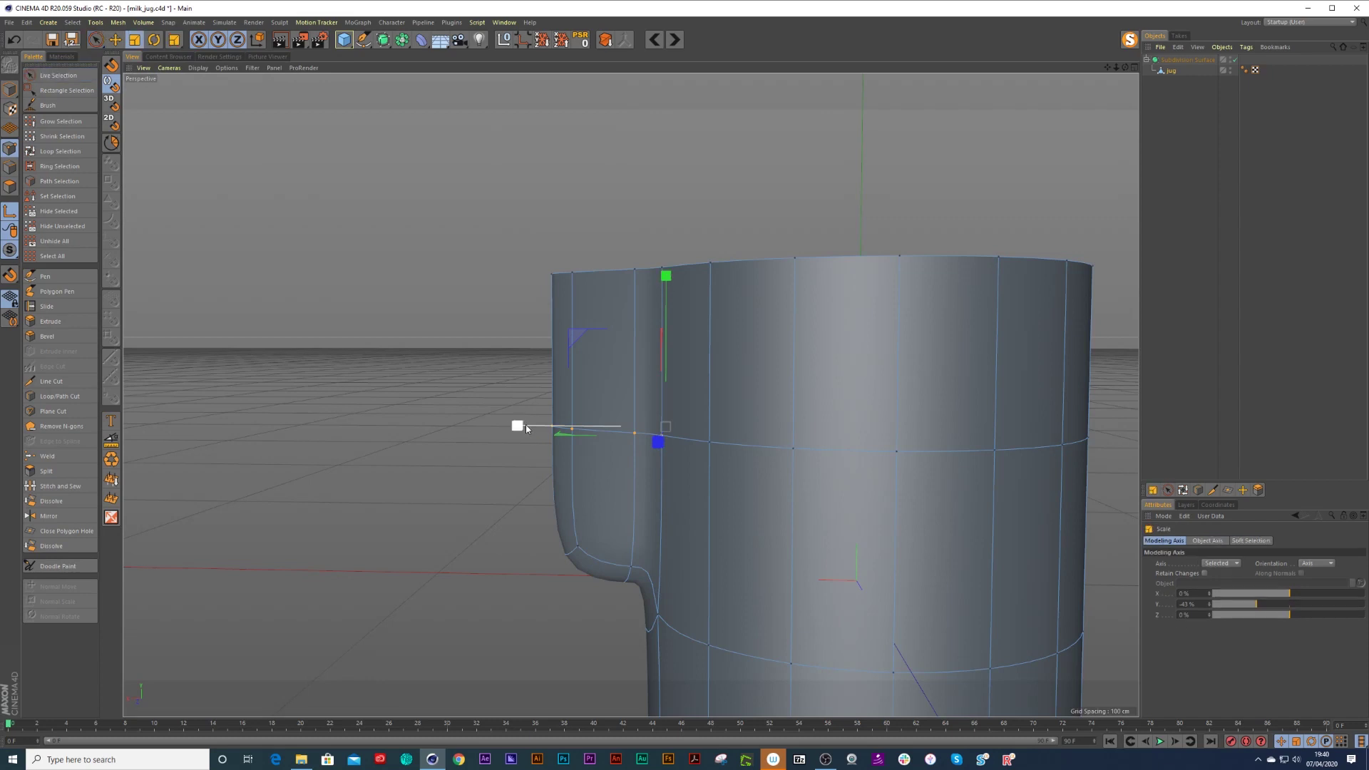
pyautogui.moveTo(525, 427); pyautogui.dragTo(545, 437)
pyautogui.hotkey('ctrl', 'z')
pyautogui.moveTo(517, 429); pyautogui.dragTo(554, 433)
# Reselect the spout's points on the new loop on both sides of the tip.
pyautogui.keyDown('alt'); pyautogui.moveTo(554, 432); pyautogui.dragTo(650, 430); pyautogui.keyUp('alt')
pyautogui.keyDown('alt'); pyautogui.moveTo(577, 521); pyautogui.dragTo(325, 488); pyautogui.keyUp('alt')
pyautogui.press('space')
pyautogui.click(608, 529)
pyautogui.keyDown('shift'); pyautogui.click(551, 524); pyautogui.keyUp('shift')
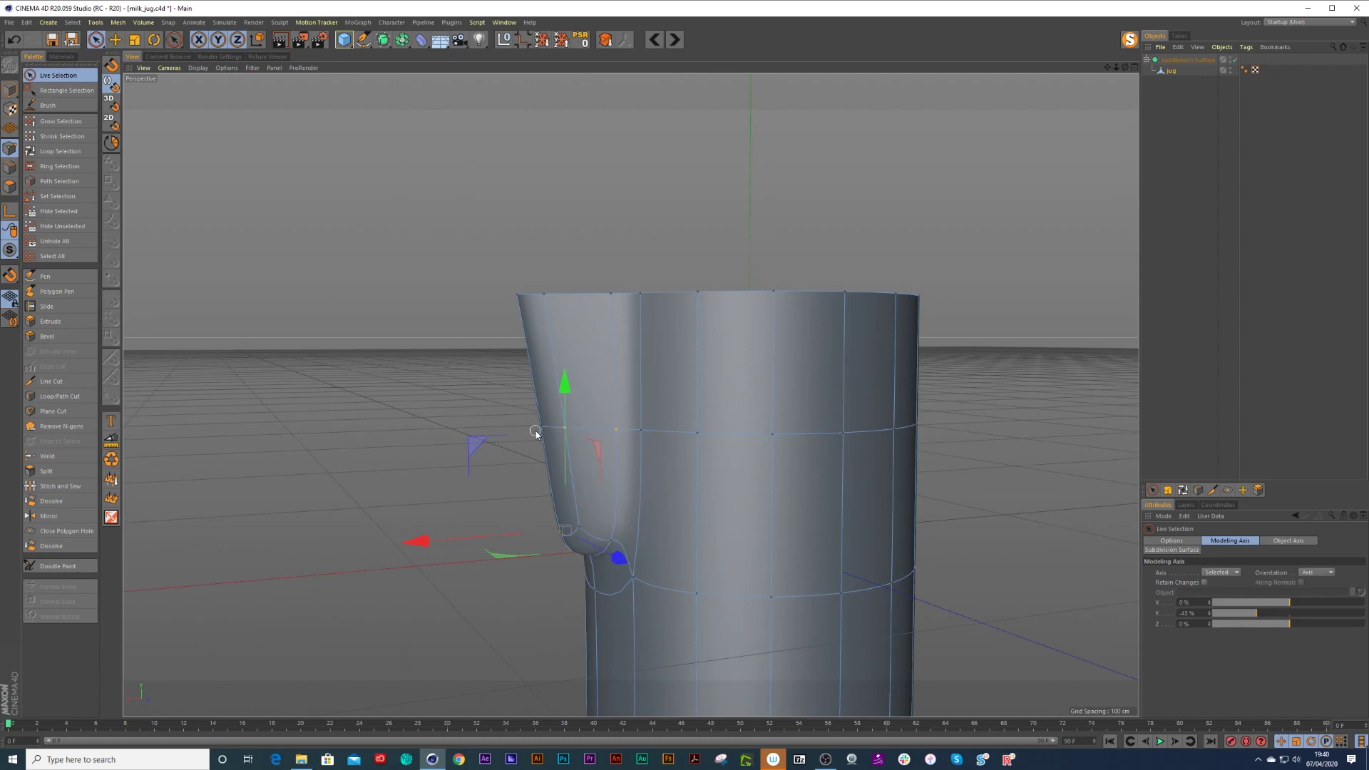
pyautogui.keyDown('alt'); pyautogui.moveTo(526, 418); pyautogui.dragTo(402, 437); pyautogui.keyUp('alt')
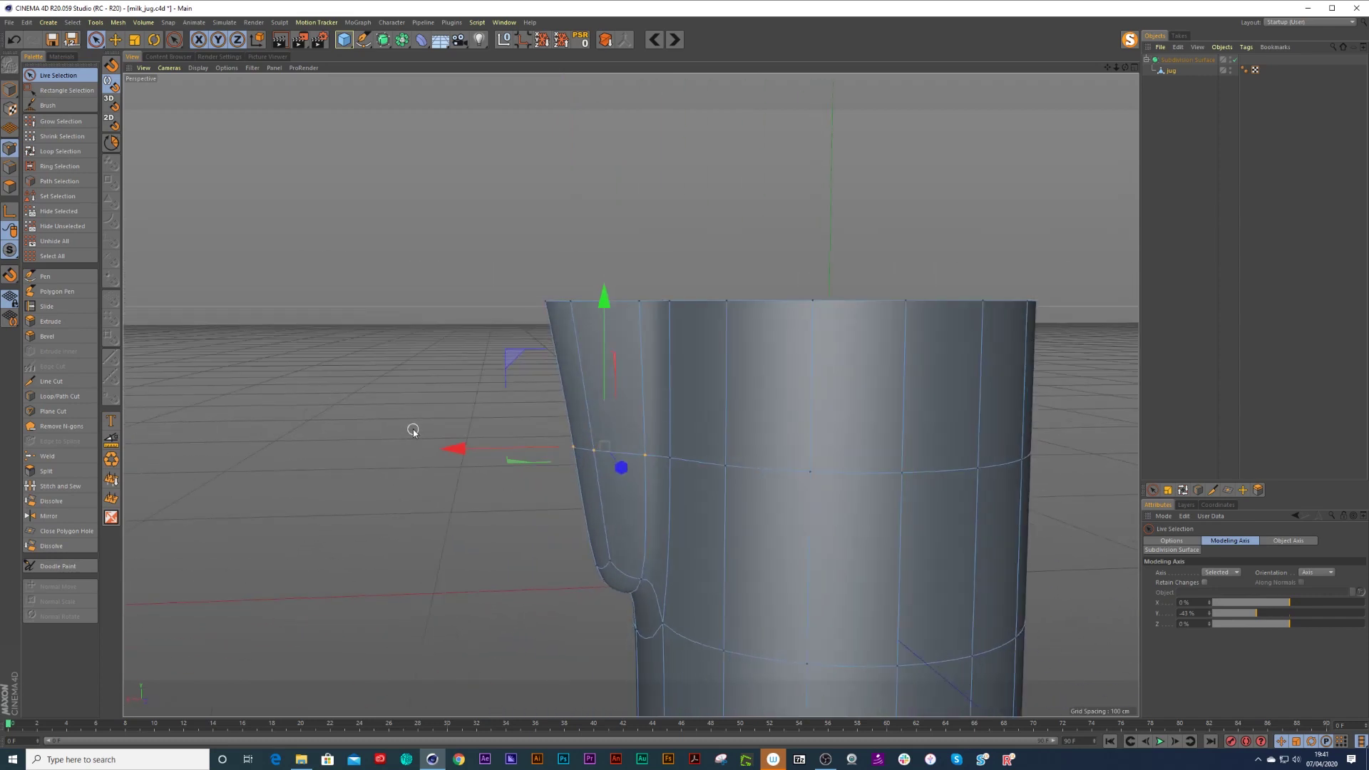
# Enable axis editing and shift the selection's axis along X to where the spout meets the body in the front view.
pyautogui.press('t')
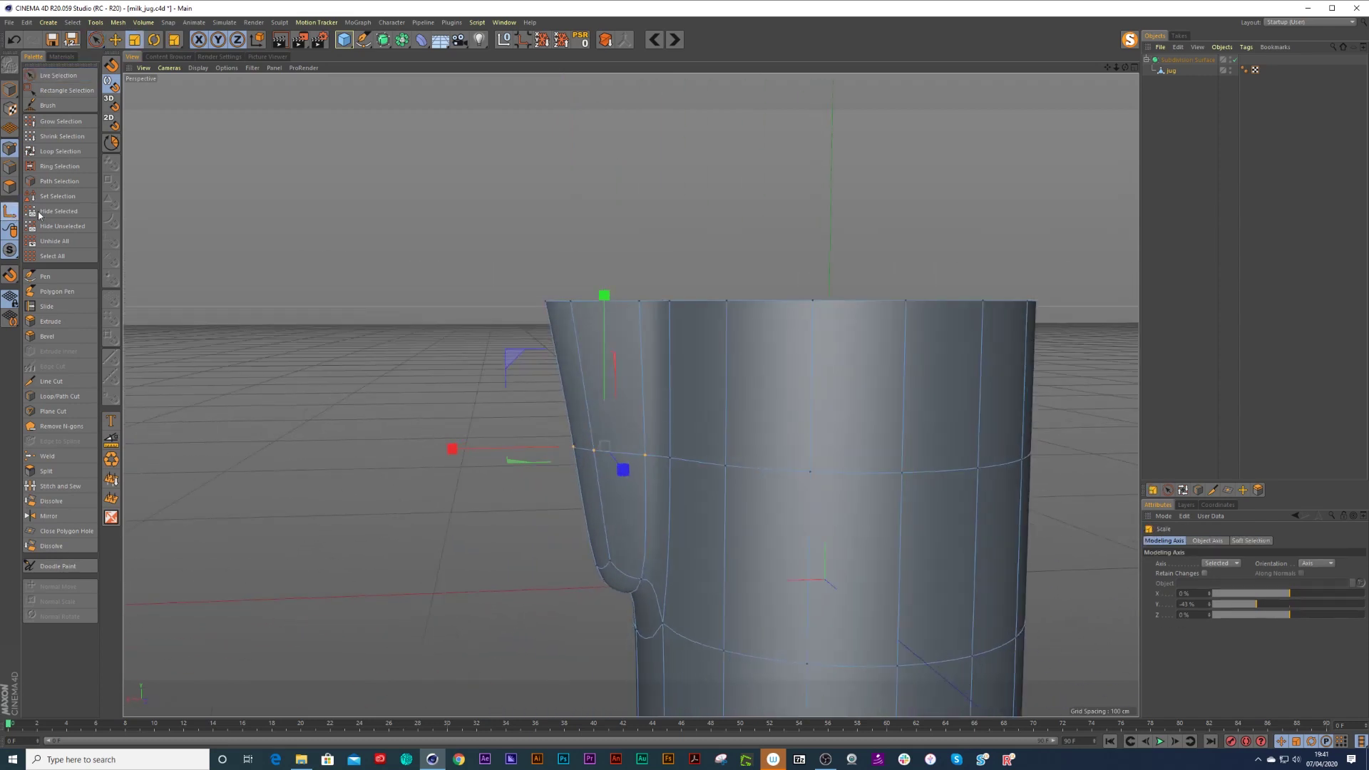
pyautogui.click(1134, 68)
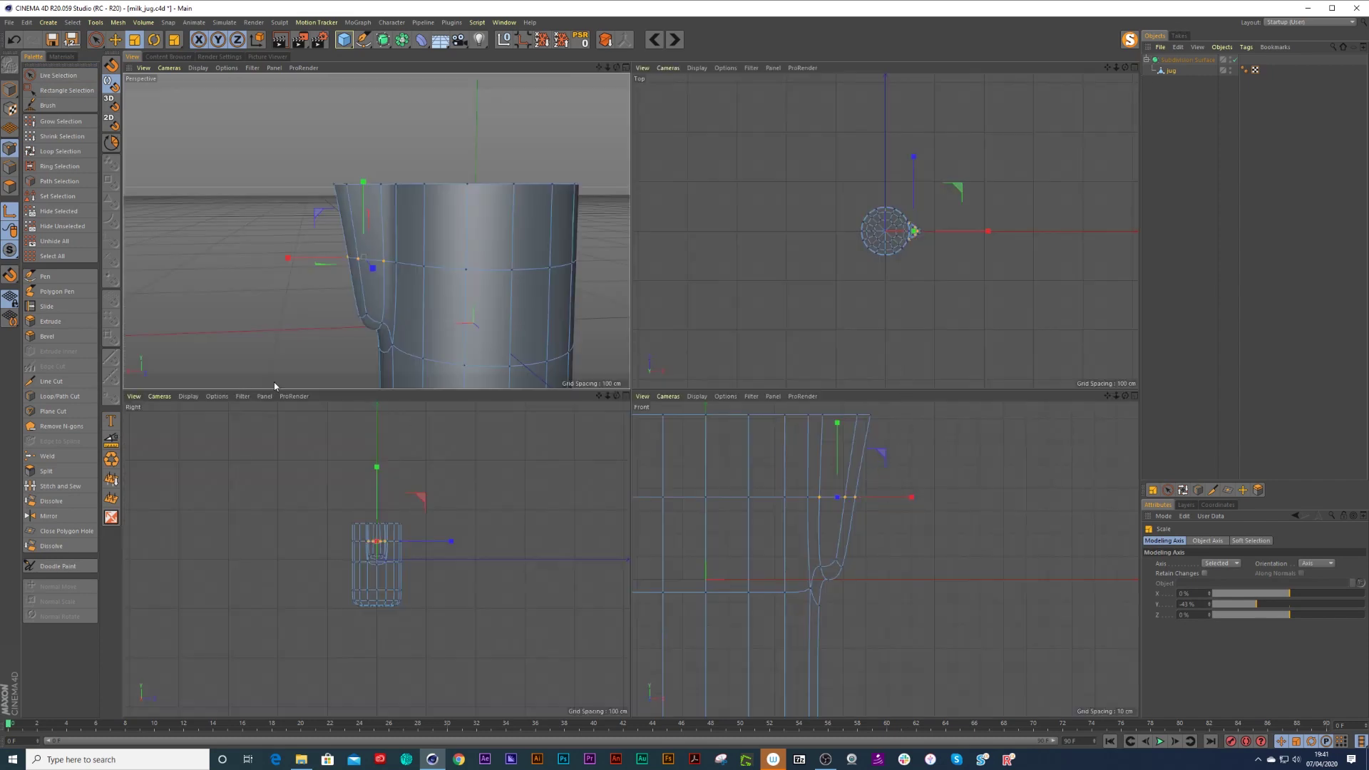
pyautogui.press('space')
pyautogui.moveTo(896, 501); pyautogui.dragTo(881, 500)
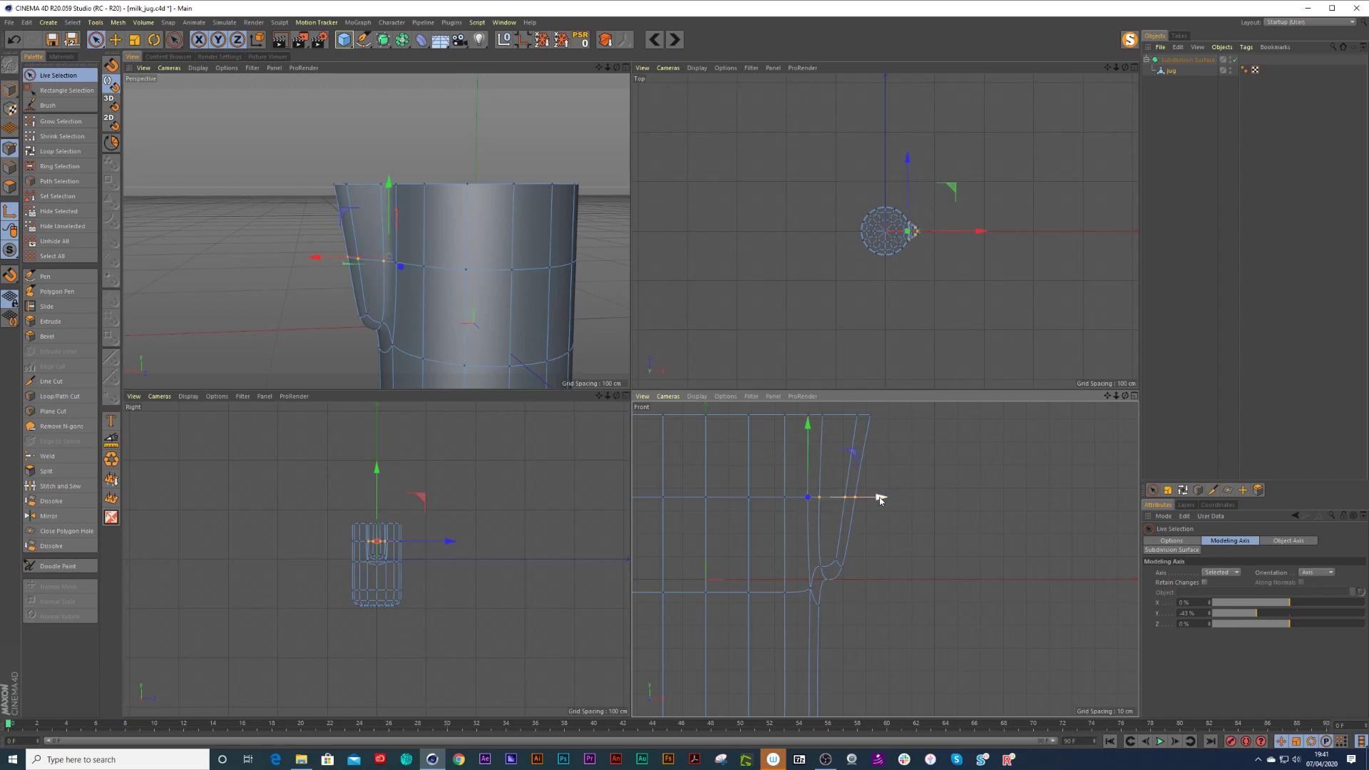
# Scale the selected spout loop points to about 73% along X so the spout's profile curves inward.
pyautogui.press('space')
pyautogui.moveTo(883, 498); pyautogui.dragTo(874, 493)
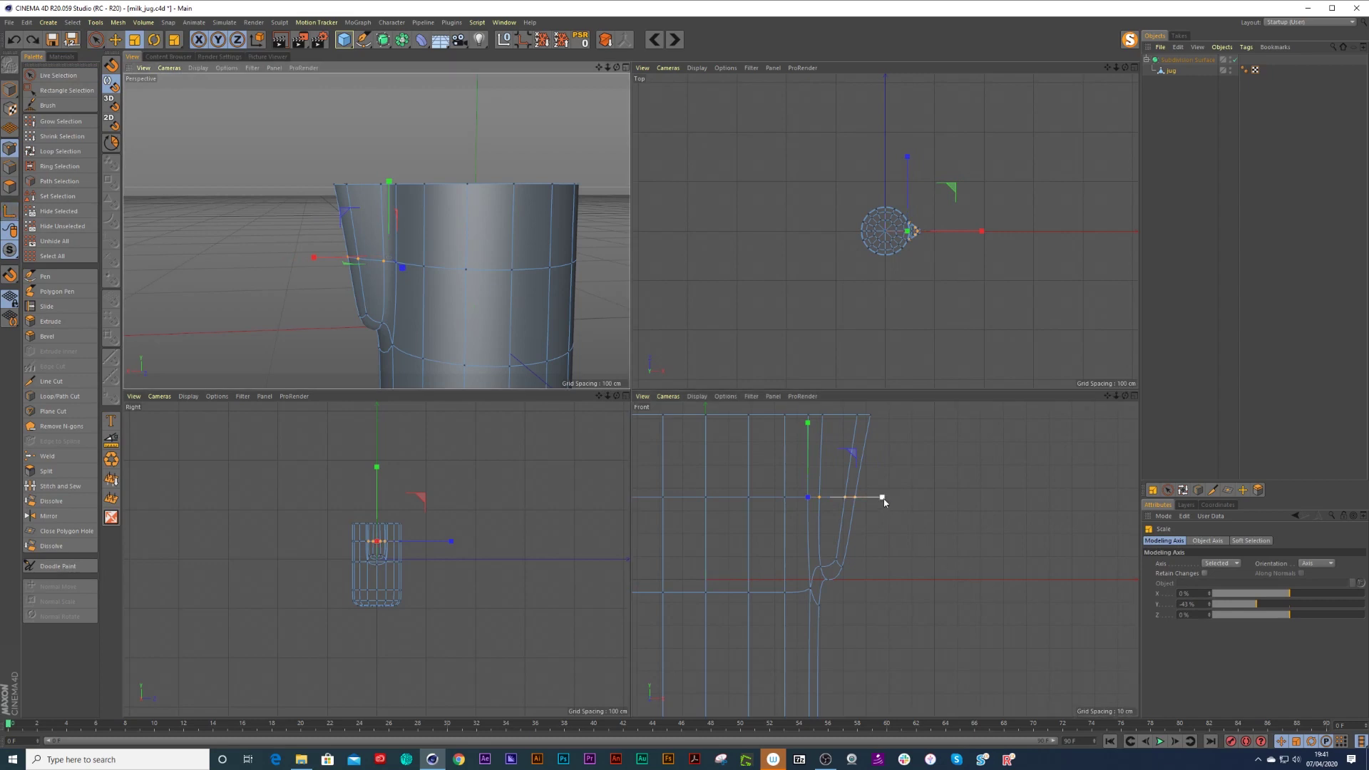
pyautogui.moveTo(884, 502); pyautogui.dragTo(868, 502)
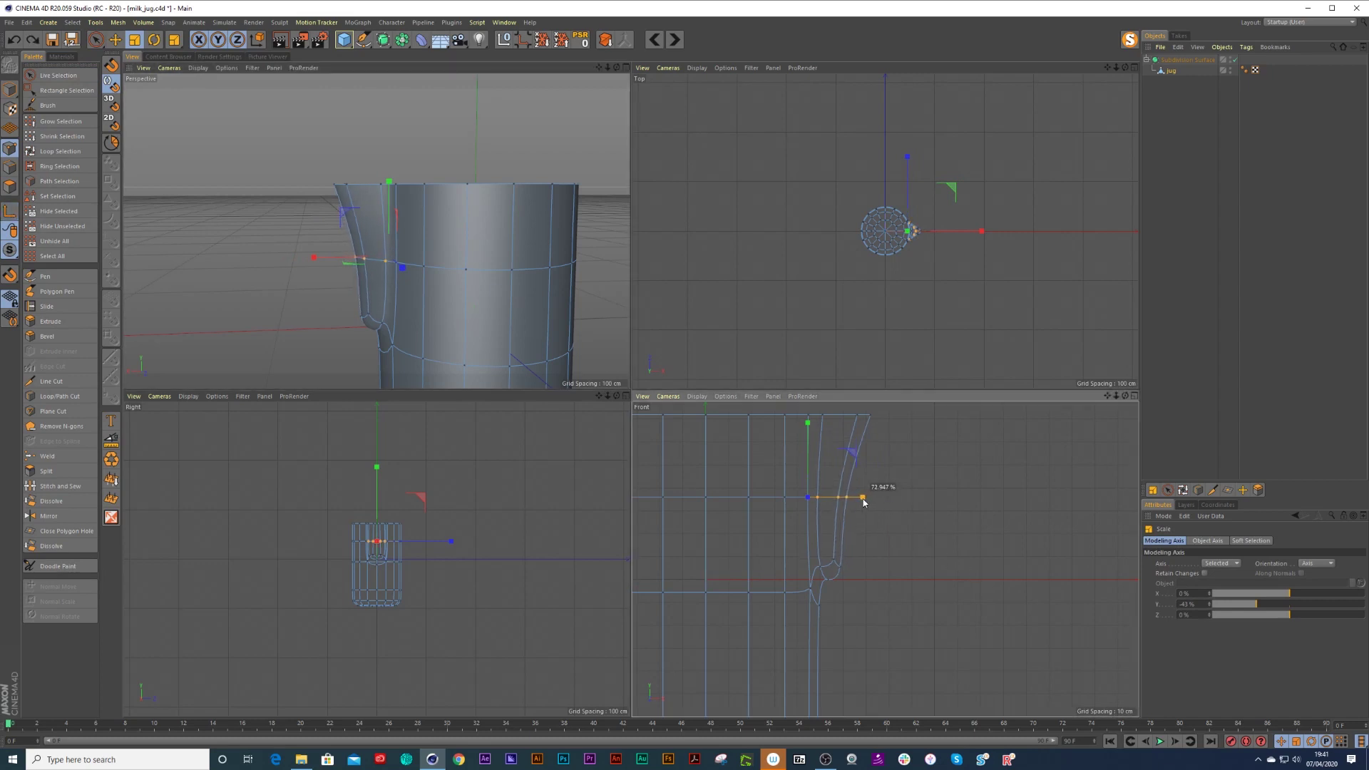
pyautogui.moveTo(861, 501); pyautogui.dragTo(861, 501)
pyautogui.click(626, 68)
# Switch the jug to polygon mode and select all of its polygons.
pyautogui.click(681, 250)
pyautogui.keyDown('alt'); pyautogui.moveTo(706, 268); pyautogui.dragTo(641, 355, button='right'); pyautogui.keyUp('alt')
pyautogui.keyDown('alt'); pyautogui.moveTo(639, 358); pyautogui.dragTo(1103, 173); pyautogui.keyUp('alt')
pyautogui.click(1178, 198)
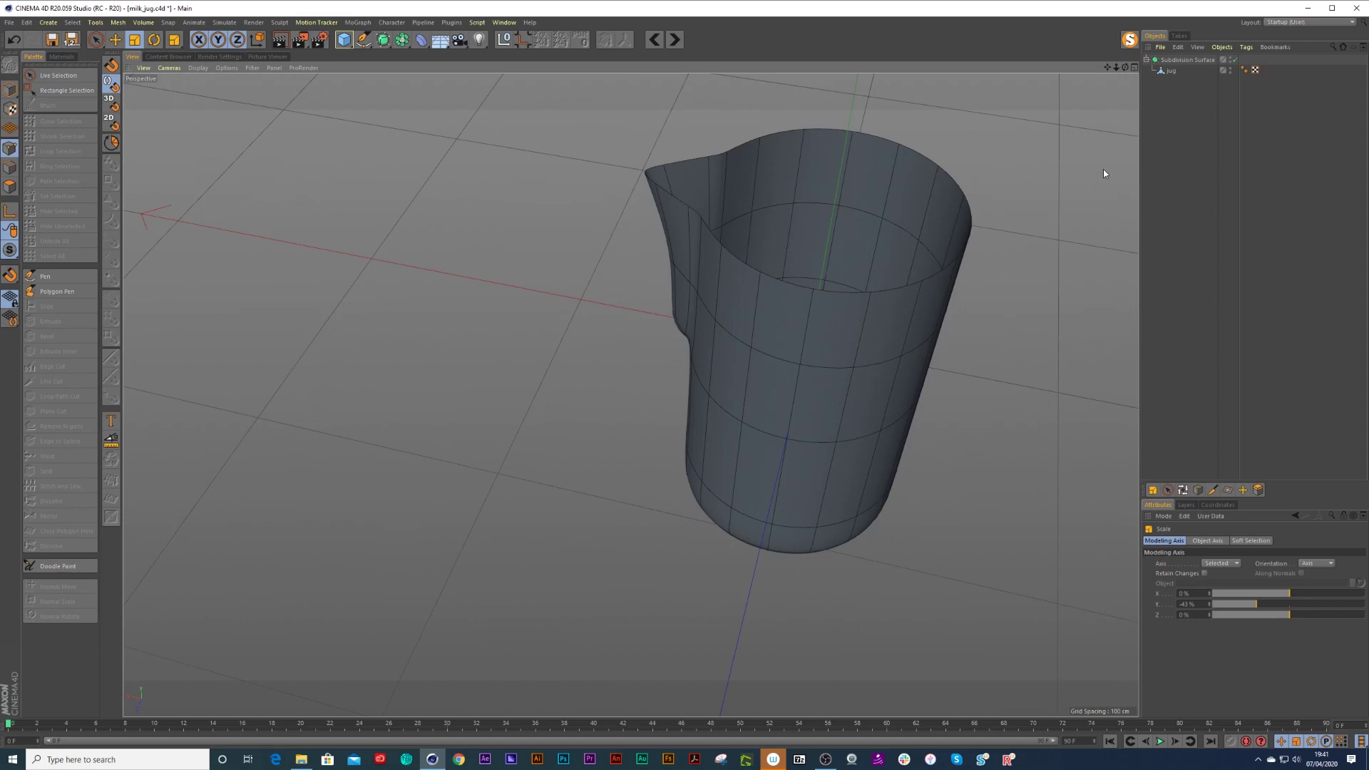
pyautogui.click(1165, 70)
pyautogui.click(10, 186)
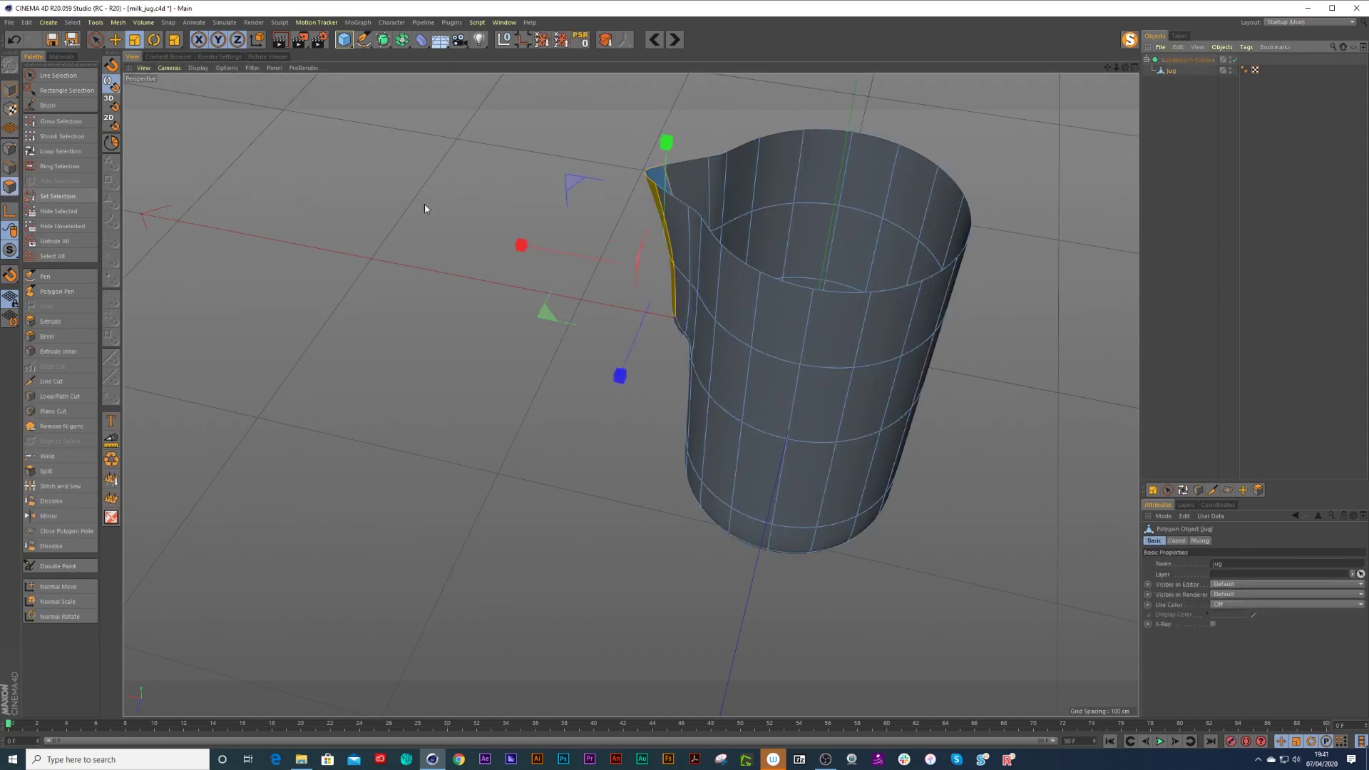
pyautogui.hotkey('ctrl', 'a')
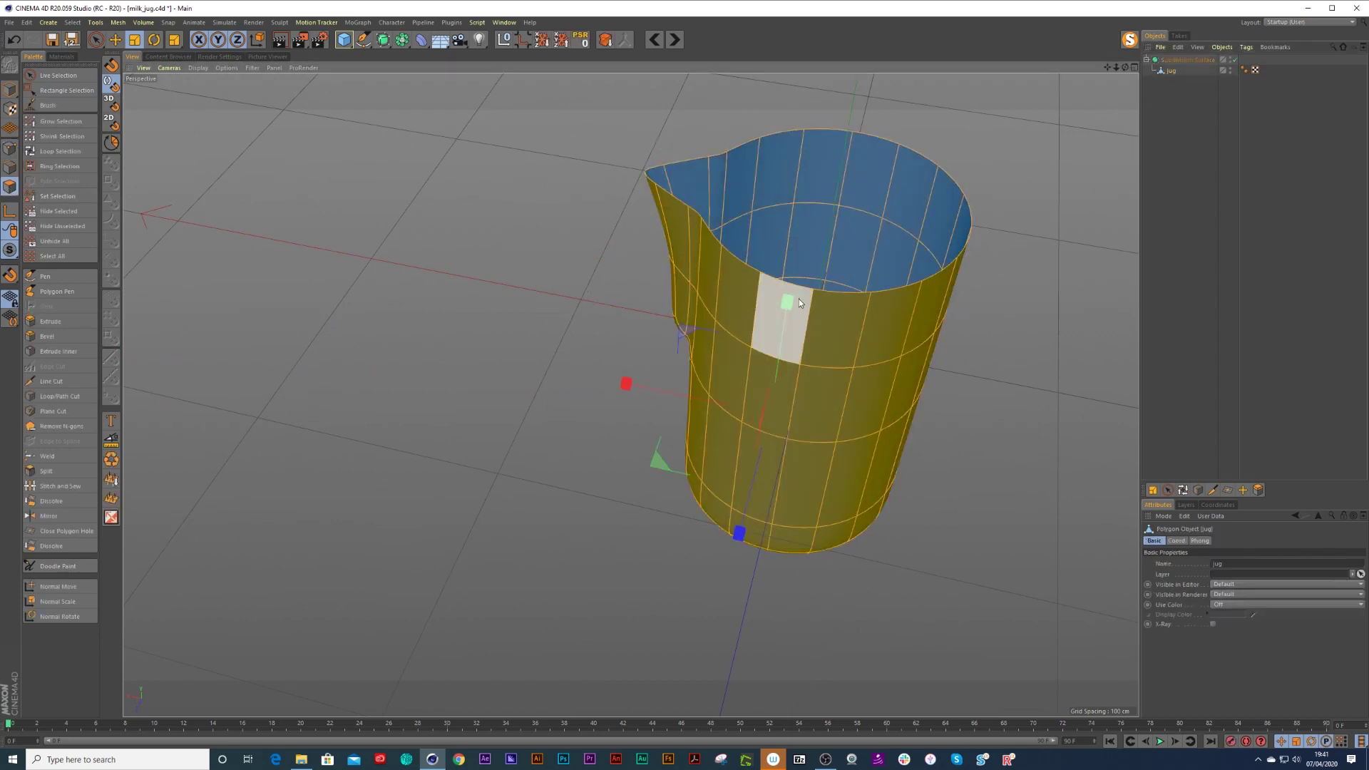
pyautogui.keyDown('alt'); pyautogui.moveTo(790, 303); pyautogui.dragTo(795, 280); pyautogui.keyUp('alt')
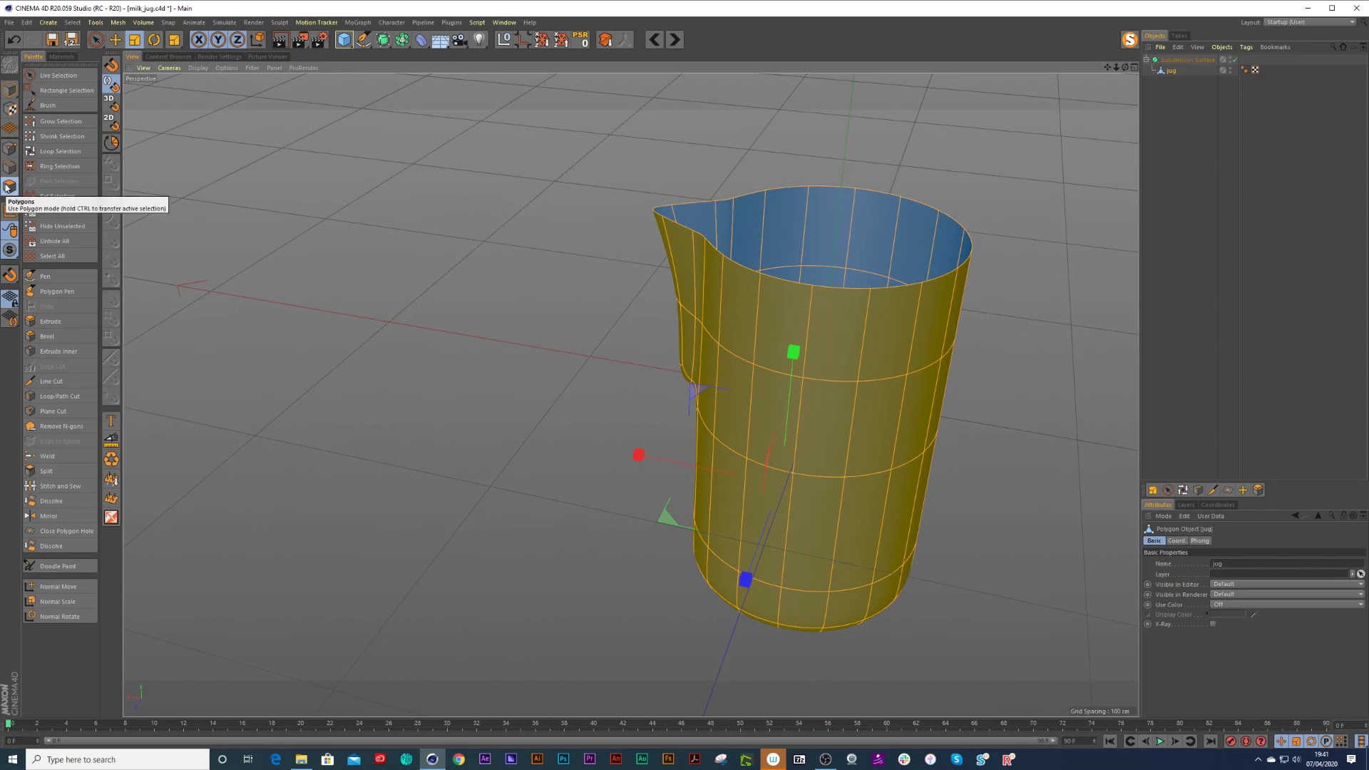
pyautogui.keyDown('alt'); pyautogui.moveTo(784, 321); pyautogui.dragTo(772, 350); pyautogui.keyUp('alt')
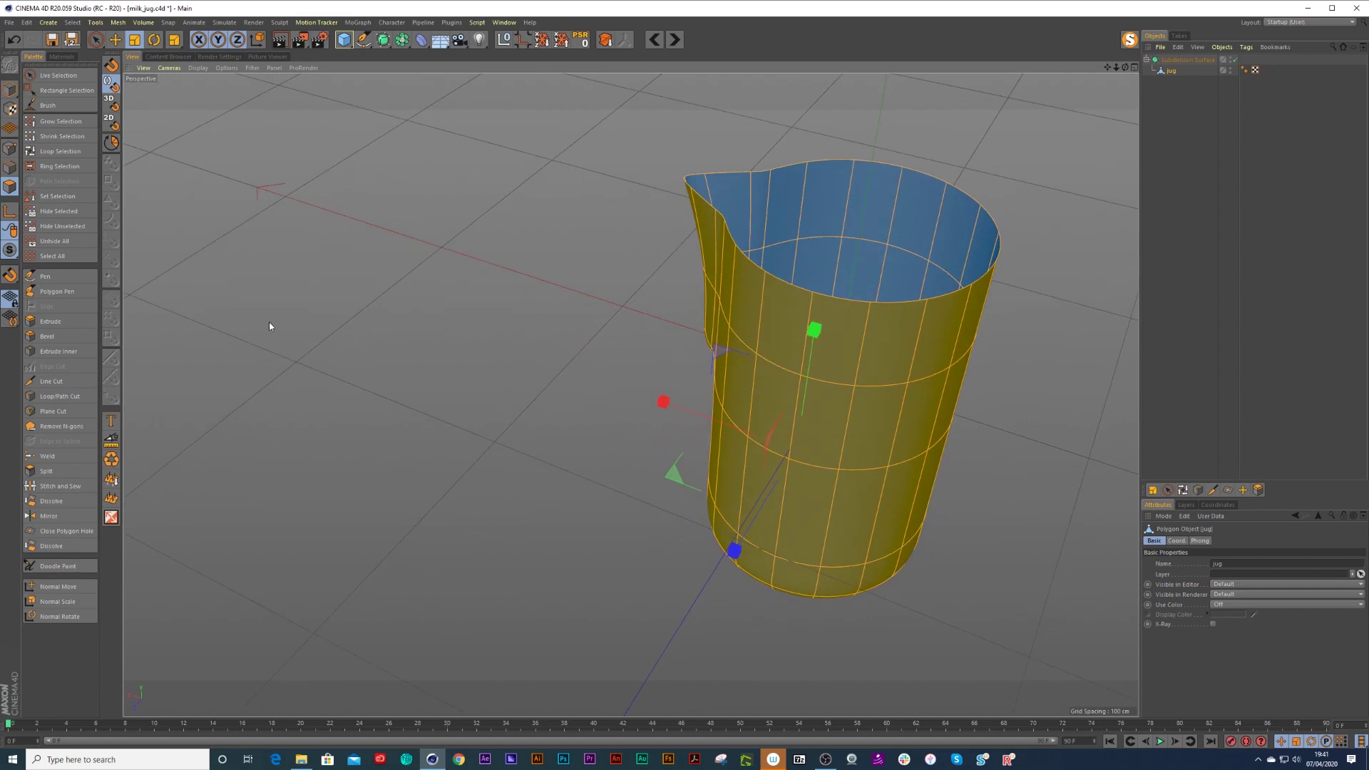
# Try extruding all the jug's polygons with an offset of about -13.8 cm and Create Caps off.
pyautogui.click(62, 322)
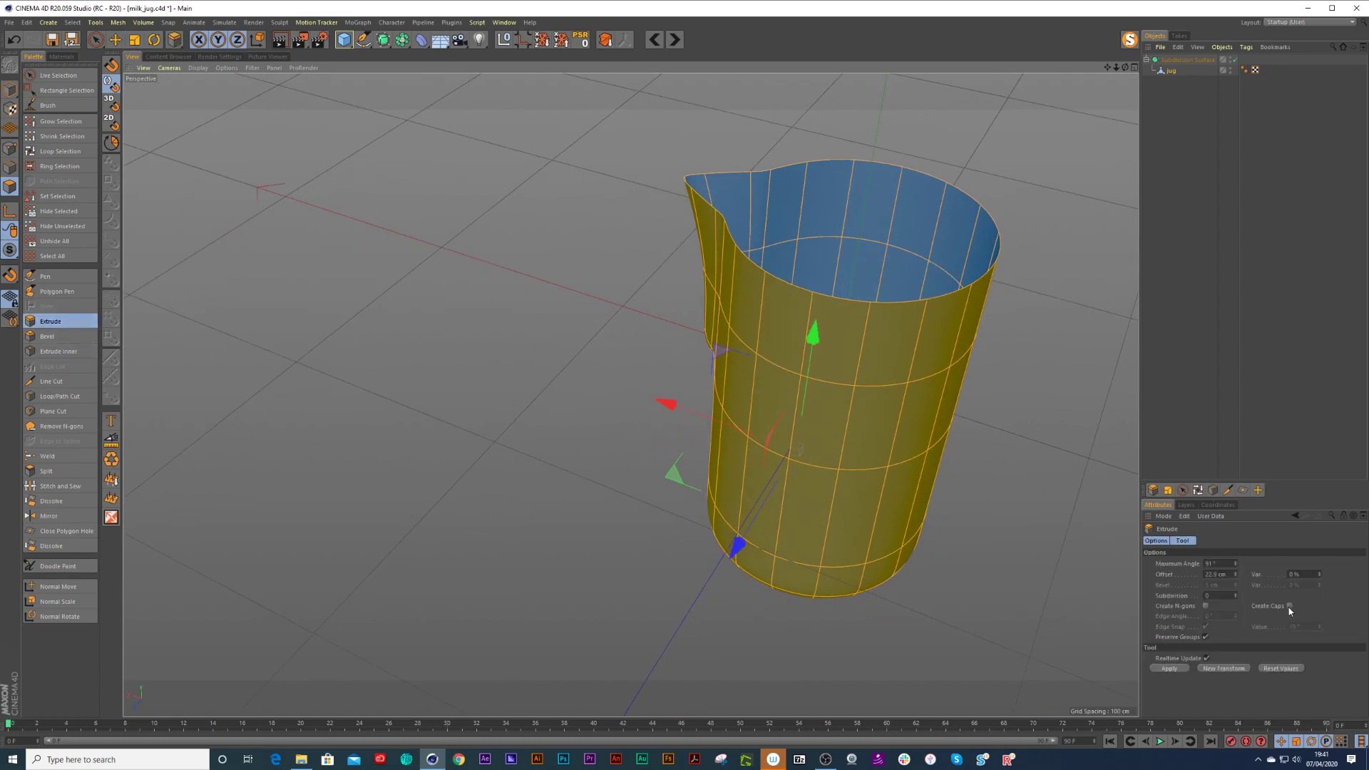
pyautogui.press('t')
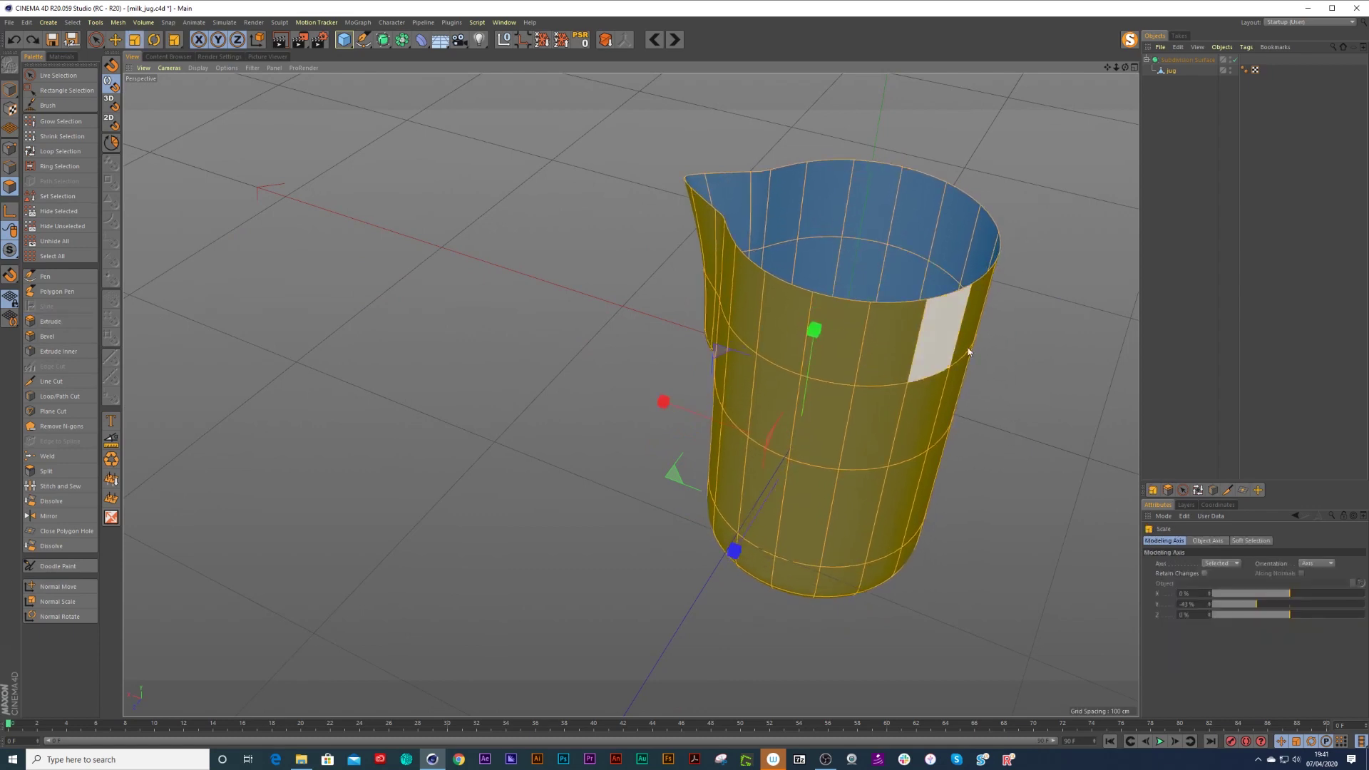
pyautogui.click(1161, 72)
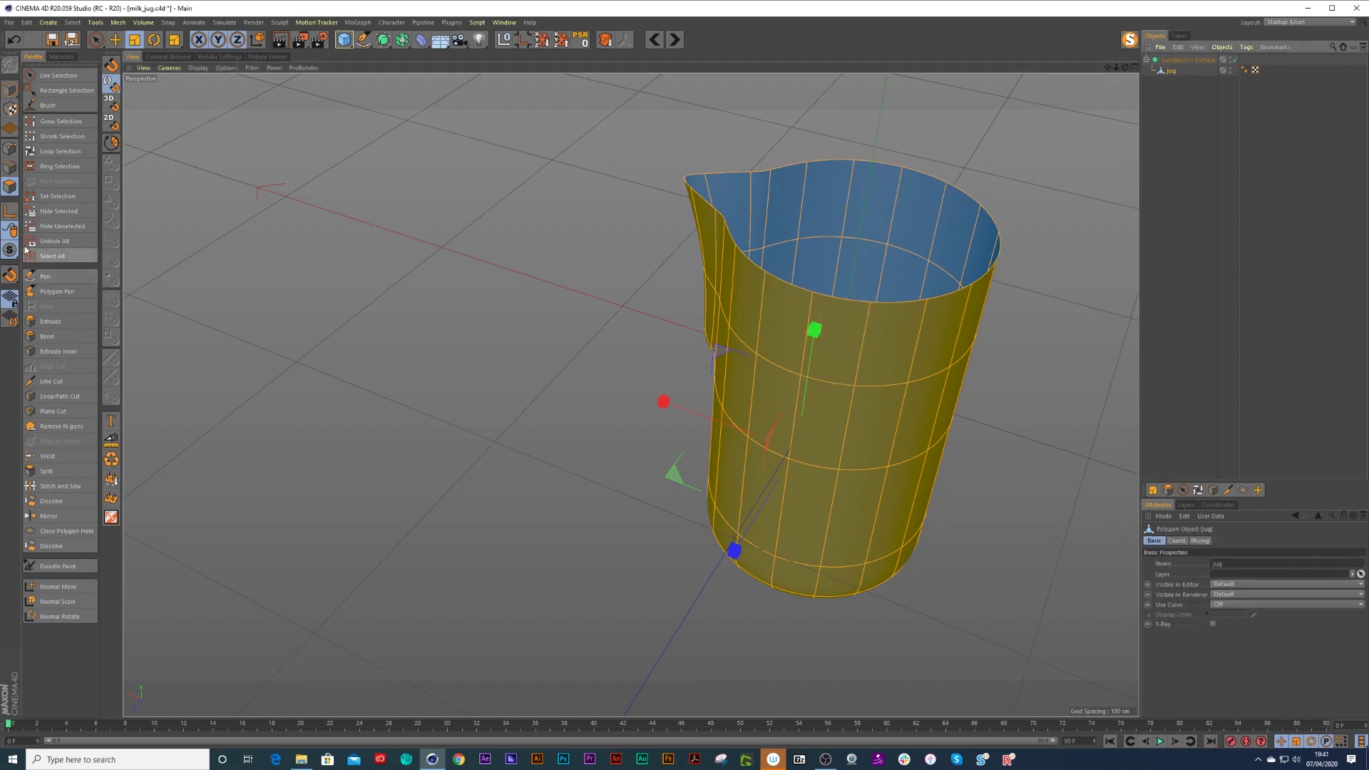
pyautogui.click(65, 324)
pyautogui.moveTo(806, 285); pyautogui.dragTo(760, 318)
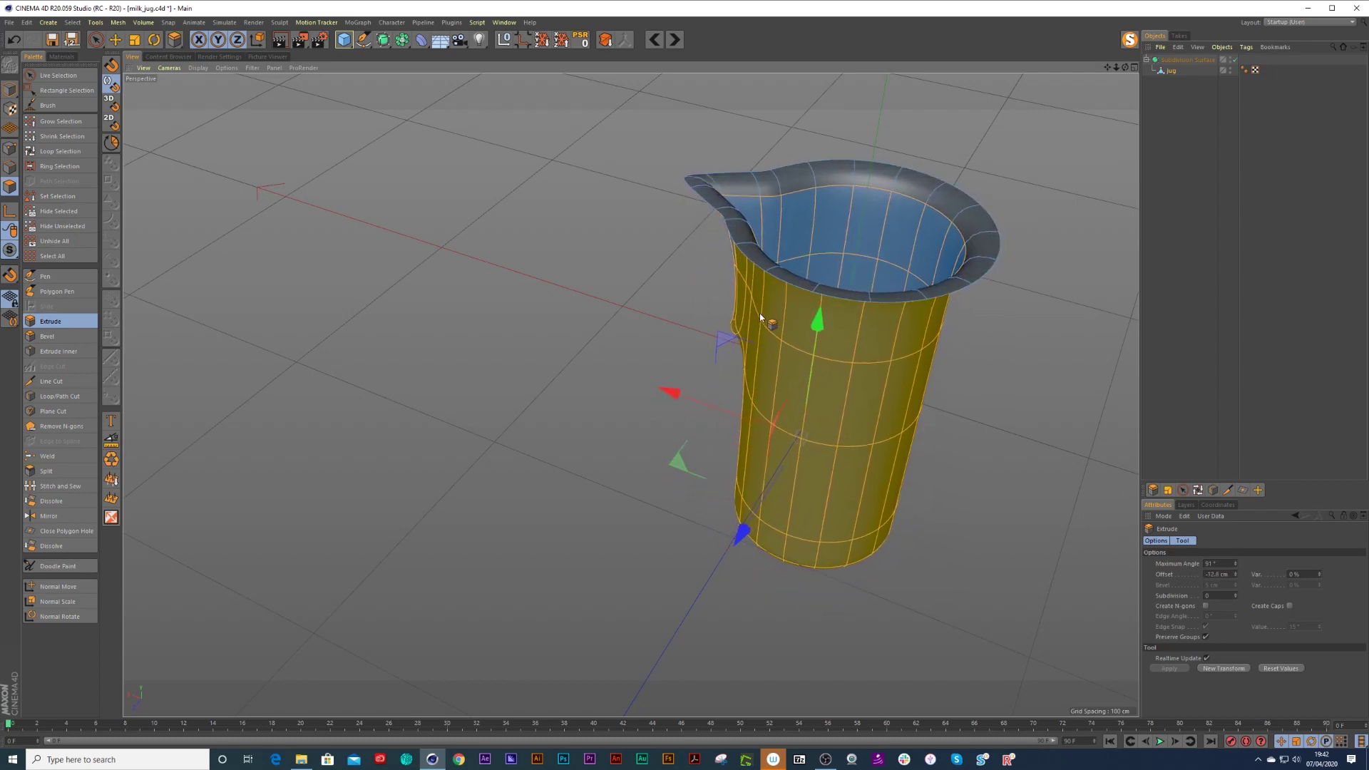
pyautogui.hotkey('ctrl', 'z')
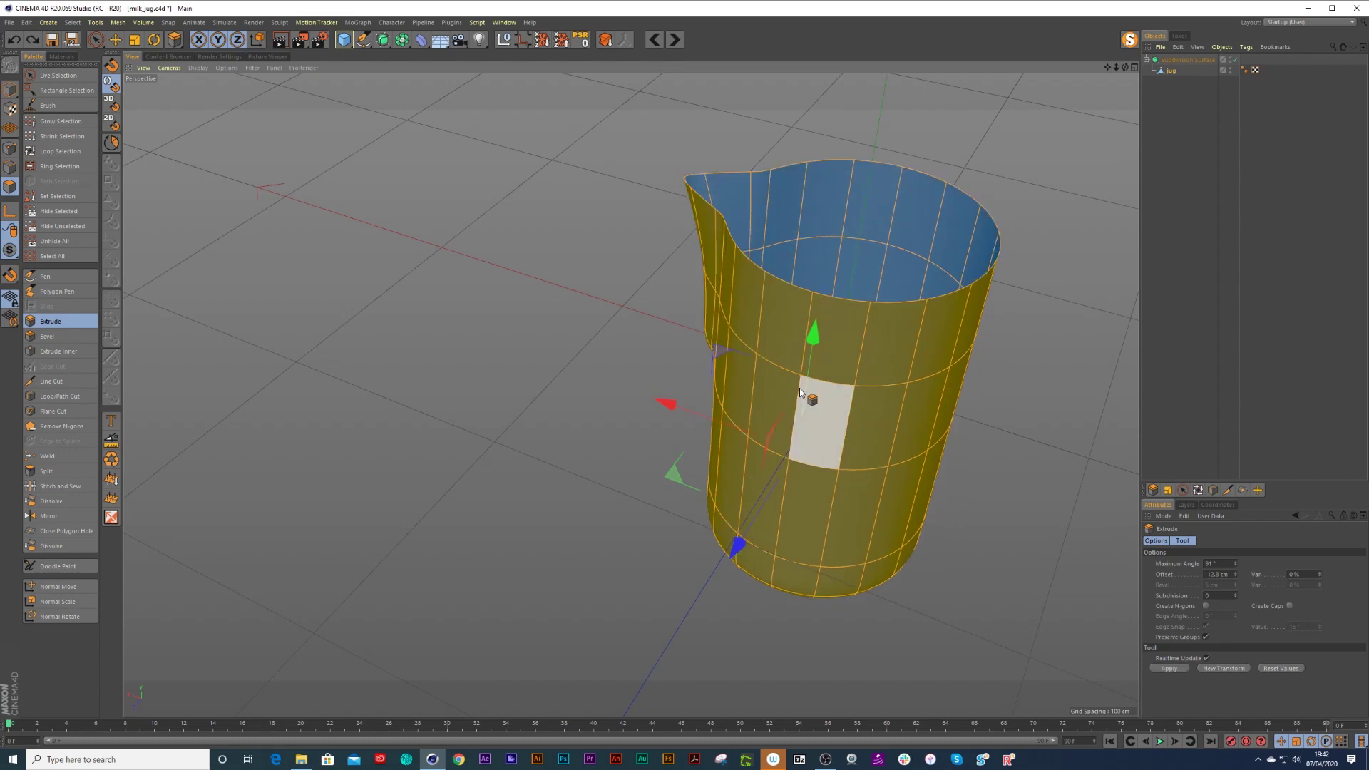
# Enable Create Caps, turn off the Subdivision Surface, and extrude all the jug's polygons by about -2.1 cm.
pyautogui.click(1289, 606)
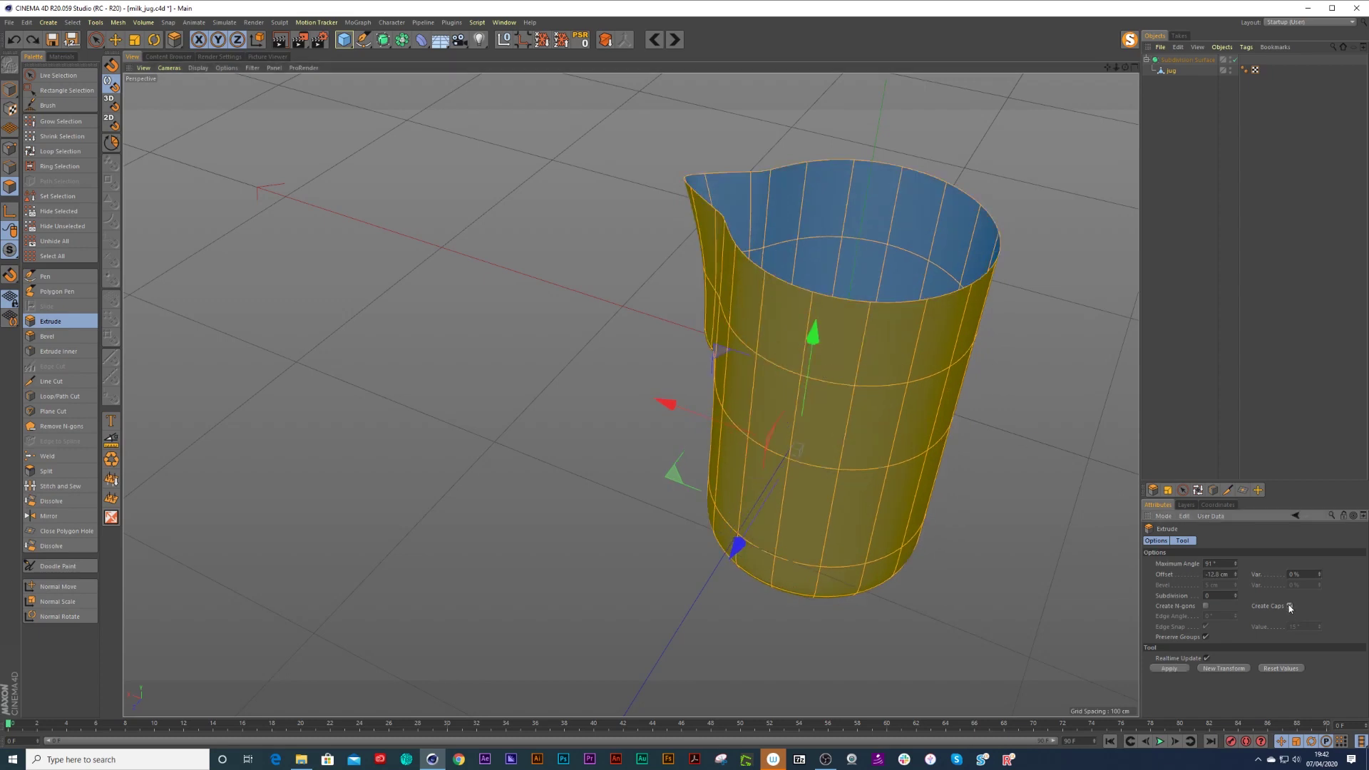
pyautogui.moveTo(886, 348); pyautogui.dragTo(869, 354)
pyautogui.press('q')
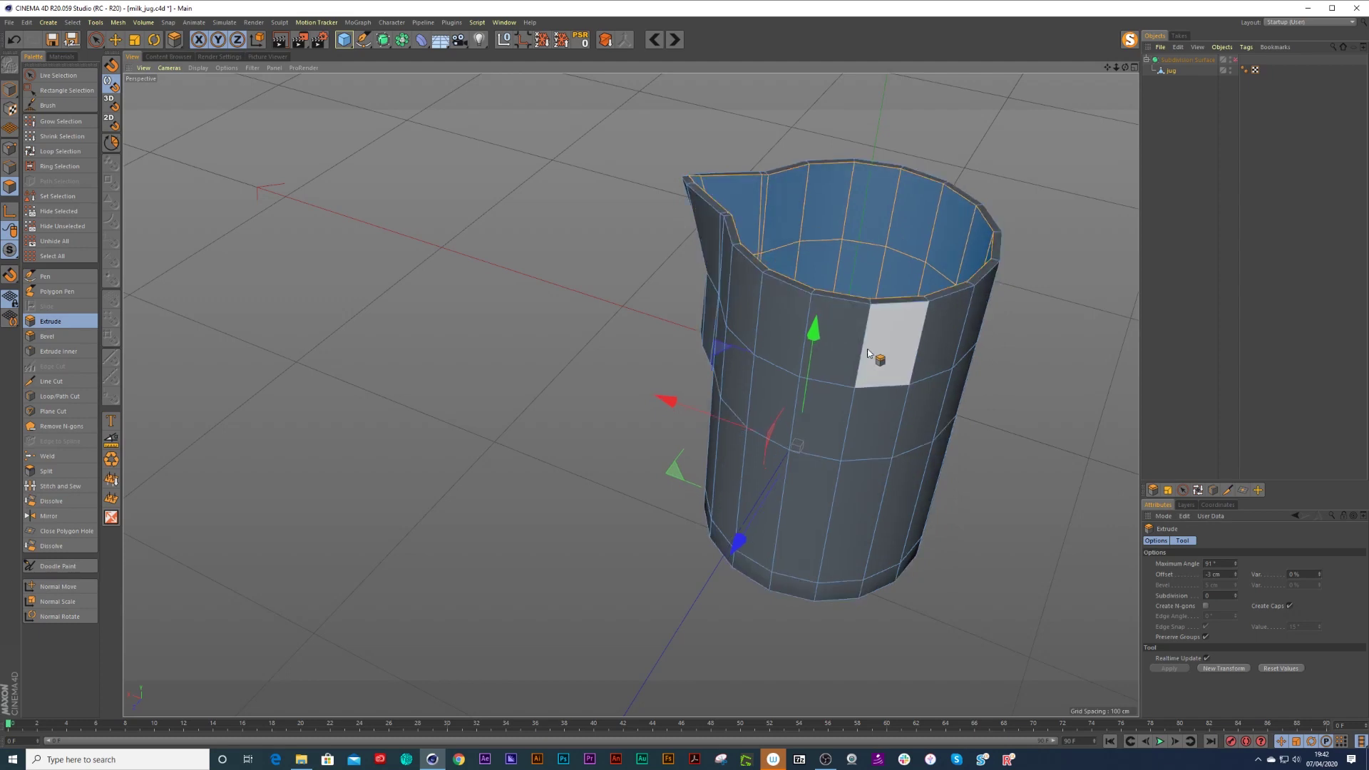
pyautogui.press('q')
pyautogui.press('q')
pyautogui.press('q')
pyautogui.moveTo(881, 343); pyautogui.dragTo(869, 344)
pyautogui.press('q')
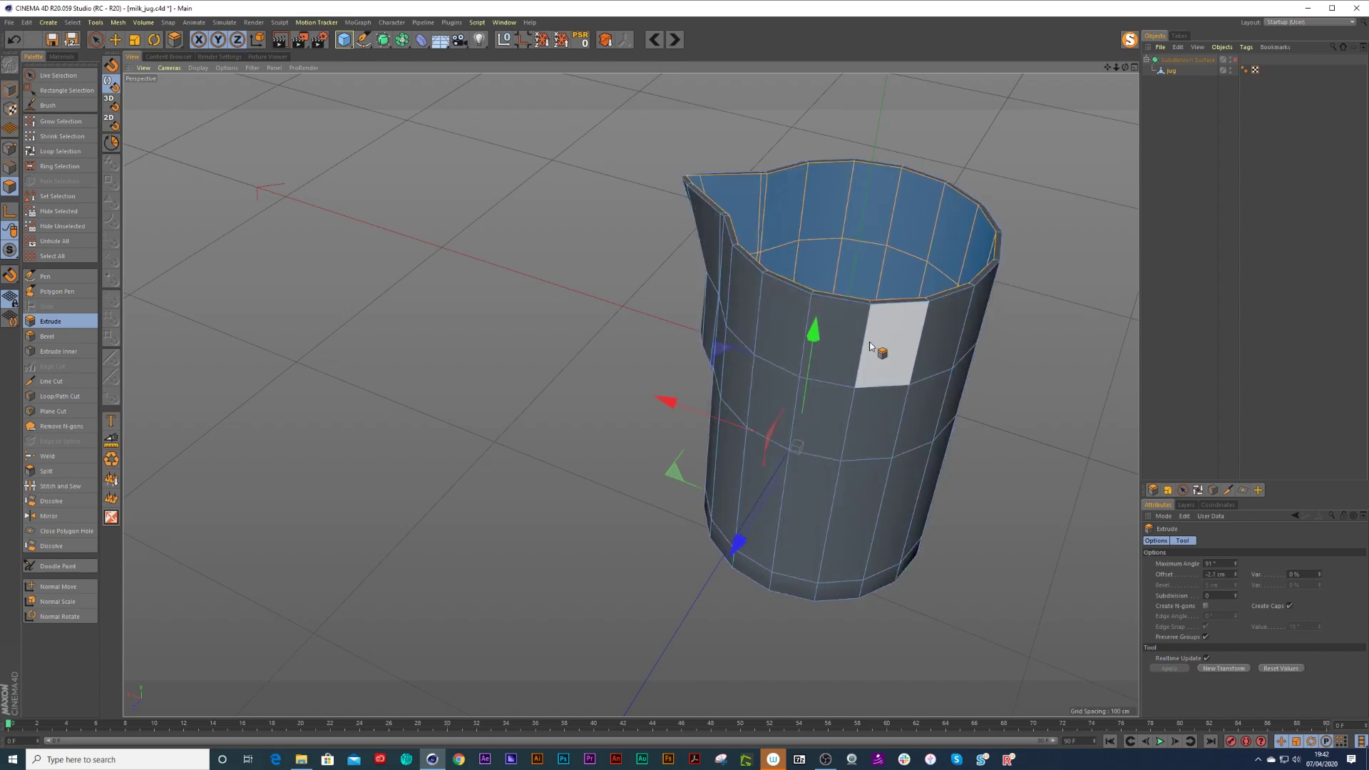
# Undo the wall extrusion and extrude all the jug's polygons again with a thinner offset of about -1.3 cm.
pyautogui.keyDown('alt'); pyautogui.moveTo(897, 340); pyautogui.dragTo(870, 258); pyautogui.keyUp('alt')
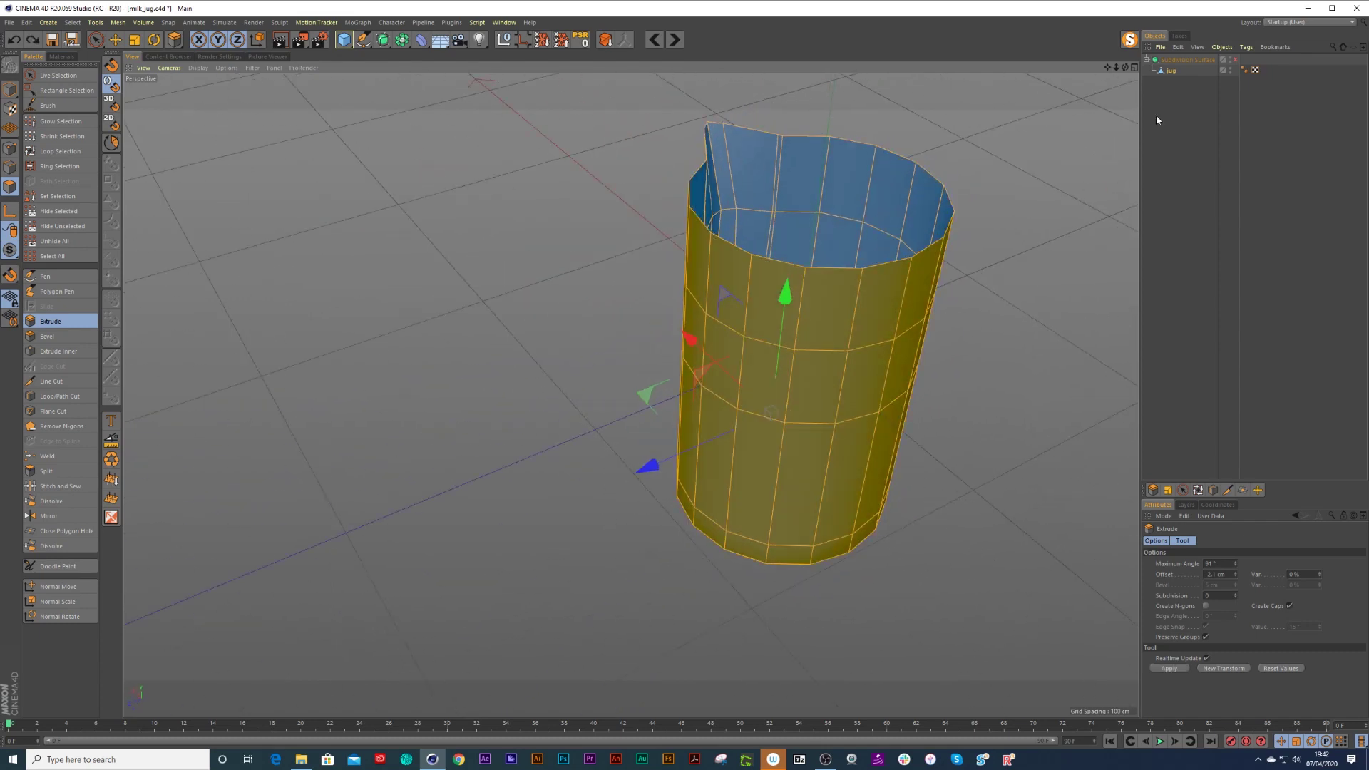
pyautogui.keyDown('alt'); pyautogui.moveTo(1043, 211); pyautogui.dragTo(799, 315); pyautogui.keyUp('alt')
pyautogui.hotkey('ctrl', 'shift', 'a')
pyautogui.doubleClick(799, 315)
pyautogui.scroll(4, 727, 251)
pyautogui.keyDown('alt'); pyautogui.moveTo(754, 246); pyautogui.dragTo(725, 268); pyautogui.keyUp('alt')
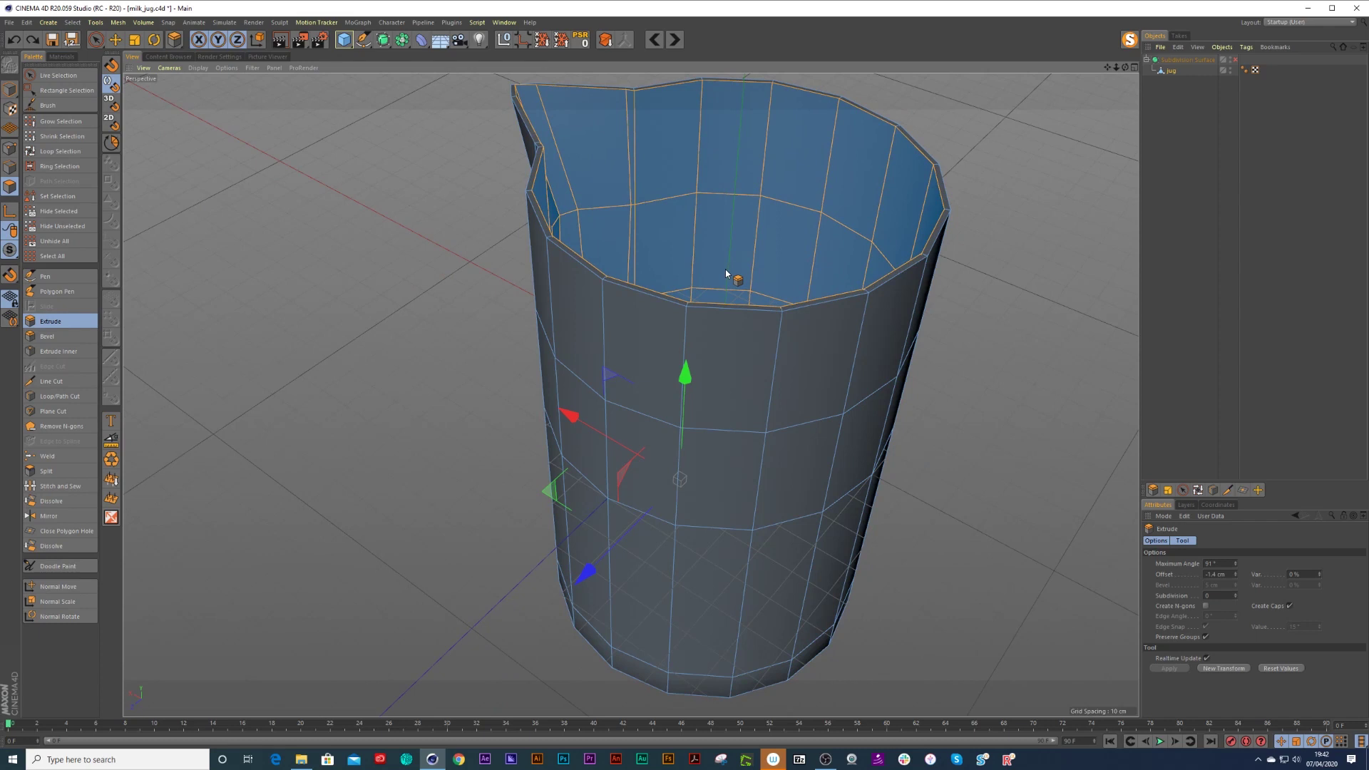
pyautogui.scroll(-6, 727, 273)
pyautogui.moveTo(727, 273)
pyautogui.keyDown('alt'); pyautogui.mouseDown()
pyautogui.moveTo(813, 195)
pyautogui.moveTo(736, 266)
pyautogui.moveTo(749, 271)
pyautogui.mouseUp(); pyautogui.keyUp('alt')
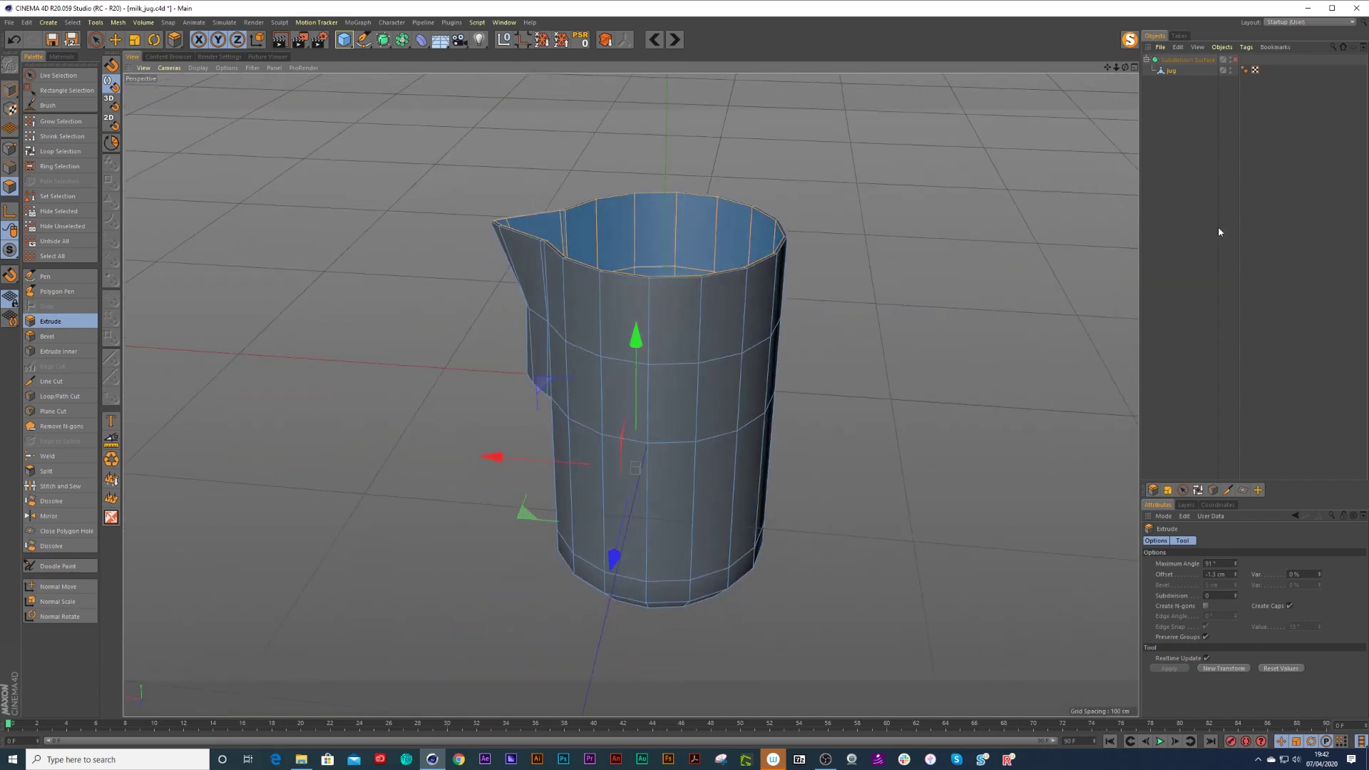
# Turn on the Subdivision Surface and examine the thickened walls around the spout's inside.
pyautogui.click(1219, 229)
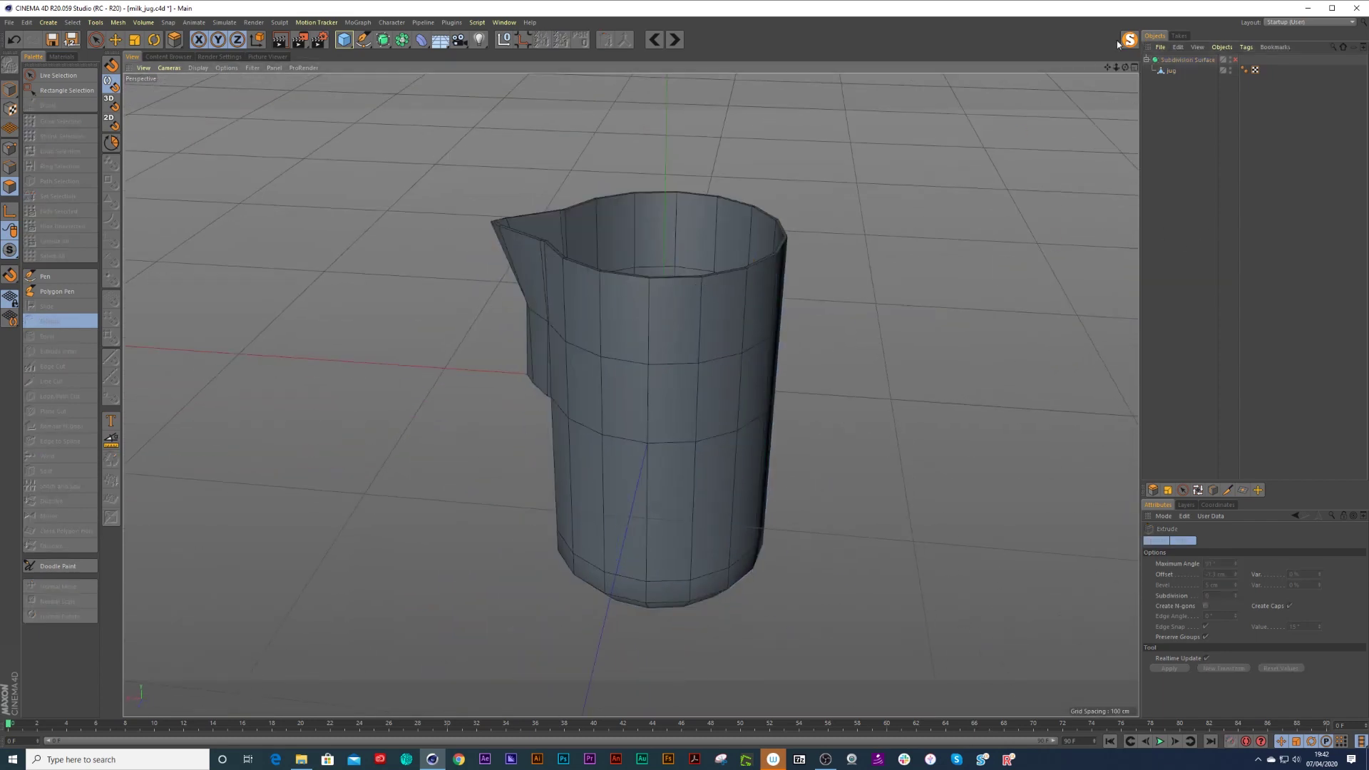
pyautogui.click(1236, 60)
pyautogui.keyDown('alt'); pyautogui.moveTo(639, 257); pyautogui.dragTo(671, 241, button='right'); pyautogui.keyUp('alt')
pyautogui.keyDown('alt'); pyautogui.moveTo(618, 305); pyautogui.dragTo(501, 351); pyautogui.keyUp('alt')
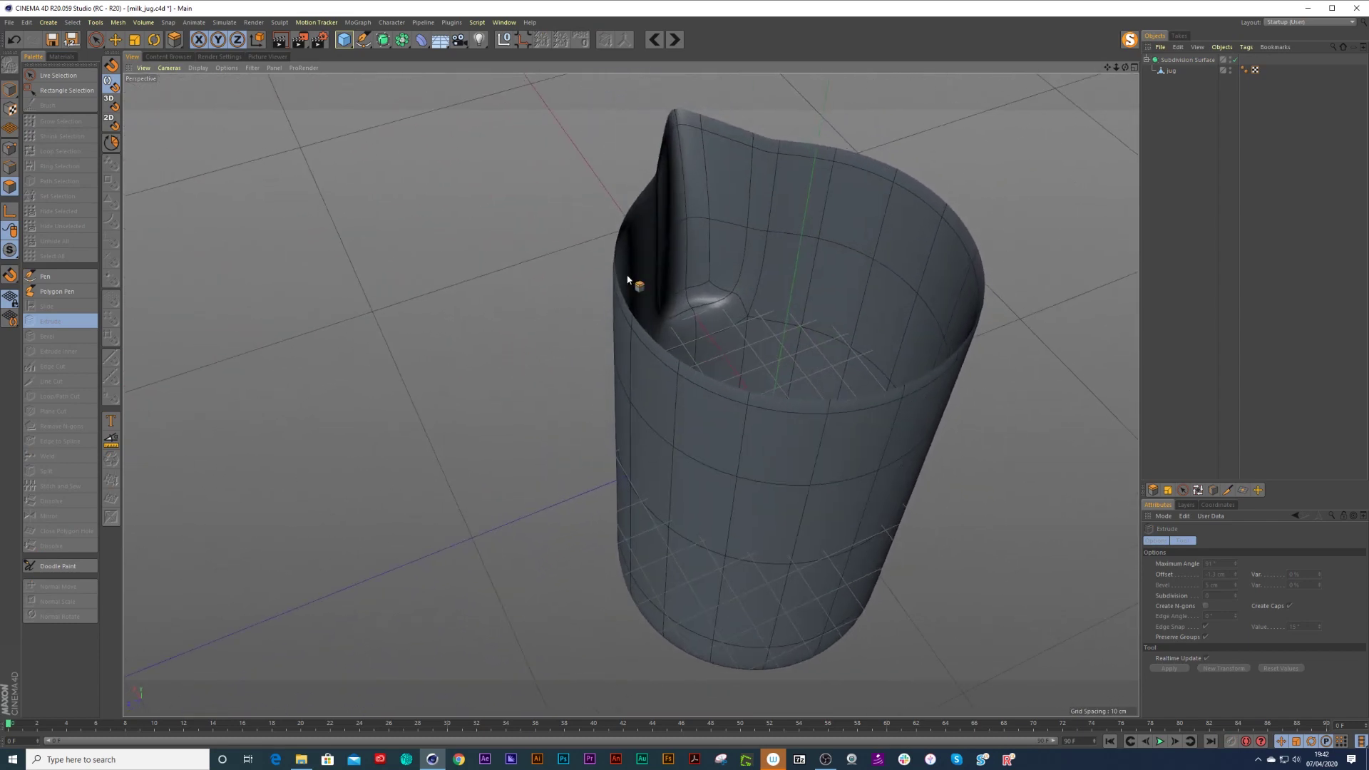
# Turn off the Subdivision Surface, undo the wall extrusion, and switch to Live Selection.
pyautogui.press('q')
pyautogui.click(692, 273)
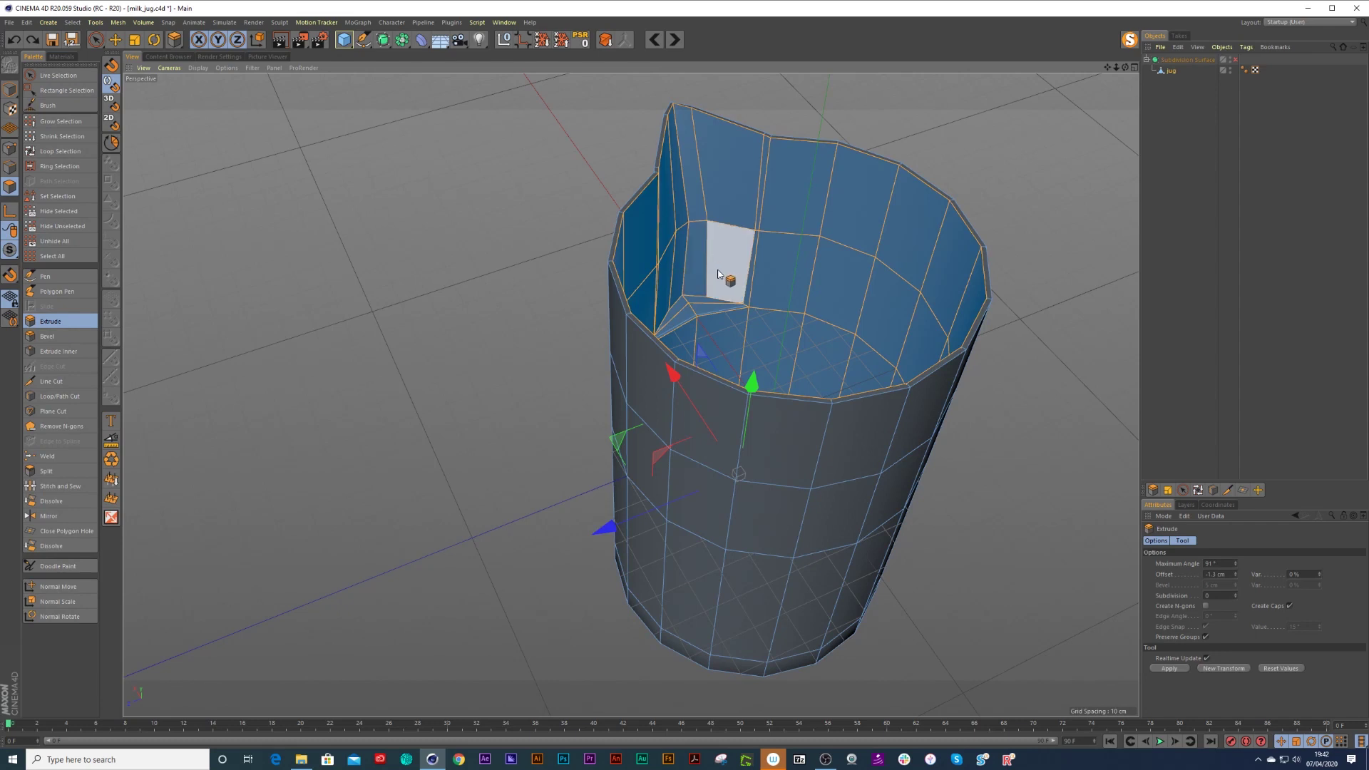
pyautogui.hotkey('ctrl', 'a')
pyautogui.press('space')
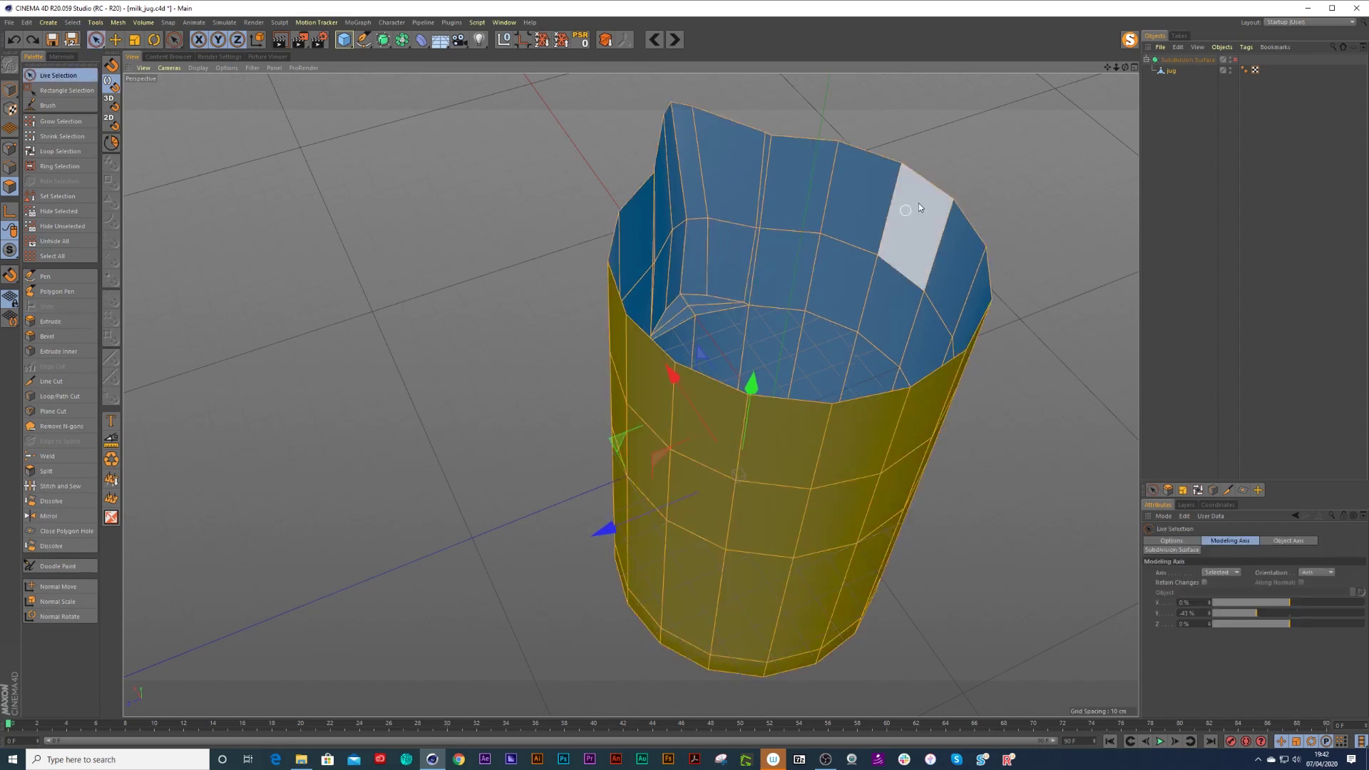
# Compare the jug's interior at the spout's base with the Subdivision Surface on and off.
pyautogui.click(1227, 83)
pyautogui.click(1238, 62)
pyautogui.keyDown('alt'); pyautogui.moveTo(800, 303); pyautogui.dragTo(641, 365); pyautogui.keyUp('alt')
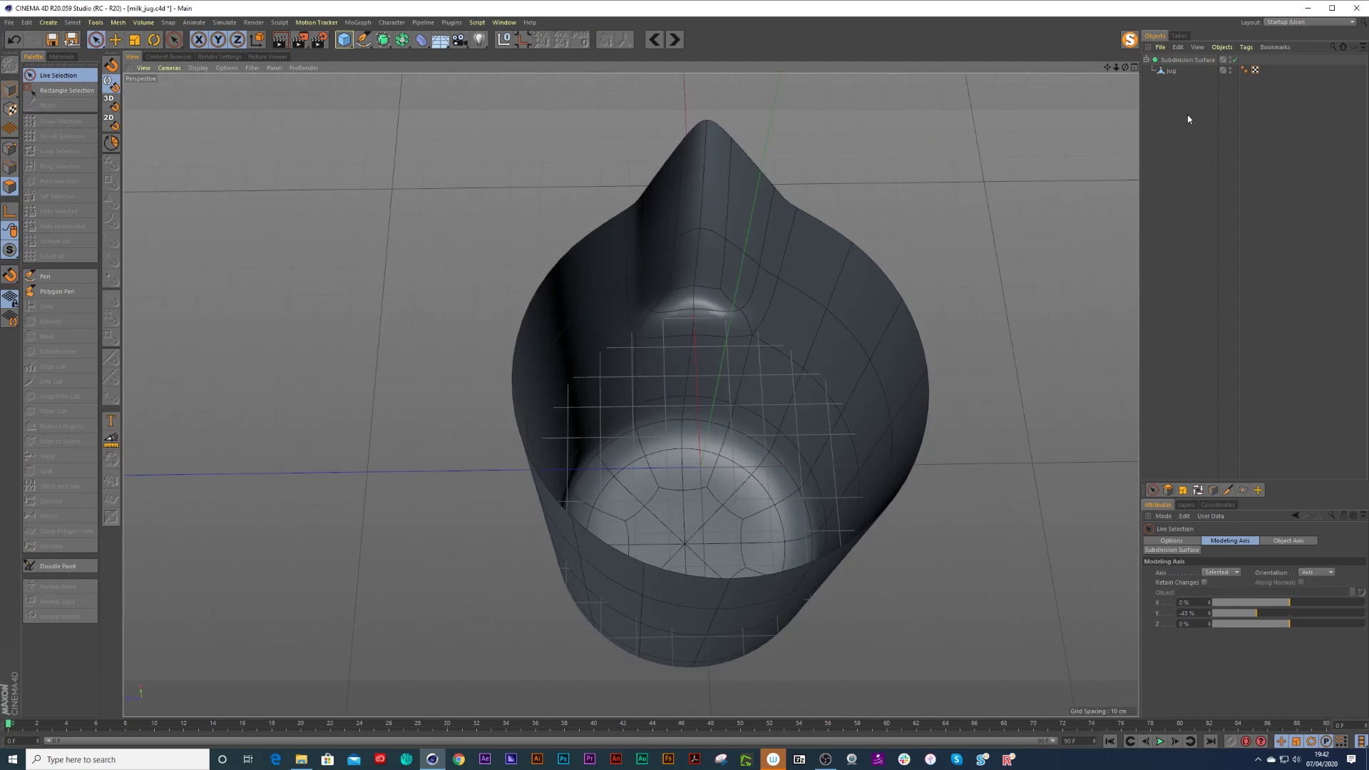
pyautogui.click(1236, 62)
pyautogui.scroll(4, 655, 370)
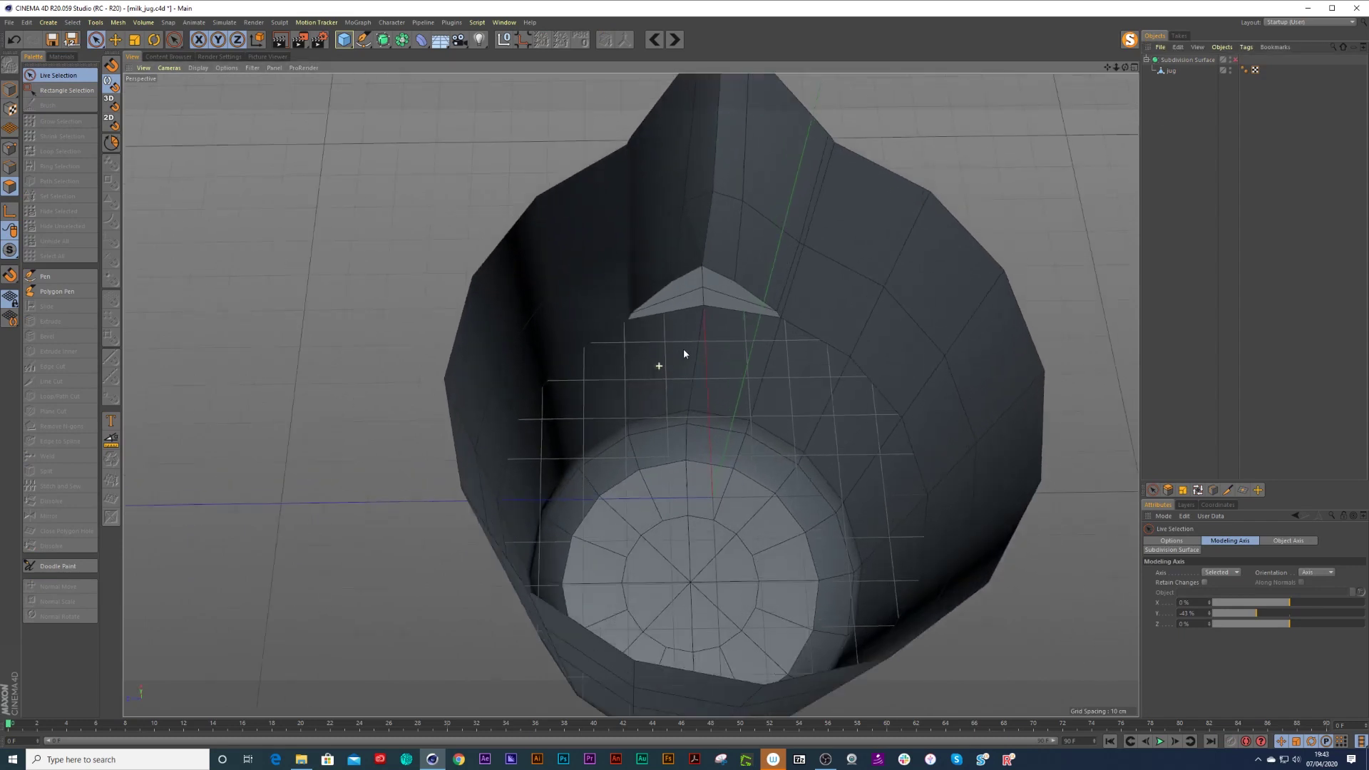
# In point mode with the Subdivision Surface on, select the centre point at the spout's inner base and try moving it along X.
pyautogui.click(10, 148)
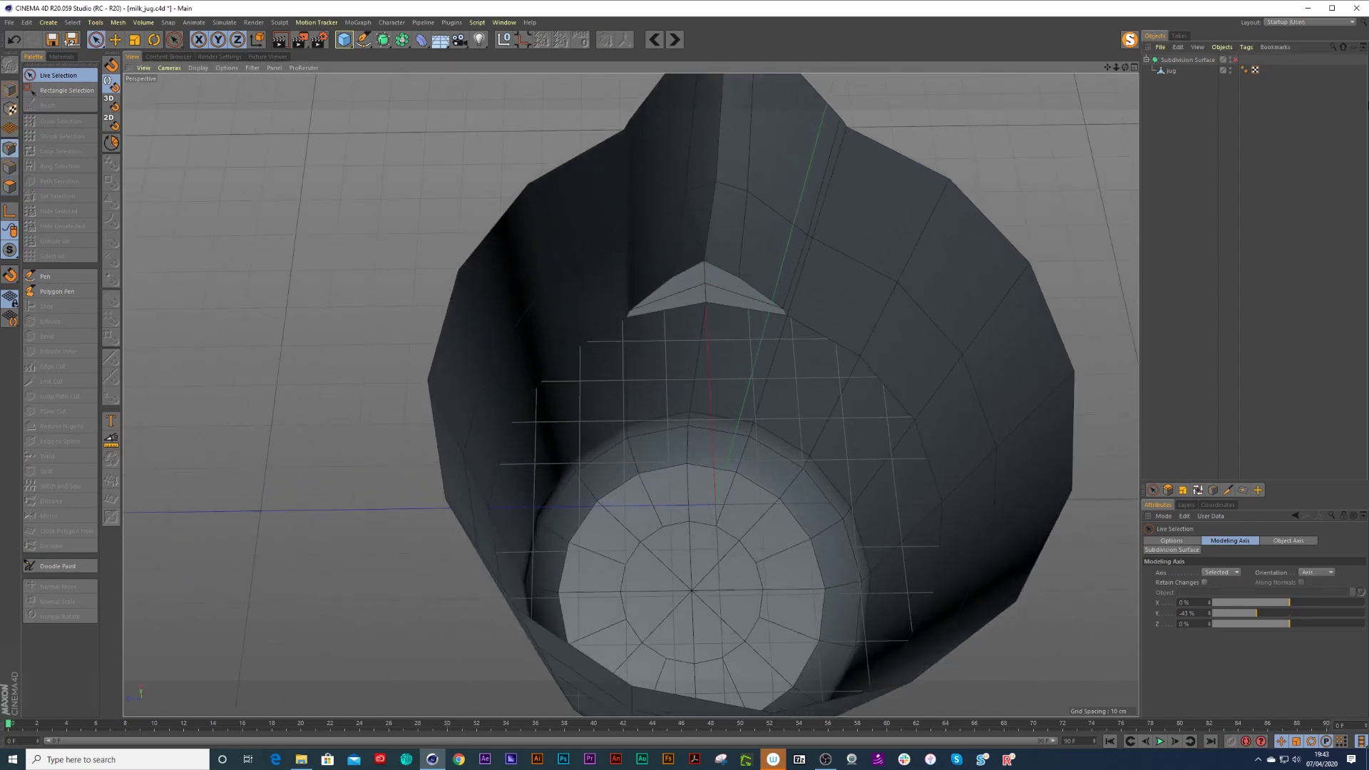
pyautogui.click(1235, 60)
pyautogui.scroll(5, 739, 284)
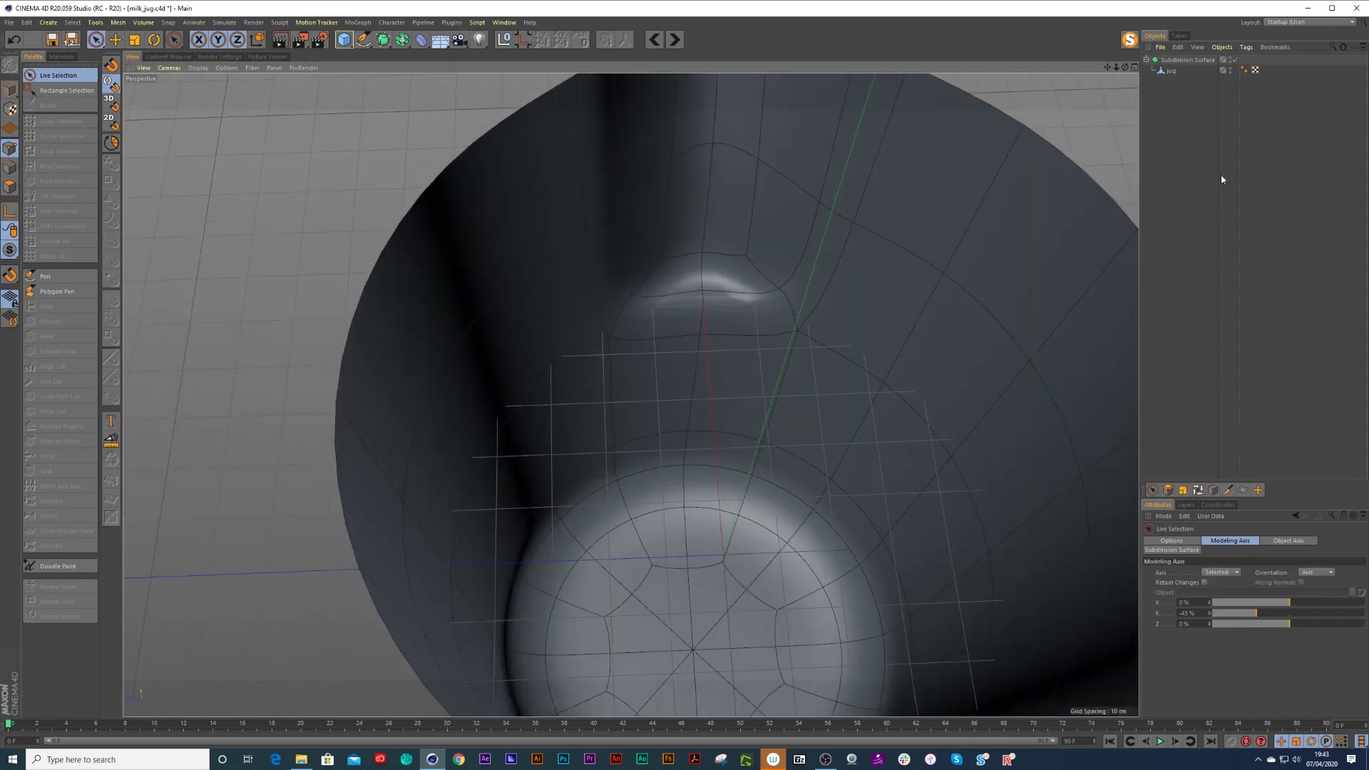
pyautogui.click(1168, 71)
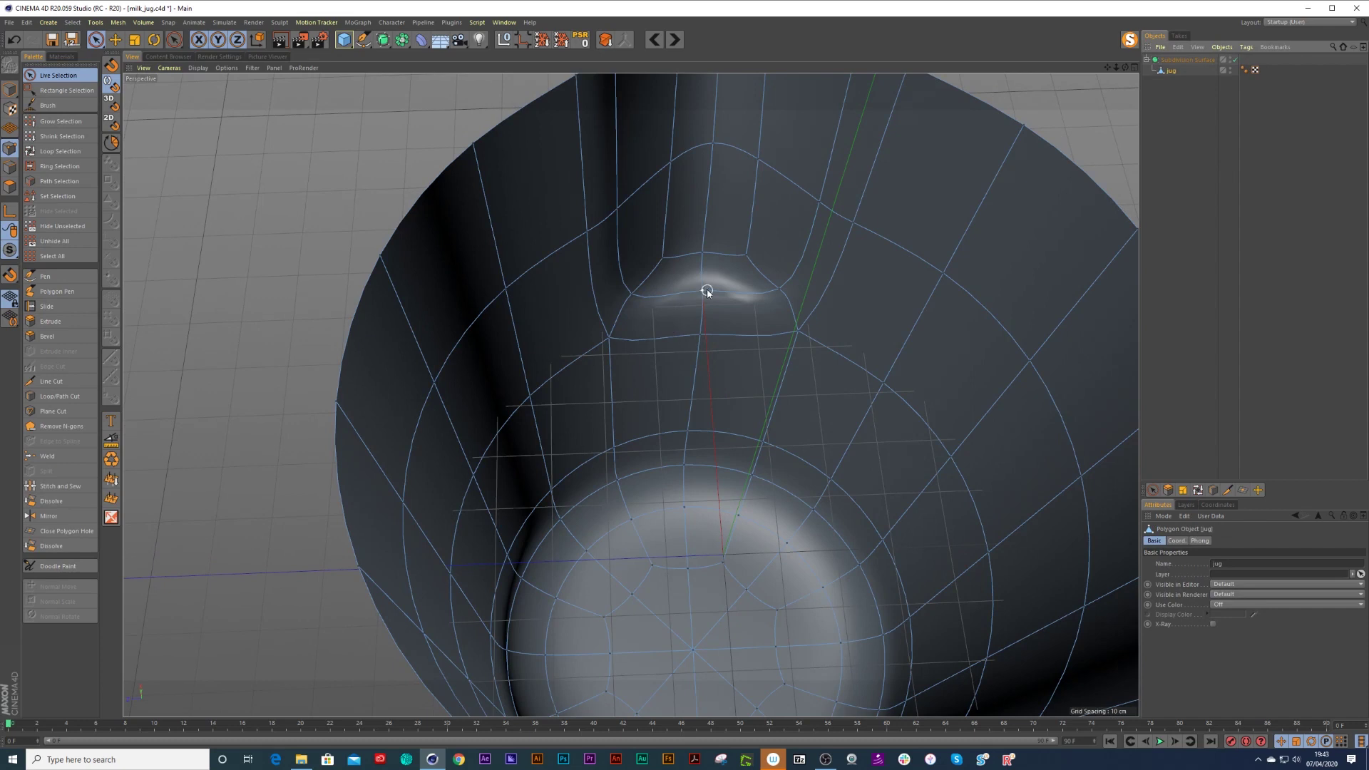
pyautogui.moveTo(694, 174)
pyautogui.mouseDown()
pyautogui.moveTo(700, 185)
pyautogui.moveTo(704, 173)
pyautogui.mouseUp()
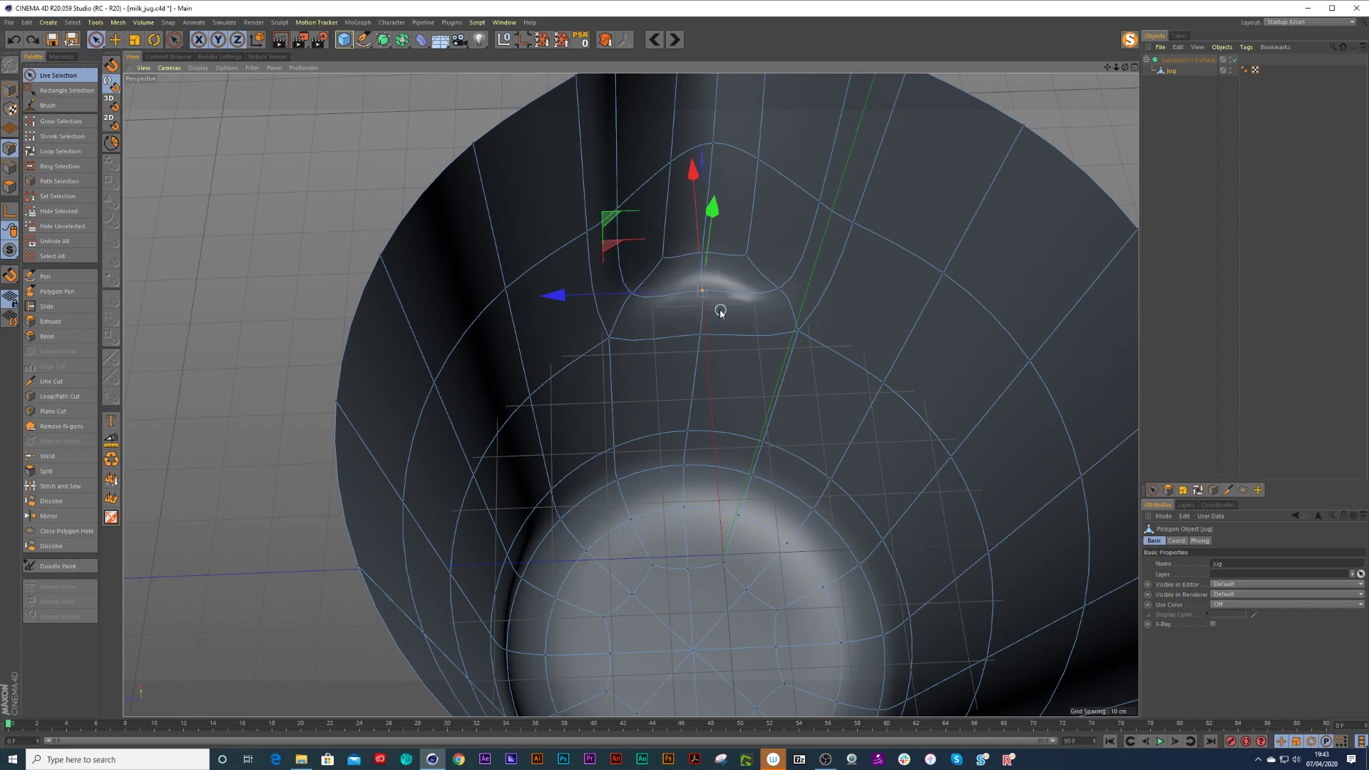
# Nudge the centre point at the spout's inner base along Y and the point just above it along X.
pyautogui.moveTo(710, 210)
pyautogui.mouseDown()
pyautogui.moveTo(712, 225)
pyautogui.moveTo(712, 194)
pyautogui.moveTo(712, 209)
pyautogui.mouseUp()
pyautogui.click(724, 273)
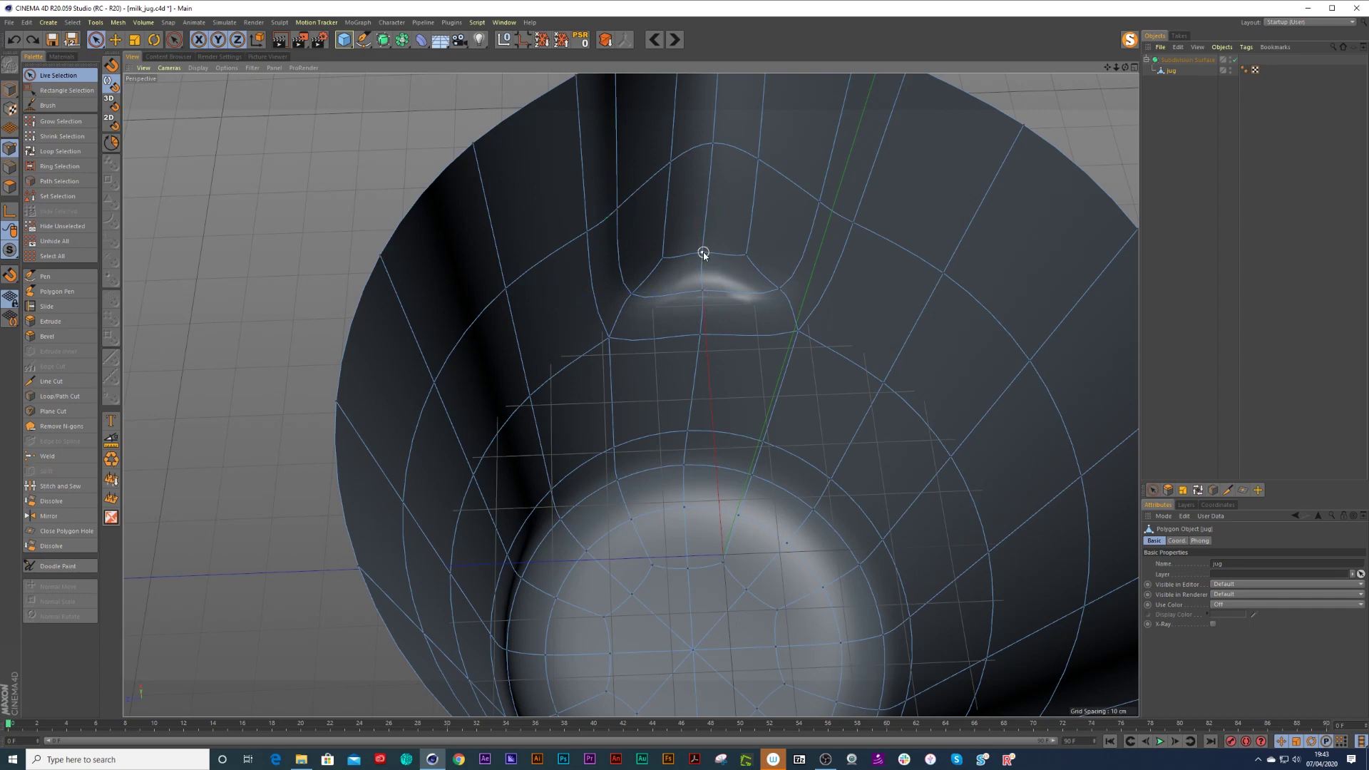
pyautogui.click(703, 252)
pyautogui.moveTo(696, 154)
pyautogui.mouseDown()
pyautogui.moveTo(696, 130)
pyautogui.moveTo(698, 144)
pyautogui.mouseUp()
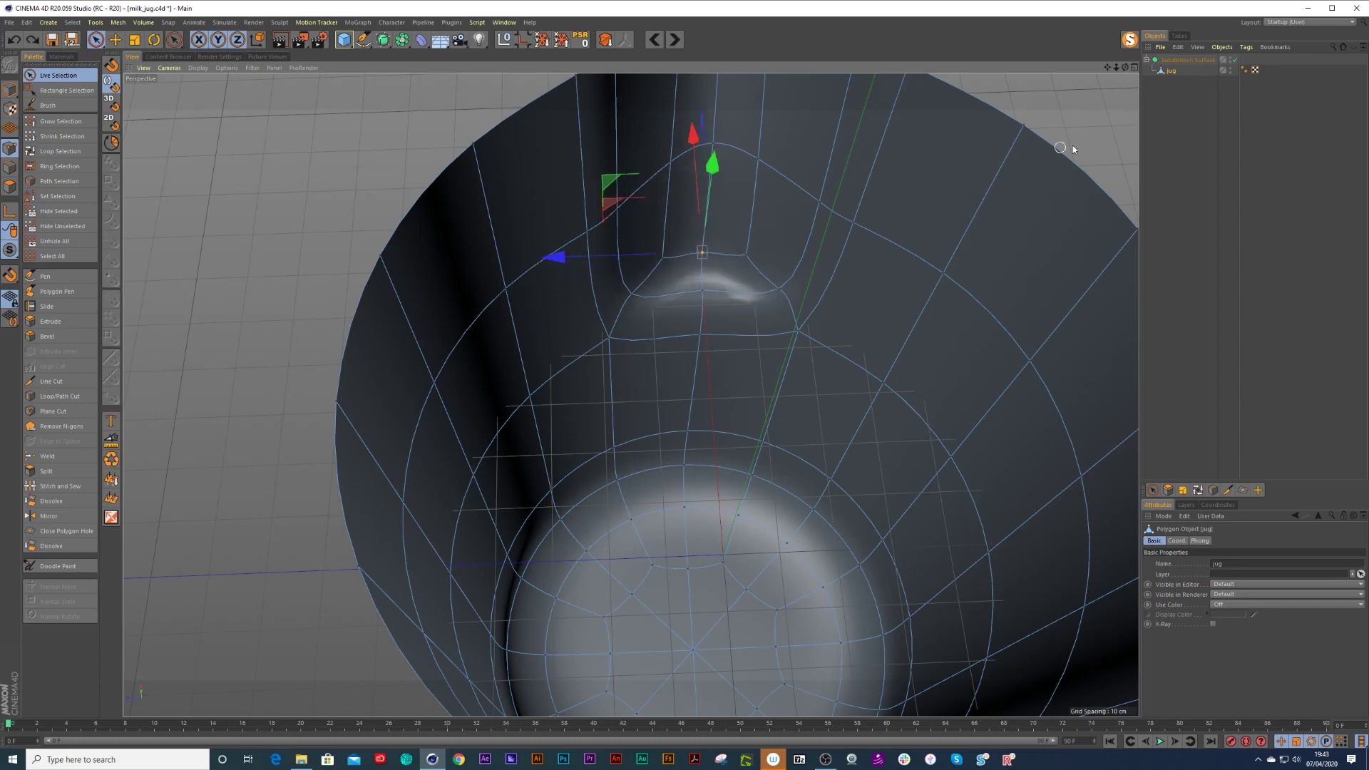
# Check the jug's Phong tag settings, deselect everything and inspect the jug's interior and outer shape.
pyautogui.click(1243, 70)
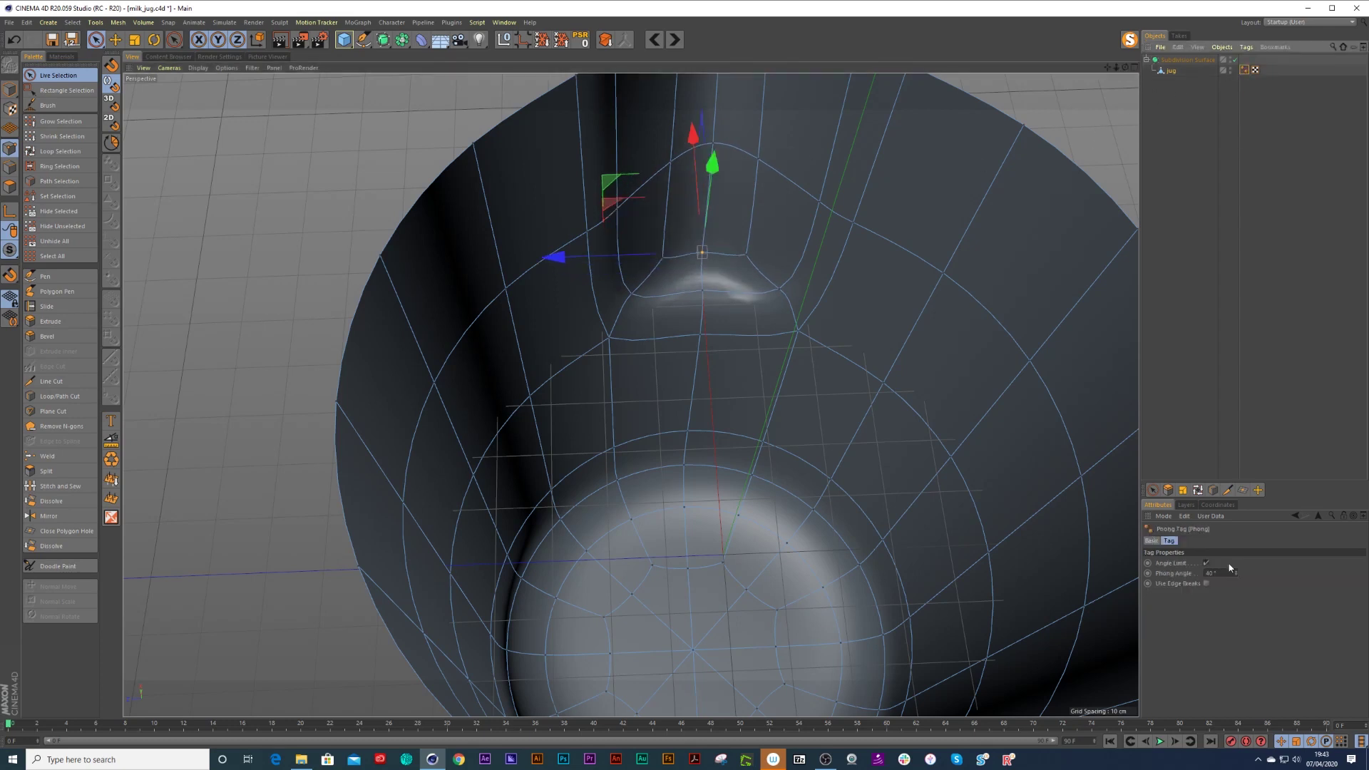
pyautogui.keyDown('alt'); pyautogui.moveTo(856, 324); pyautogui.dragTo(754, 398, button='right'); pyautogui.keyUp('alt')
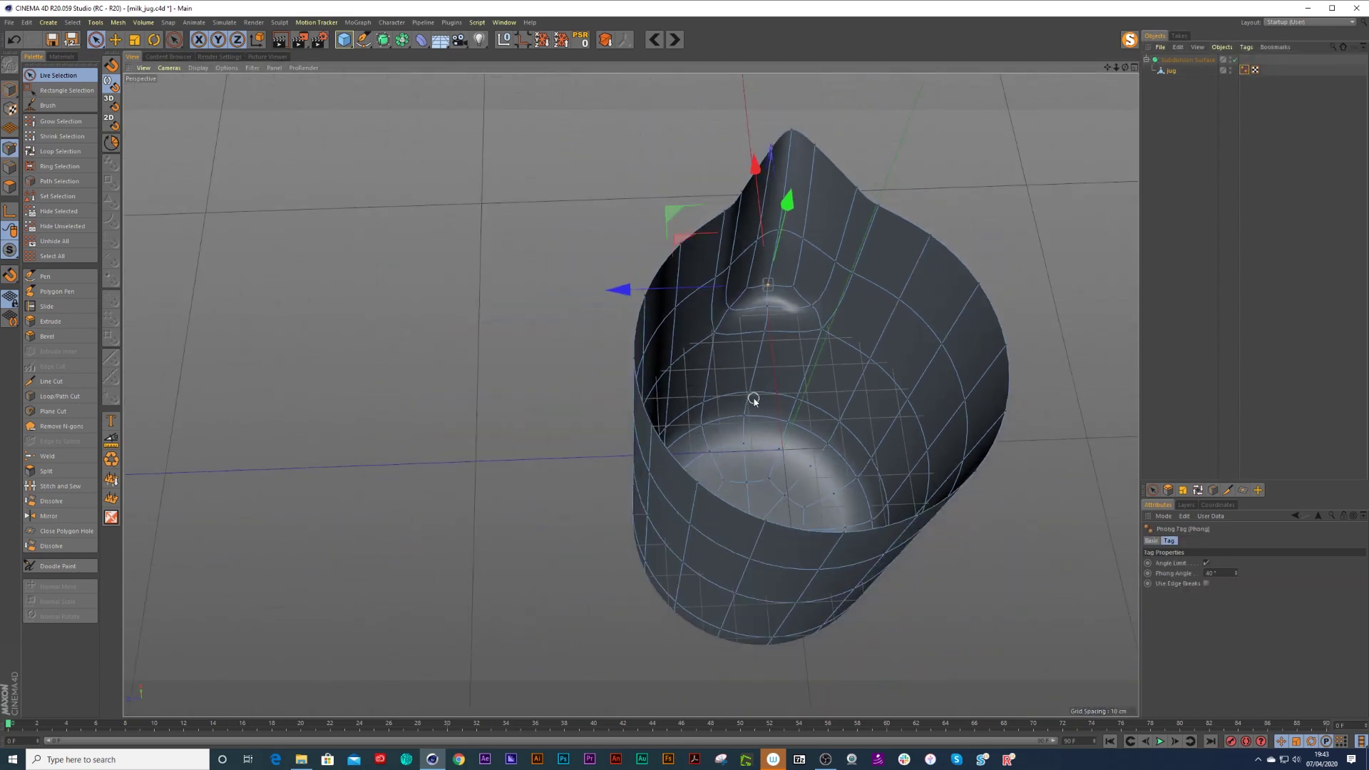
pyautogui.keyDown('alt'); pyautogui.moveTo(774, 383); pyautogui.dragTo(800, 360); pyautogui.keyUp('alt')
pyautogui.click(1169, 248)
pyautogui.keyDown('alt'); pyautogui.moveTo(980, 257); pyautogui.dragTo(940, 257, button='right'); pyautogui.keyUp('alt')
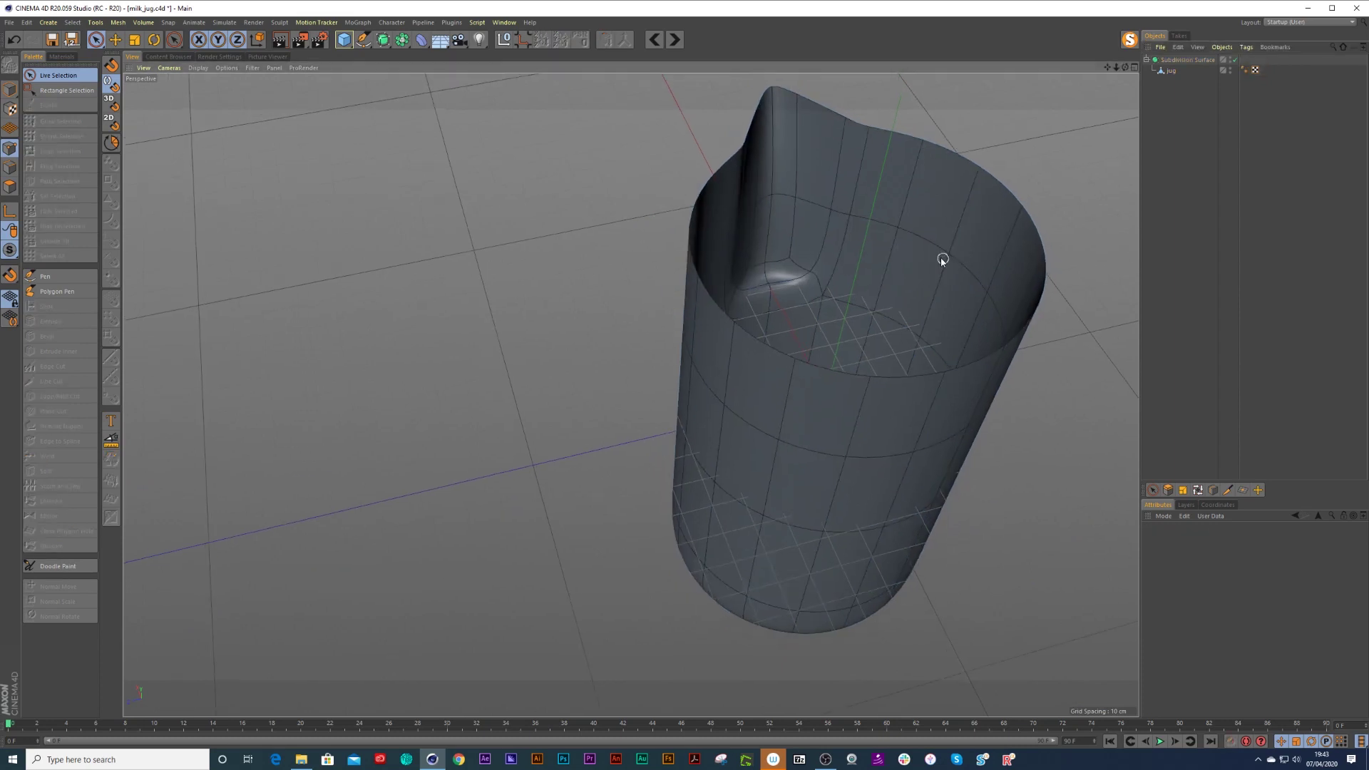
pyautogui.keyDown('alt'); pyautogui.moveTo(879, 260); pyautogui.dragTo(810, 320, button='middle'); pyautogui.keyUp('alt')
pyautogui.keyDown('alt'); pyautogui.moveTo(810, 324); pyautogui.dragTo(814, 309, button='right'); pyautogui.keyUp('alt')
# In polygon mode with the Subdivision Surface off, extrude all the jug's polygons by about -1.4 cm with caps.
pyautogui.click(1171, 71)
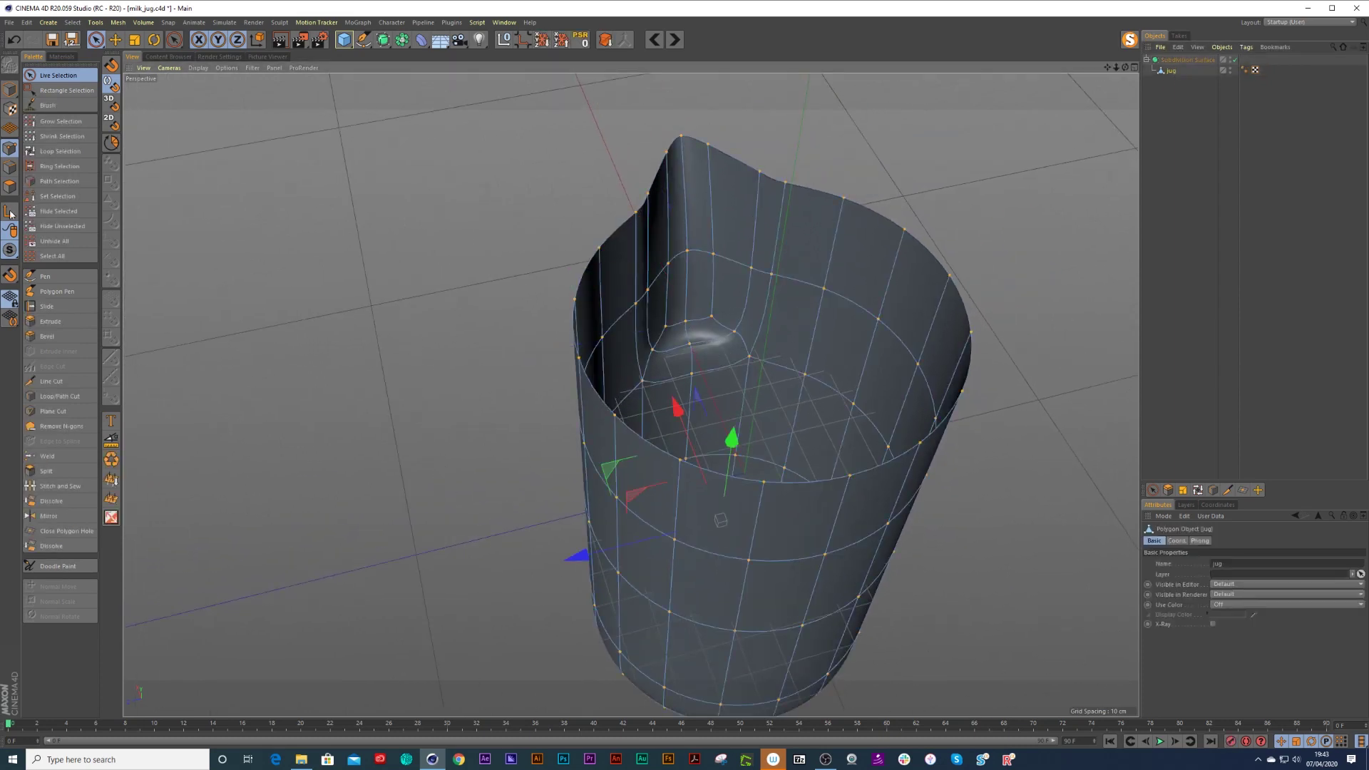
pyautogui.click(10, 187)
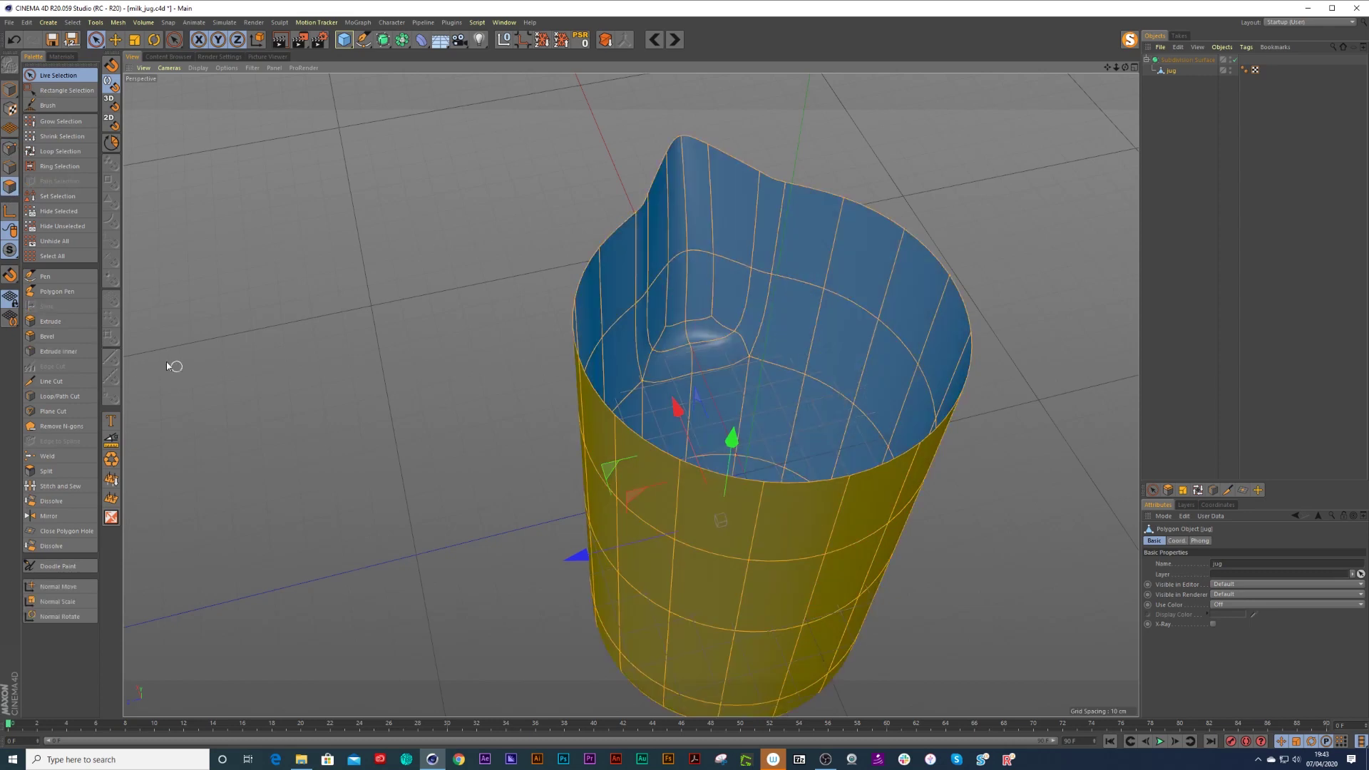
pyautogui.click(60, 322)
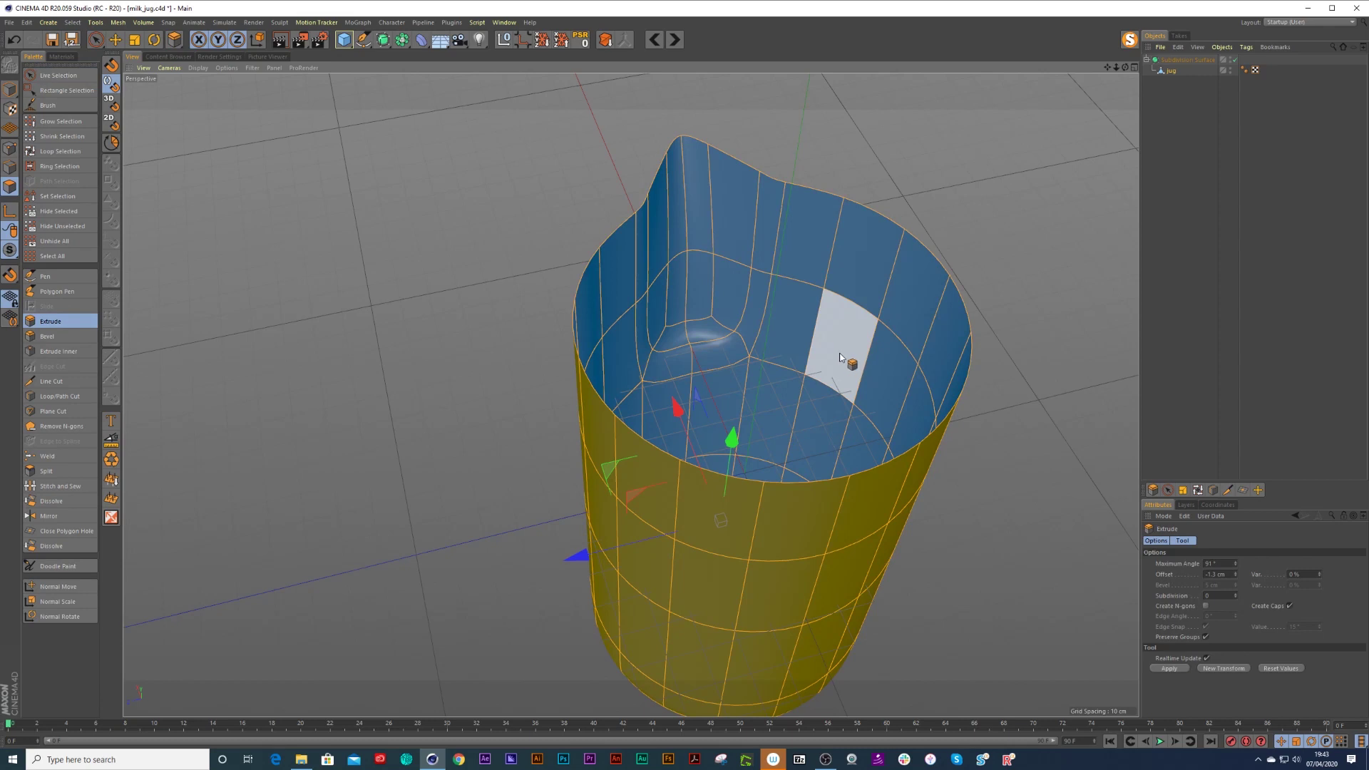
pyautogui.moveTo(842, 357); pyautogui.dragTo(834, 355)
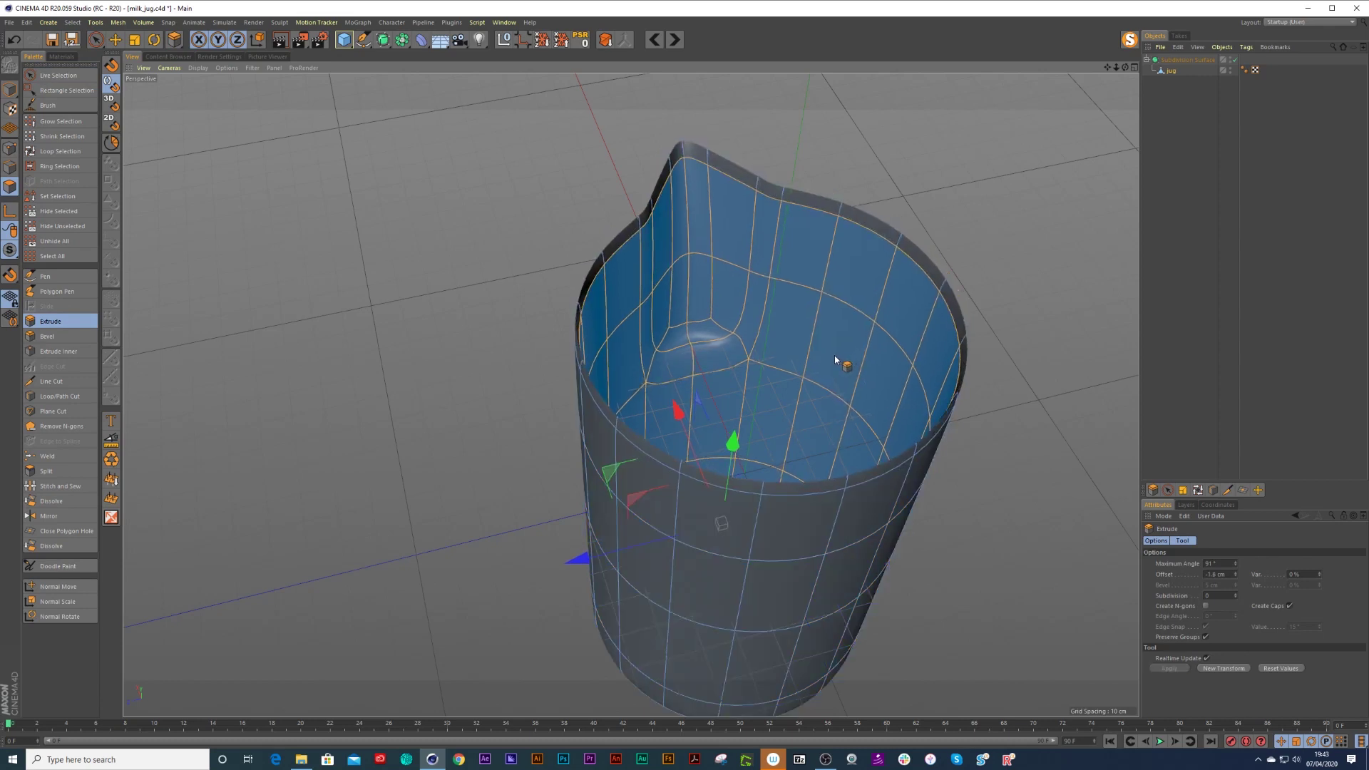
pyautogui.hotkey('ctrl', 'z')
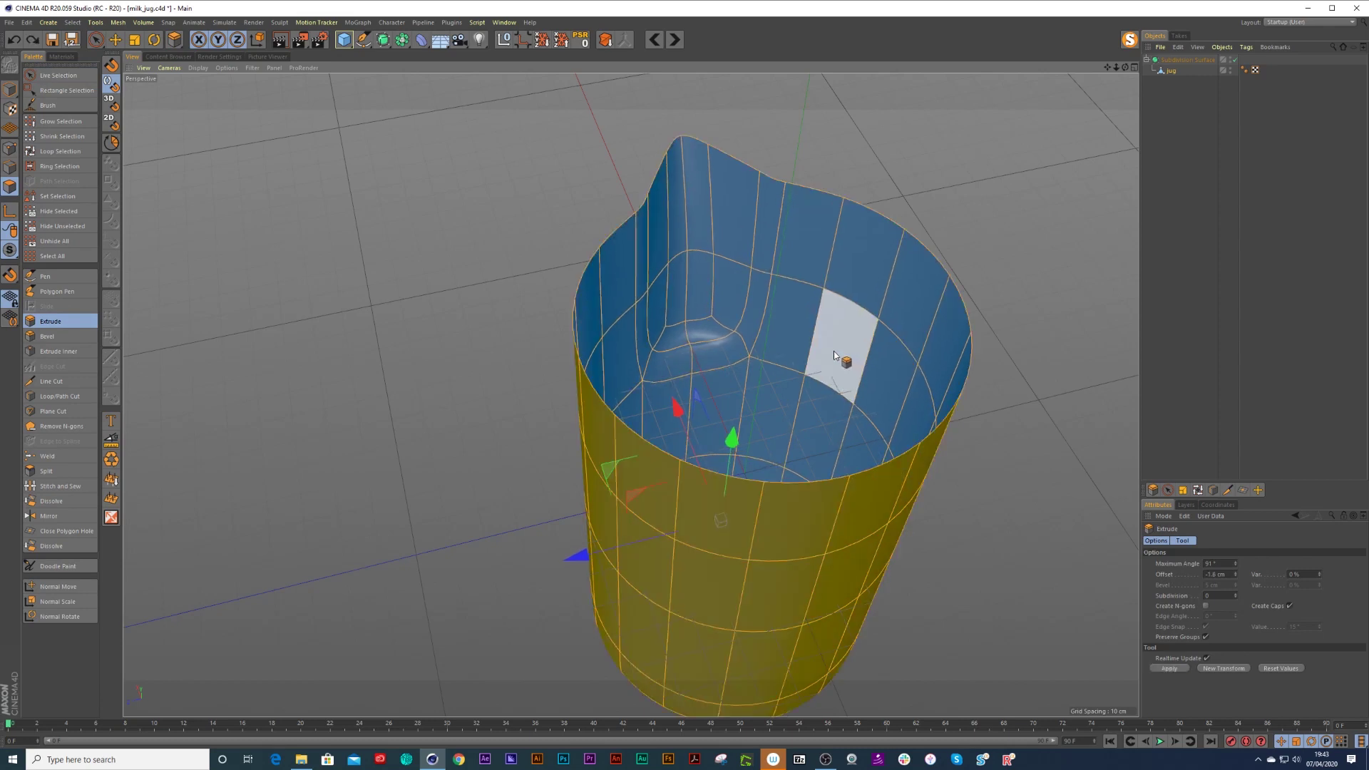
pyautogui.press('q')
pyautogui.click(789, 362)
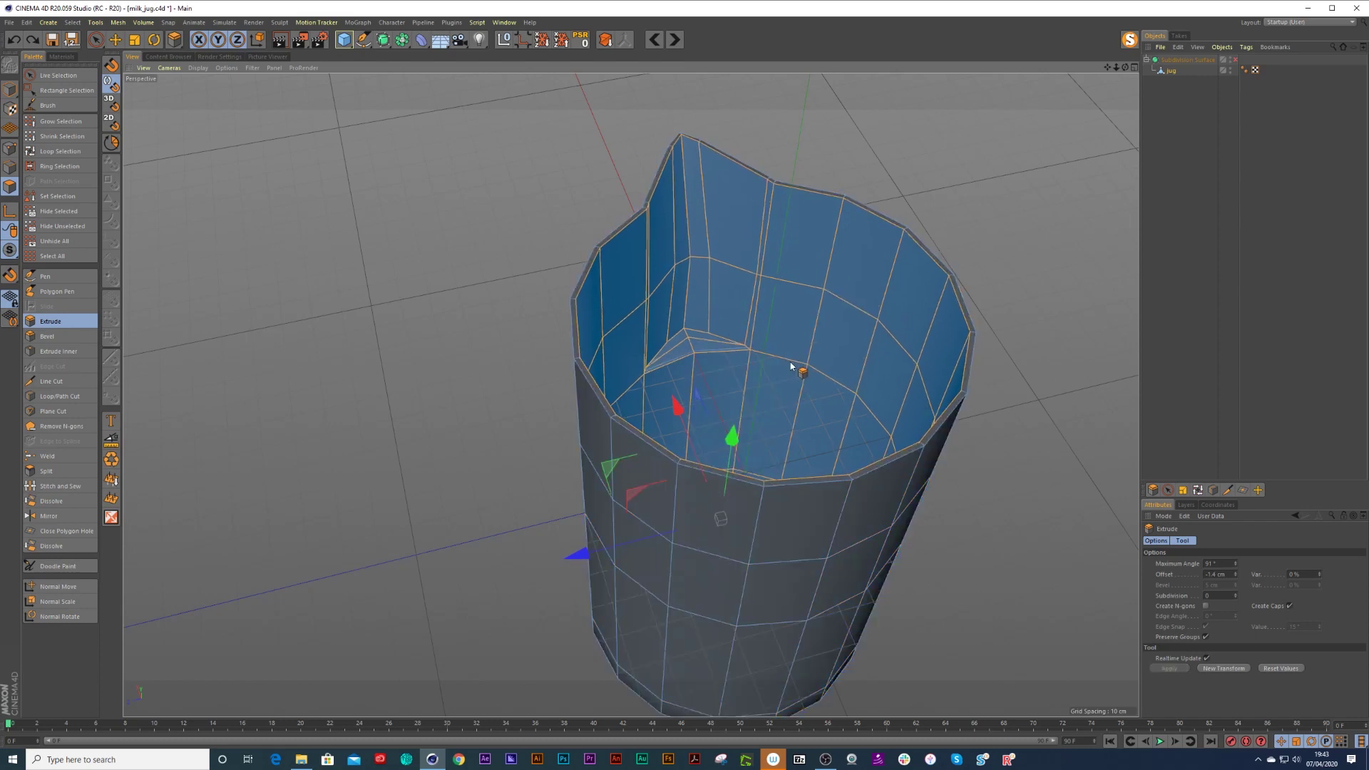
pyautogui.moveTo(789, 362); pyautogui.dragTo(790, 361)
# Deselect the jug and examine the thickened rim with the Subdivision Surface off and on.
pyautogui.scroll(2, 723, 402)
pyautogui.keyDown('alt'); pyautogui.moveTo(723, 402); pyautogui.dragTo(840, 381); pyautogui.keyUp('alt')
pyautogui.press('space')
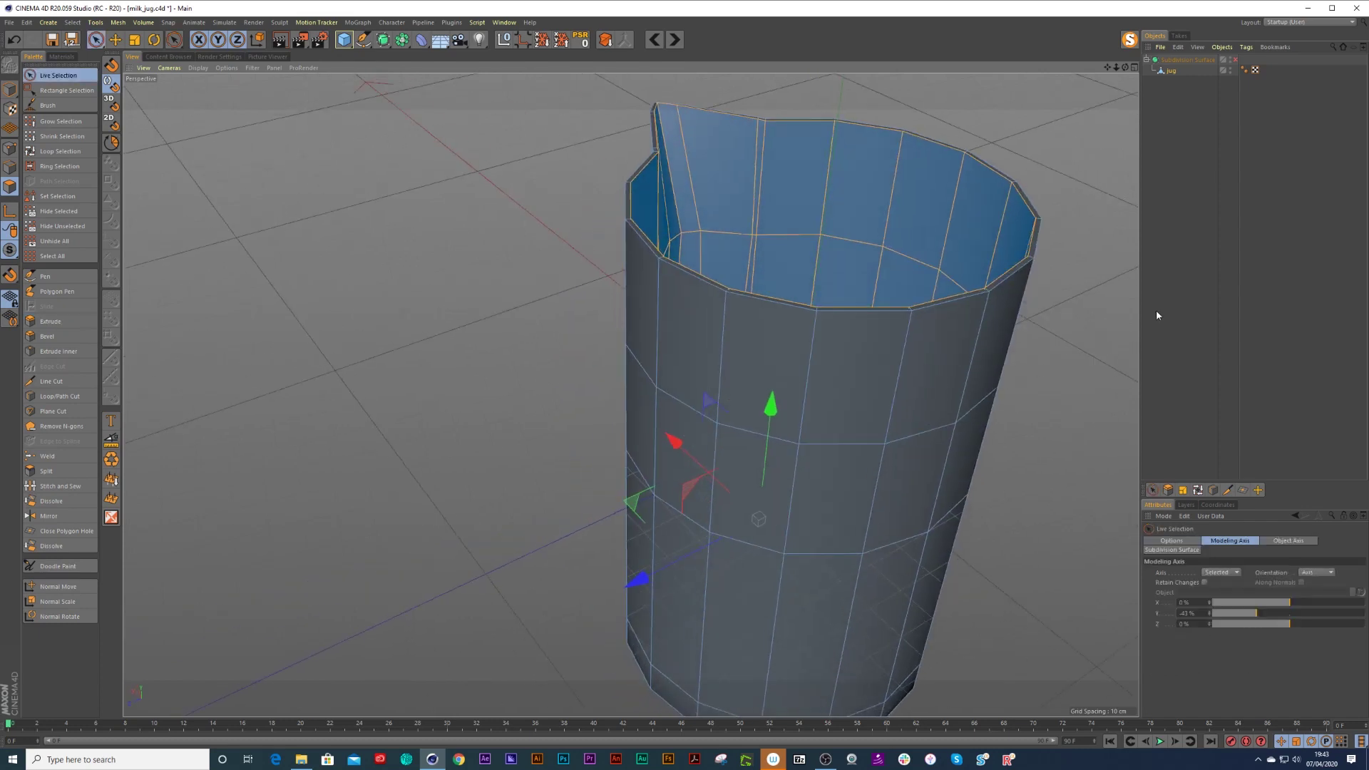
pyautogui.click(1156, 317)
pyautogui.scroll(-1, 830, 322)
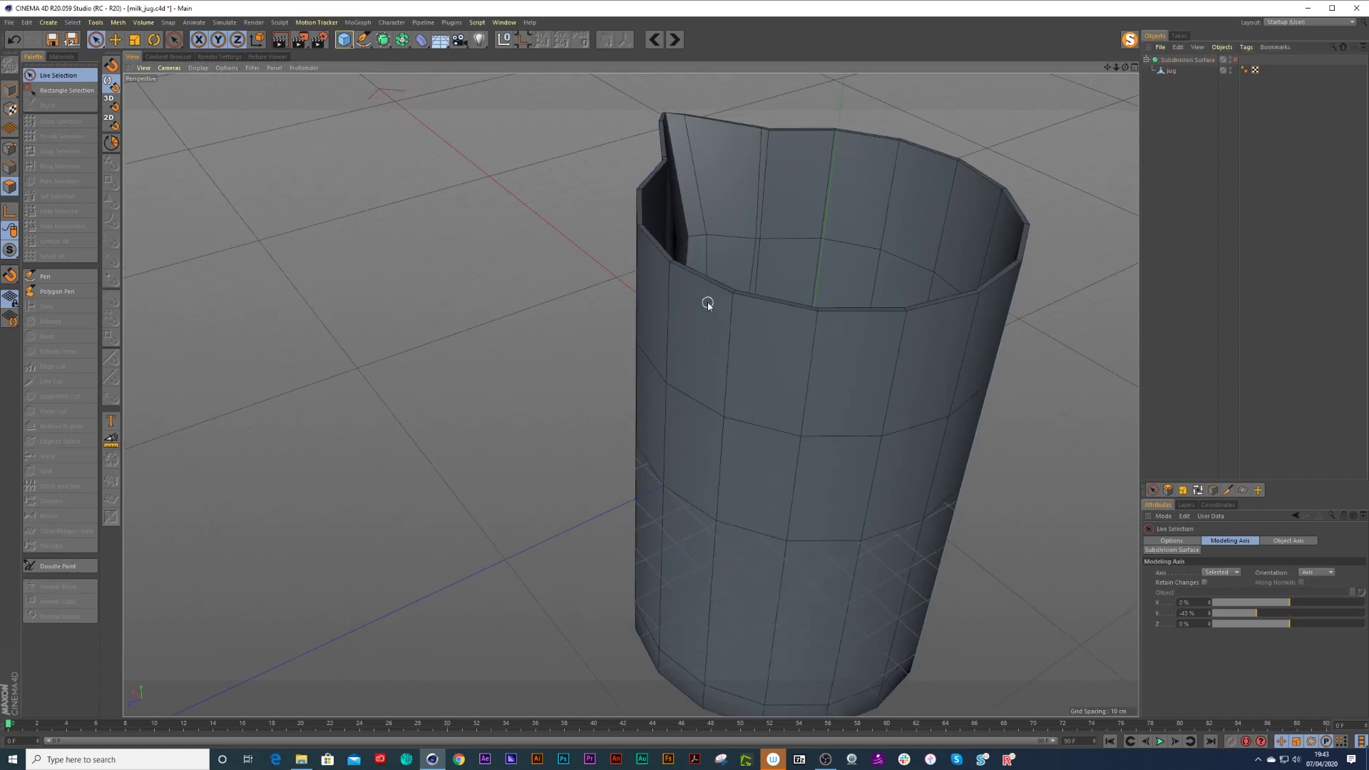
pyautogui.scroll(2, 769, 291)
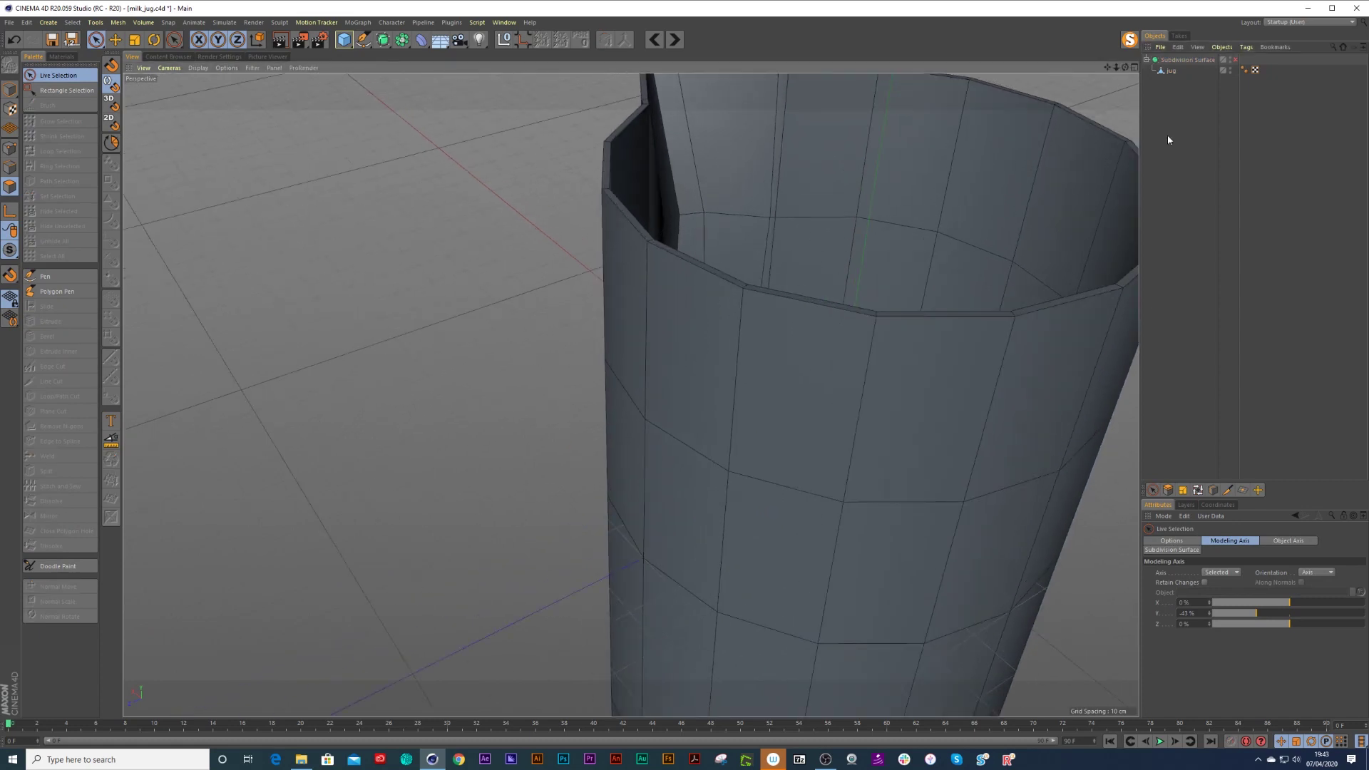
pyautogui.click(1235, 60)
pyautogui.scroll(3, 674, 278)
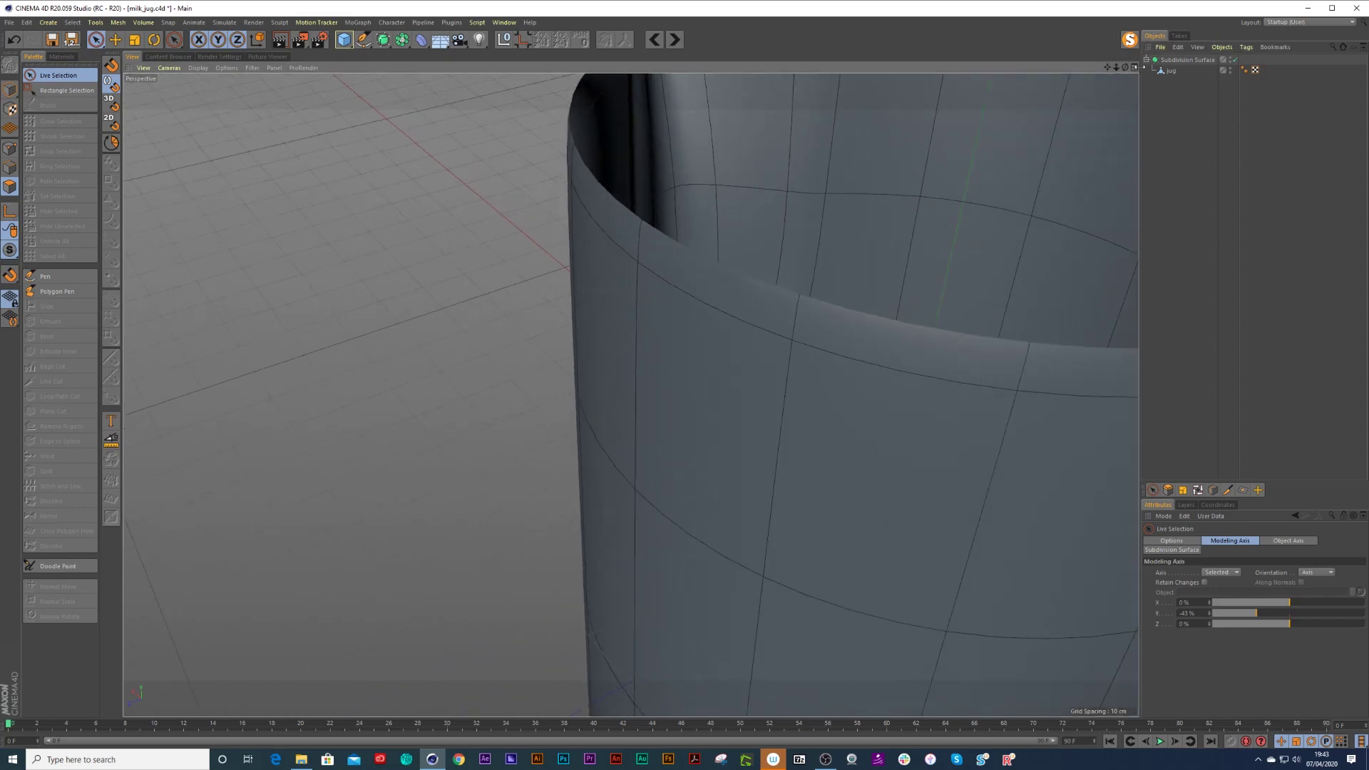
# Add a loop cut around the jug's outer wall just below the rim, at an offset of about 97.6%.
pyautogui.click(1172, 71)
pyautogui.click(61, 397)
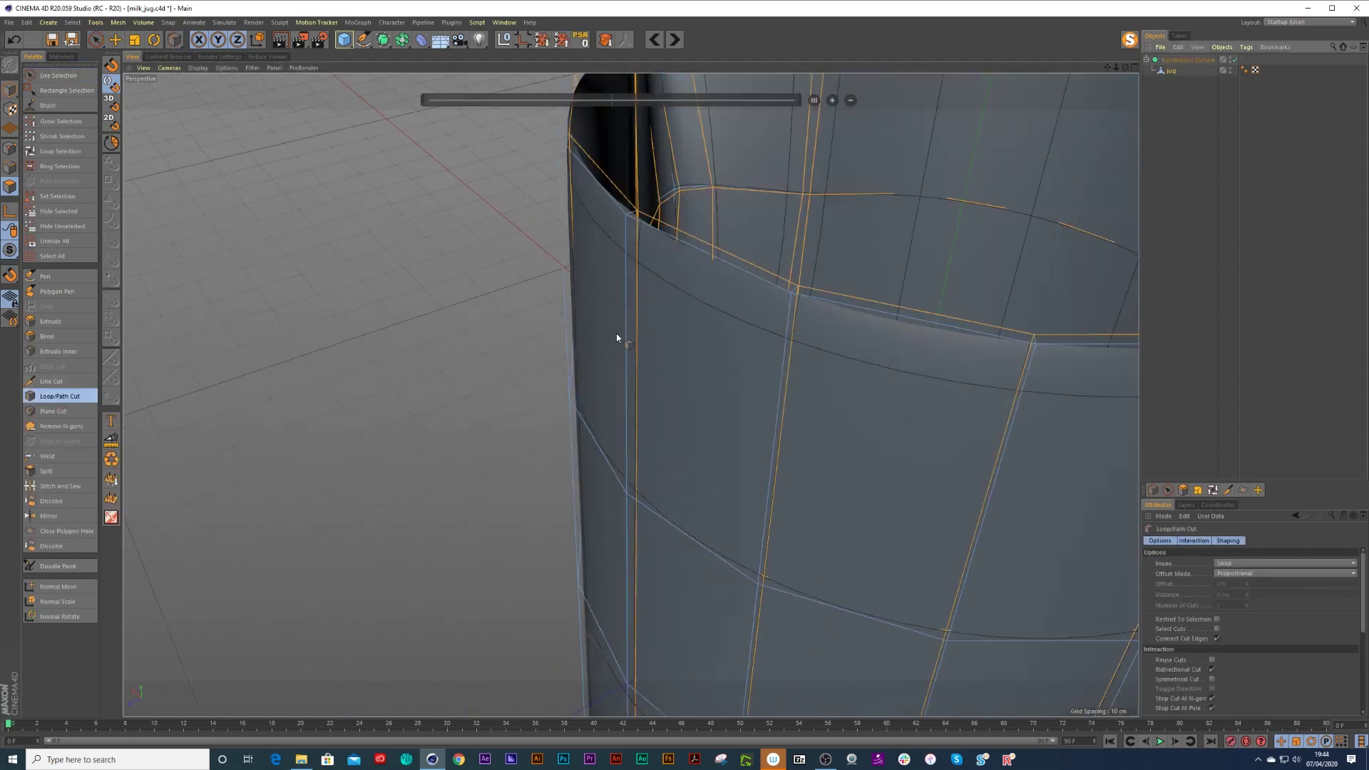
pyautogui.keyDown('alt'); pyautogui.moveTo(644, 234); pyautogui.dragTo(684, 214); pyautogui.keyUp('alt')
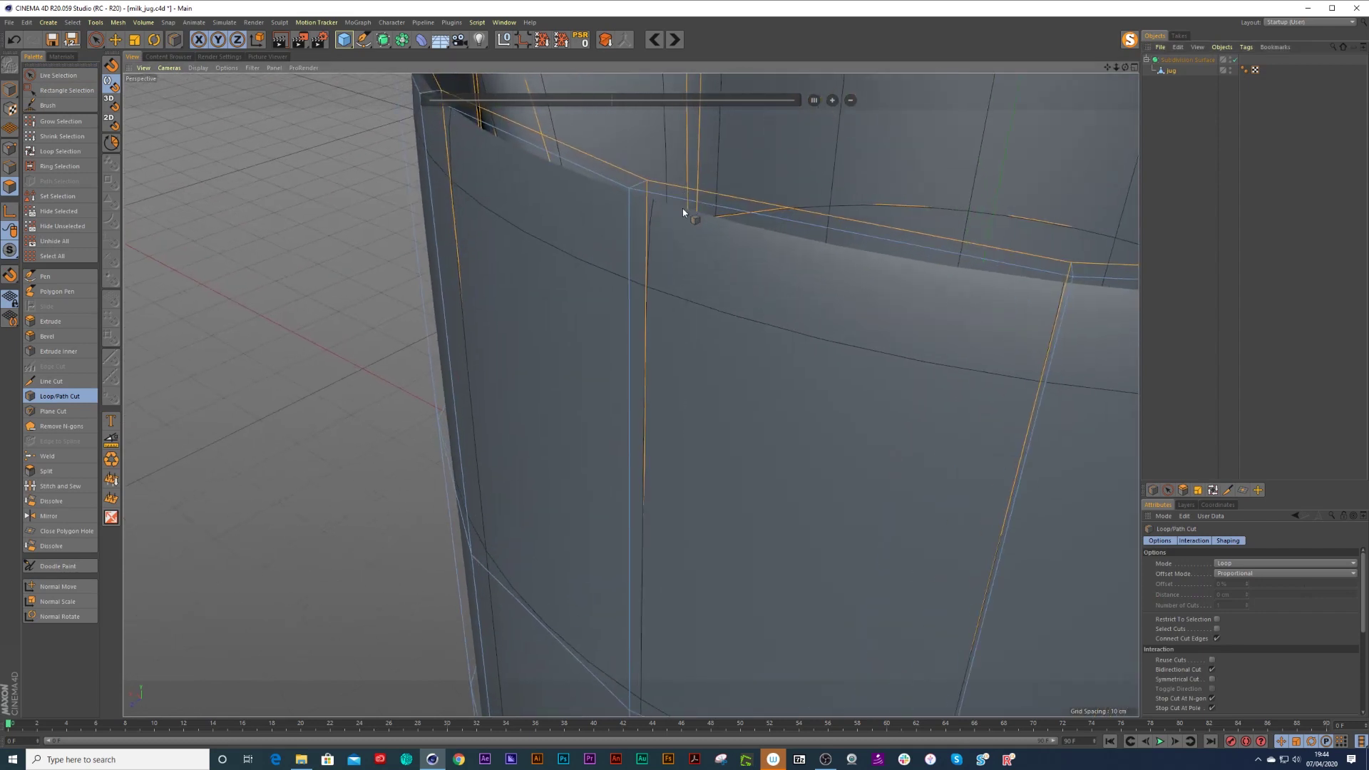
pyautogui.click(631, 211)
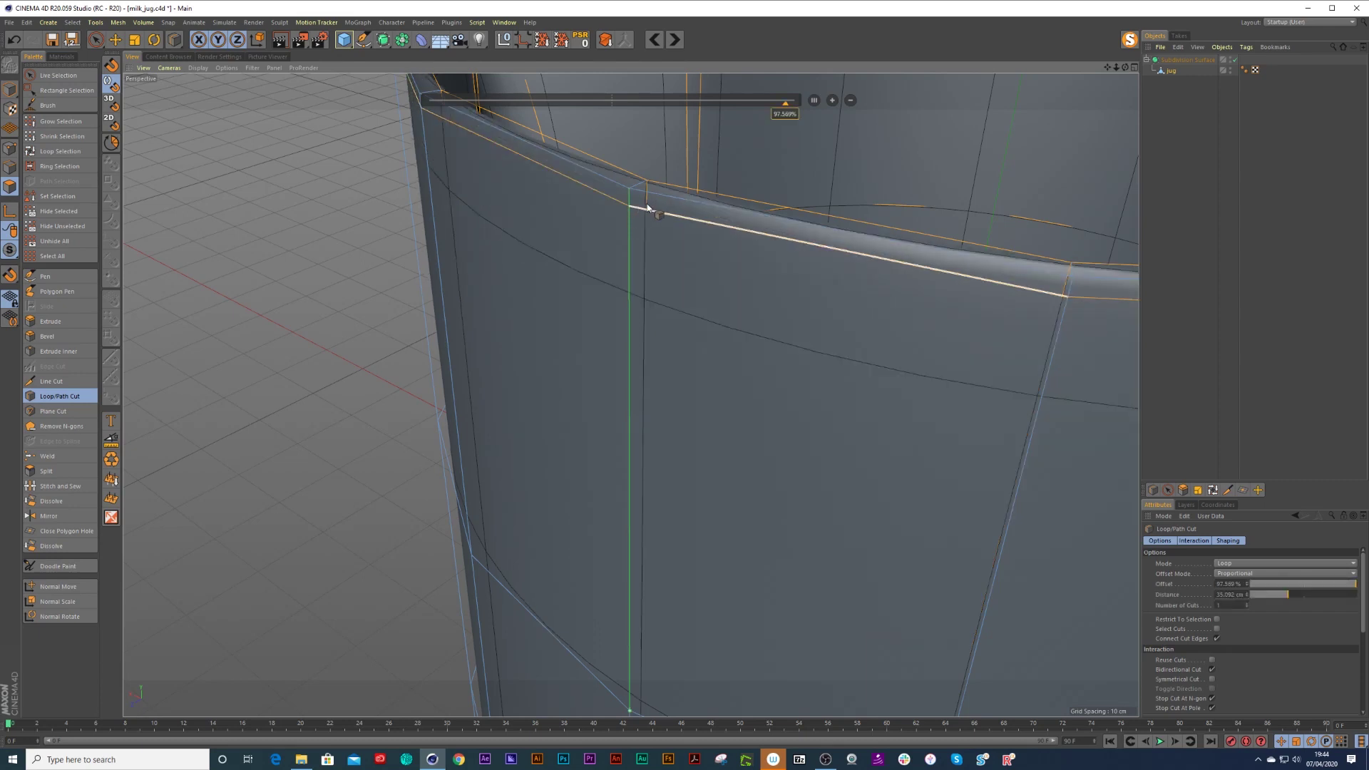
# With the Subdivision Surface off, add a loop cut around the jug's inner wall just below the rim.
pyautogui.keyDown('alt'); pyautogui.moveTo(648, 208); pyautogui.dragTo(474, 208); pyautogui.keyUp('alt')
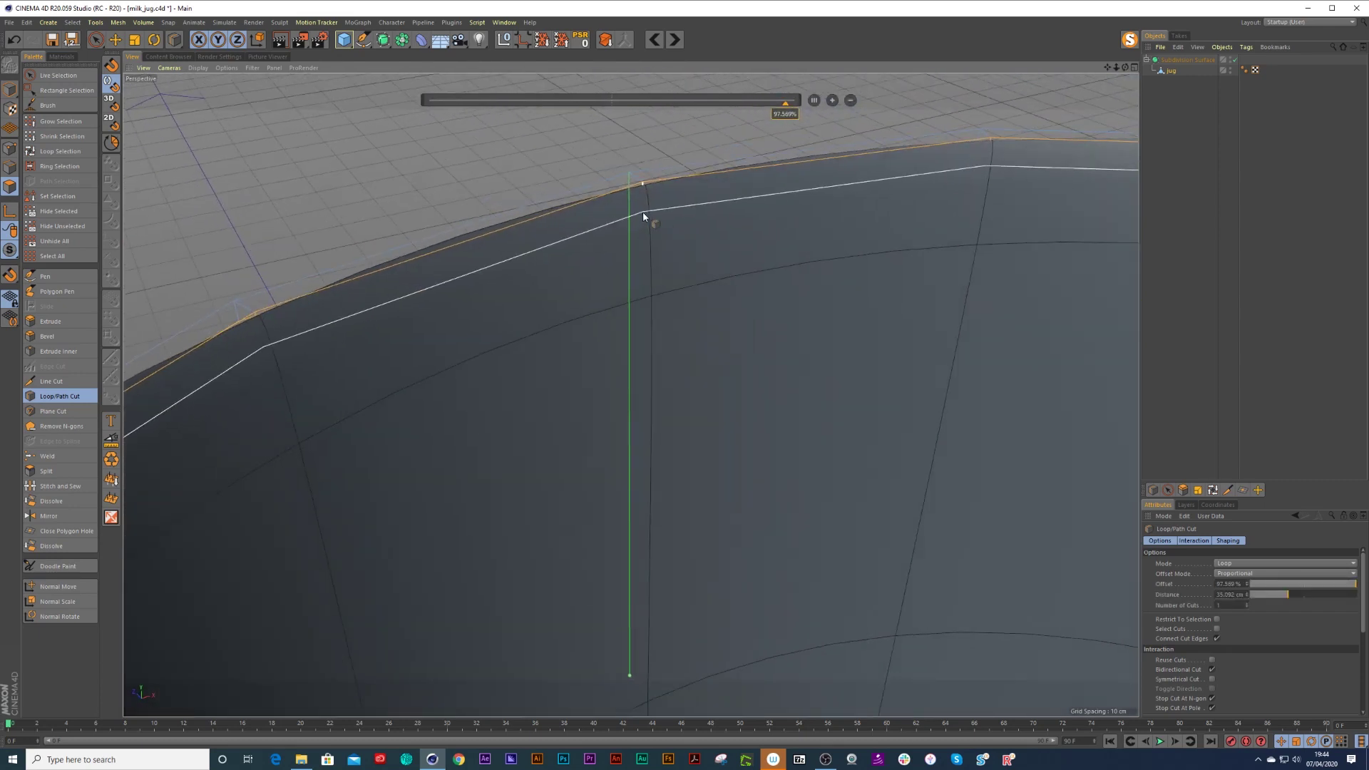
pyautogui.press('q')
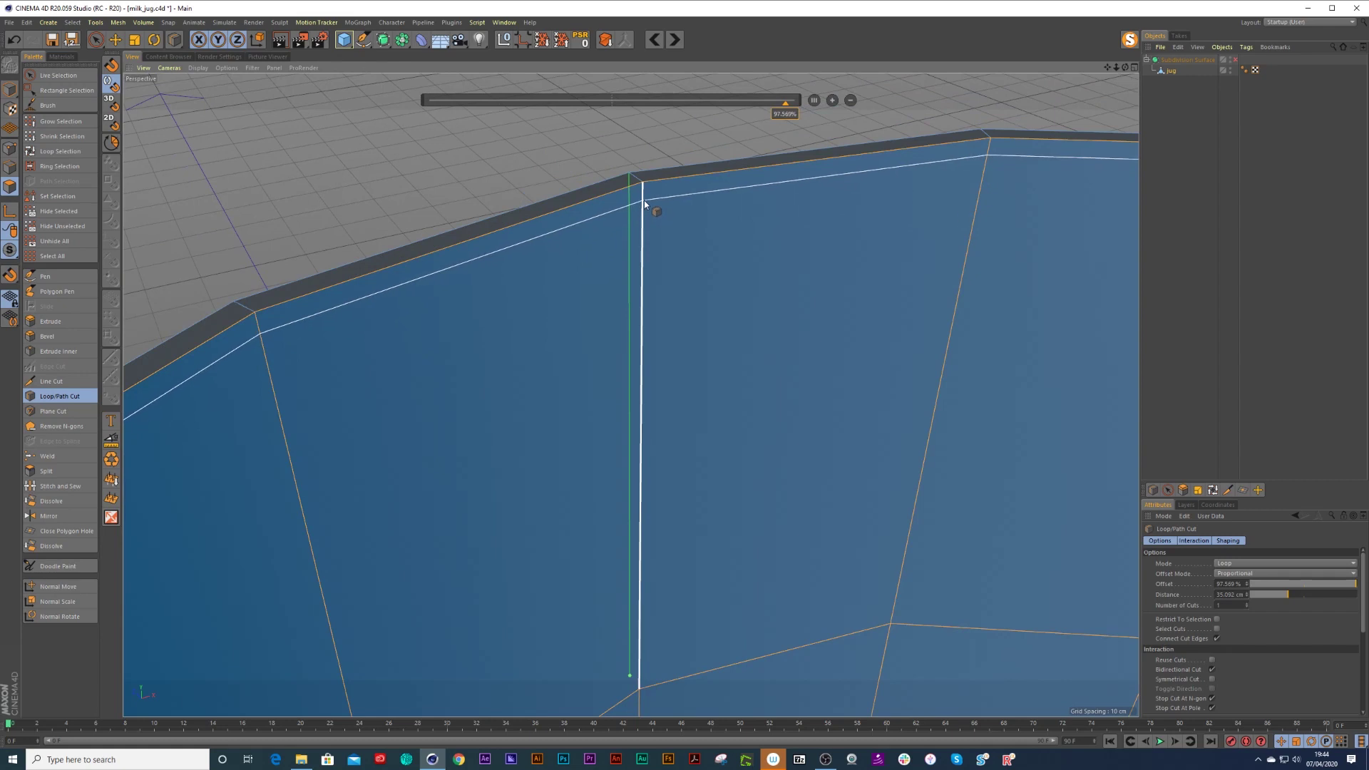
pyautogui.click(644, 199)
pyautogui.keyDown('alt'); pyautogui.moveTo(644, 200); pyautogui.dragTo(736, 206); pyautogui.keyUp('alt')
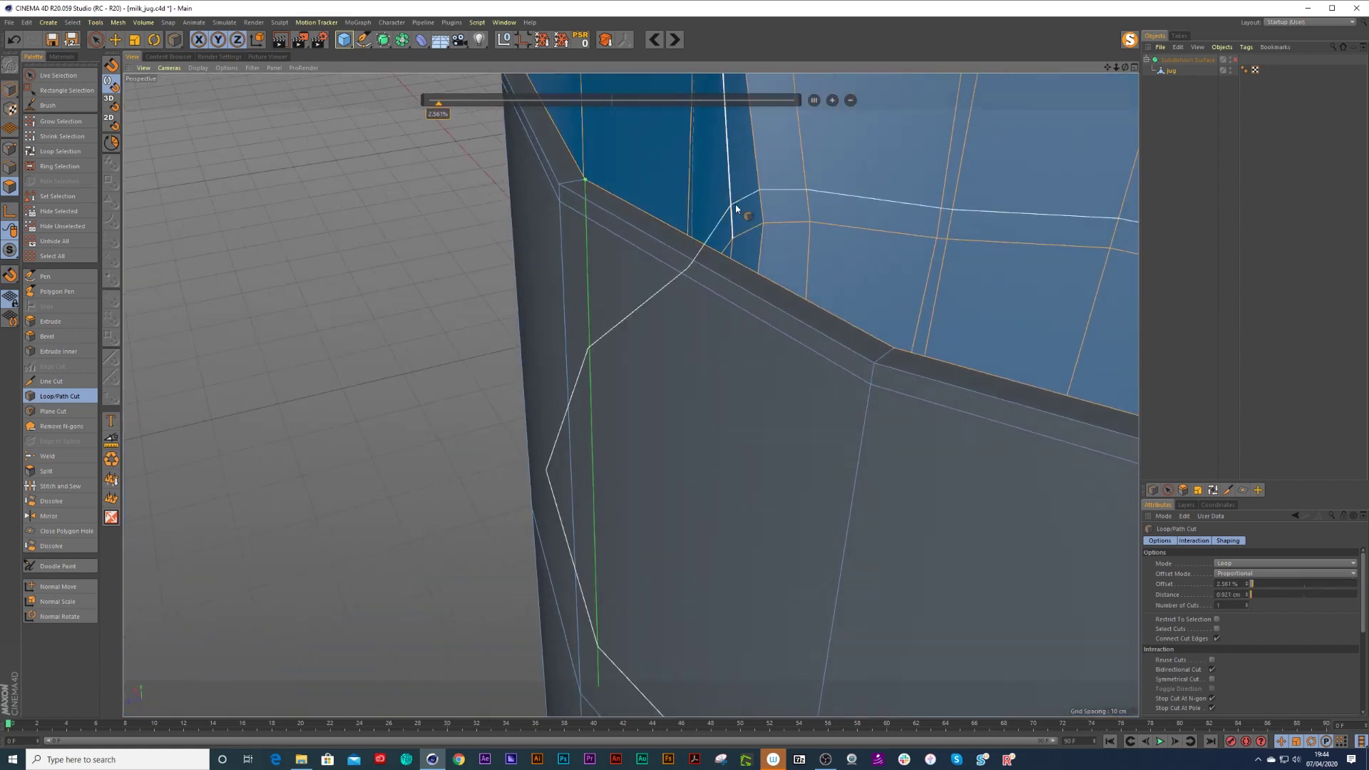
# Turn on the Subdivision Surface and add a loop cut along the middle of the rim's top face.
pyautogui.press('q')
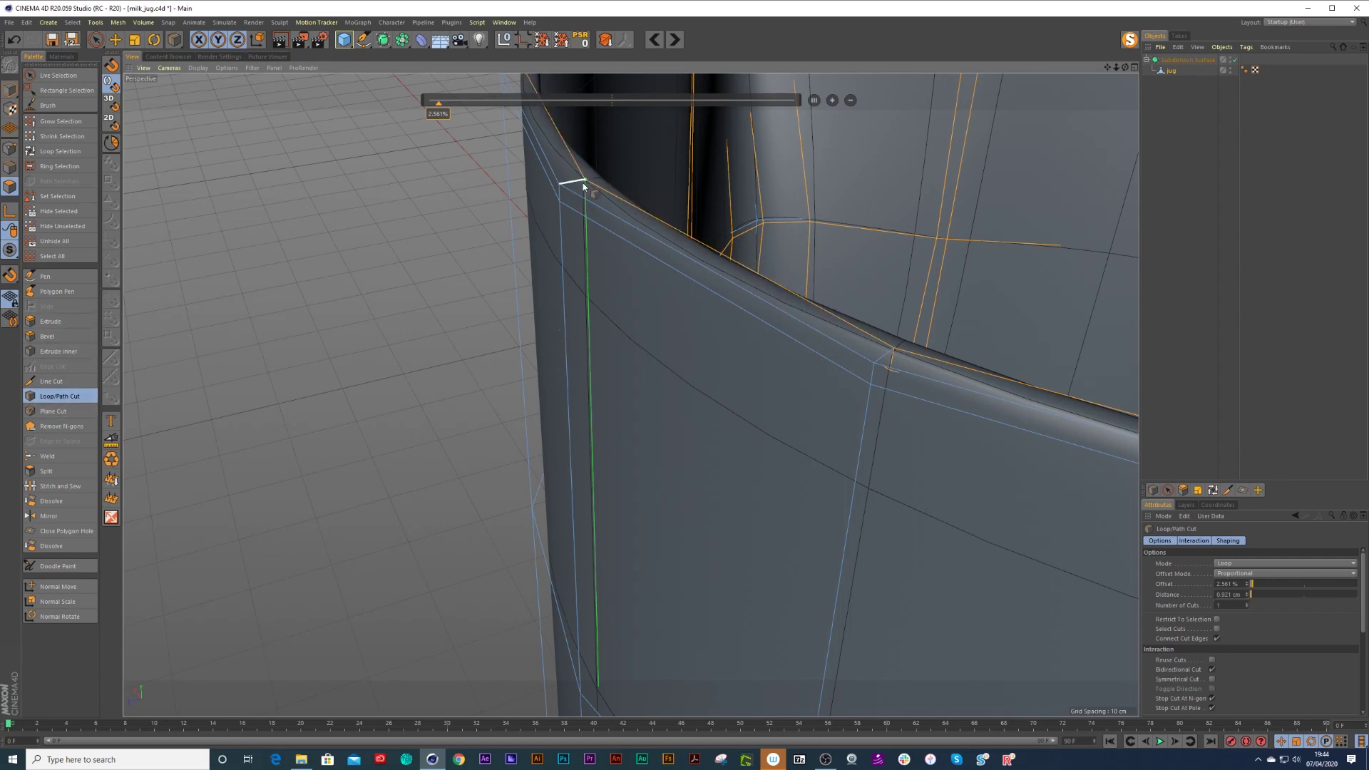
pyautogui.scroll(3, 588, 180)
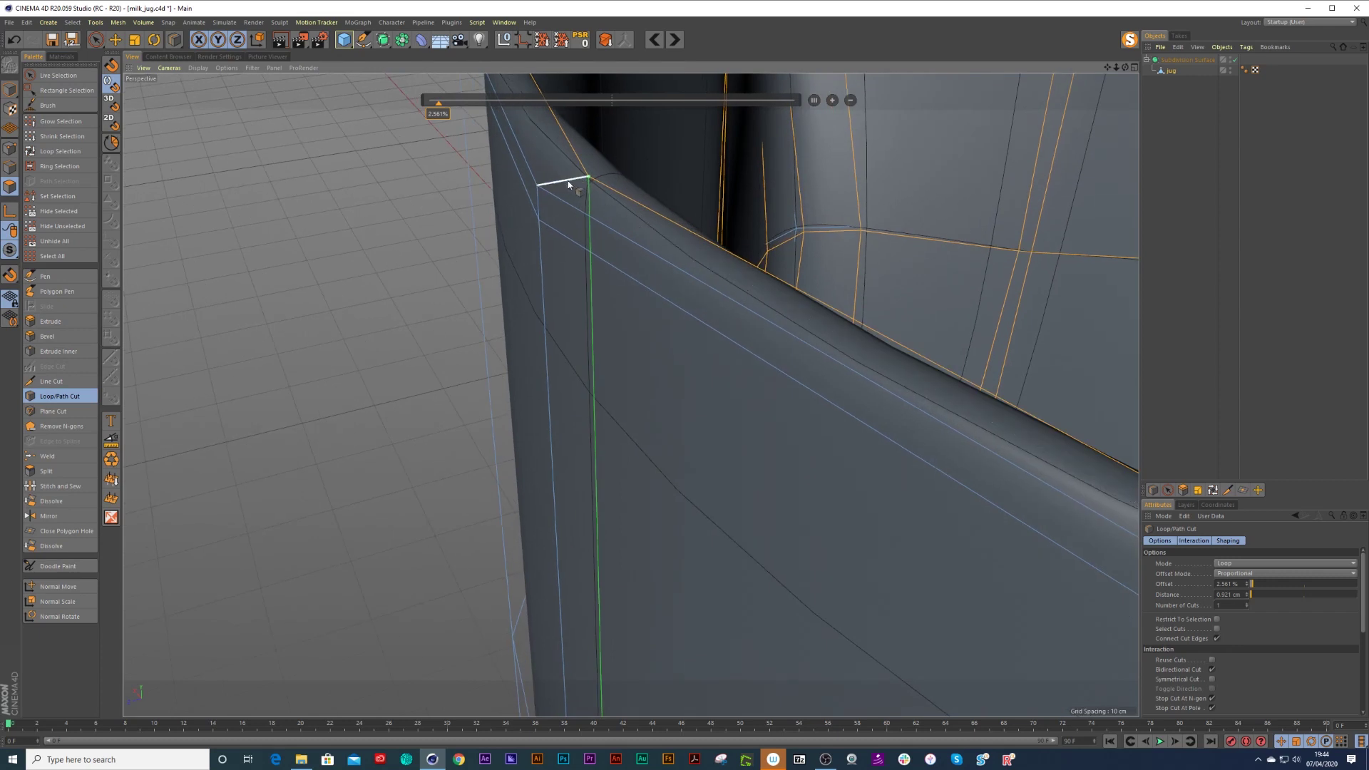
pyautogui.click(563, 184)
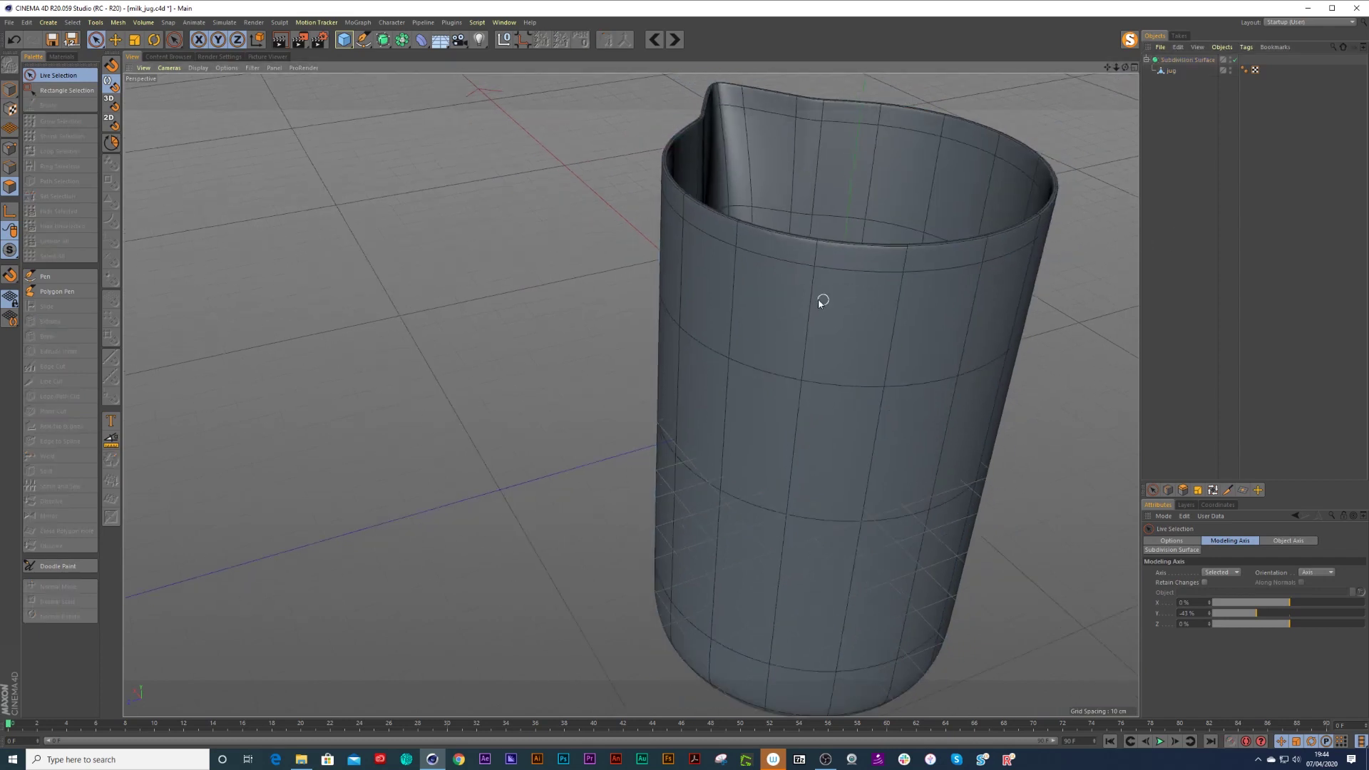
# Examine the rim's edge loops and rounded edge up close with the Subdivision Surface off and on.
pyautogui.keyDown('alt'); pyautogui.moveTo(822, 301); pyautogui.dragTo(673, 321); pyautogui.keyUp('alt')
pyautogui.keyDown('alt'); pyautogui.moveTo(673, 320); pyautogui.dragTo(774, 287, button='right'); pyautogui.keyUp('alt')
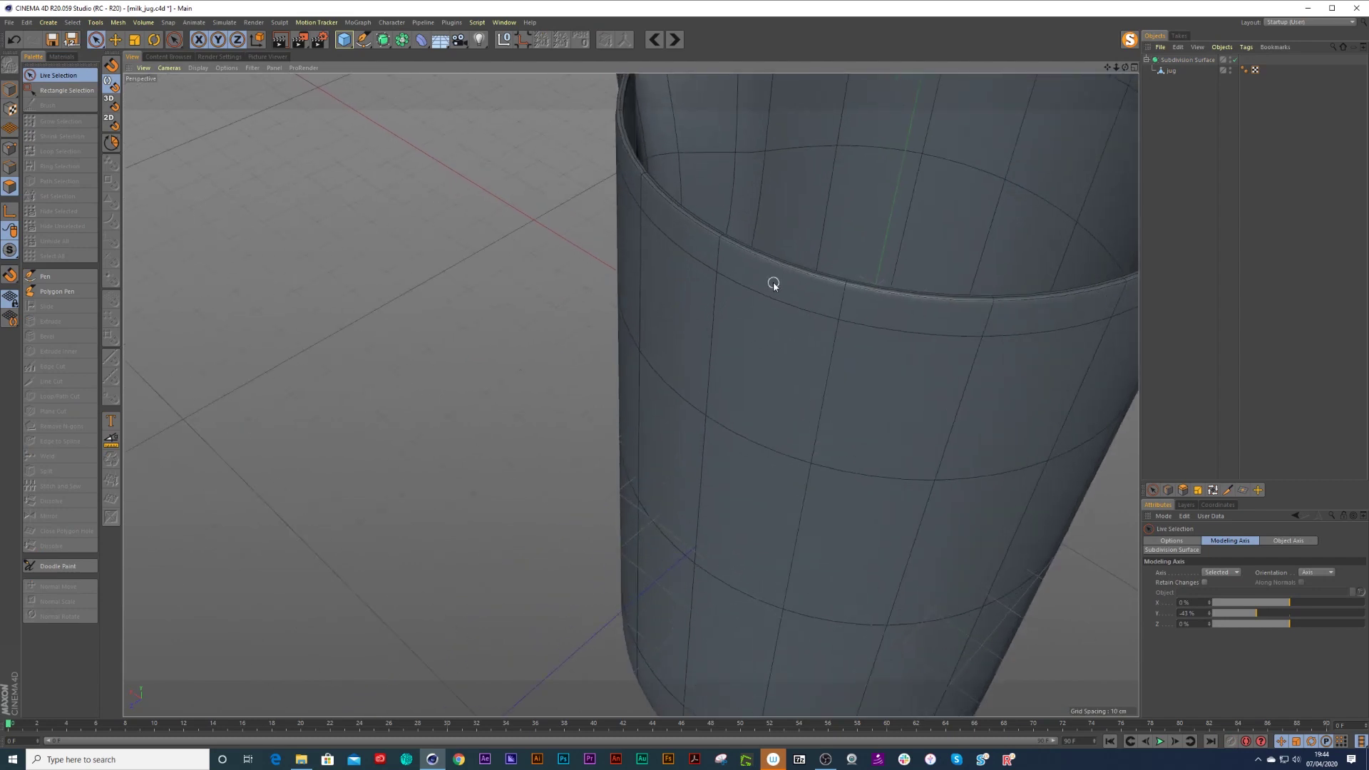
pyautogui.click(1173, 61)
pyautogui.press('q')
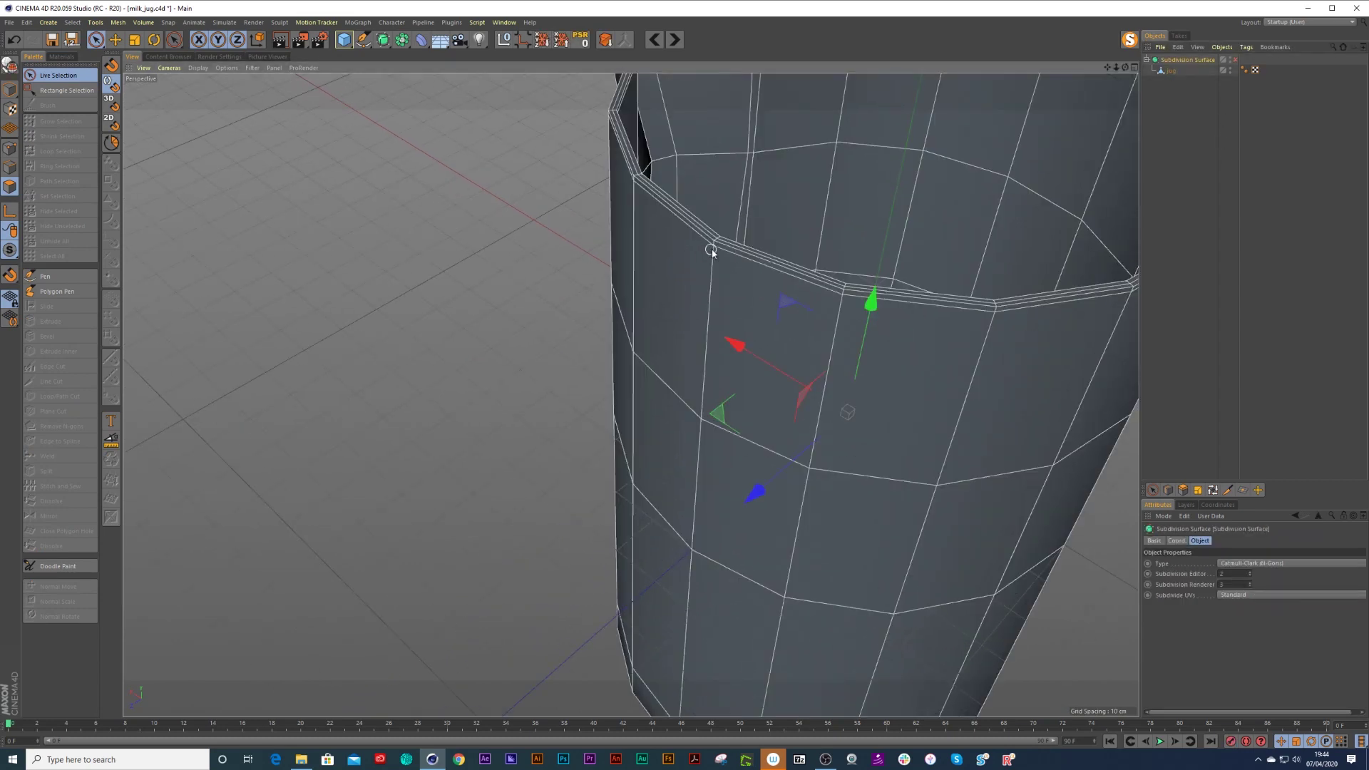
pyautogui.keyDown('alt'); pyautogui.moveTo(709, 250); pyautogui.dragTo(740, 229, button='right'); pyautogui.keyUp('alt')
pyautogui.keyDown('alt'); pyautogui.moveTo(739, 229); pyautogui.dragTo(734, 194); pyautogui.keyUp('alt')
pyautogui.keyDown('alt'); pyautogui.moveTo(751, 200); pyautogui.dragTo(738, 211, button='right'); pyautogui.keyUp('alt')
pyautogui.keyDown('alt'); pyautogui.moveTo(738, 211); pyautogui.dragTo(733, 413, button='middle'); pyautogui.keyUp('alt')
pyautogui.keyDown('alt'); pyautogui.moveTo(724, 370); pyautogui.dragTo(761, 342, button='right'); pyautogui.keyUp('alt')
pyautogui.keyDown('alt'); pyautogui.moveTo(696, 302); pyautogui.dragTo(834, 306); pyautogui.keyUp('alt')
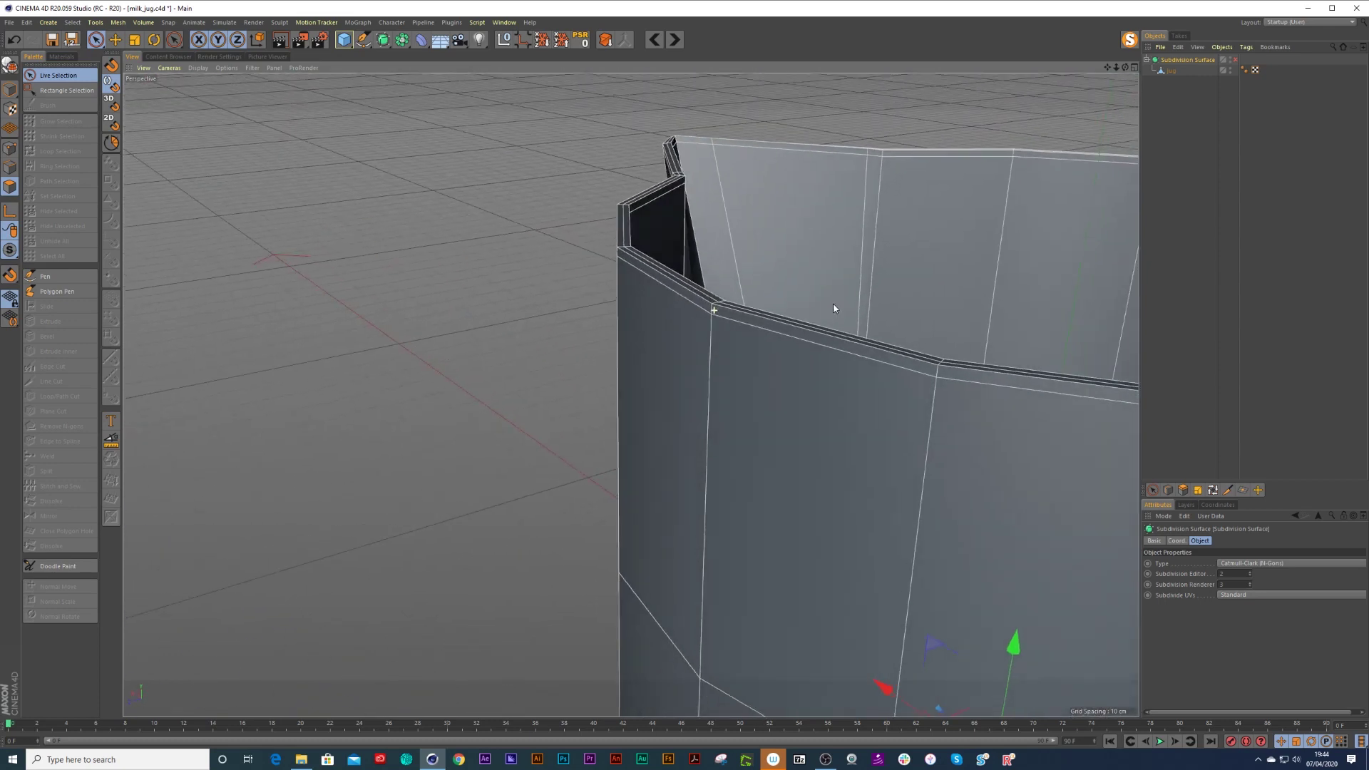
pyautogui.click(1234, 60)
pyautogui.keyDown('alt'); pyautogui.moveTo(723, 308); pyautogui.dragTo(722, 302); pyautogui.keyUp('alt')
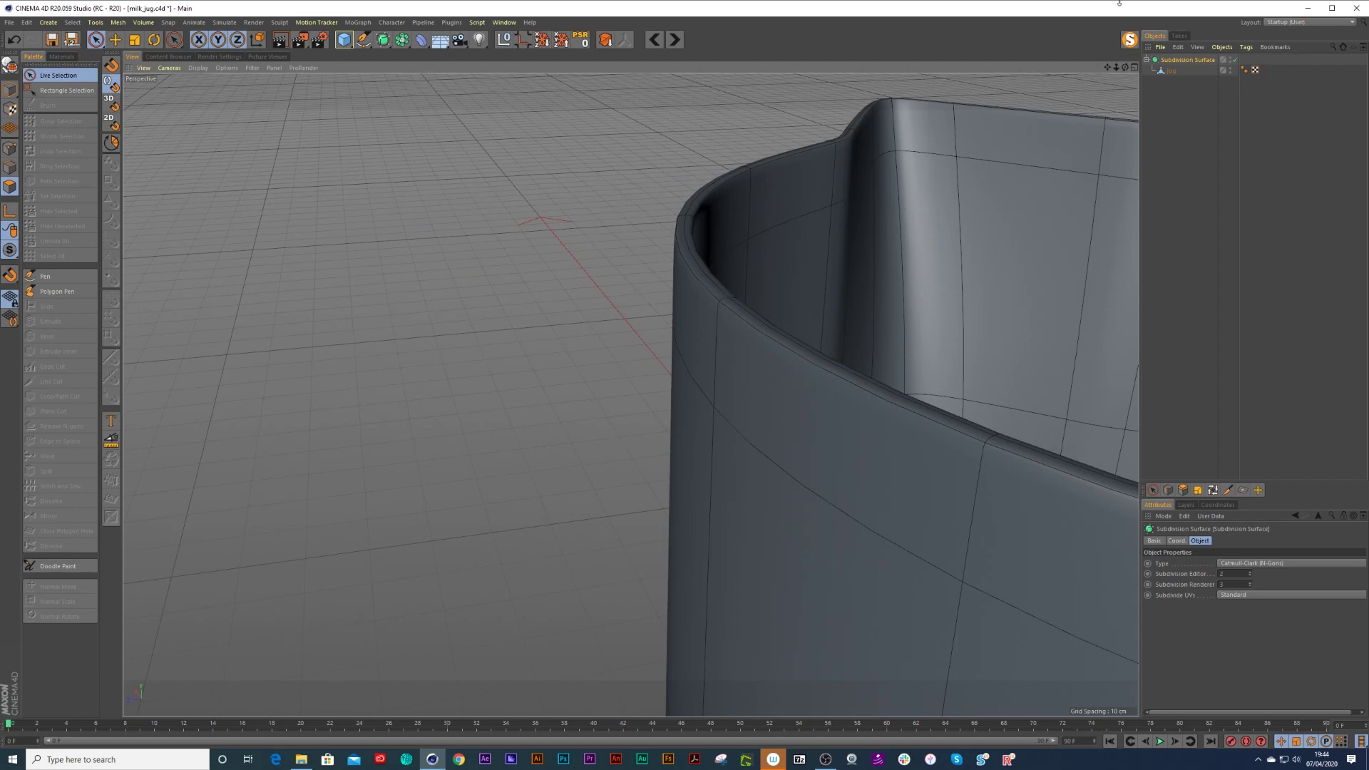
# Compare the whole jug from the side with the Subdivision Surface off and on.
pyautogui.click(1234, 60)
pyautogui.keyDown('alt'); pyautogui.moveTo(819, 250); pyautogui.dragTo(726, 337, button='right'); pyautogui.keyUp('alt')
pyautogui.keyDown('alt'); pyautogui.moveTo(812, 342); pyautogui.dragTo(914, 330); pyautogui.keyUp('alt')
pyautogui.keyDown('alt'); pyautogui.moveTo(868, 324); pyautogui.dragTo(841, 326, button='right'); pyautogui.keyUp('alt')
pyautogui.keyDown('alt'); pyautogui.moveTo(841, 326); pyautogui.dragTo(798, 294, button='middle'); pyautogui.keyUp('alt')
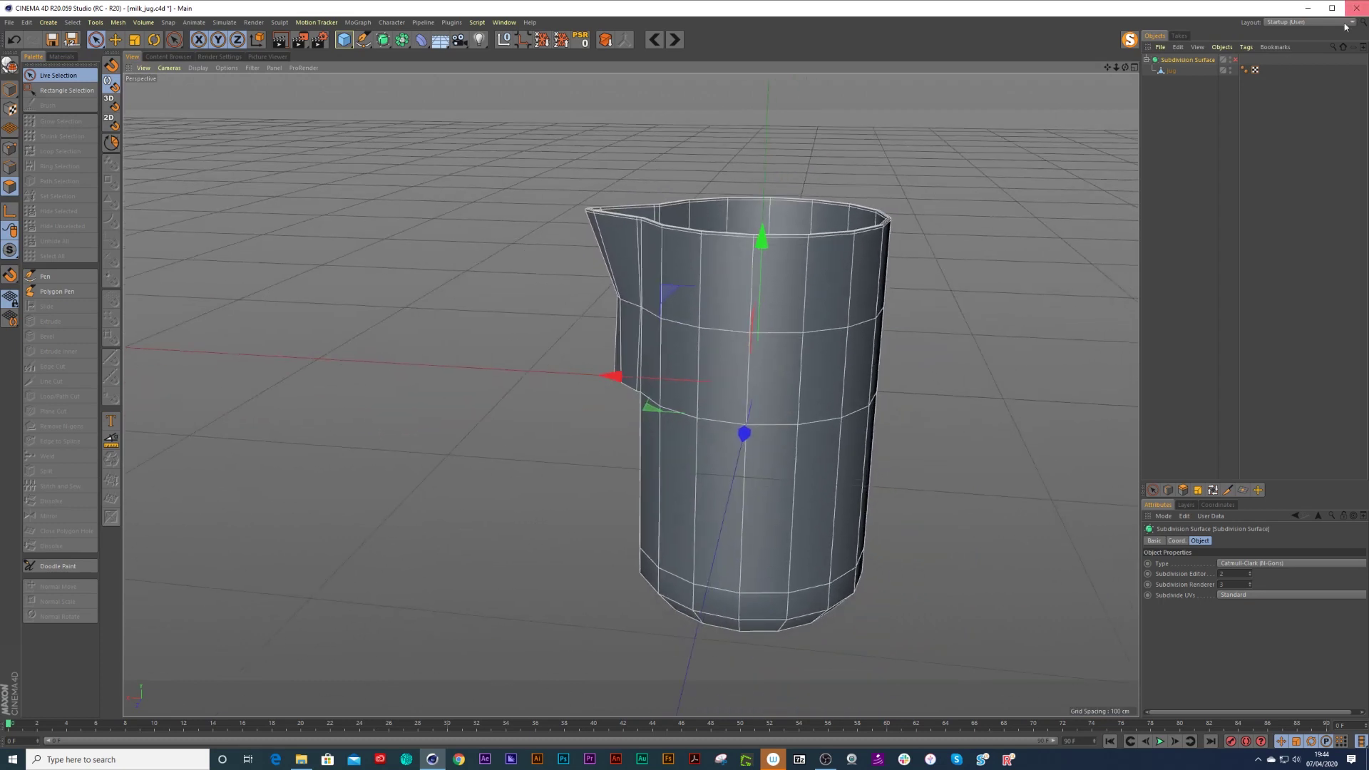
pyautogui.click(1233, 60)
pyautogui.keyDown('alt'); pyautogui.moveTo(853, 266); pyautogui.dragTo(1023, 157); pyautogui.keyUp('alt')
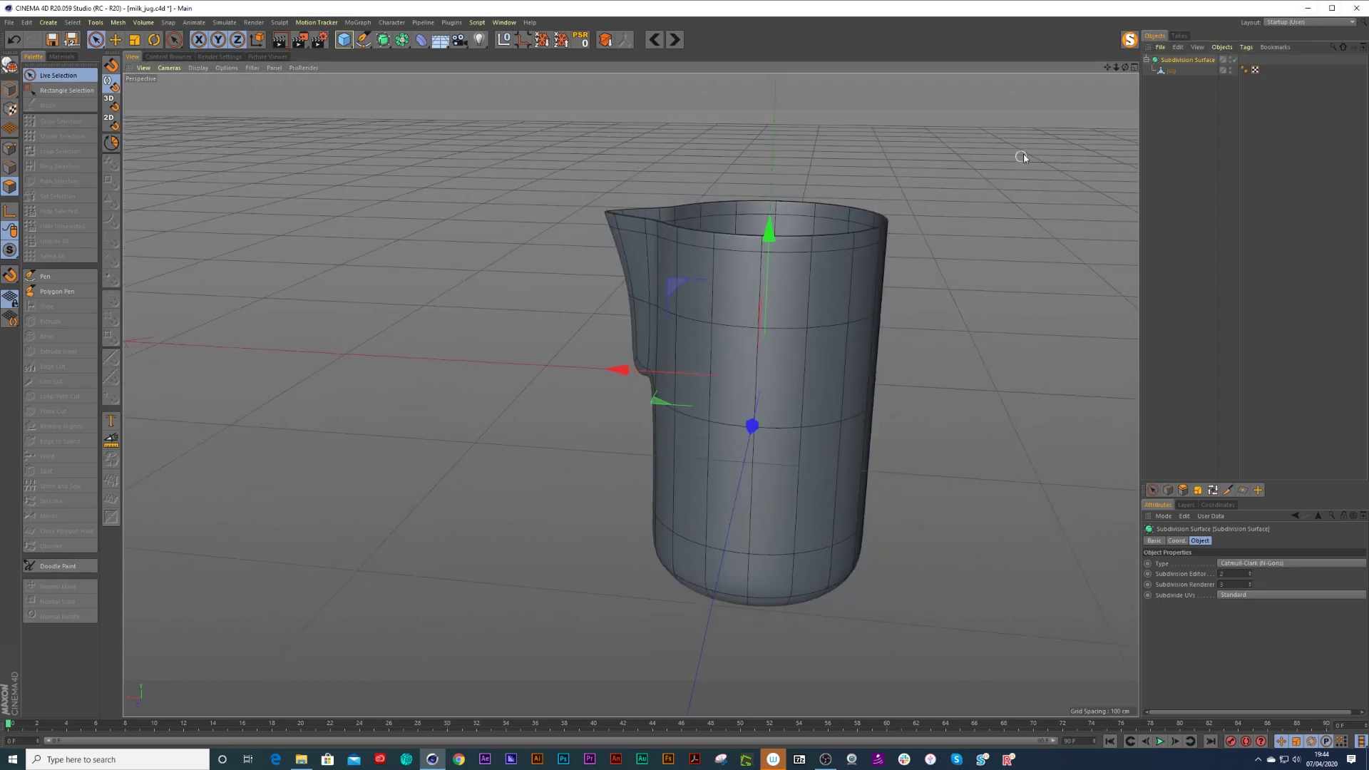
# In the Front view, draw a six-point angular handle spline with the Pen beside the jug's back wall, with short downward ends near the wall.
pyautogui.click(1134, 68)
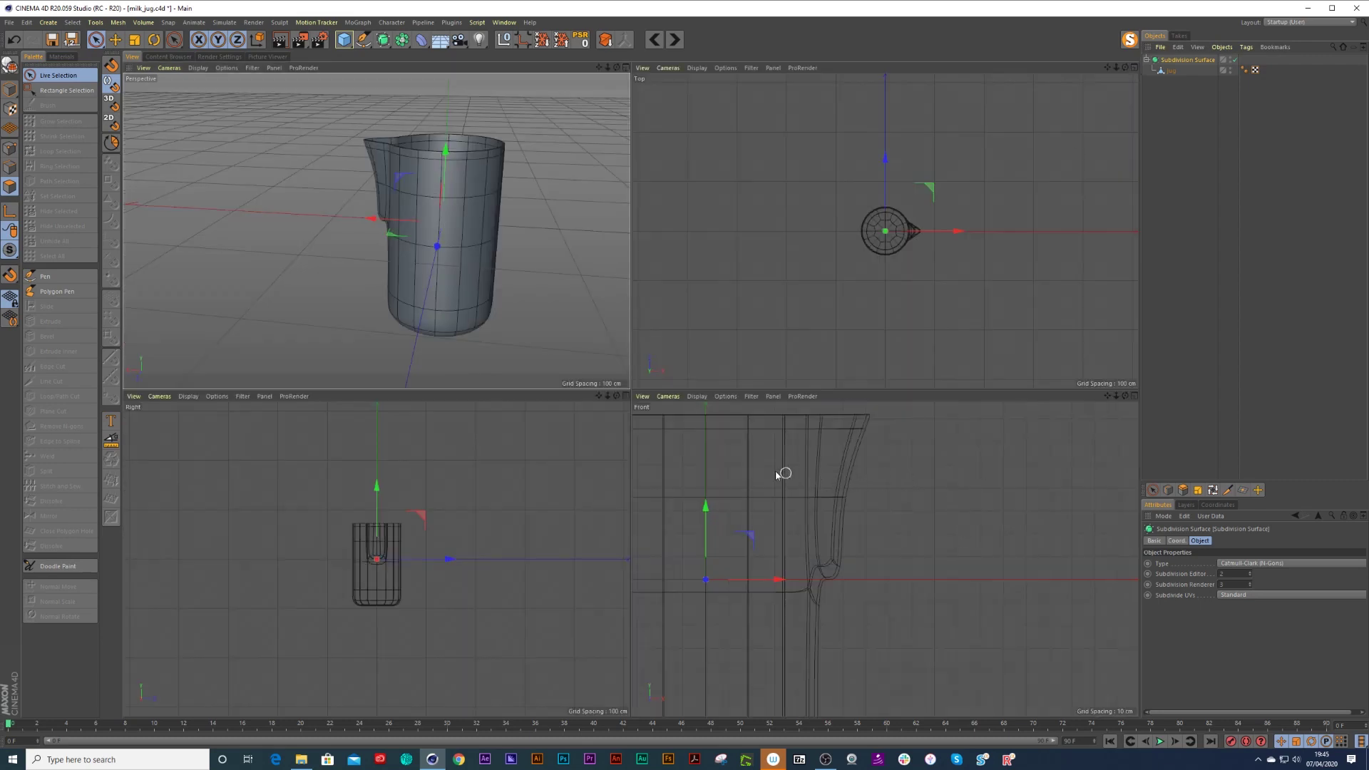
pyautogui.scroll(-4, 763, 473)
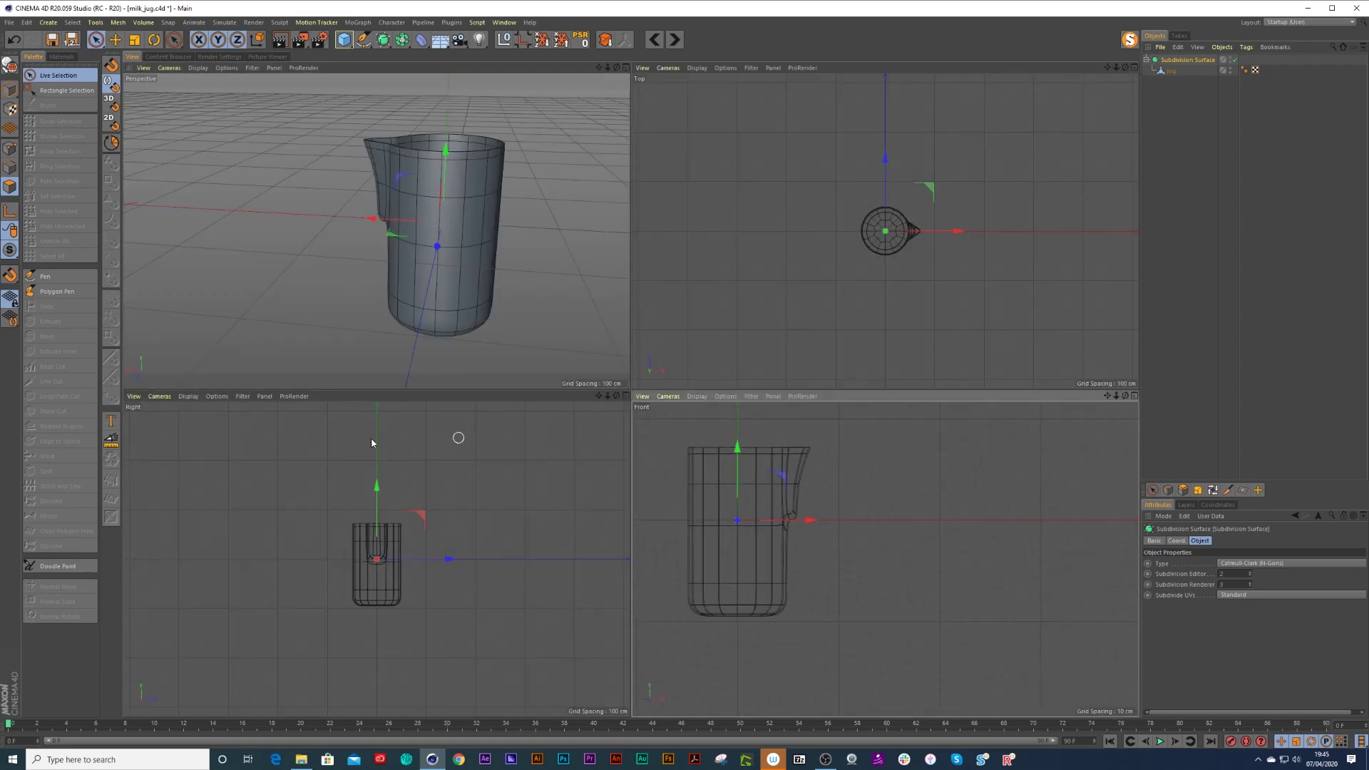
pyautogui.scroll(-1, 740, 490)
pyautogui.keyDown('alt'); pyautogui.moveTo(726, 497); pyautogui.dragTo(813, 506, button='middle'); pyautogui.keyUp('alt')
pyautogui.keyDown('alt'); pyautogui.moveTo(778, 512); pyautogui.dragTo(814, 504, button='right'); pyautogui.keyUp('alt')
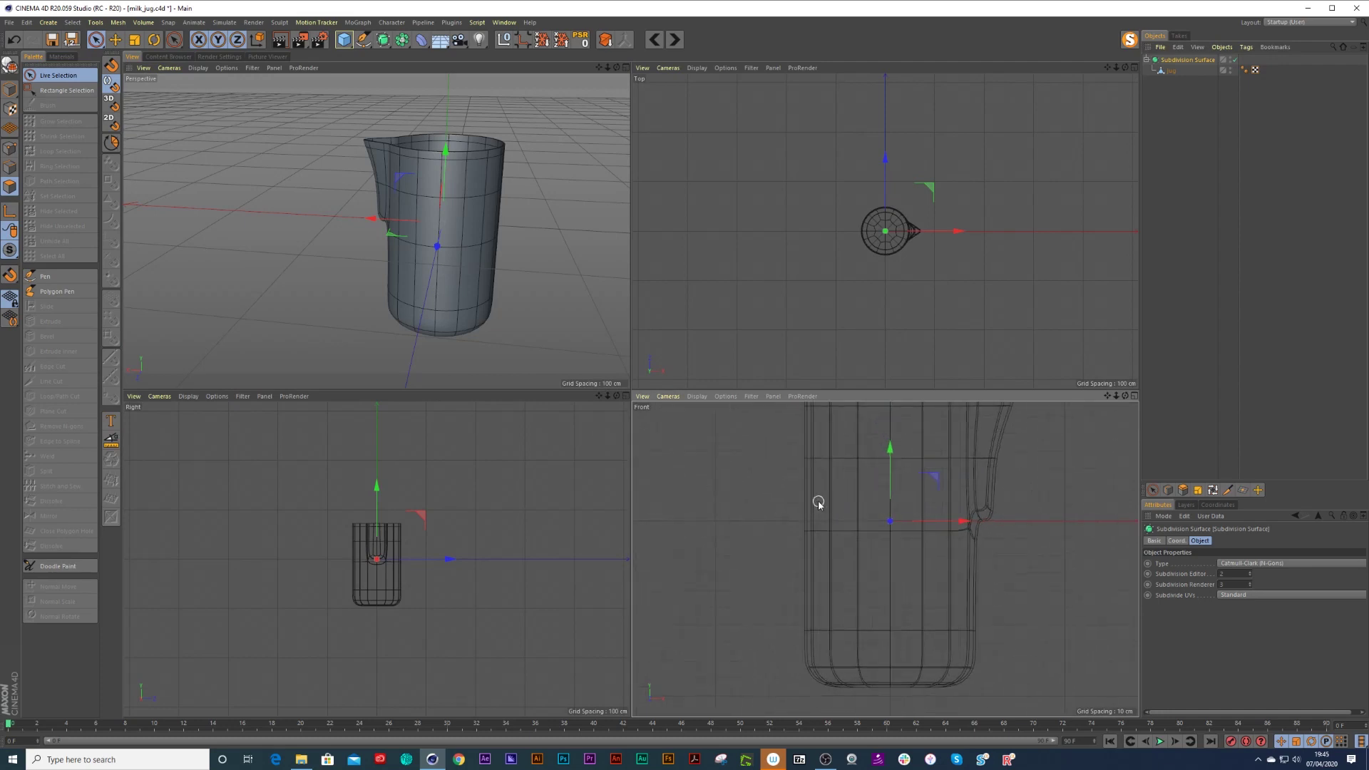
pyautogui.click(364, 39)
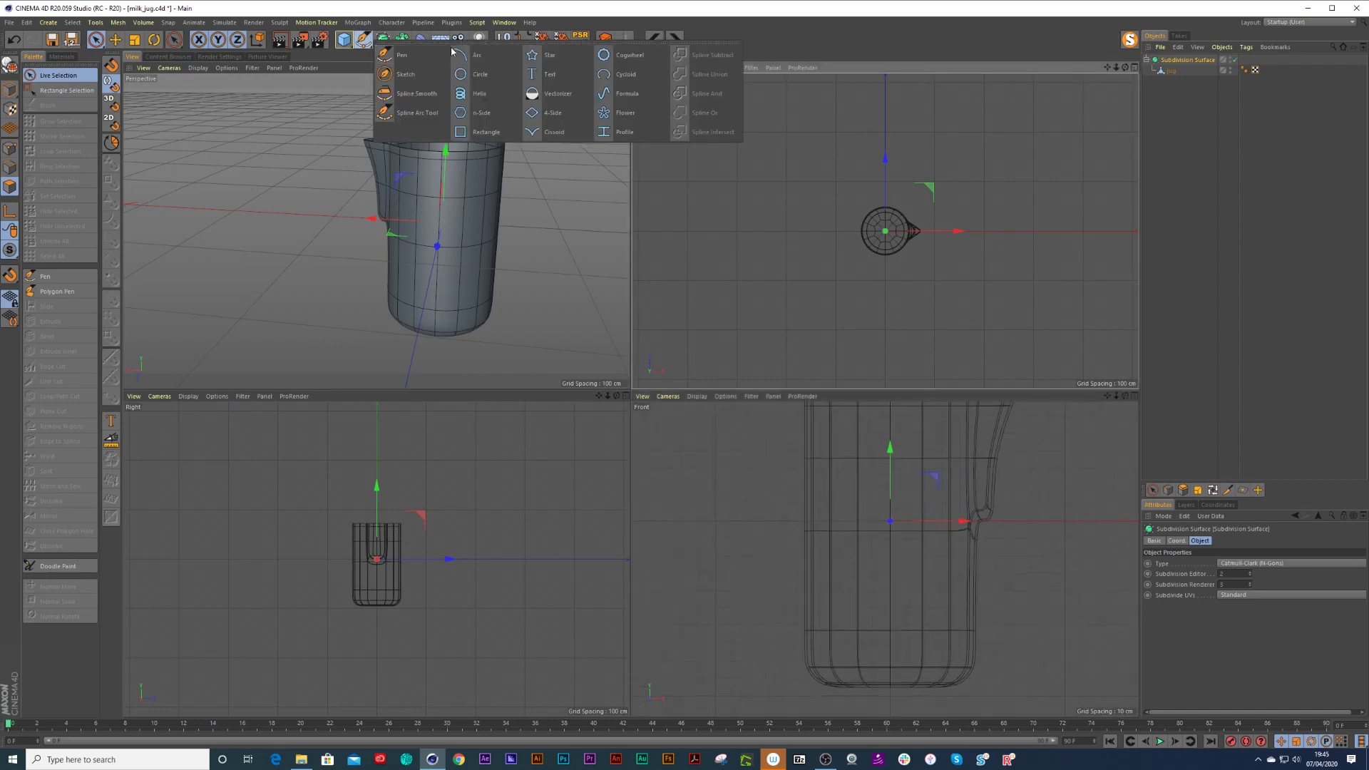
pyautogui.click(403, 57)
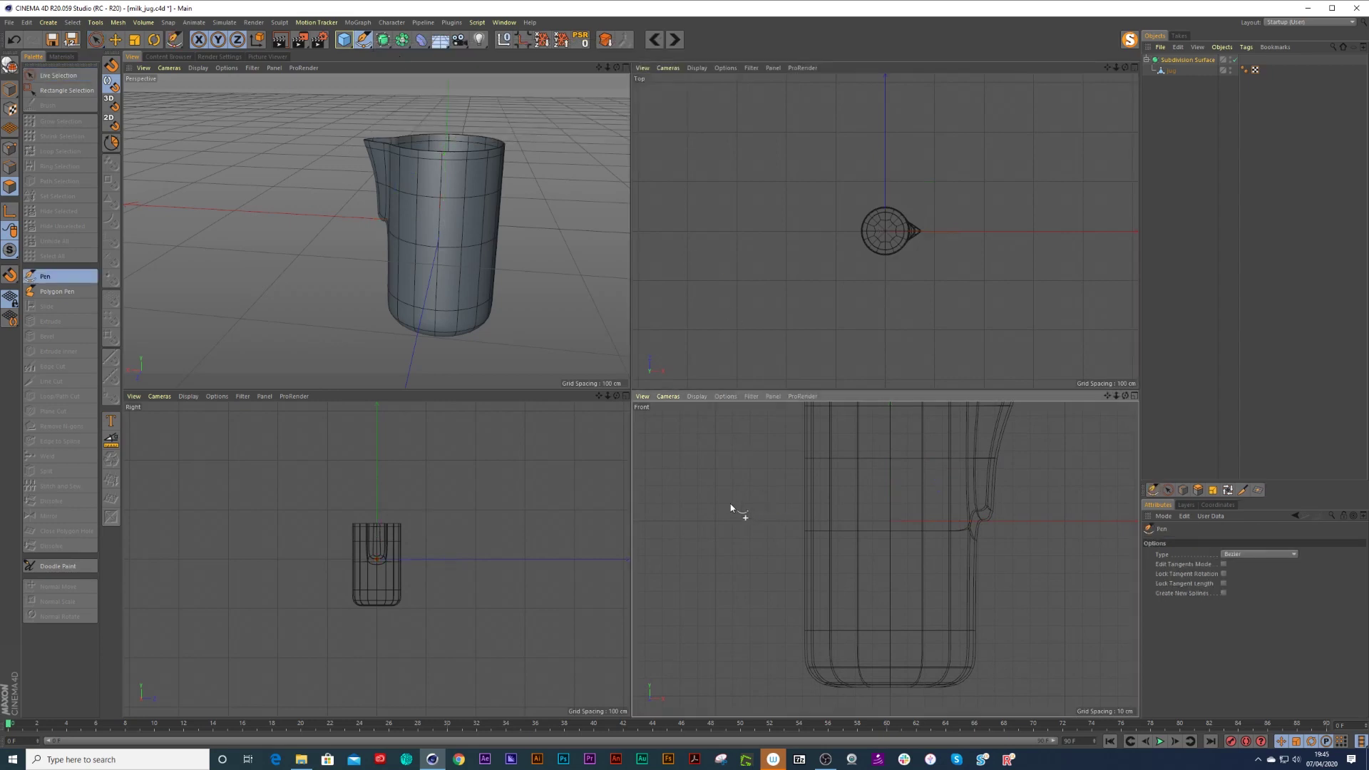
pyautogui.scroll(-4, 820, 503)
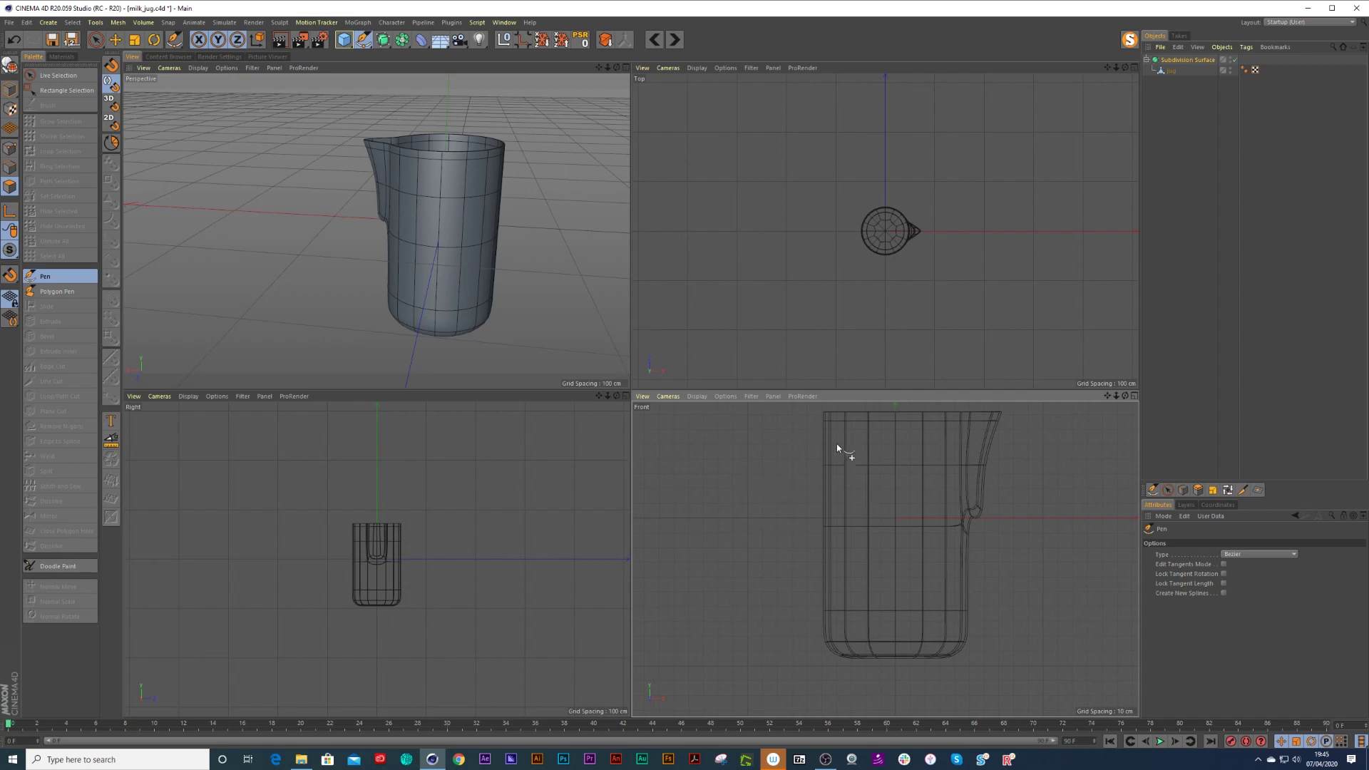
pyautogui.click(817, 460)
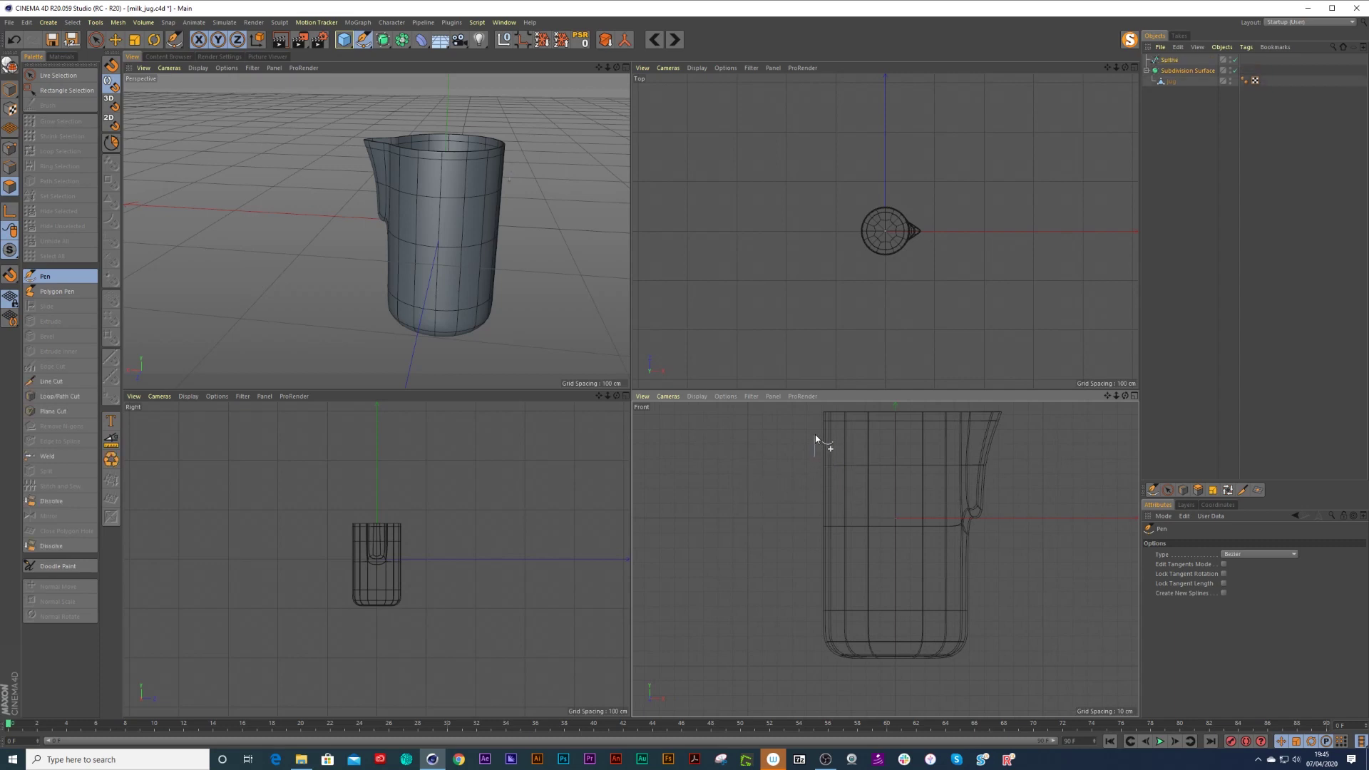
pyautogui.click(752, 432)
pyautogui.click(766, 582)
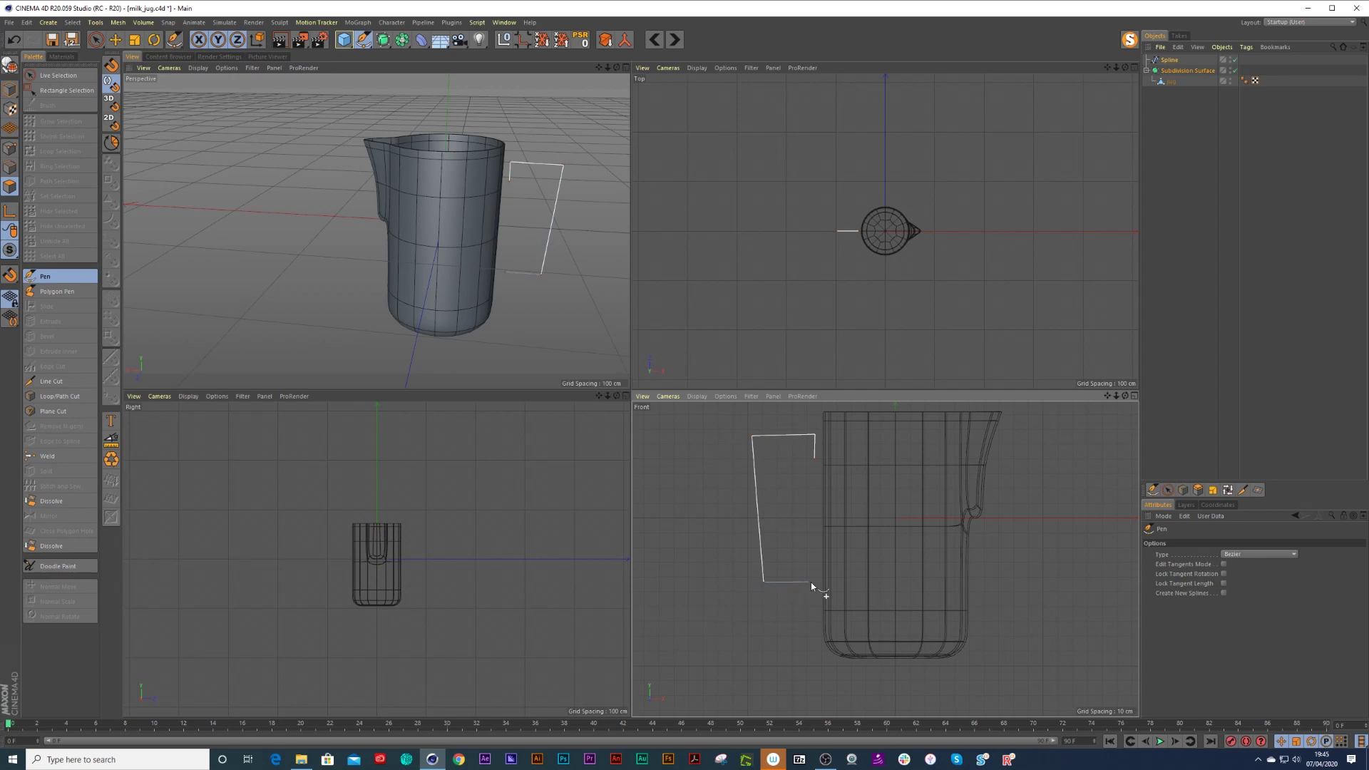
pyautogui.click(812, 582)
pyautogui.click(813, 607)
# Select the spline's four points nearest the jug and align them vertically by scaling them flat along X.
pyautogui.press('space')
pyautogui.click(12, 152)
pyautogui.moveTo(812, 593); pyautogui.dragTo(814, 621)
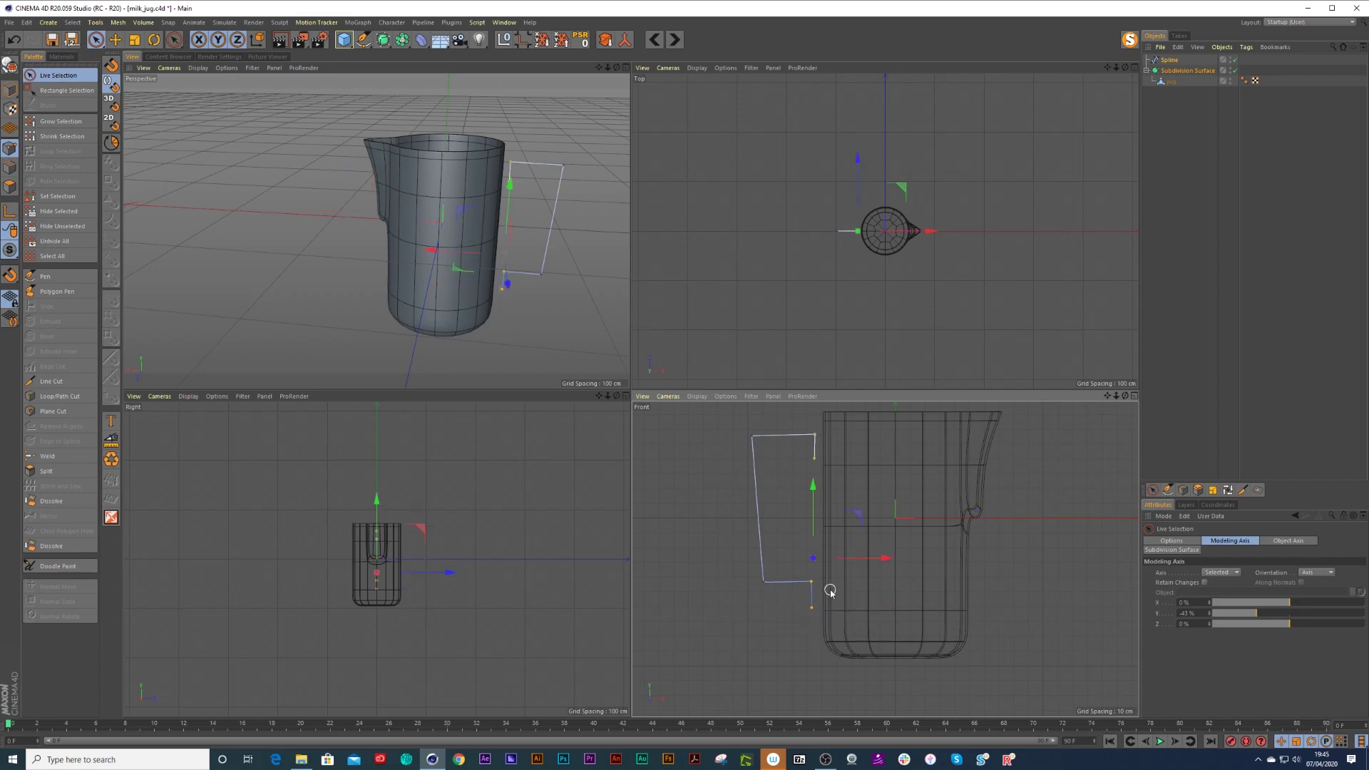
pyautogui.press('t')
pyautogui.moveTo(889, 559); pyautogui.dragTo(844, 564)
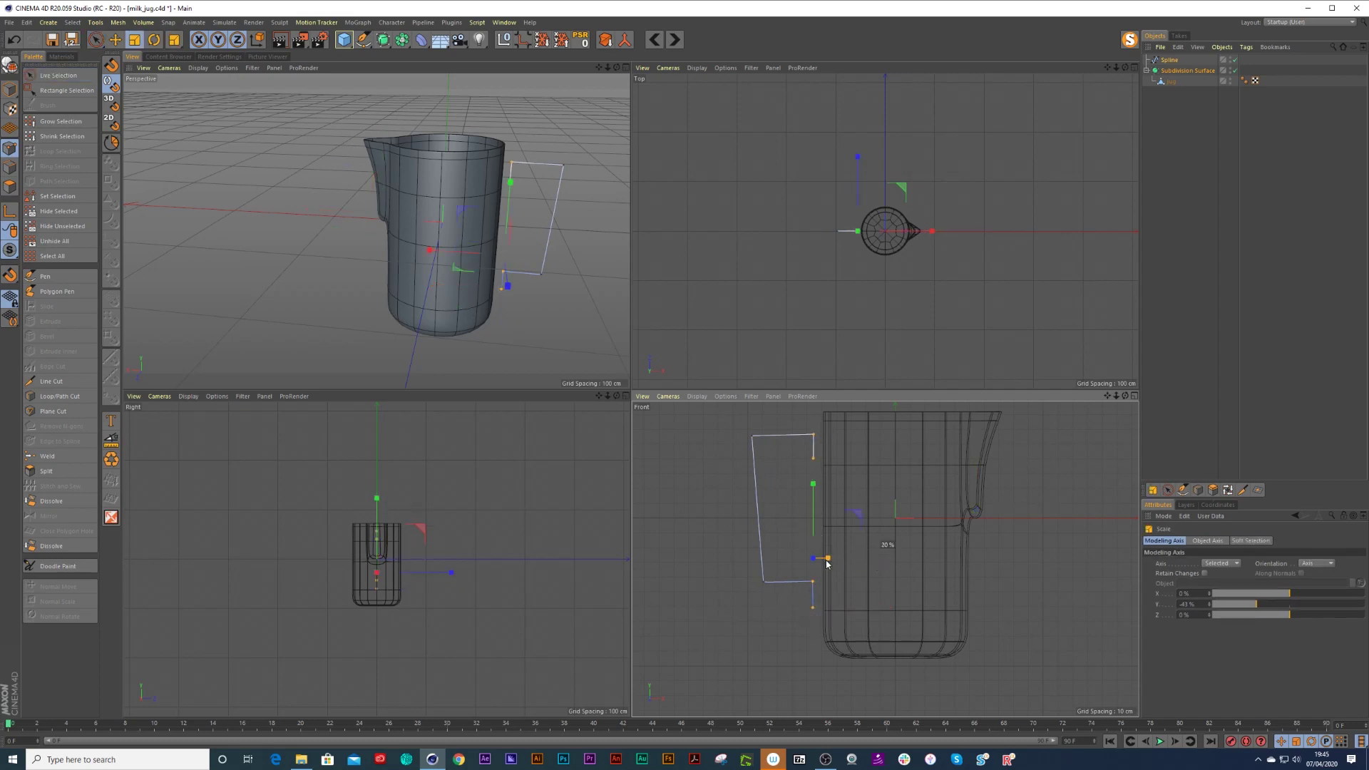
pyautogui.moveTo(816, 564); pyautogui.dragTo(818, 561)
# Level the spline's upper and lower horizontal segments by scaling each pair of points flat along Y.
pyautogui.press('space')
pyautogui.moveTo(752, 435); pyautogui.dragTo(822, 439)
pyautogui.press('space')
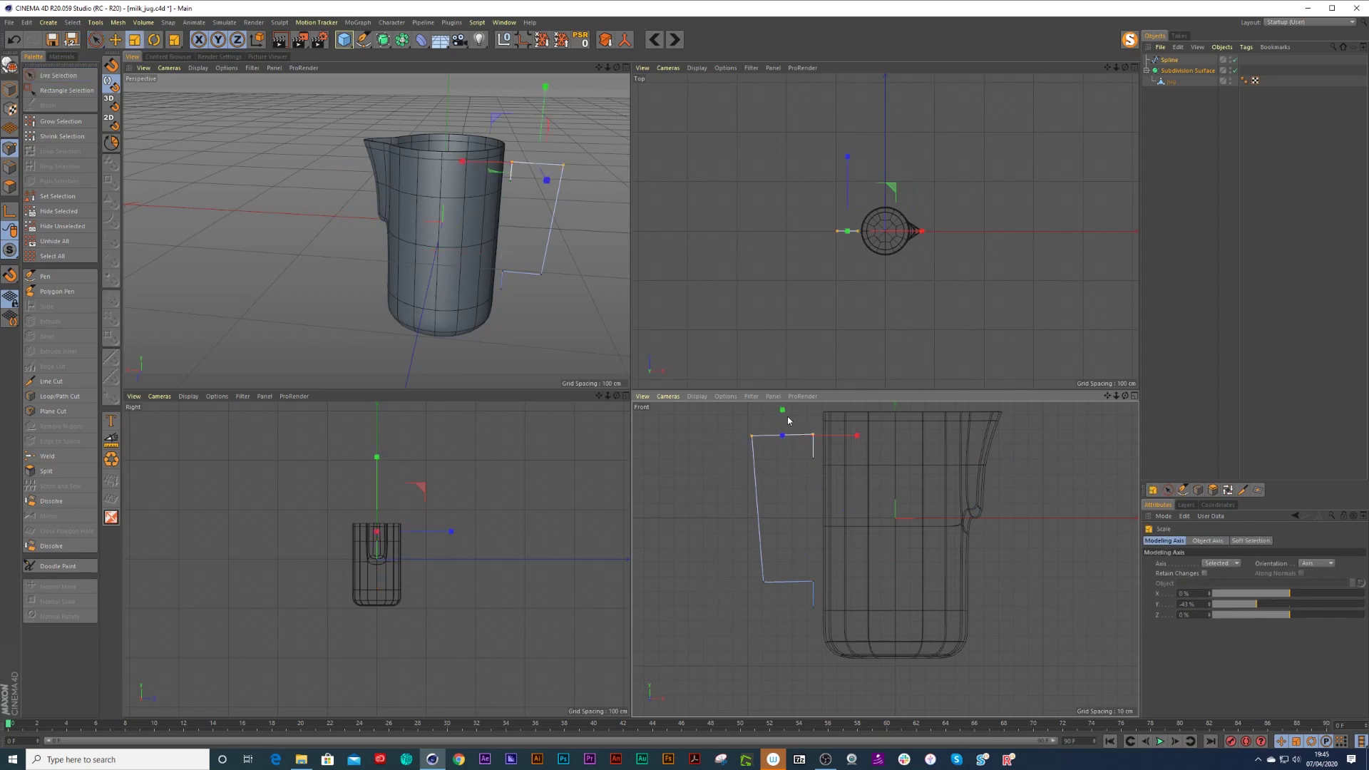
pyautogui.moveTo(782, 435); pyautogui.dragTo(784, 436)
pyautogui.press('space')
pyautogui.moveTo(759, 579); pyautogui.dragTo(819, 583)
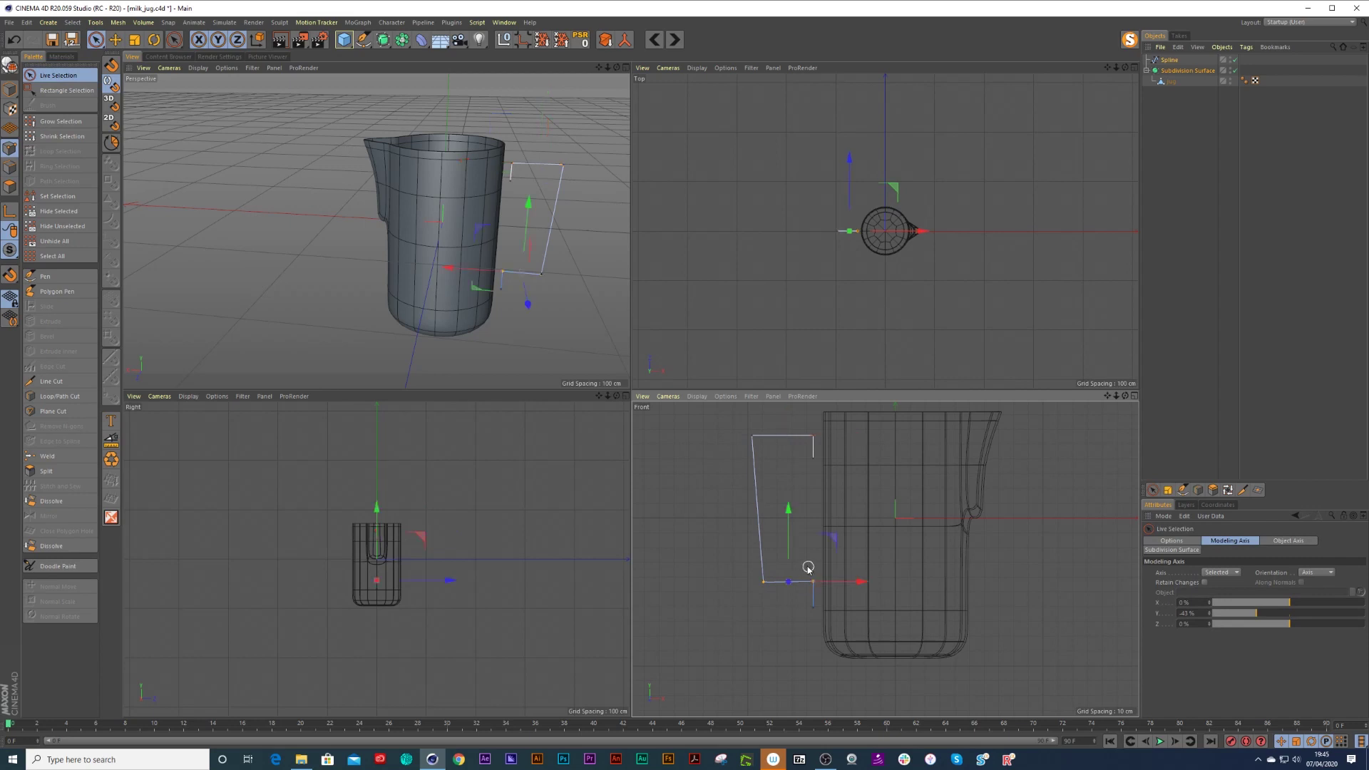
pyautogui.press('space')
pyautogui.moveTo(788, 510); pyautogui.dragTo(790, 583)
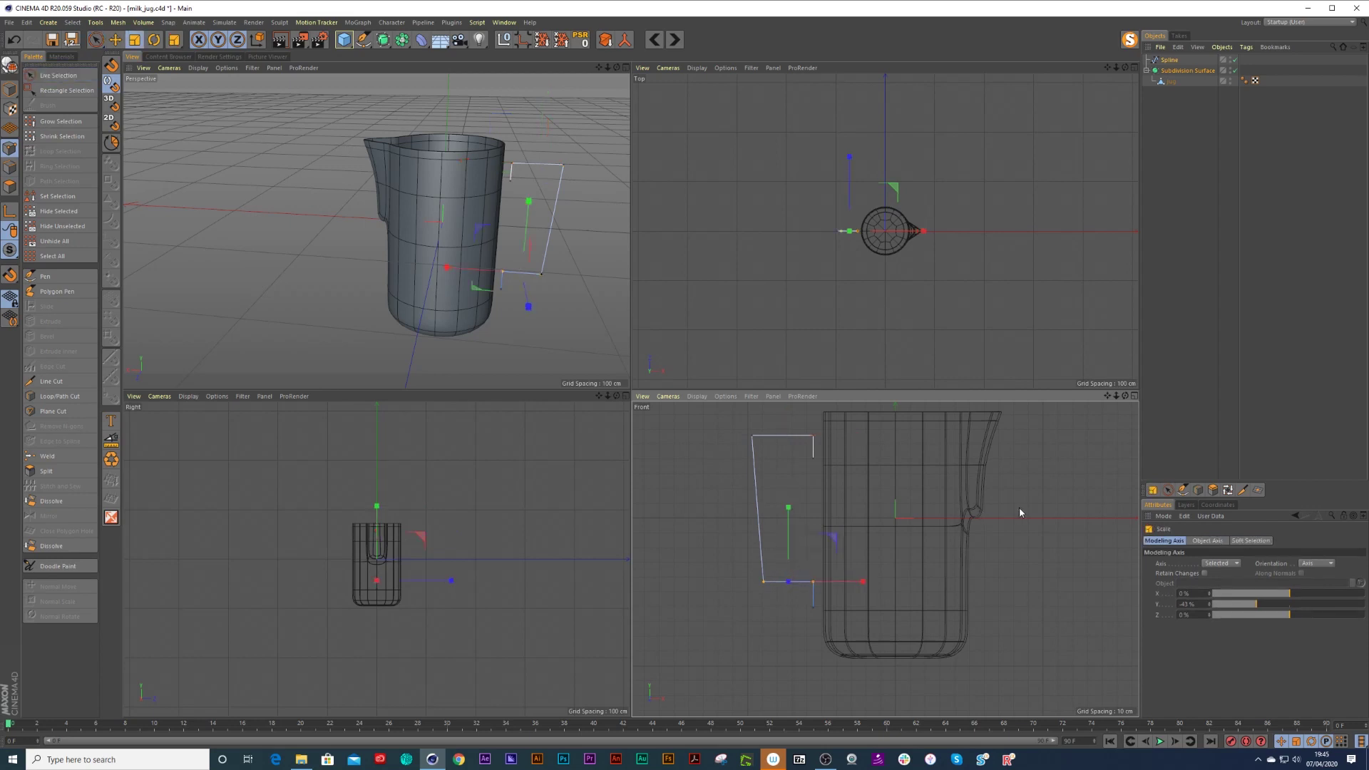
pyautogui.click(847, 551)
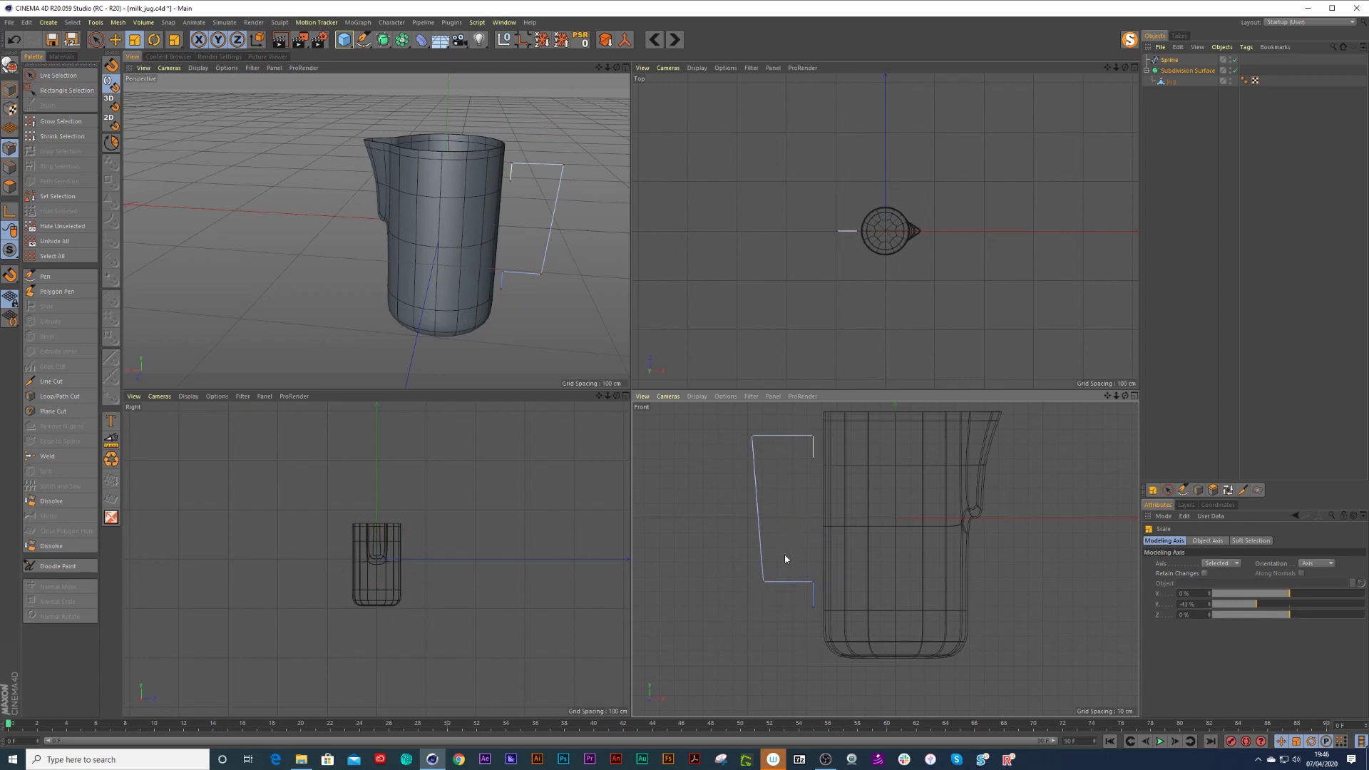
# Move the spline's lower outer corner point slightly along X towards the jug.
pyautogui.press('space')
pyautogui.click(763, 579)
pyautogui.moveTo(840, 583); pyautogui.dragTo(845, 583)
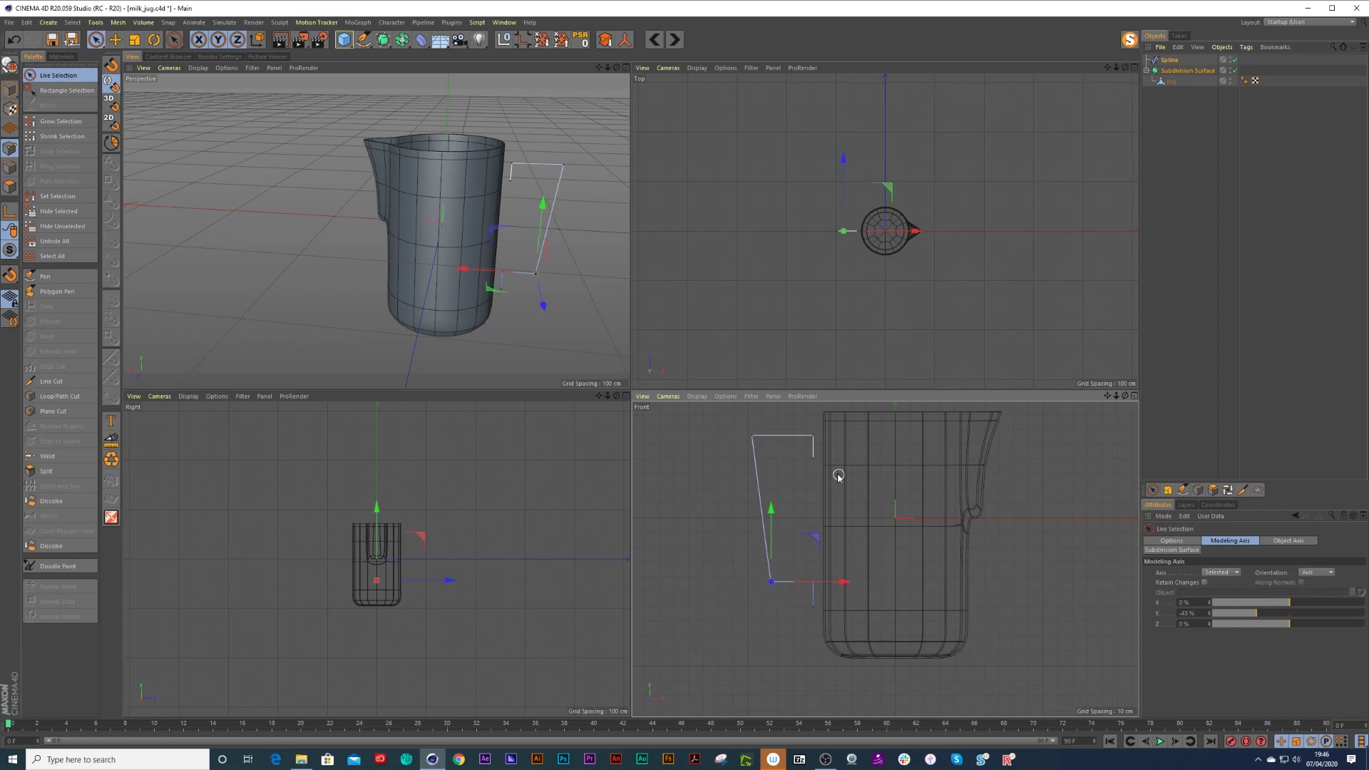
# Chamfer the handle spline's upper and lower outer corner points together into large rounded bends.
pyautogui.scroll(1, 773, 460)
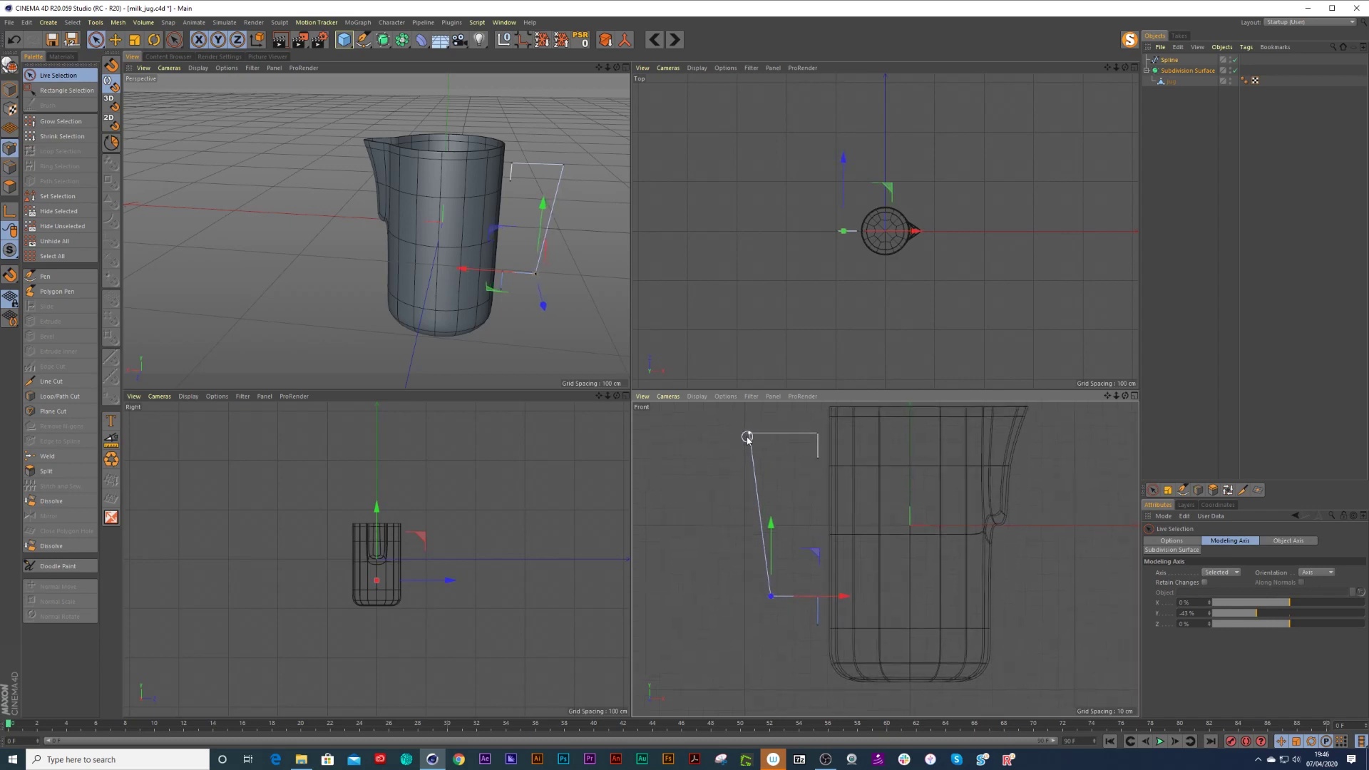
pyautogui.click(749, 433)
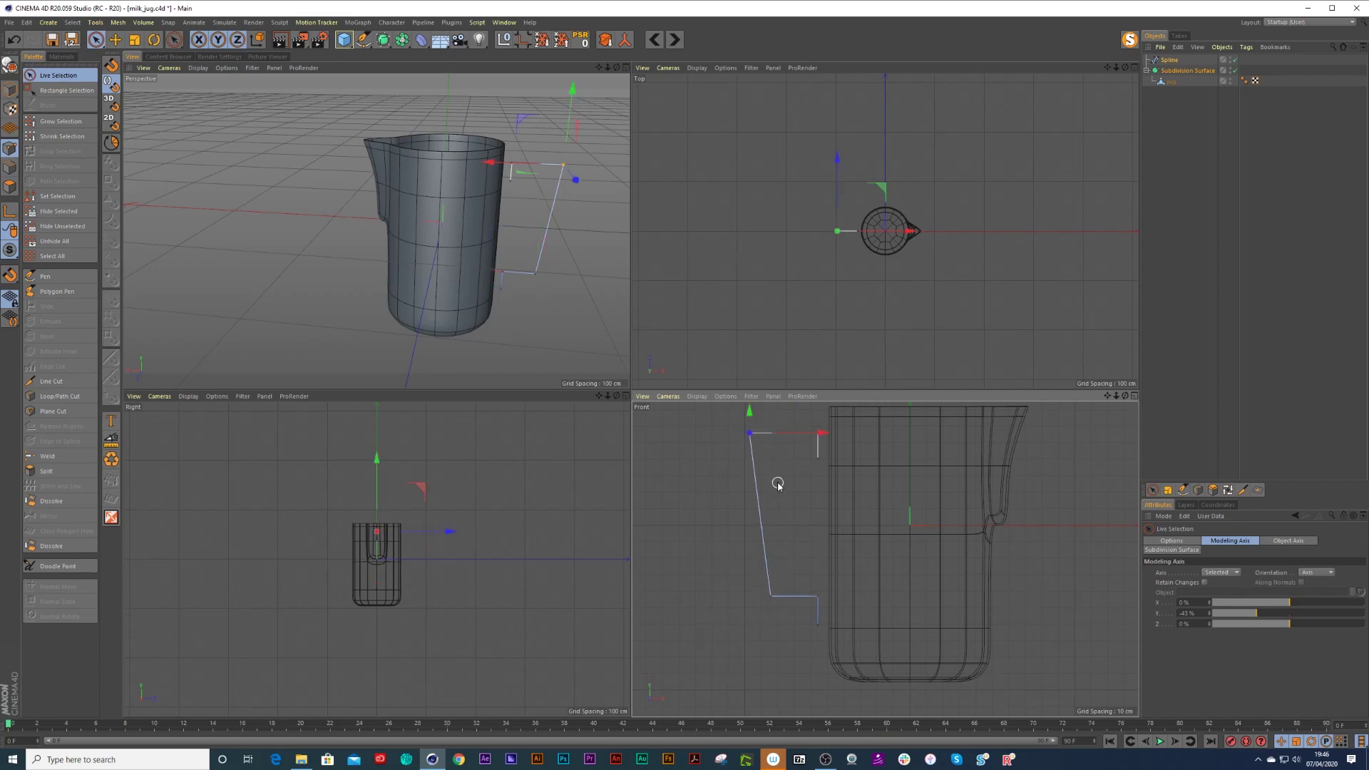
pyautogui.rightClick(764, 450)
pyautogui.press('Escape')
pyautogui.click(770, 596)
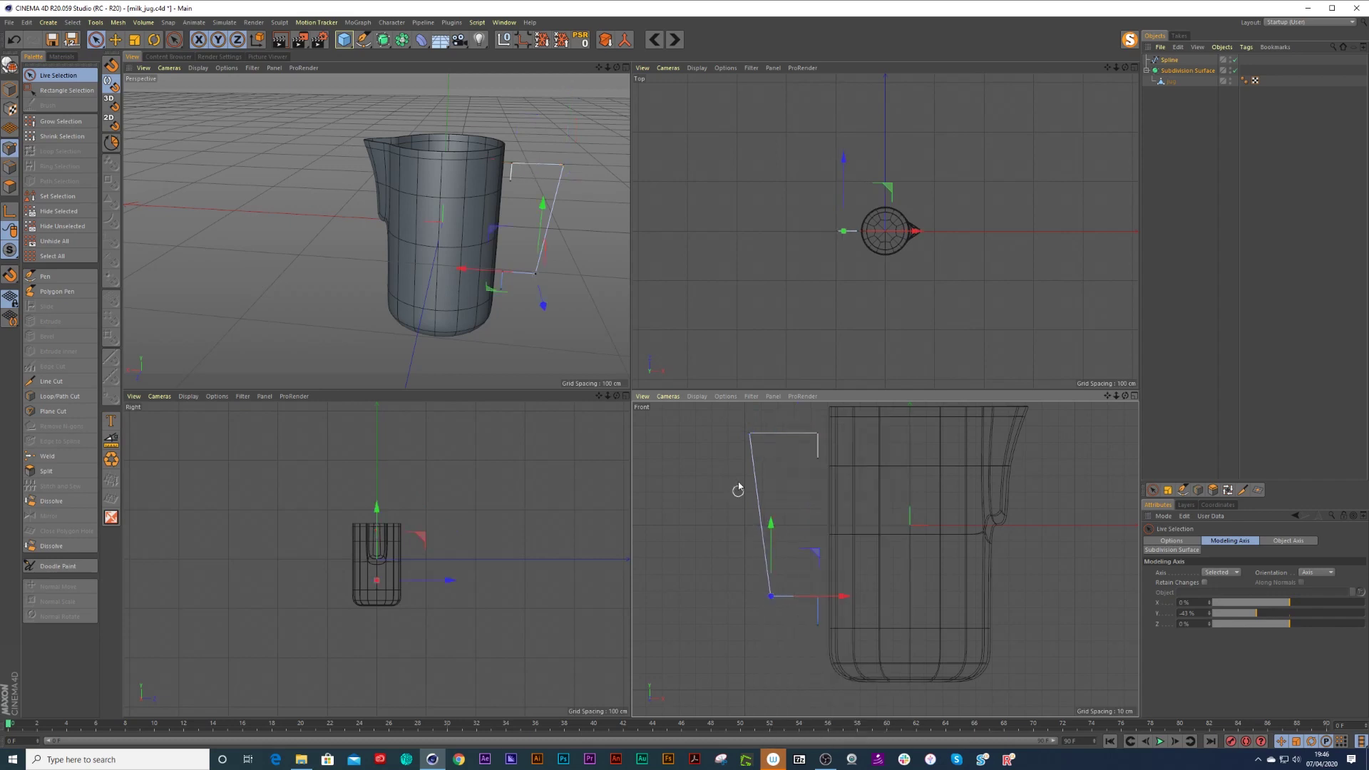
pyautogui.keyDown('shift'); pyautogui.click(749, 433); pyautogui.keyUp('shift')
pyautogui.rightClick(768, 449)
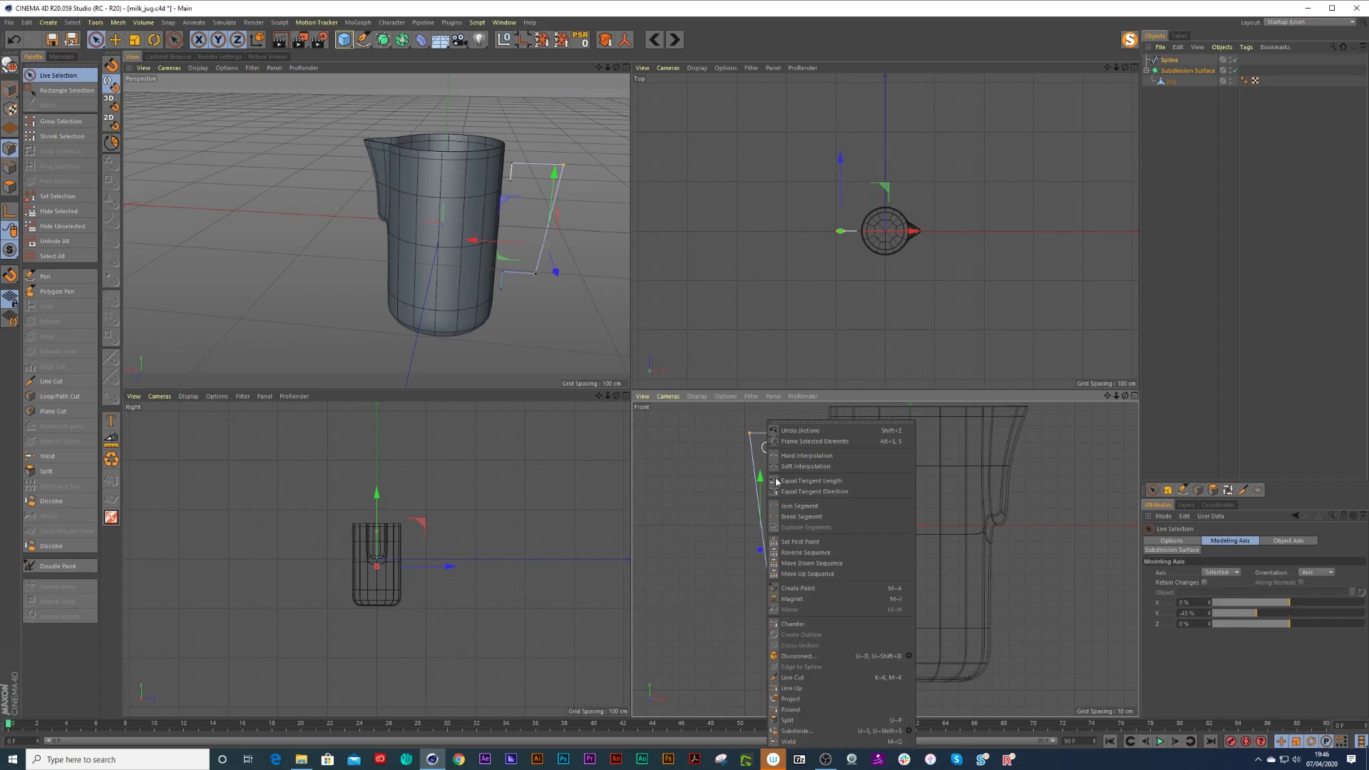
pyautogui.click(805, 626)
pyautogui.moveTo(765, 442); pyautogui.dragTo(785, 442)
pyautogui.hotkey('ctrl', 'z')
pyautogui.moveTo(753, 435); pyautogui.dragTo(790, 449)
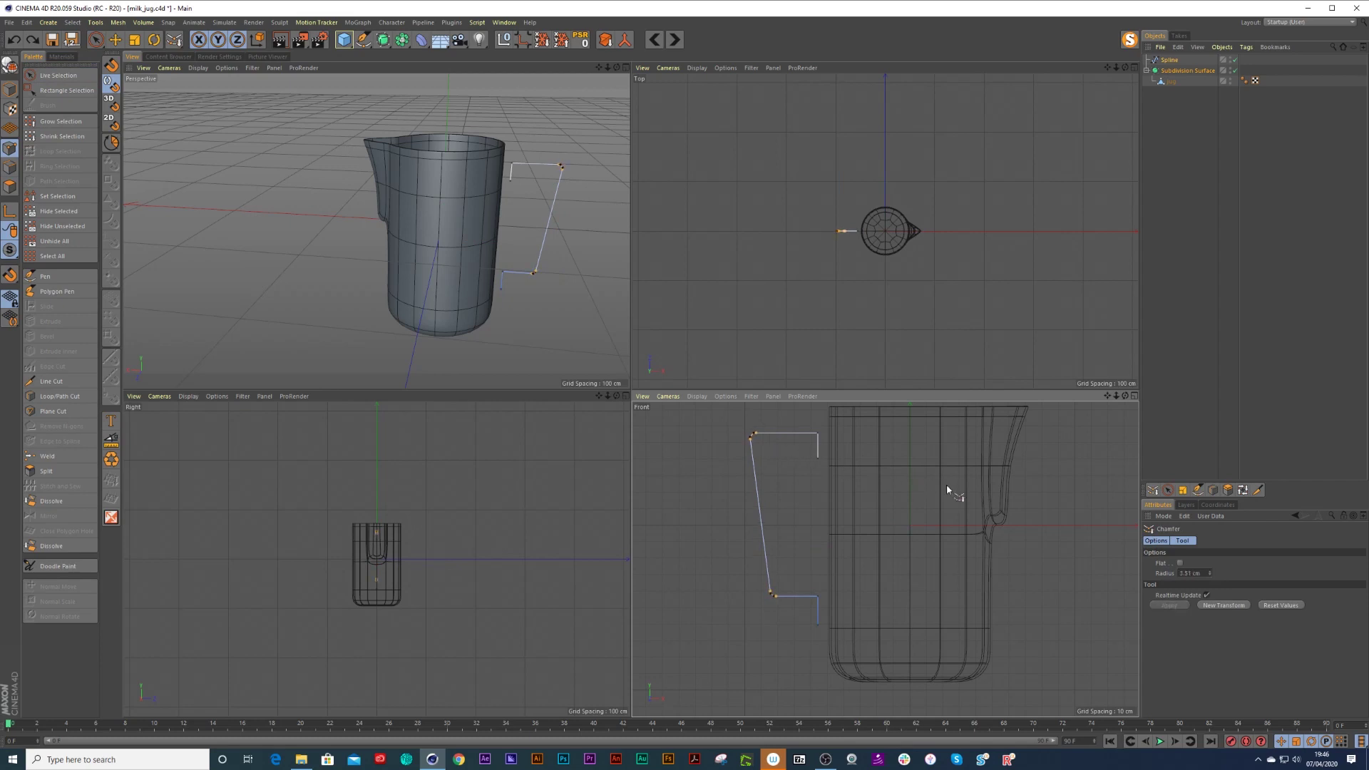
pyautogui.click(1180, 563)
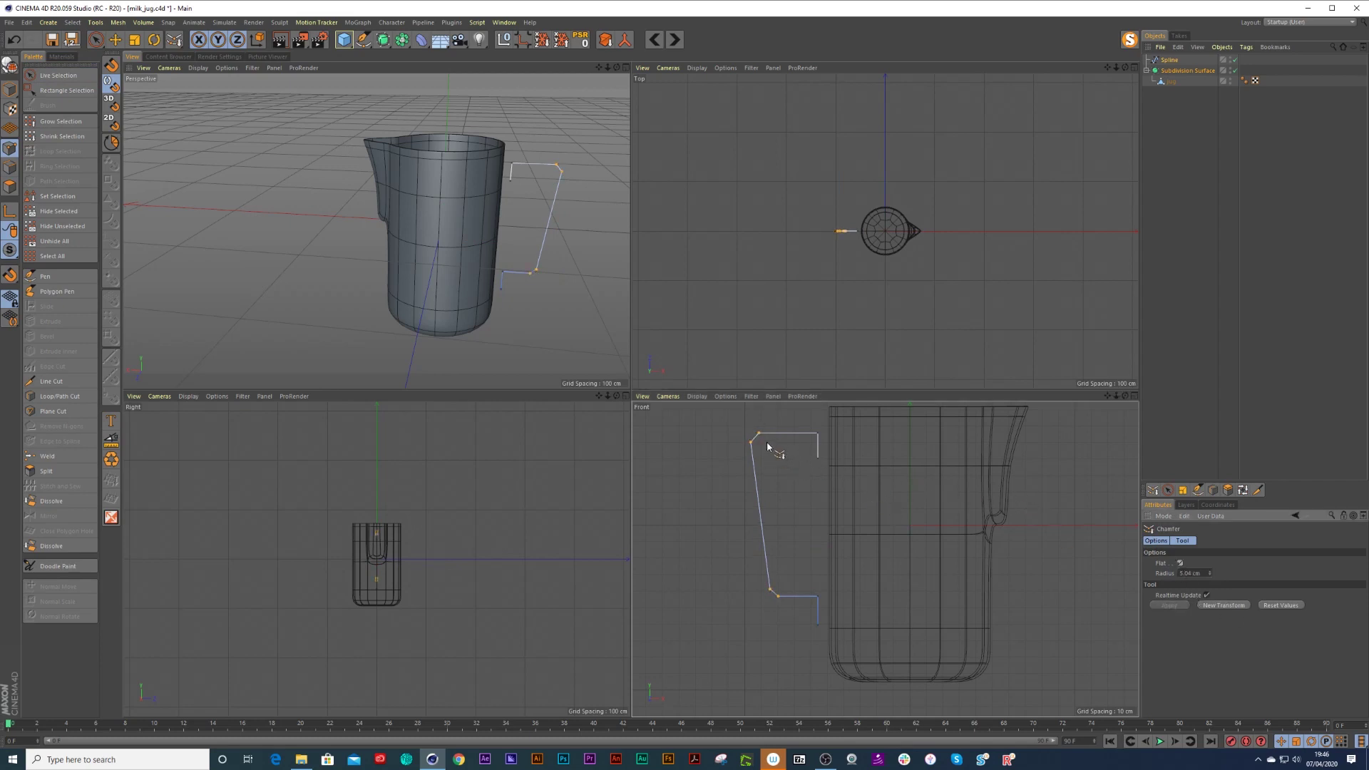
pyautogui.hotkey('ctrl', 'z')
pyautogui.moveTo(755, 437); pyautogui.dragTo(1294, 446)
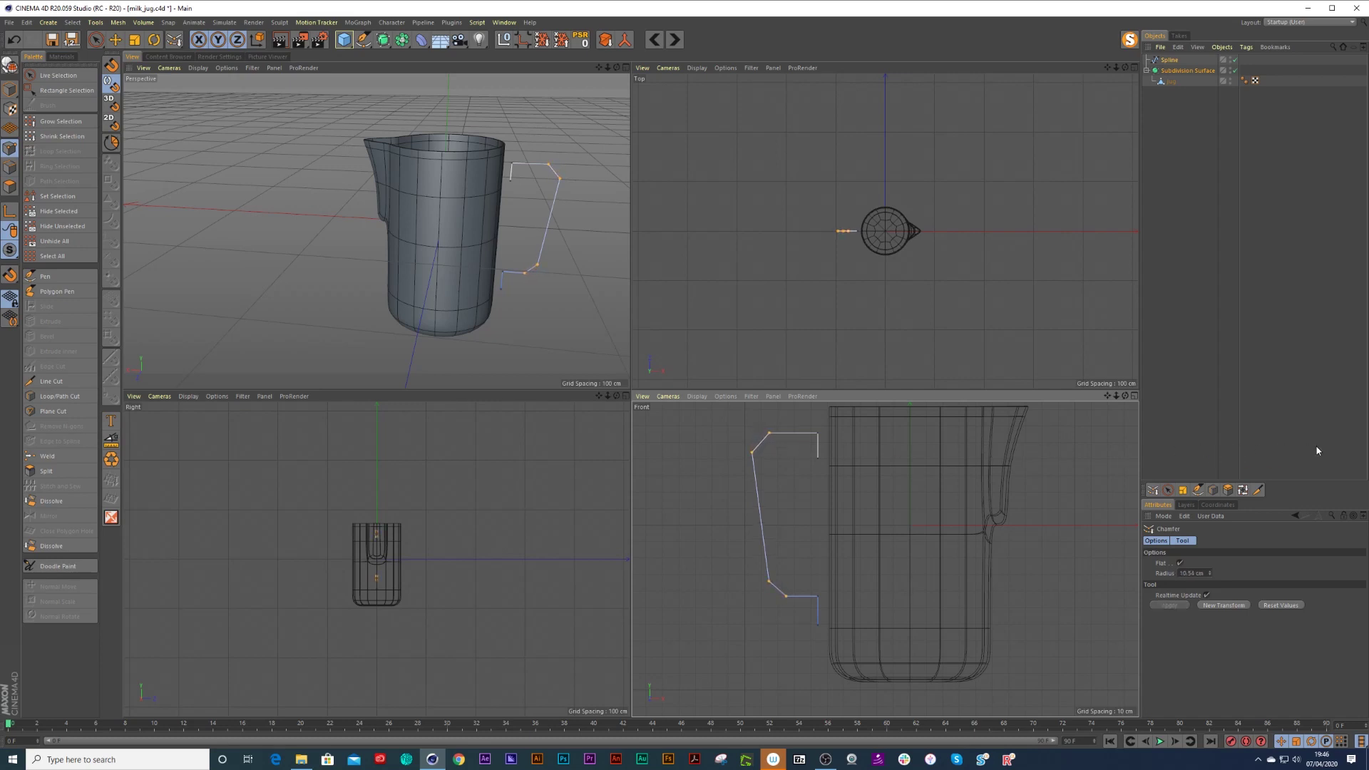
pyautogui.moveTo(774, 446); pyautogui.dragTo(818, 447)
# Chamfer the spline's two inner corner points beside the jug with a small radius, leaving nothing selected.
pyautogui.press('space')
pyautogui.click(794, 525)
pyautogui.click(817, 433)
pyautogui.keyDown('shift'); pyautogui.click(819, 596); pyautogui.keyUp('shift')
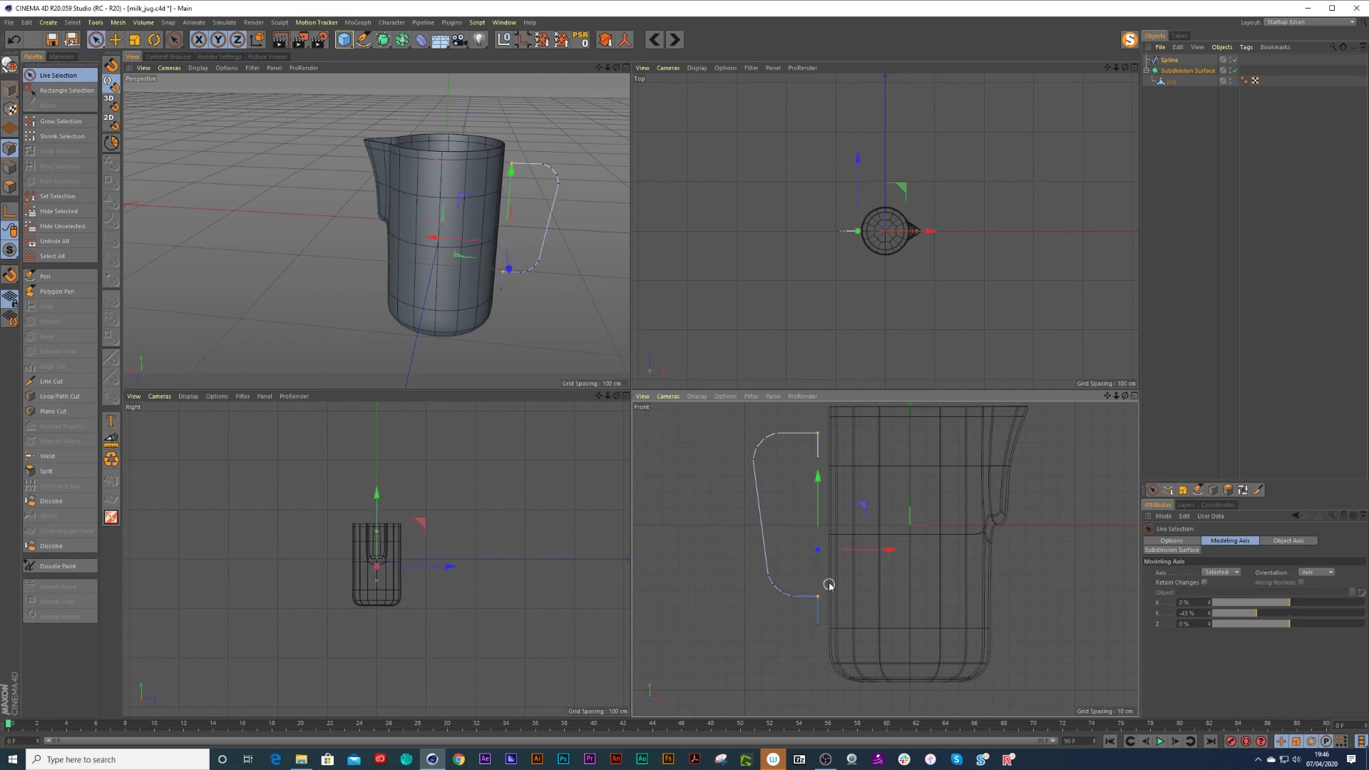
pyautogui.rightClick(813, 448)
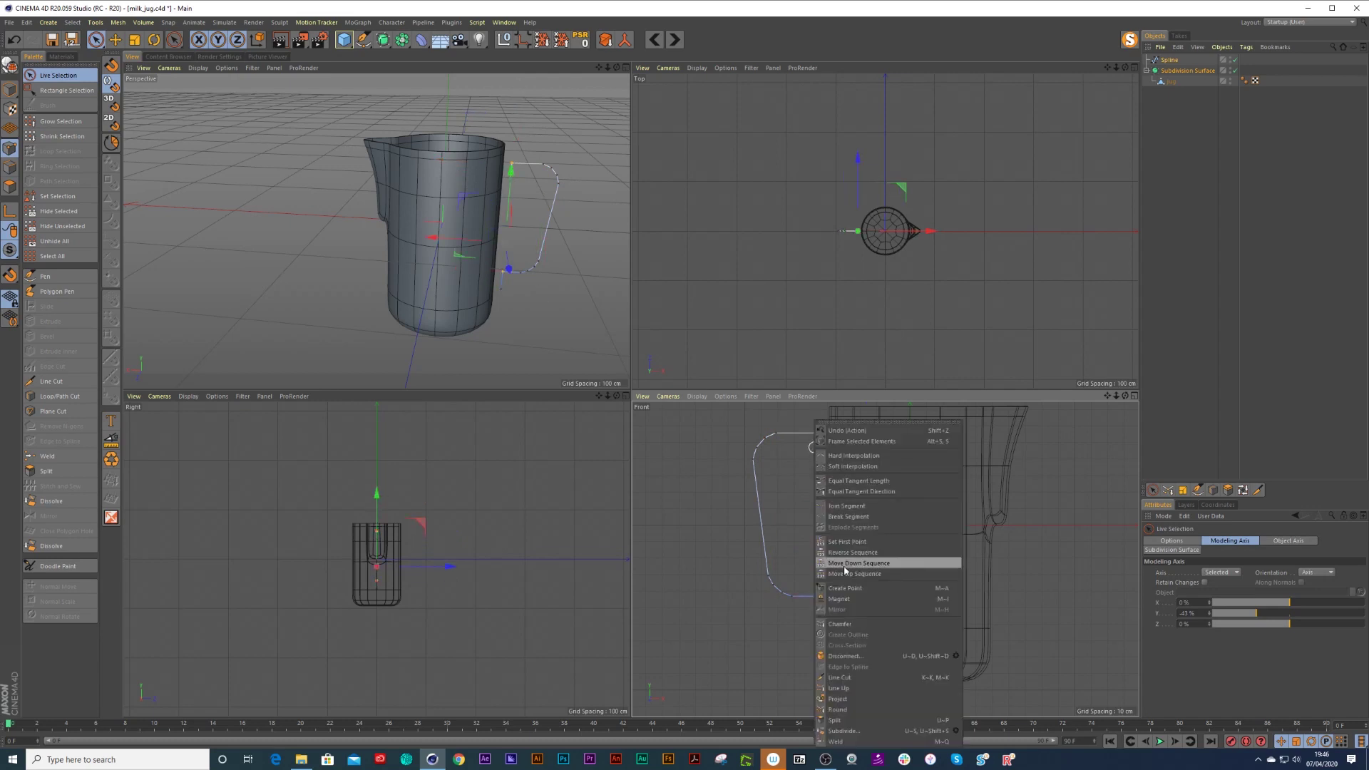
pyautogui.click(840, 624)
pyautogui.moveTo(812, 440)
pyautogui.mouseDown()
pyautogui.moveTo(801, 449)
pyautogui.moveTo(823, 446)
pyautogui.mouseUp()
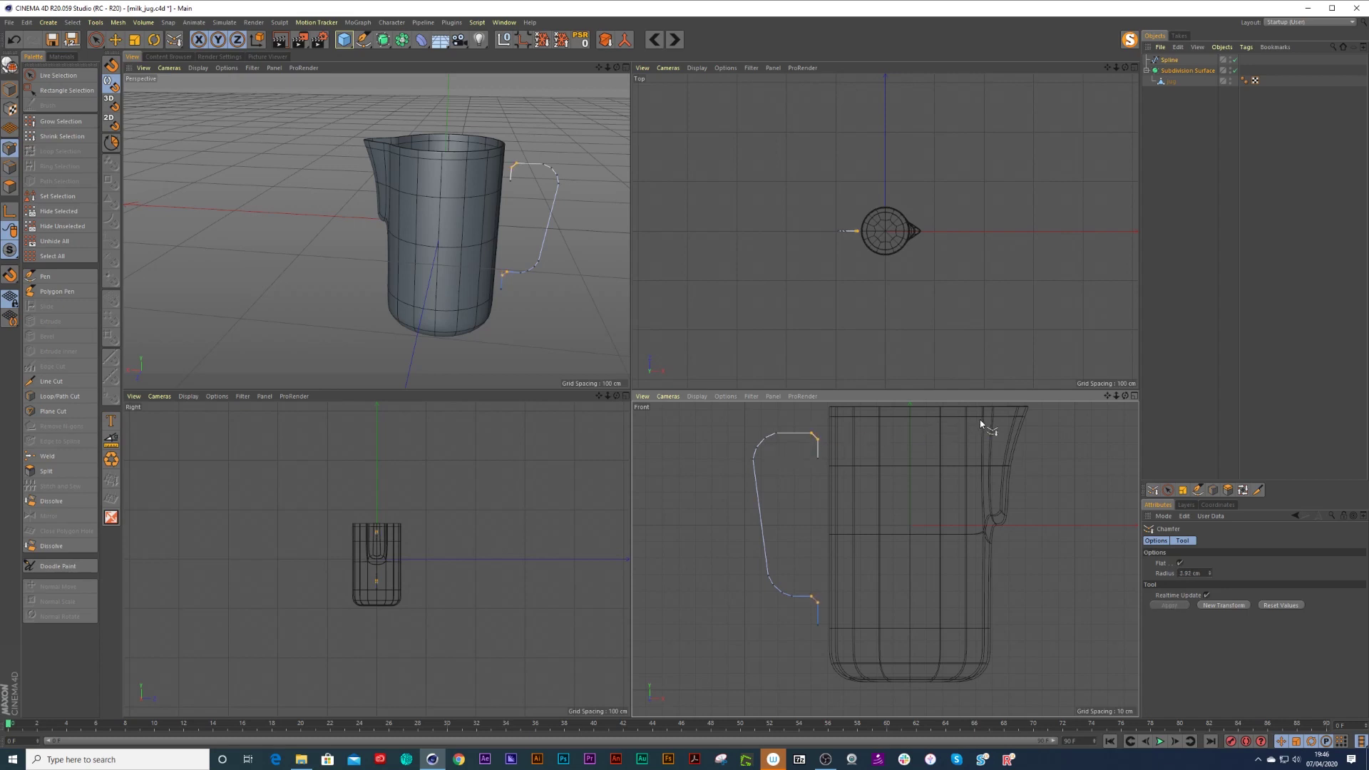
pyautogui.moveTo(832, 432); pyautogui.dragTo(820, 442)
pyautogui.click(1175, 347)
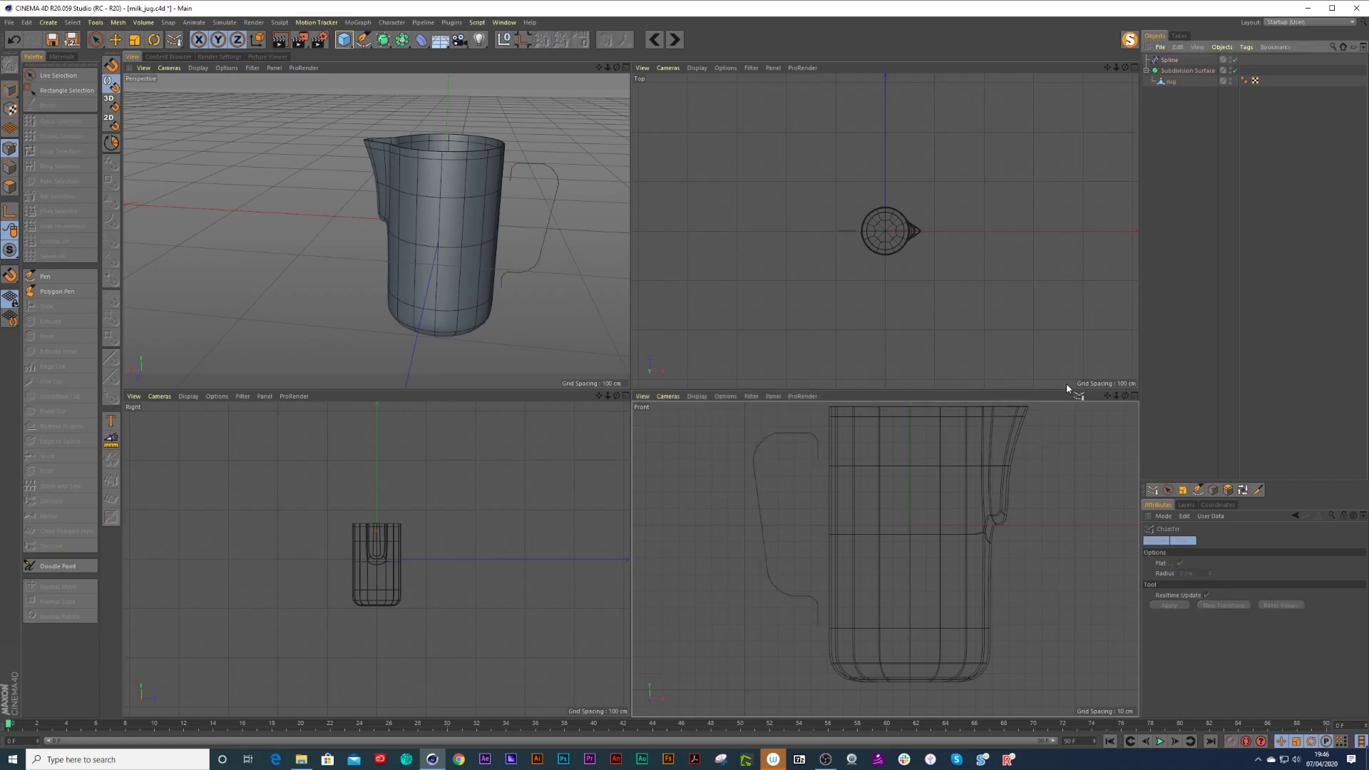
# In the Perspective view, add a Rectangle spline and scale it down until it is much smaller than the jug.
pyautogui.click(1133, 396)
pyautogui.scroll(-3, 793, 329)
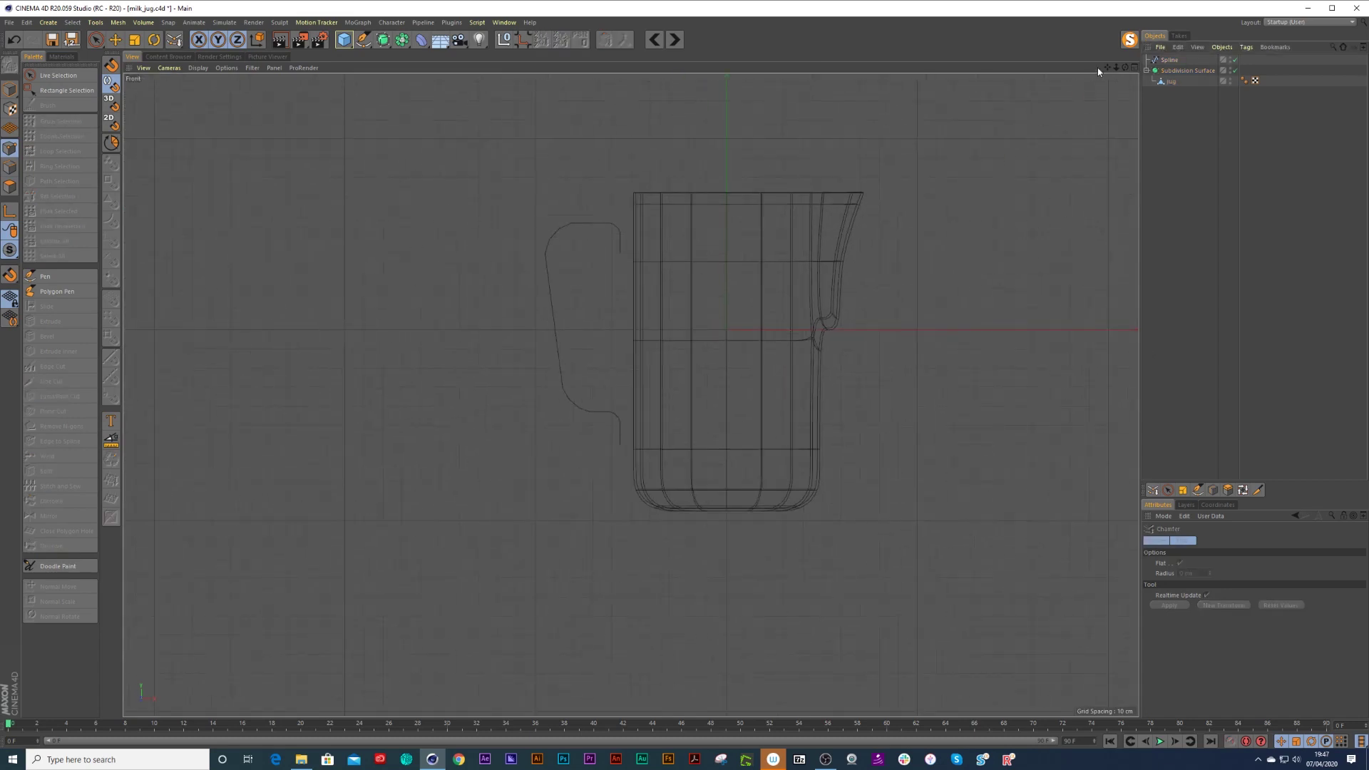
pyautogui.click(1134, 68)
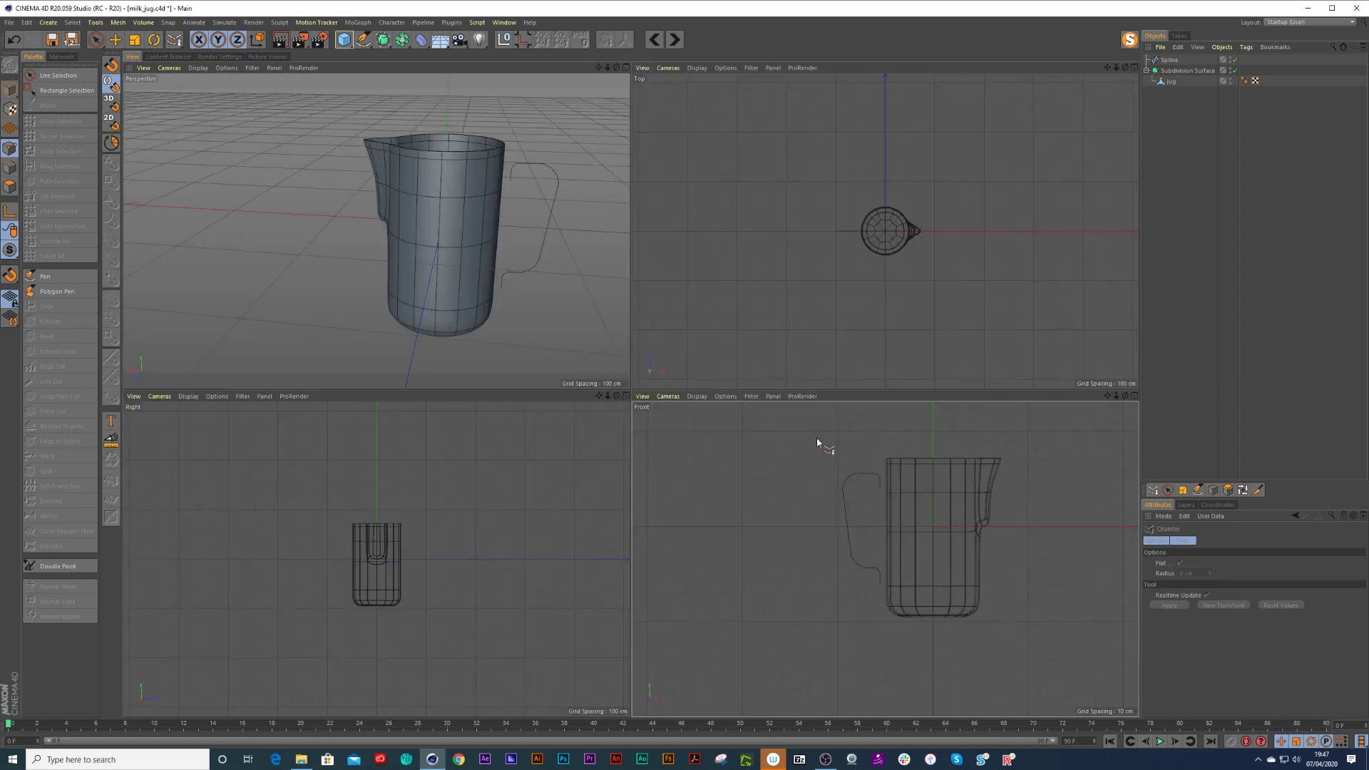
pyautogui.click(627, 68)
pyautogui.scroll(-1, 821, 237)
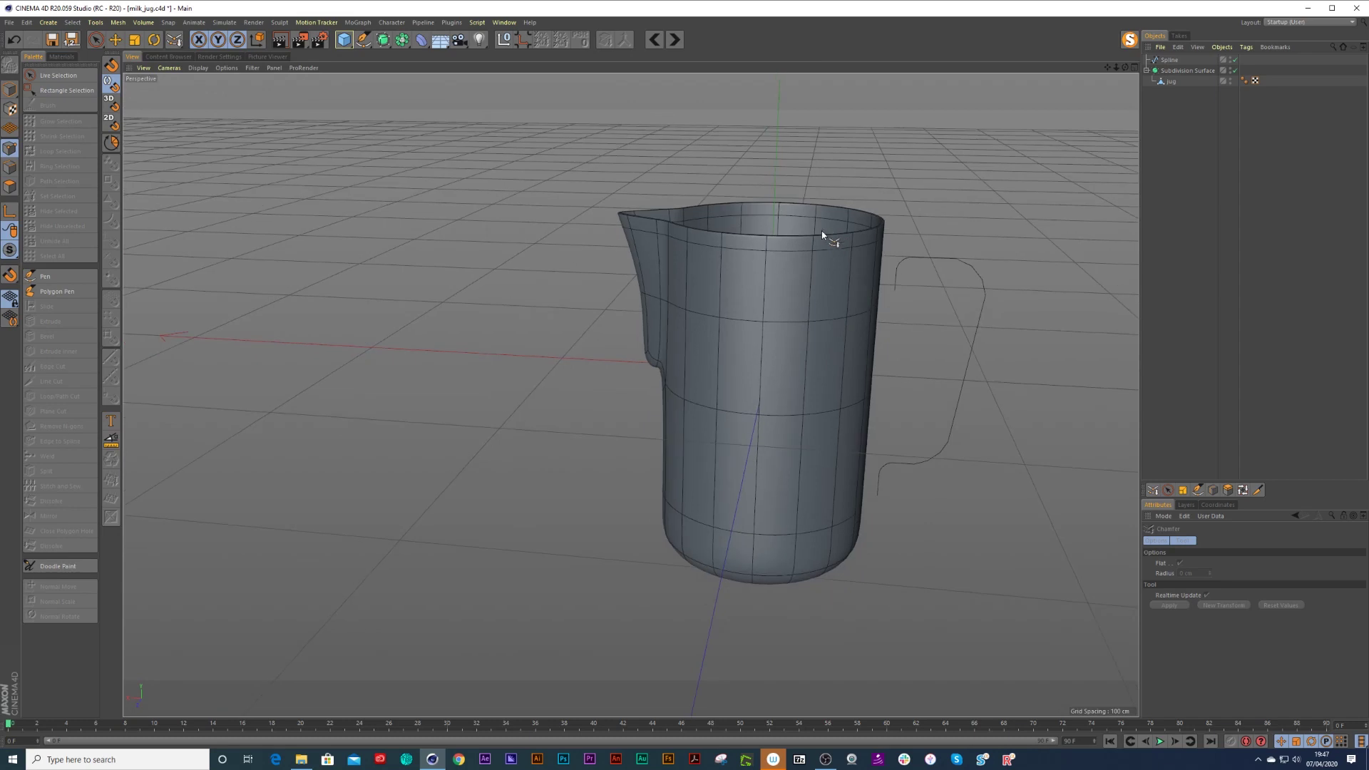
pyautogui.keyDown('alt'); pyautogui.moveTo(812, 199); pyautogui.dragTo(760, 204, button='middle'); pyautogui.keyUp('alt')
pyautogui.click(363, 39)
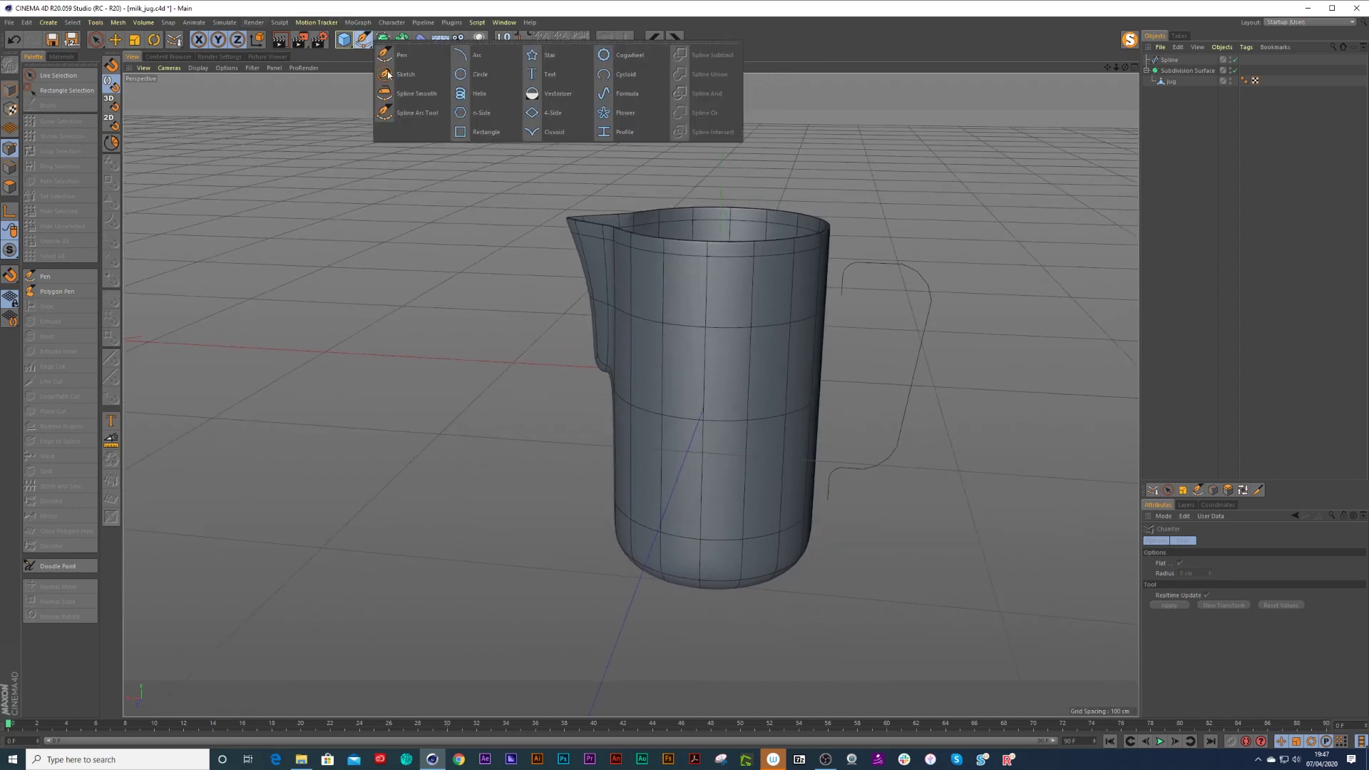
pyautogui.click(473, 133)
pyautogui.press('t')
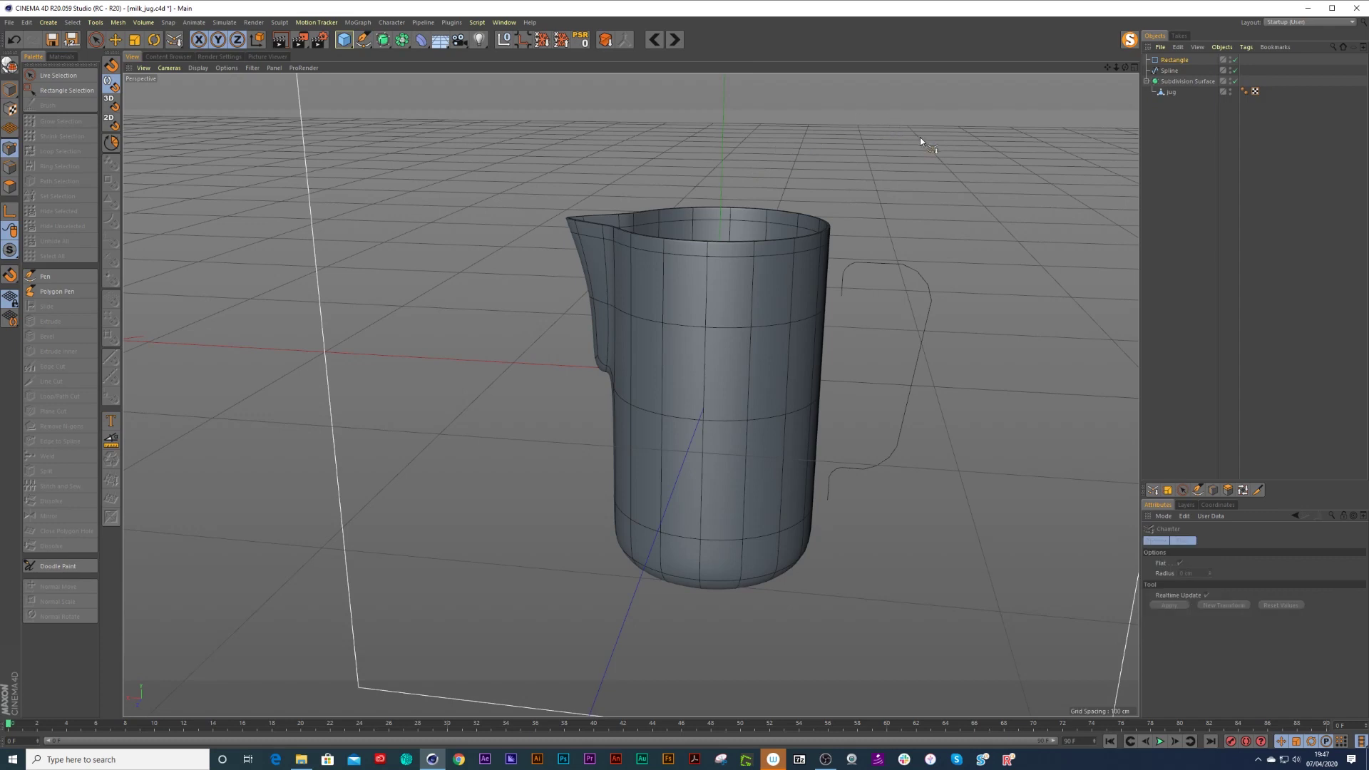
pyautogui.press('t')
pyautogui.moveTo(858, 169); pyautogui.dragTo(522, 305)
# Move the rectangle along X out to the handle spline and make it editable.
pyautogui.press('space')
pyautogui.moveTo(569, 367); pyautogui.dragTo(763, 376)
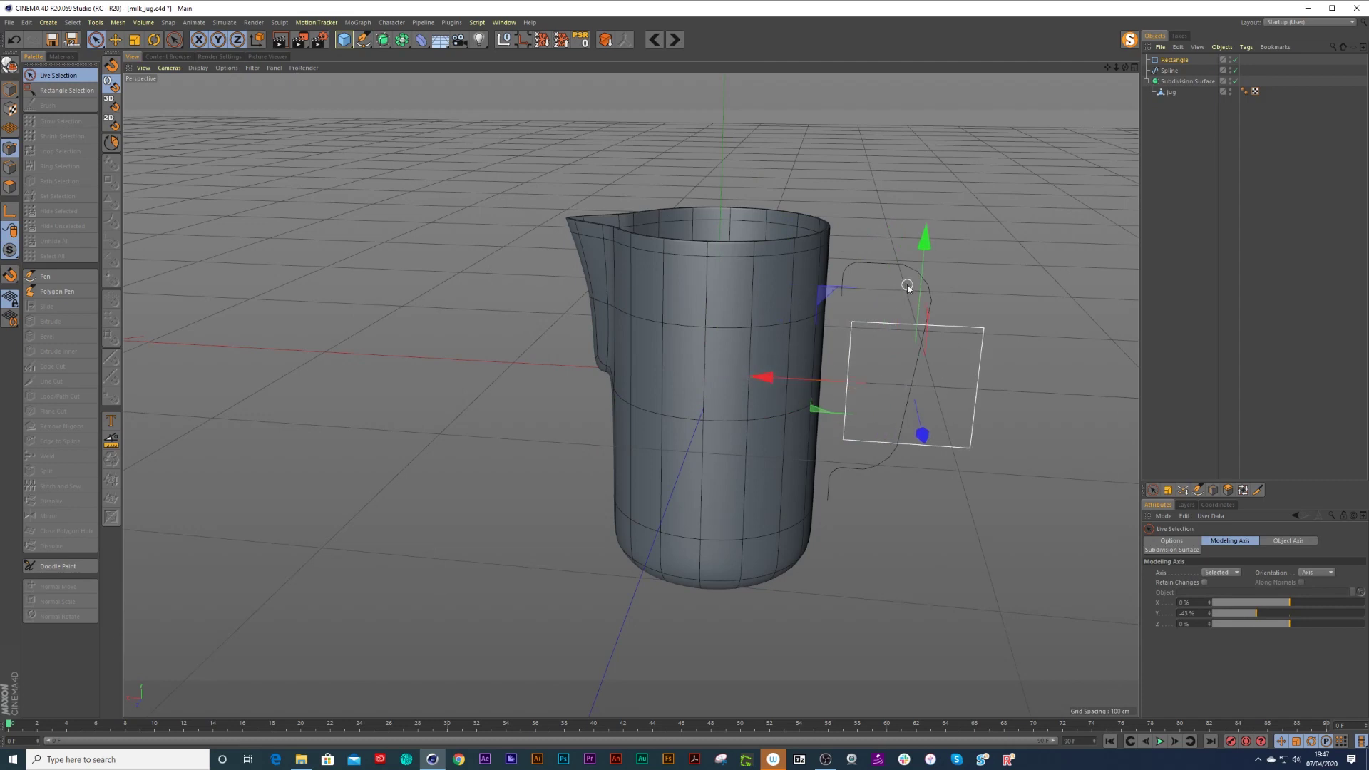
pyautogui.press('c')
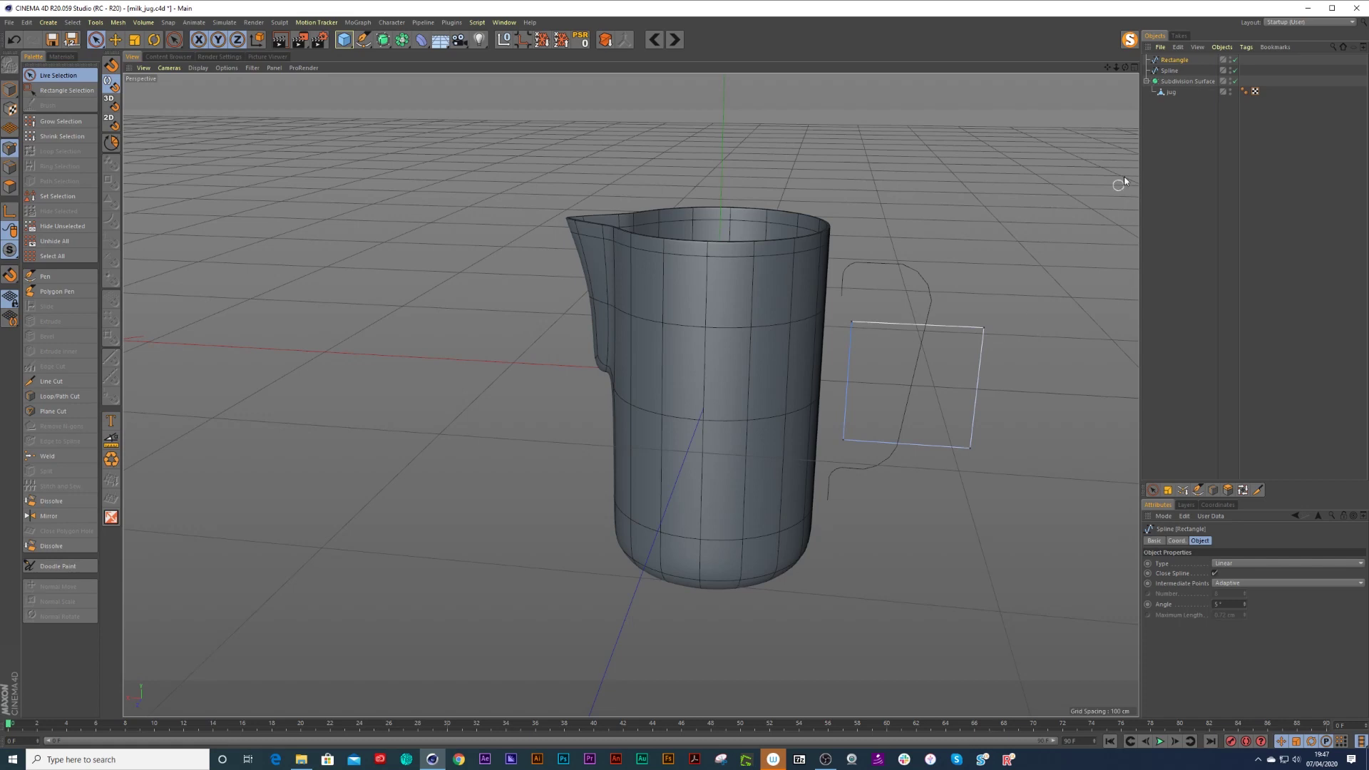
# Add a Sweep generator and nest both the Rectangle and the handle Spline inside it, with the Rectangle first.
pyautogui.moveTo(383, 41); pyautogui.dragTo(428, 94)
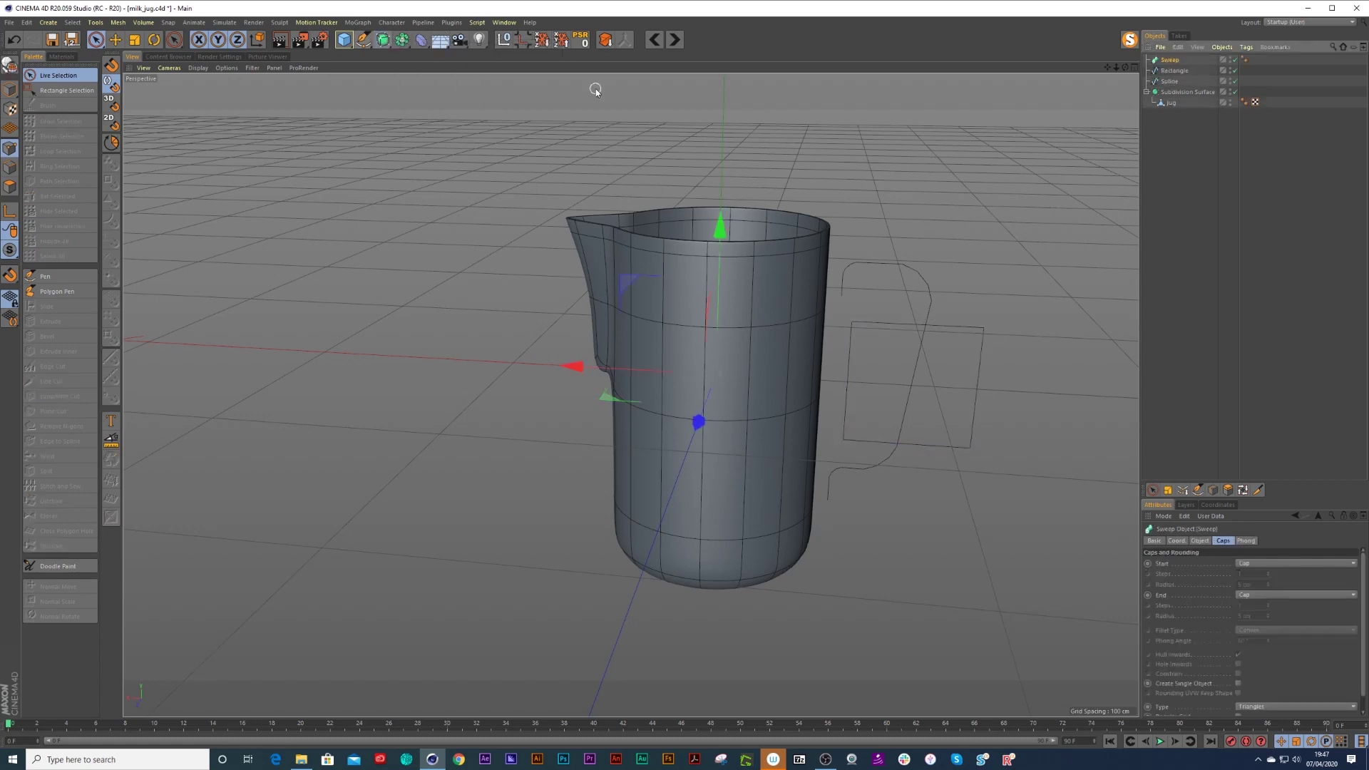
pyautogui.click(1175, 72)
pyautogui.keyDown('shift'); pyautogui.click(1171, 79); pyautogui.keyUp('shift')
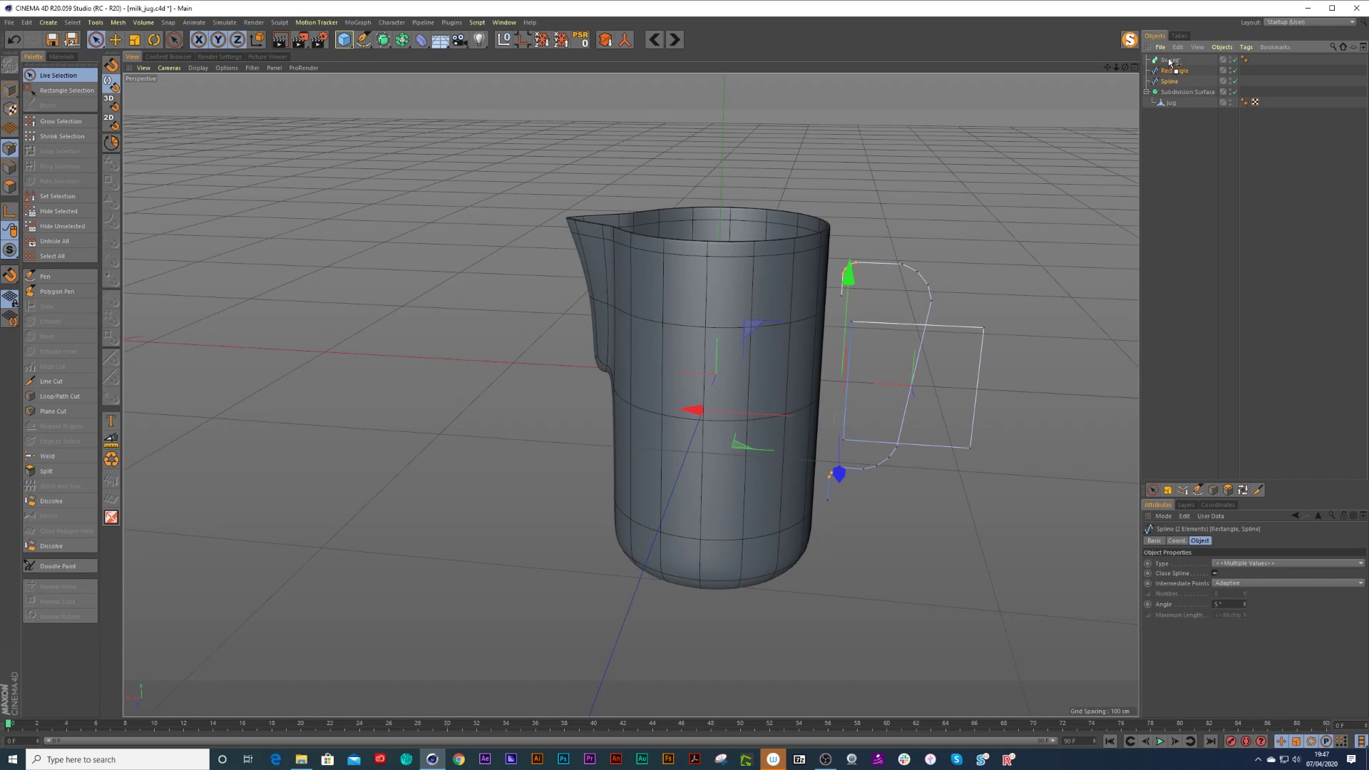
pyautogui.moveTo(1169, 62); pyautogui.dragTo(1169, 63)
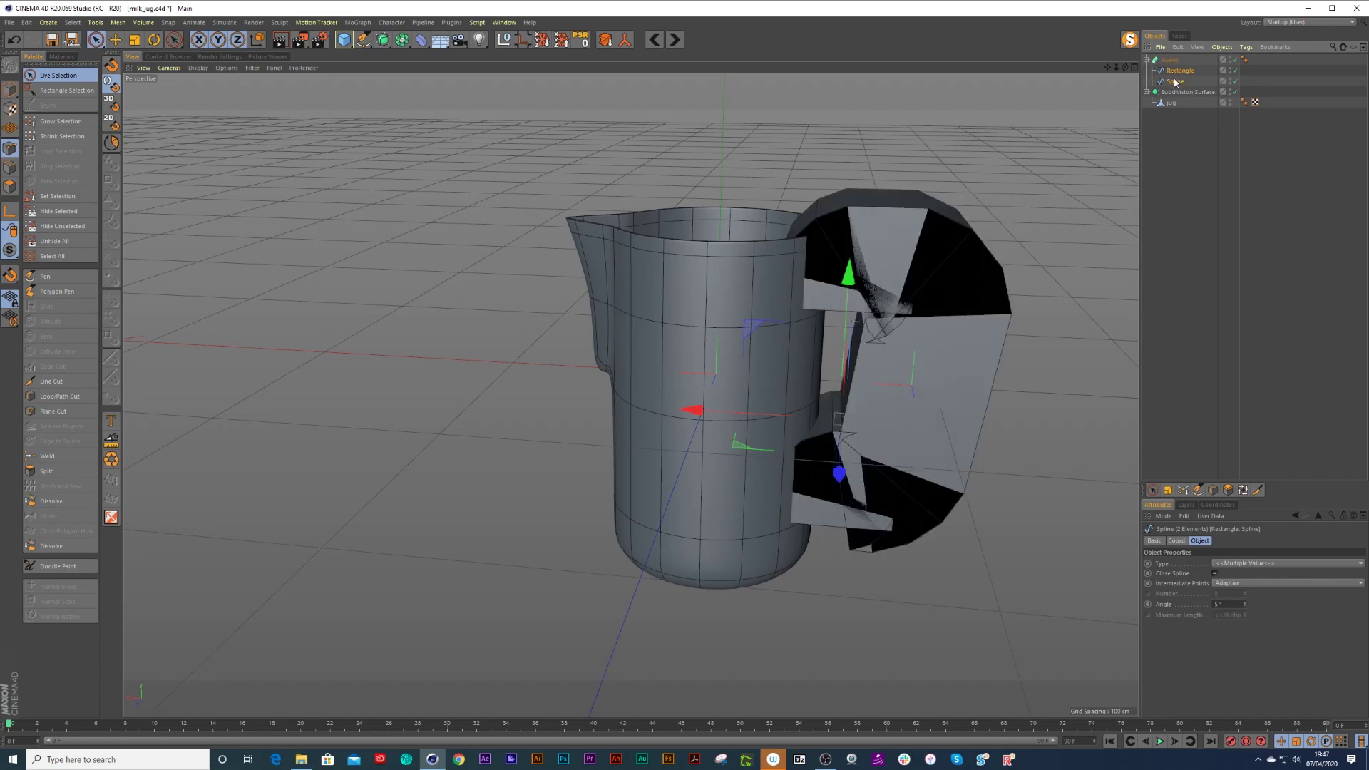
# Scale the Sweep's Rectangle profile down uniformly until the handle is a thin strip beside the jug.
pyautogui.click(1177, 72)
pyautogui.press('t')
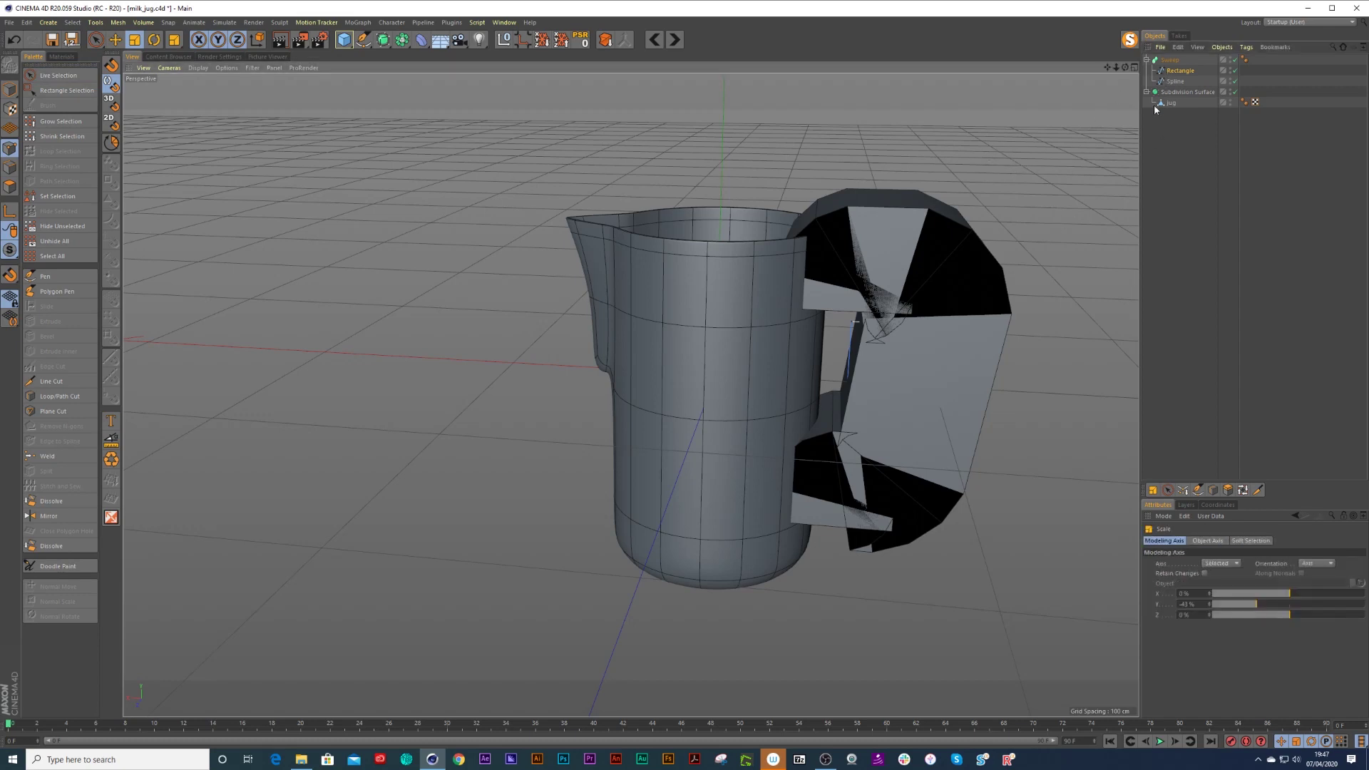
pyautogui.moveTo(1187, 70); pyautogui.dragTo(1179, 87)
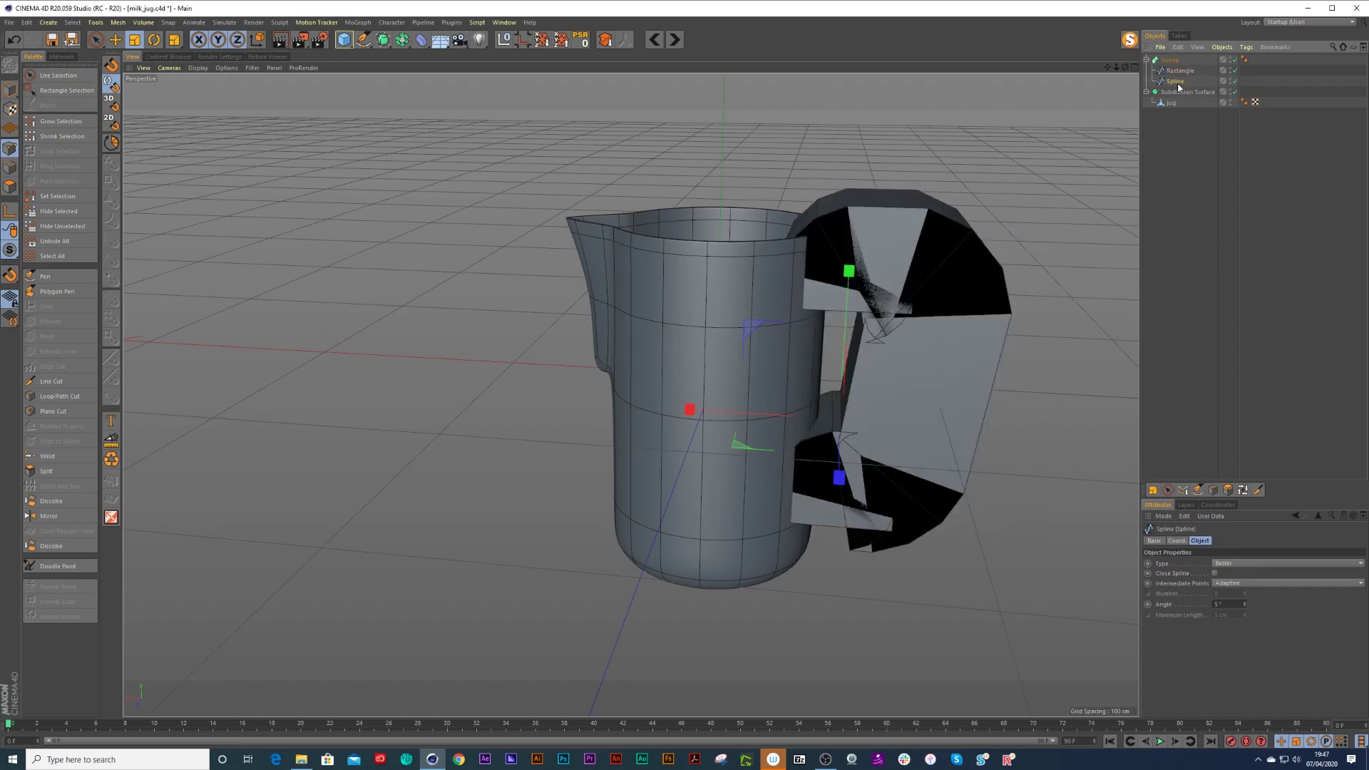
pyautogui.click(1178, 72)
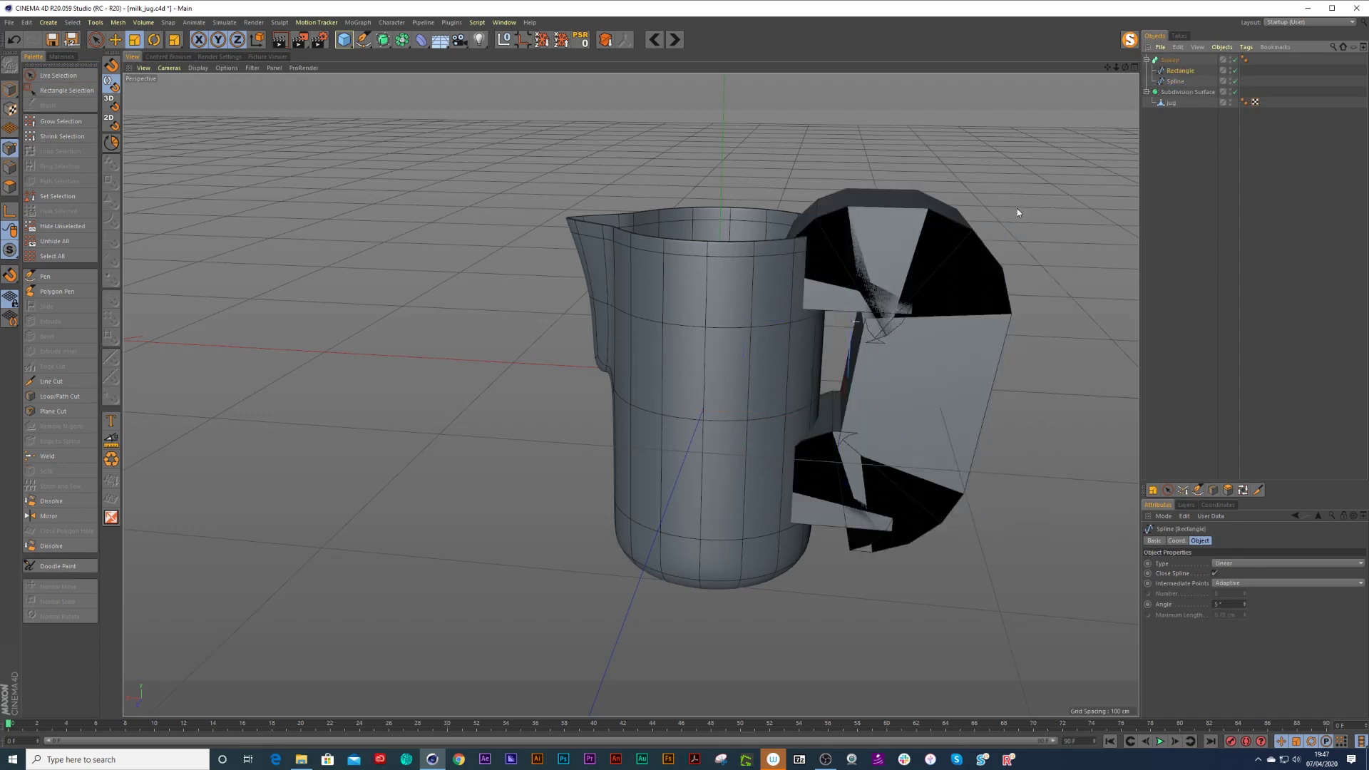
pyautogui.press('t')
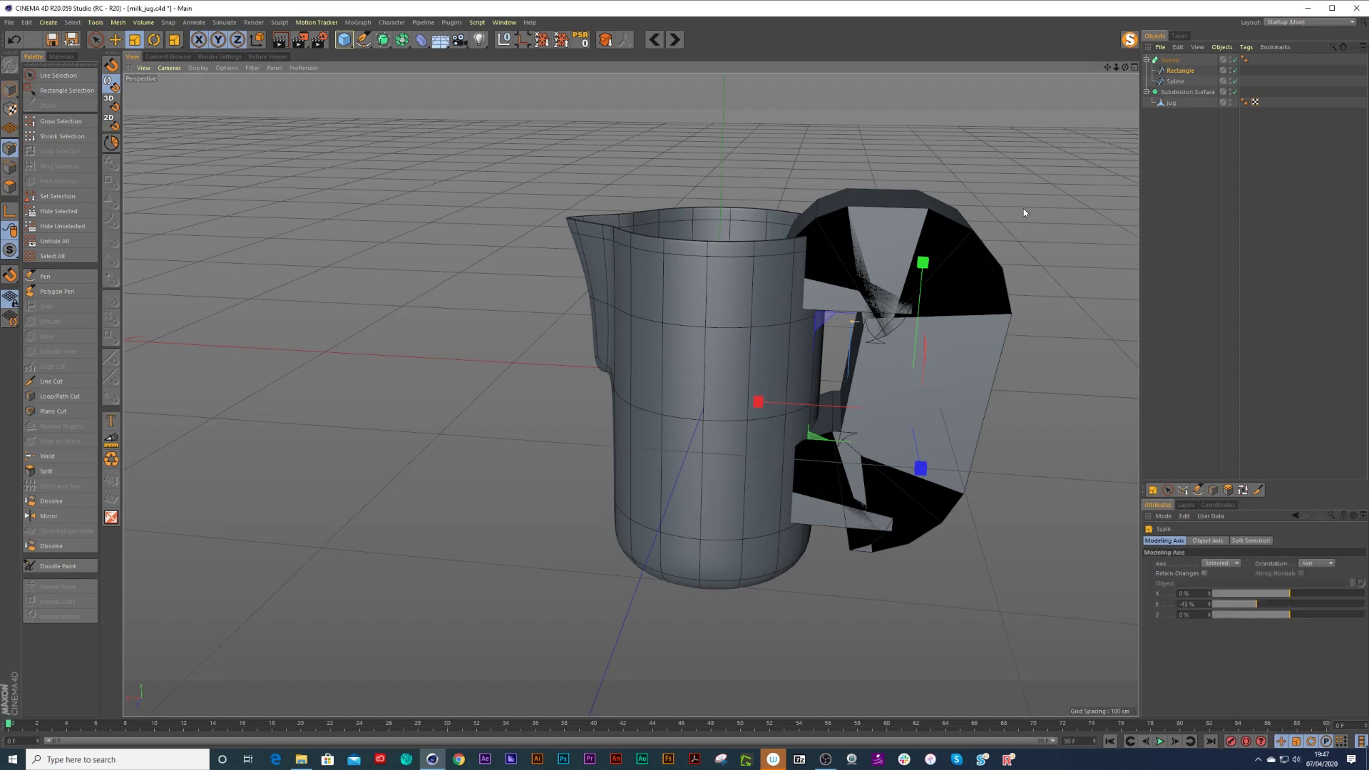
pyautogui.moveTo(1011, 213); pyautogui.dragTo(678, 350)
pyautogui.keyDown('alt'); pyautogui.moveTo(843, 293); pyautogui.dragTo(814, 289); pyautogui.keyUp('alt')
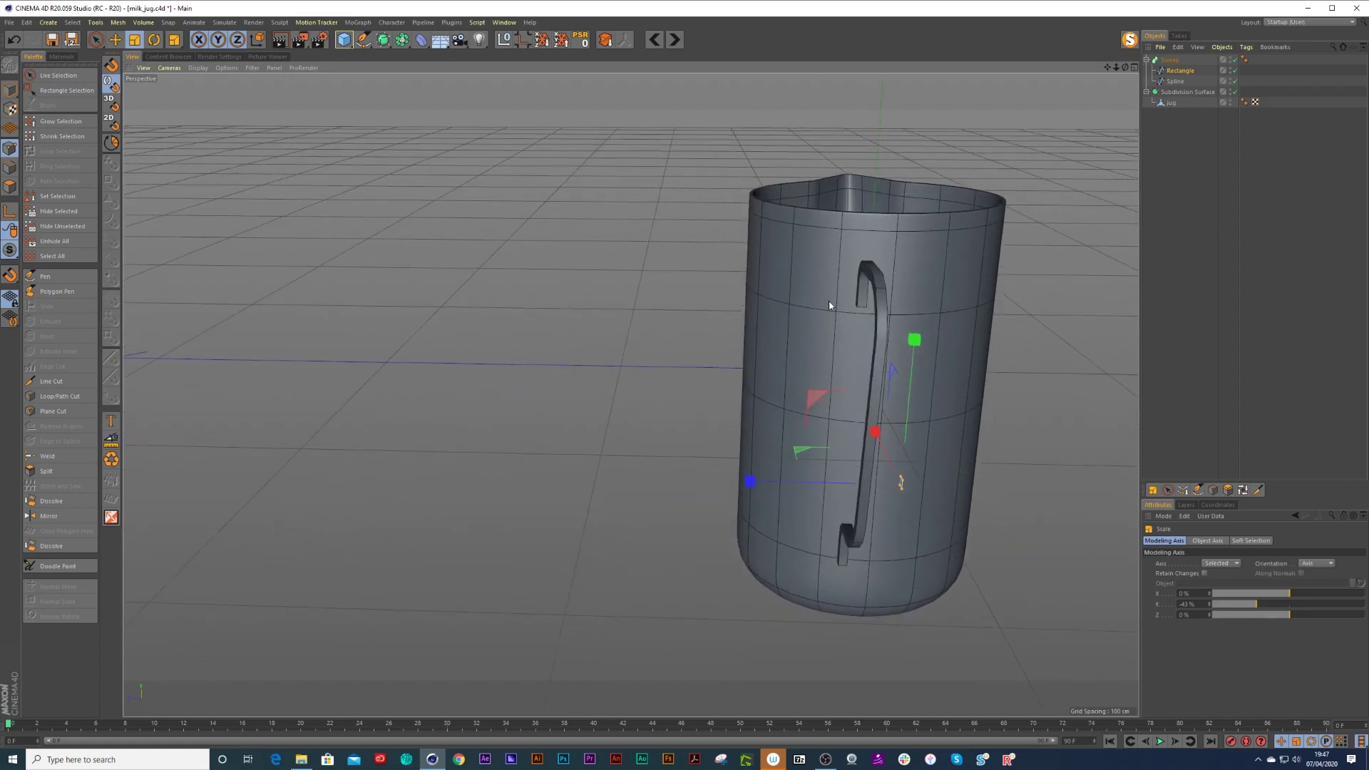
pyautogui.keyDown('alt'); pyautogui.moveTo(878, 402); pyautogui.dragTo(901, 490); pyautogui.keyUp('alt')
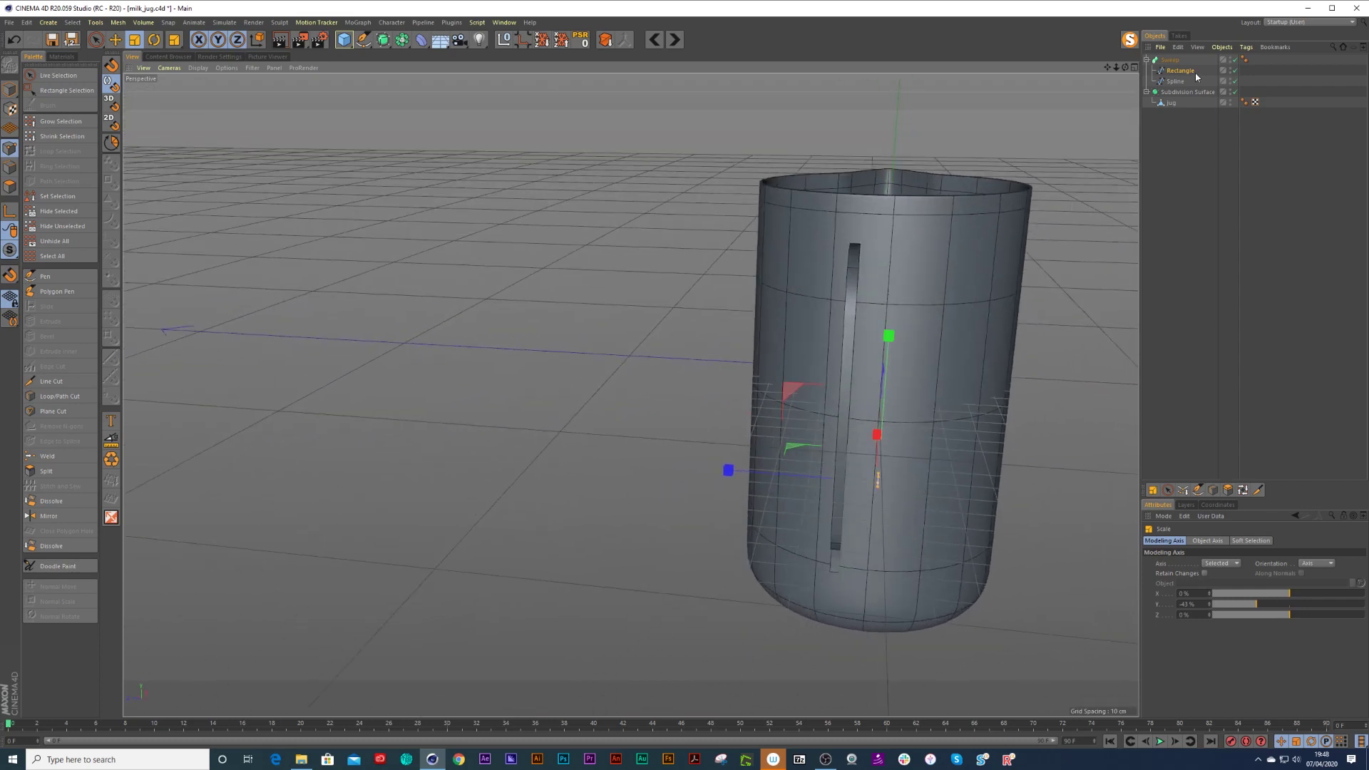
pyautogui.keyDown('alt'); pyautogui.moveTo(932, 480); pyautogui.dragTo(977, 458, button='right'); pyautogui.keyUp('alt')
pyautogui.keyDown('alt'); pyautogui.moveTo(847, 488); pyautogui.dragTo(882, 480); pyautogui.keyUp('alt')
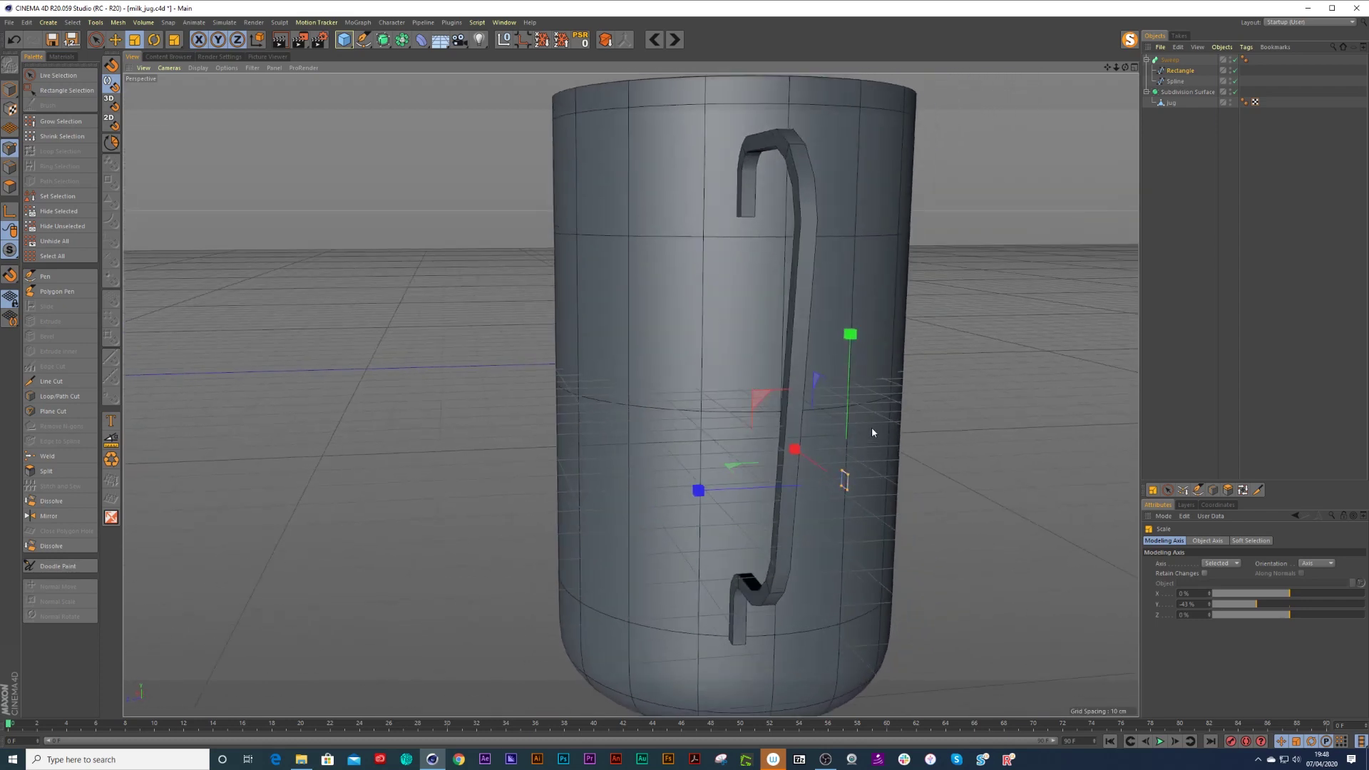
# Stretch the Rectangle profile along Y and thin it along X to make the handle a wide, flat band.
pyautogui.moveTo(850, 334); pyautogui.dragTo(852, 358)
pyautogui.moveTo(796, 452)
pyautogui.mouseDown()
pyautogui.moveTo(814, 469)
pyautogui.moveTo(791, 455)
pyautogui.mouseUp()
pyautogui.moveTo(850, 335); pyautogui.dragTo(863, 218)
pyautogui.scroll(-3, 861, 217)
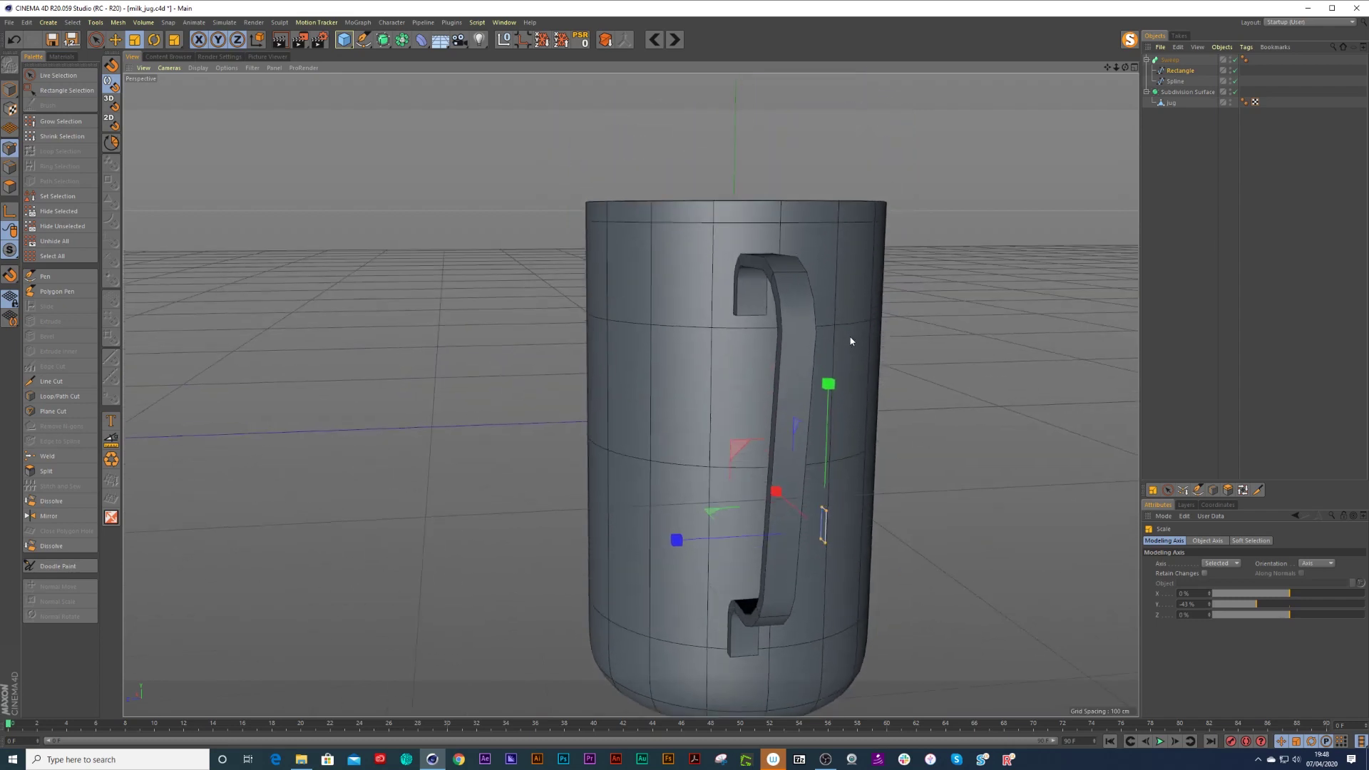
pyautogui.keyDown('alt'); pyautogui.moveTo(862, 354); pyautogui.dragTo(774, 344); pyautogui.keyUp('alt')
pyautogui.moveTo(631, 531); pyautogui.dragTo(598, 531)
pyautogui.hotkey('ctrl', 'z')
pyautogui.moveTo(751, 482); pyautogui.dragTo(772, 501)
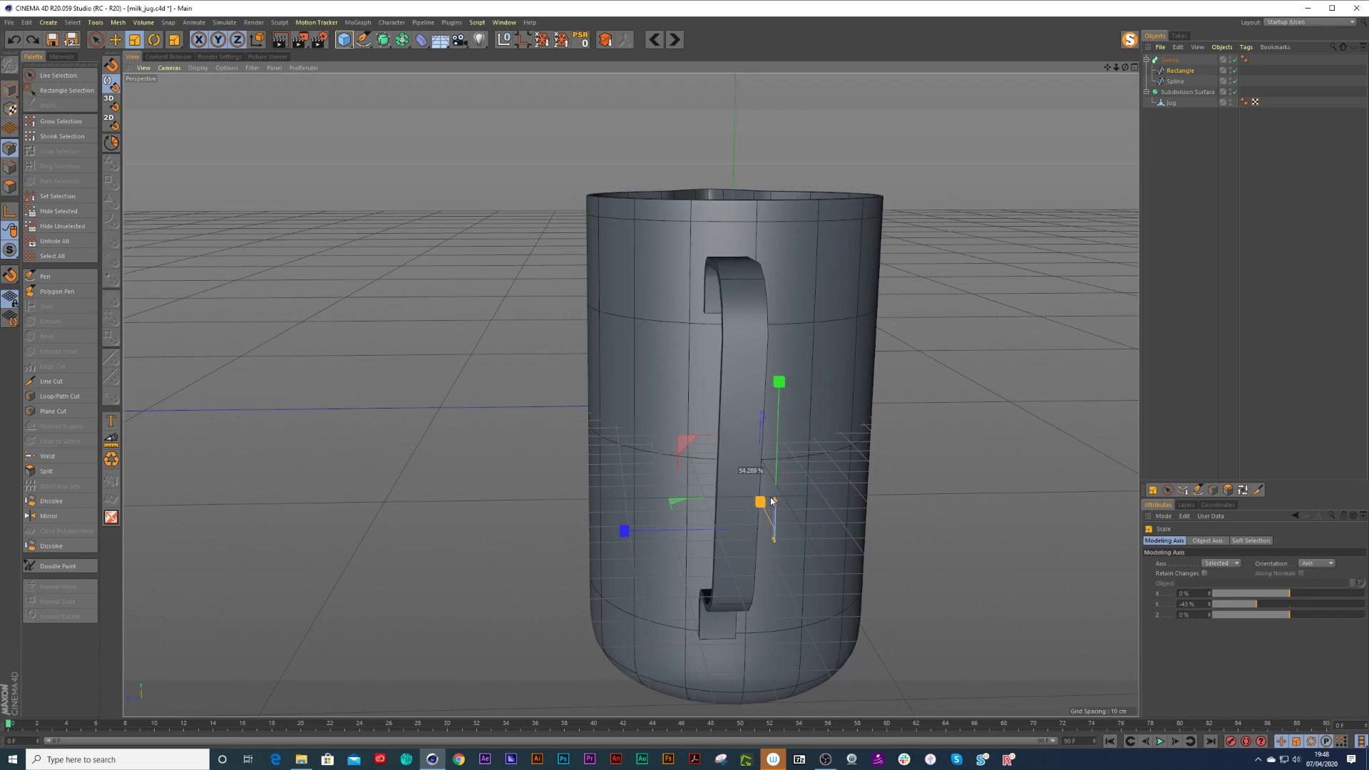
pyautogui.keyDown('alt'); pyautogui.moveTo(743, 443); pyautogui.dragTo(959, 397); pyautogui.keyUp('alt')
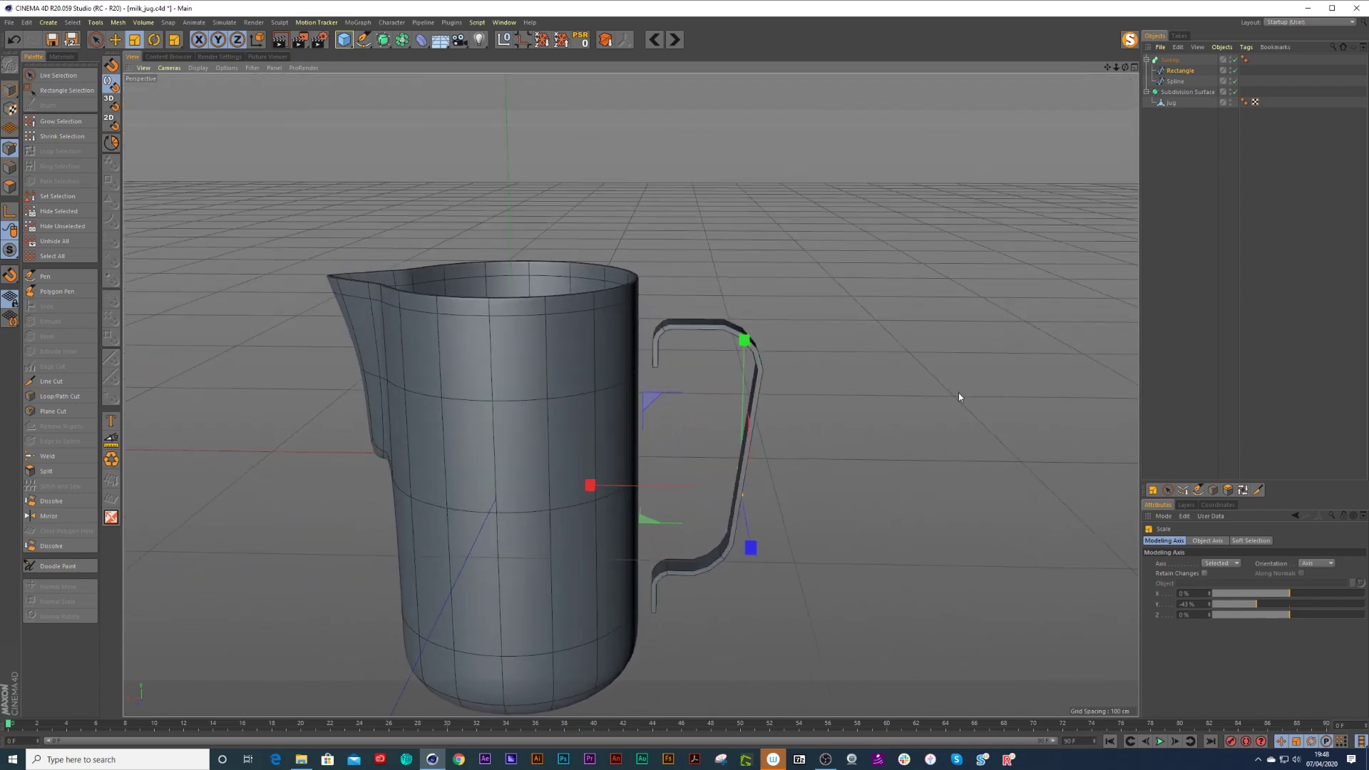
# Set the Sweep's start cap to None and check the handle's open upper end.
pyautogui.keyDown('ctrl'); pyautogui.click(1179, 71); pyautogui.keyUp('ctrl')
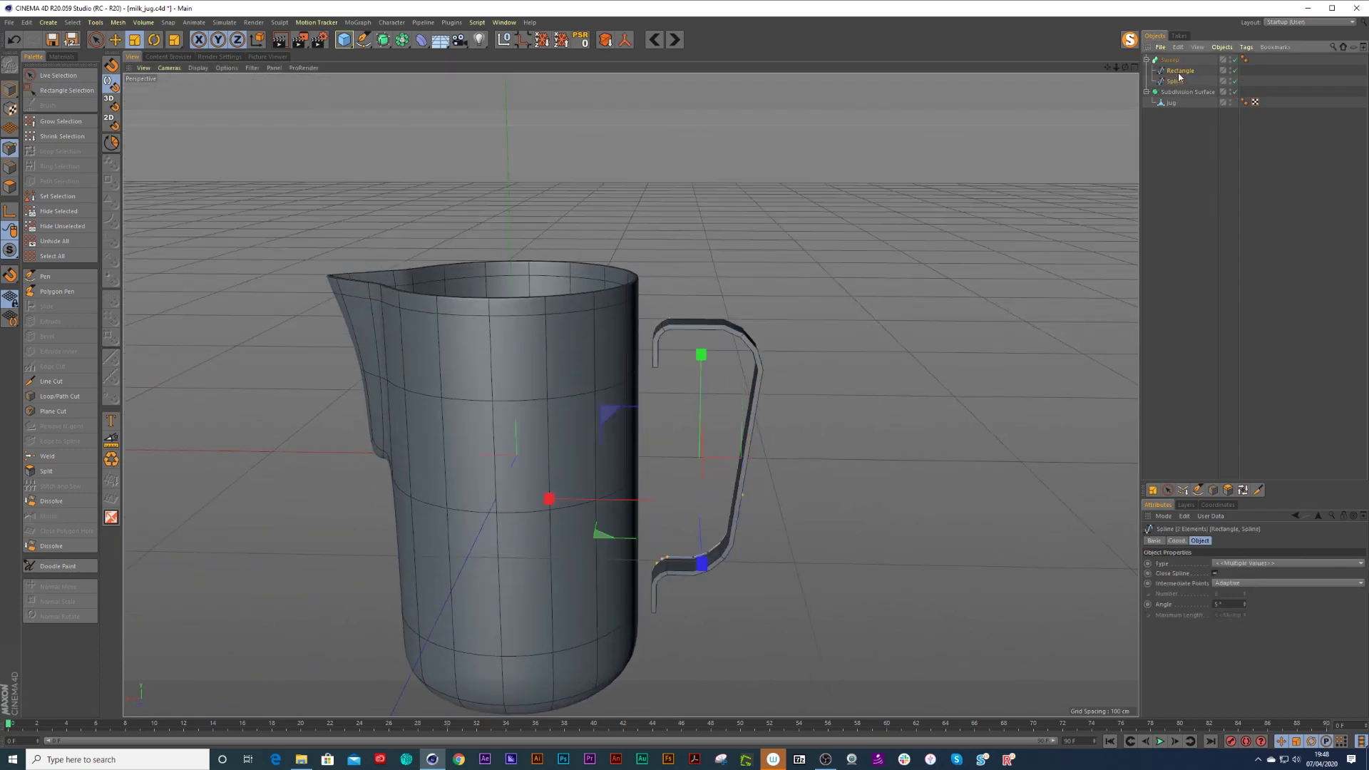
pyautogui.click(1178, 61)
pyautogui.click(1248, 564)
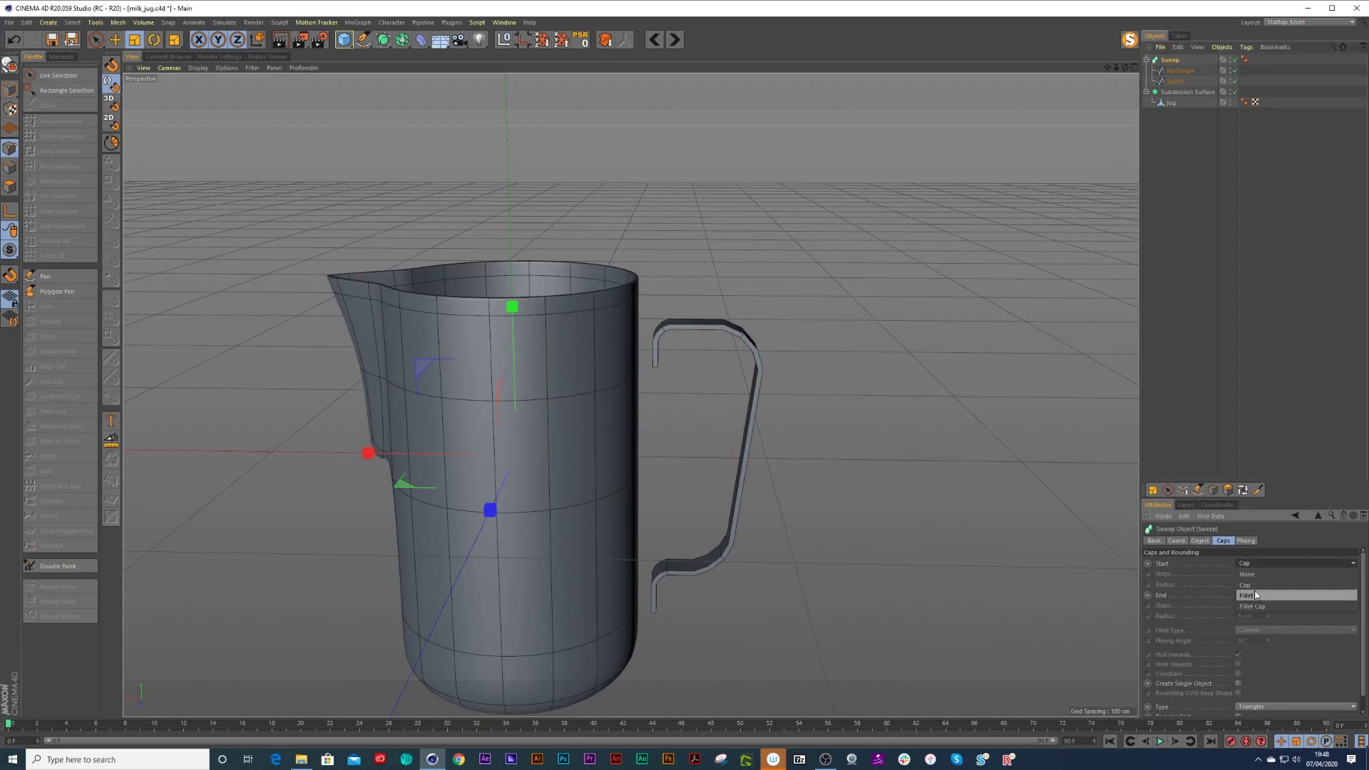
pyautogui.click(1247, 574)
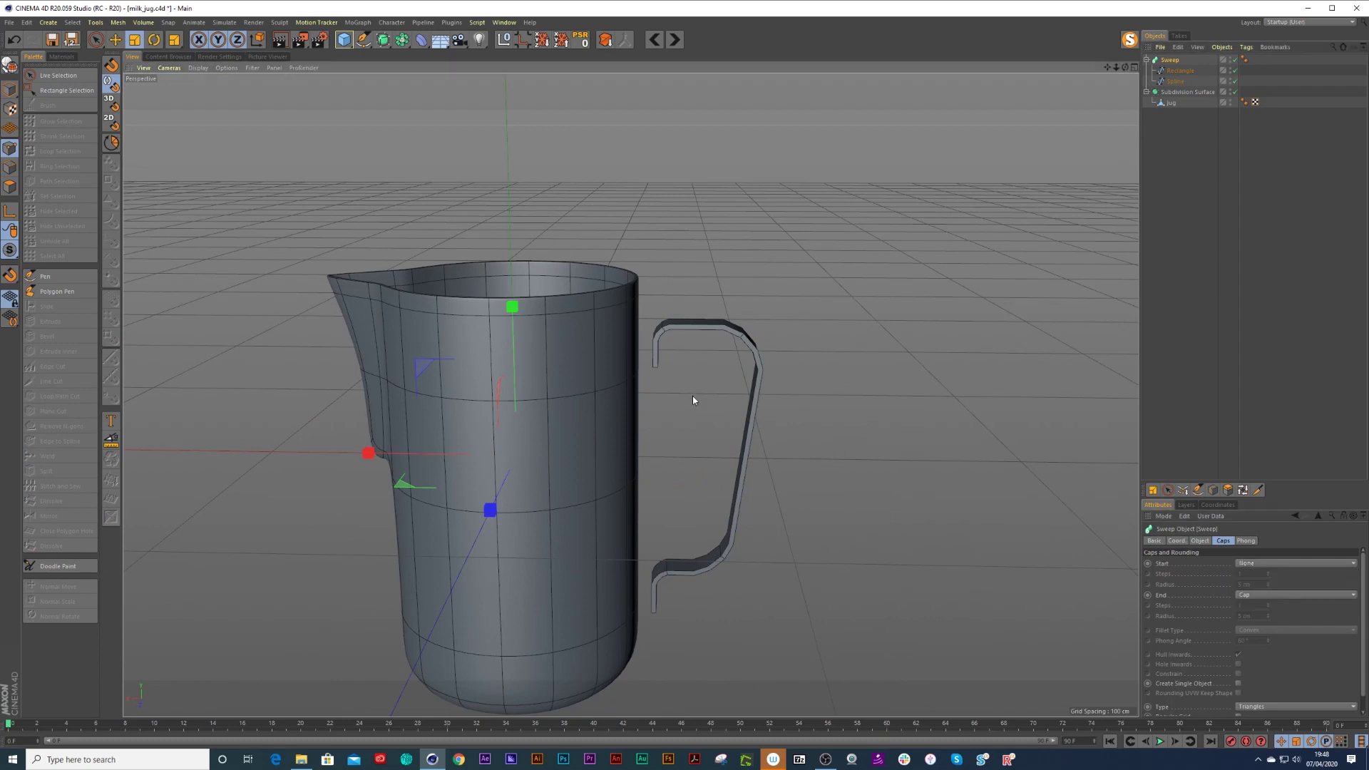
pyautogui.scroll(4, 695, 395)
pyautogui.scroll(3, 628, 345)
pyautogui.keyDown('alt'); pyautogui.moveTo(602, 239); pyautogui.dragTo(603, 246); pyautogui.keyUp('alt')
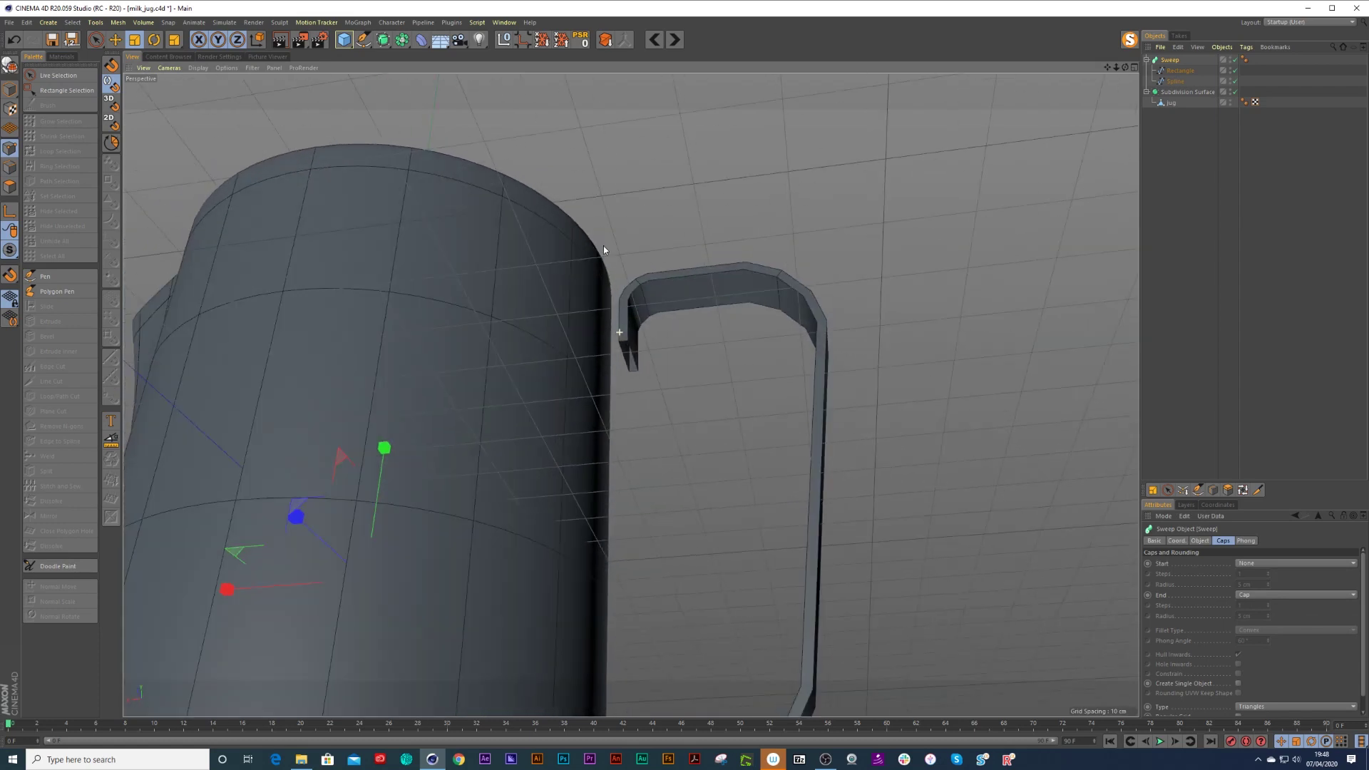
# Switch the Sweep's start to Cap and back to None to compare the handle's upper end.
pyautogui.click(1257, 565)
pyautogui.click(1247, 573)
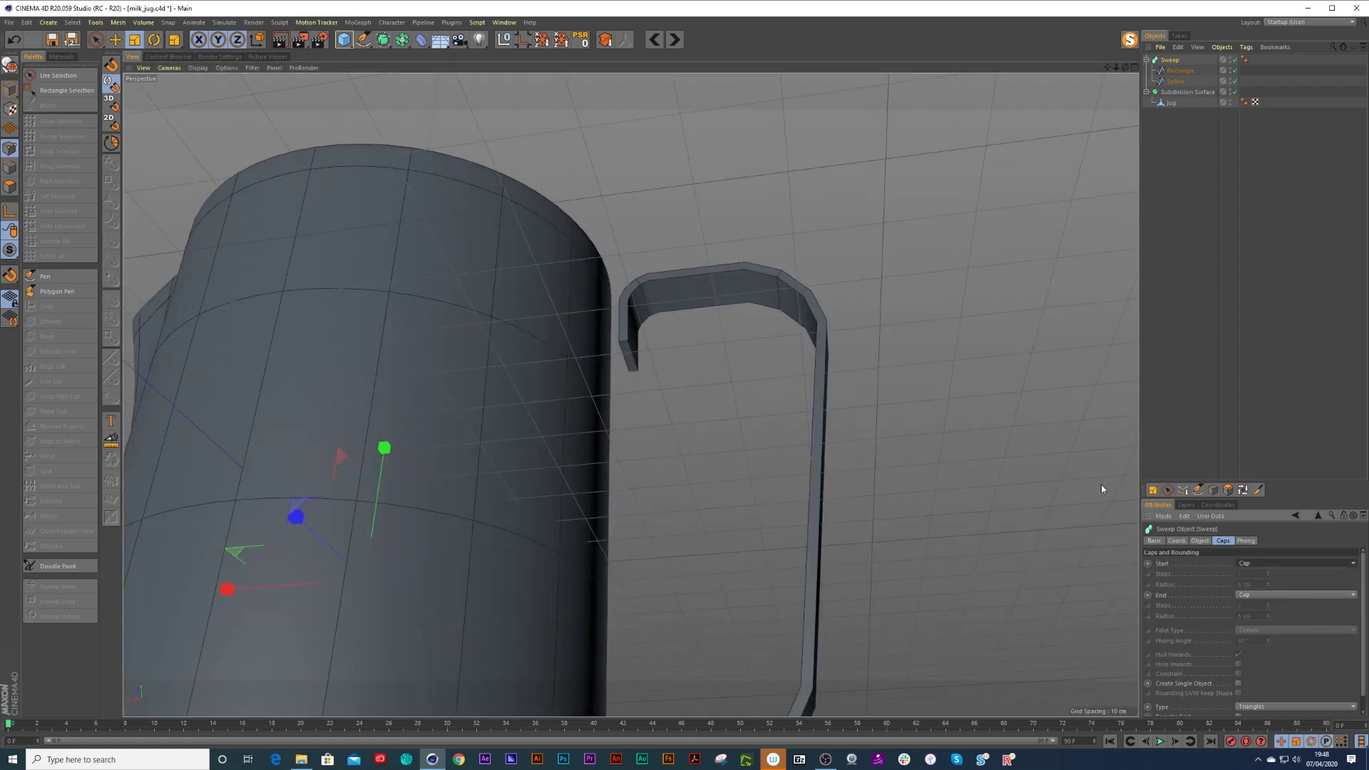
pyautogui.scroll(4, 630, 358)
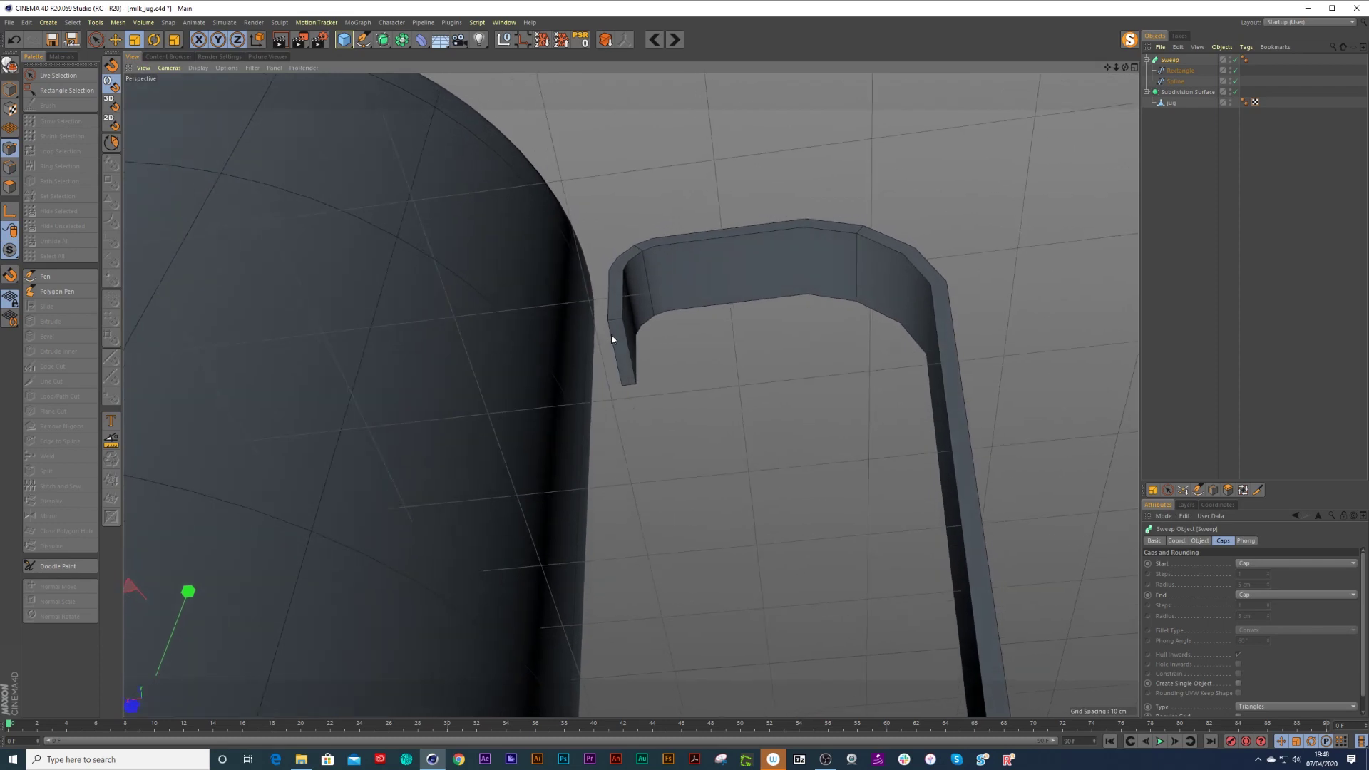
pyautogui.click(1249, 564)
pyautogui.click(1250, 571)
# Set the Sweep's end cap to None so the handle's lower end is open too.
pyautogui.keyDown('alt'); pyautogui.moveTo(1116, 602); pyautogui.dragTo(1063, 633, button='right'); pyautogui.keyUp('alt')
pyautogui.moveTo(998, 609)
pyautogui.keyDown('alt'); pyautogui.mouseDown()
pyautogui.moveTo(841, 352)
pyautogui.moveTo(861, 347)
pyautogui.mouseUp(); pyautogui.keyUp('alt')
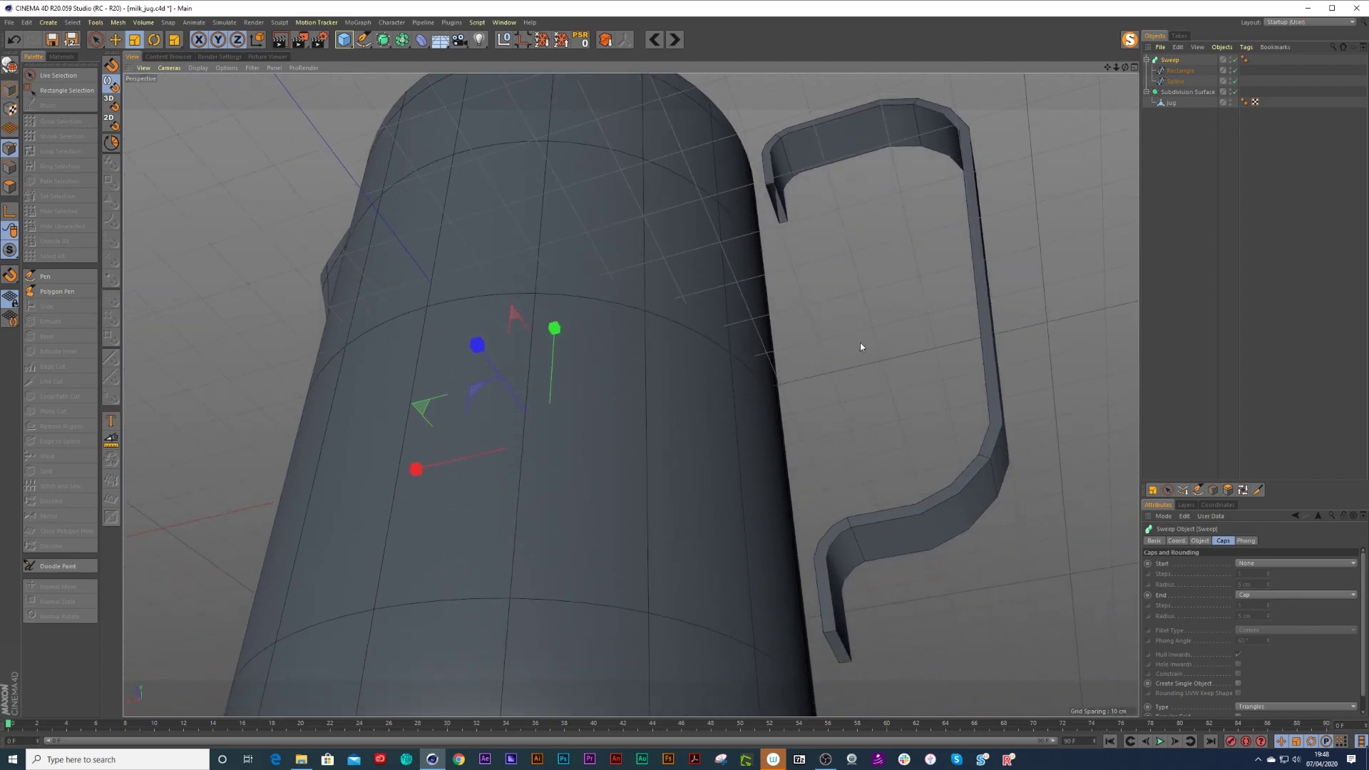
pyautogui.click(1251, 597)
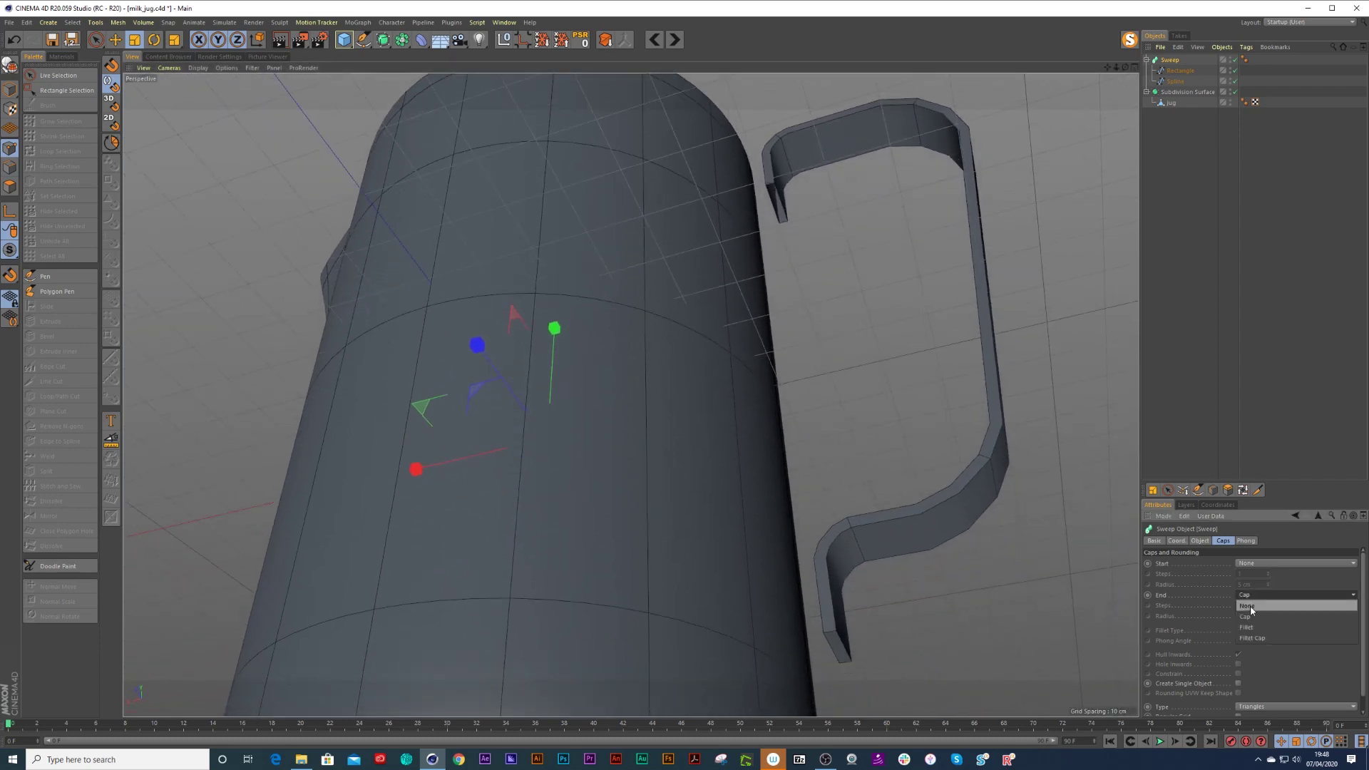
pyautogui.click(1251, 606)
pyautogui.keyDown('alt'); pyautogui.moveTo(877, 303); pyautogui.dragTo(836, 365, button='right'); pyautogui.keyUp('alt')
pyautogui.keyDown('alt'); pyautogui.moveTo(835, 365); pyautogui.dragTo(886, 271); pyautogui.keyUp('alt')
pyautogui.keyDown('alt'); pyautogui.moveTo(887, 272); pyautogui.dragTo(831, 342, button='right'); pyautogui.keyUp('alt')
pyautogui.moveTo(831, 342)
pyautogui.keyDown('alt'); pyautogui.mouseDown()
pyautogui.moveTo(869, 259)
pyautogui.moveTo(1125, 116)
pyautogui.mouseUp(); pyautogui.keyUp('alt')
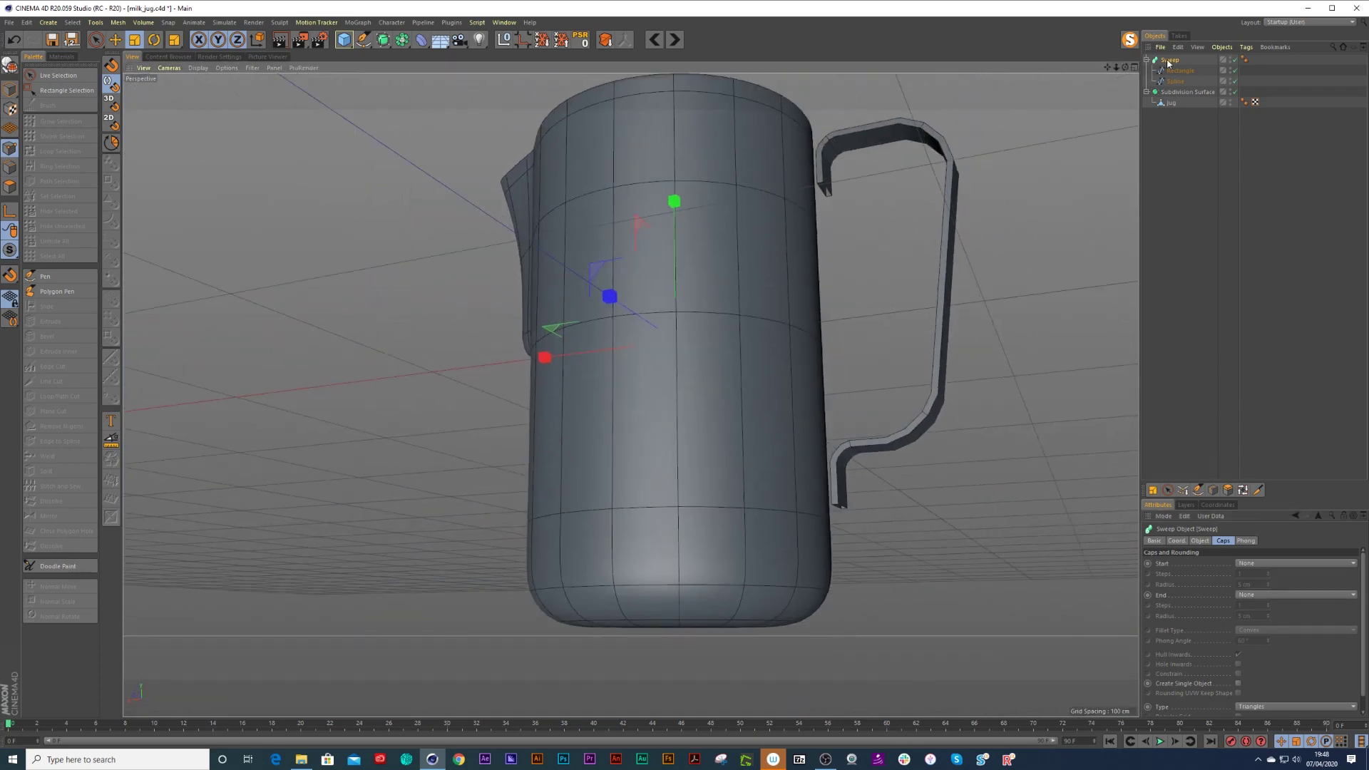
# Merge the Sweep and its two splines into a single polygon object and rename it handle.
pyautogui.keyDown('shift'); pyautogui.click(1175, 81); pyautogui.keyUp('shift')
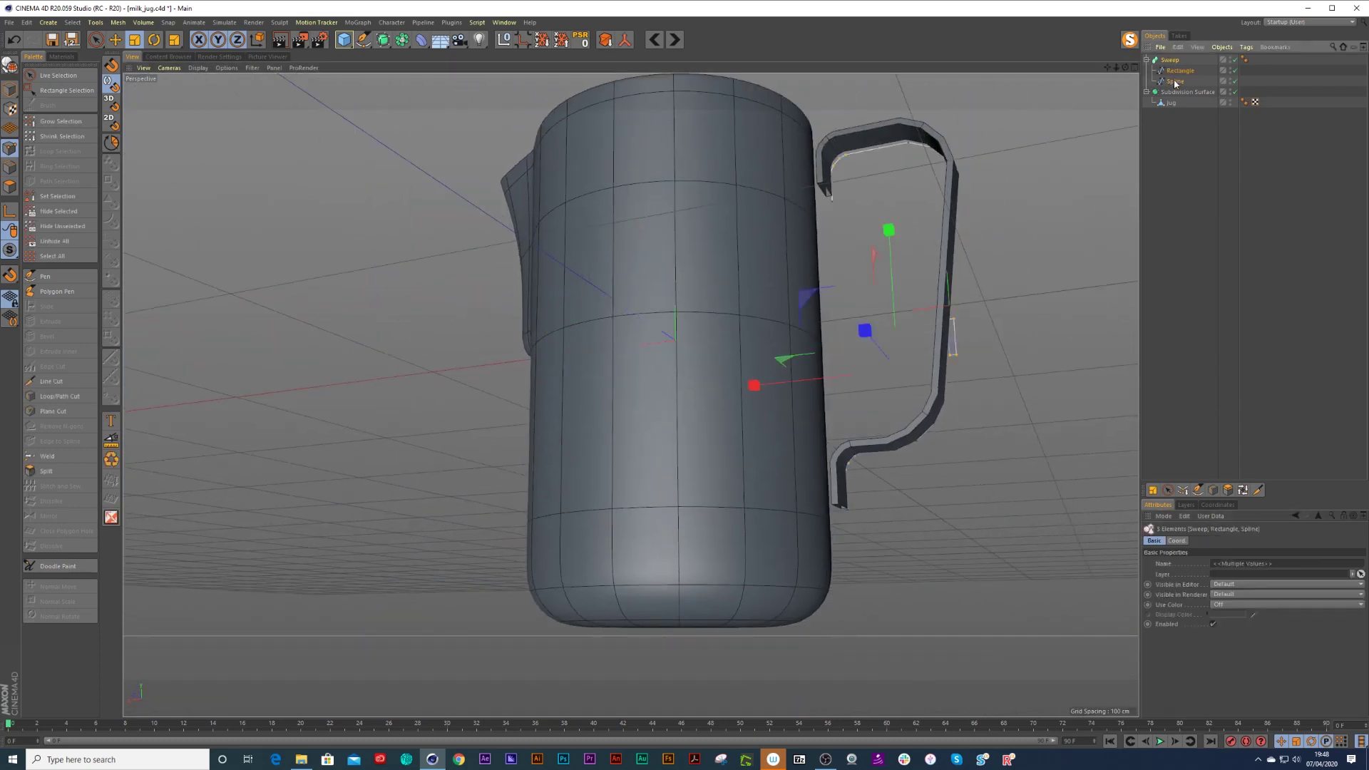
pyautogui.click(625, 40)
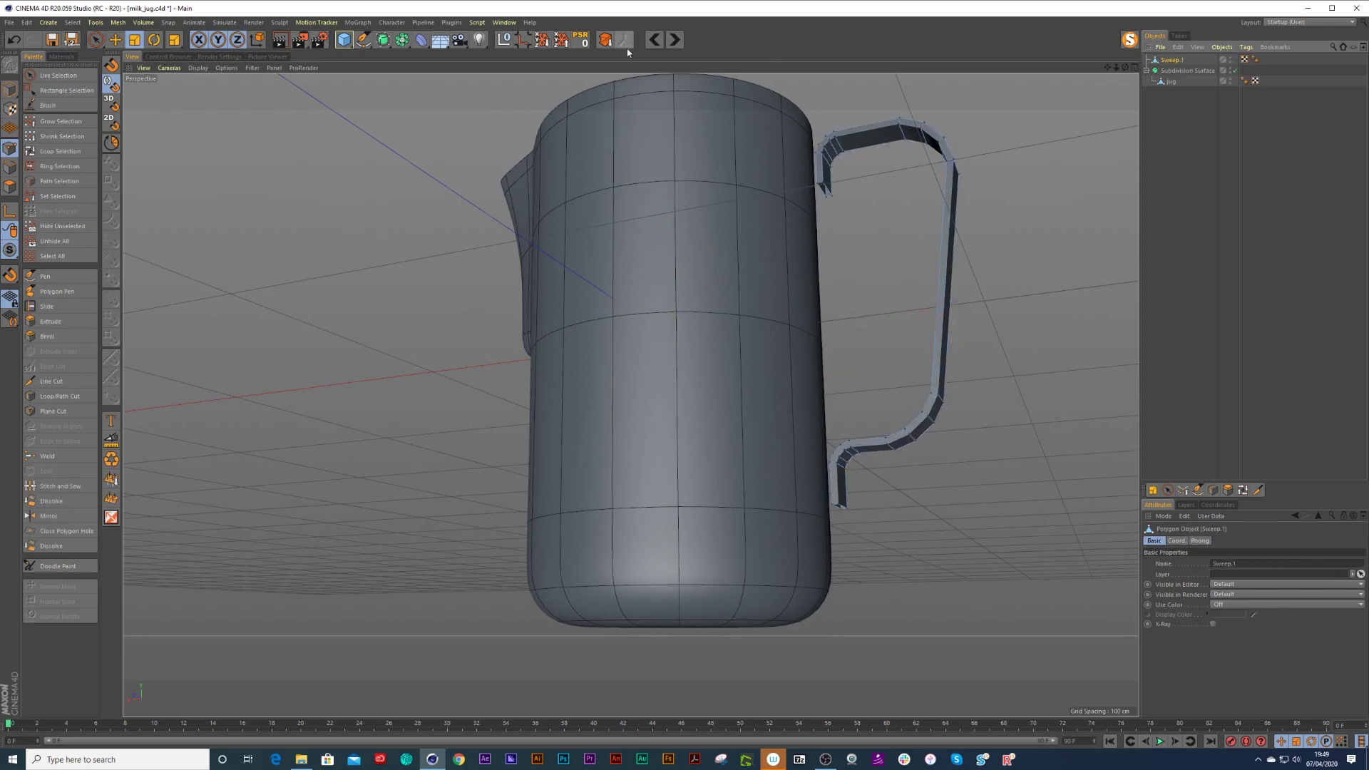
pyautogui.keyDown('alt'); pyautogui.moveTo(799, 202); pyautogui.dragTo(770, 265); pyautogui.keyUp('alt')
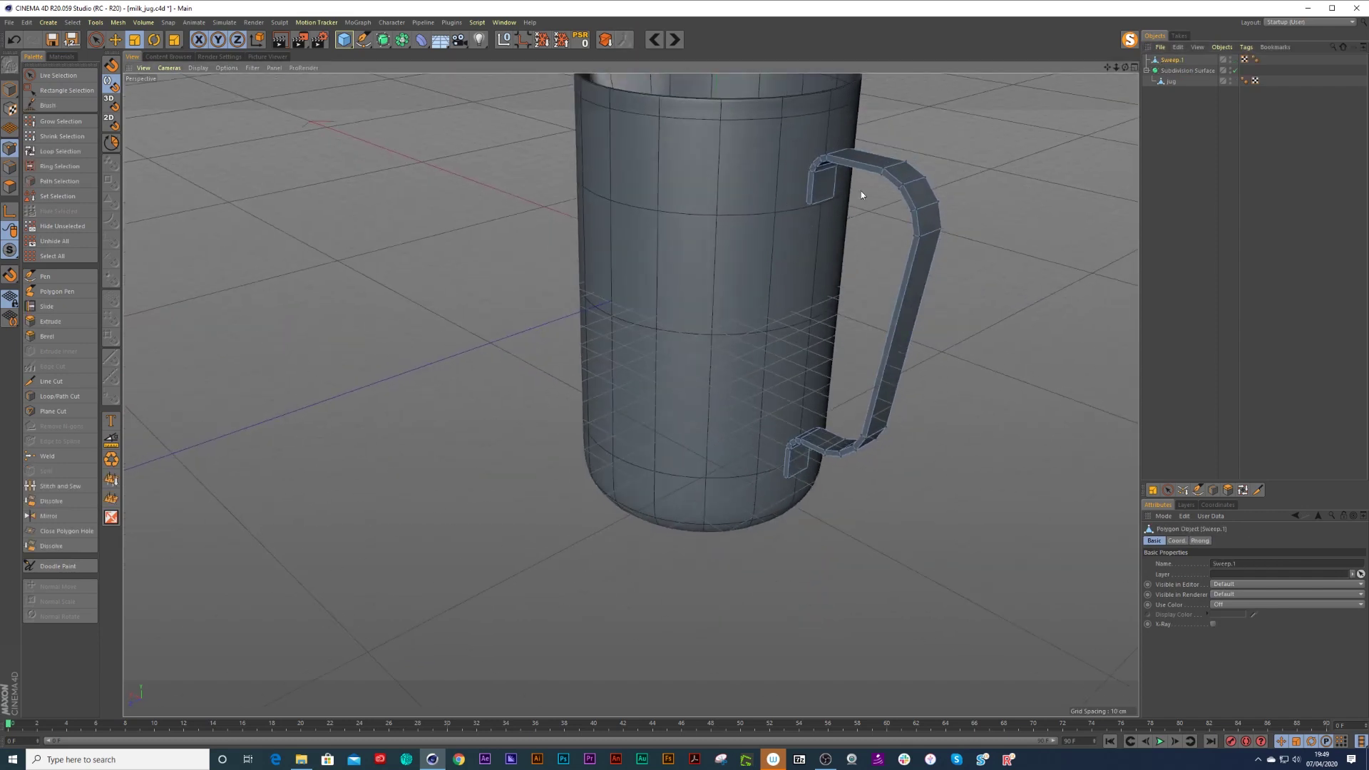
pyautogui.doubleClick(1171, 60)
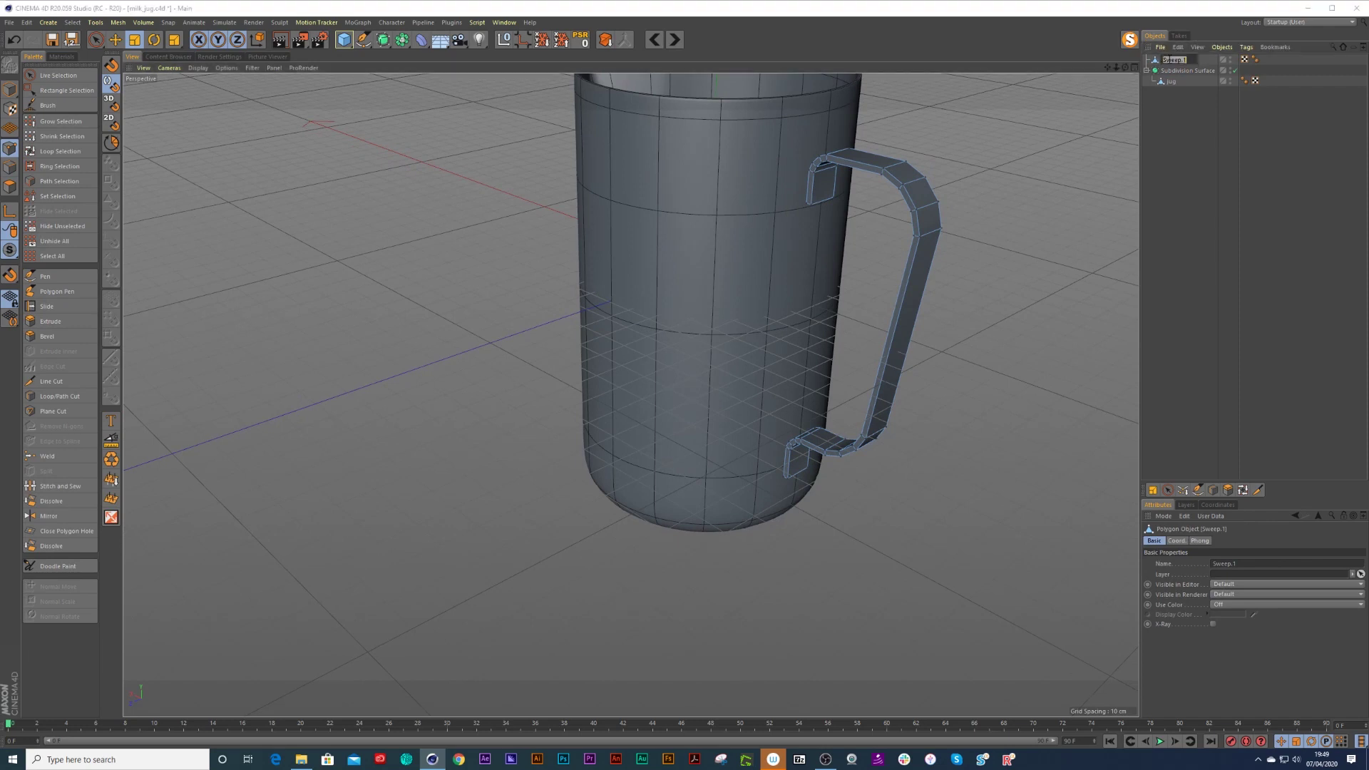
pyautogui.write('handle')
pyautogui.press('Return')
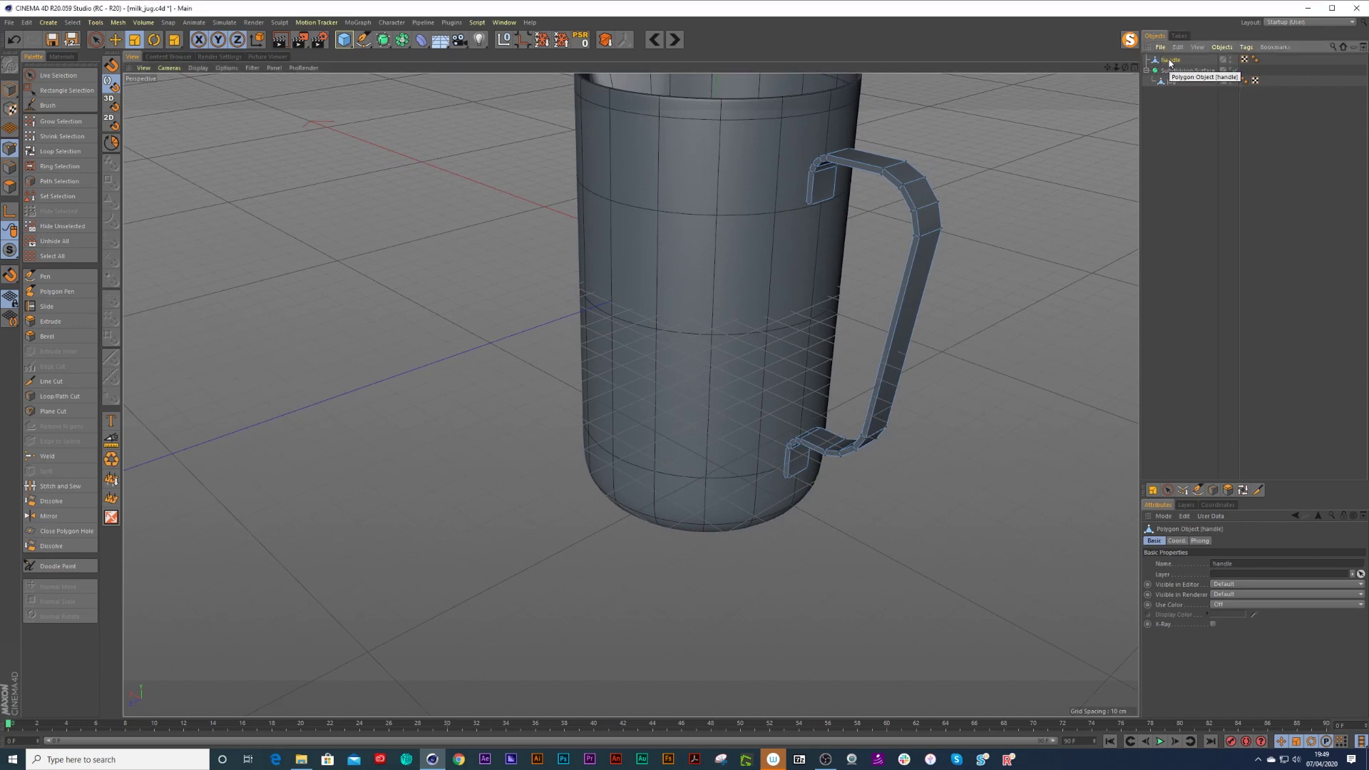
# In the four-view layout, move the handle along X until its inner ends sit against the jug's side.
pyautogui.click(1131, 70)
pyautogui.scroll(2, 911, 560)
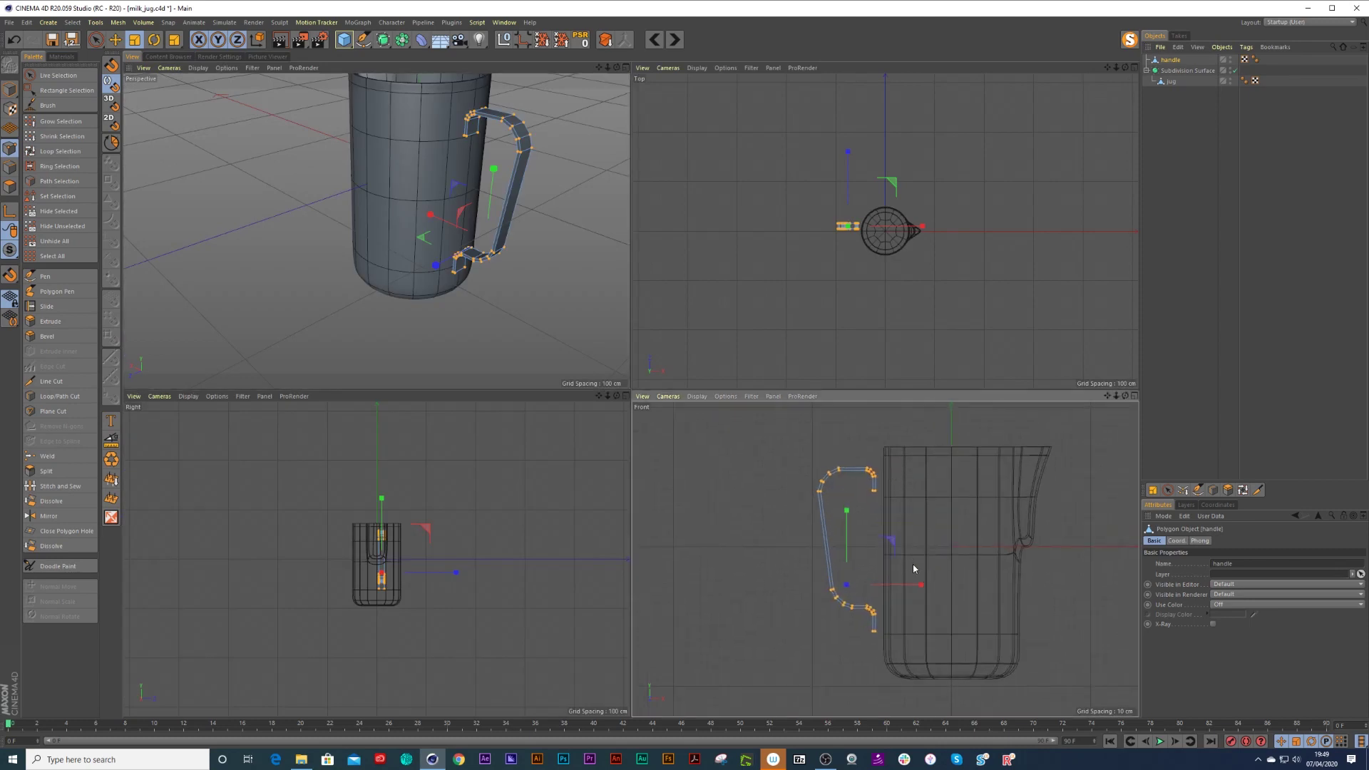
pyautogui.press('9')
pyautogui.scroll(1, 912, 589)
pyautogui.moveTo(909, 591); pyautogui.dragTo(918, 591)
pyautogui.keyDown('alt'); pyautogui.moveTo(507, 214); pyautogui.dragTo(542, 246); pyautogui.keyUp('alt')
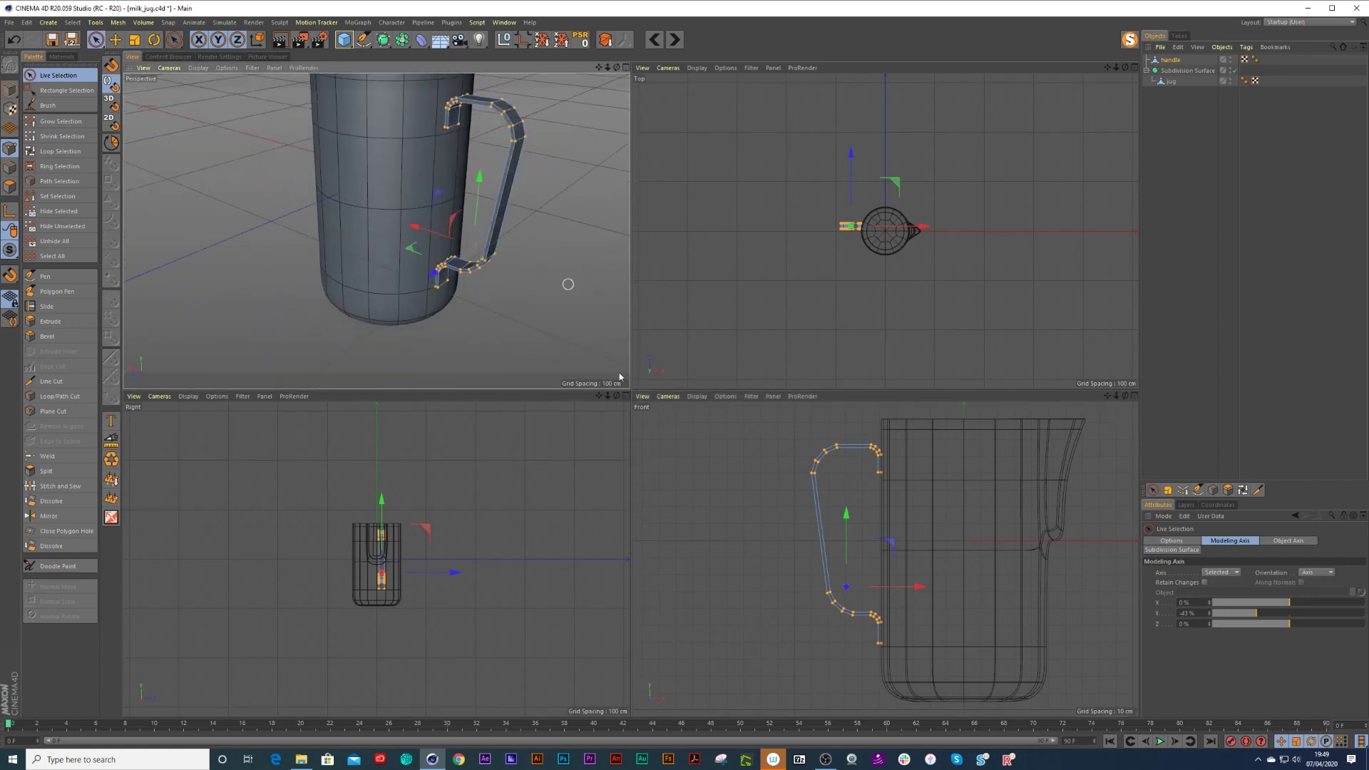
# In the Right view, move the whole handle object along Z by about 6.5 cm to centre it on the jug.
pyautogui.scroll(1, 428, 539)
pyautogui.scroll(5, 428, 539)
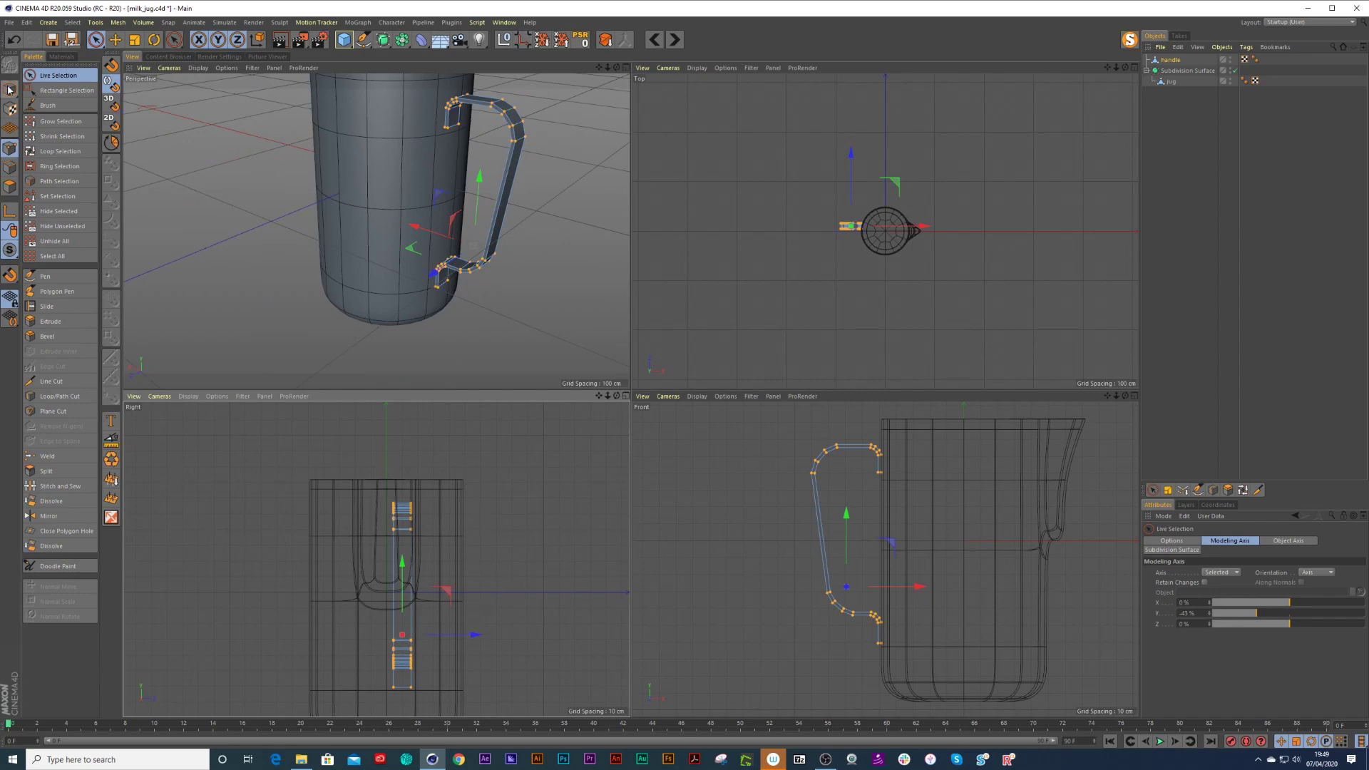
pyautogui.press('Return')
pyautogui.hotkey('ctrl', 'a')
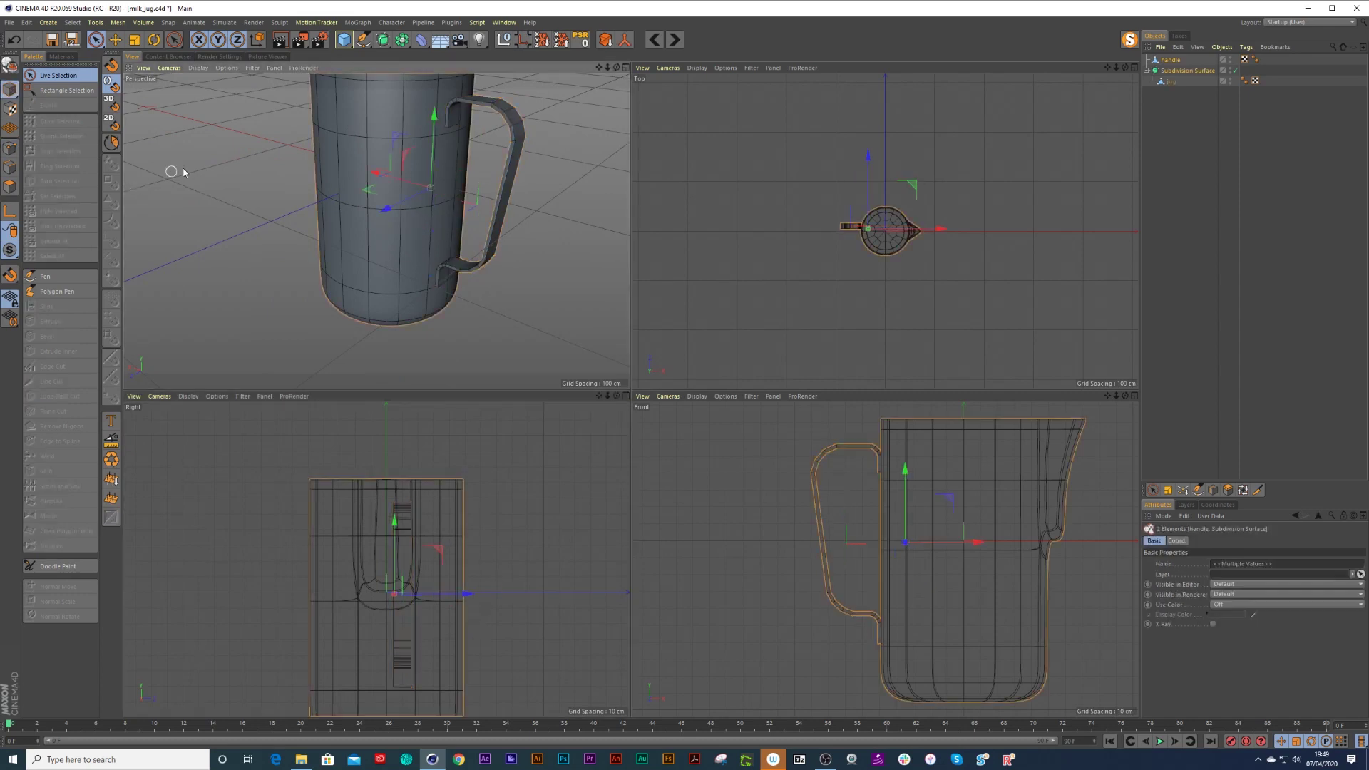
pyautogui.click(1168, 61)
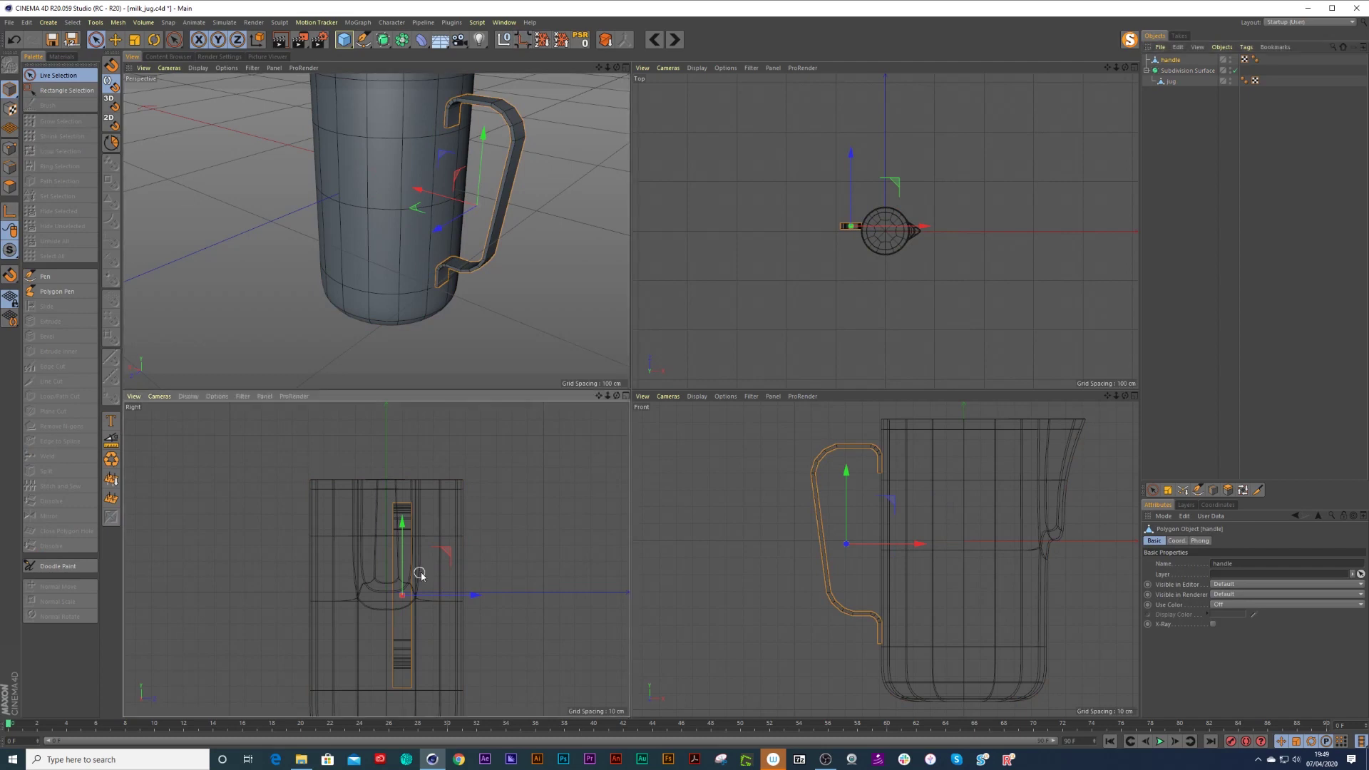
pyautogui.moveTo(474, 598); pyautogui.dragTo(458, 597)
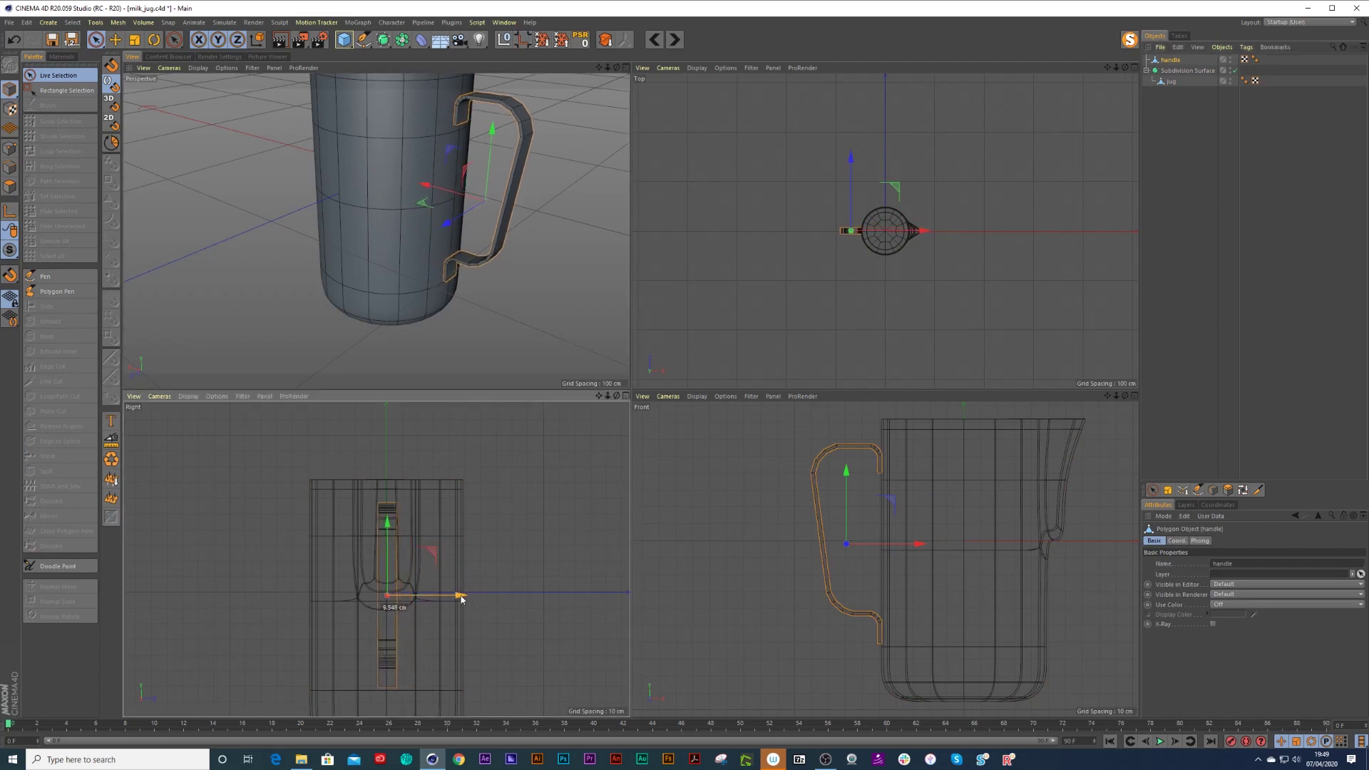
pyautogui.scroll(-3, 482, 335)
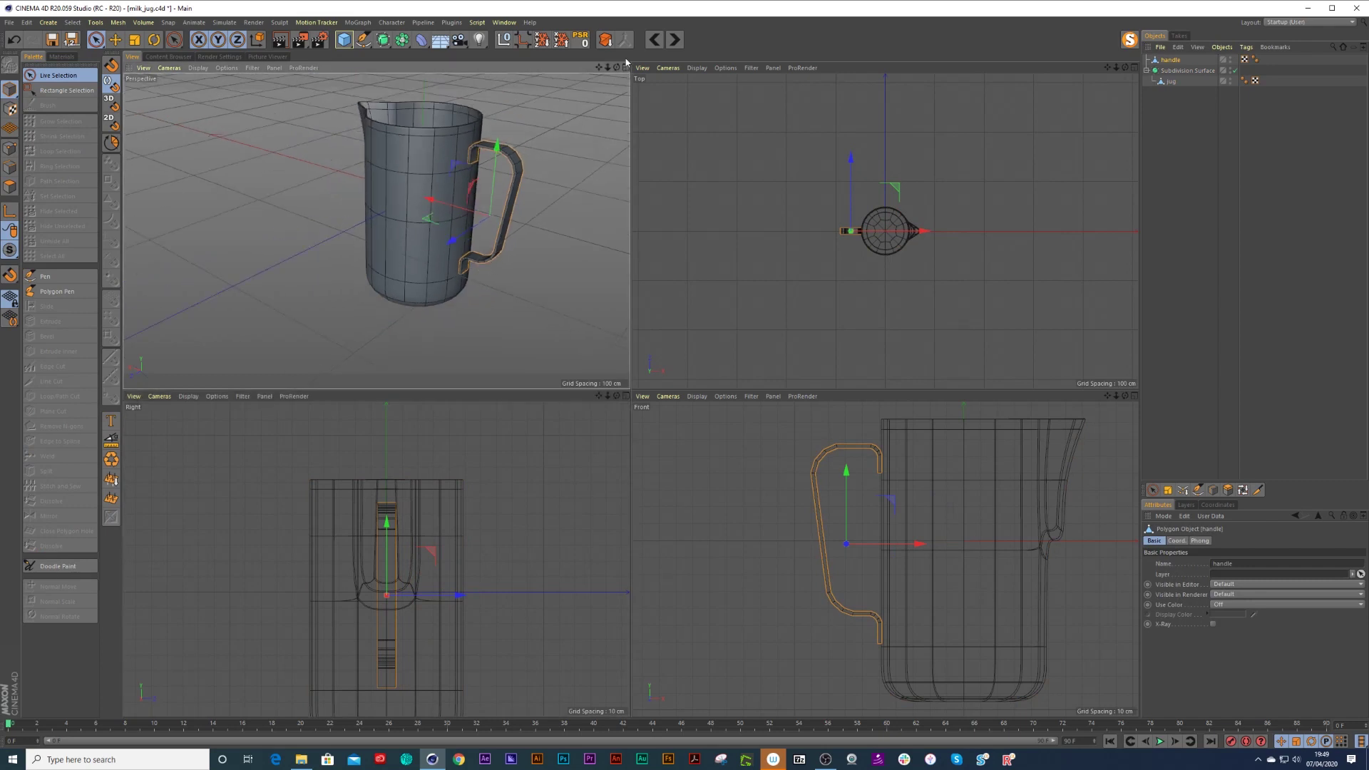
# Return to the full Perspective view and nest the handle under the Subdivision Surface above the jug.
pyautogui.click(627, 68)
pyautogui.keyDown('alt'); pyautogui.moveTo(695, 311); pyautogui.dragTo(802, 300); pyautogui.keyUp('alt')
pyautogui.moveTo(1176, 62); pyautogui.dragTo(1174, 79)
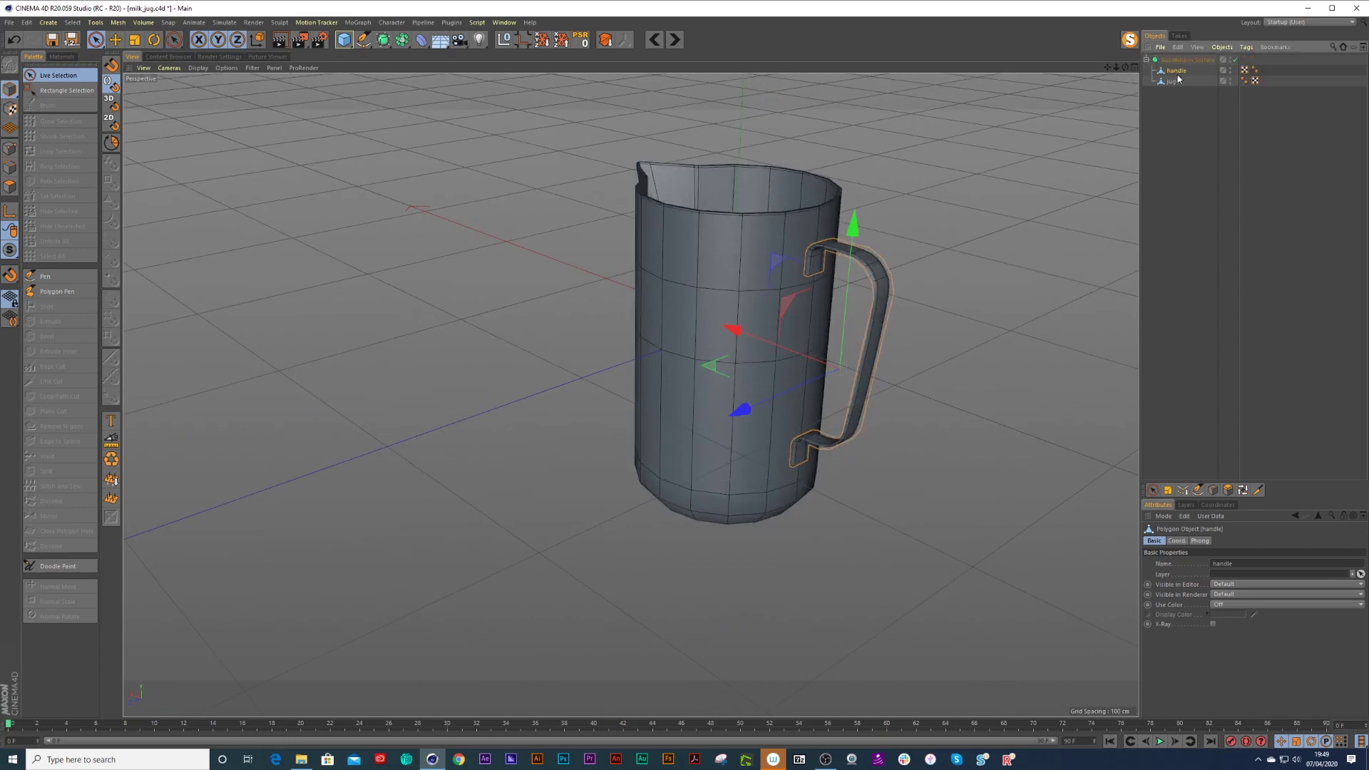
# Group the handle into a null under the Subdivision Surface, add the jug to the group, and rename the null milk jug.
pyautogui.keyDown('alt'); pyautogui.moveTo(986, 241); pyautogui.dragTo(945, 269); pyautogui.keyUp('alt')
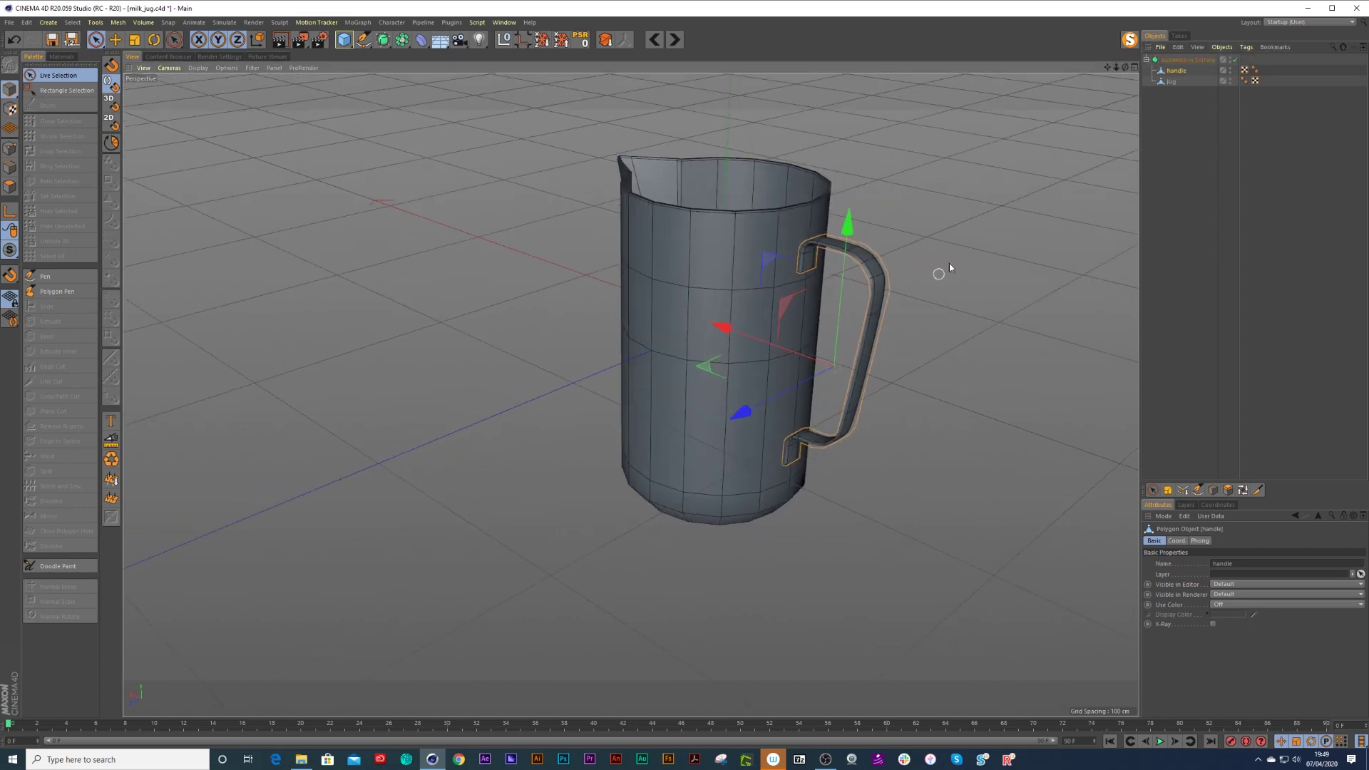
pyautogui.click(1172, 81)
pyautogui.keyDown('ctrl'); pyautogui.click(1176, 71); pyautogui.keyUp('ctrl')
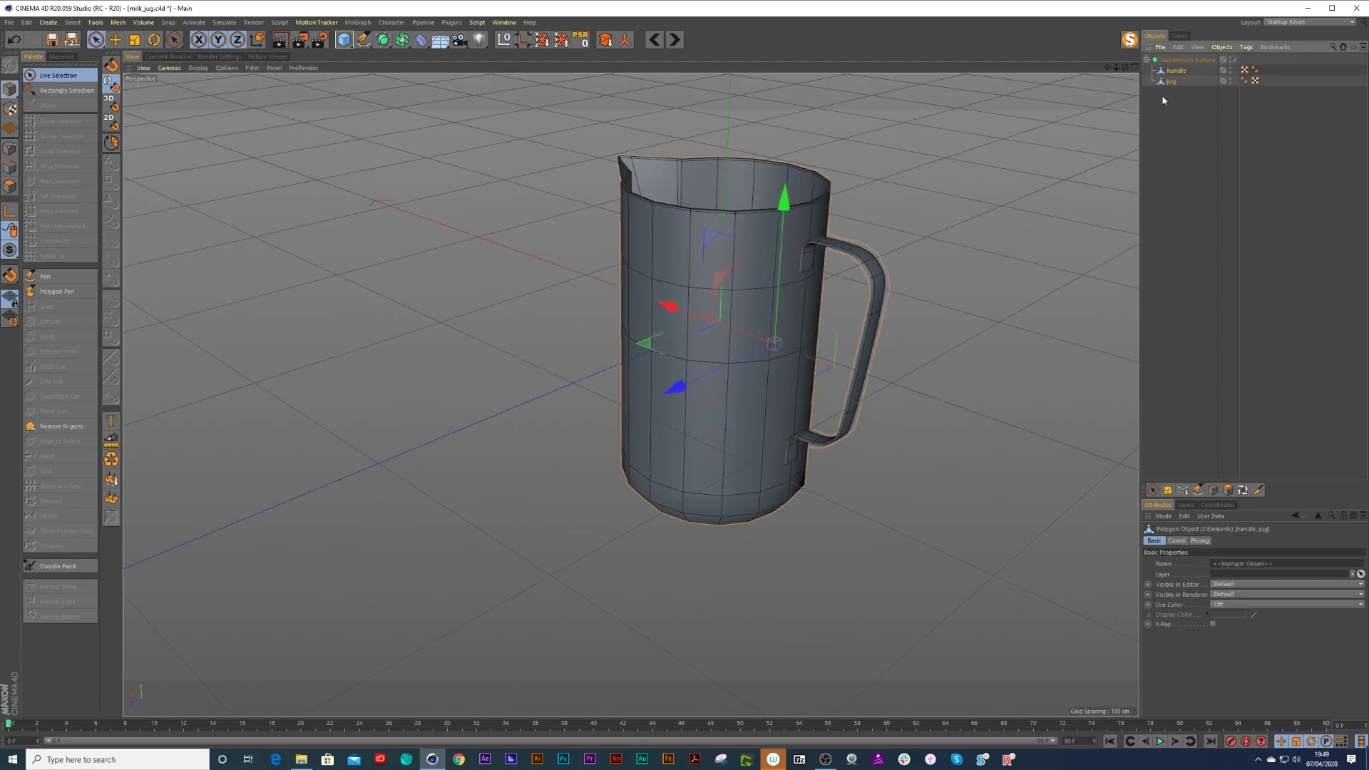
pyautogui.click(1115, 98)
pyautogui.click(1169, 72)
pyautogui.hotkey('alt', 'g')
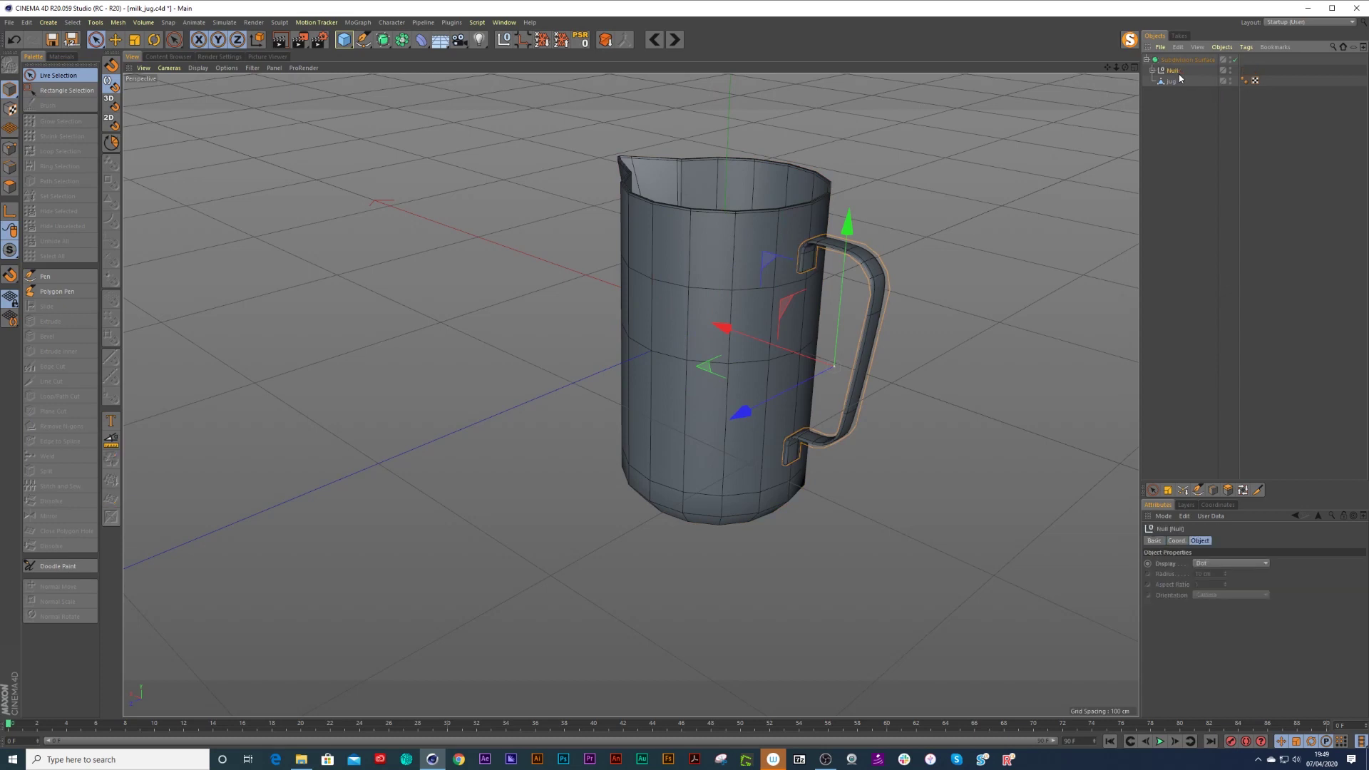
pyautogui.moveTo(1170, 84); pyautogui.dragTo(1175, 71)
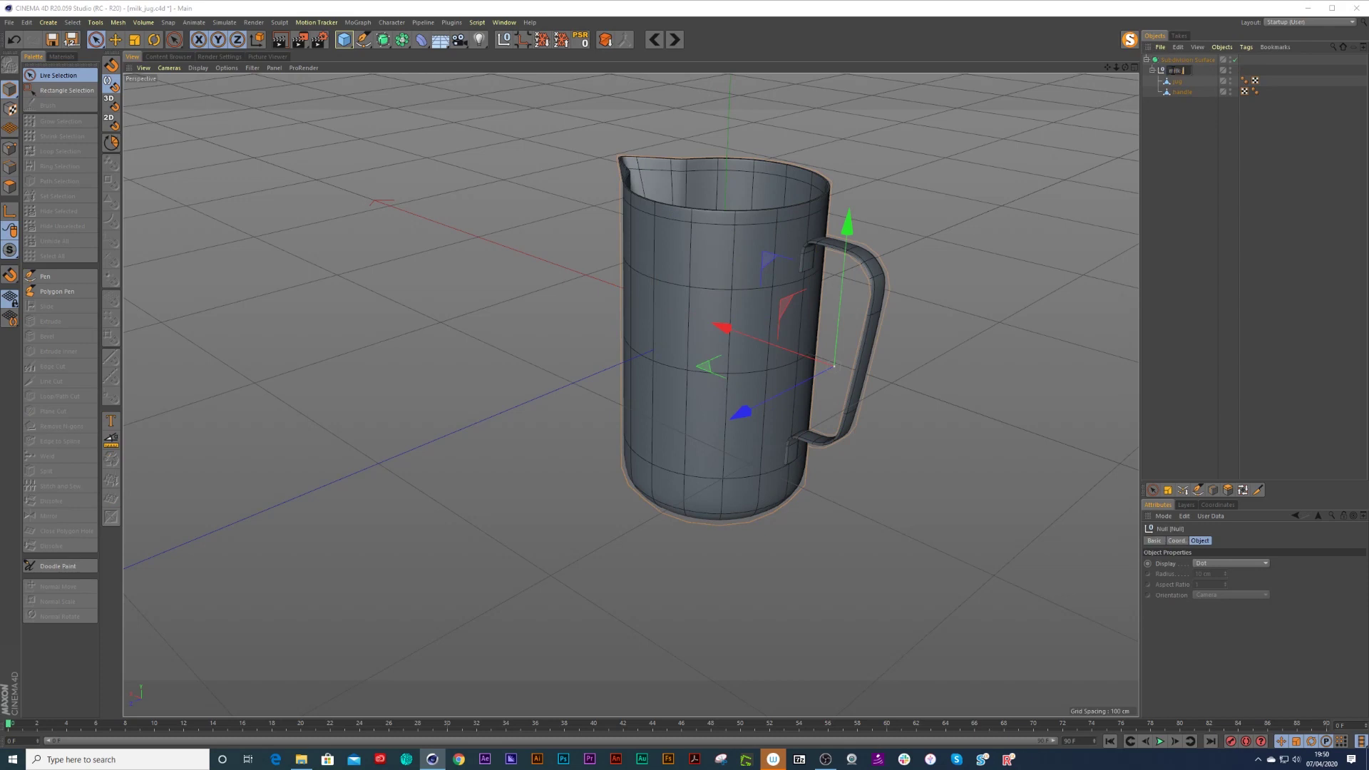
pyautogui.write('milk jug')
pyautogui.press('Return')
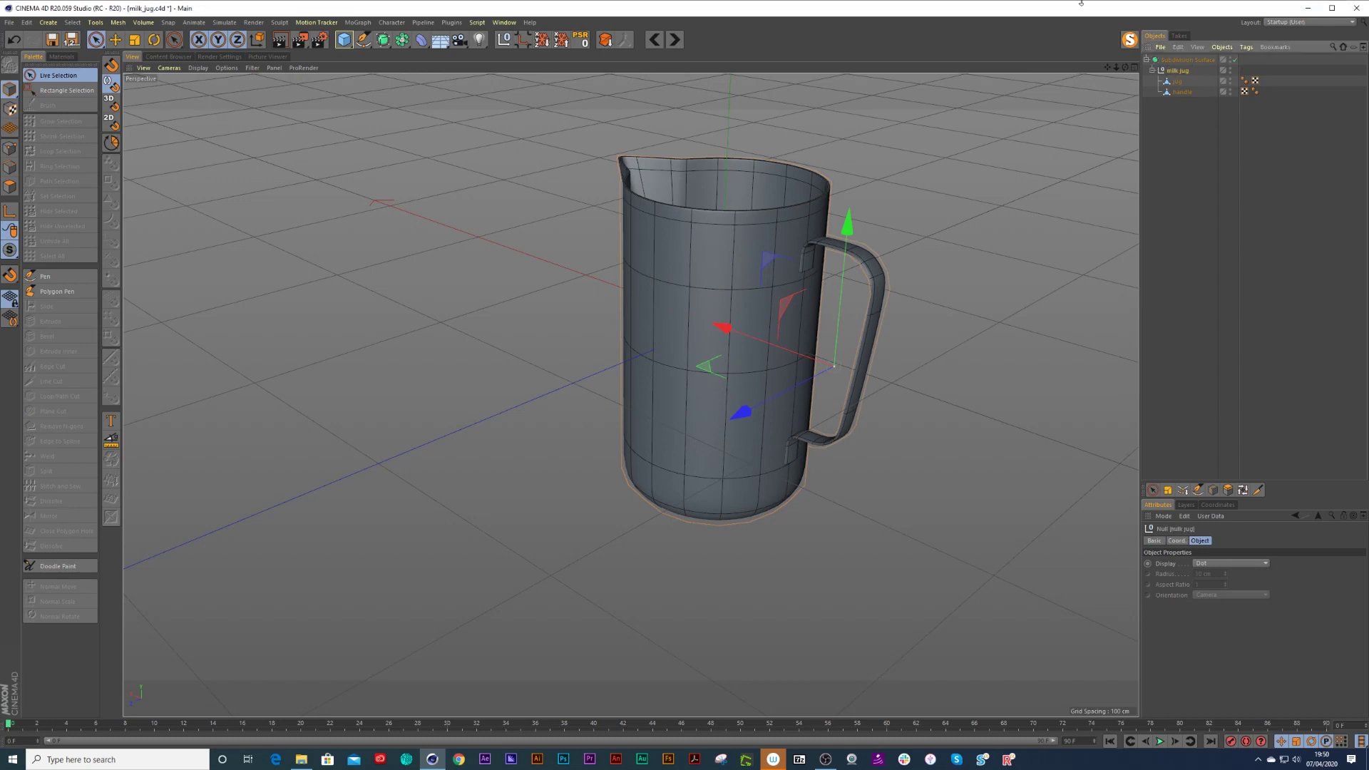
# Compare the handle's bends and upper end with the Subdivision Surface on and off, leaving the smoothing disabled.
pyautogui.click(919, 232)
pyautogui.scroll(1, 891, 264)
pyautogui.keyDown('alt'); pyautogui.moveTo(892, 264); pyautogui.dragTo(855, 287); pyautogui.keyUp('alt')
pyautogui.scroll(3, 824, 304)
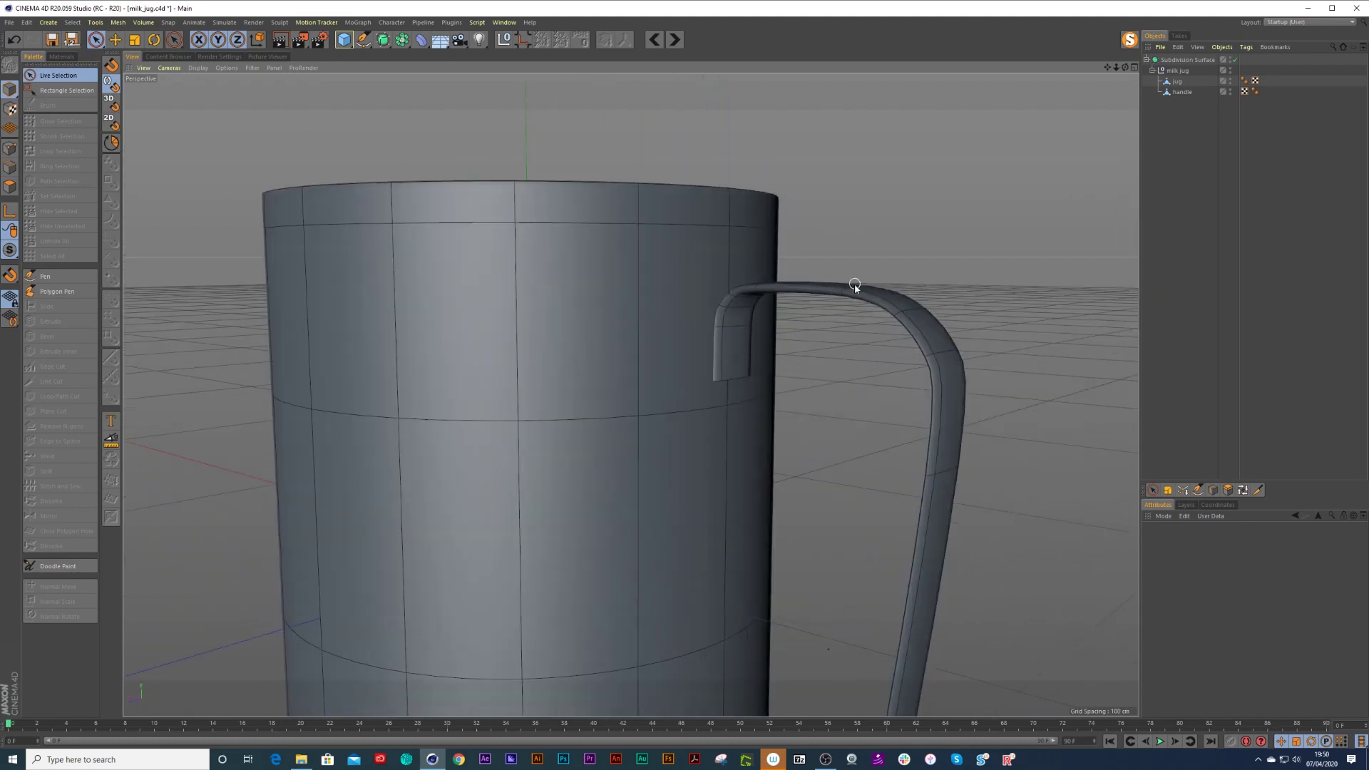
pyautogui.scroll(2, 806, 308)
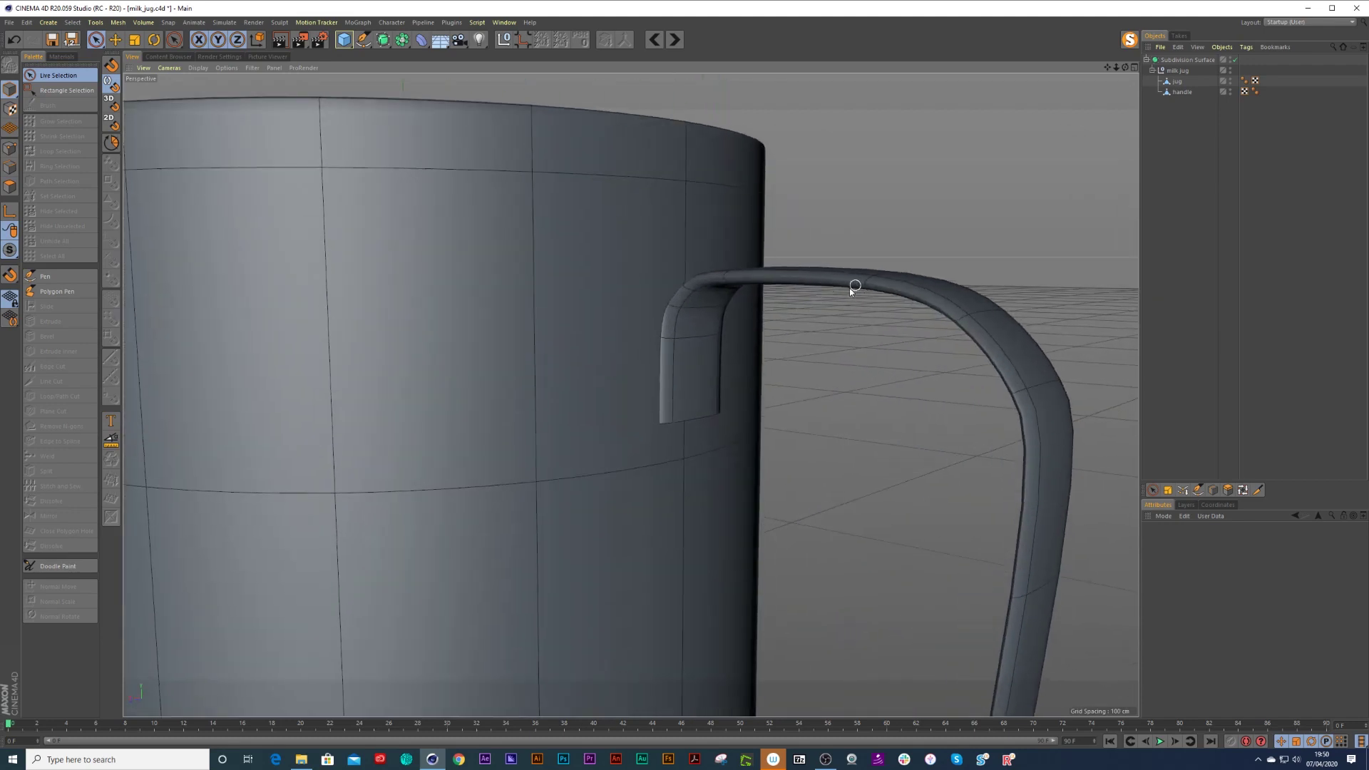
pyautogui.scroll(-5, 810, 305)
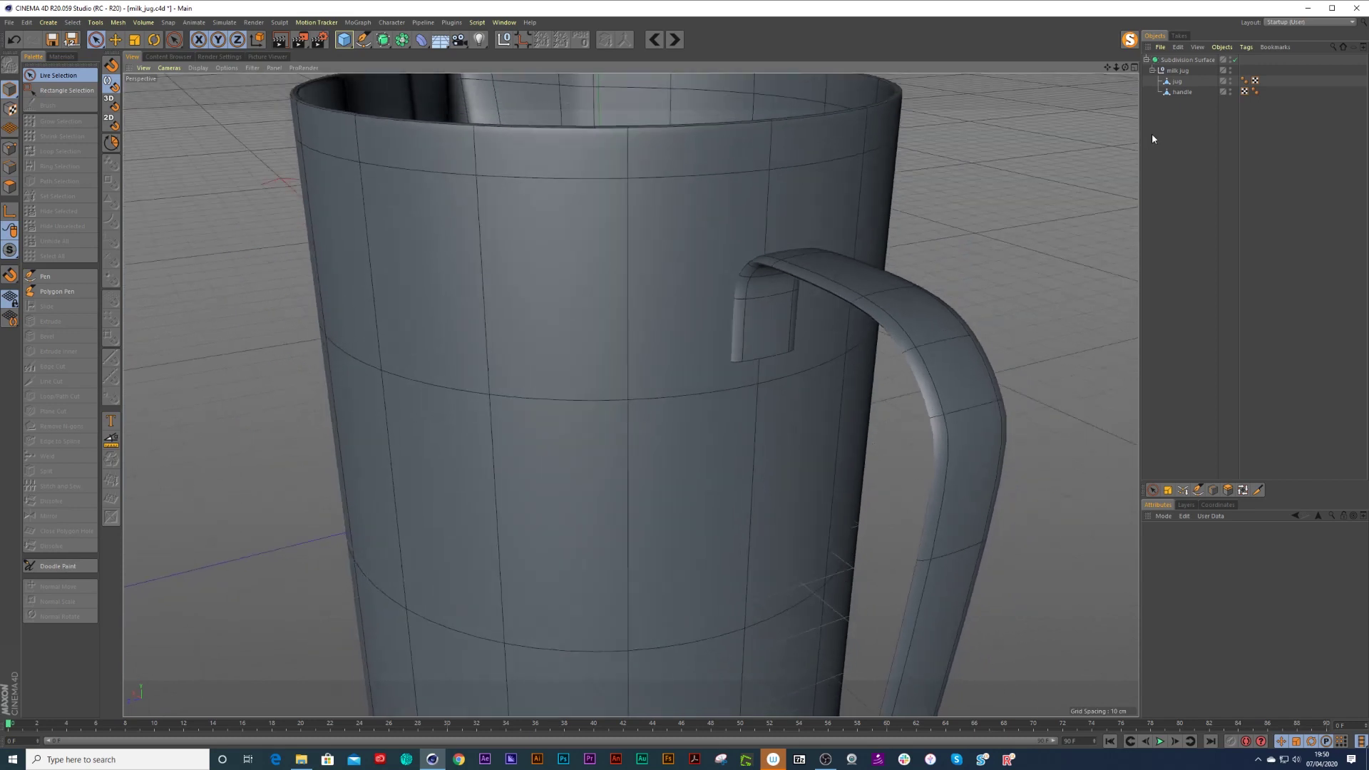
pyautogui.click(1185, 59)
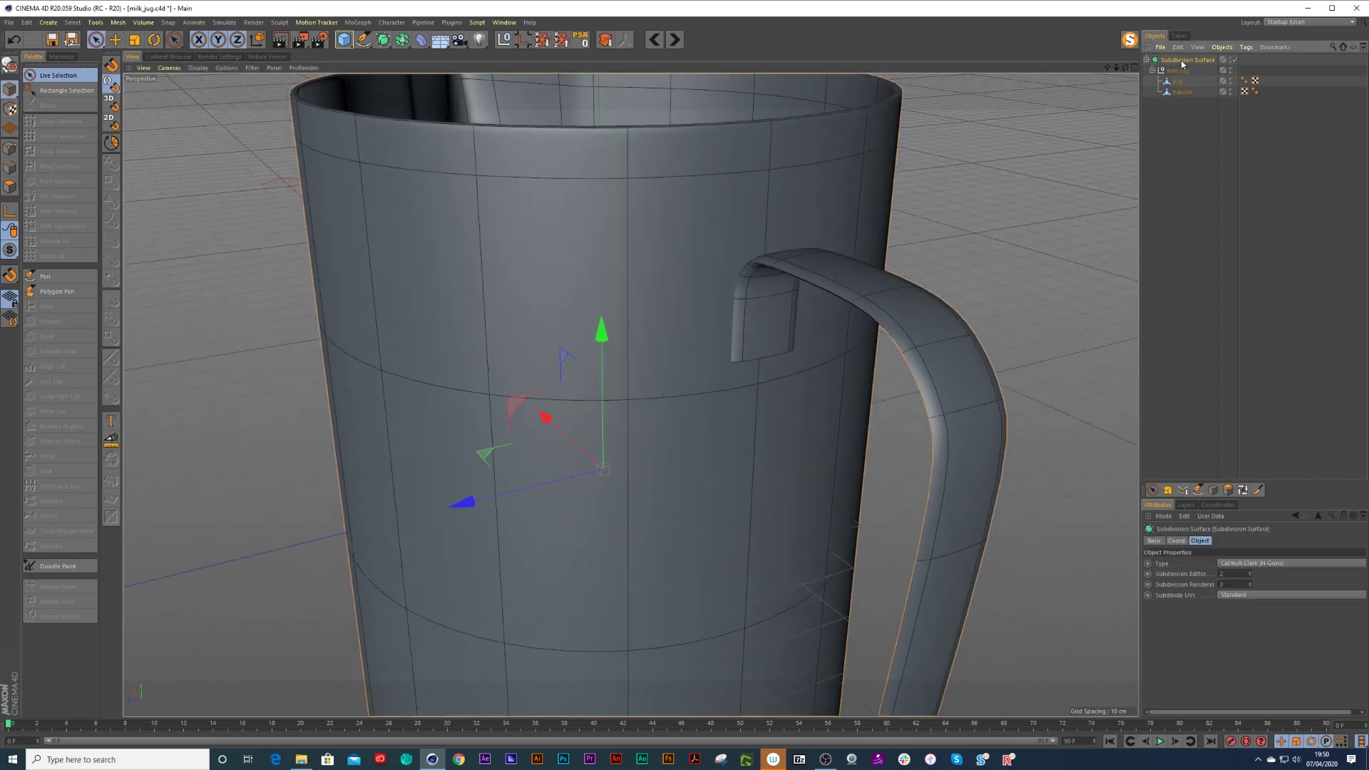
pyautogui.click(1234, 60)
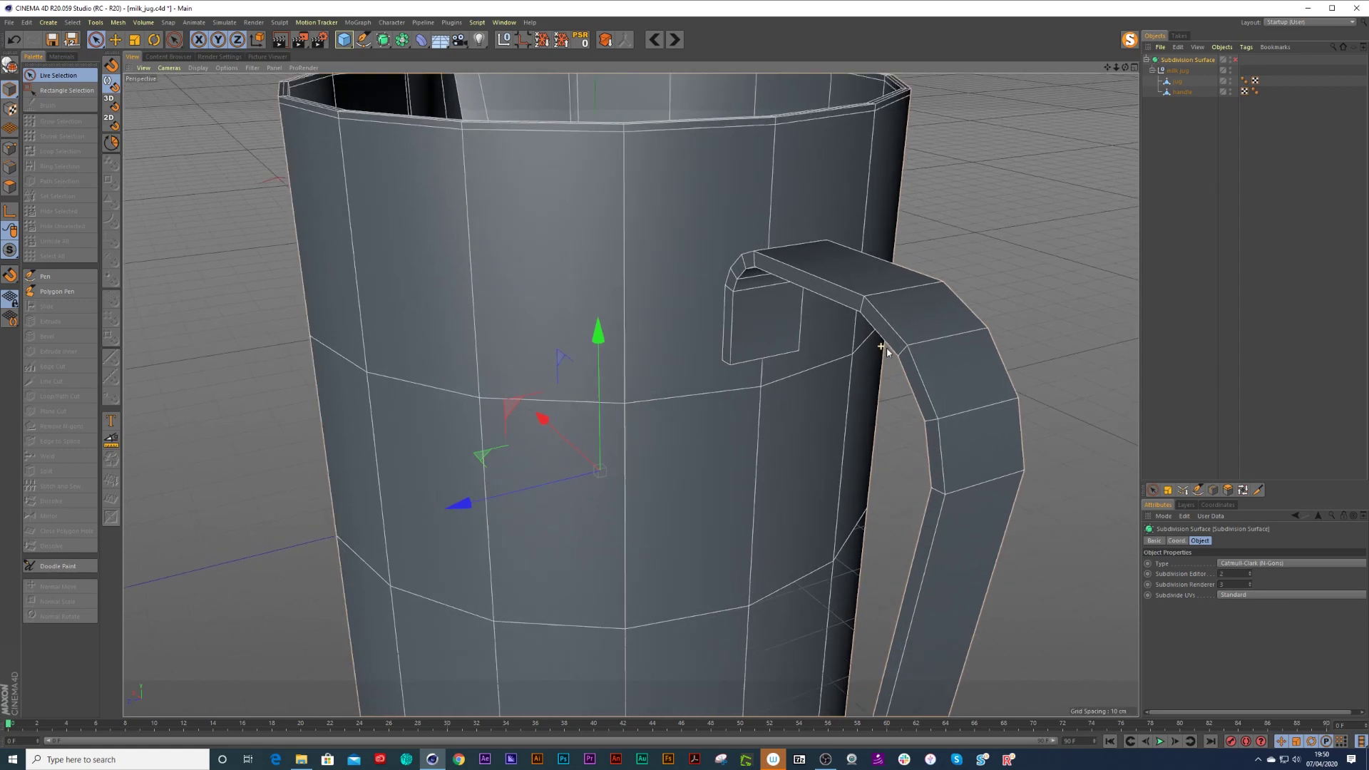
pyautogui.click(1236, 61)
pyautogui.click(1235, 61)
pyautogui.click(1236, 60)
pyautogui.click(1236, 60)
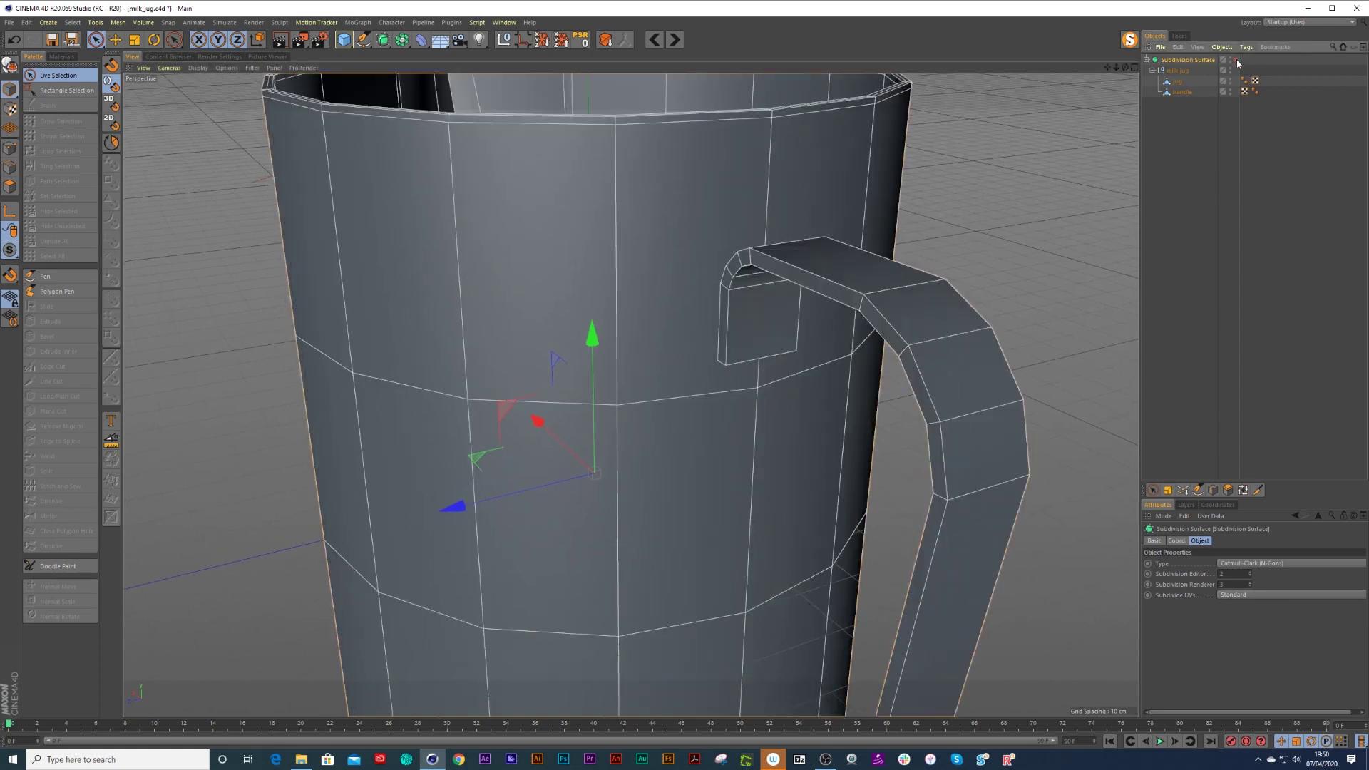
pyautogui.click(1236, 61)
pyautogui.click(1235, 61)
pyautogui.keyDown('alt'); pyautogui.moveTo(872, 273); pyautogui.dragTo(888, 277, button='right'); pyautogui.keyUp('alt')
pyautogui.keyDown('alt'); pyautogui.moveTo(884, 276); pyautogui.dragTo(833, 271); pyautogui.keyUp('alt')
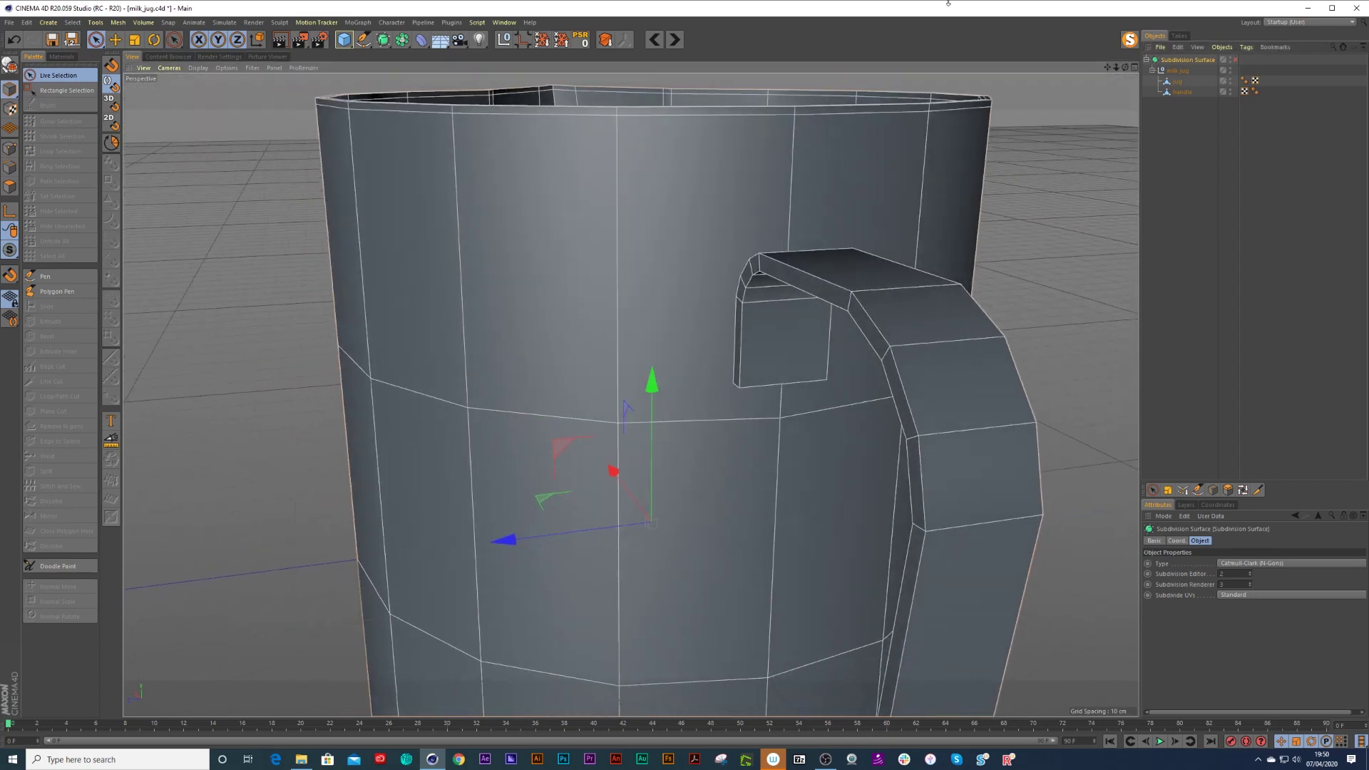
# Switch the handle to edge mode and ring-select the crosswise edges along the band's outer face.
pyautogui.click(1180, 92)
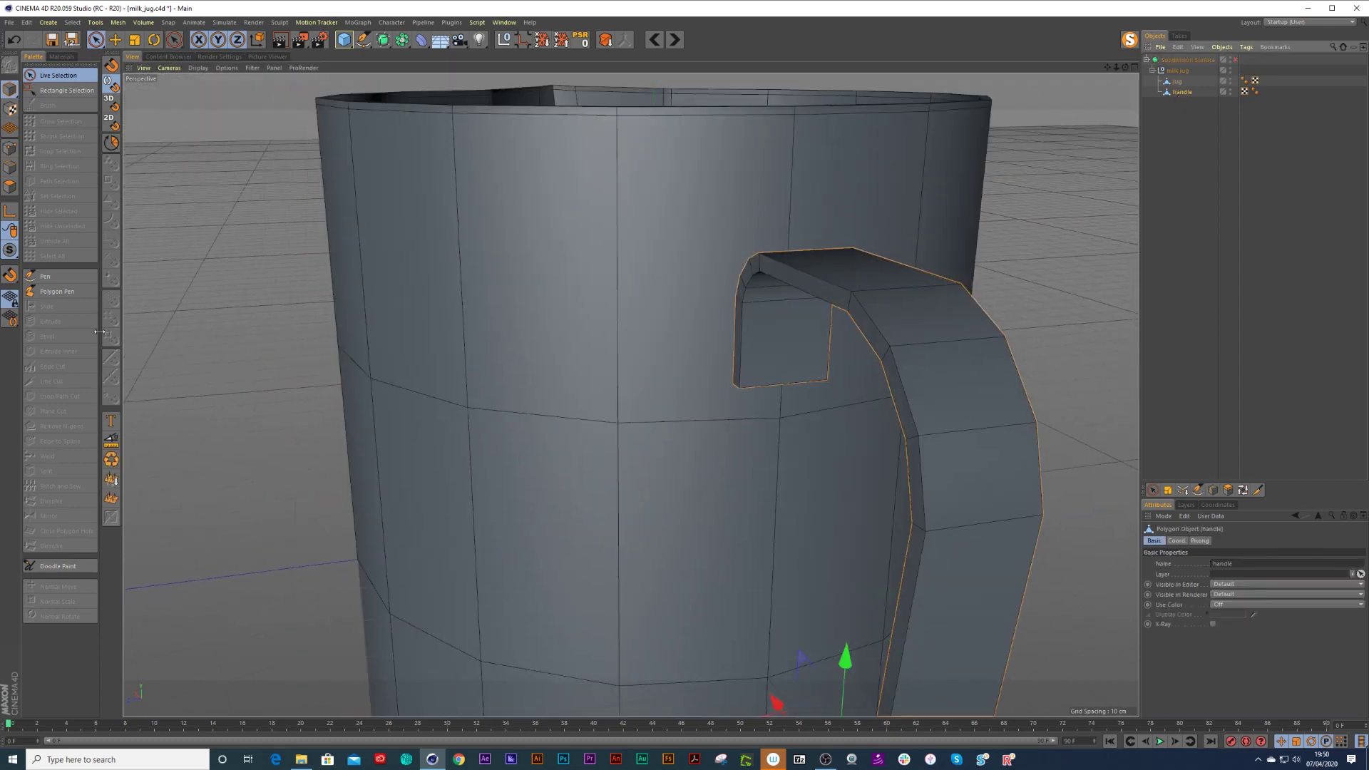
pyautogui.click(10, 166)
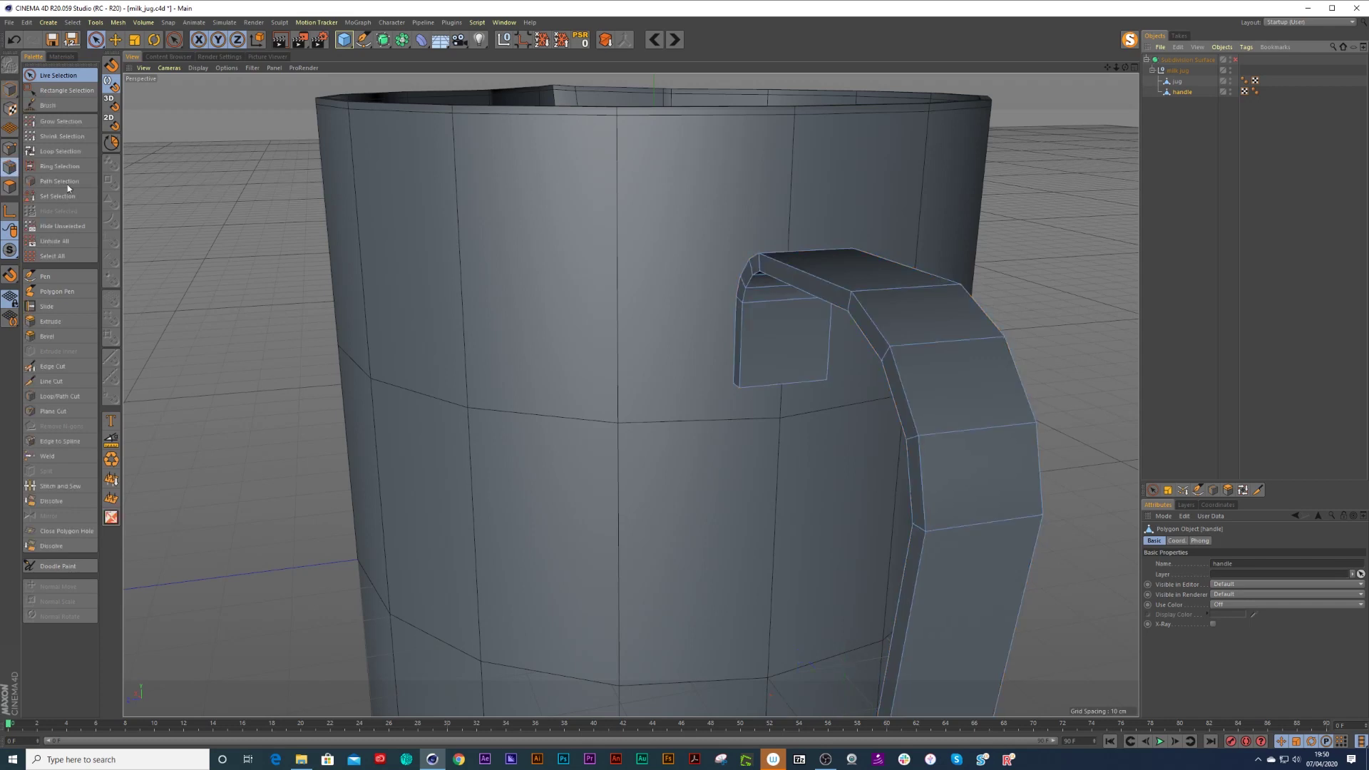
pyautogui.scroll(3, 815, 352)
pyautogui.scroll(-6, 816, 310)
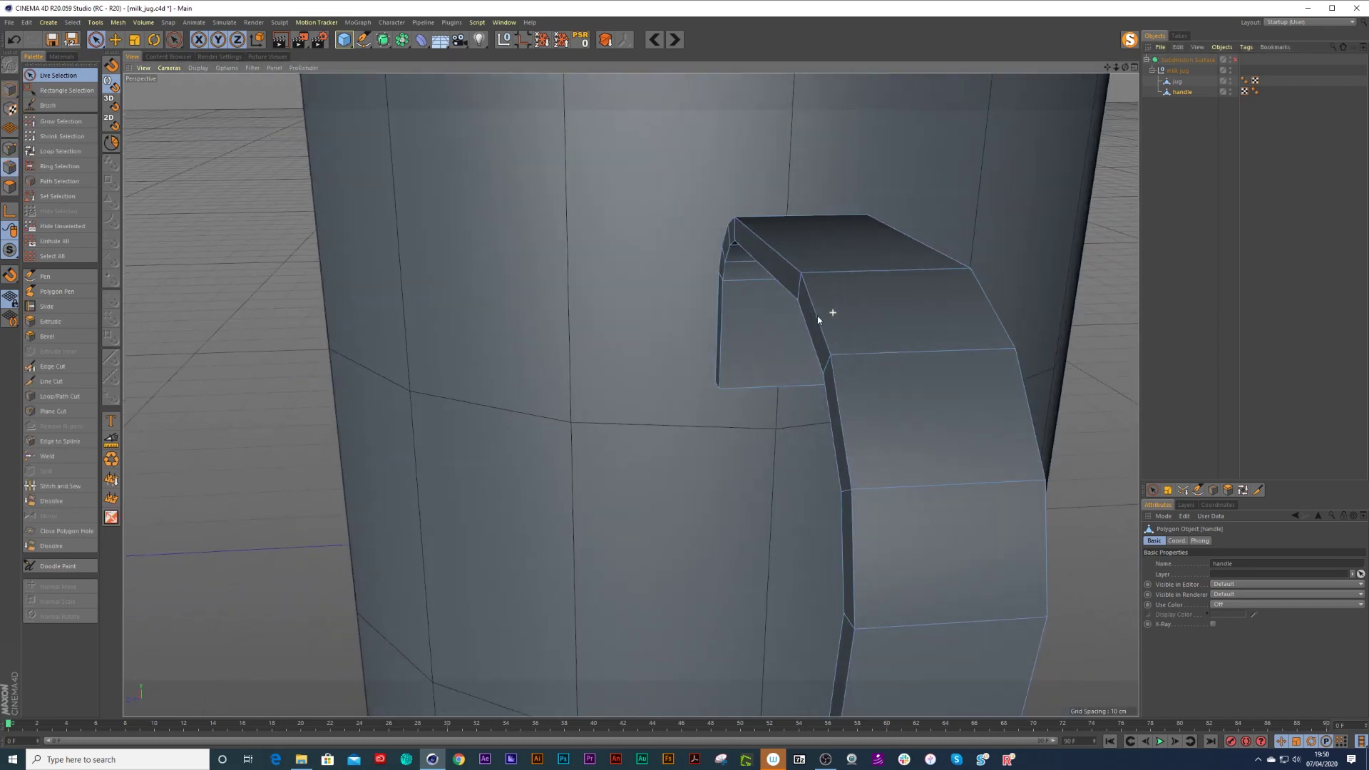
pyautogui.click(59, 167)
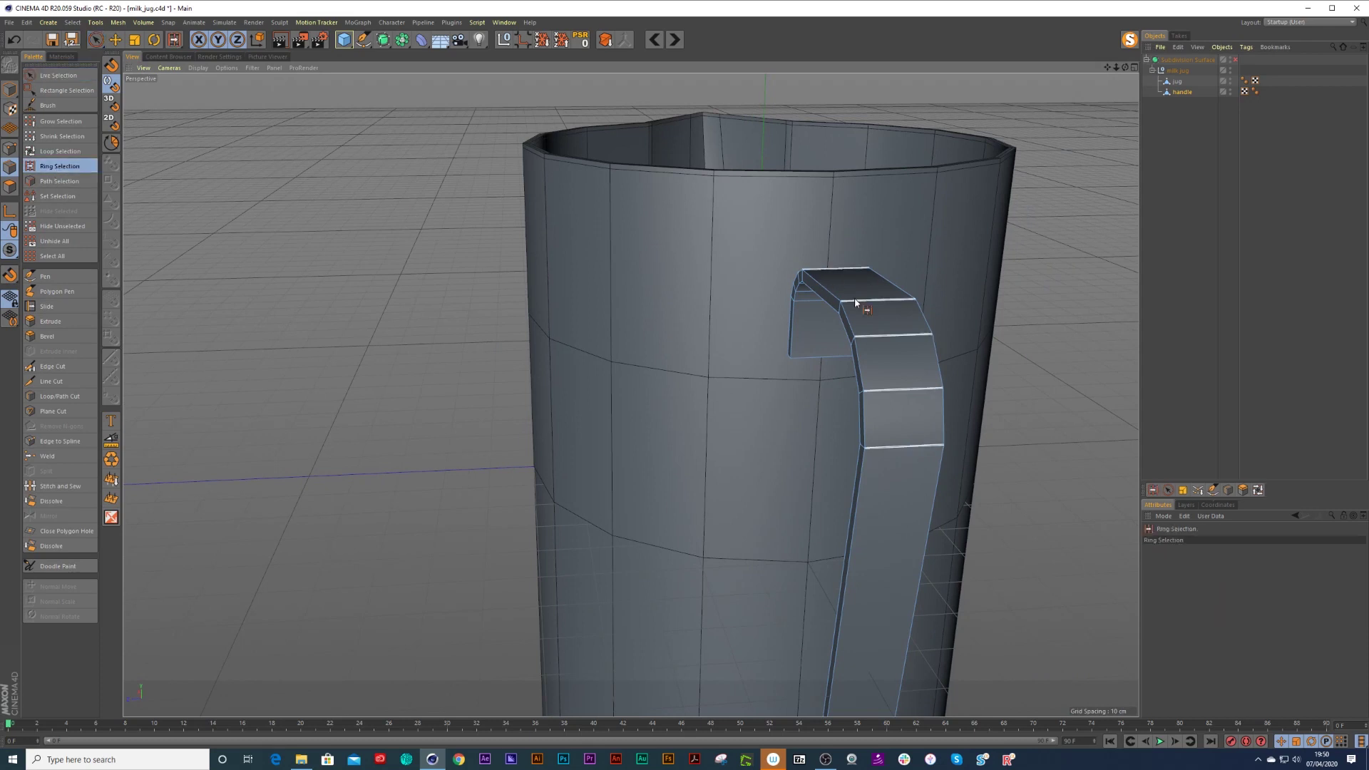
pyautogui.click(888, 338)
pyautogui.keyDown('alt'); pyautogui.moveTo(888, 338); pyautogui.dragTo(858, 236); pyautogui.keyUp('alt')
# Connect the ring-selected edges with a lengthwise centre cut on the handle's outer face and loop-select that cut.
pyautogui.press('m')
pyautogui.press('m')
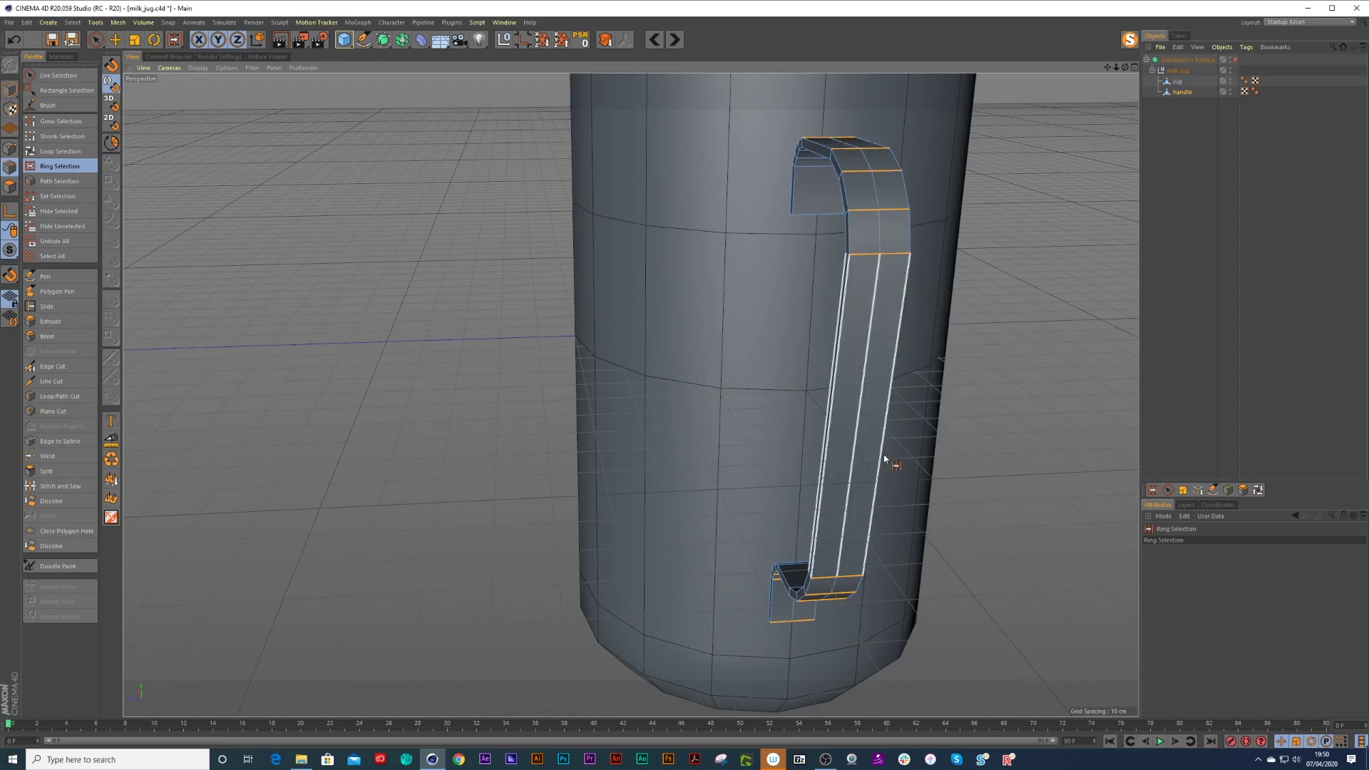
pyautogui.press('space')
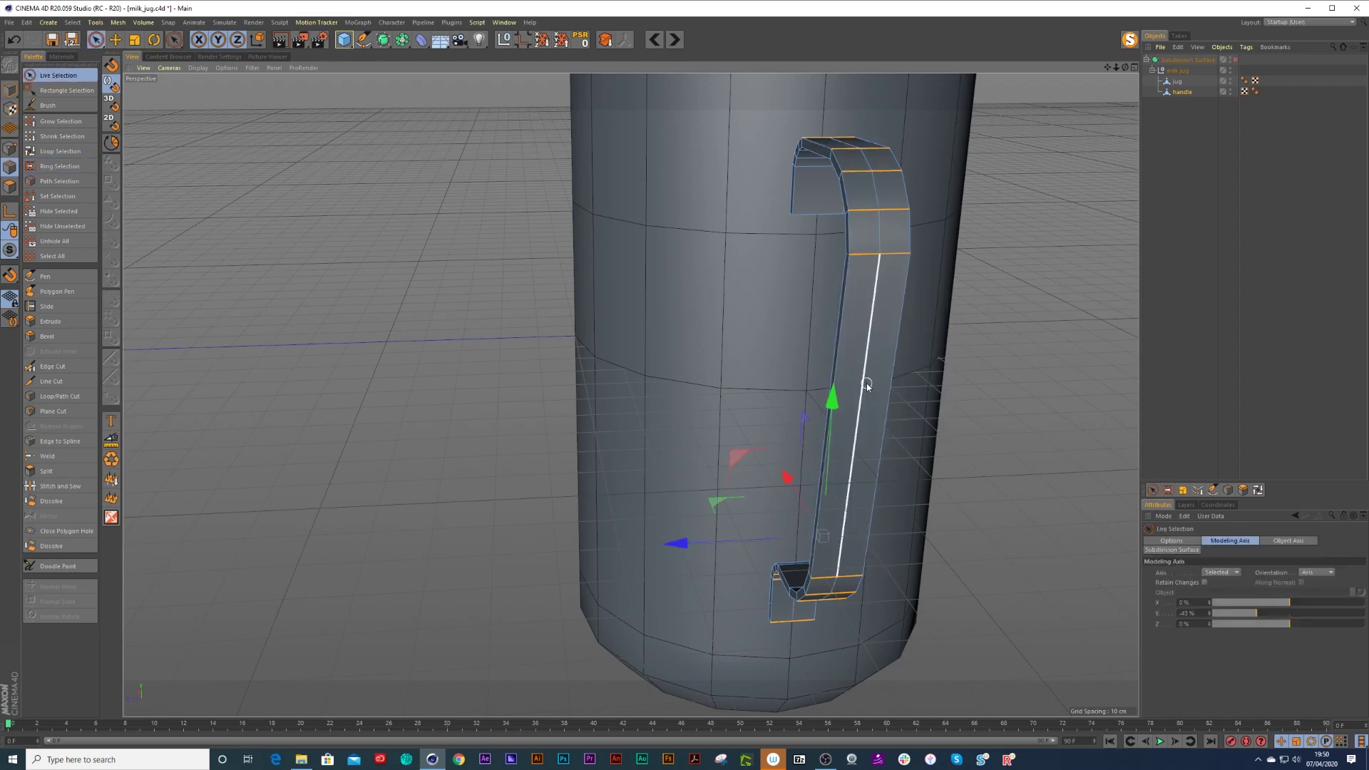
pyautogui.press('e')
pyautogui.doubleClick(865, 382)
pyautogui.keyDown('alt'); pyautogui.moveTo(864, 383); pyautogui.dragTo(834, 384); pyautogui.keyUp('alt')
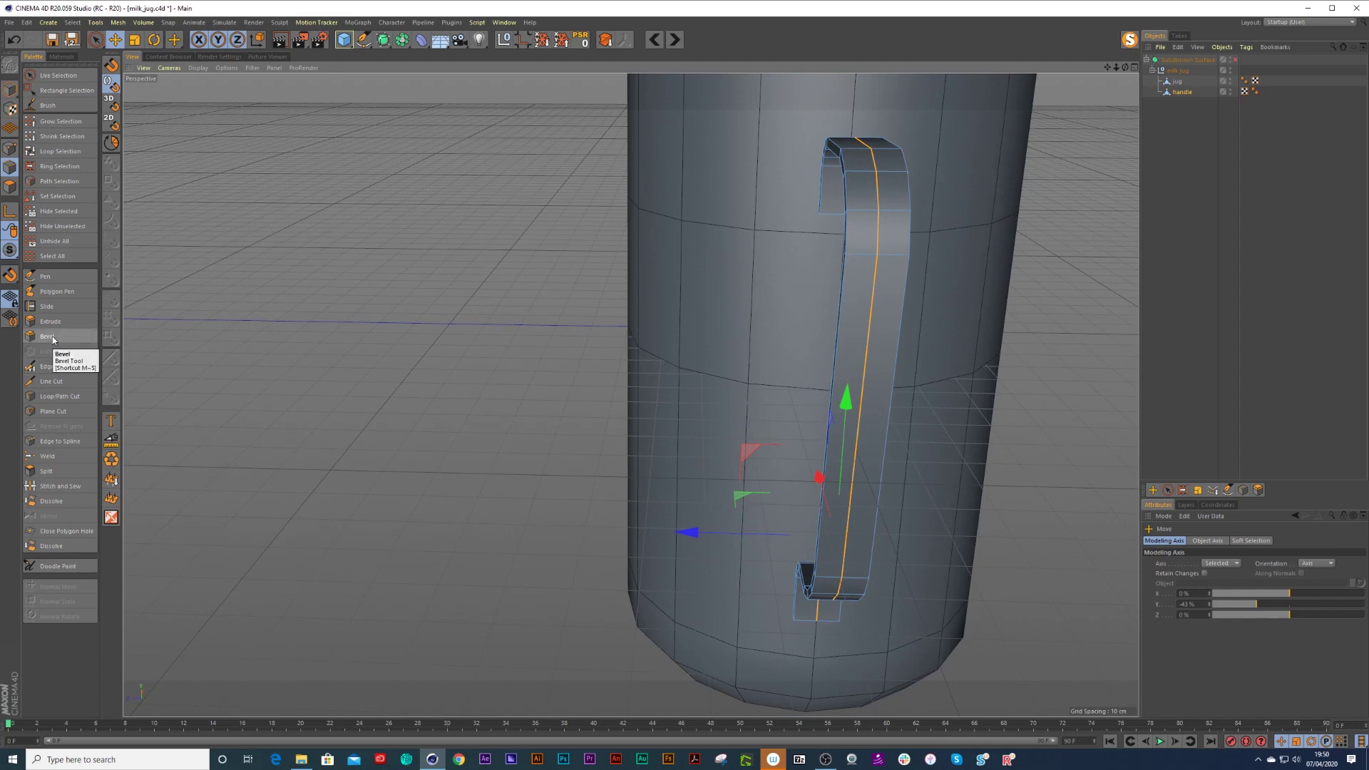
# Try bevelling the outer face's centre loop in Chamfer mode with about 4.775 cm offset, view it smoothed, and undo the bevel.
pyautogui.click(48, 337)
pyautogui.moveTo(870, 347); pyautogui.dragTo(893, 347)
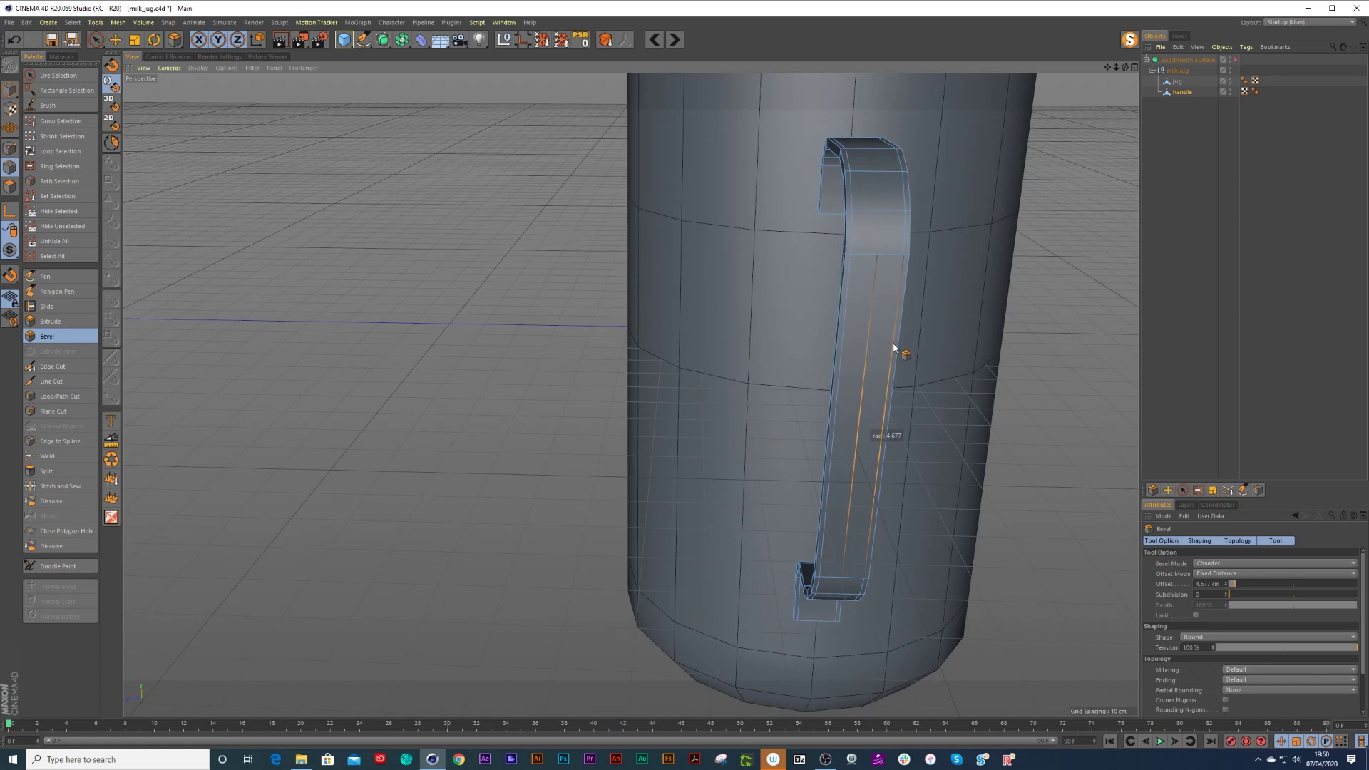
pyautogui.hotkey('ctrl', 'z')
pyautogui.keyDown('alt'); pyautogui.moveTo(846, 319); pyautogui.dragTo(866, 307); pyautogui.keyUp('alt')
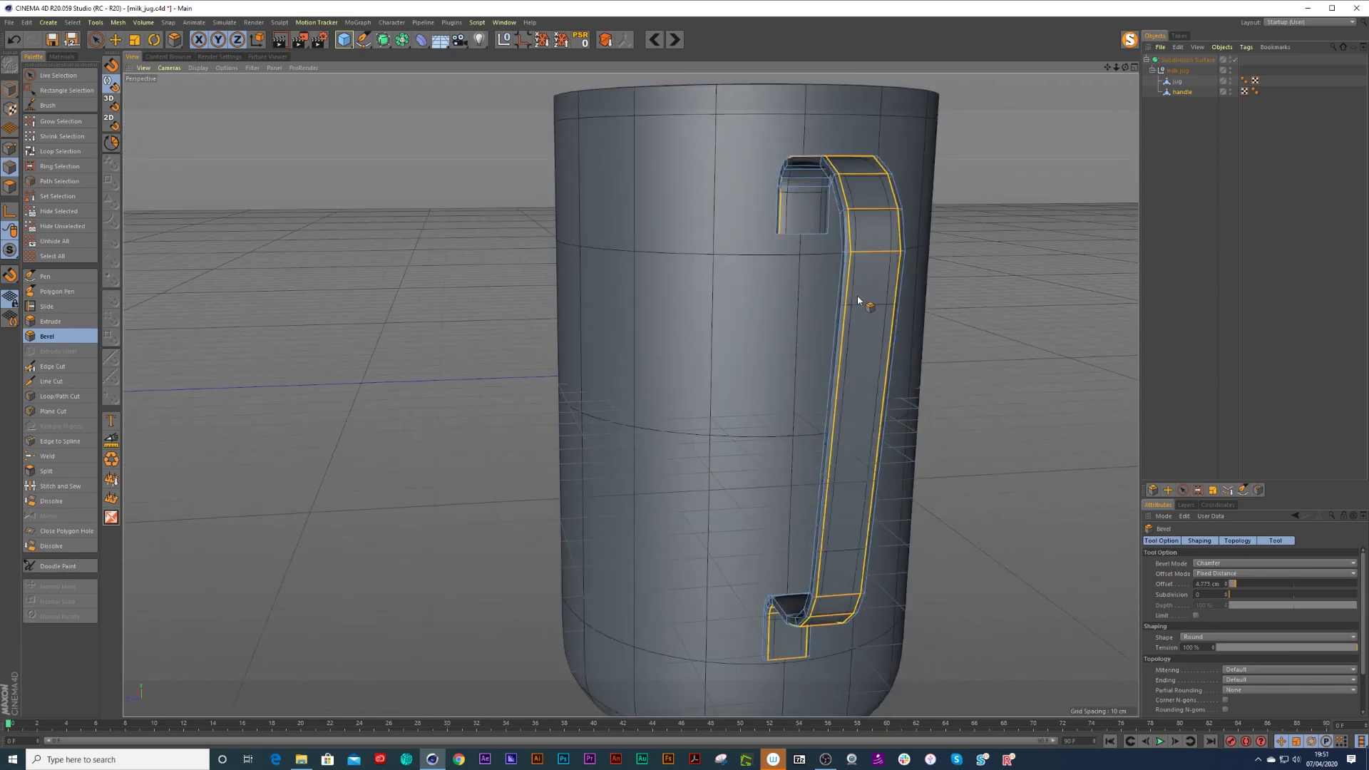
pyautogui.keyDown('alt'); pyautogui.moveTo(801, 266); pyautogui.dragTo(853, 260); pyautogui.keyUp('alt')
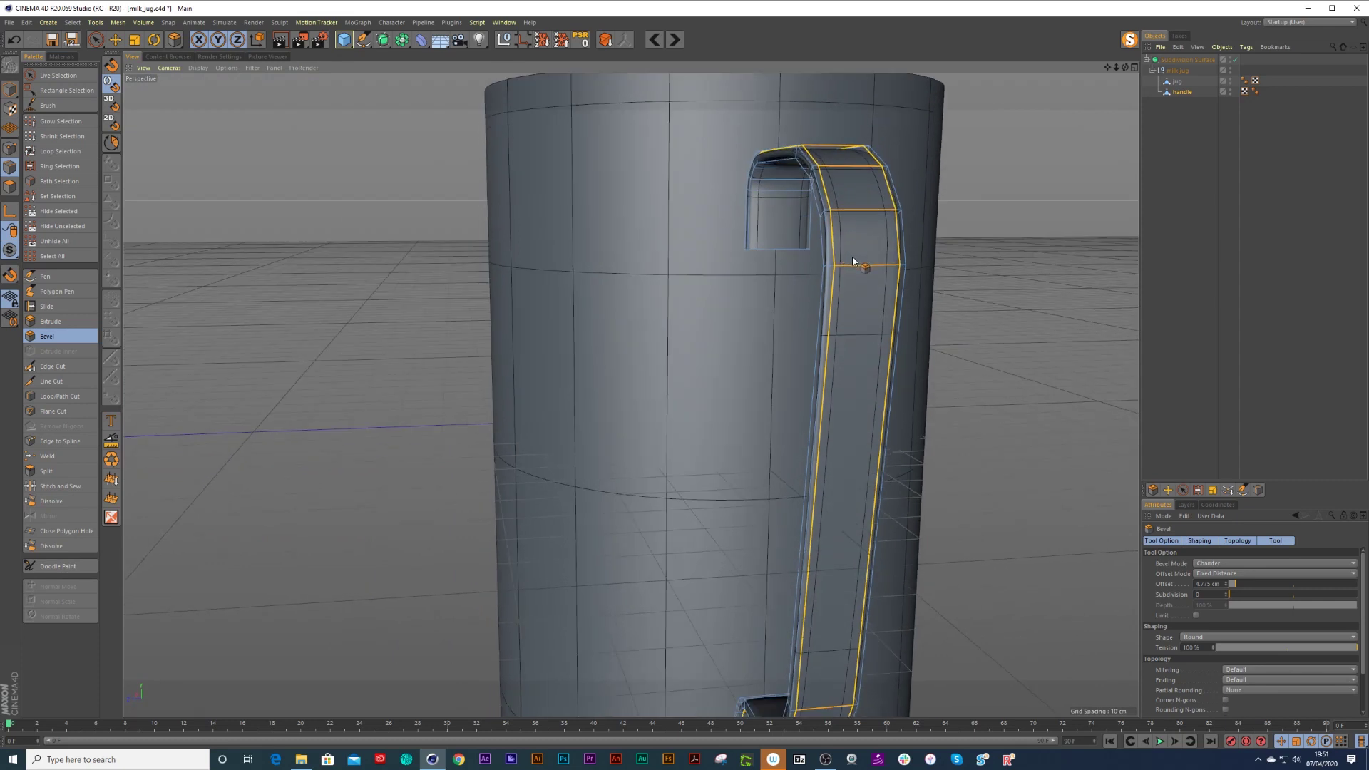
pyautogui.hotkey('ctrl', 'z')
pyautogui.click(1157, 223)
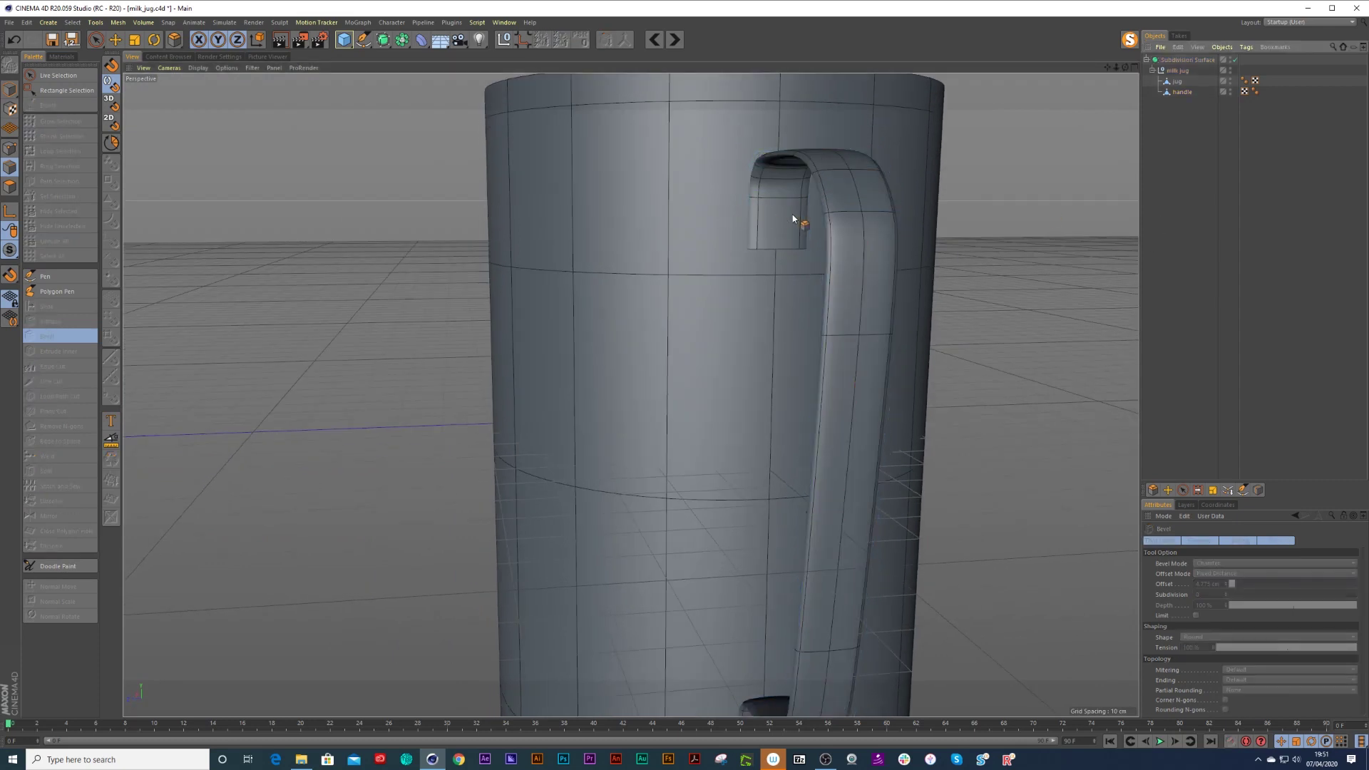
# Disable the Subdivision Surface and undo the centre cut, going back to the ring selection on the handle's outer face.
pyautogui.click(1185, 59)
pyautogui.press('q')
pyautogui.press('space')
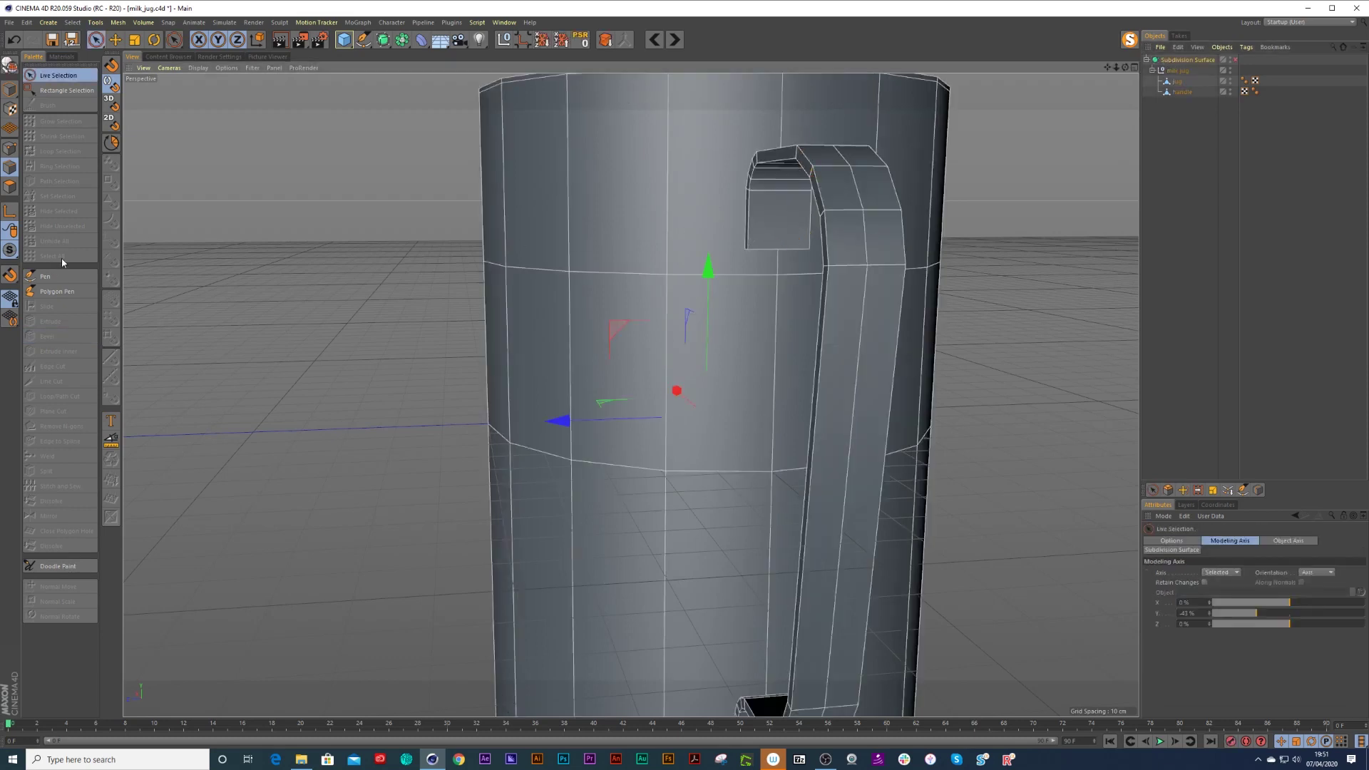
pyautogui.hotkey('ctrl', 'z')
pyautogui.hotkey('ctrl', 'z')
pyautogui.hotkey('ctrl', 'z')
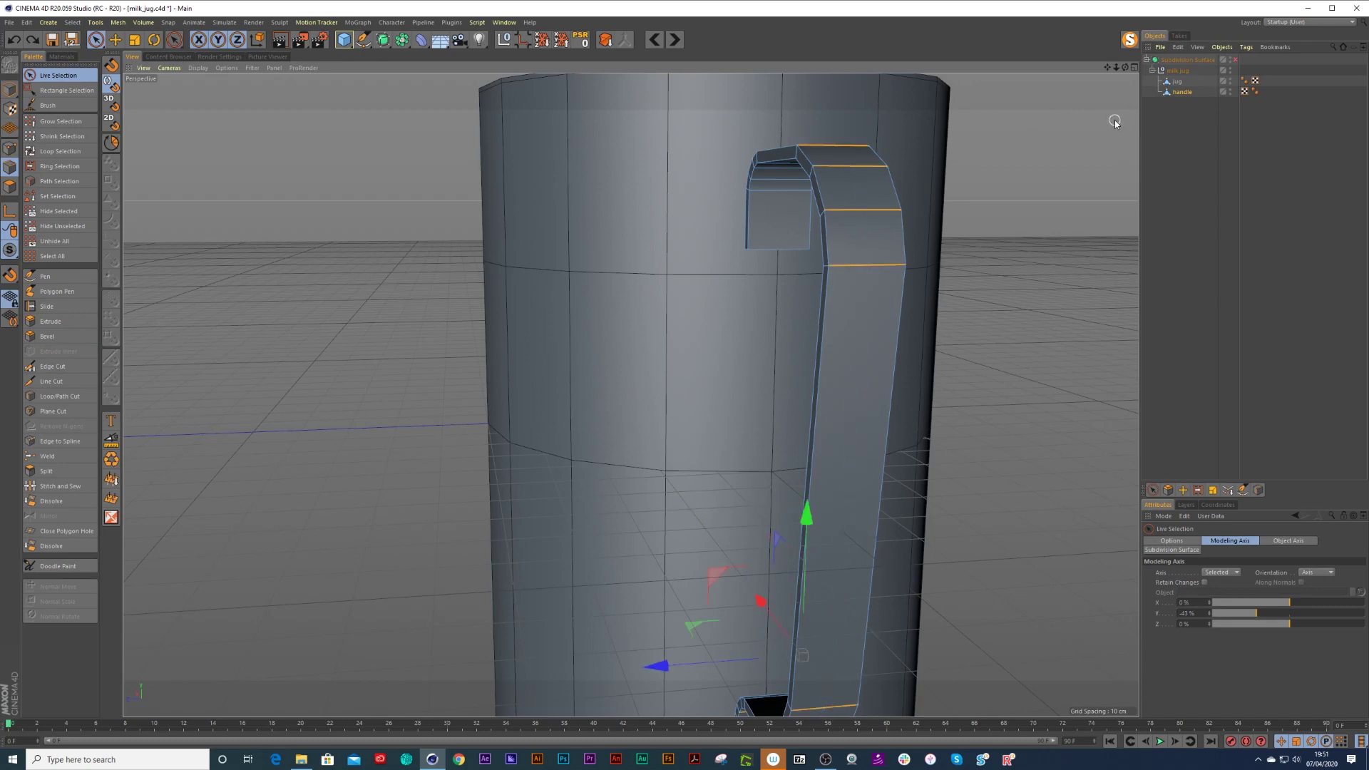
# Add the inner face's crosswise edges to the ring selection and connect all selected edges with a lengthwise centre cut.
pyautogui.click(60, 166)
pyautogui.keyDown('shift'); pyautogui.click(791, 194); pyautogui.keyUp('shift')
pyautogui.press('u')
pyautogui.press('s')
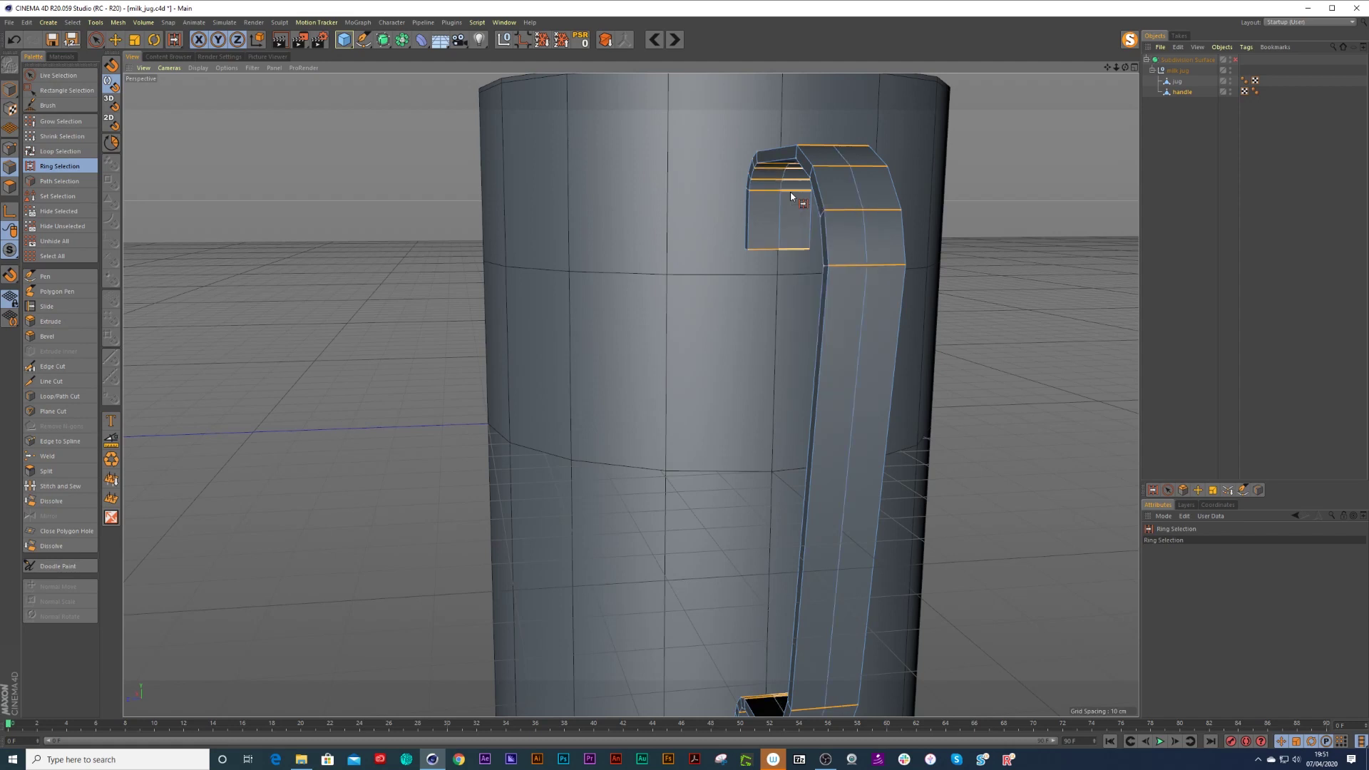
# Loop-select the handle's centre cut on both faces, chamfer-bevel it by about 4.7 cm, and check the result with smoothing.
pyautogui.press('e')
pyautogui.doubleClick(865, 284)
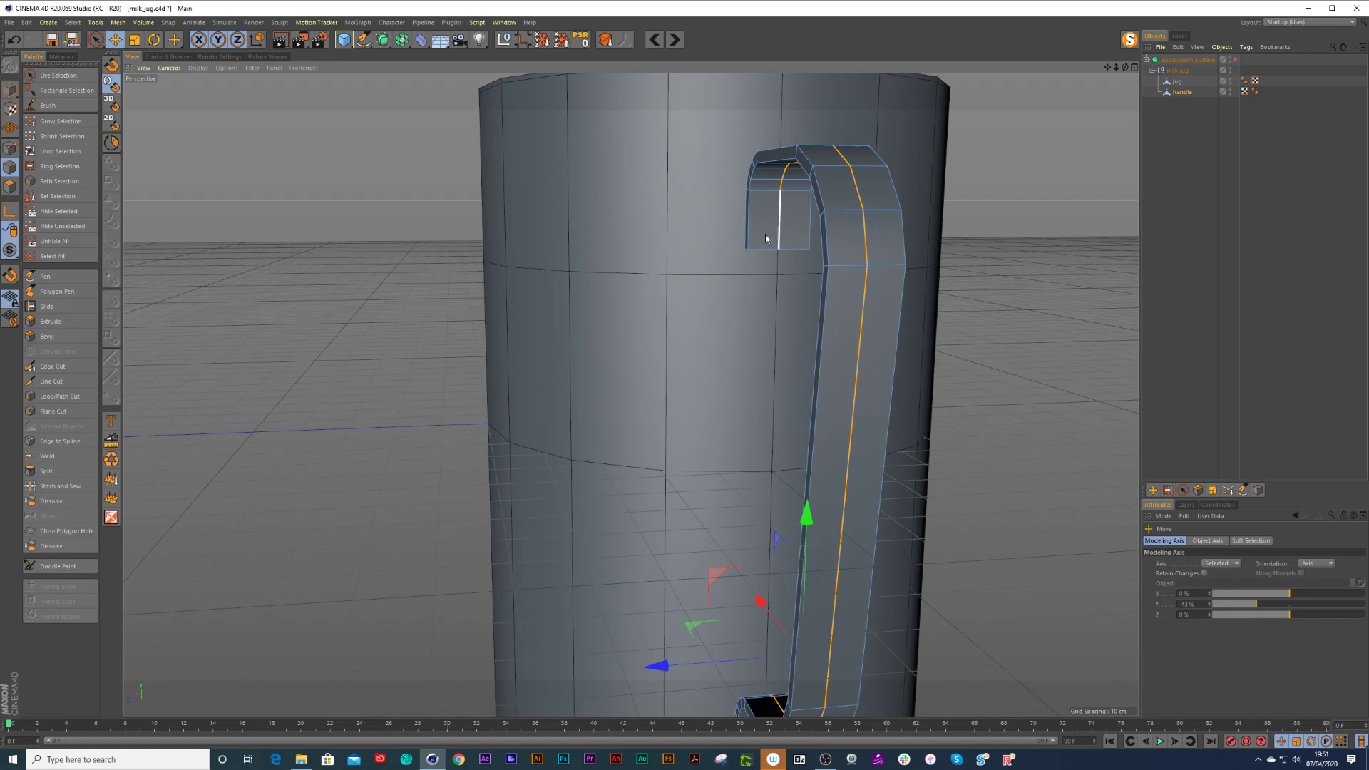
pyautogui.click(47, 335)
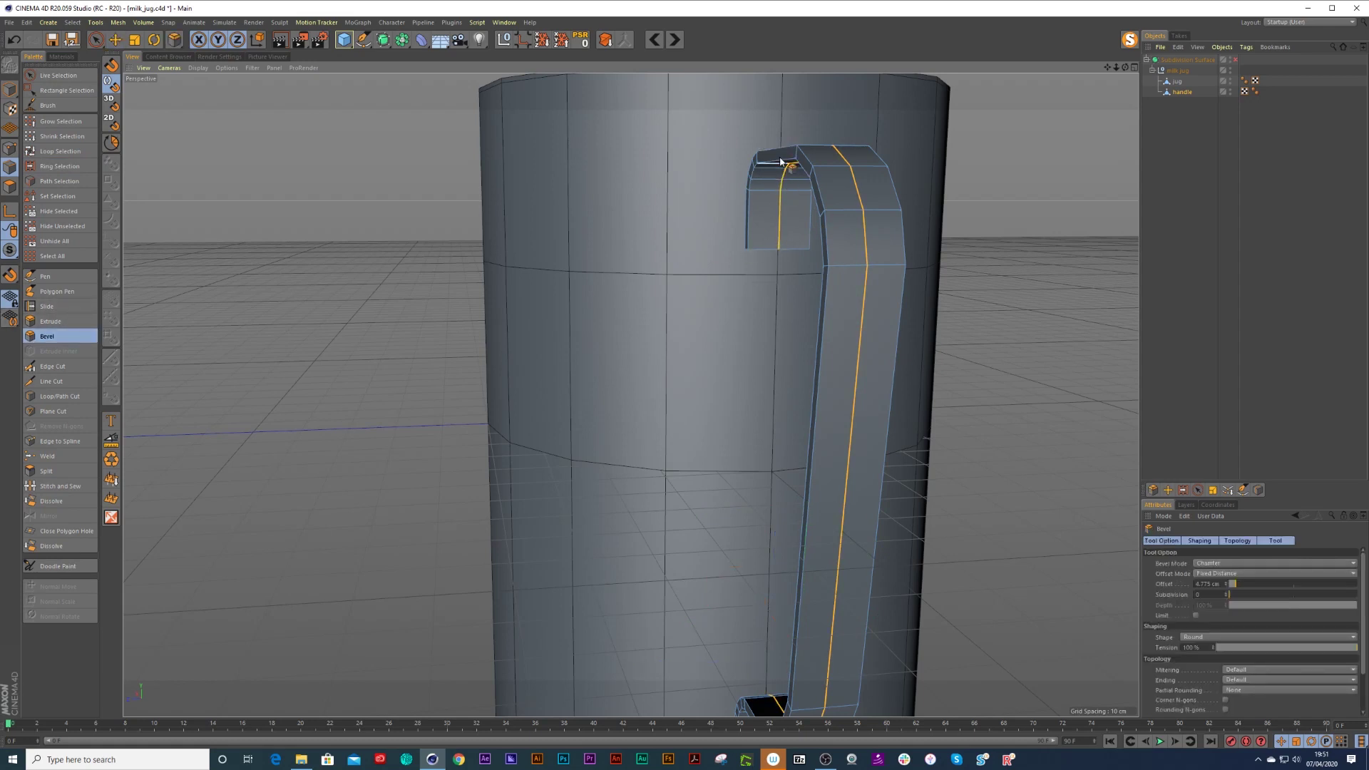
pyautogui.moveTo(783, 217); pyautogui.dragTo(807, 213)
pyautogui.scroll(-2, 776, 210)
pyautogui.keyDown('alt'); pyautogui.moveTo(777, 207); pyautogui.dragTo(818, 205); pyautogui.keyUp('alt')
pyautogui.press('q')
pyautogui.press('q')
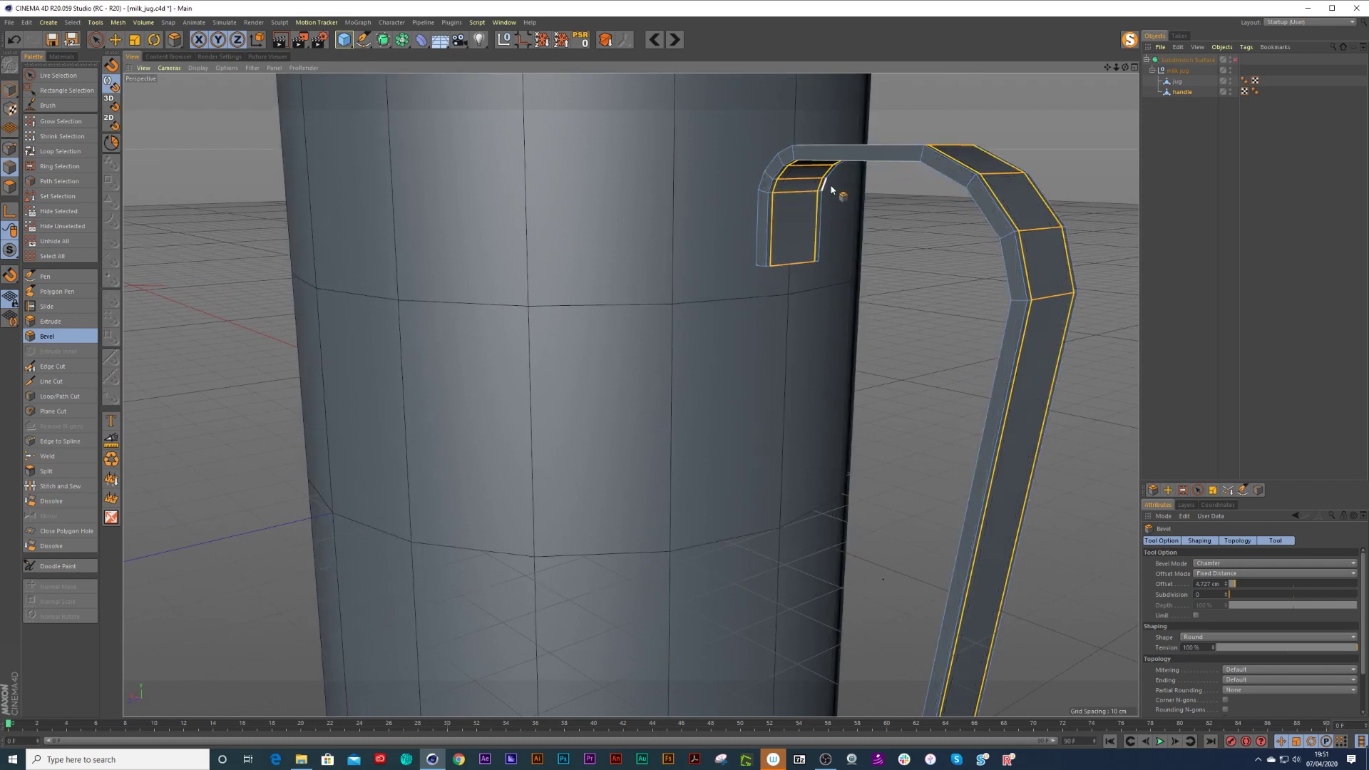
# Add a loop cut at 50% along the thin side of the handle and turn the Subdivision Surface back on.
pyautogui.scroll(1, 802, 168)
pyautogui.click(59, 395)
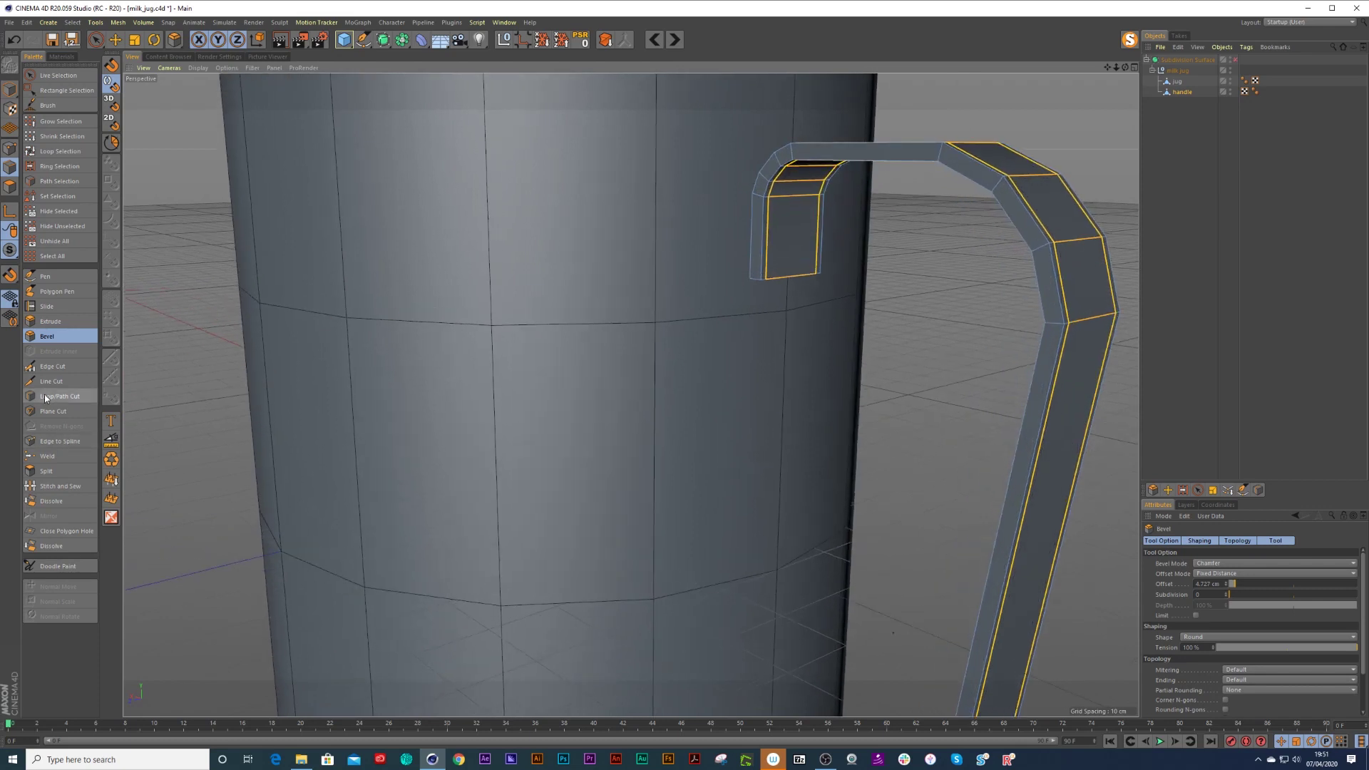
pyautogui.click(757, 202)
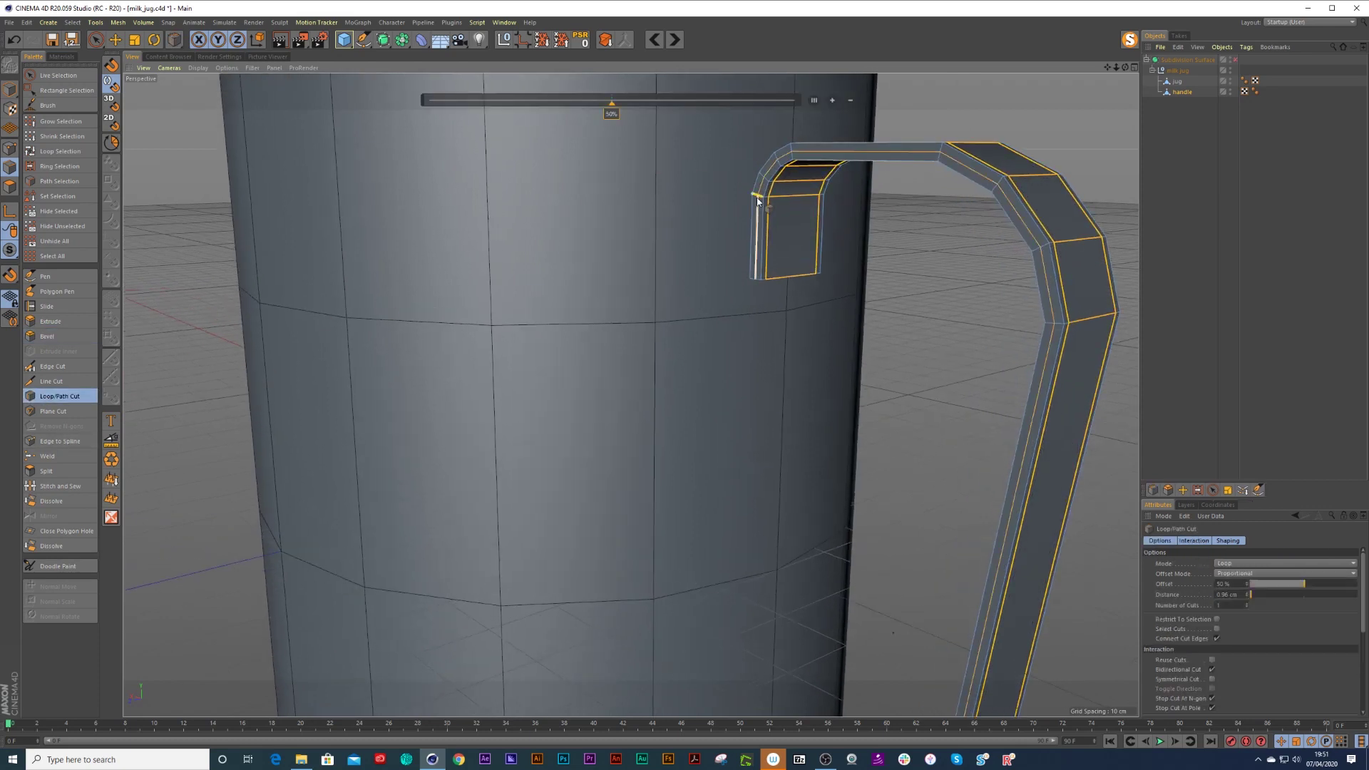
pyautogui.press('q')
pyautogui.keyDown('alt'); pyautogui.moveTo(915, 164); pyautogui.dragTo(813, 256); pyautogui.keyUp('alt')
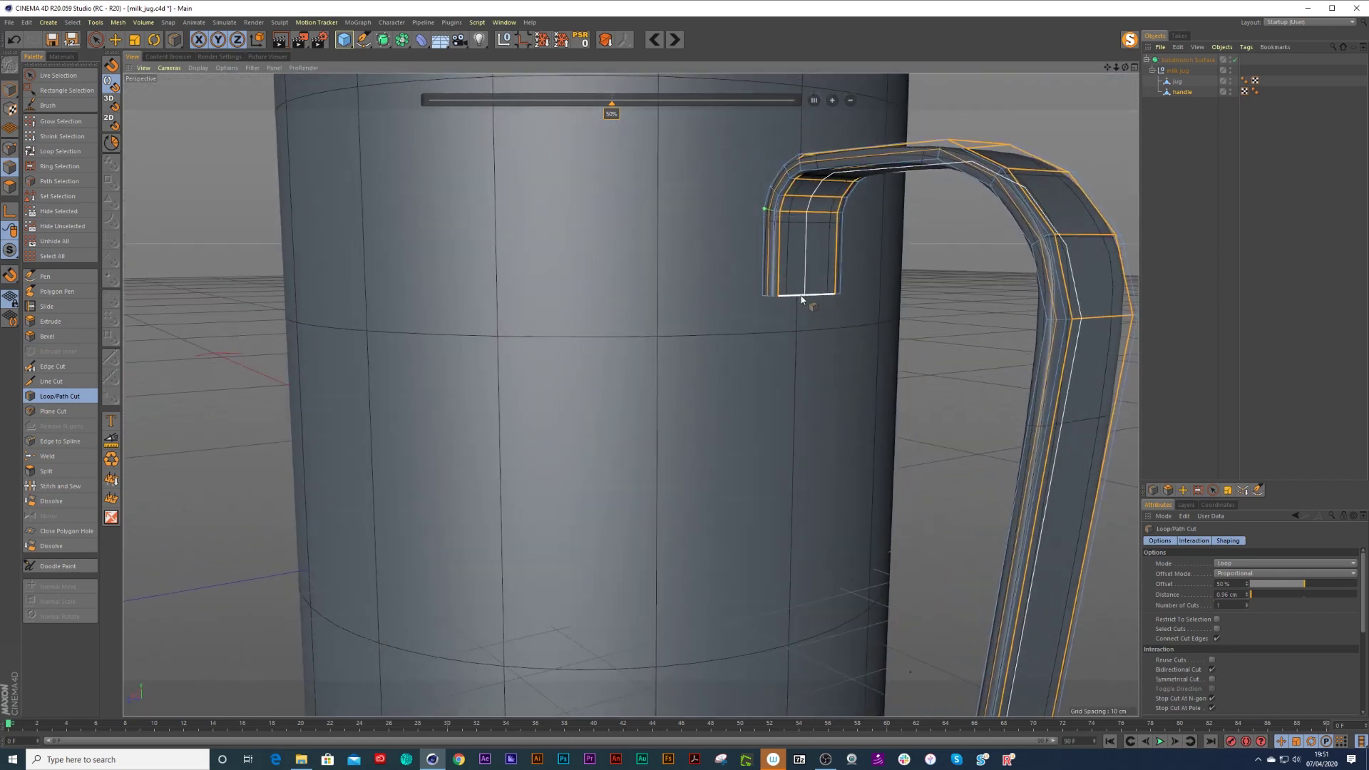
# Clear the edge selection, select the jug object, and activate Close Polygon Hole near the handle's upper end.
pyautogui.click(1155, 145)
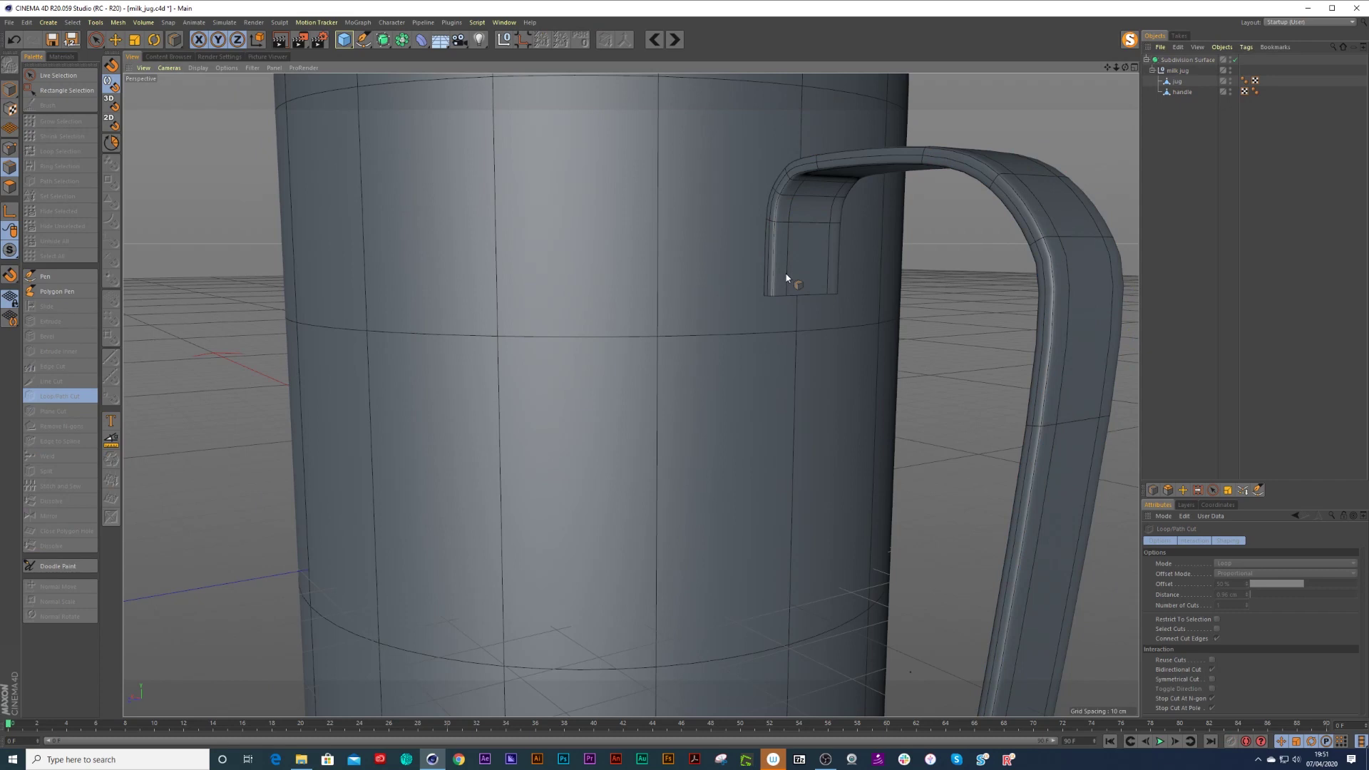
pyautogui.scroll(1, 792, 280)
pyautogui.scroll(2, 792, 279)
pyautogui.moveTo(792, 278)
pyautogui.keyDown('alt'); pyautogui.mouseDown()
pyautogui.moveTo(777, 201)
pyautogui.moveTo(767, 269)
pyautogui.moveTo(789, 297)
pyautogui.mouseUp(); pyautogui.keyUp('alt')
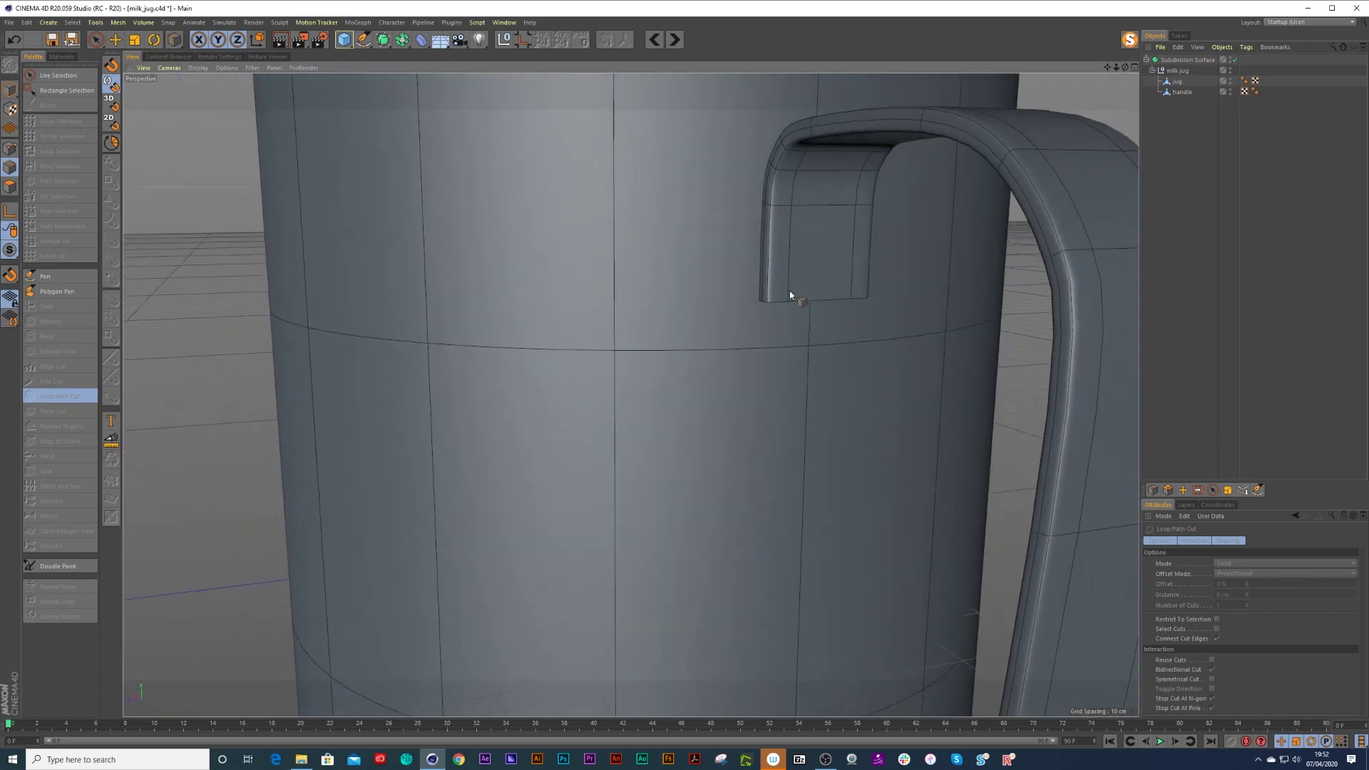
pyautogui.scroll(2, 820, 282)
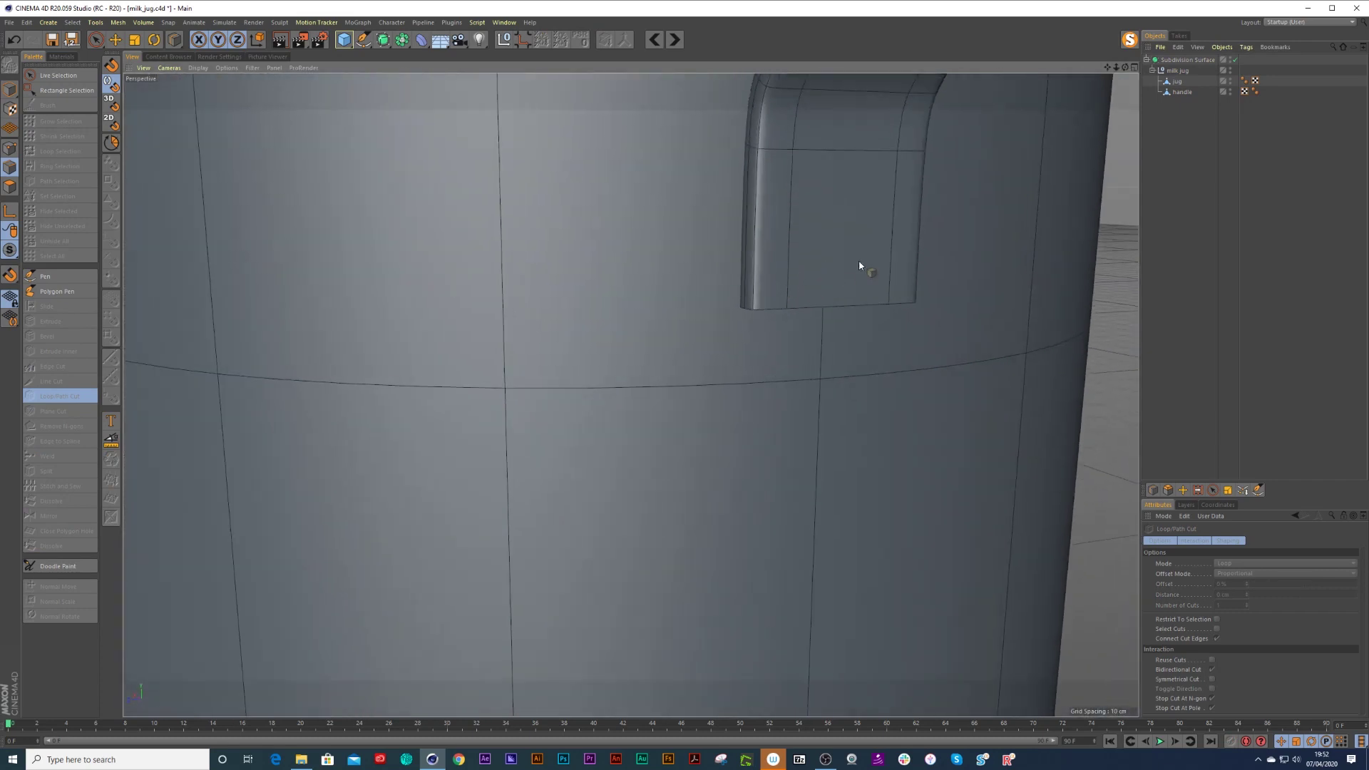
pyautogui.click(1175, 82)
pyautogui.moveTo(860, 222)
pyautogui.keyDown('alt'); pyautogui.mouseDown()
pyautogui.moveTo(843, 140)
pyautogui.moveTo(843, 174)
pyautogui.moveTo(867, 198)
pyautogui.mouseUp(); pyautogui.keyUp('alt')
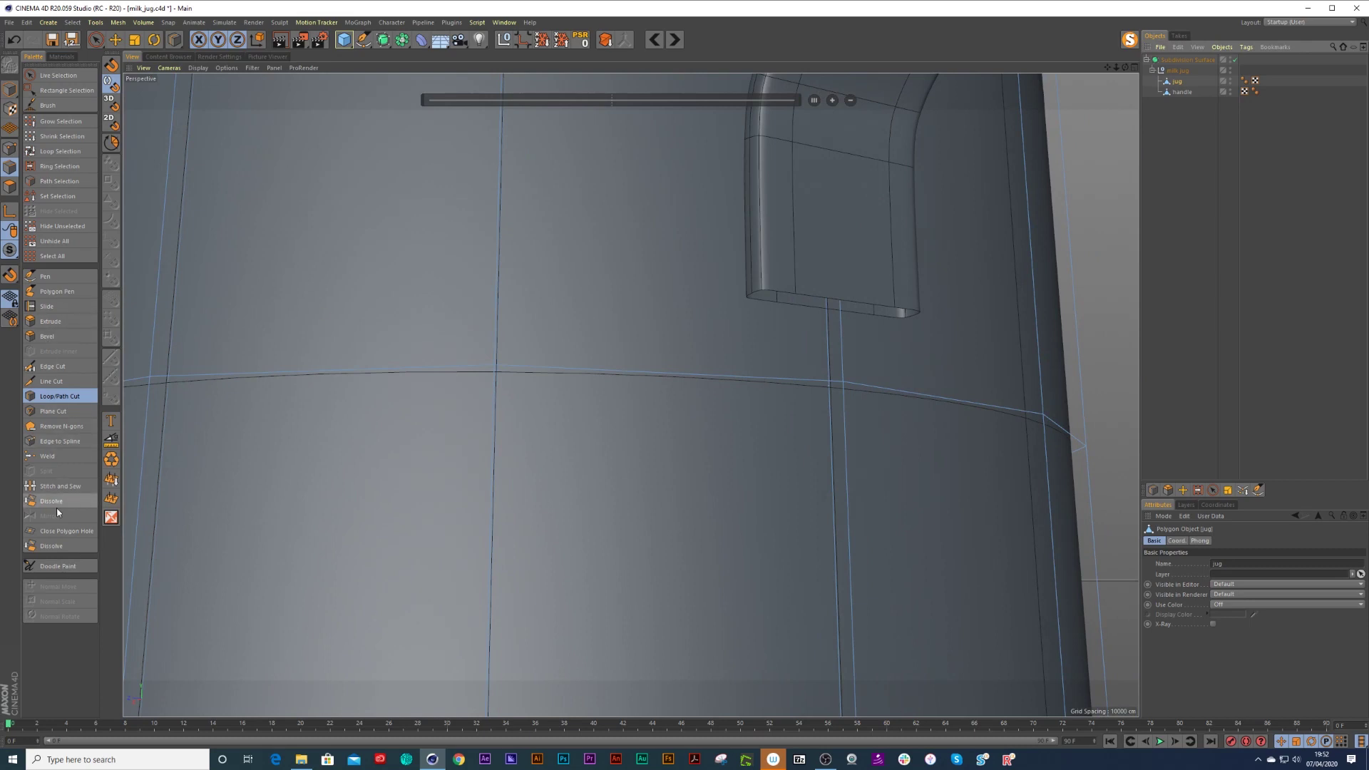
pyautogui.click(54, 531)
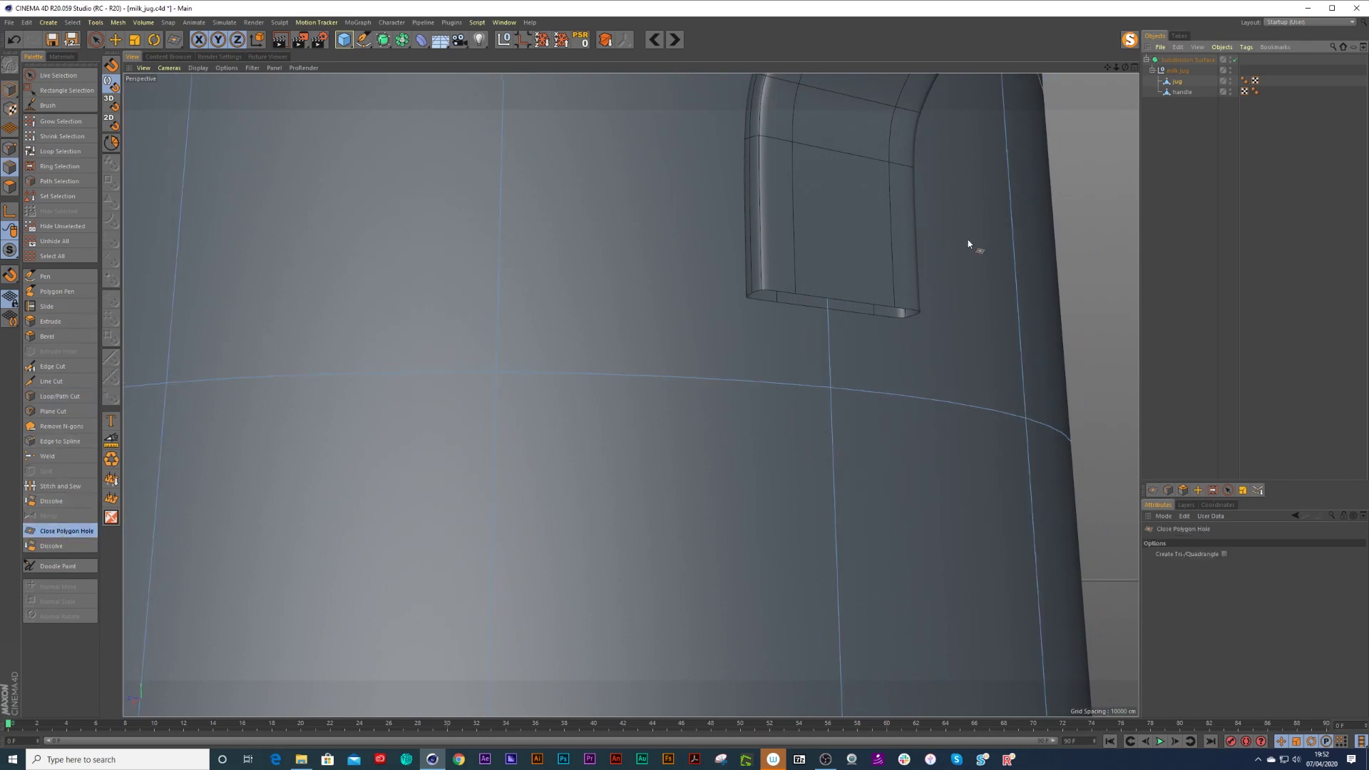
pyautogui.click(1174, 84)
pyautogui.click(1129, 40)
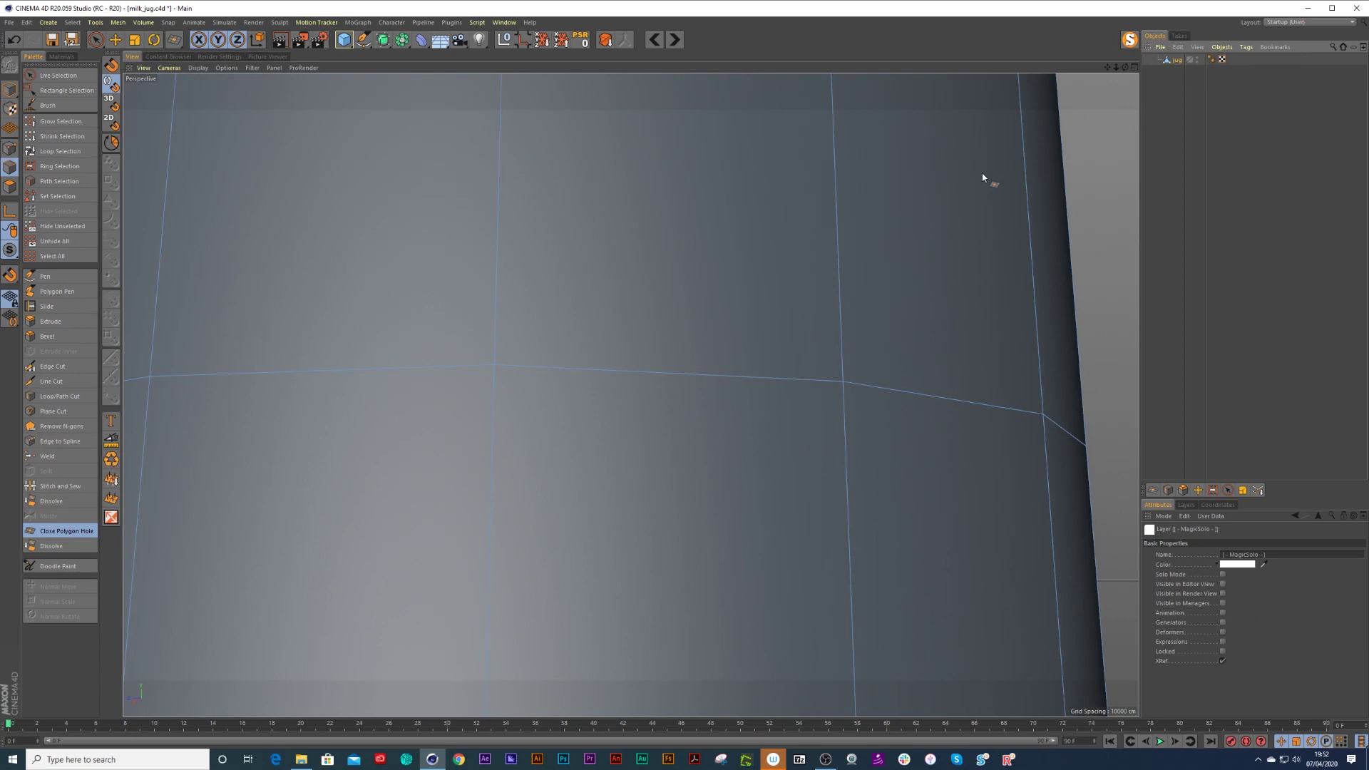
pyautogui.click(1129, 40)
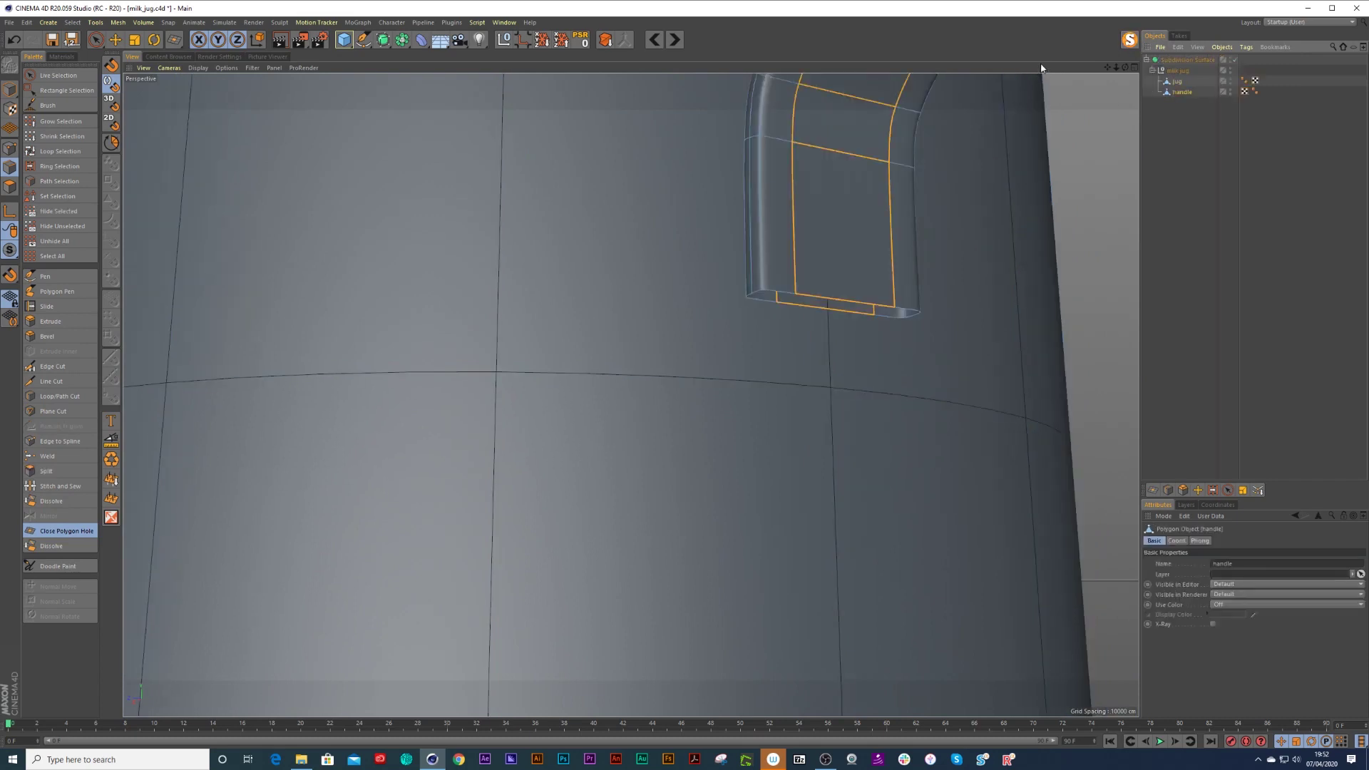
# Isolate the handle in the viewport and close the polygon hole at its upper end.
pyautogui.click(1130, 40)
pyautogui.keyDown('alt'); pyautogui.moveTo(904, 246); pyautogui.dragTo(713, 243); pyautogui.keyUp('alt')
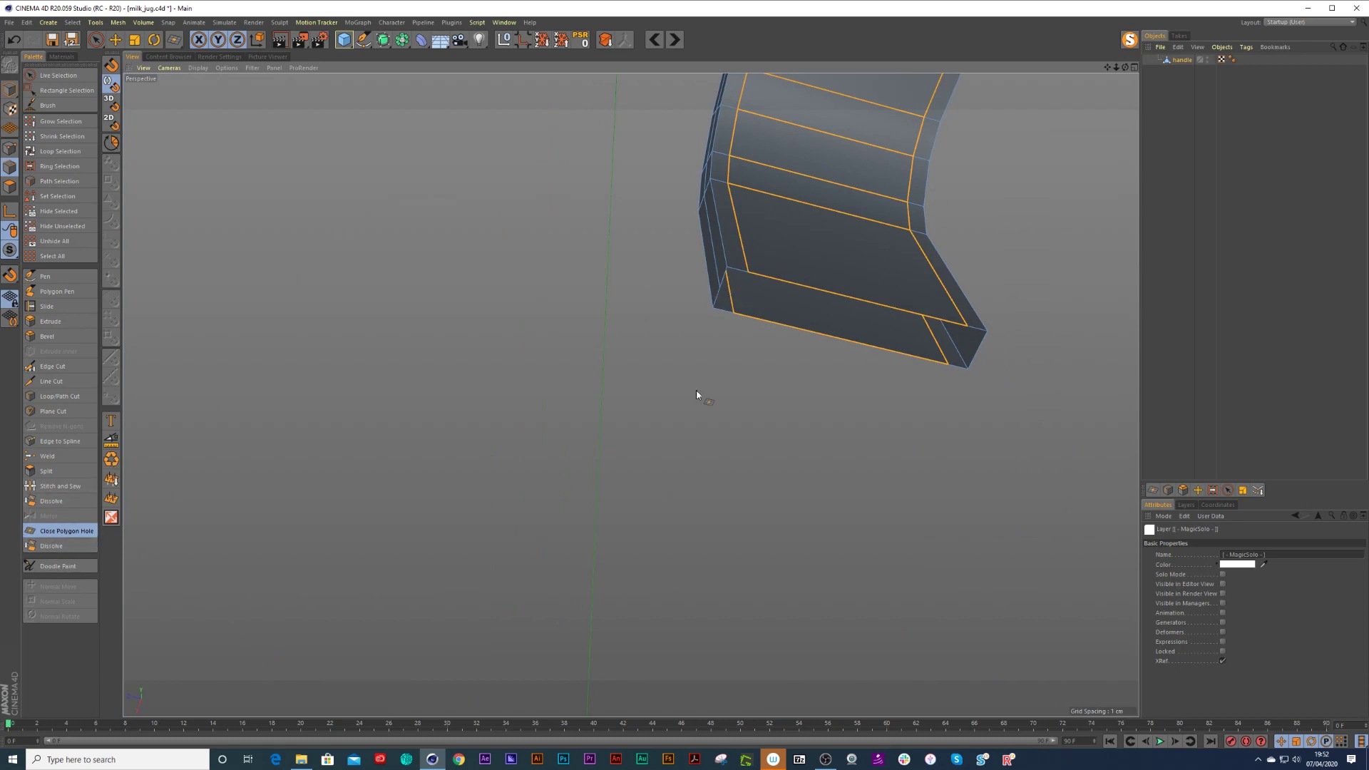
pyautogui.click(723, 284)
pyautogui.press('space')
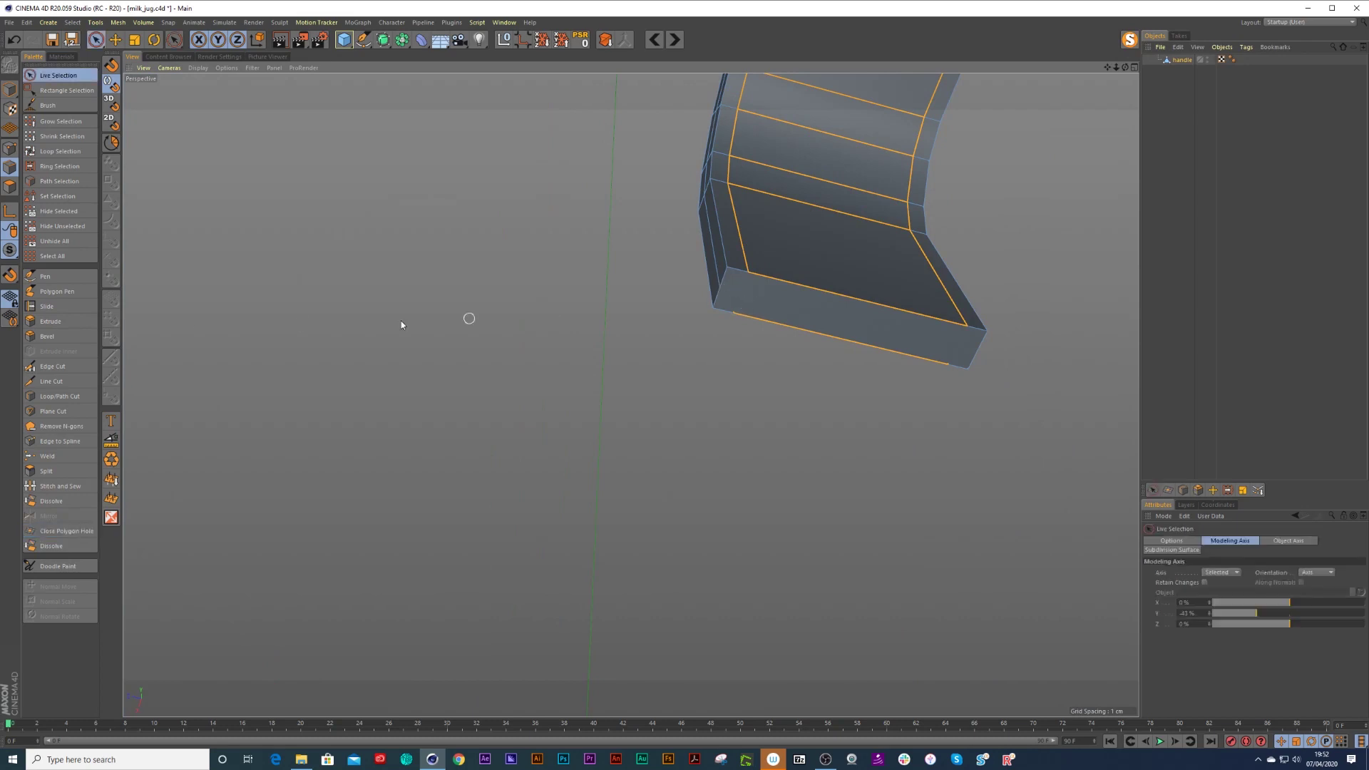
# Try to cut the new face at the handle's upper end, first with a line cut and then with a loop cut.
pyautogui.click(51, 381)
pyautogui.click(720, 290)
pyautogui.keyDown('alt'); pyautogui.moveTo(943, 349); pyautogui.dragTo(757, 361); pyautogui.keyUp('alt')
pyautogui.hotkey('ctrl', 'z')
pyautogui.keyDown('alt'); pyautogui.moveTo(789, 380); pyautogui.dragTo(804, 426); pyautogui.keyUp('alt')
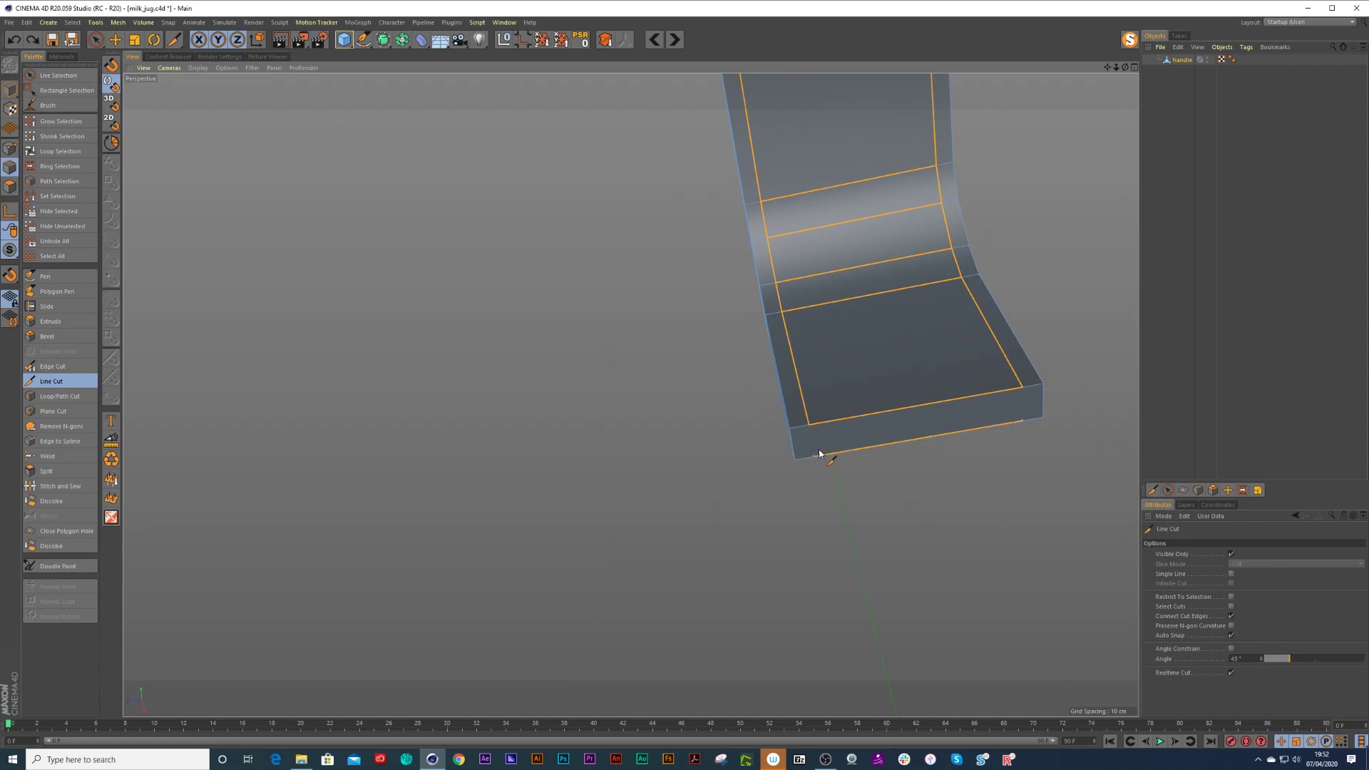
pyautogui.keyDown('alt'); pyautogui.moveTo(863, 376); pyautogui.dragTo(761, 412); pyautogui.keyUp('alt')
pyautogui.click(60, 396)
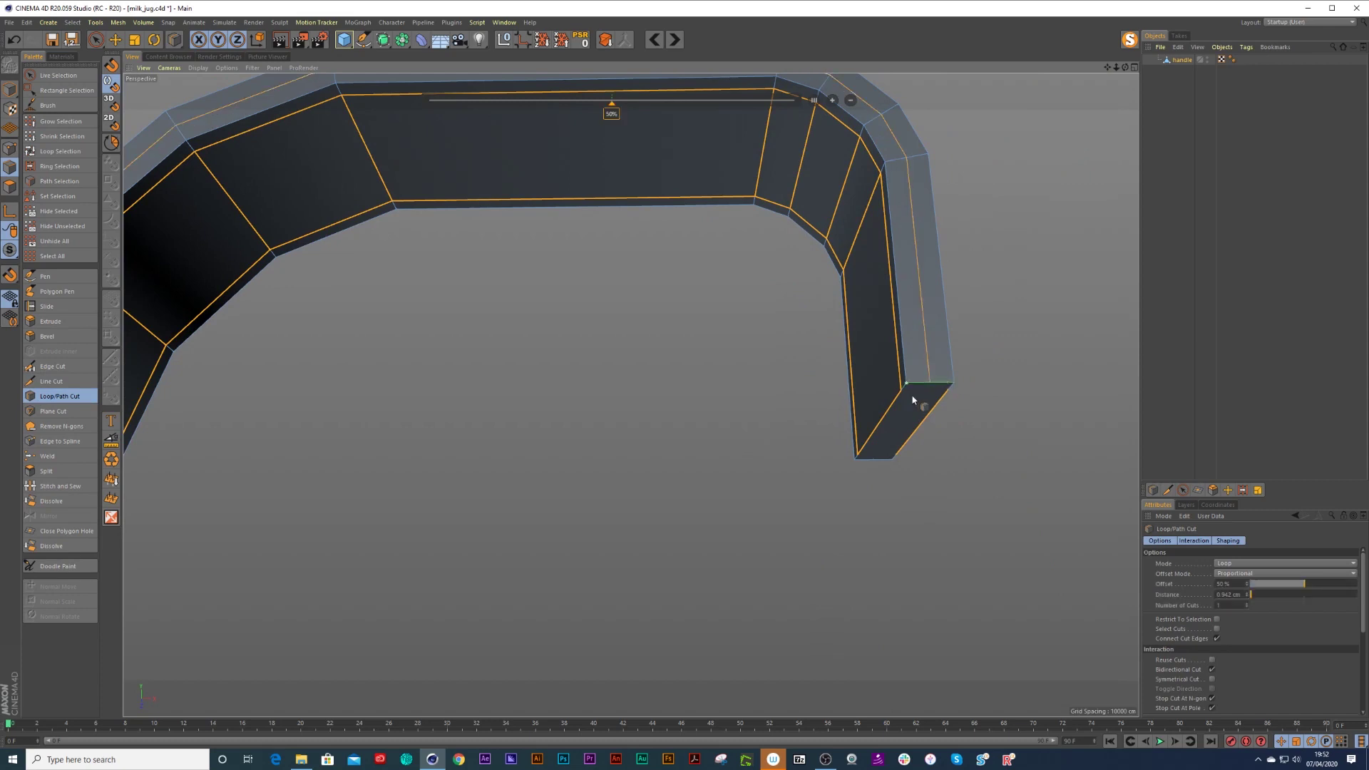
pyautogui.press('9')
pyautogui.keyDown('alt'); pyautogui.moveTo(918, 408); pyautogui.dragTo(848, 400); pyautogui.keyUp('alt')
pyautogui.press('k')
pyautogui.press('l')
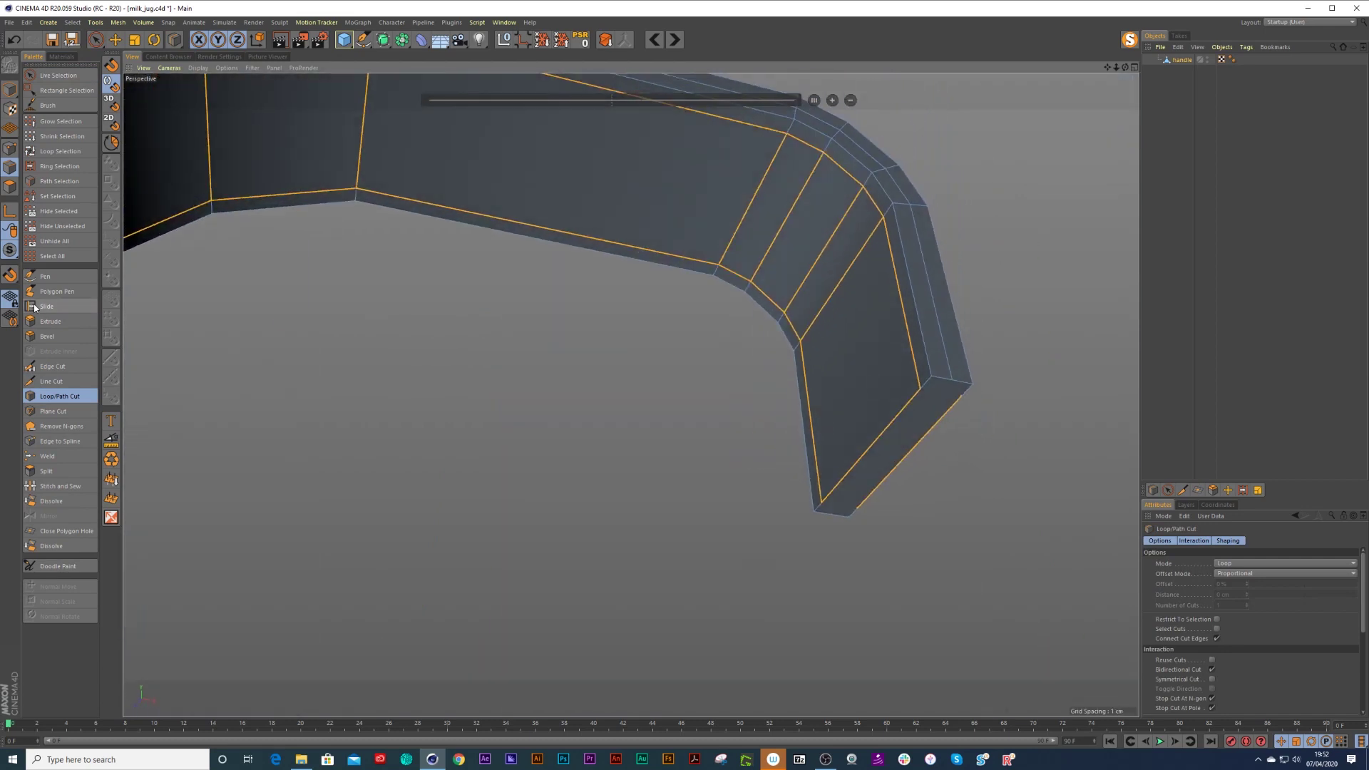
# Line-cut the upper end face lengthwise through its middle and join the handle's lengthwise edge loops across it.
pyautogui.click(50, 382)
pyautogui.click(951, 383)
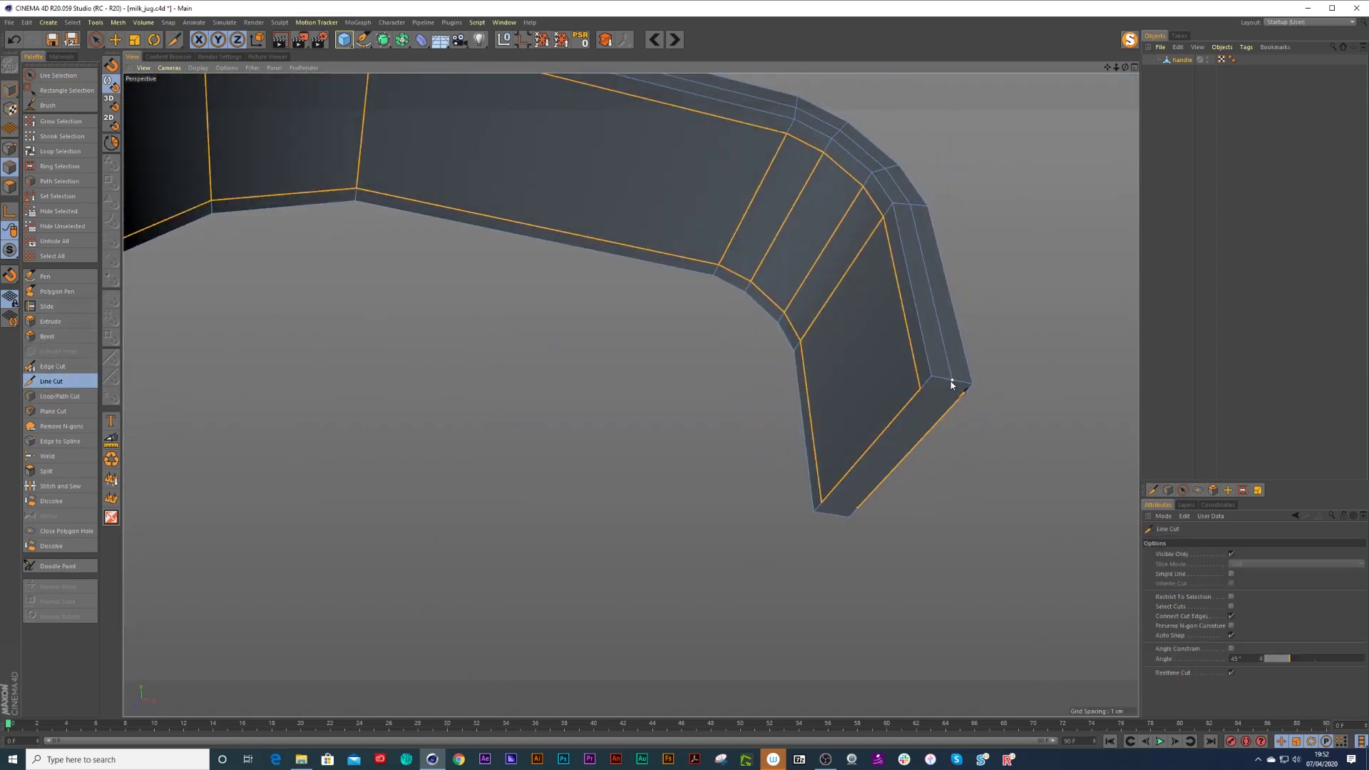
pyautogui.click(833, 511)
pyautogui.press('Escape')
pyautogui.press('space')
pyautogui.keyDown('alt'); pyautogui.moveTo(899, 450); pyautogui.dragTo(984, 436); pyautogui.keyUp('alt')
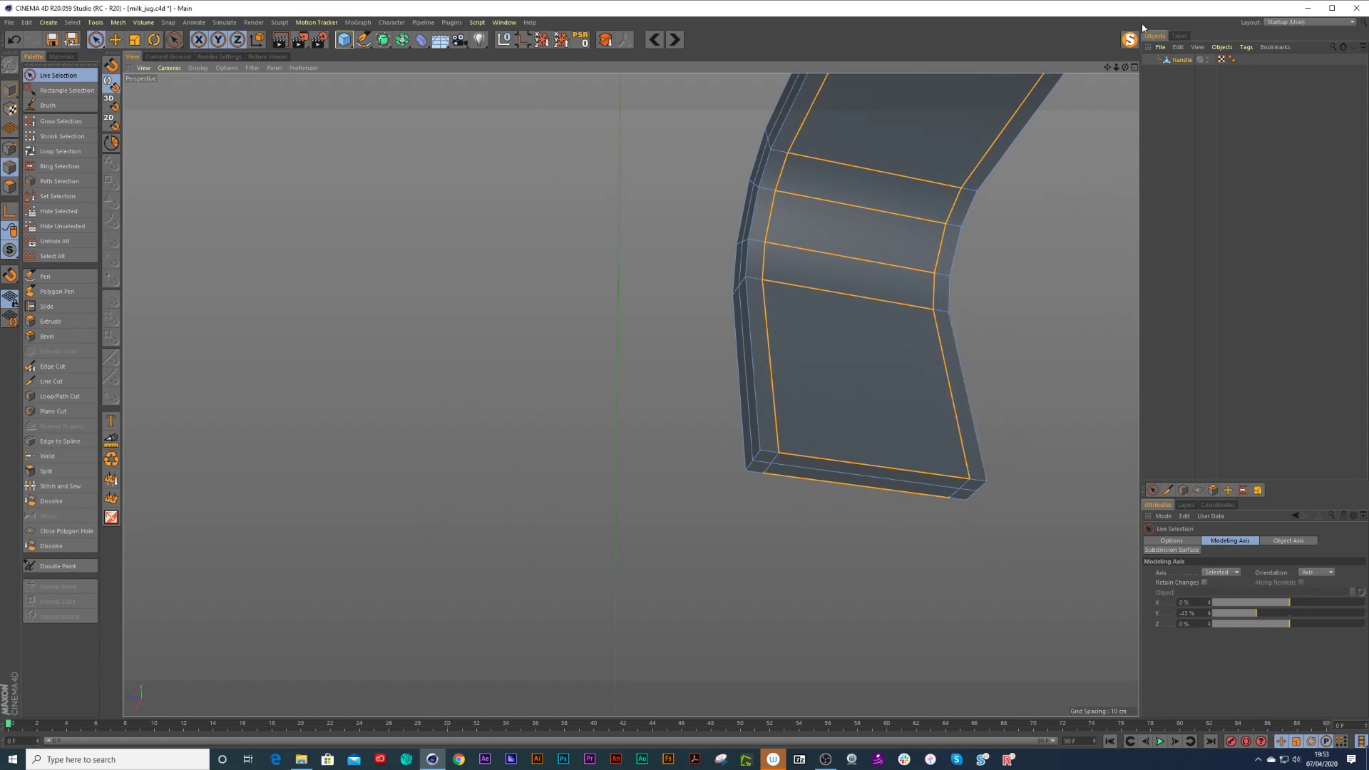
# Show the whole model again and, with smoothing off, add a loop cut at about 91.26% close to the handle's upper end.
pyautogui.click(1131, 40)
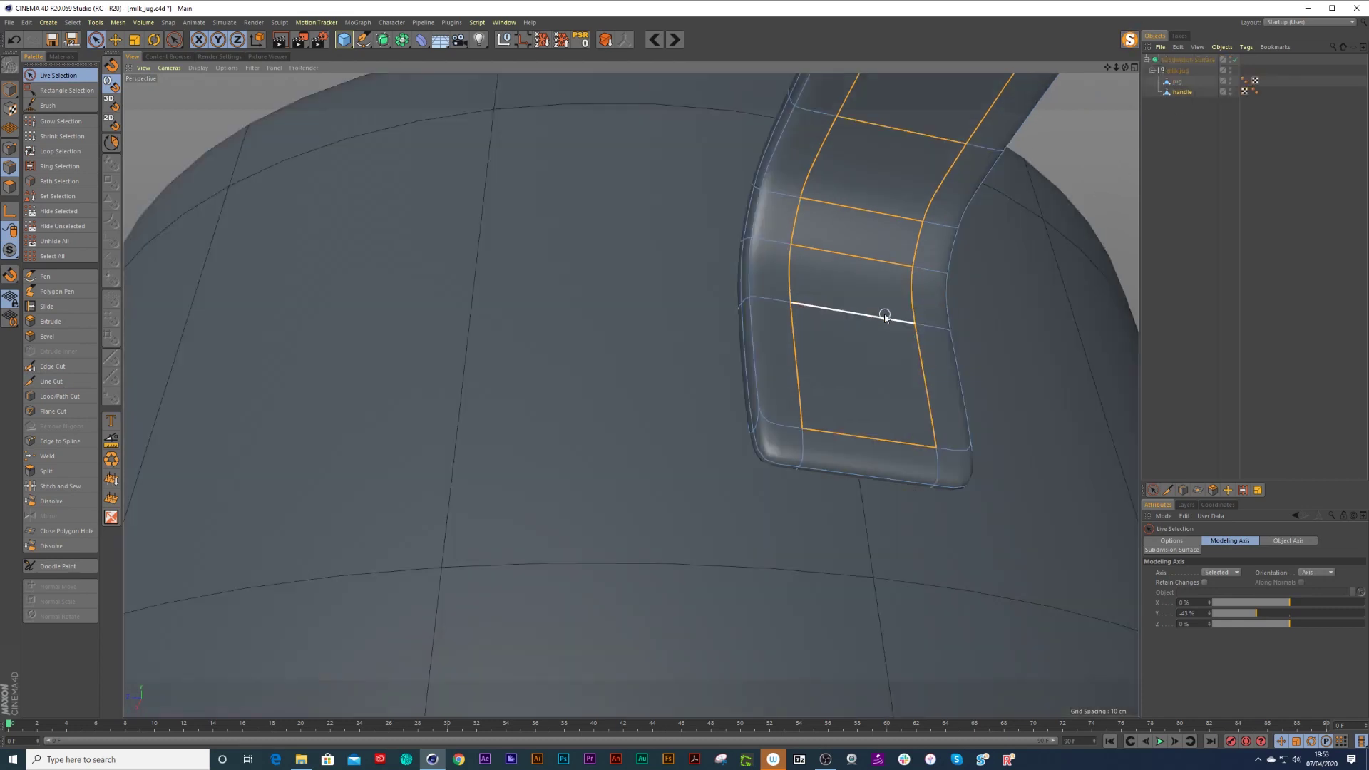
pyautogui.keyDown('alt'); pyautogui.moveTo(832, 399); pyautogui.dragTo(581, 448); pyautogui.keyUp('alt')
pyautogui.click(53, 397)
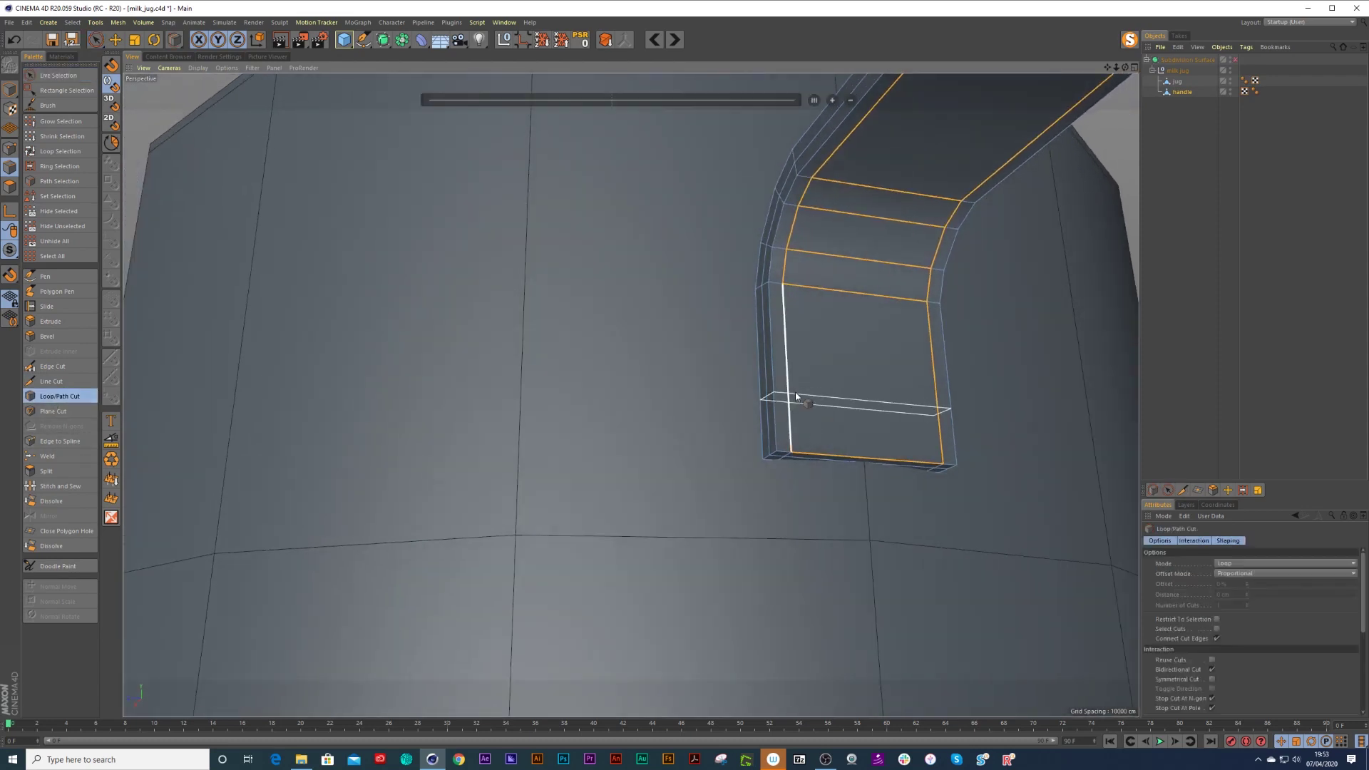
pyautogui.click(786, 431)
pyautogui.press('q')
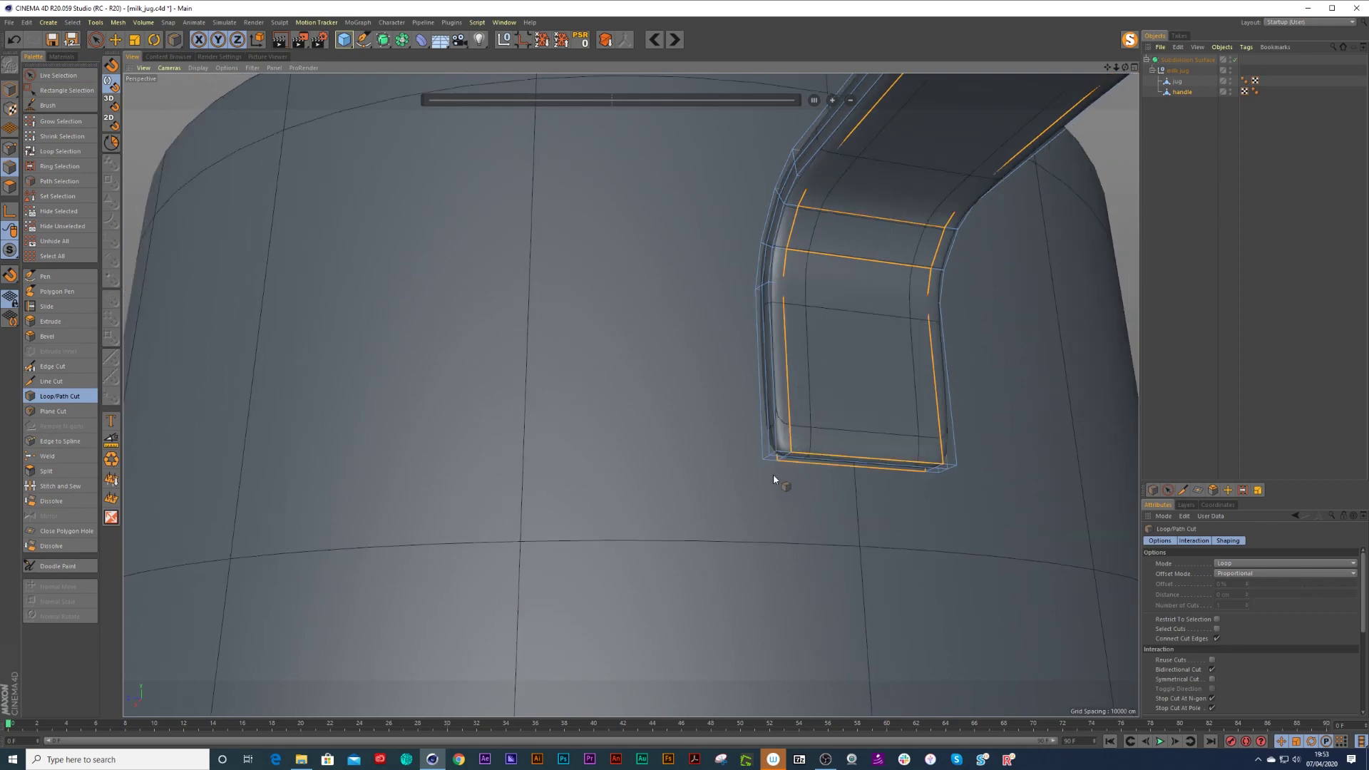
pyautogui.press('q')
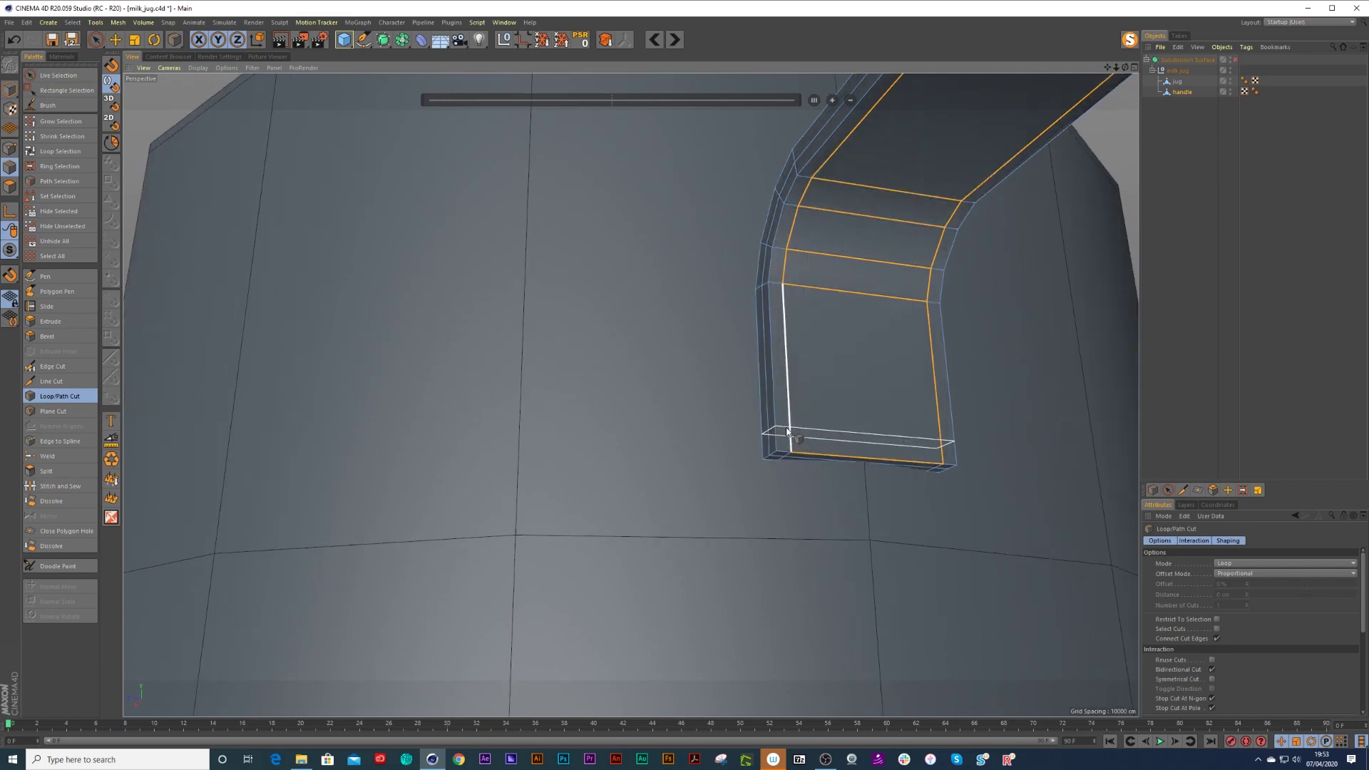
pyautogui.keyDown('alt'); pyautogui.moveTo(793, 446); pyautogui.dragTo(780, 457); pyautogui.keyUp('alt')
pyautogui.click(789, 440)
pyautogui.scroll(-2, 820, 410)
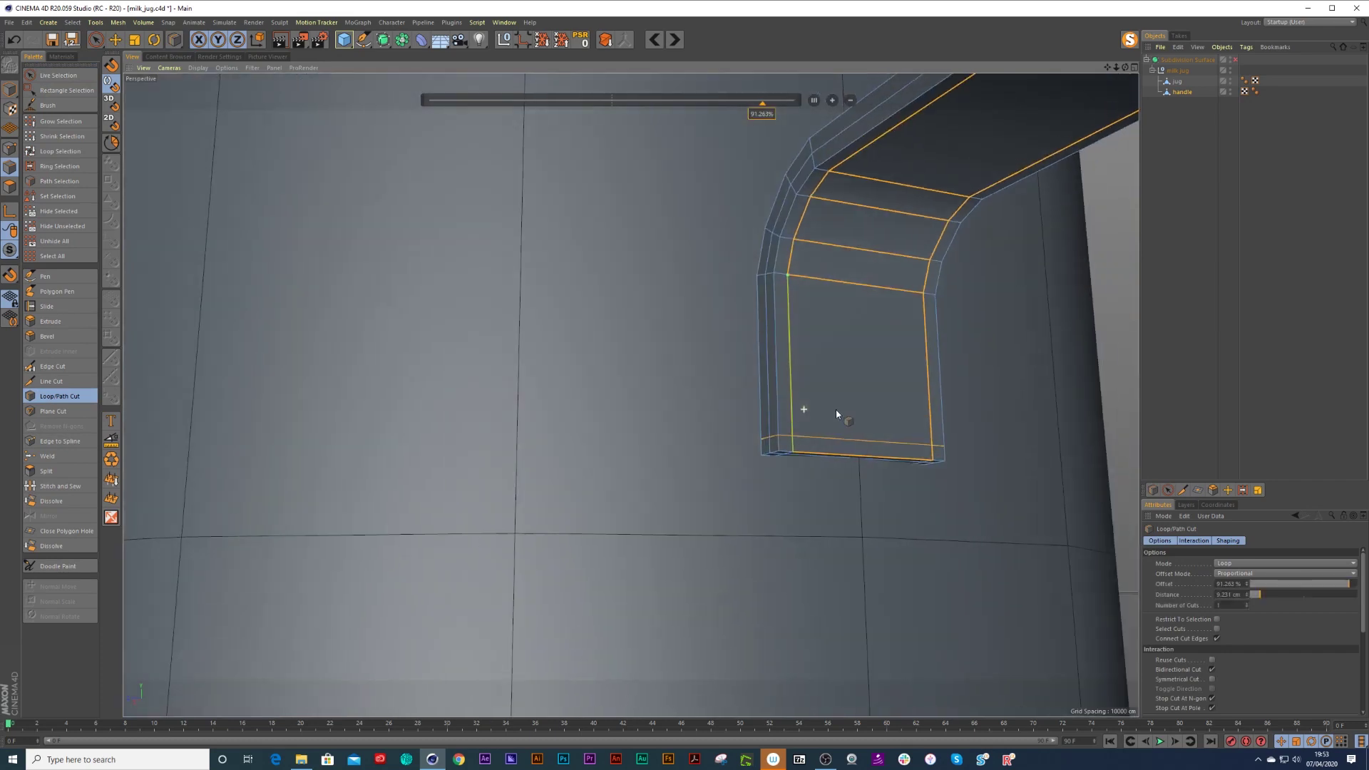
# Turn smoothing on and examine the handle's upper end and its remaining open end.
pyautogui.press('q')
pyautogui.keyDown('alt'); pyautogui.moveTo(827, 423); pyautogui.dragTo(828, 349); pyautogui.keyUp('alt')
pyautogui.scroll(-6, 835, 371)
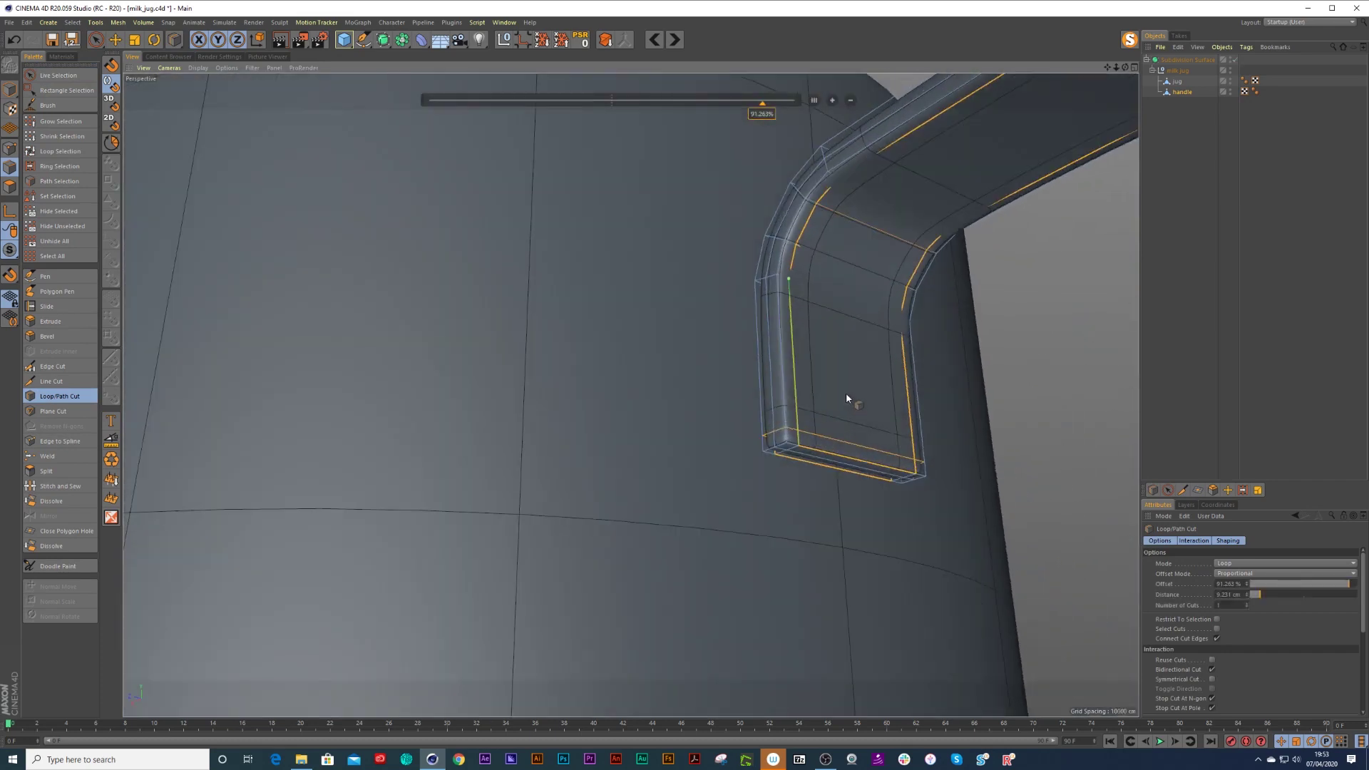
pyautogui.keyDown('alt'); pyautogui.moveTo(738, 512); pyautogui.dragTo(871, 602); pyautogui.keyUp('alt')
pyautogui.keyDown('alt'); pyautogui.moveTo(871, 604); pyautogui.dragTo(844, 421, button='middle'); pyautogui.keyUp('alt')
pyautogui.keyDown('alt'); pyautogui.moveTo(827, 480); pyautogui.dragTo(896, 325, button='right'); pyautogui.keyUp('alt')
pyautogui.keyDown('alt'); pyautogui.moveTo(868, 472); pyautogui.dragTo(846, 446); pyautogui.keyUp('alt')
pyautogui.scroll(-3, 842, 464)
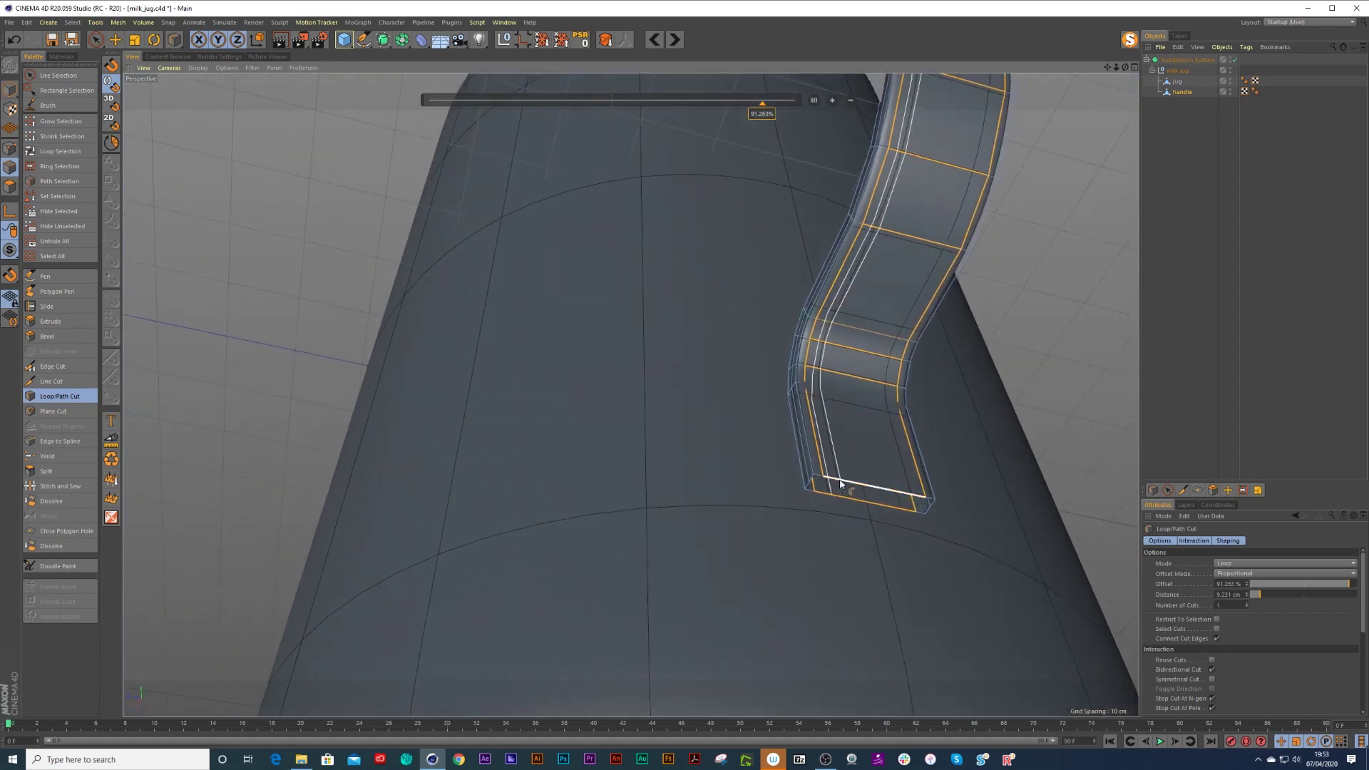
pyautogui.scroll(5, 870, 414)
# Disable the Subdivision Surface and isolate the handle at its remaining open end.
pyautogui.click(1234, 60)
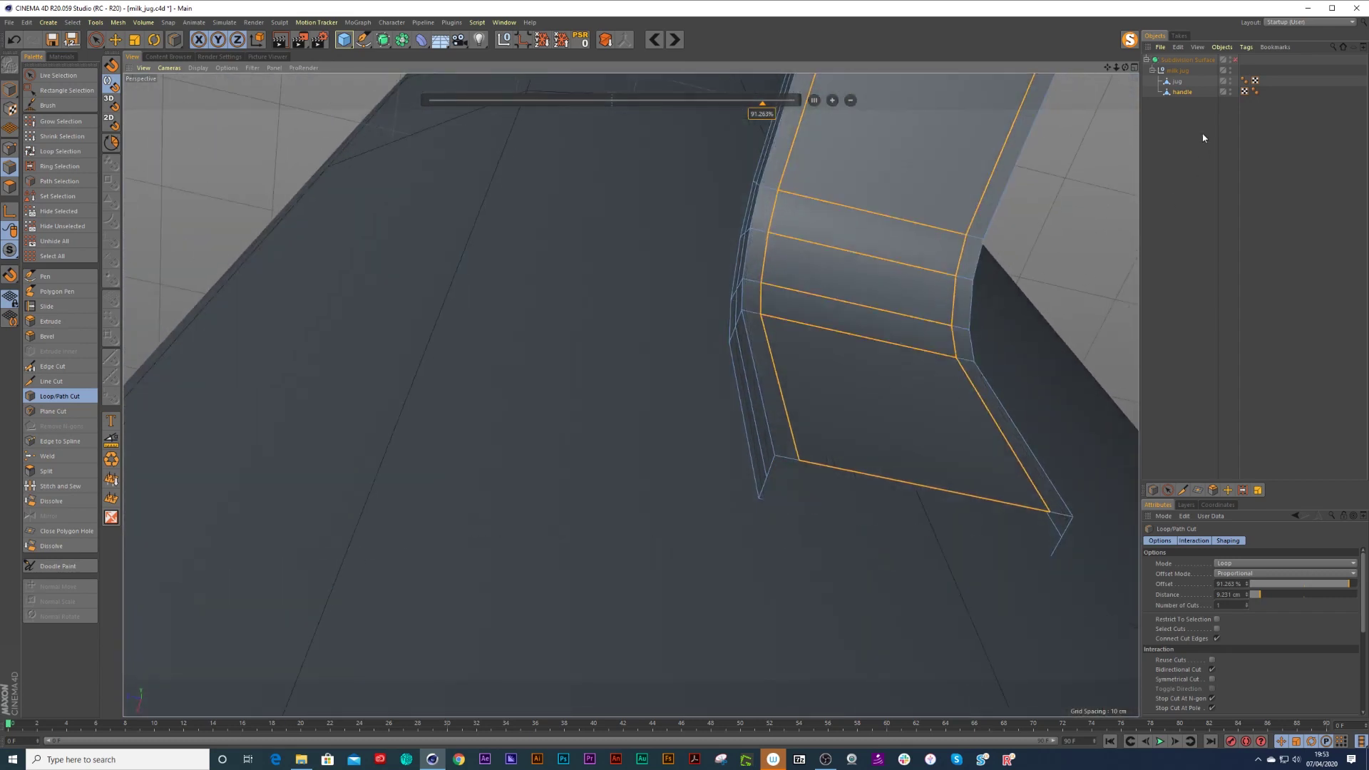
pyautogui.click(1129, 39)
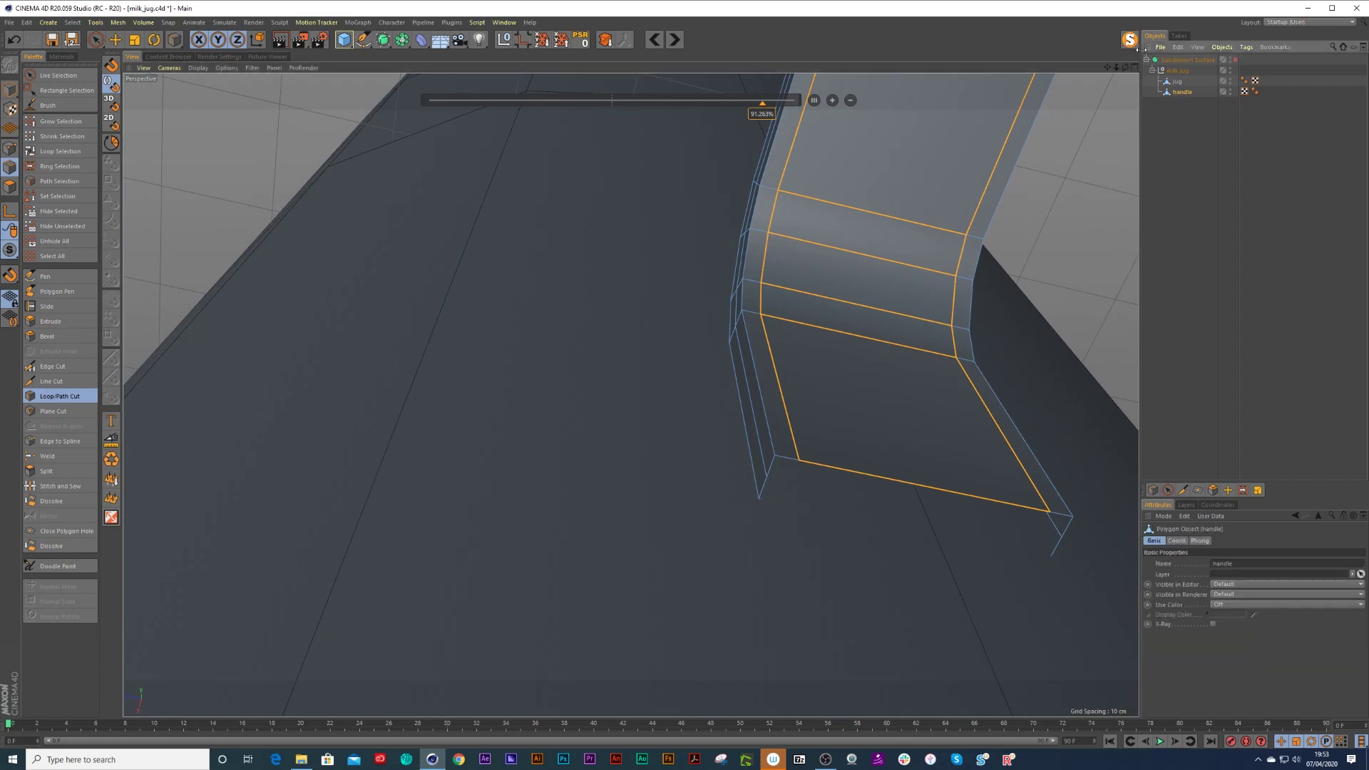
pyautogui.press('space')
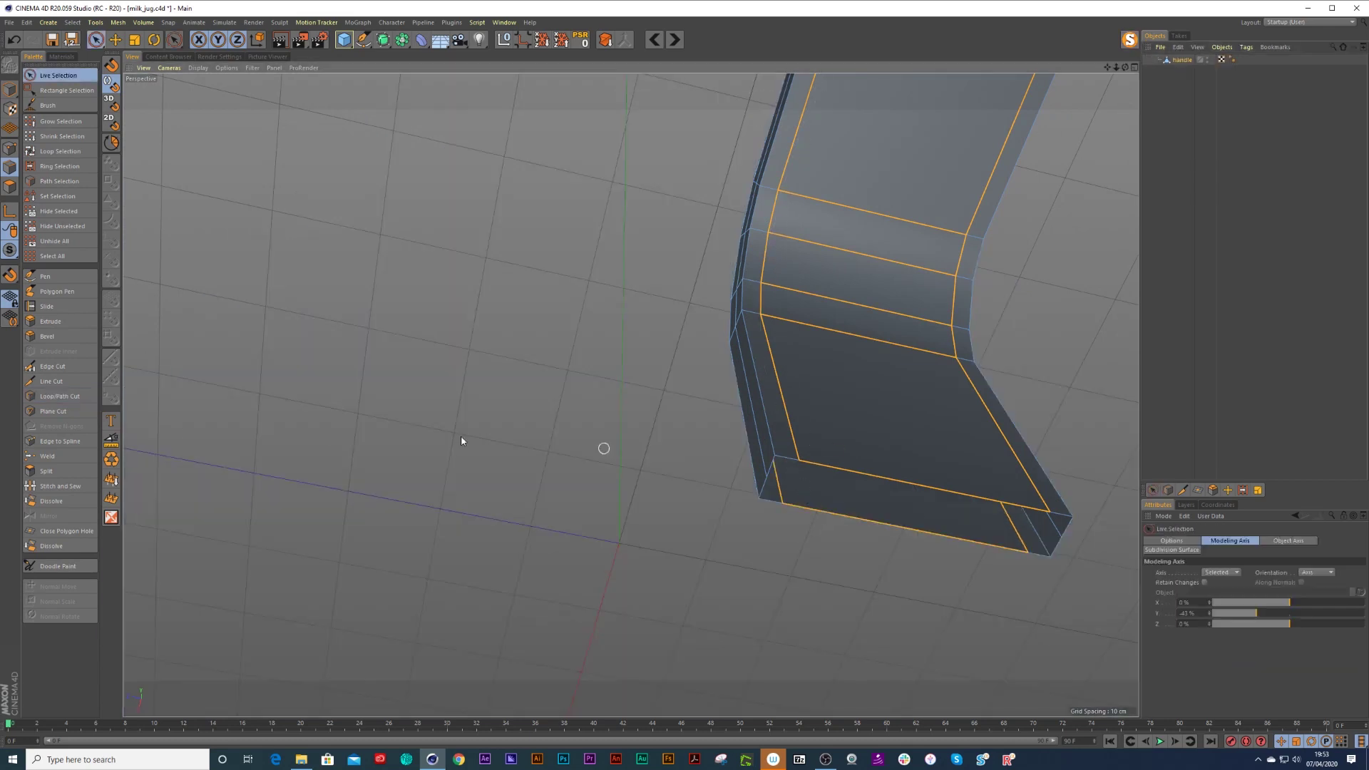
pyautogui.click(55, 534)
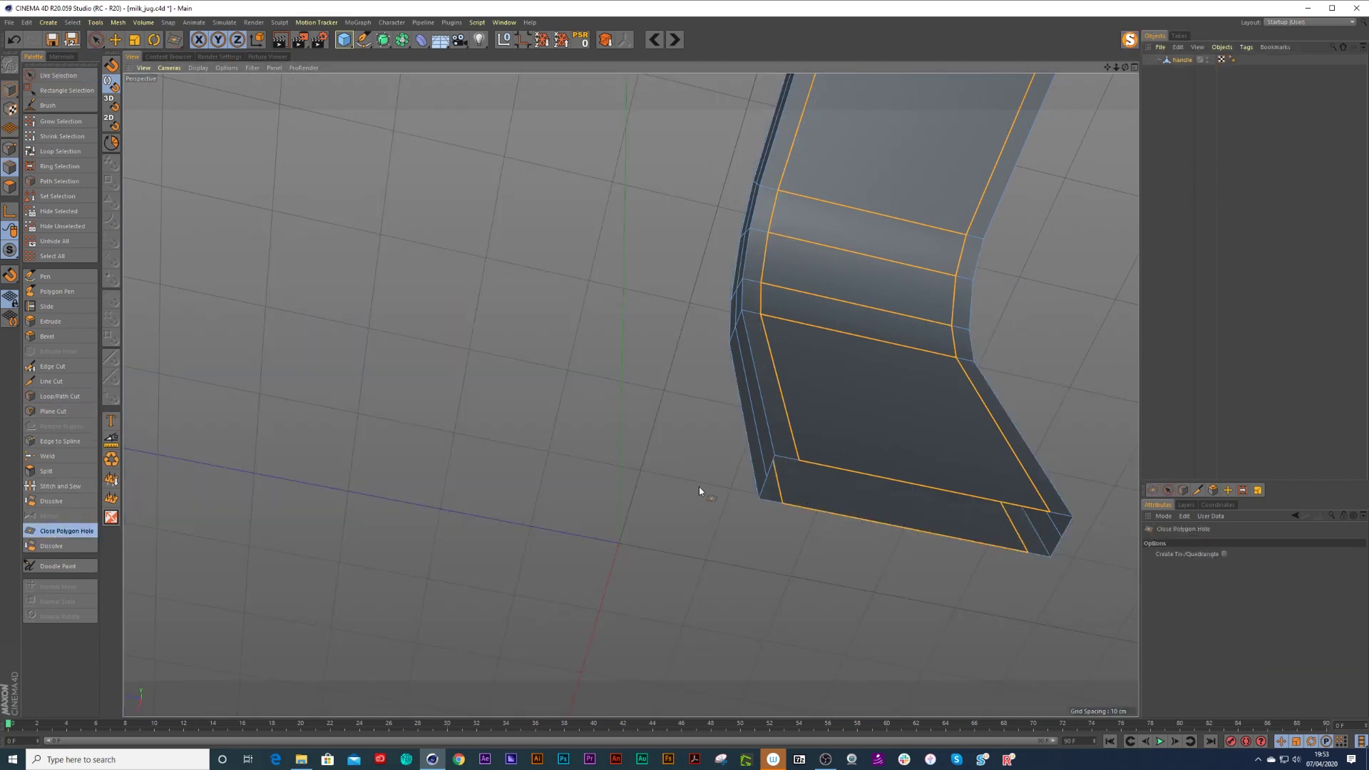
pyautogui.press('space')
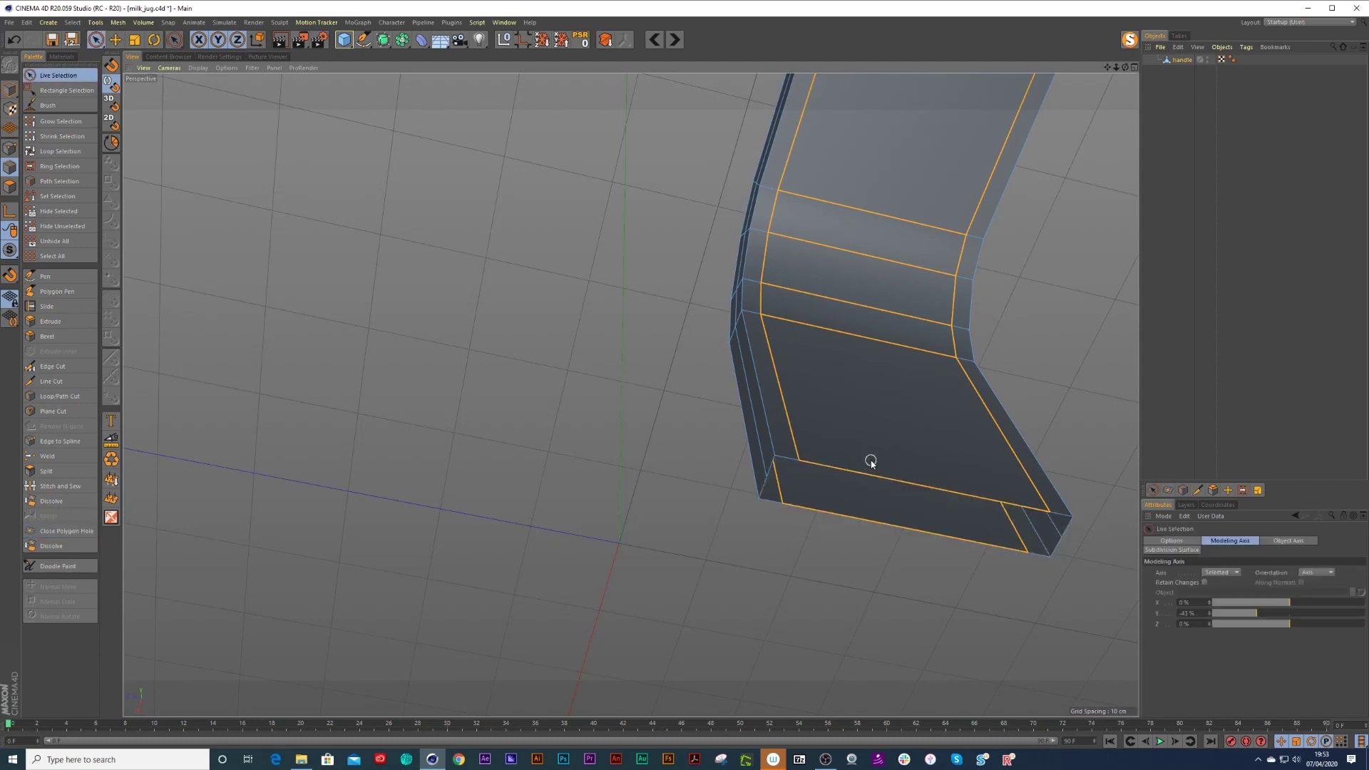
pyautogui.scroll(-1, 870, 462)
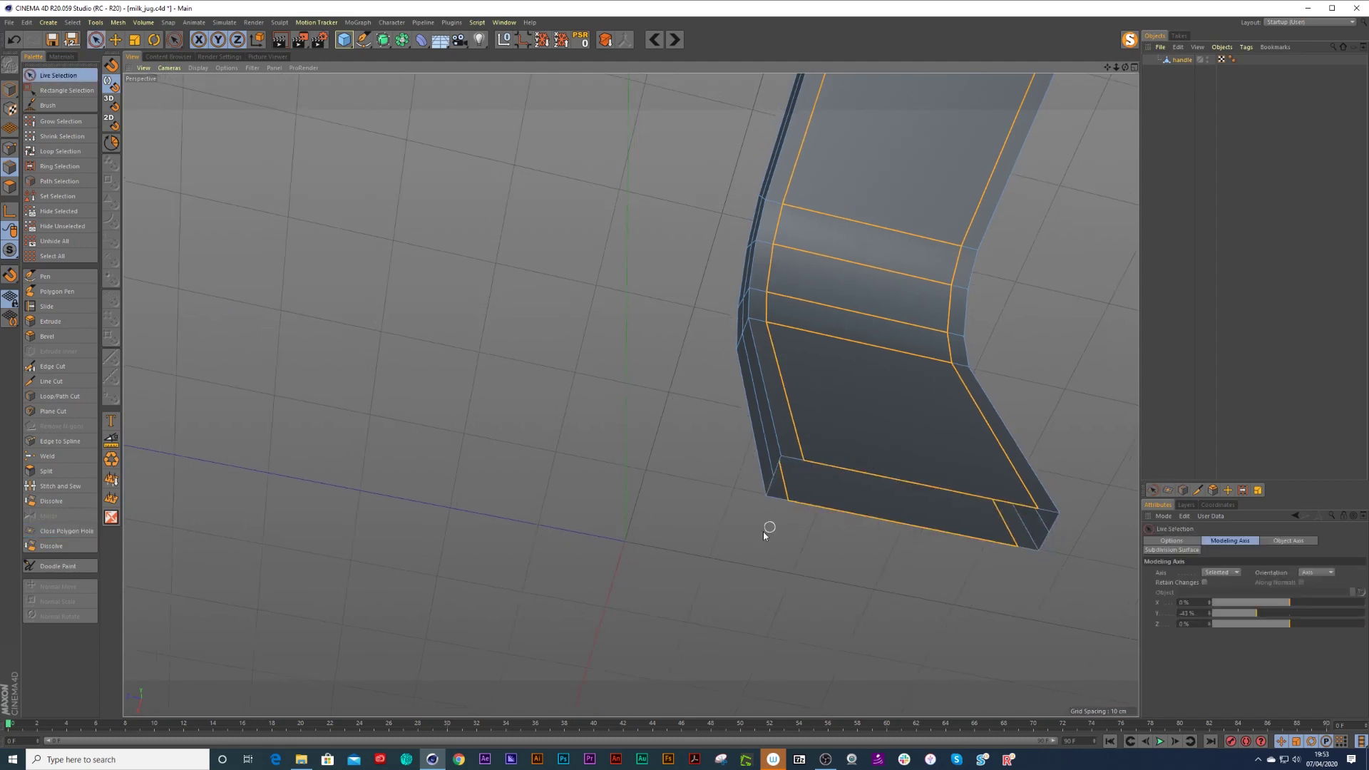
# Try dissolving the selected handle edges, undo the dissolve, and clear the edge selection.
pyautogui.click(57, 502)
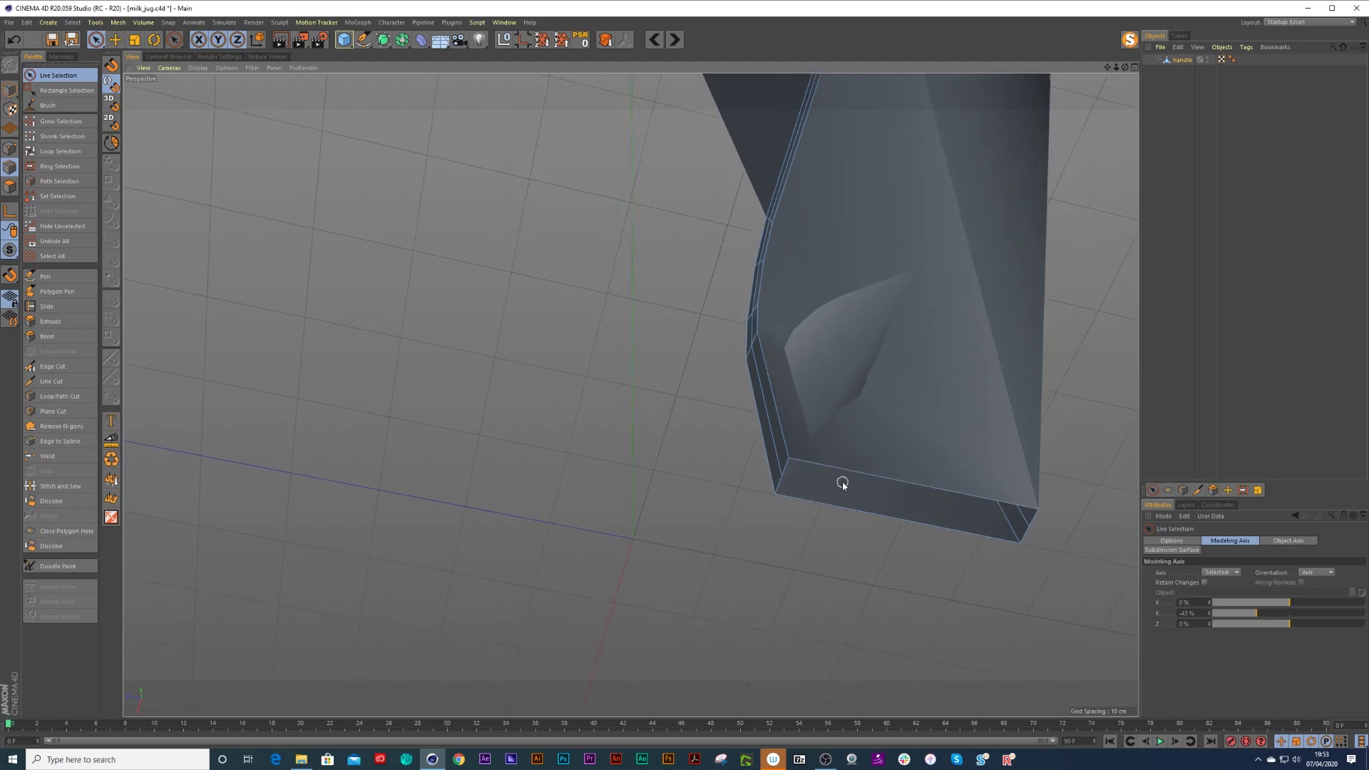
pyautogui.moveTo(843, 484)
pyautogui.keyDown('alt'); pyautogui.mouseDown()
pyautogui.moveTo(852, 474)
pyautogui.moveTo(916, 513)
pyautogui.moveTo(891, 542)
pyautogui.moveTo(799, 512)
pyautogui.moveTo(819, 489)
pyautogui.mouseUp(); pyautogui.keyUp('alt')
pyautogui.hotkey('ctrl', 'z')
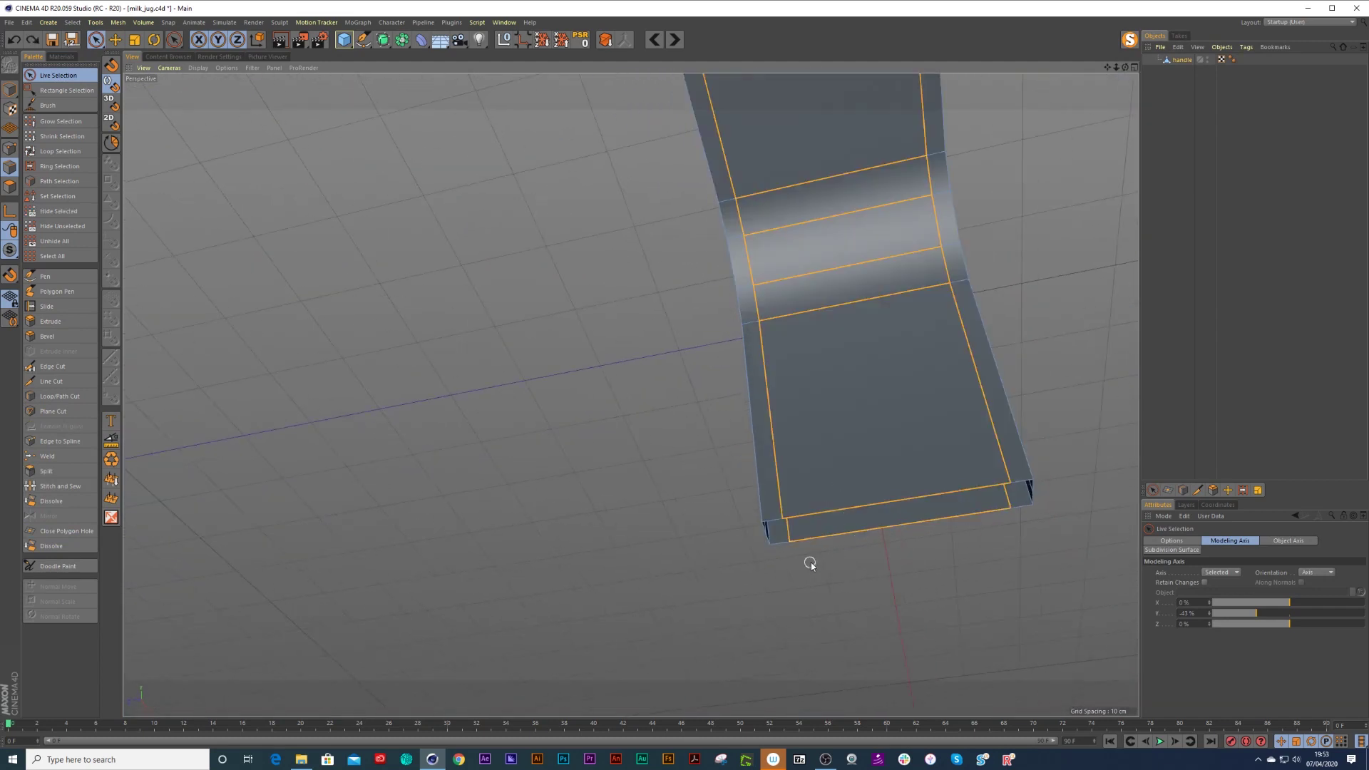
pyautogui.keyDown('alt'); pyautogui.moveTo(811, 563); pyautogui.dragTo(813, 541); pyautogui.keyUp('alt')
pyautogui.hotkey('ctrl', 'y')
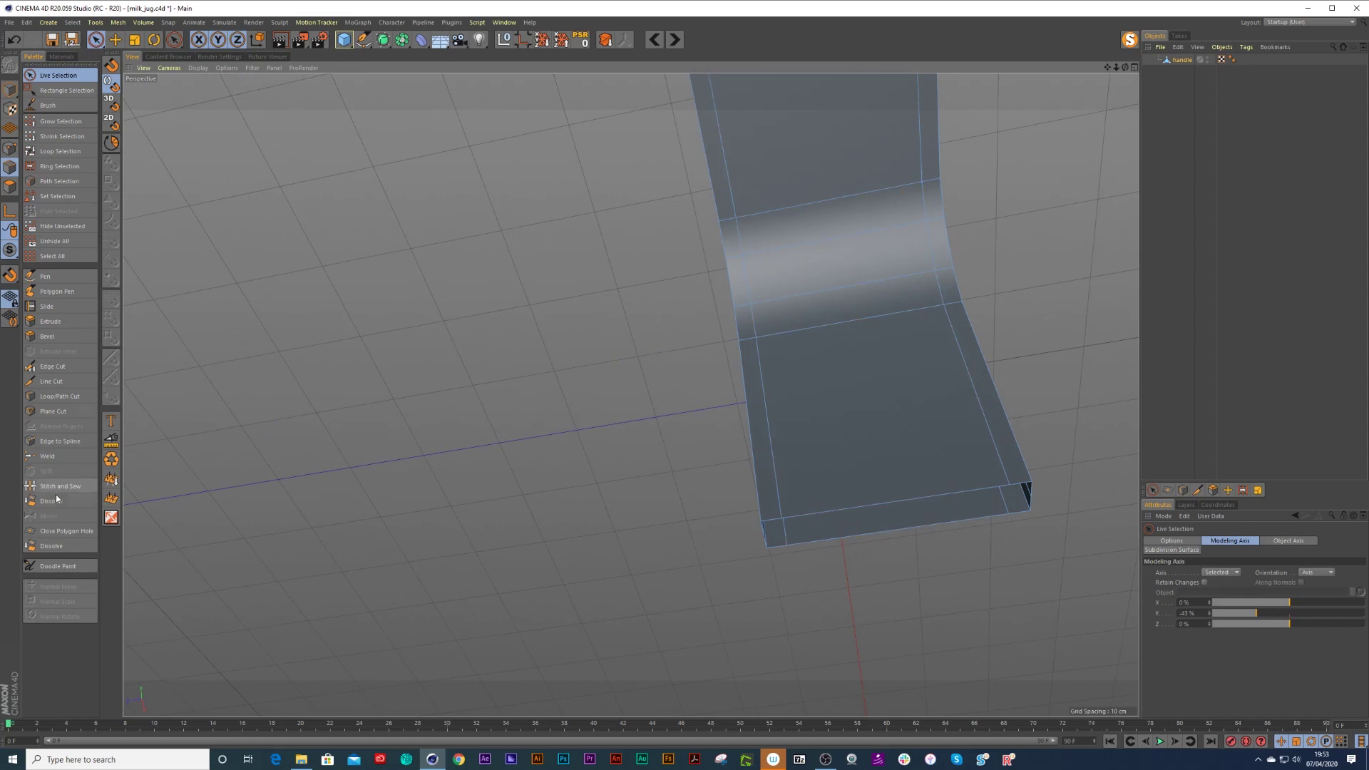
# Close the polygon hole at the handle's remaining open end.
pyautogui.click(60, 531)
pyautogui.click(788, 529)
pyautogui.press('space')
# Line-cut the newly closed end face once along its middle and twice across, in line with the handle's lengthwise edge loops.
pyautogui.click(48, 383)
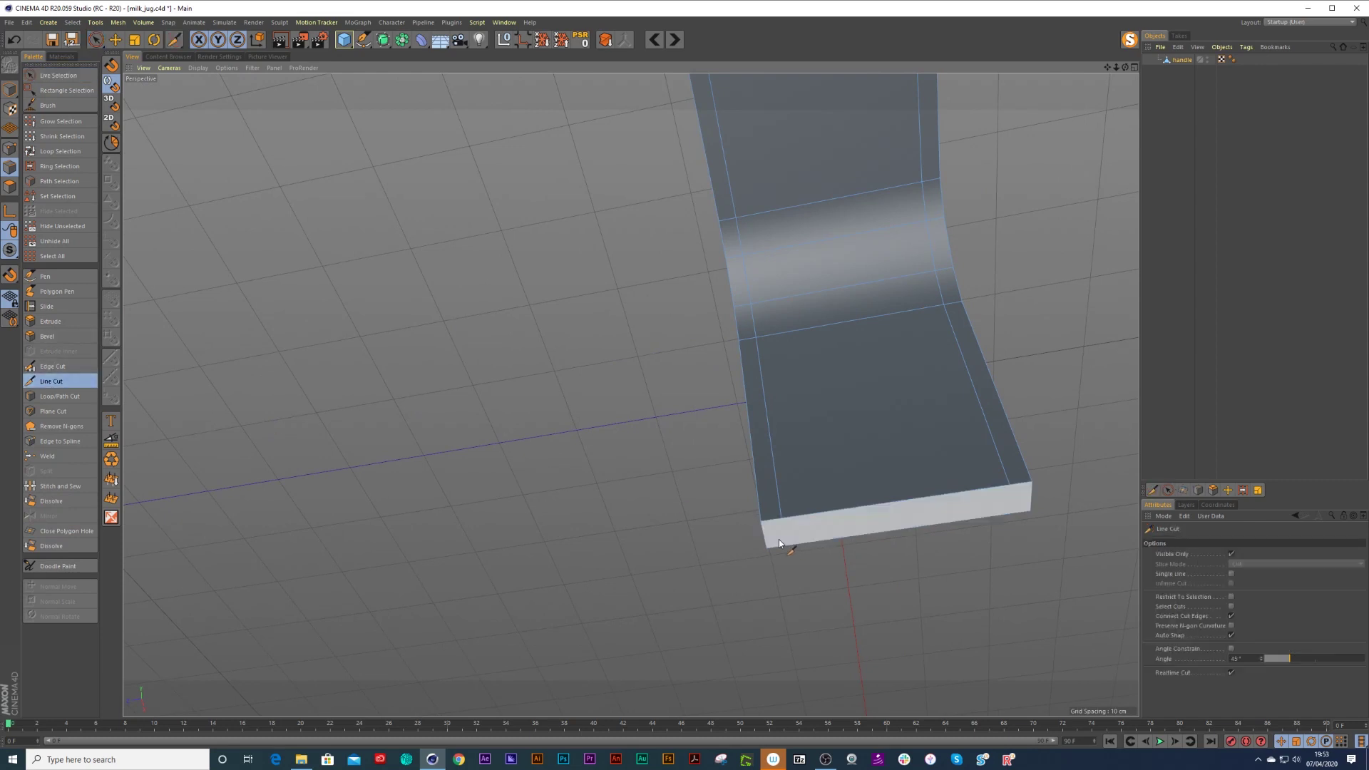
pyautogui.click(764, 534)
pyautogui.click(1032, 497)
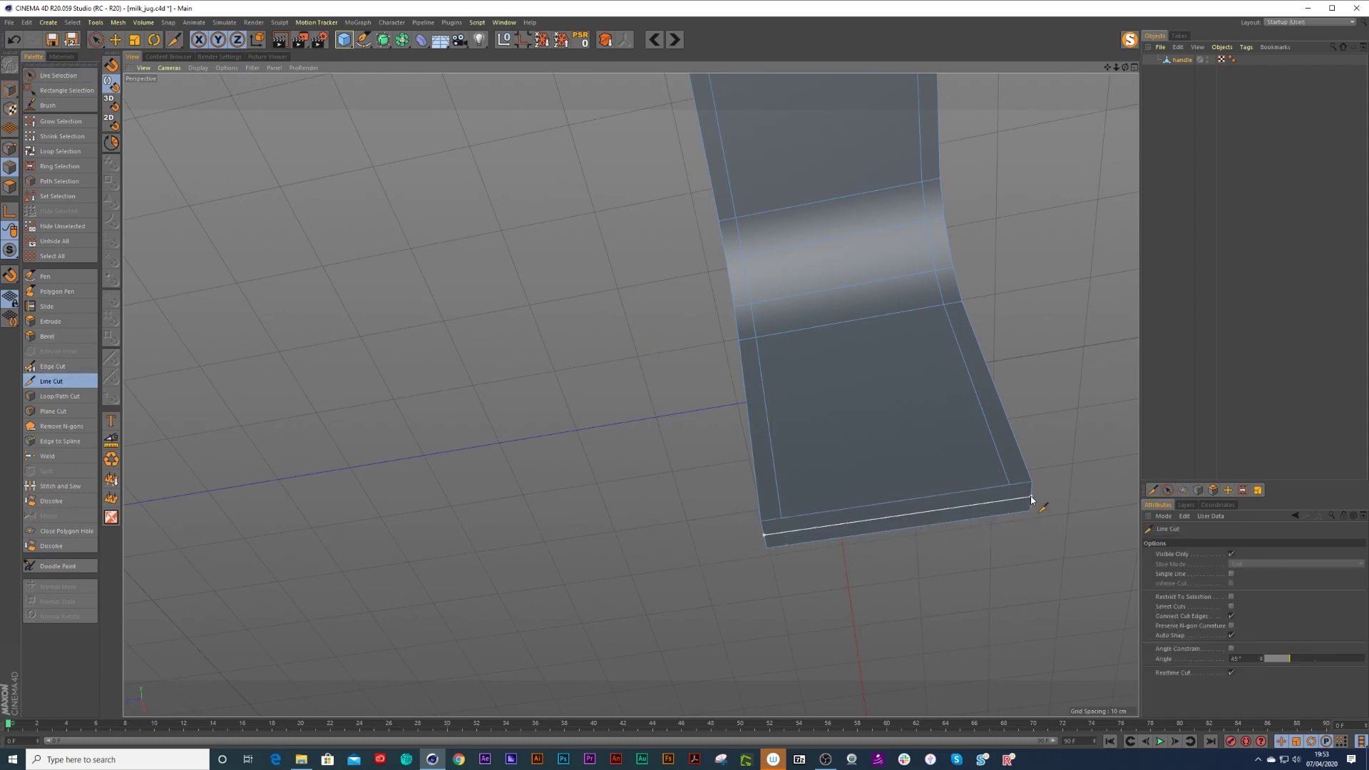
pyautogui.click(1010, 485)
pyautogui.click(1010, 514)
pyautogui.press('space')
pyautogui.press('space')
pyautogui.click(781, 521)
pyautogui.press('space')
# Add a loop cut around the handle at about 7.8%, close to the newly closed end.
pyautogui.keyDown('alt'); pyautogui.moveTo(789, 470); pyautogui.dragTo(806, 514); pyautogui.keyUp('alt')
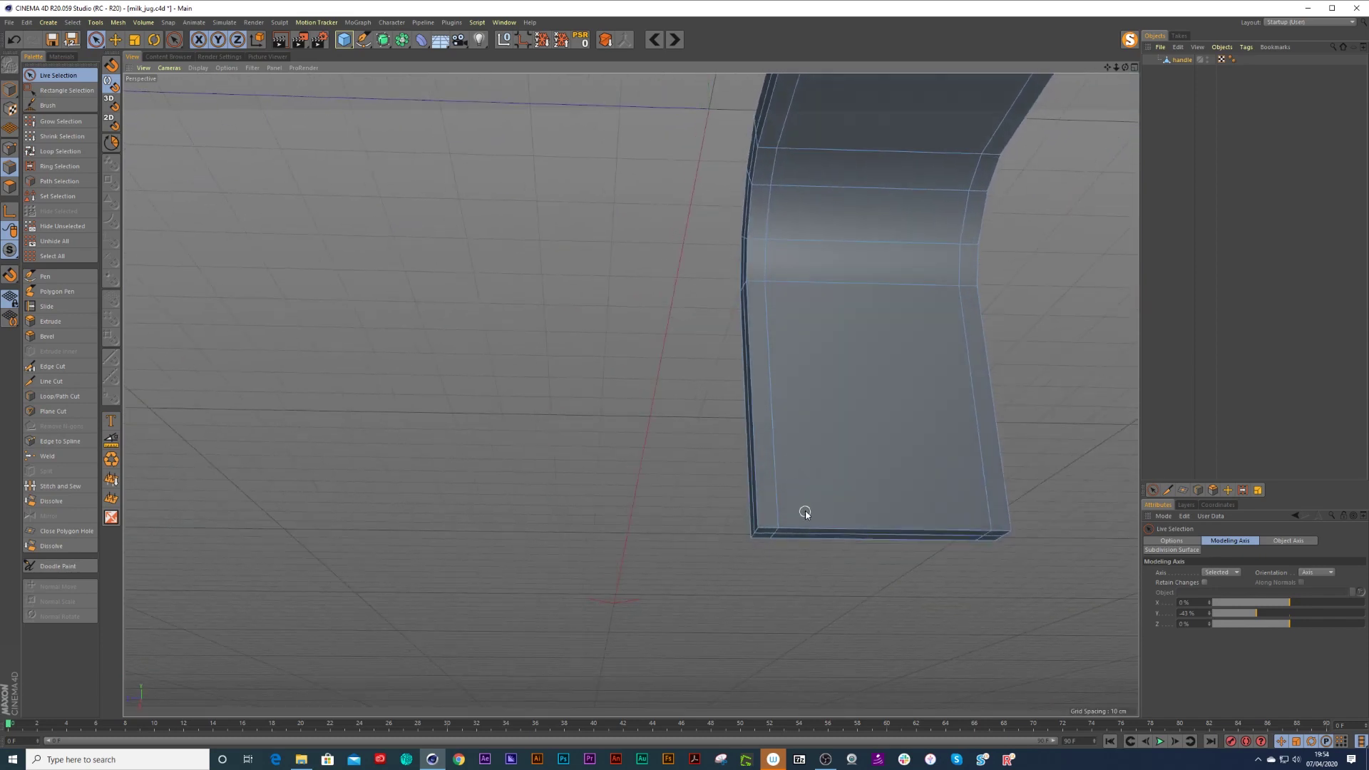
pyautogui.click(60, 396)
pyautogui.moveTo(785, 507)
pyautogui.keyDown('alt'); pyautogui.mouseDown()
pyautogui.moveTo(794, 500)
pyautogui.moveTo(775, 525)
pyautogui.moveTo(778, 514)
pyautogui.mouseUp(); pyautogui.keyUp('alt')
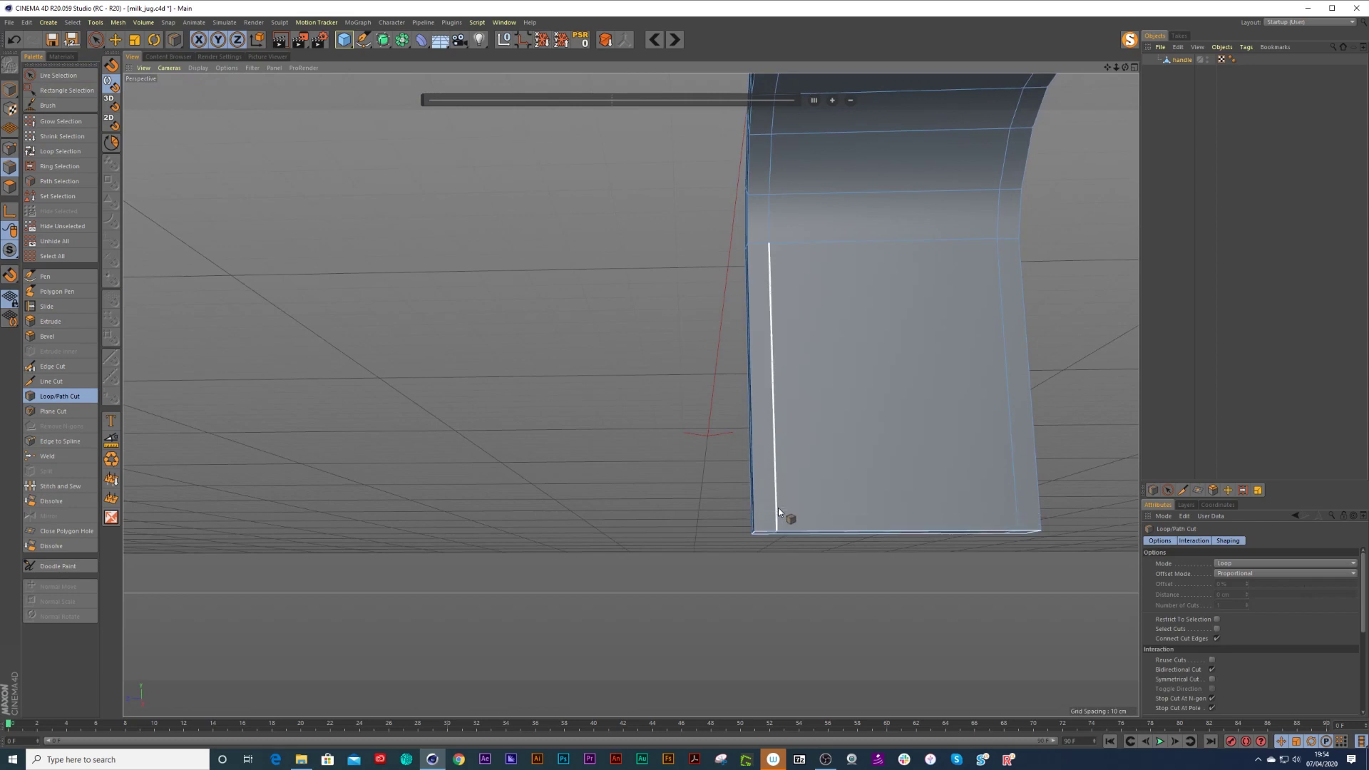
pyautogui.click(777, 508)
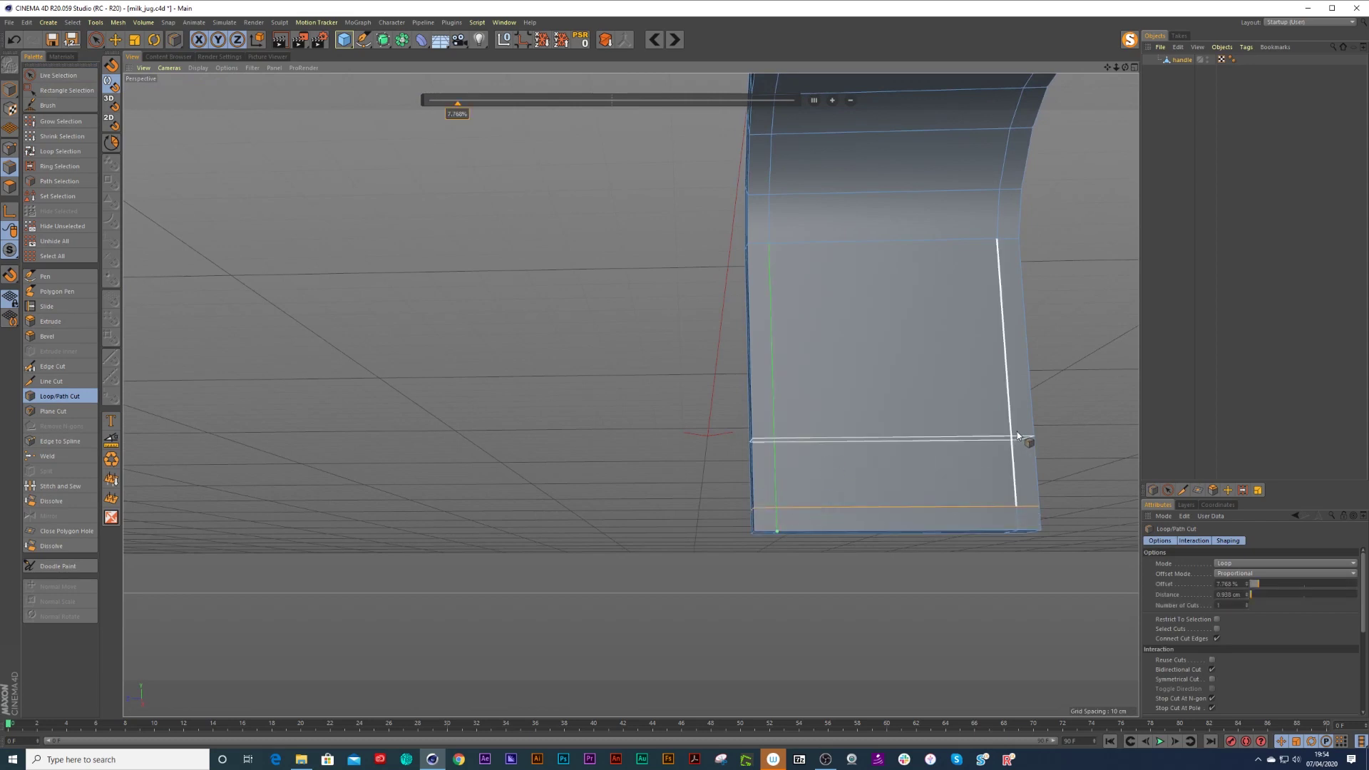
# Deselect the handle, leave the isolated view and turn the Subdivision Surface back on for the whole jug.
pyautogui.click(1166, 124)
pyautogui.click(1130, 41)
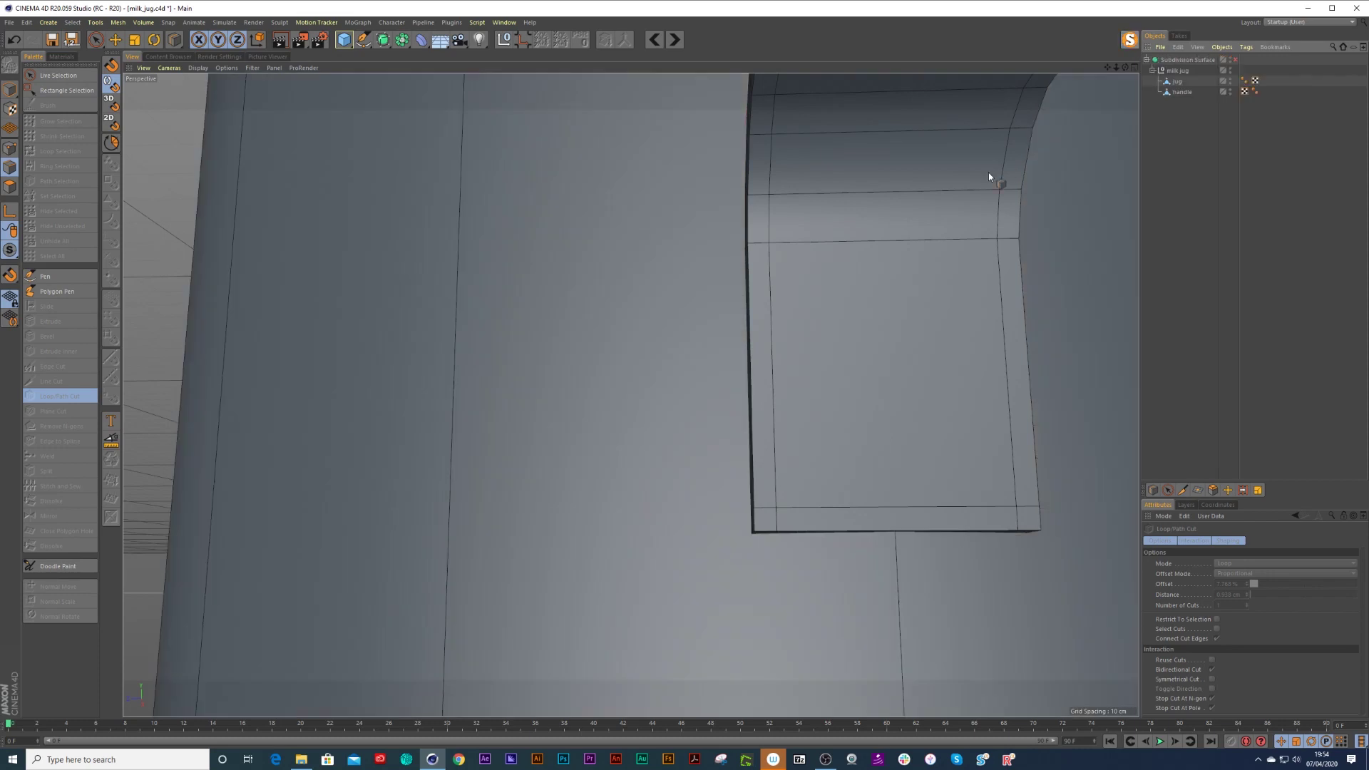
pyautogui.scroll(-4, 908, 290)
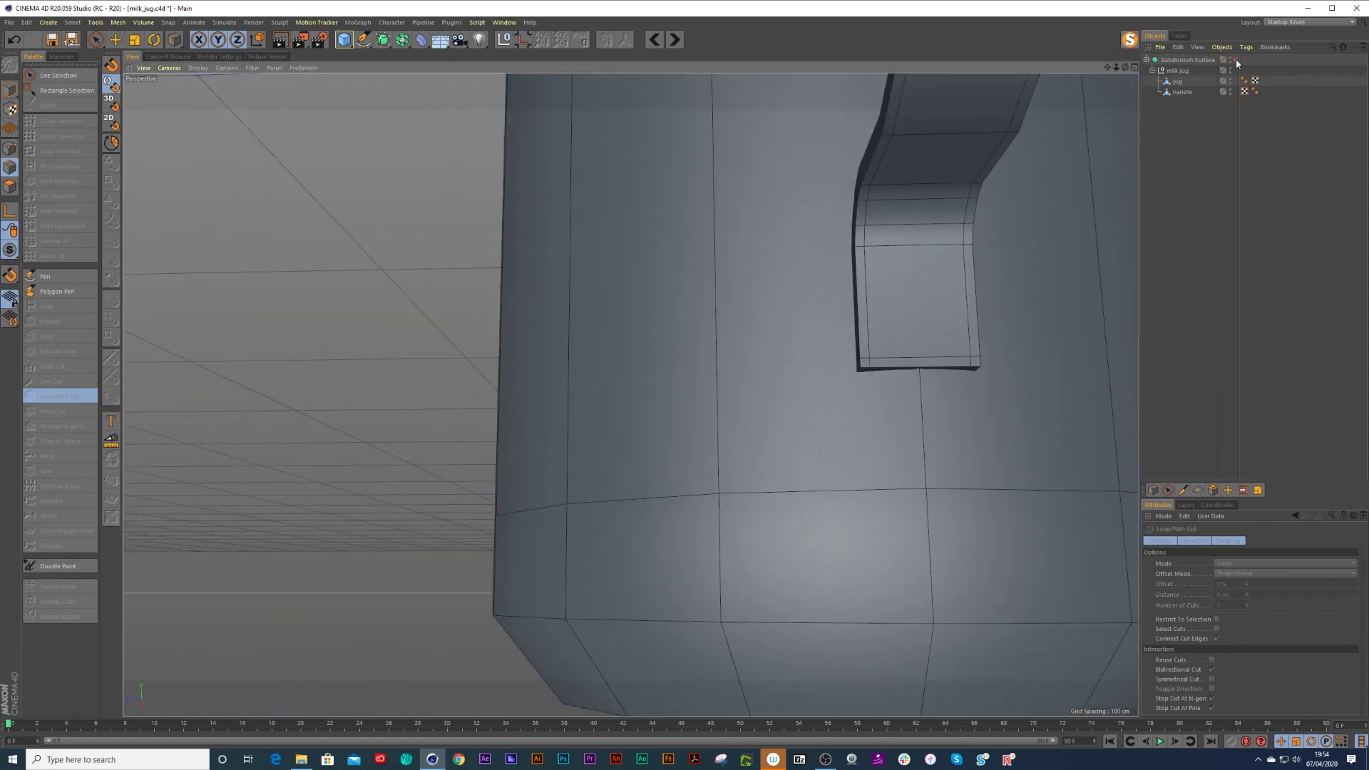
pyautogui.click(1235, 59)
pyautogui.scroll(-5, 967, 278)
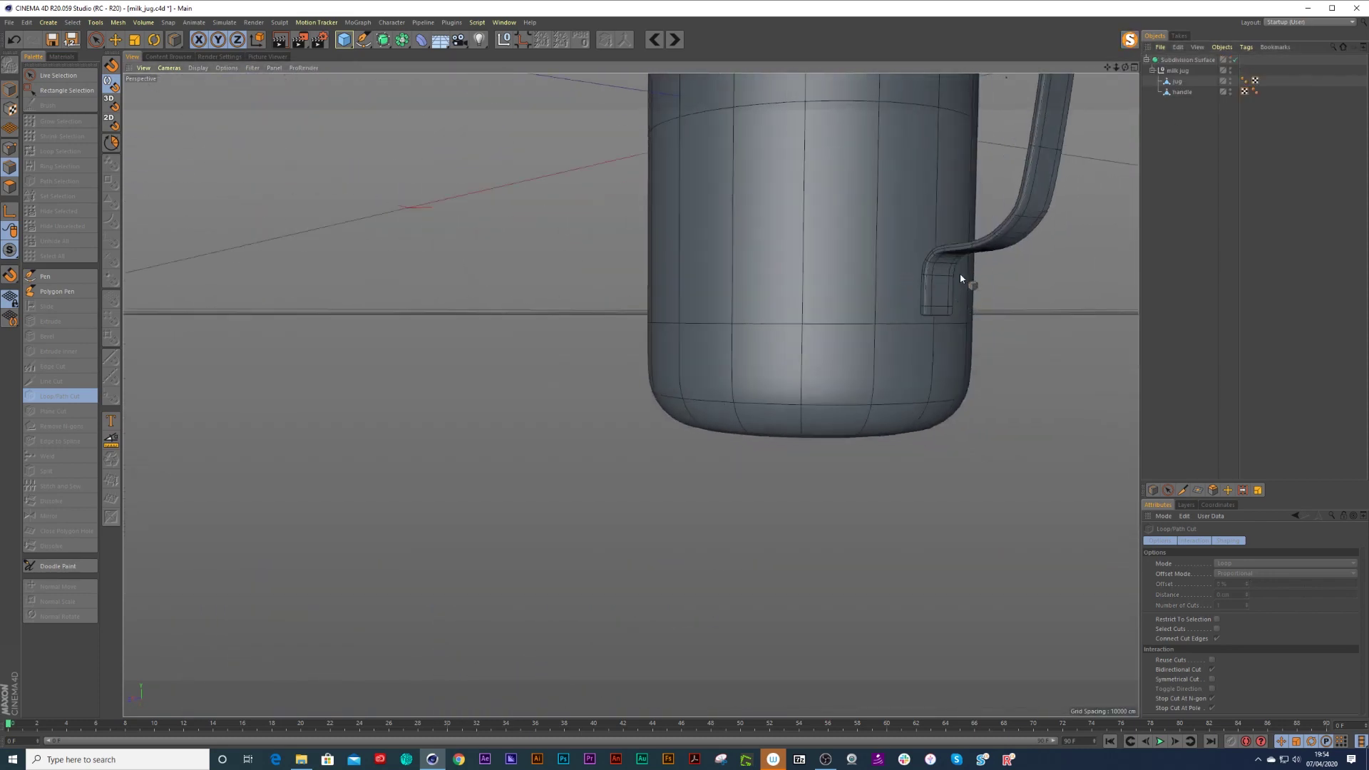
pyautogui.scroll(-5, 942, 307)
pyautogui.keyDown('alt'); pyautogui.moveTo(877, 321); pyautogui.dragTo(899, 391); pyautogui.keyUp('alt')
pyautogui.press('space')
pyautogui.scroll(3, 895, 306)
pyautogui.keyDown('alt'); pyautogui.moveTo(865, 306); pyautogui.dragTo(828, 278); pyautogui.keyUp('alt')
# Select the whole handle, shift it slightly along X against the jug's wall, and deselect it.
pyautogui.click(1177, 81)
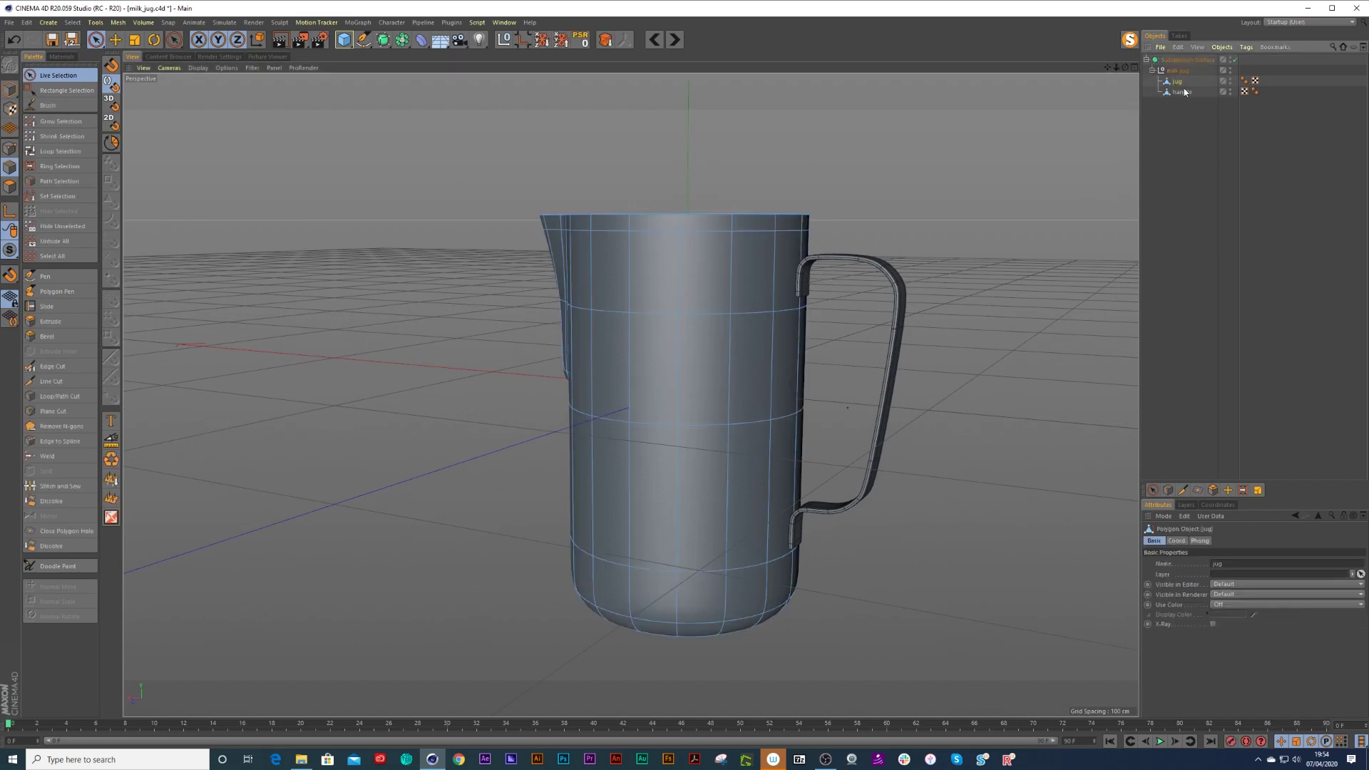
pyautogui.click(1182, 92)
pyautogui.click(904, 307)
pyautogui.keyDown('alt'); pyautogui.moveTo(904, 306); pyautogui.dragTo(868, 346); pyautogui.keyUp('alt')
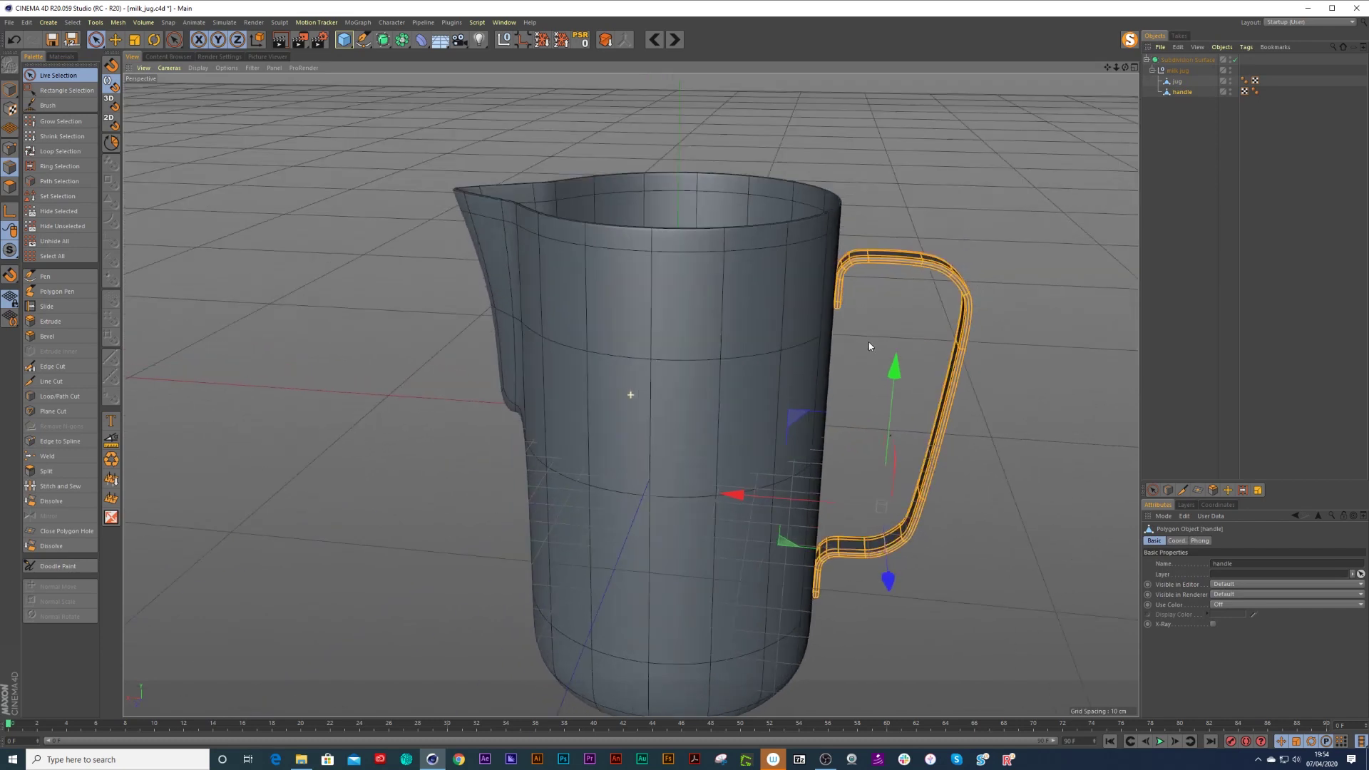
pyautogui.scroll(10, 868, 346)
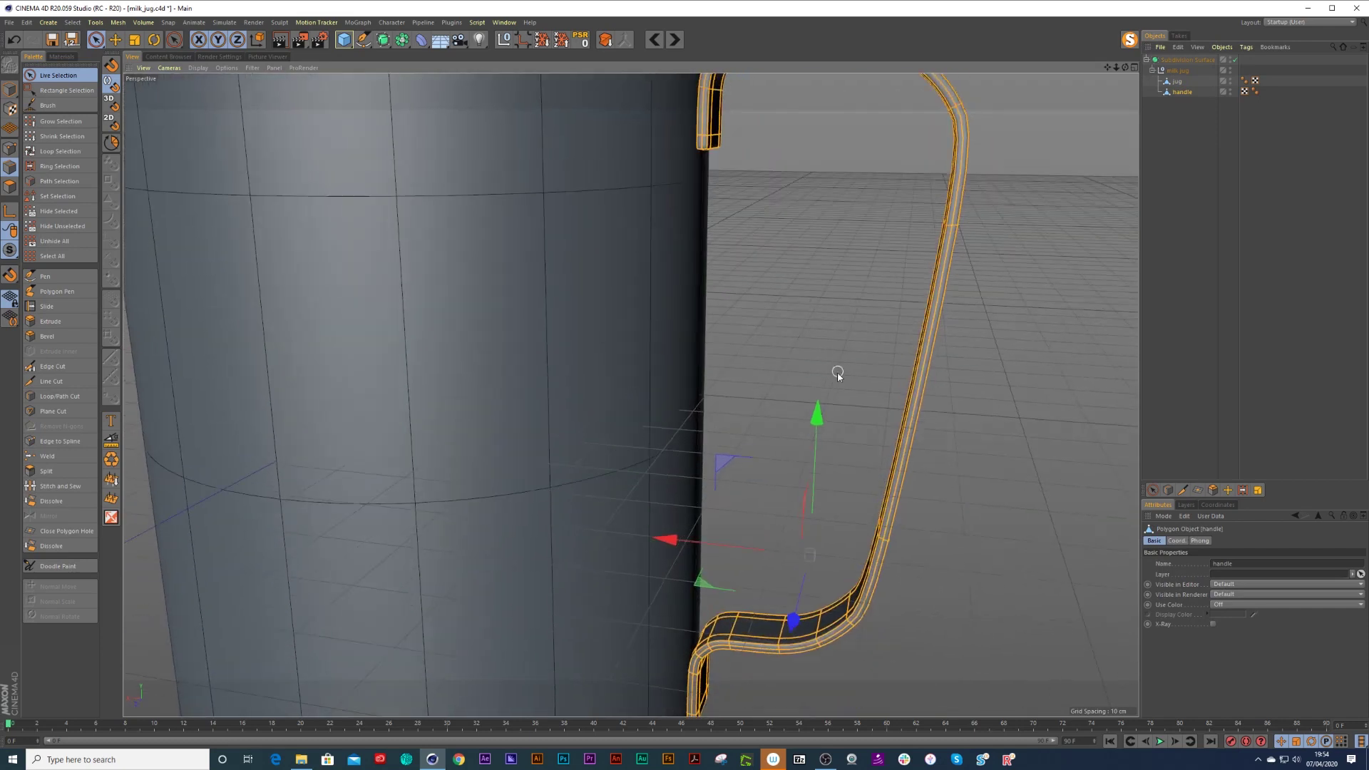
pyautogui.moveTo(666, 544); pyautogui.dragTo(663, 547)
pyautogui.keyDown('alt'); pyautogui.moveTo(790, 350); pyautogui.dragTo(749, 397, button='right'); pyautogui.keyUp('alt')
pyautogui.keyDown('alt'); pyautogui.moveTo(748, 397); pyautogui.dragTo(739, 409); pyautogui.keyUp('alt')
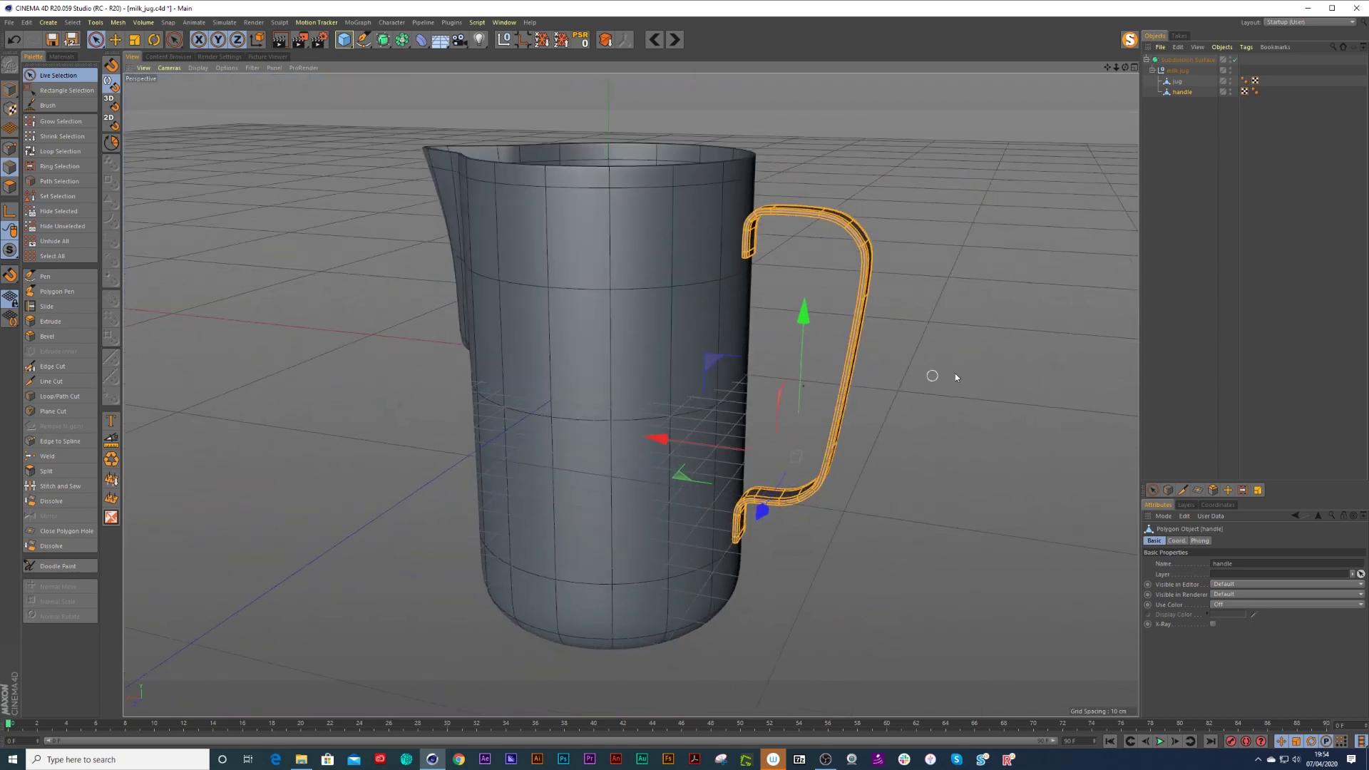
pyautogui.click(1165, 303)
pyautogui.keyDown('alt'); pyautogui.moveTo(768, 328); pyautogui.dragTo(712, 378, button='right'); pyautogui.keyUp('alt')
pyautogui.moveTo(689, 390)
pyautogui.keyDown('alt'); pyautogui.mouseDown()
pyautogui.moveTo(646, 398)
pyautogui.moveTo(696, 379)
pyautogui.moveTo(699, 391)
pyautogui.mouseUp(); pyautogui.keyUp('alt')
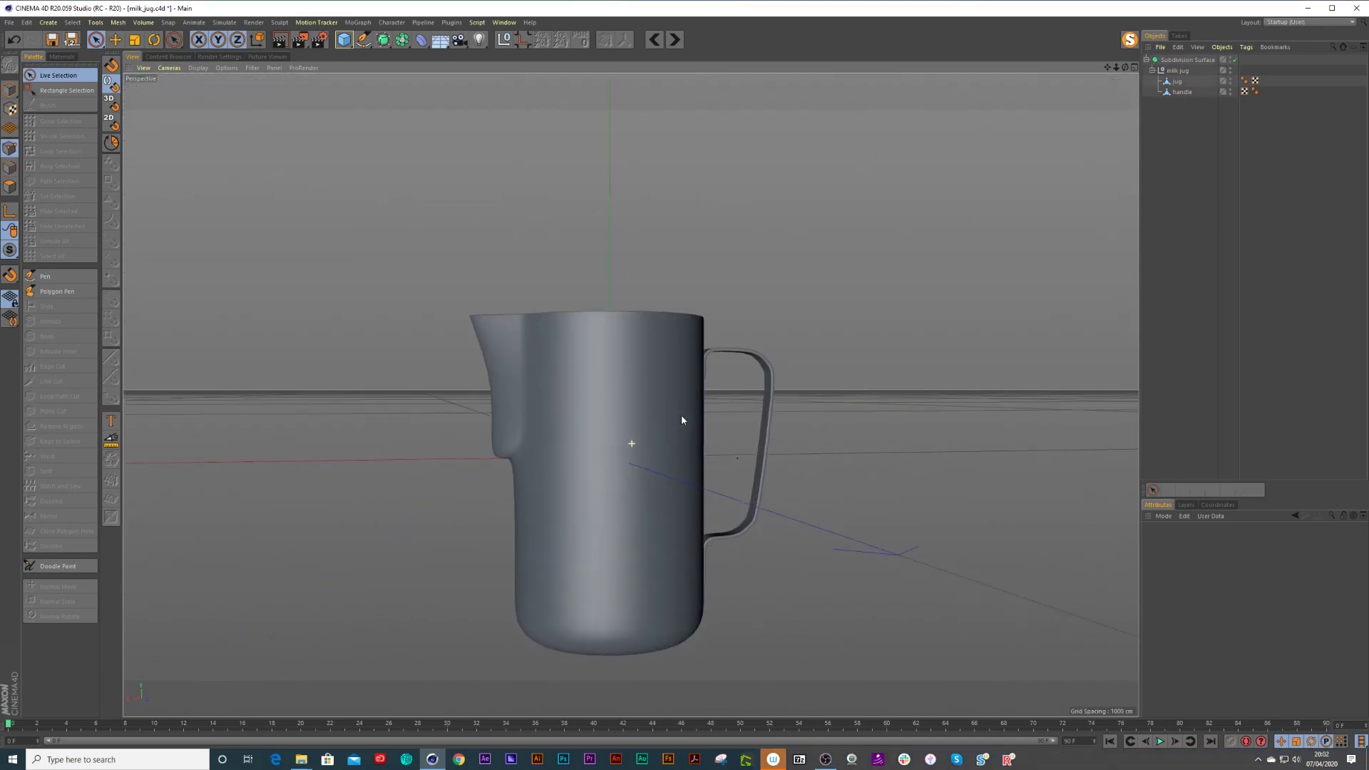
pyautogui.keyDown('alt'); pyautogui.moveTo(681, 414); pyautogui.dragTo(655, 427); pyautogui.keyUp('alt')
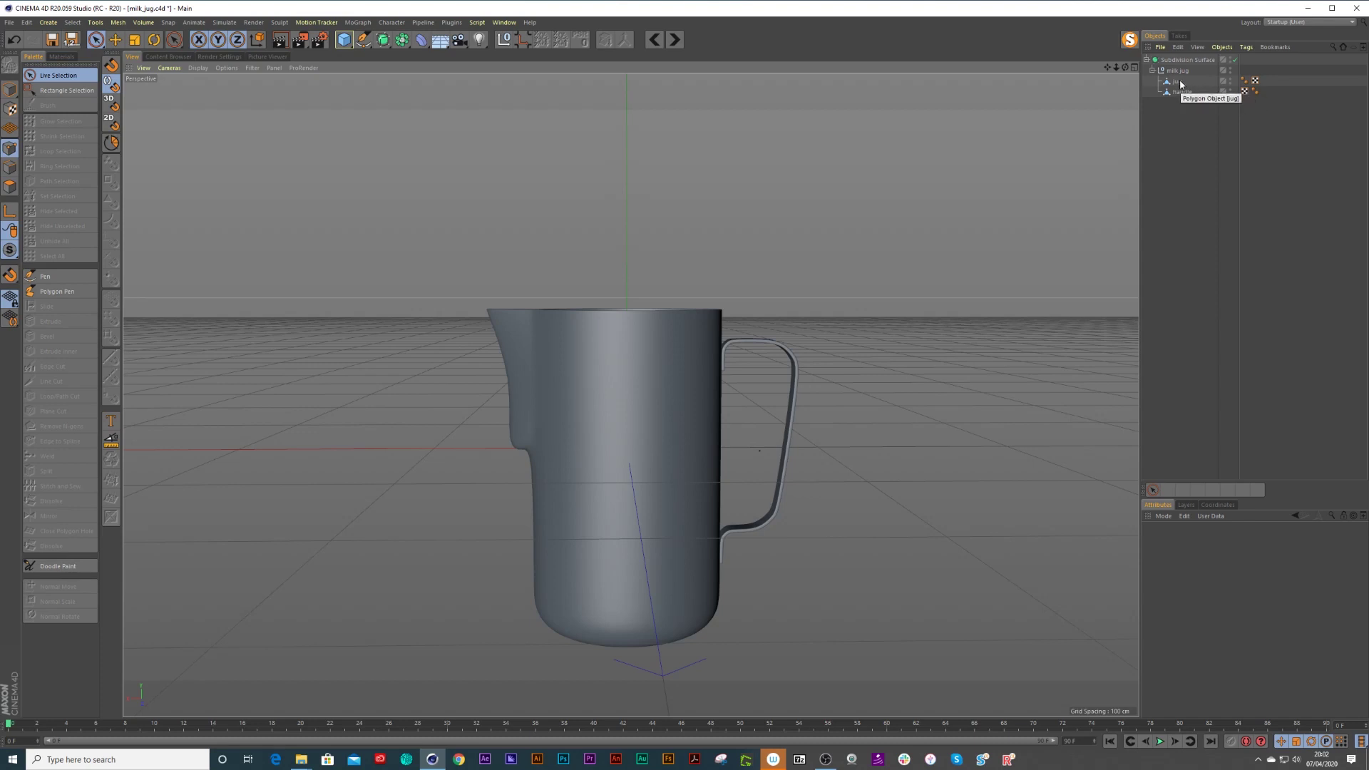
# Add a Taper deformer as a child of the jug body and fit it to its parent.
pyautogui.click(1178, 81)
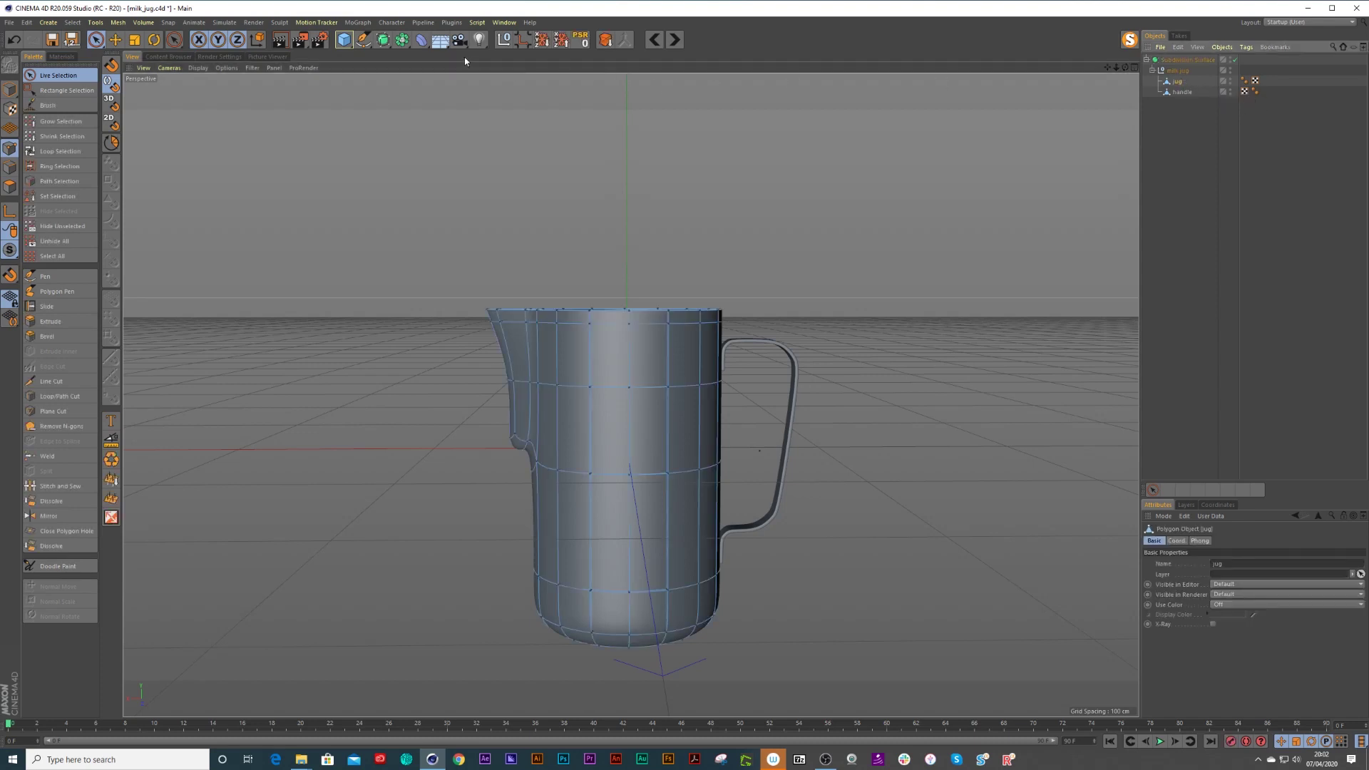
pyautogui.click(421, 40)
pyautogui.click(686, 57)
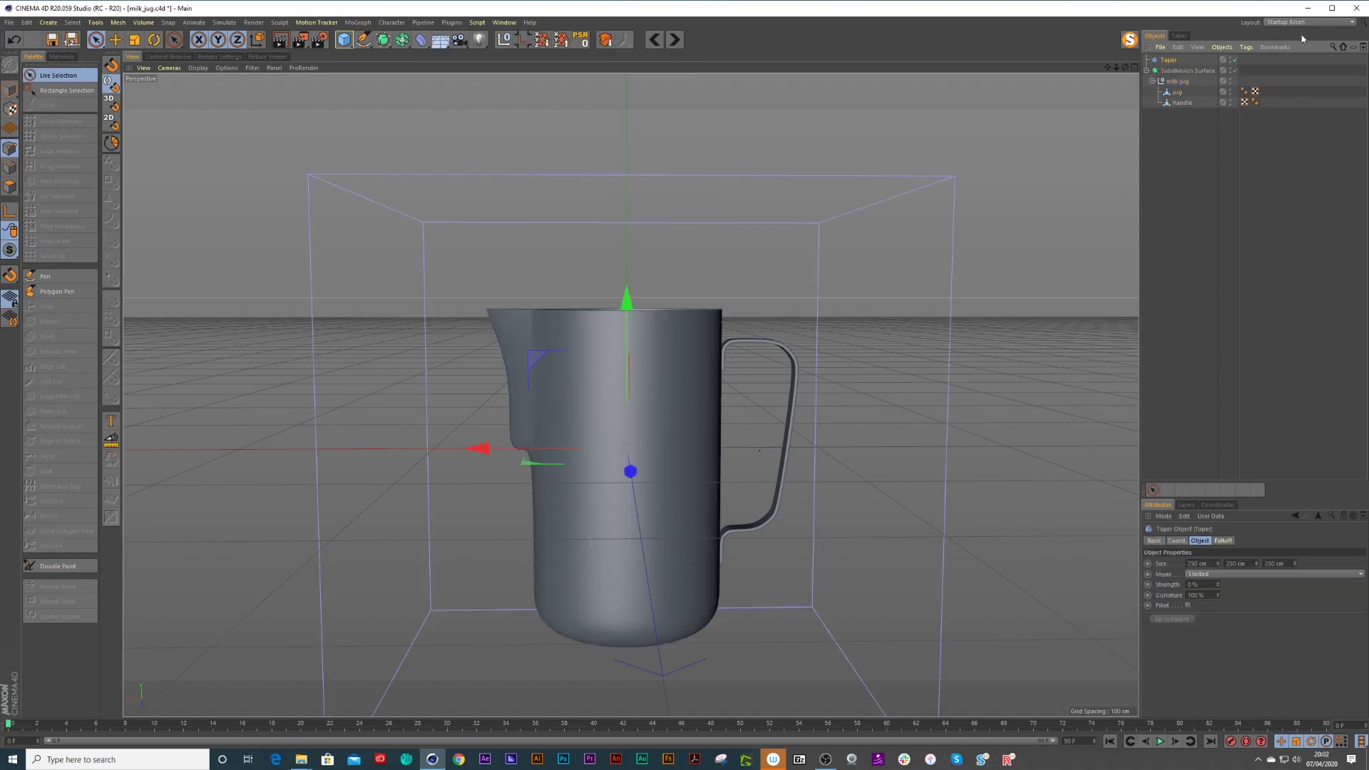
pyautogui.moveTo(1177, 71)
pyautogui.mouseDown()
pyautogui.moveTo(1177, 97)
pyautogui.moveTo(1178, 83)
pyautogui.mouseUp()
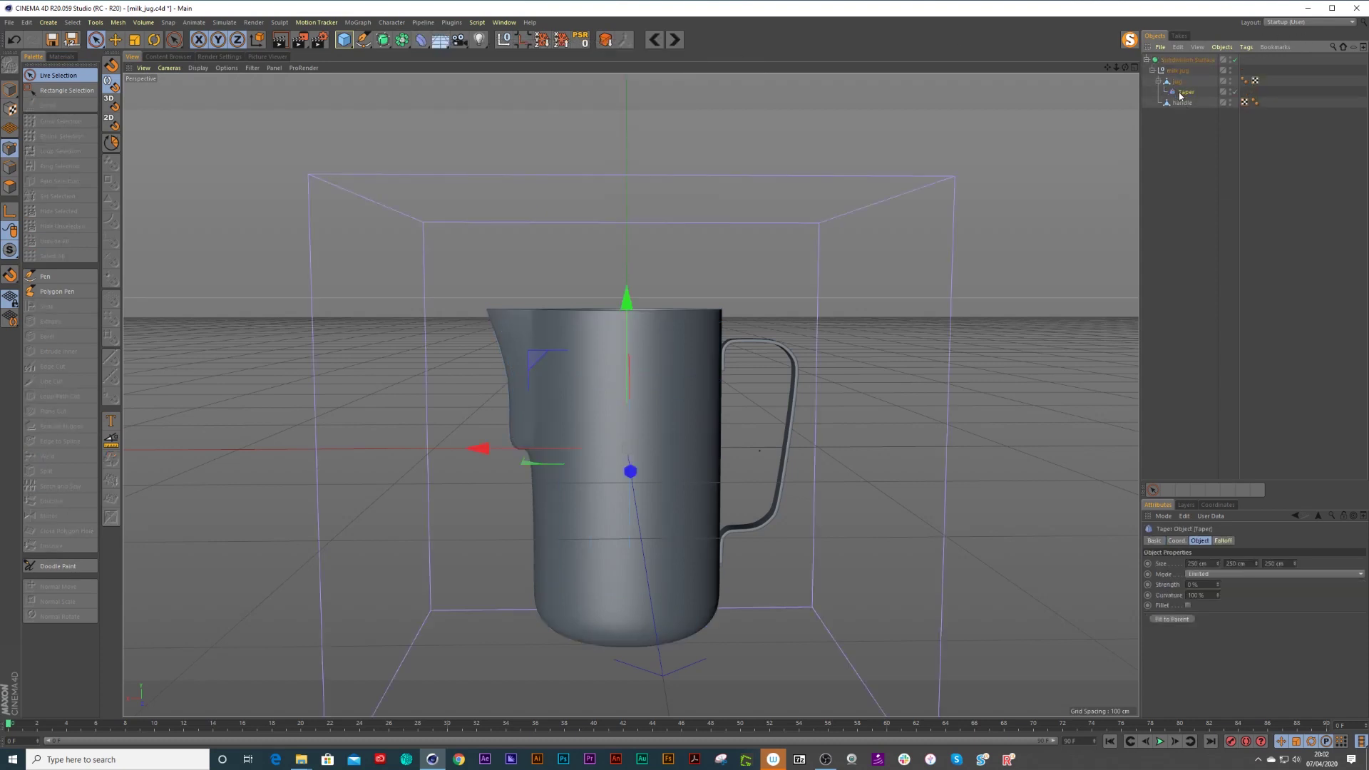
pyautogui.click(1170, 618)
# Rotate the Taper deformer upside down and set its strength to -13% so the jug widens towards its base.
pyautogui.moveTo(1217, 587); pyautogui.dragTo(1217, 575)
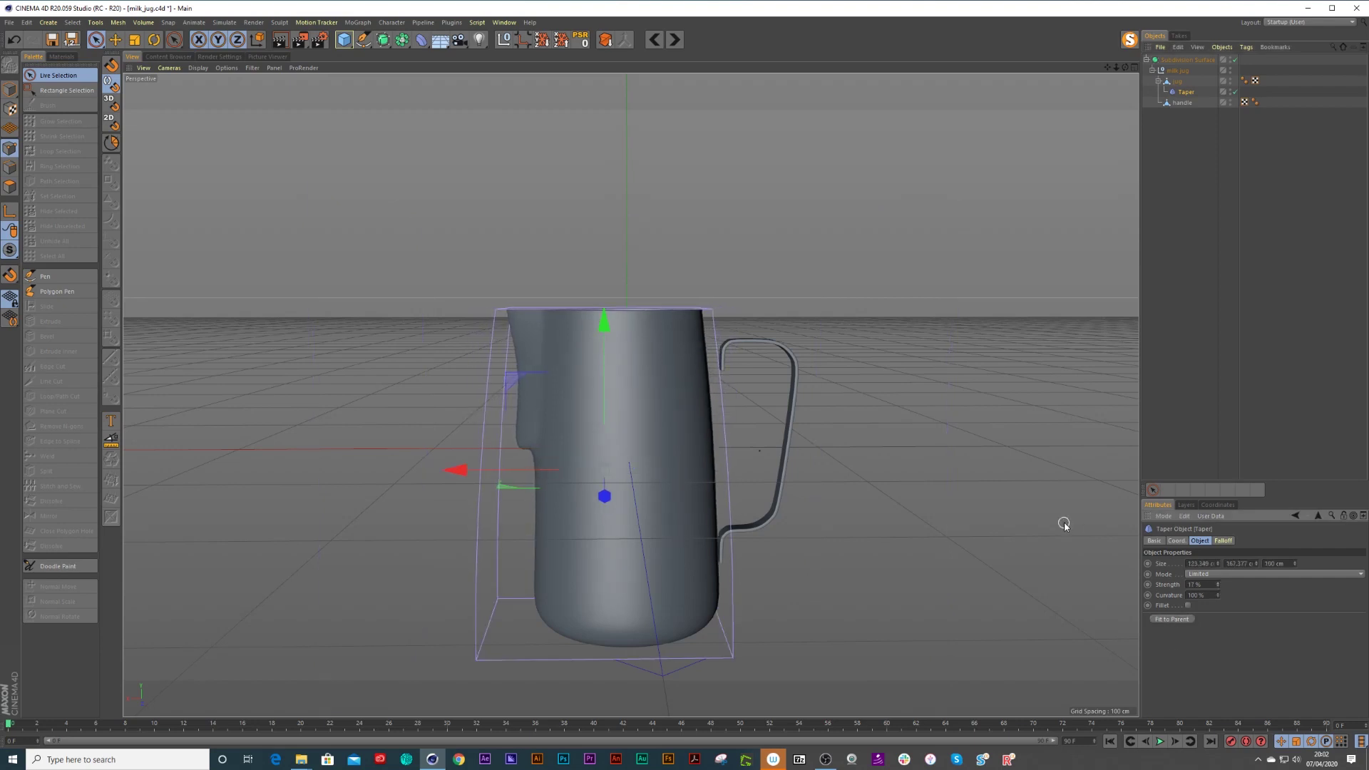
pyautogui.press('r')
pyautogui.moveTo(643, 387); pyautogui.dragTo(557, 605)
pyautogui.click(1183, 93)
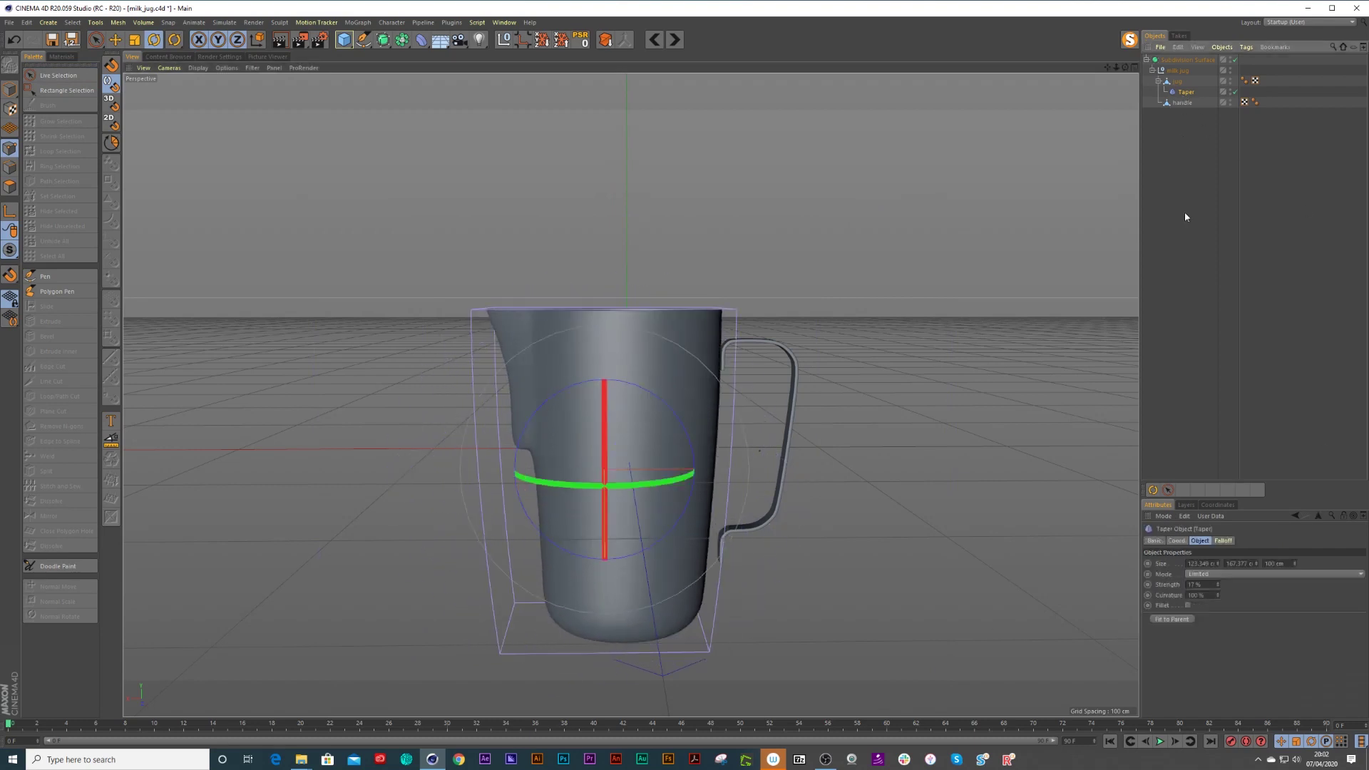
pyautogui.moveTo(1218, 585); pyautogui.dragTo(1216, 597)
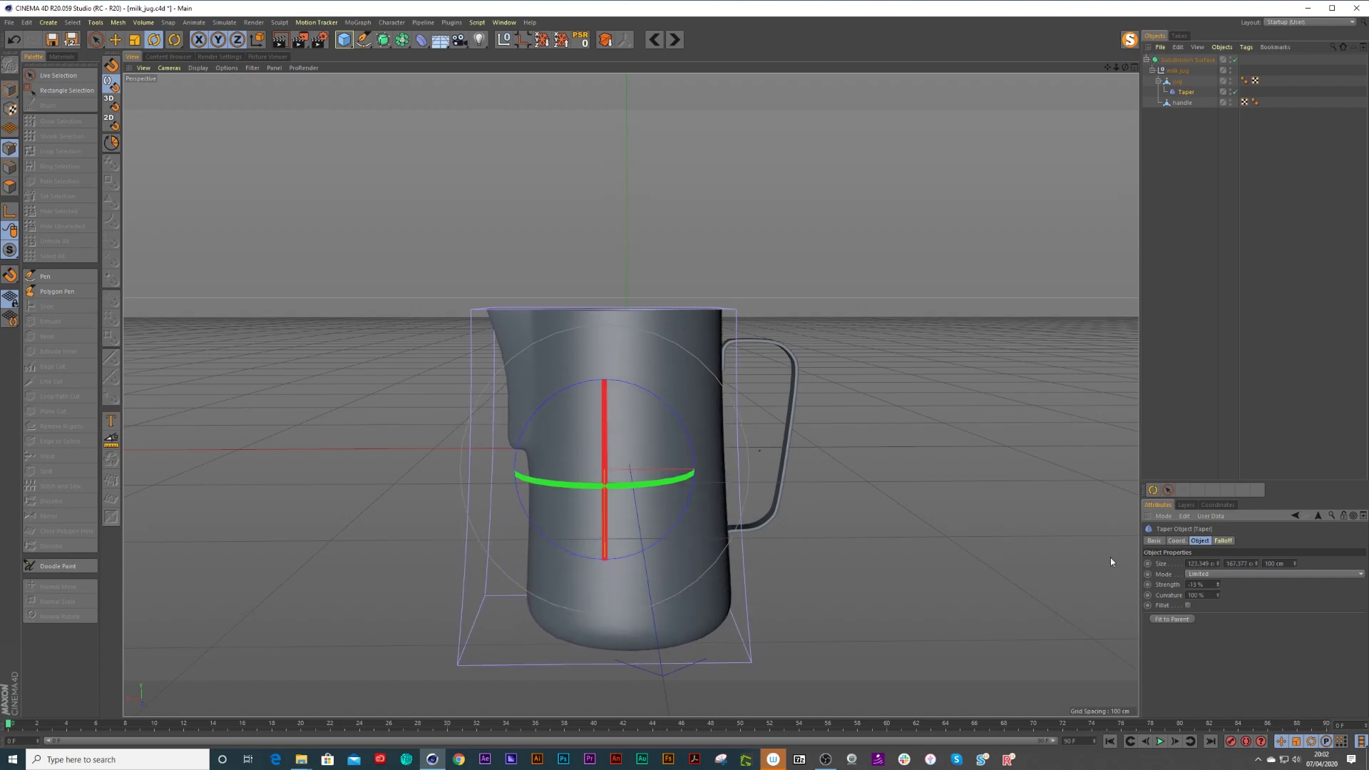
pyautogui.scroll(-2, 788, 448)
pyautogui.moveTo(710, 462)
pyautogui.keyDown('alt'); pyautogui.mouseDown()
pyautogui.moveTo(812, 448)
pyautogui.moveTo(706, 454)
pyautogui.mouseUp(); pyautogui.keyUp('alt')
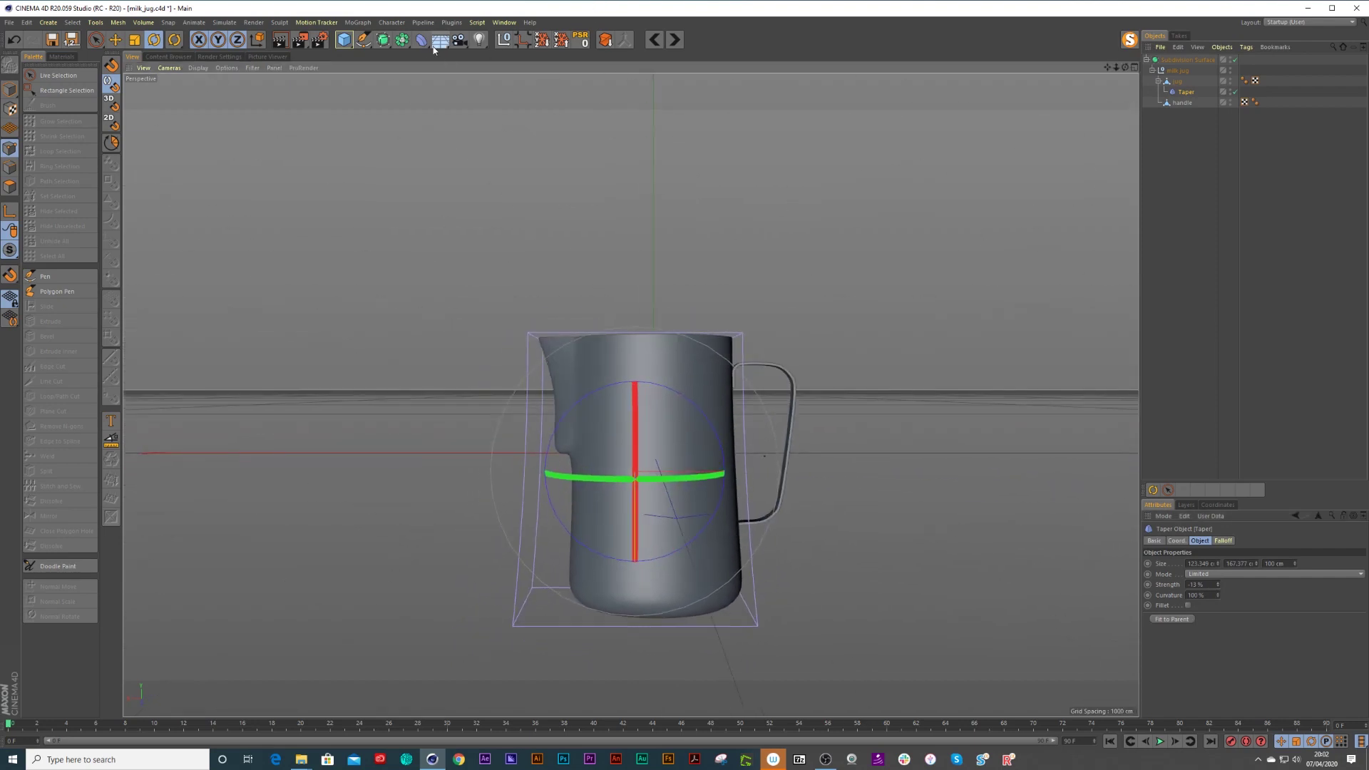
# Try a Bulge deformer under the jug body, placed above the Taper and fitted to its parent.
pyautogui.click(423, 41)
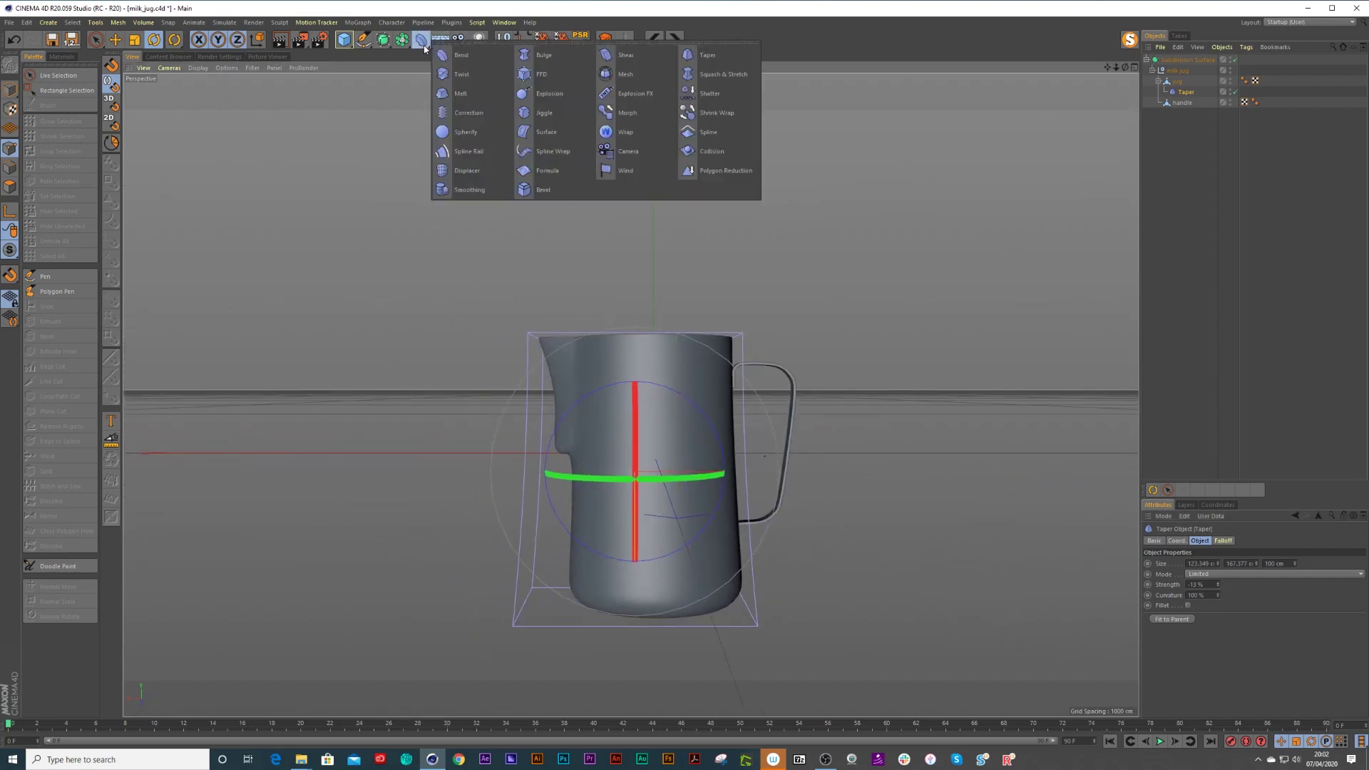
pyautogui.click(540, 58)
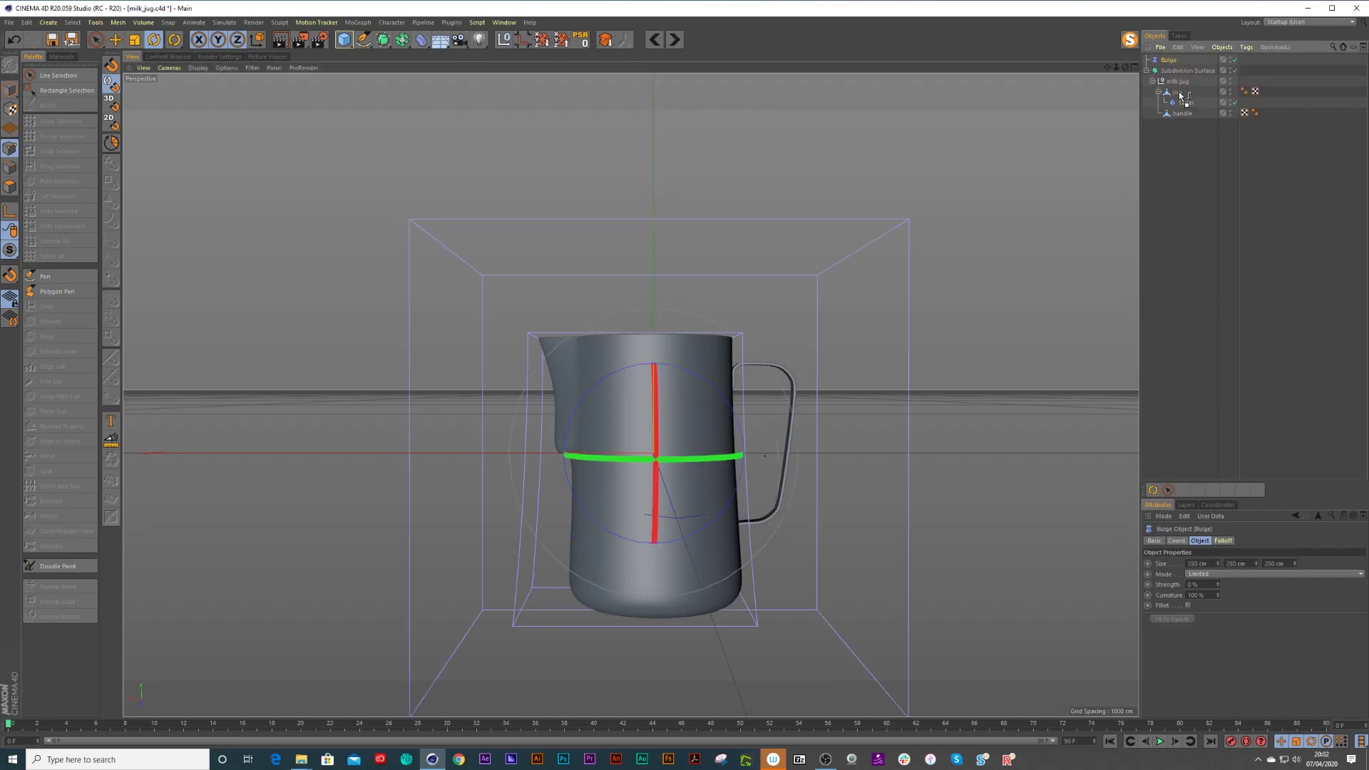
pyautogui.moveTo(1180, 95); pyautogui.dragTo(1187, 97)
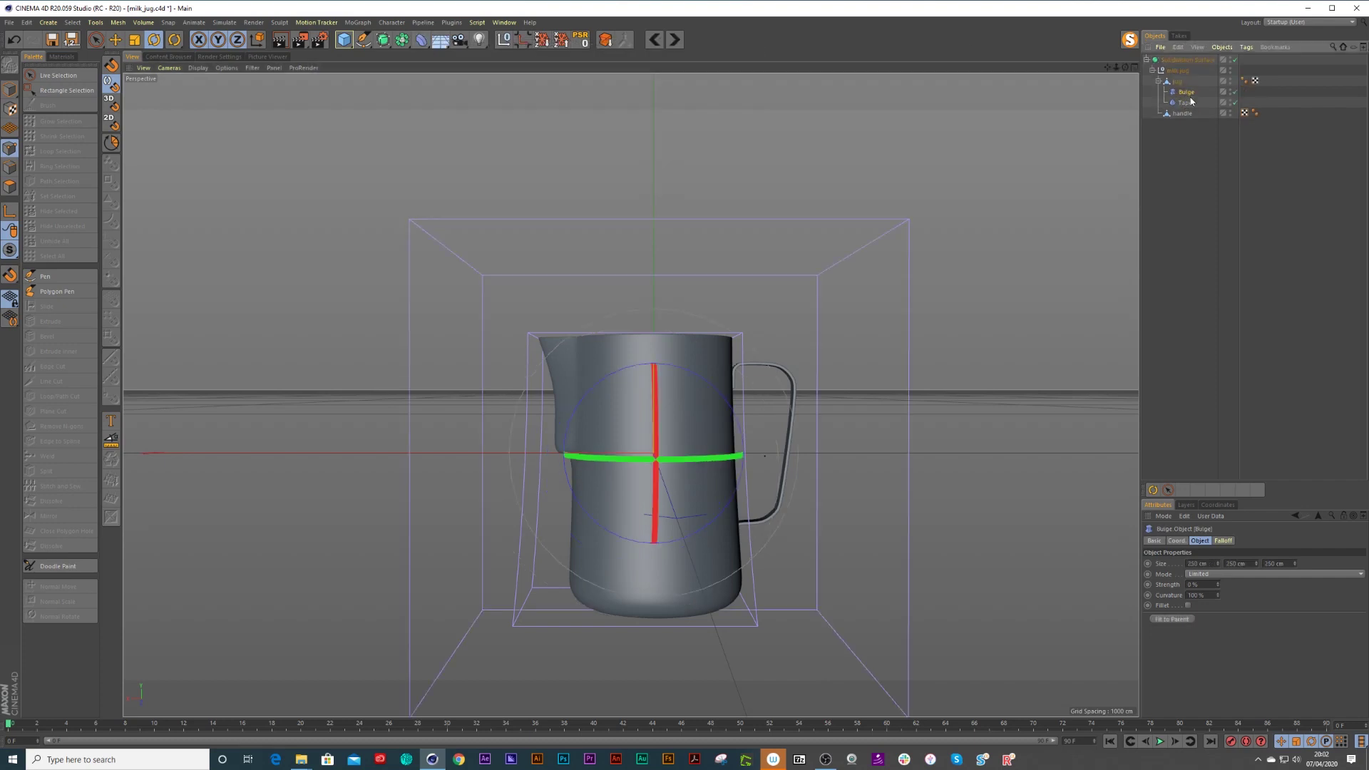
pyautogui.click(1171, 618)
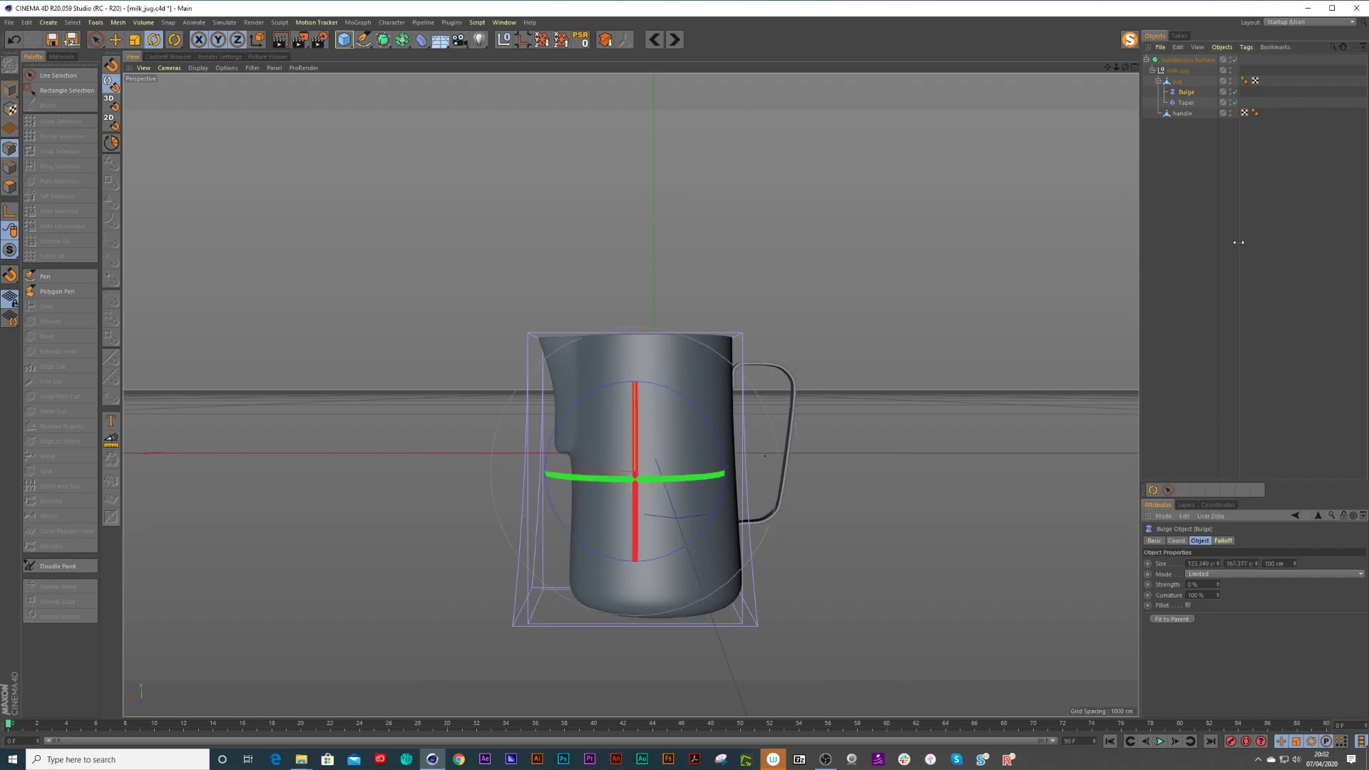
# Try different Bulge strengths with the Taper switched off and on, and delete the Bulge deformer.
pyautogui.click(1234, 103)
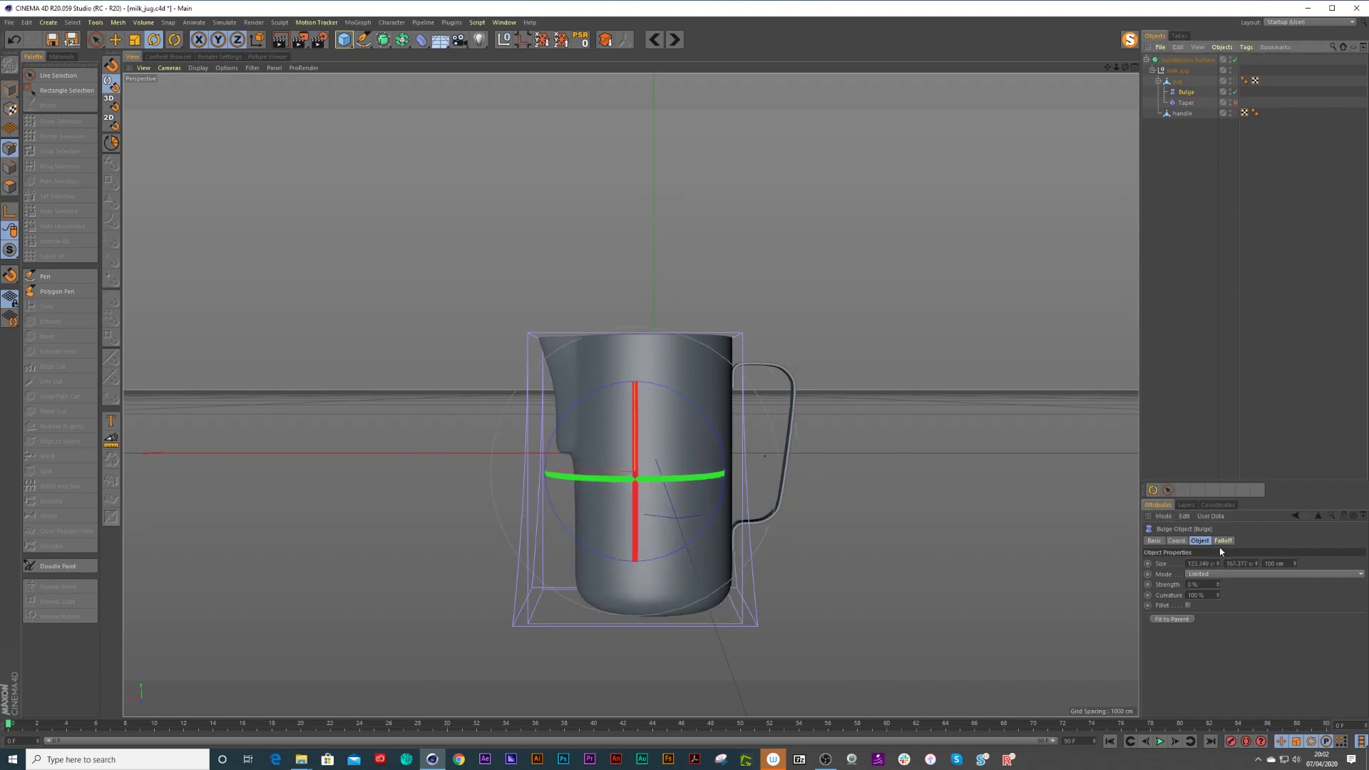
pyautogui.moveTo(1220, 587); pyautogui.dragTo(1218, 575)
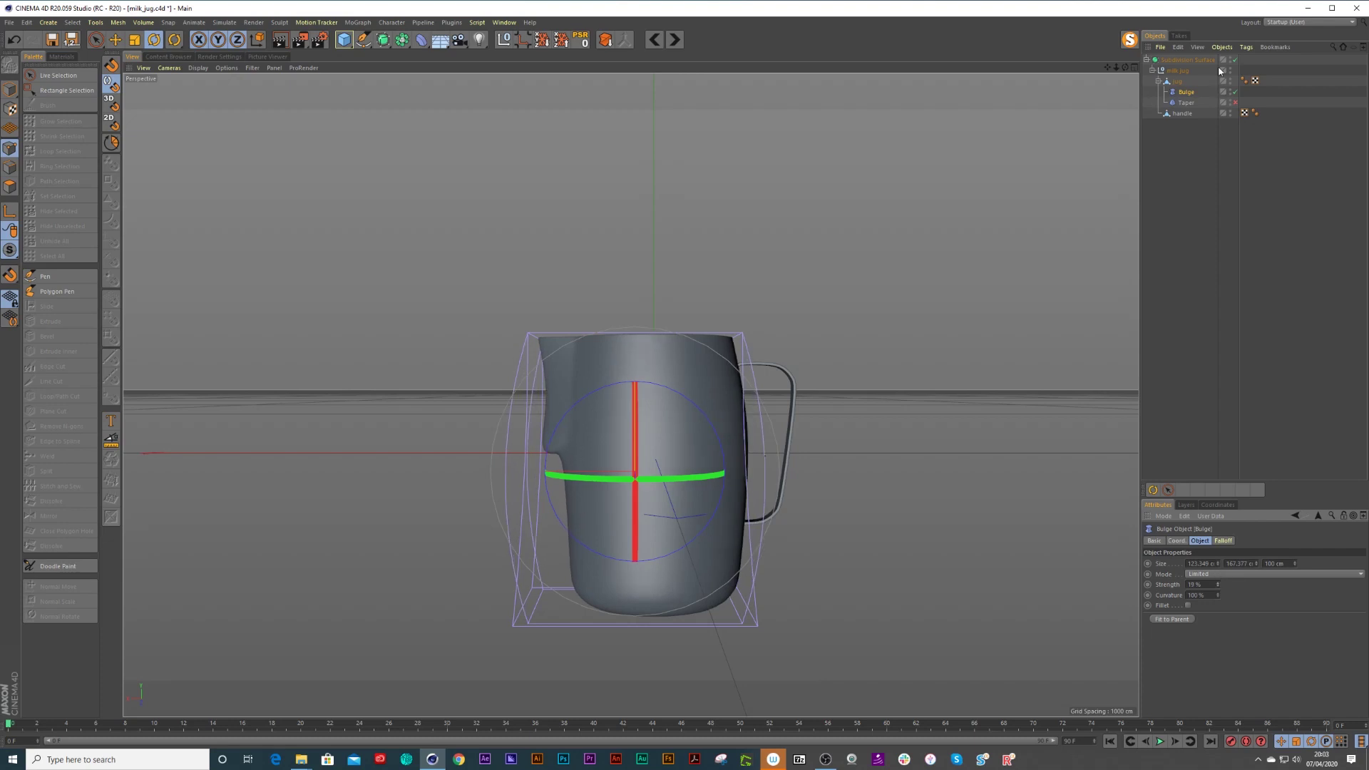
pyautogui.click(1236, 105)
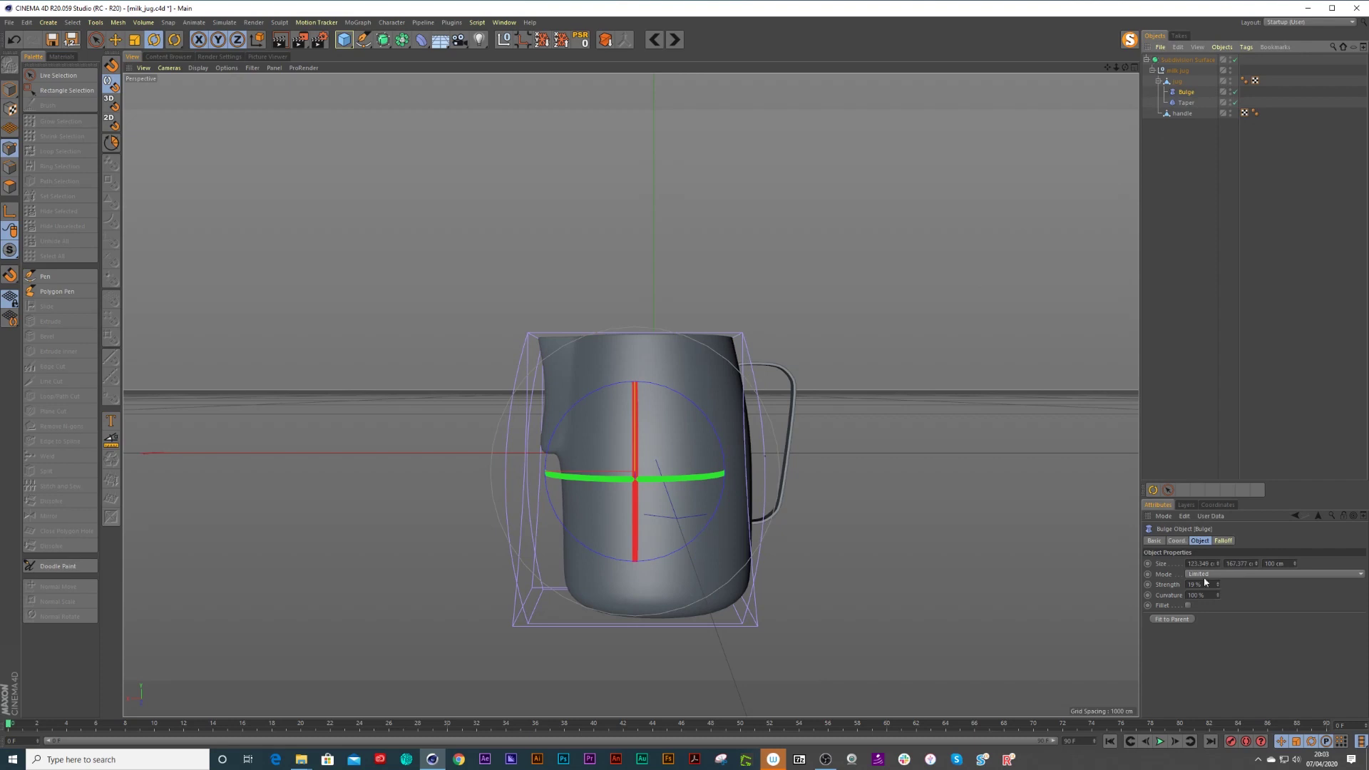
pyautogui.moveTo(1216, 589); pyautogui.dragTo(1214, 601)
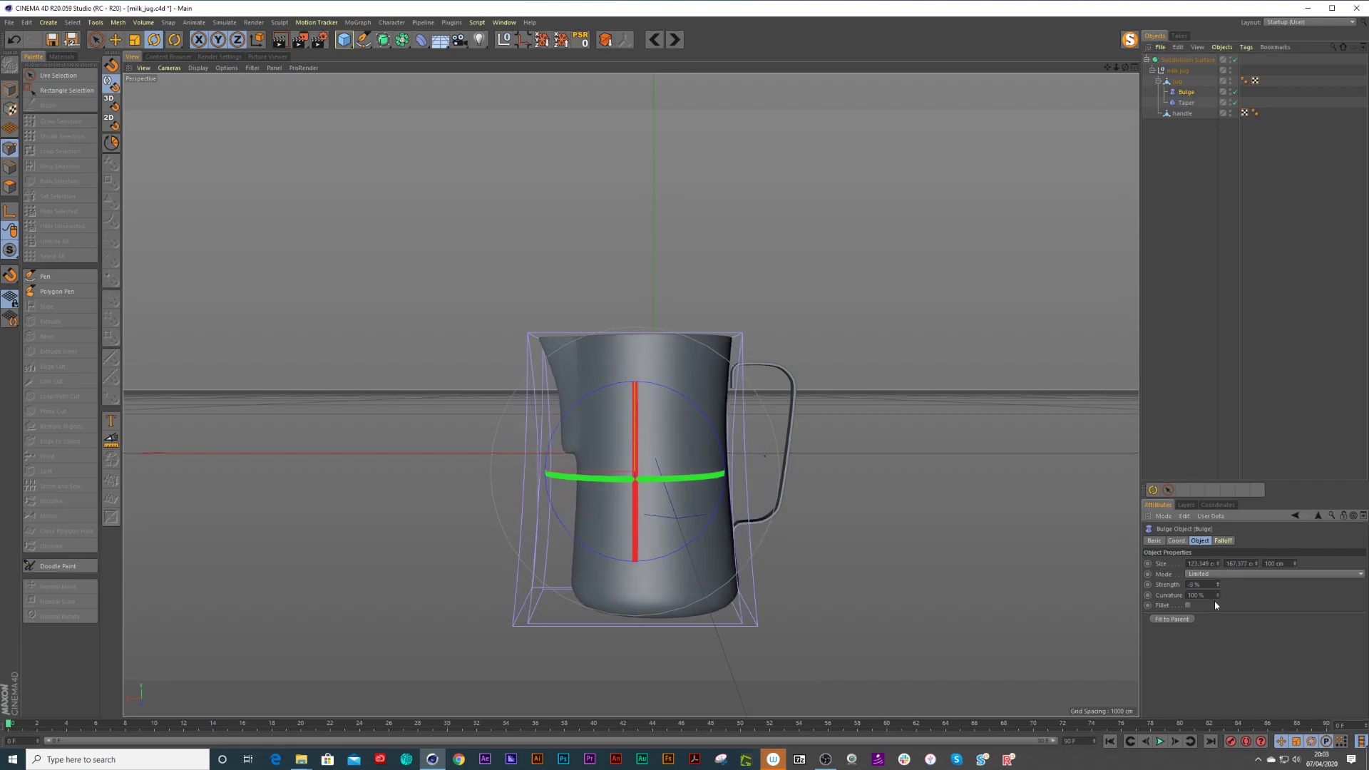
pyautogui.hotkey('ctrl', 'z')
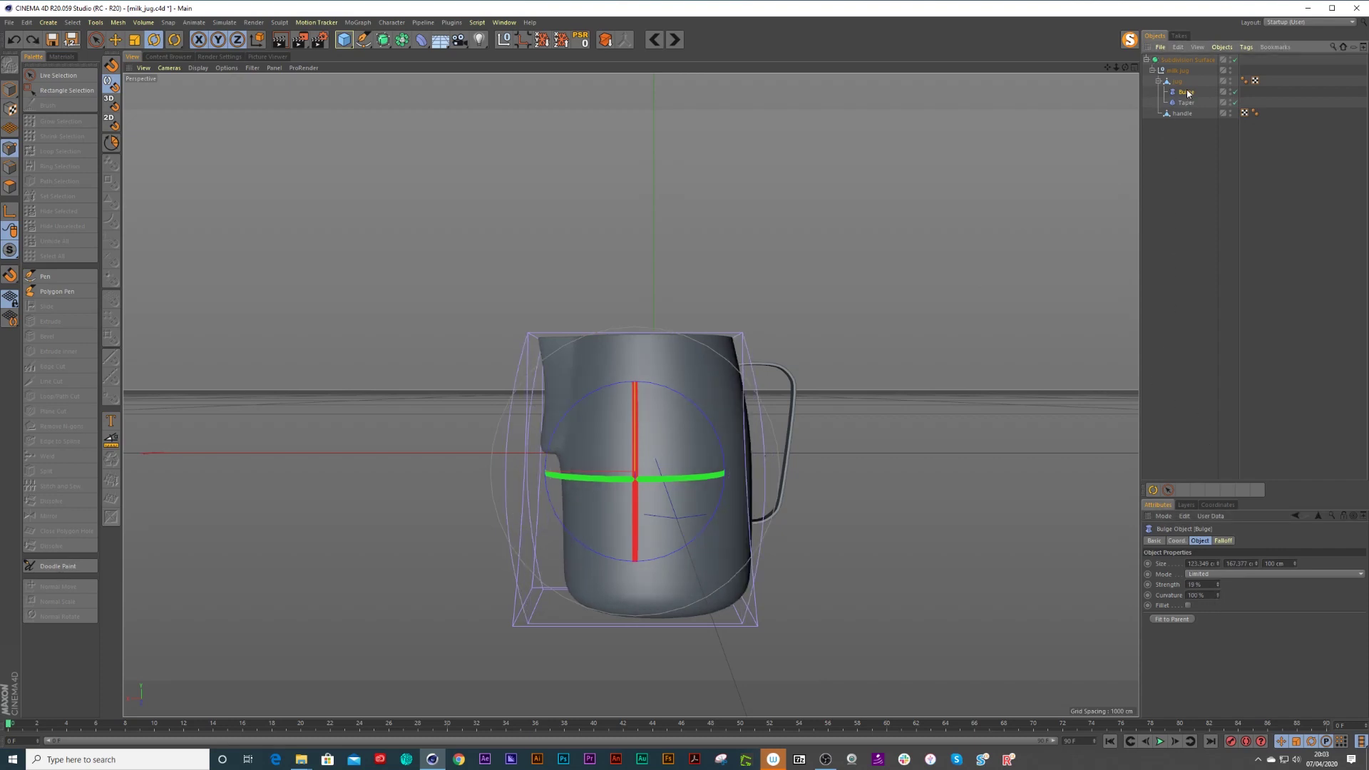
pyautogui.press('Delete')
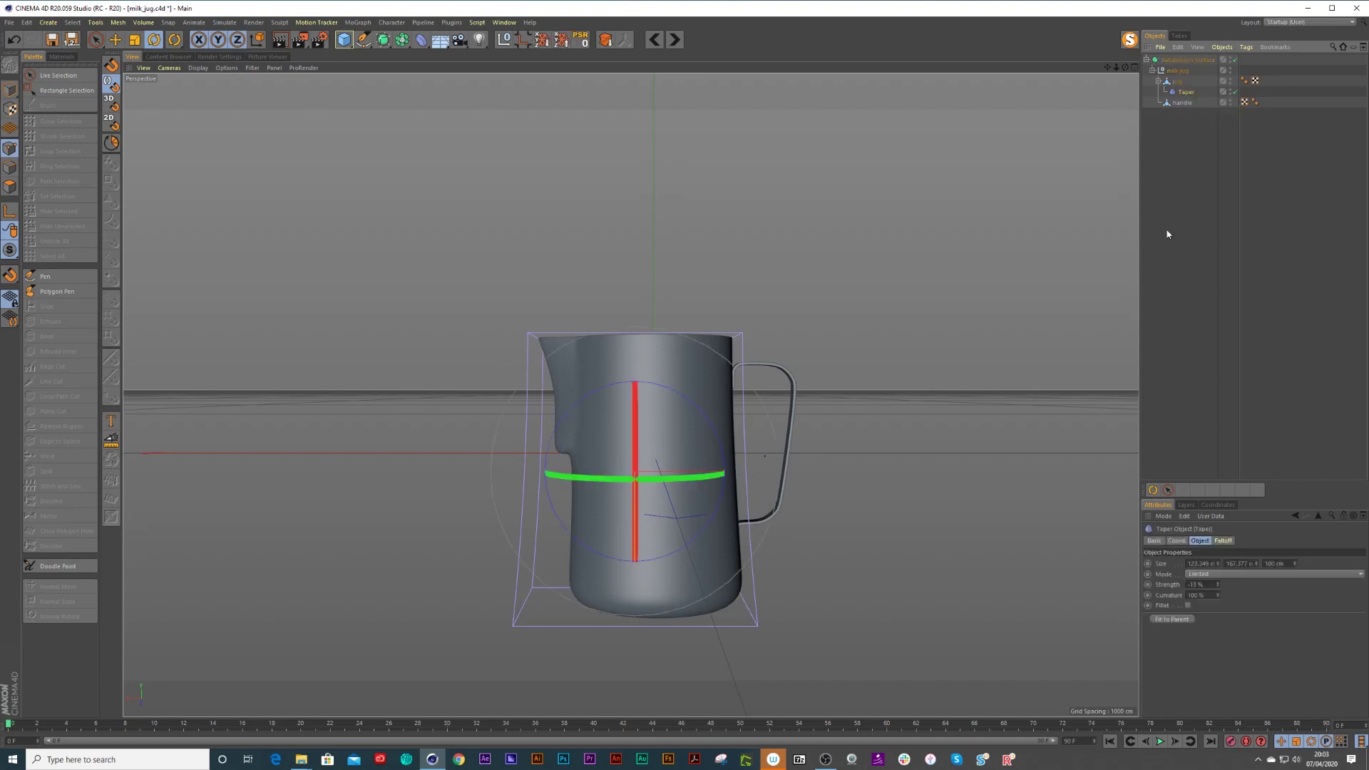
# Set the Taper's strength to -23% and move the deformer slightly down along the jug's height.
pyautogui.moveTo(1217, 585); pyautogui.dragTo(1217, 588)
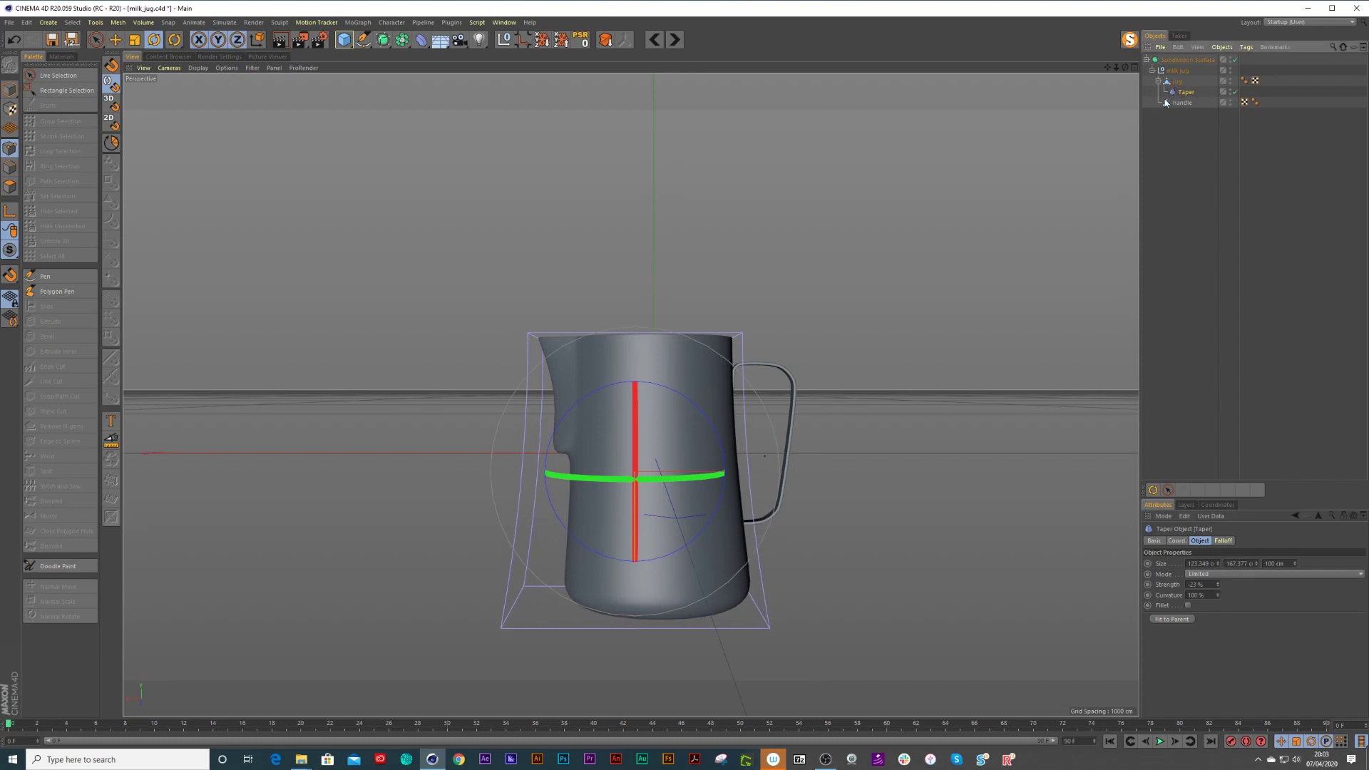
pyautogui.press('space')
pyautogui.moveTo(626, 619)
pyautogui.mouseDown()
pyautogui.moveTo(628, 507)
pyautogui.moveTo(629, 681)
pyautogui.moveTo(629, 626)
pyautogui.mouseUp()
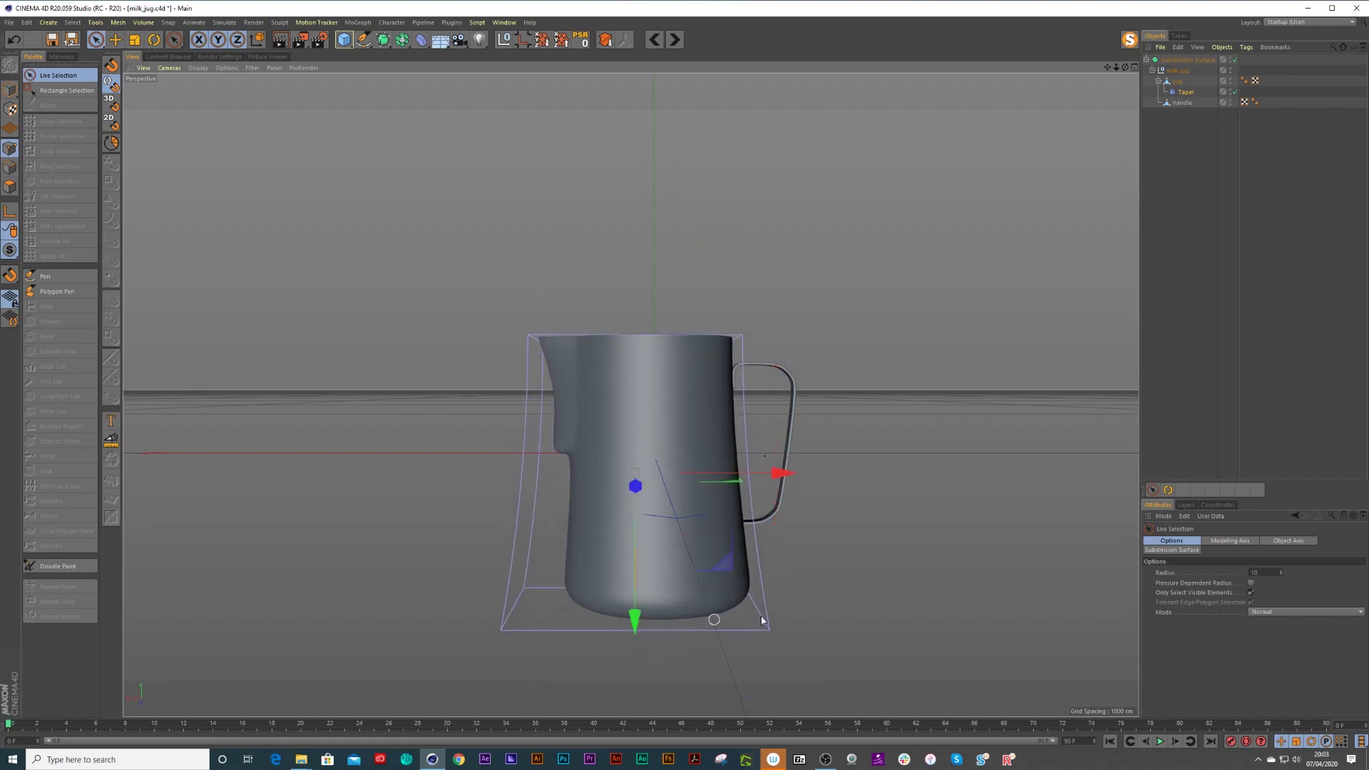
# Try the Taper's Within Box and Unlimited modes and return it to Limited.
pyautogui.click(1184, 95)
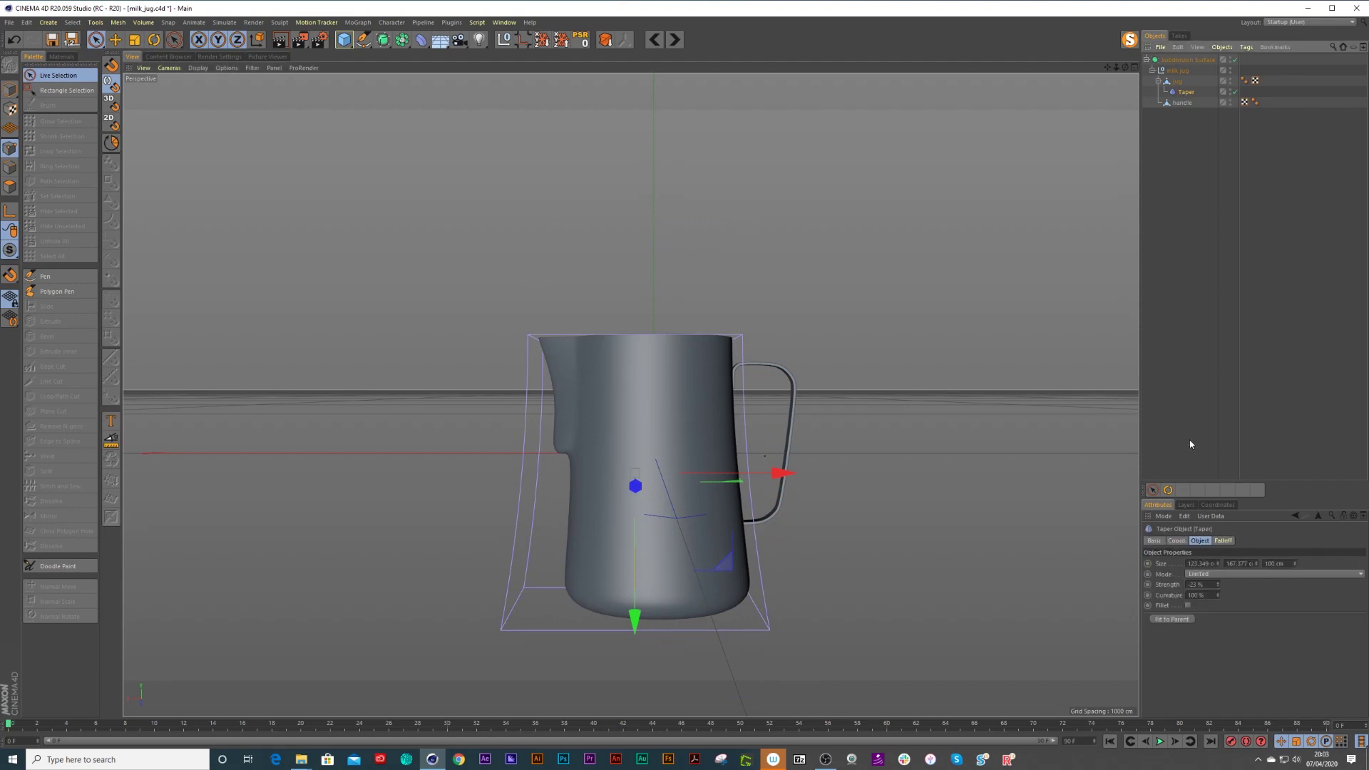
pyautogui.click(1212, 578)
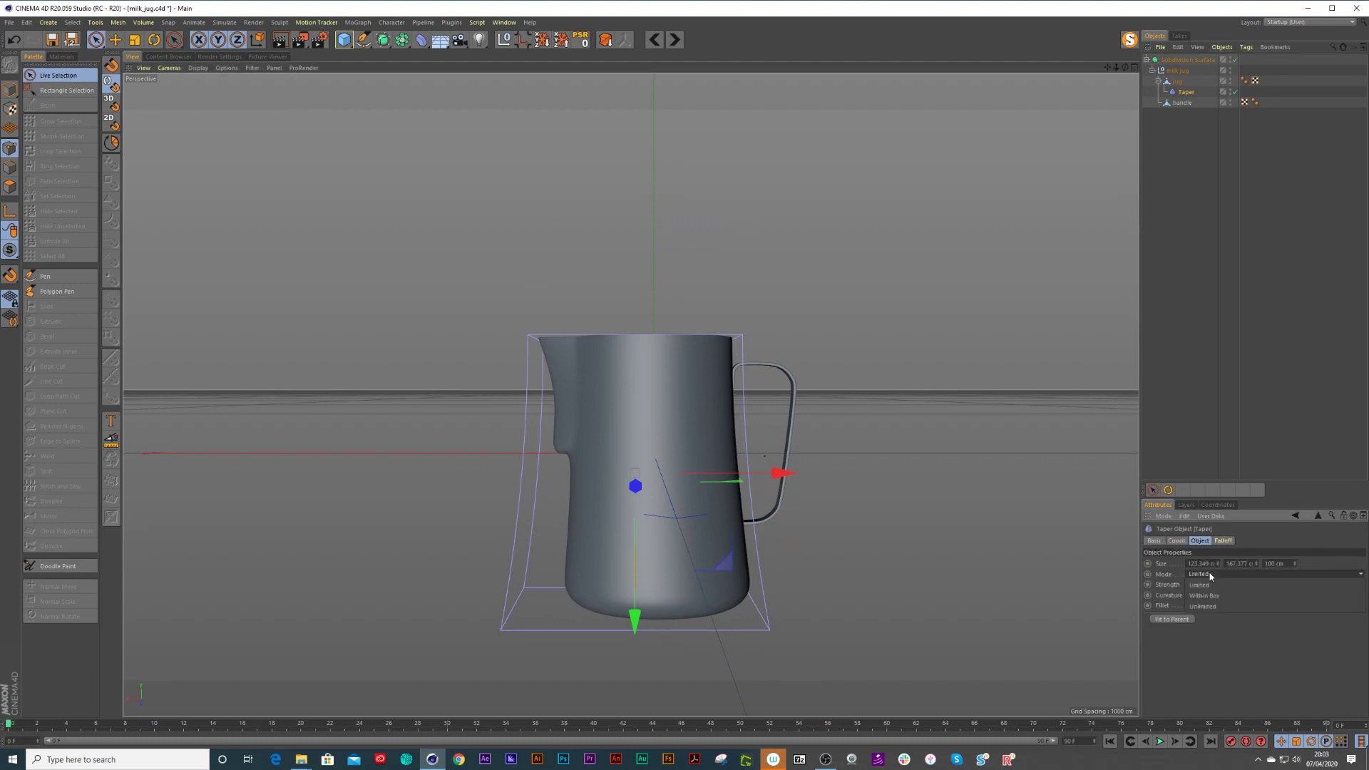
pyautogui.click(1207, 594)
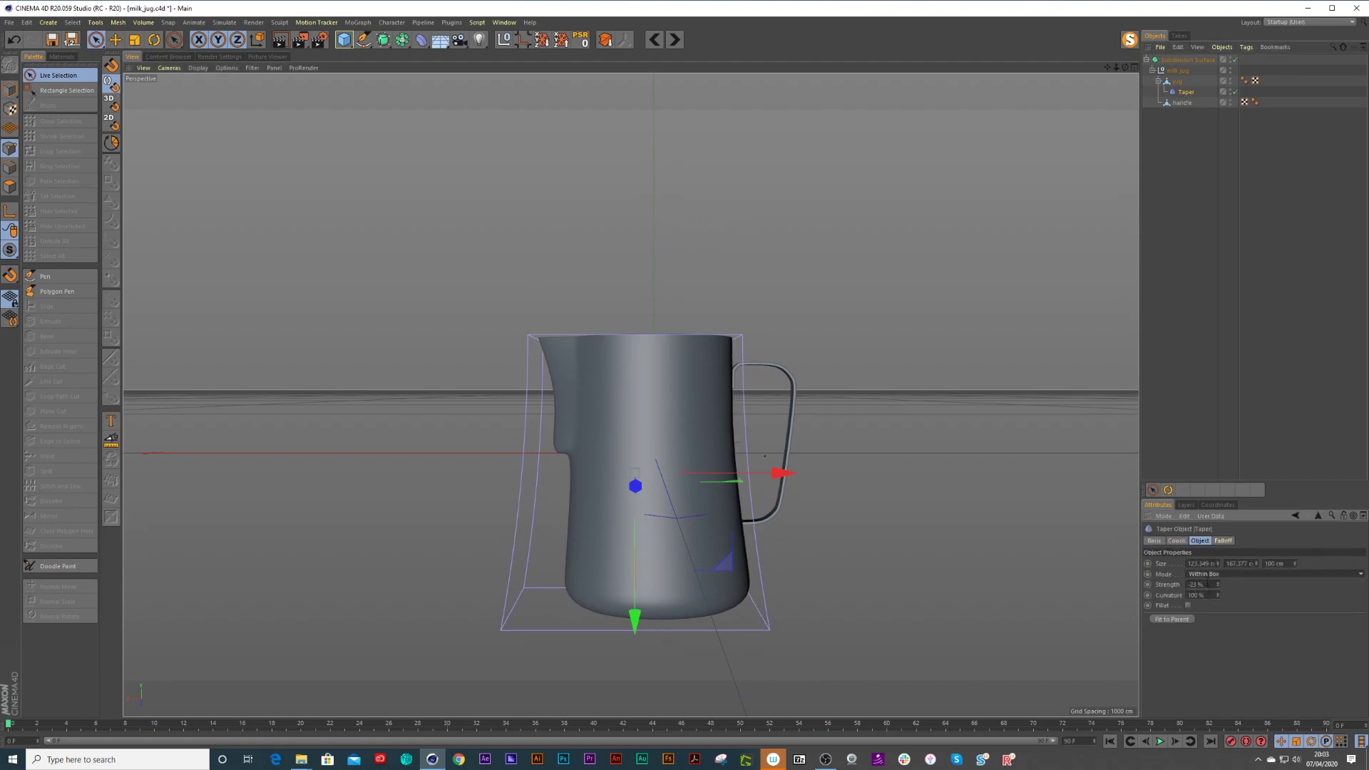
pyautogui.click(1207, 575)
pyautogui.click(1205, 603)
pyautogui.click(1207, 578)
pyautogui.click(1205, 583)
# Set the Taper's strength to -31% and its curvature to 0%.
pyautogui.moveTo(1218, 586); pyautogui.dragTo(1216, 585)
pyautogui.keyDown('alt'); pyautogui.moveTo(792, 497); pyautogui.dragTo(781, 505); pyautogui.keyUp('alt')
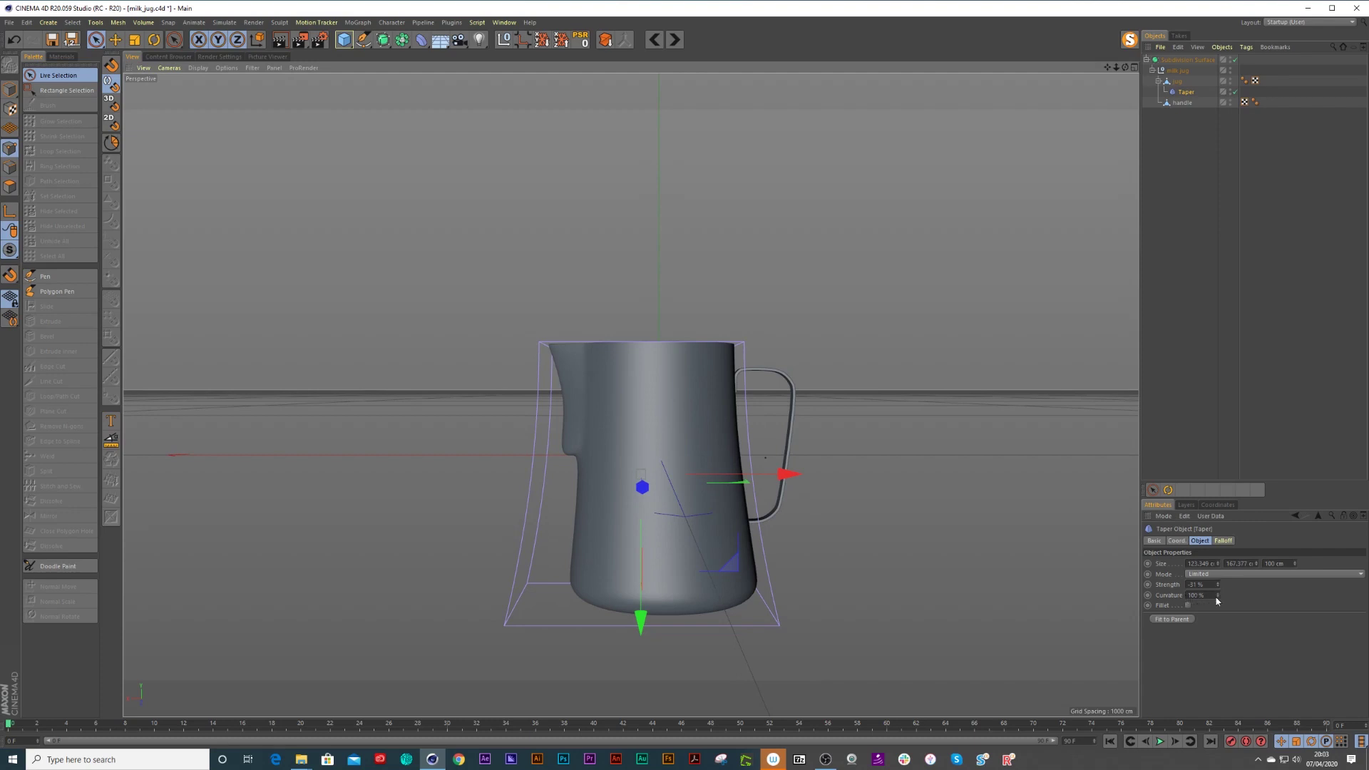
pyautogui.moveTo(1217, 595); pyautogui.dragTo(1218, 628)
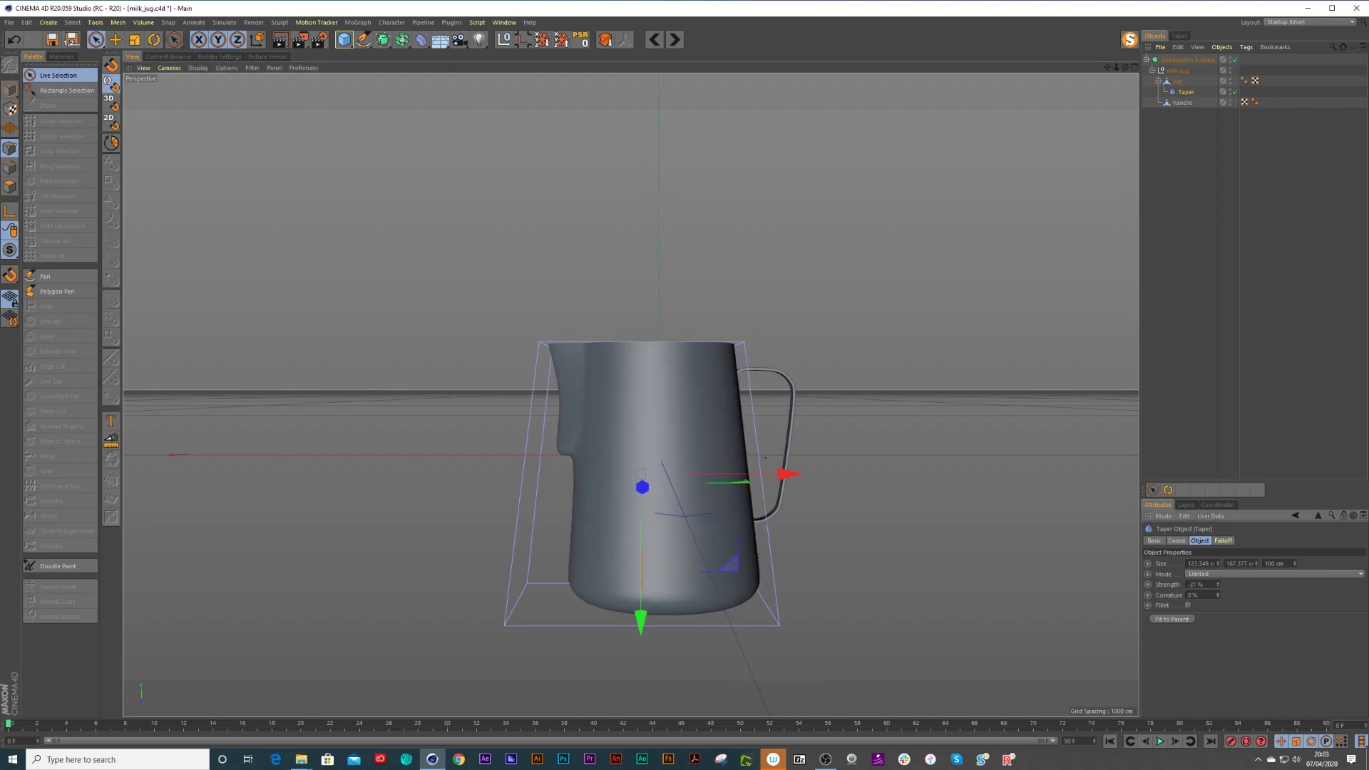
pyautogui.moveTo(1219, 583); pyautogui.dragTo(1221, 632)
pyautogui.hotkey('ctrl', 'z')
pyautogui.moveTo(715, 480)
pyautogui.keyDown('alt'); pyautogui.mouseDown()
pyautogui.moveTo(489, 454)
pyautogui.moveTo(694, 452)
pyautogui.moveTo(709, 488)
pyautogui.moveTo(724, 479)
pyautogui.moveTo(692, 482)
pyautogui.mouseUp(); pyautogui.keyUp('alt')
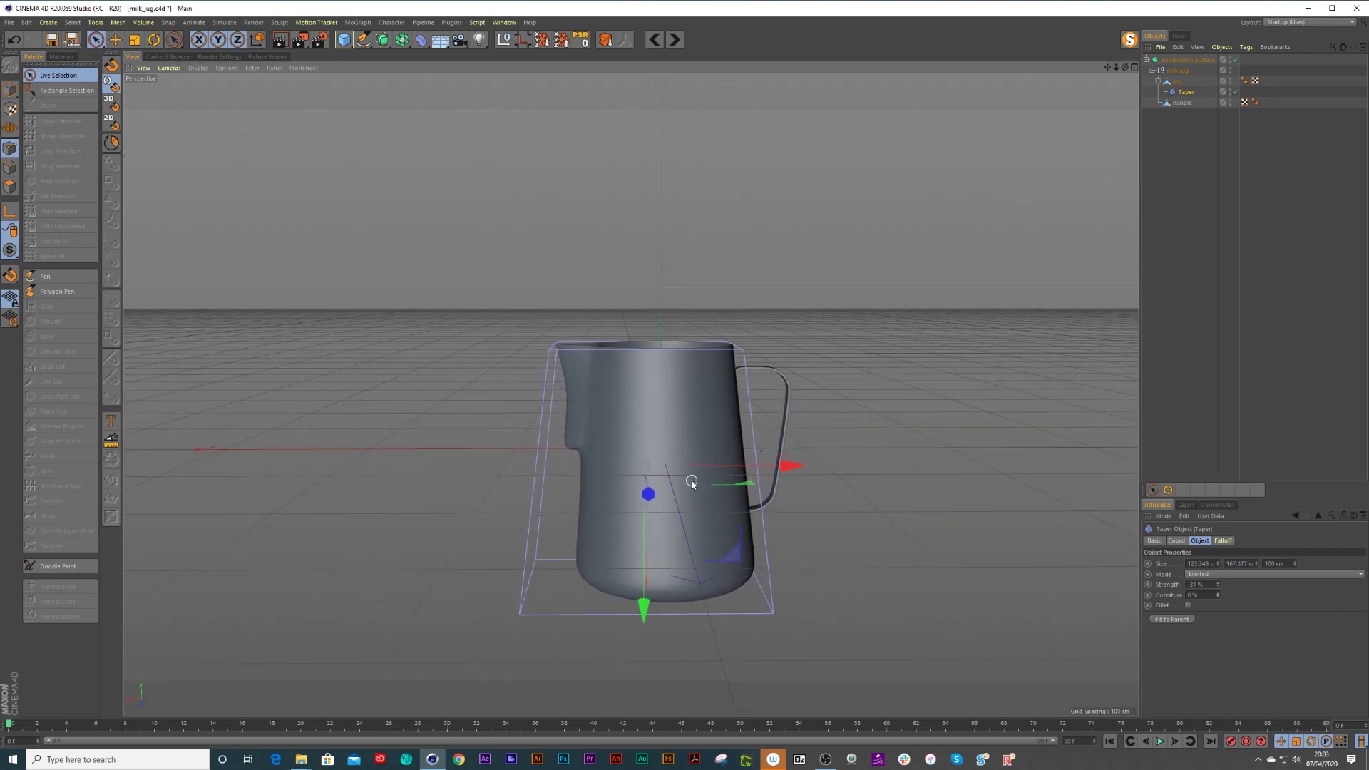
# Move the Taper deformer sideways to centre it on the jug's body.
pyautogui.moveTo(793, 475); pyautogui.dragTo(841, 472)
pyautogui.hotkey('ctrl', 'z')
pyautogui.moveTo(793, 465)
pyautogui.mouseDown()
pyautogui.moveTo(828, 468)
pyautogui.moveTo(797, 465)
pyautogui.moveTo(813, 465)
pyautogui.mouseUp()
# Scale down the Taper deformer's width and depth so its cage fits closely around the jug's body.
pyautogui.press('t')
pyautogui.press('space')
pyautogui.press('t')
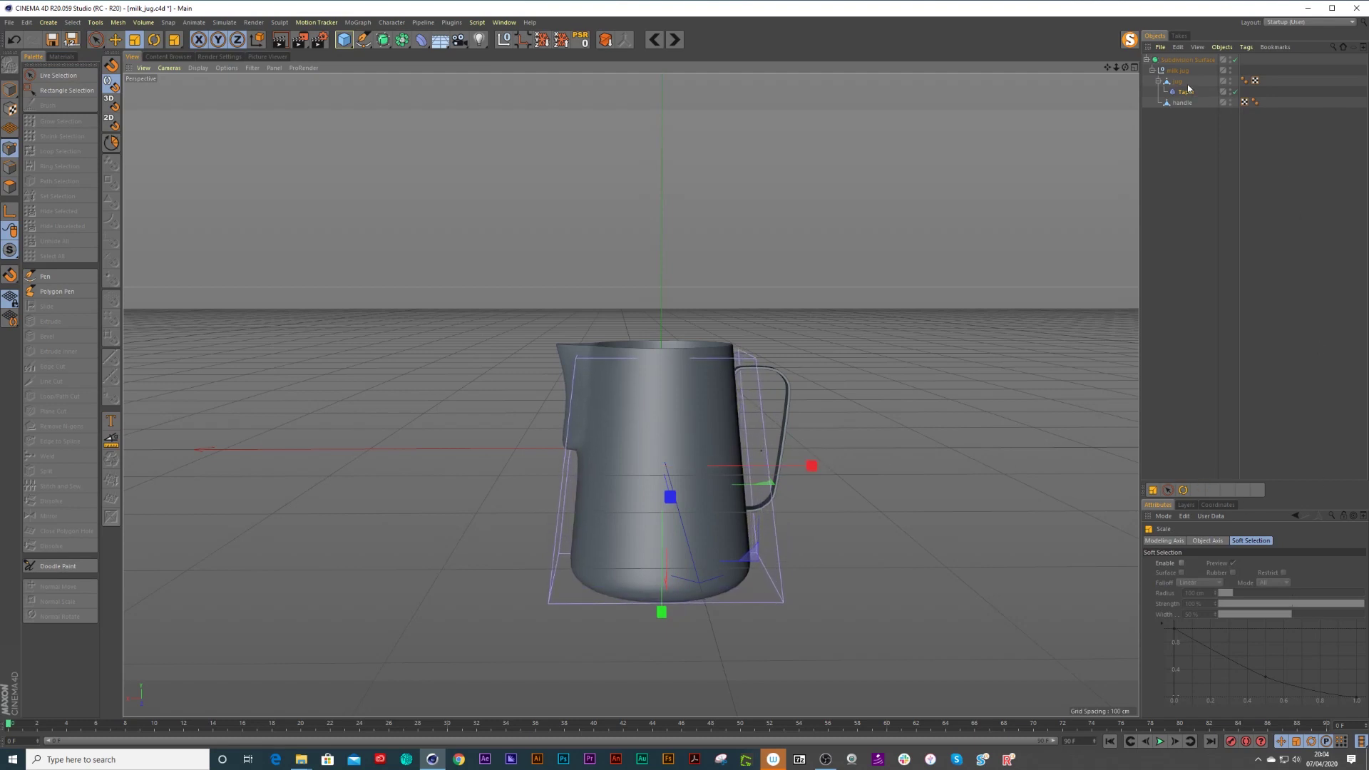
pyautogui.click(1188, 245)
pyautogui.click(1185, 92)
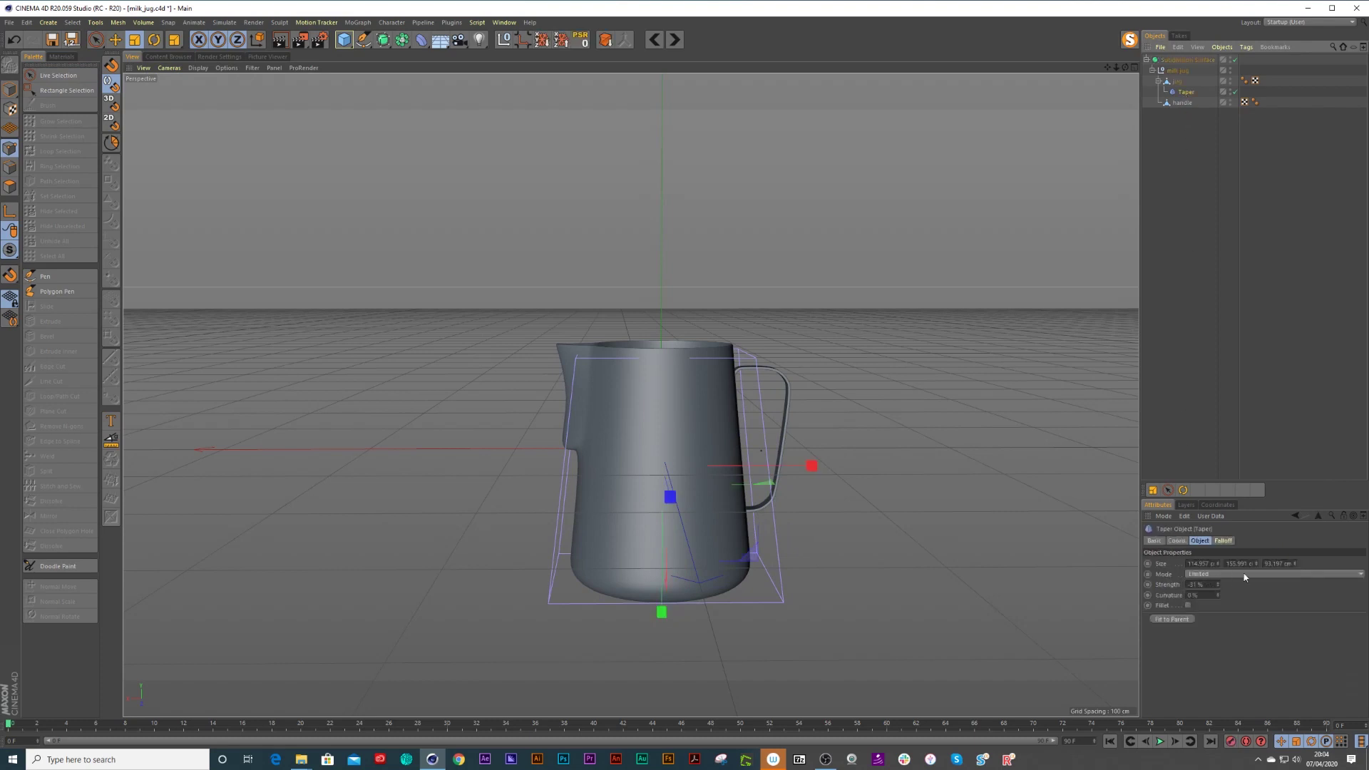
pyautogui.moveTo(1259, 566)
pyautogui.mouseDown()
pyautogui.moveTo(1254, 554)
pyautogui.moveTo(1281, 556)
pyautogui.mouseUp()
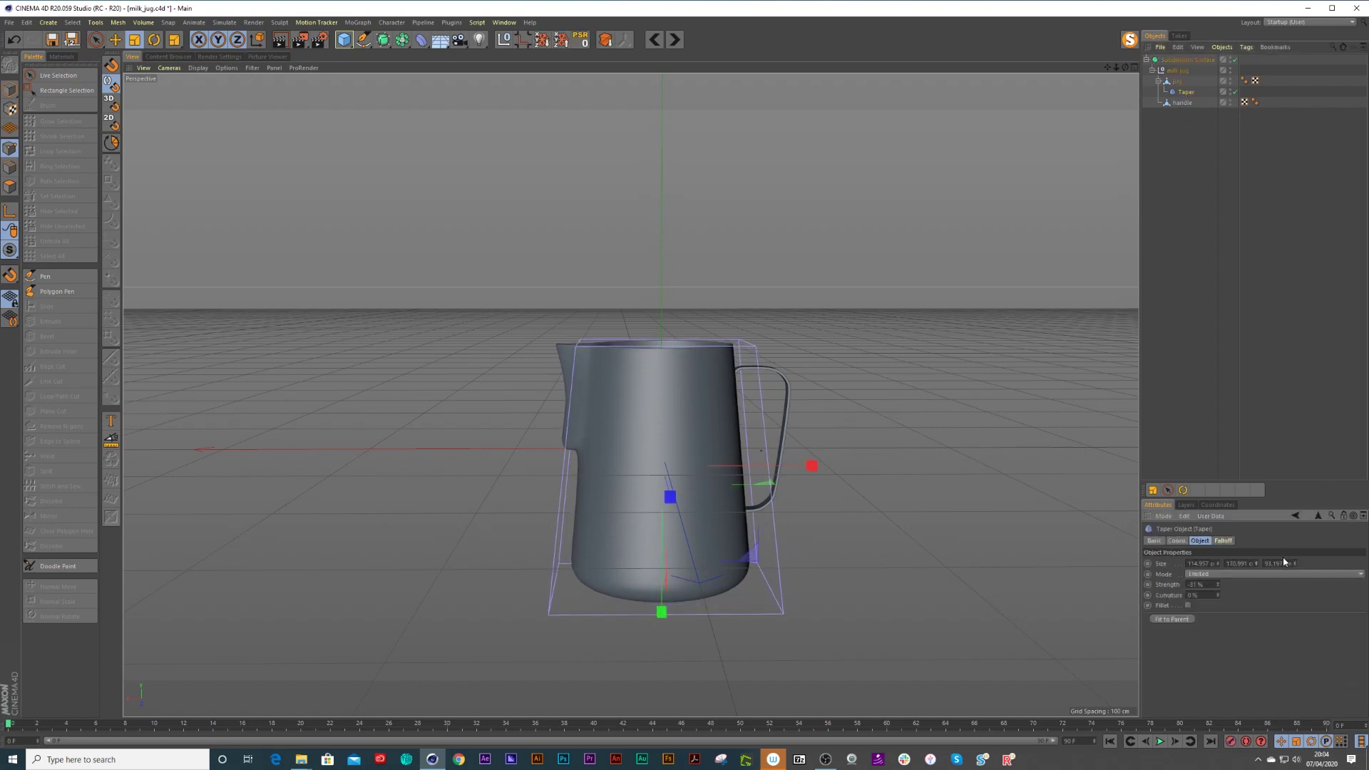
pyautogui.hotkey('ctrl', 'z')
pyautogui.moveTo(1218, 563); pyautogui.dragTo(898, 526)
pyautogui.moveTo(811, 465); pyautogui.dragTo(807, 467)
pyautogui.press('space')
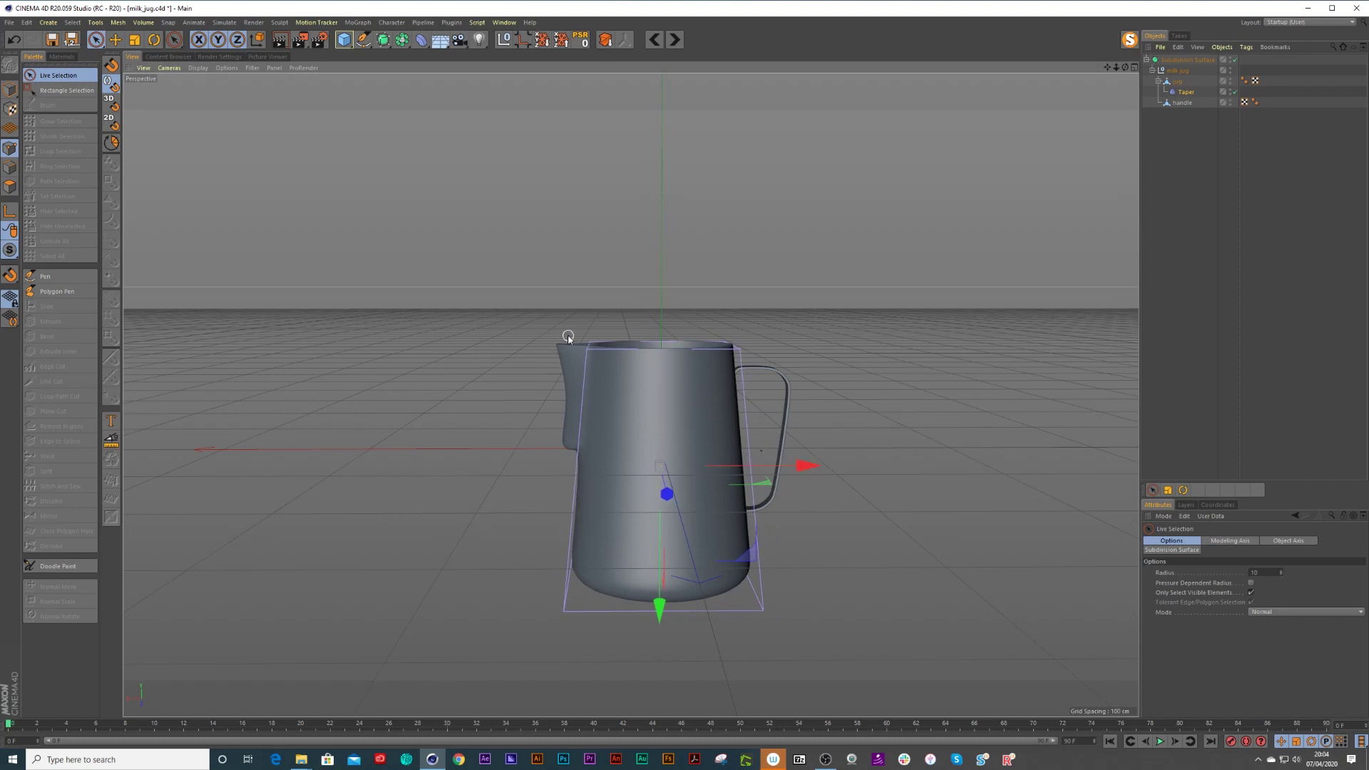
# Switch the Taper off and on to compare the jug's shape with and without it.
pyautogui.click(1235, 92)
pyautogui.click(1235, 93)
pyautogui.click(1235, 93)
pyautogui.click(1235, 93)
pyautogui.moveTo(688, 430)
pyautogui.keyDown('alt'); pyautogui.mouseDown()
pyautogui.moveTo(1024, 425)
pyautogui.moveTo(674, 430)
pyautogui.moveTo(714, 454)
pyautogui.moveTo(681, 435)
pyautogui.mouseUp(); pyautogui.keyUp('alt')
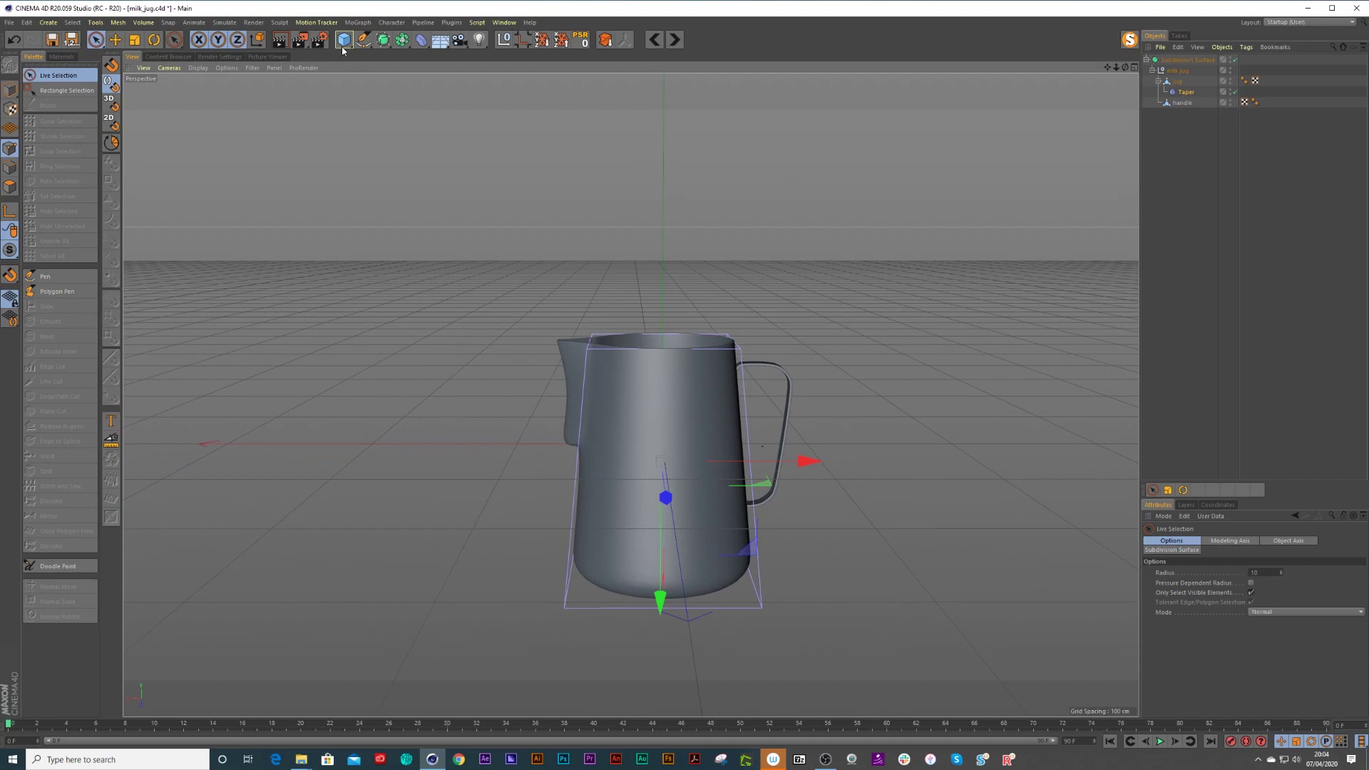
# Add a null, place a copy of the milk jug group inside it, and name the null "backup".
pyautogui.moveTo(344, 40); pyautogui.dragTo(368, 53)
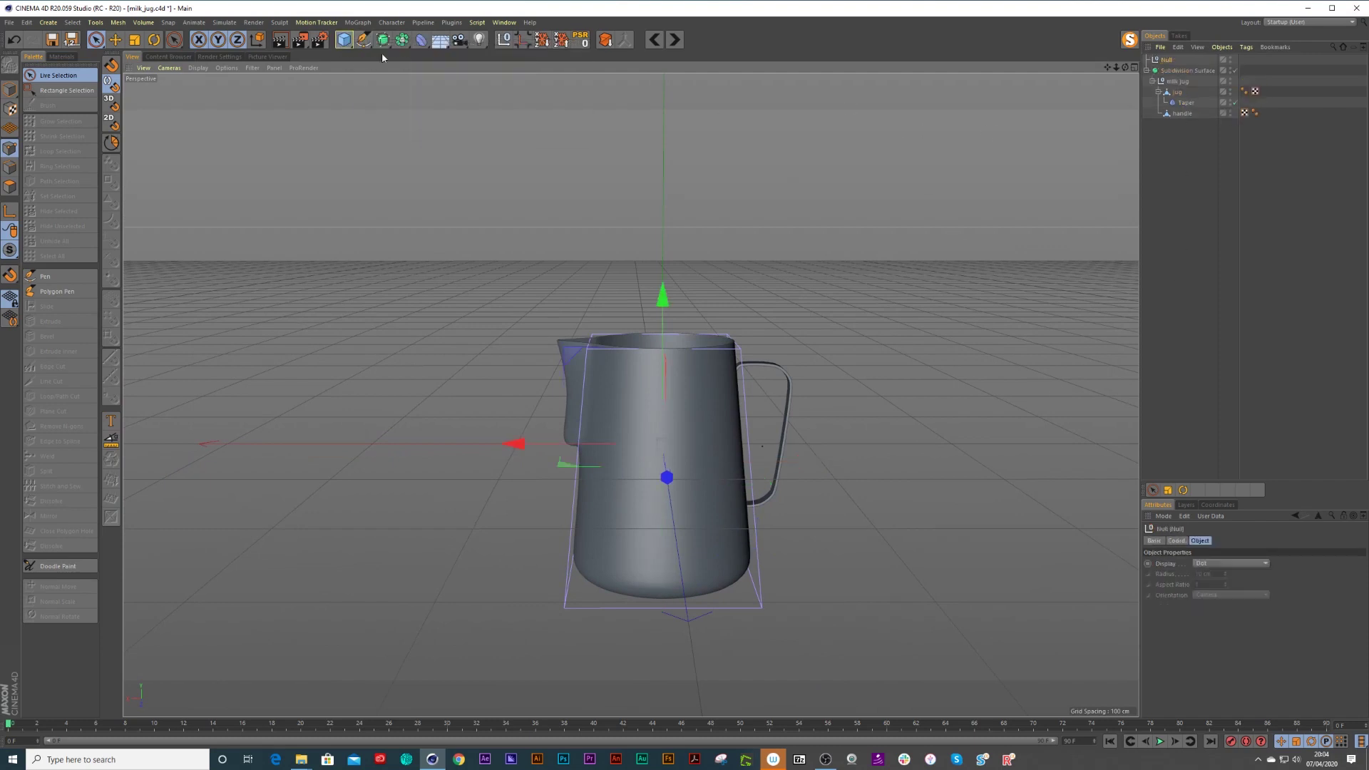
pyautogui.click(1171, 61)
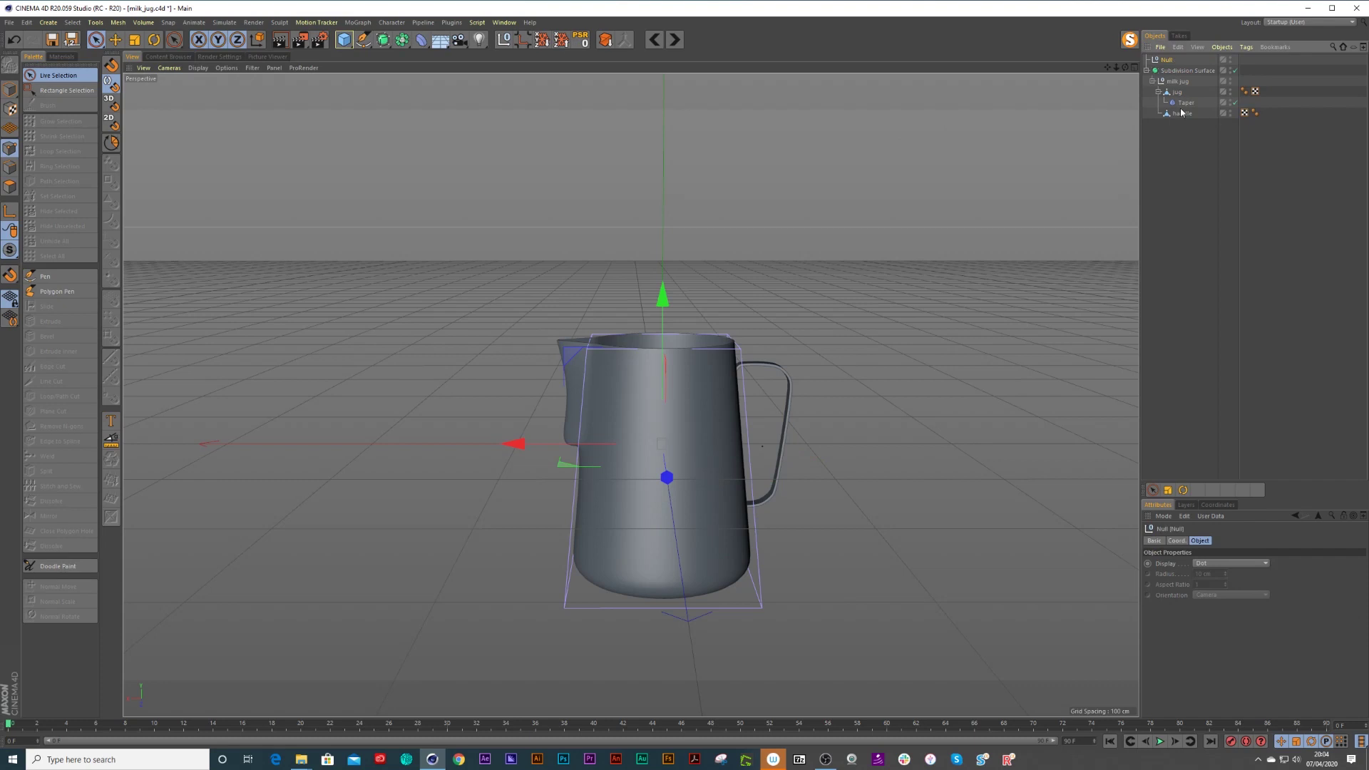
pyautogui.click(1153, 82)
pyautogui.keyDown('ctrl'); pyautogui.moveTo(1174, 82); pyautogui.dragTo(1168, 62); pyautogui.keyUp('ctrl')
pyautogui.doubleClick(1170, 61)
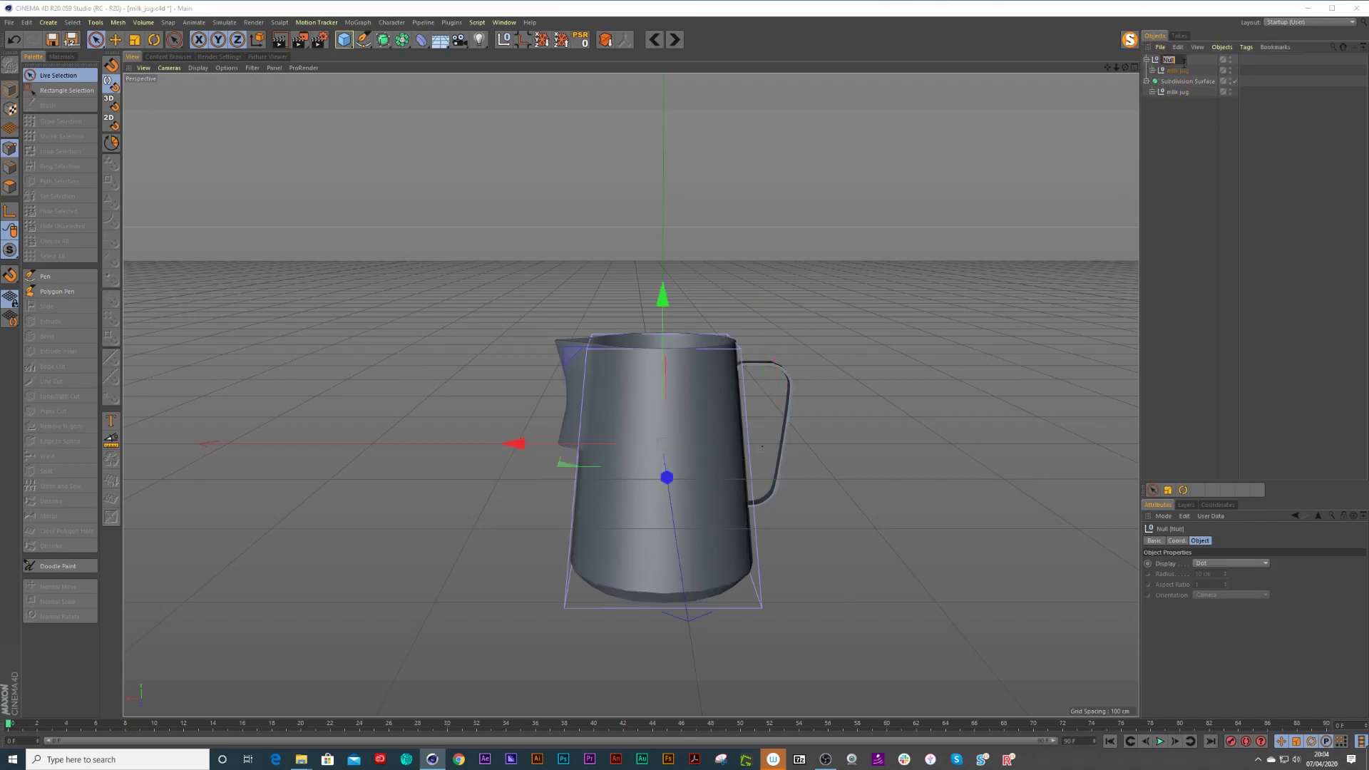
pyautogui.press('Return')
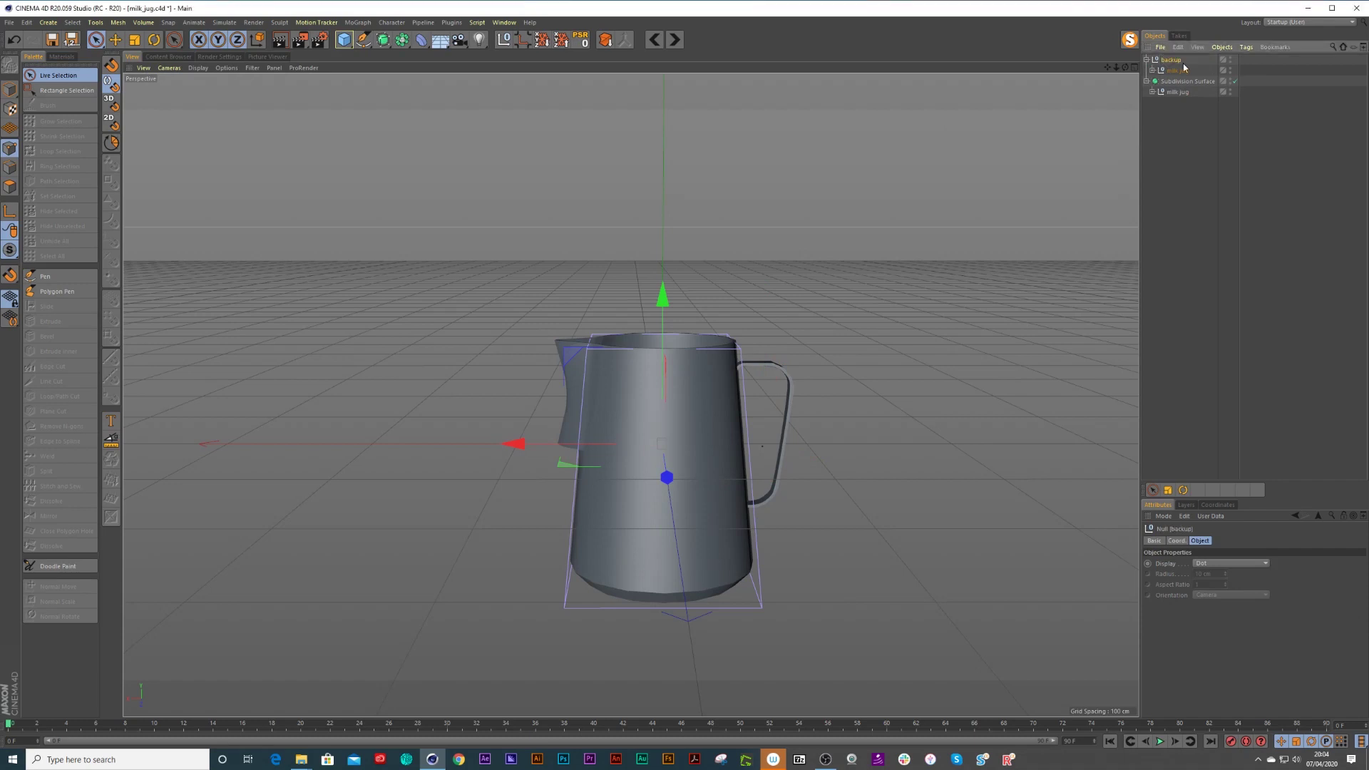
# Hide the backup null and move it below the Subdivision Surface in the object hierarchy.
pyautogui.click(1230, 61)
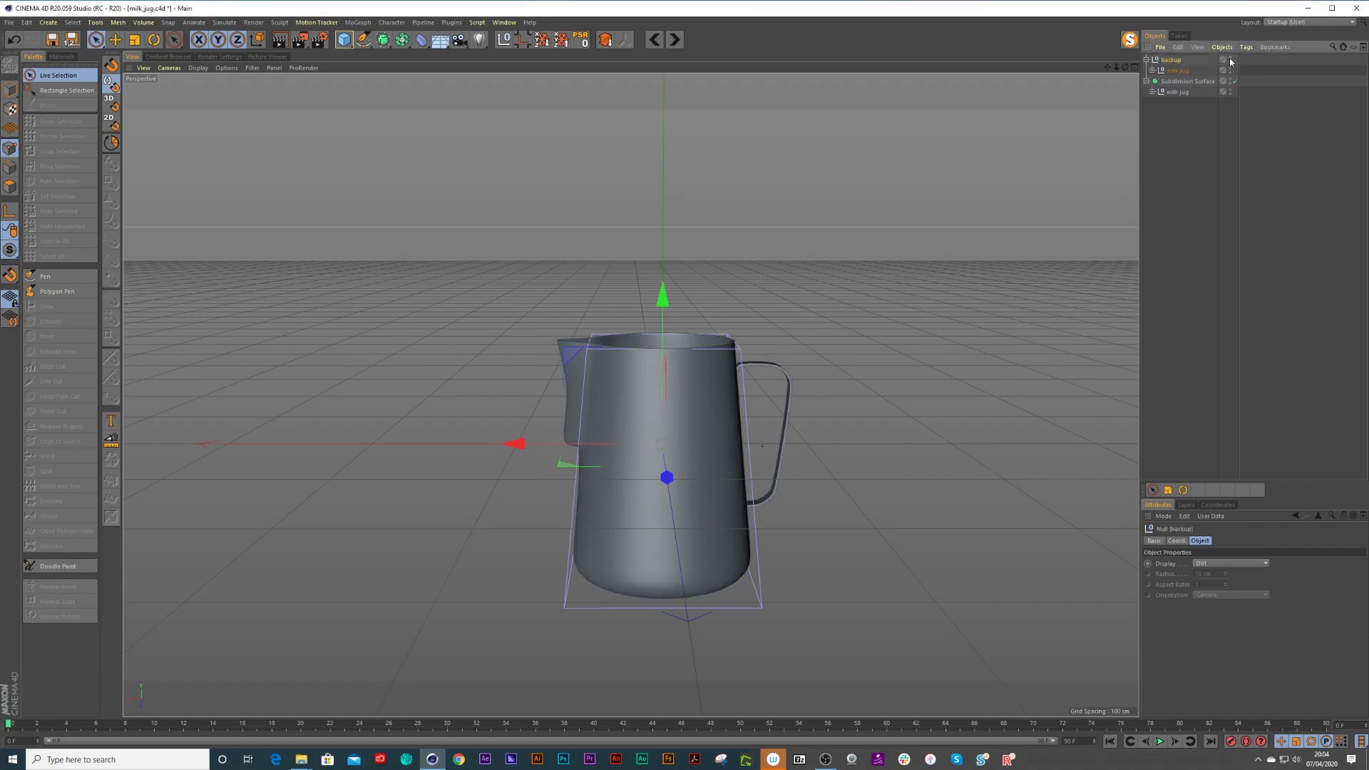
pyautogui.click(1148, 60)
pyautogui.click(1147, 70)
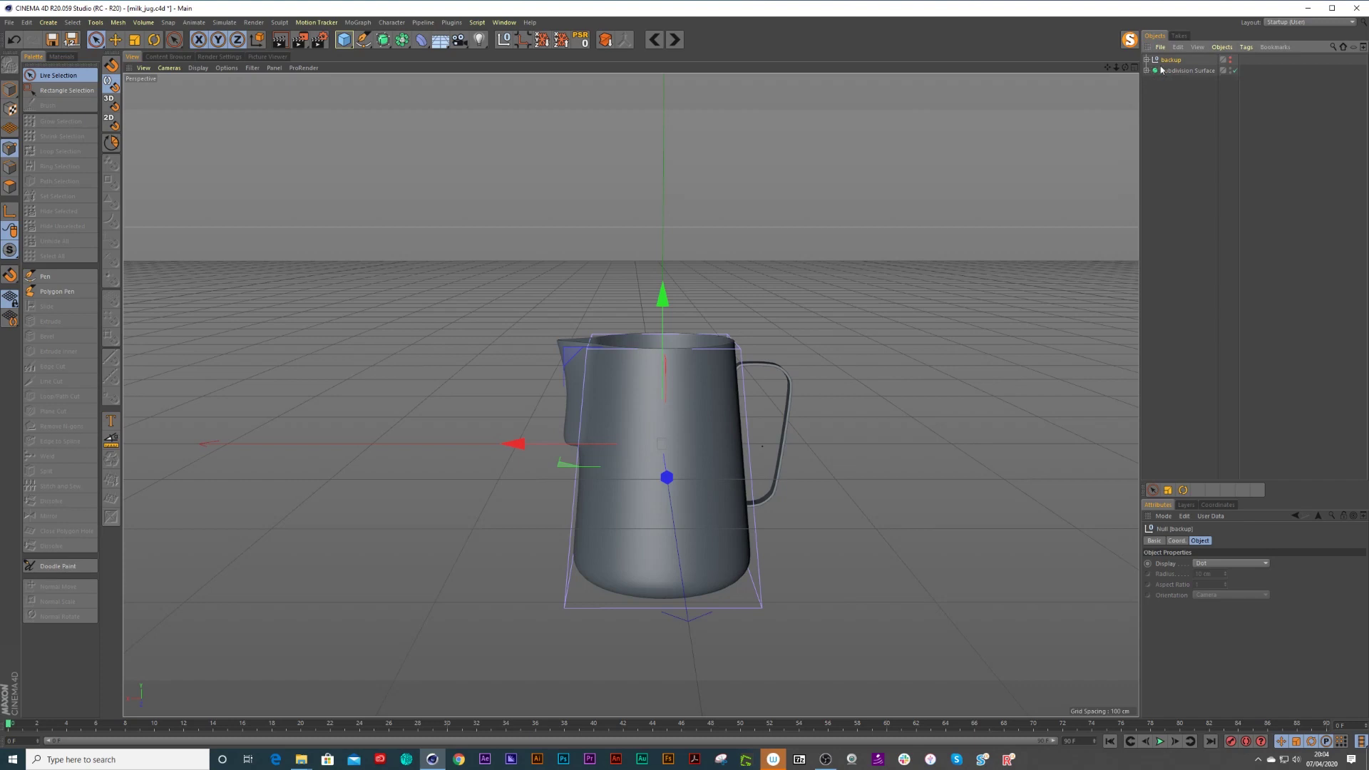
pyautogui.moveTo(1180, 79); pyautogui.dragTo(1180, 79)
pyautogui.click(1147, 61)
pyautogui.click(1152, 70)
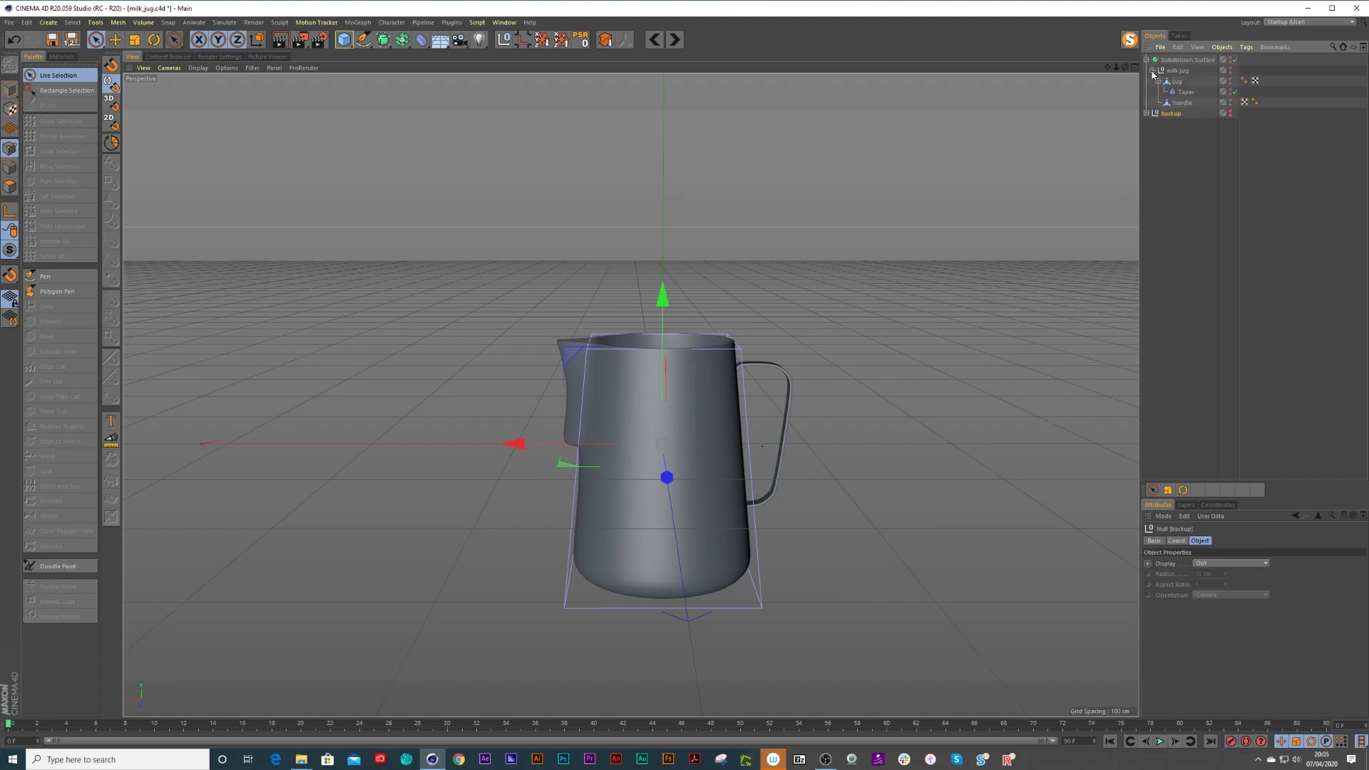
# Try merging the jug and its Taper into one polygon object, and undo the merge.
pyautogui.click(1184, 91)
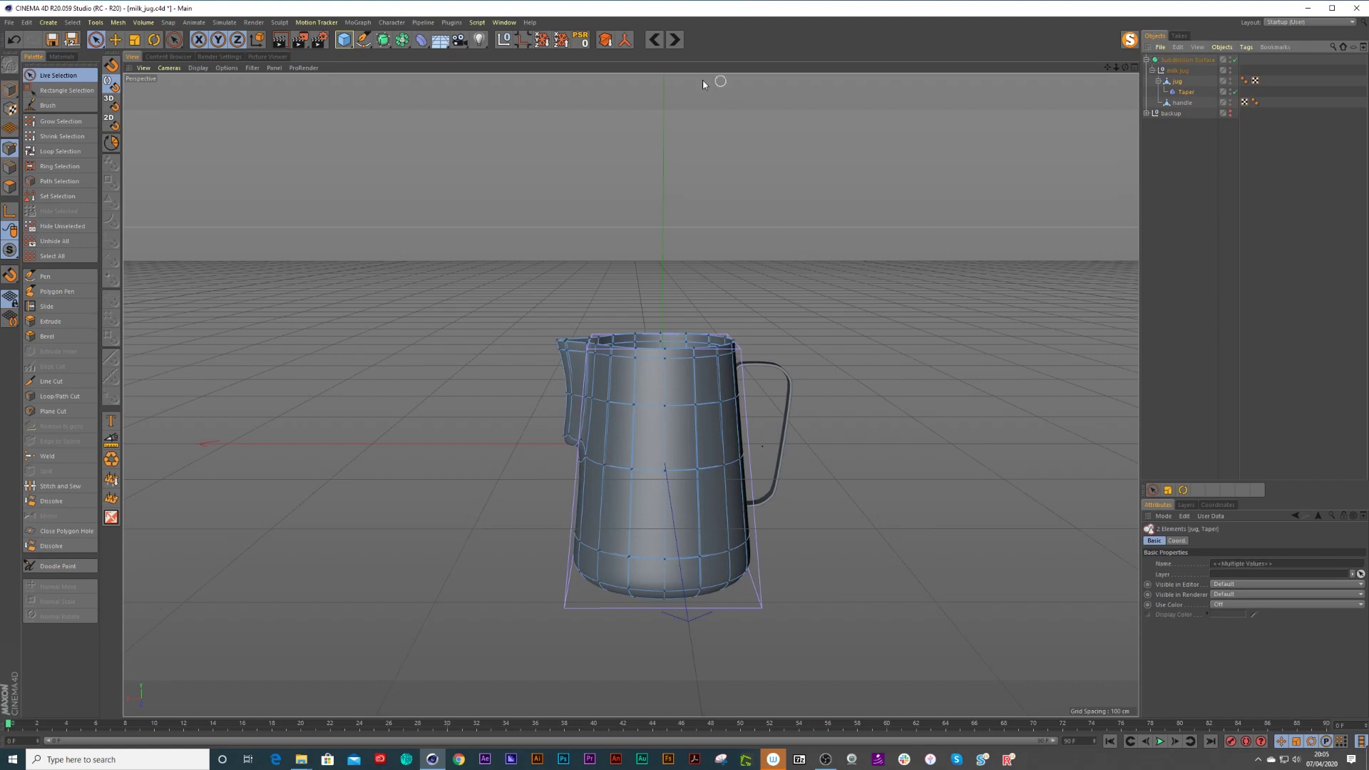
pyautogui.click(627, 43)
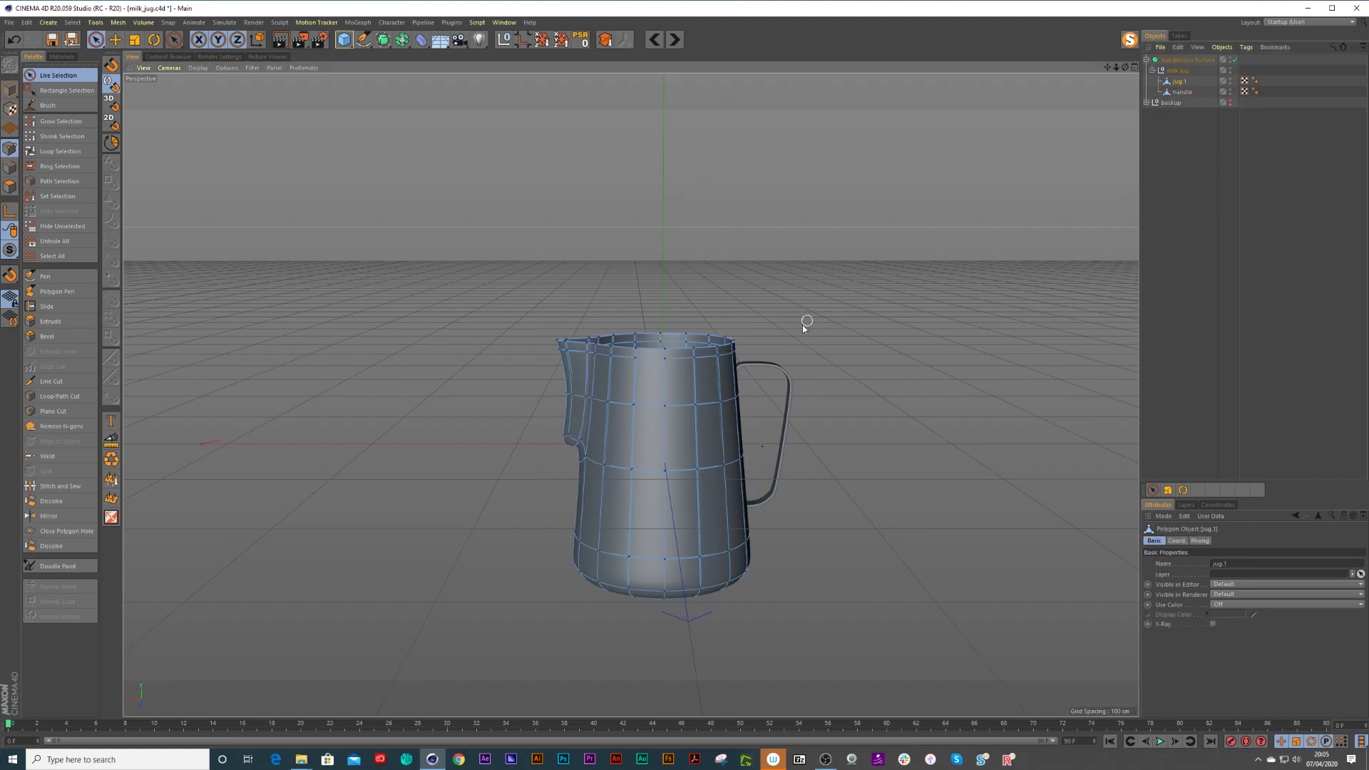
pyautogui.click(1161, 173)
pyautogui.scroll(1, 661, 420)
pyautogui.keyDown('alt'); pyautogui.moveTo(661, 421); pyautogui.dragTo(620, 405); pyautogui.keyUp('alt')
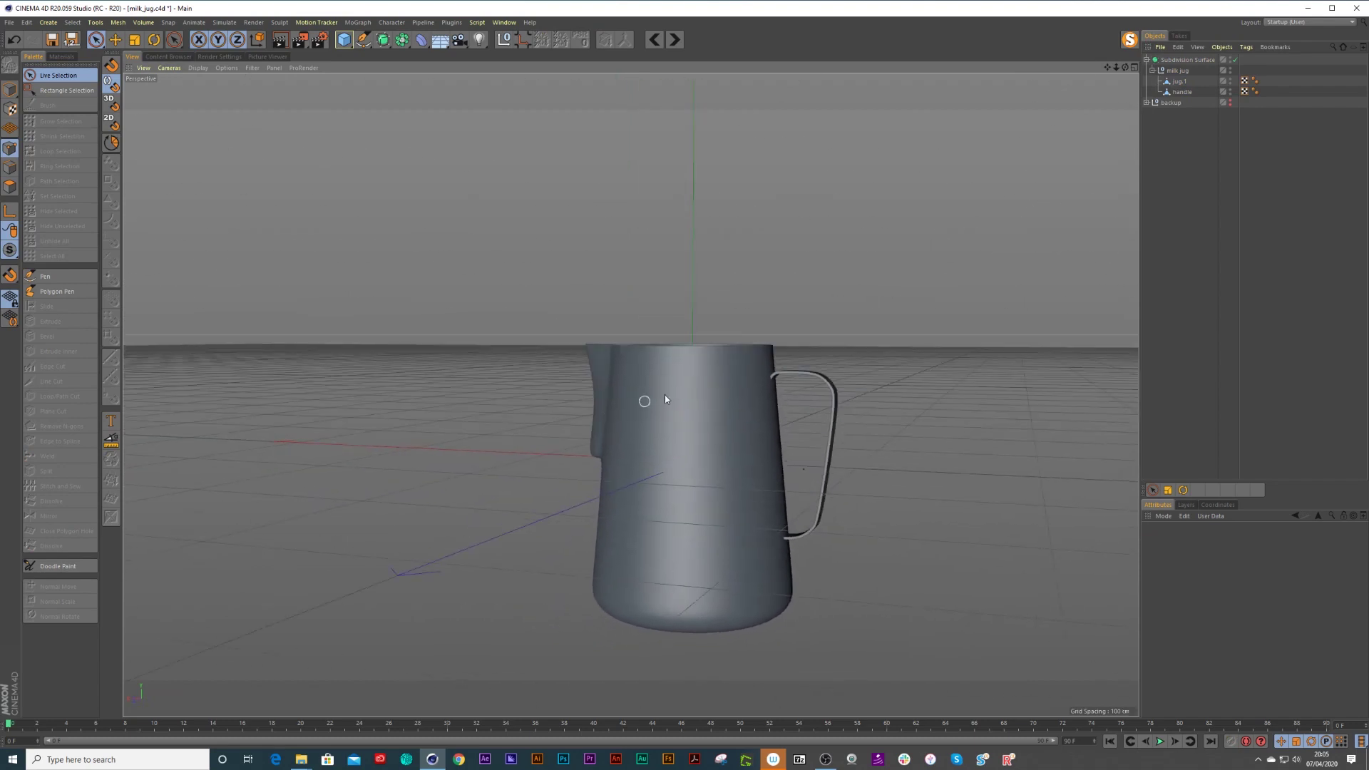
pyautogui.click(1188, 91)
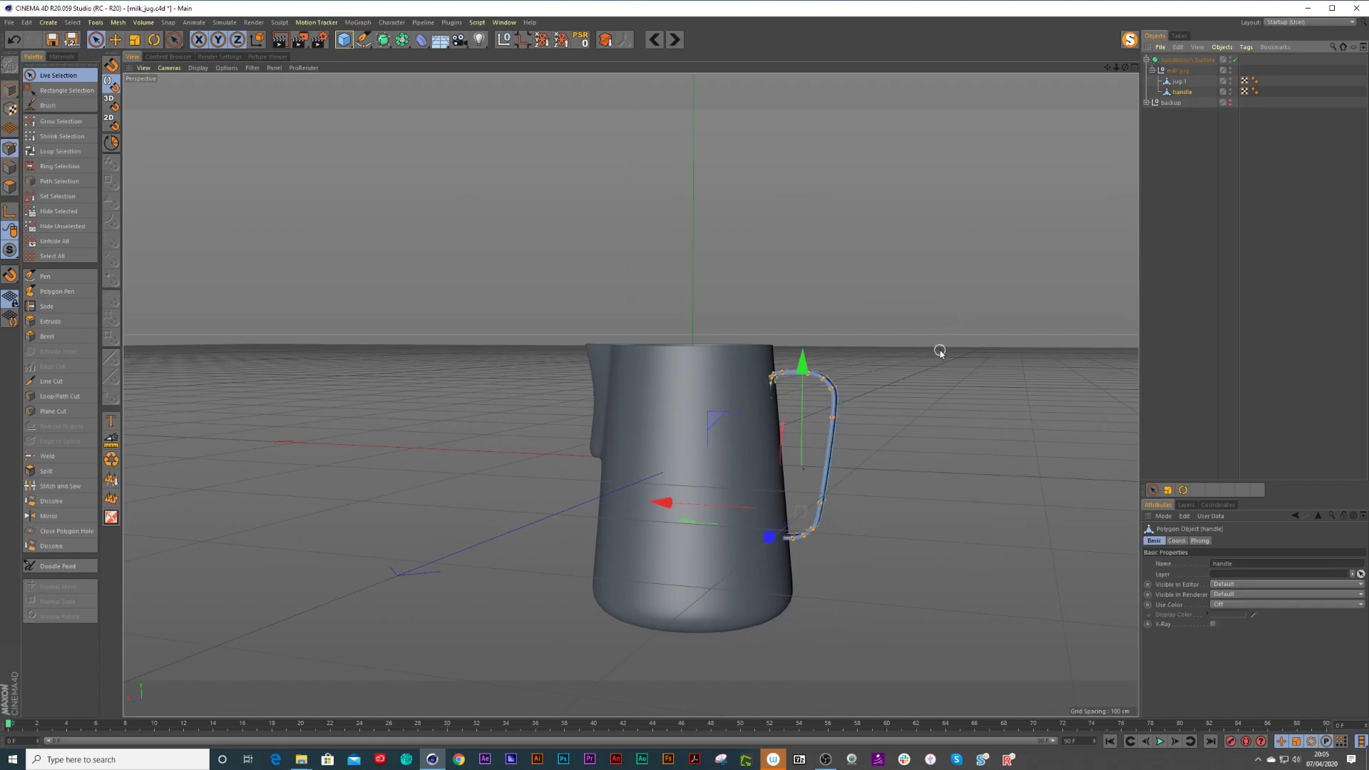
pyautogui.hotkey('ctrl', 'z')
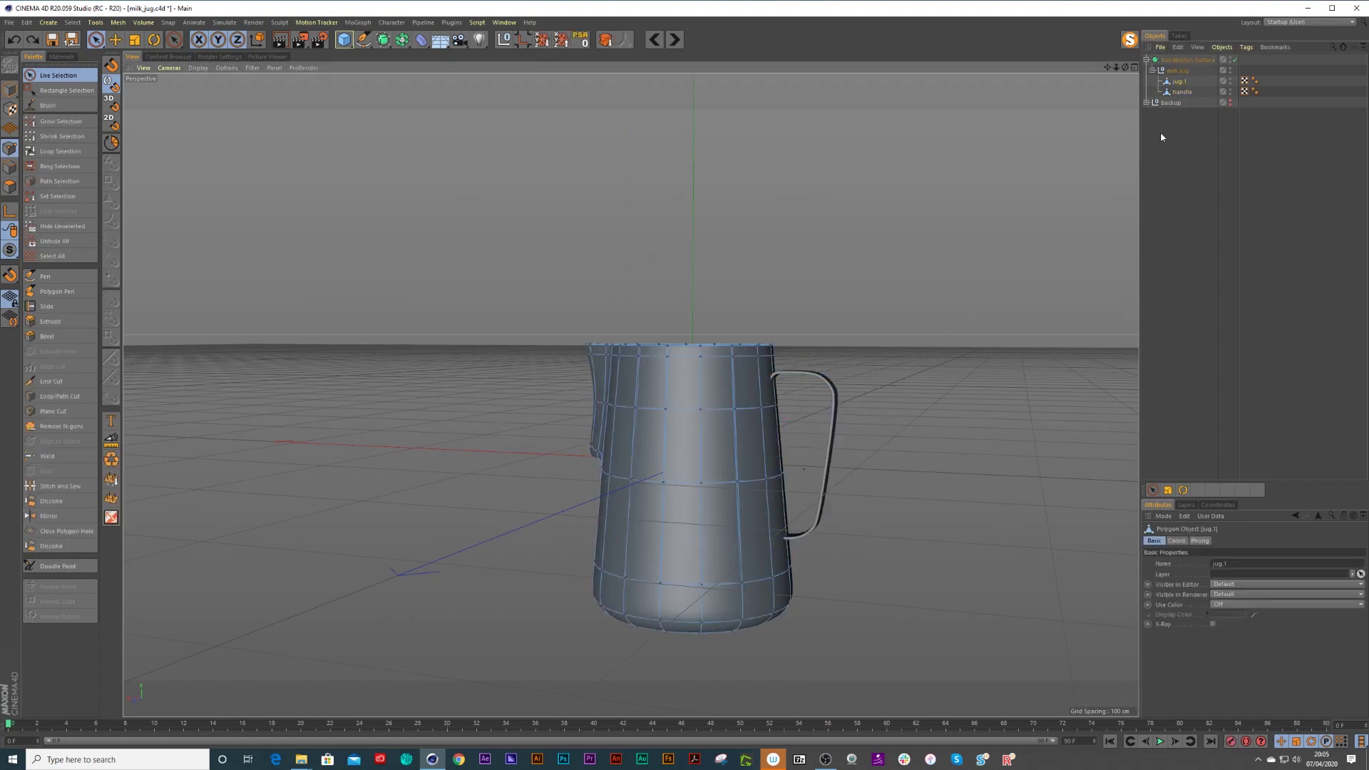
pyautogui.hotkey('ctrl', 'z')
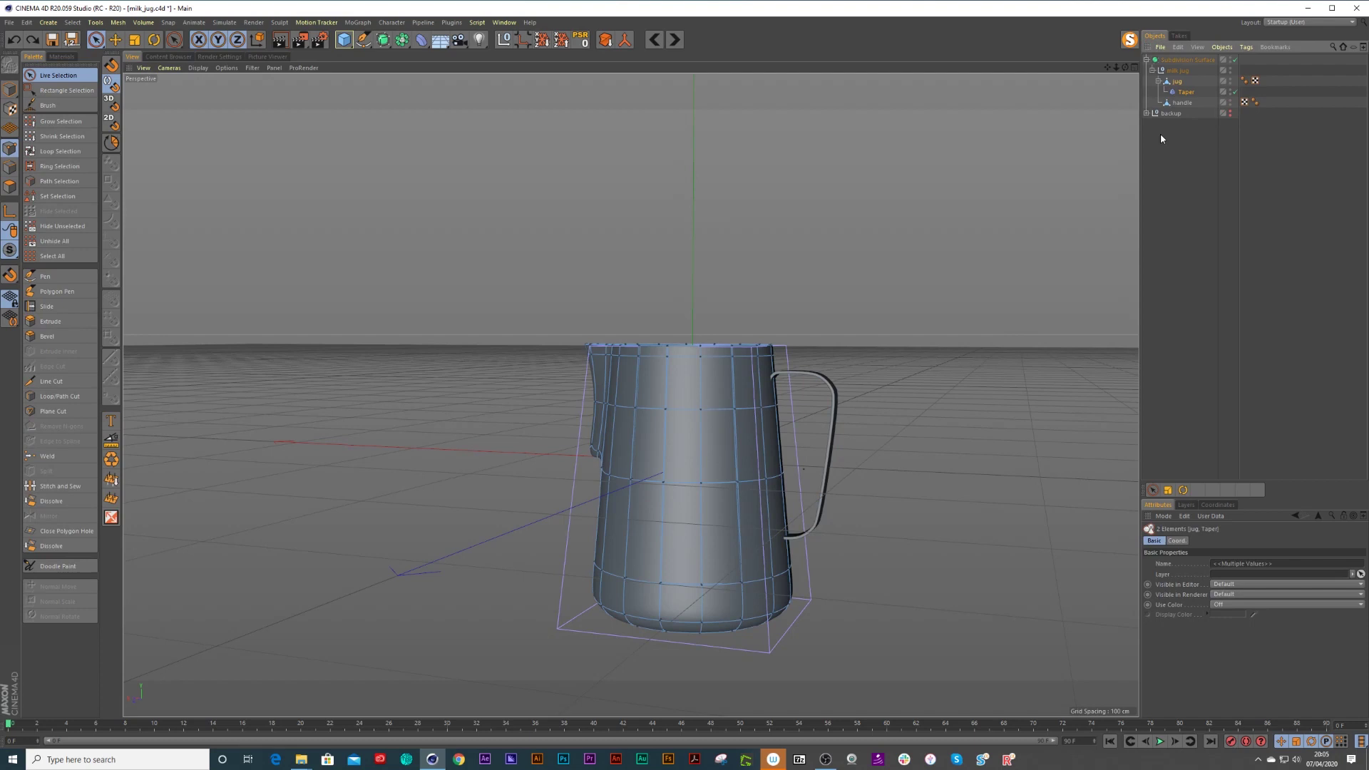
# Merge the jug and its Taper deformer into a single polygon object, replacing the originals.
pyautogui.click(1188, 92)
pyautogui.keyDown('shift'); pyautogui.click(1182, 82); pyautogui.keyUp('shift')
pyautogui.click(625, 41)
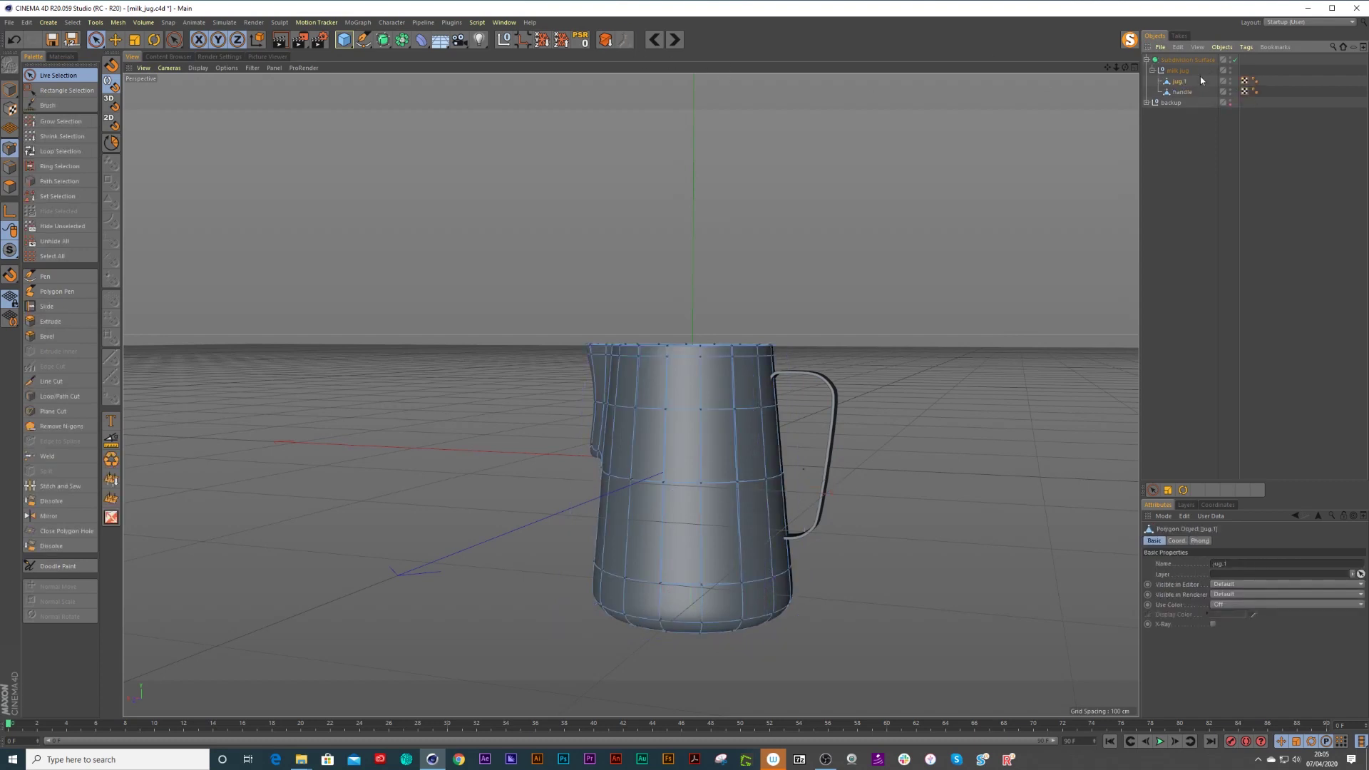
# Rotate the whole handle in Model mode so it follows the slope of the jug's tapered side.
pyautogui.click(1185, 92)
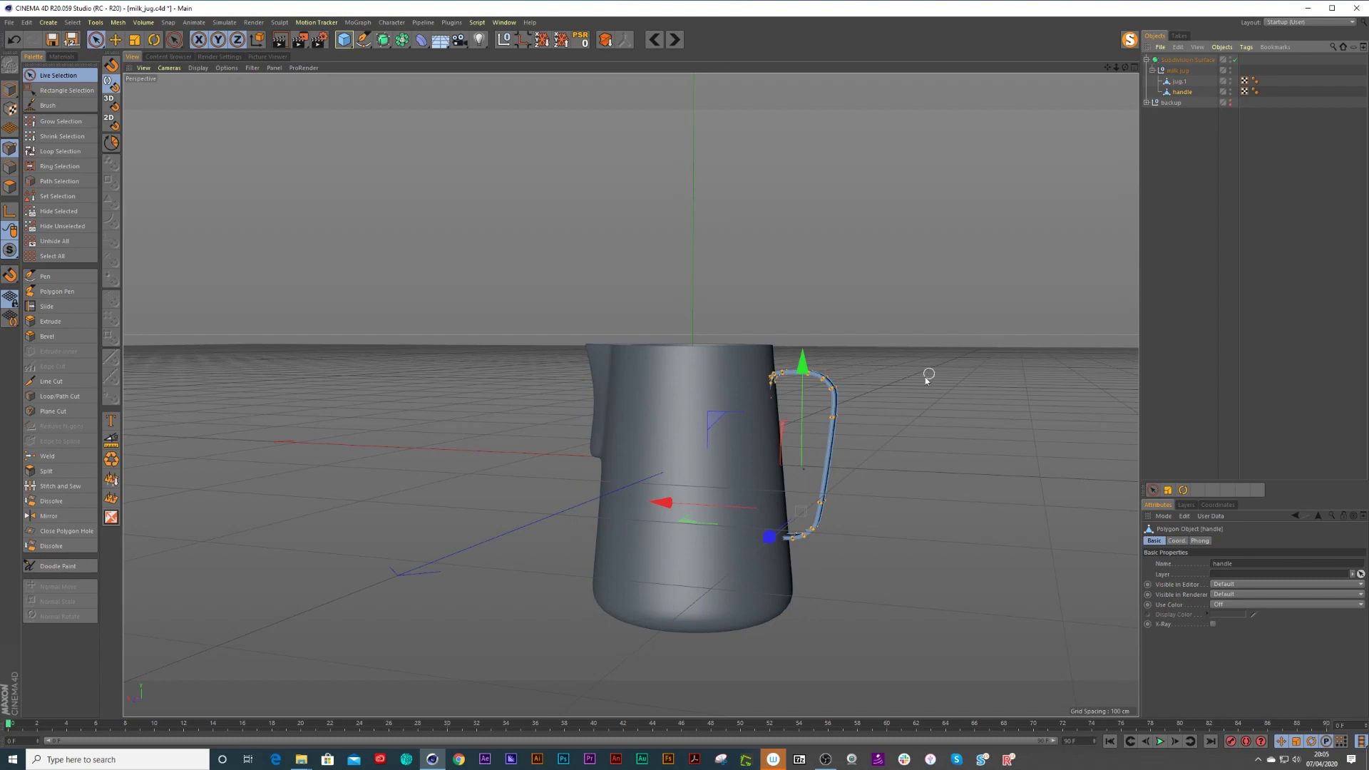
pyautogui.press('t')
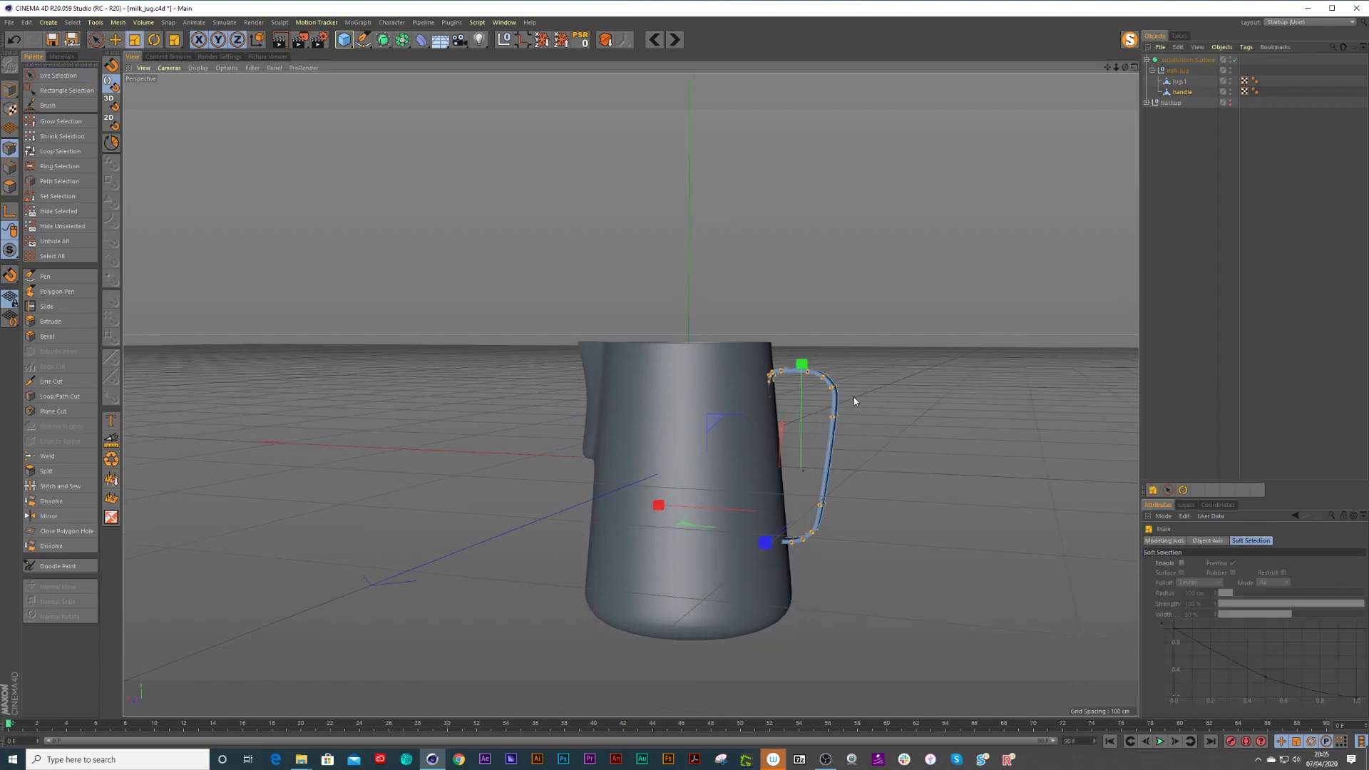
pyautogui.press('r')
pyautogui.moveTo(836, 435); pyautogui.dragTo(829, 428)
pyautogui.hotkey('ctrl', 'z')
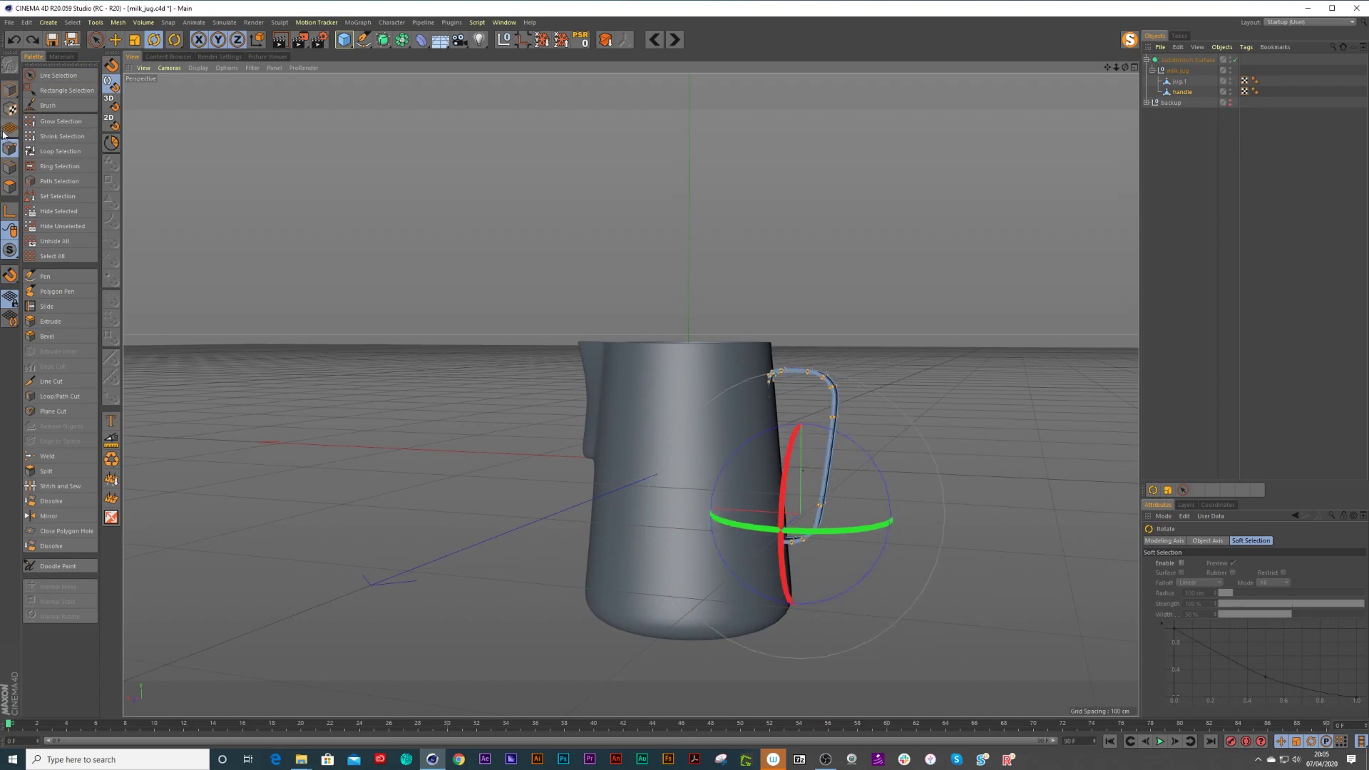
pyautogui.click(10, 89)
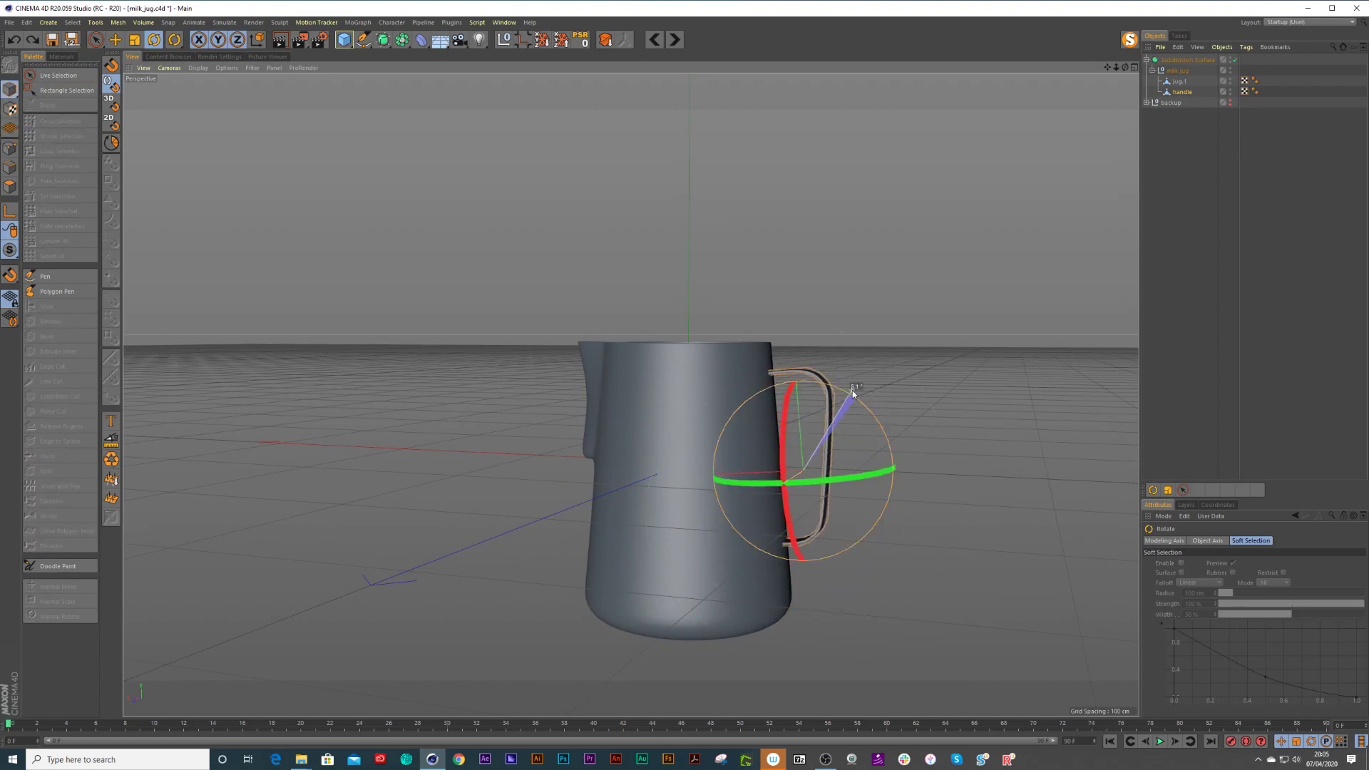
# Move the handle along its X axis so its ends meet the jug's side.
pyautogui.press('space')
pyautogui.moveTo(669, 480); pyautogui.dragTo(678, 484)
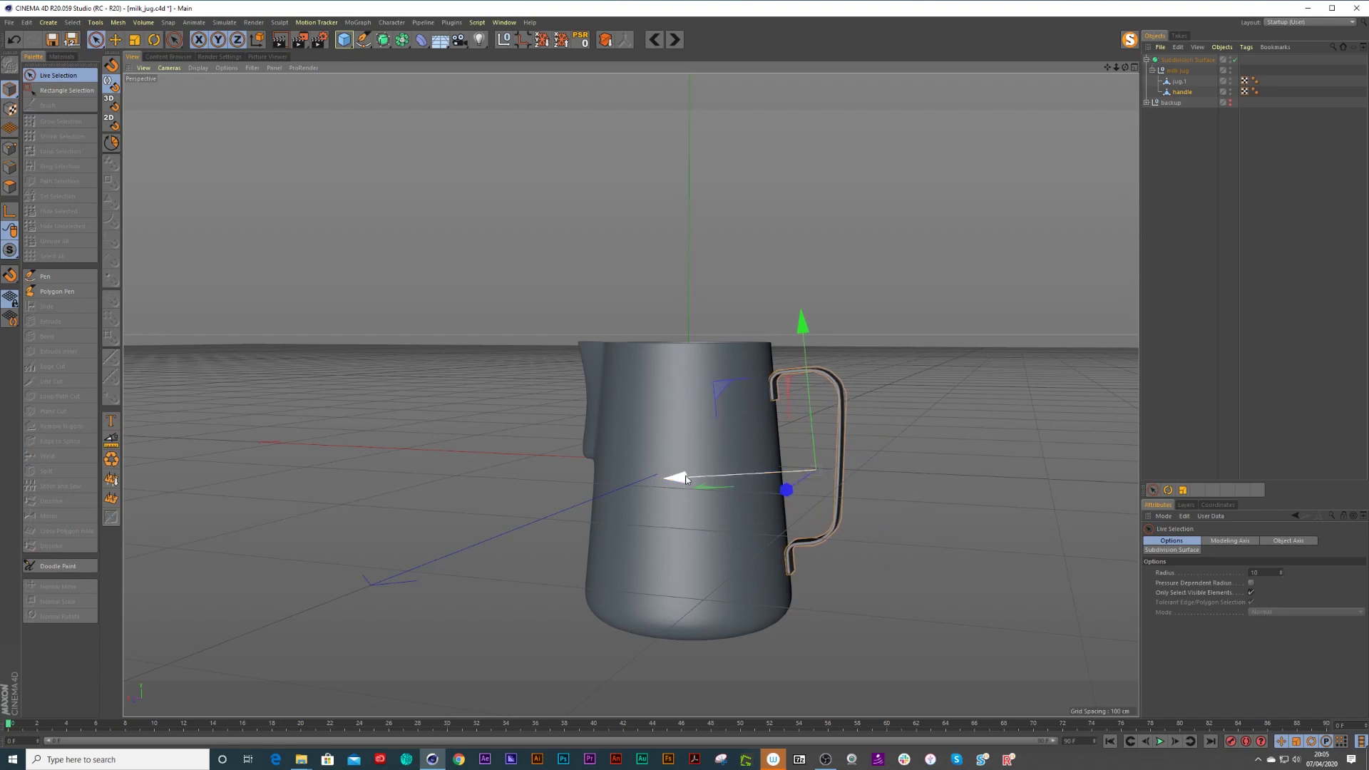
pyautogui.keyDown('alt'); pyautogui.moveTo(742, 459); pyautogui.dragTo(768, 453, button='right'); pyautogui.keyUp('alt')
pyautogui.moveTo(766, 430)
pyautogui.keyDown('alt'); pyautogui.mouseDown()
pyautogui.moveTo(776, 422)
pyautogui.moveTo(769, 433)
pyautogui.mouseUp(); pyautogui.keyUp('alt')
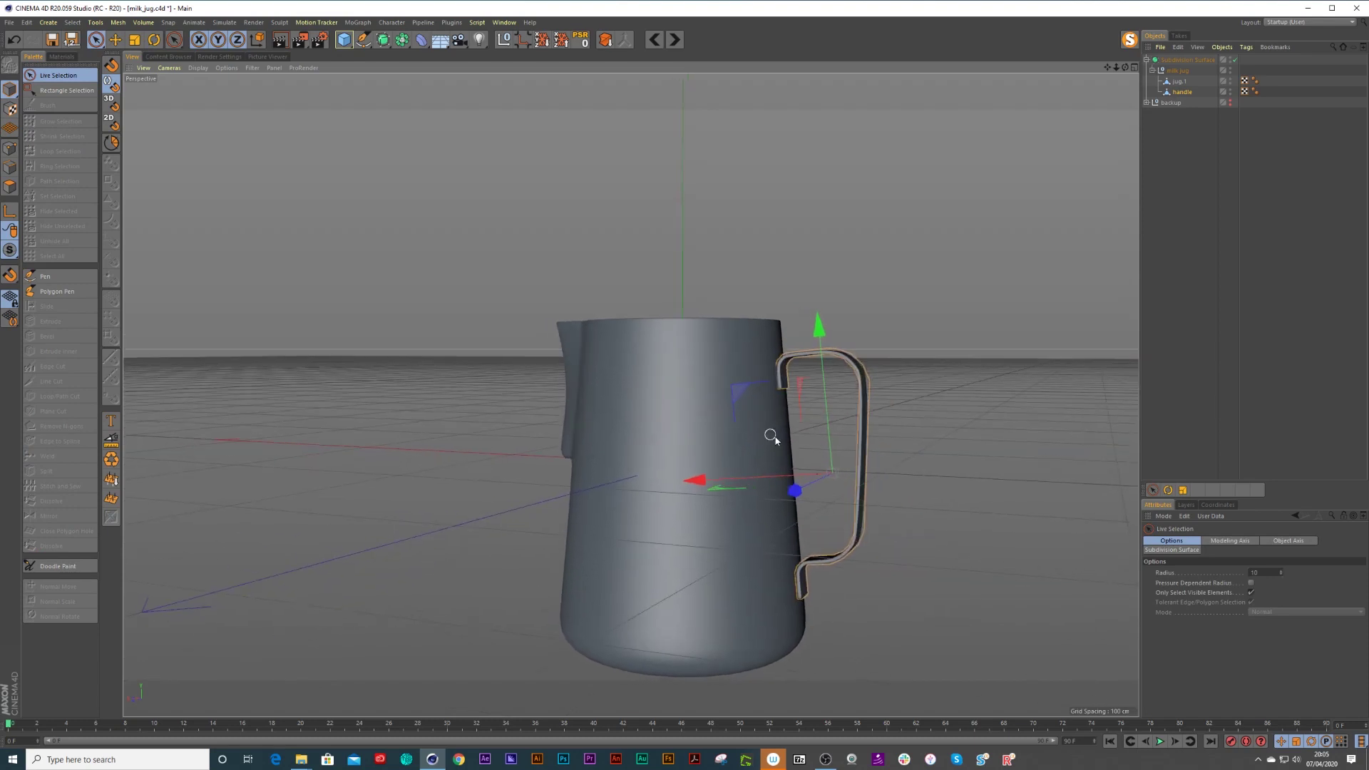
pyautogui.scroll(1, 766, 450)
pyautogui.moveTo(702, 486); pyautogui.dragTo(713, 492)
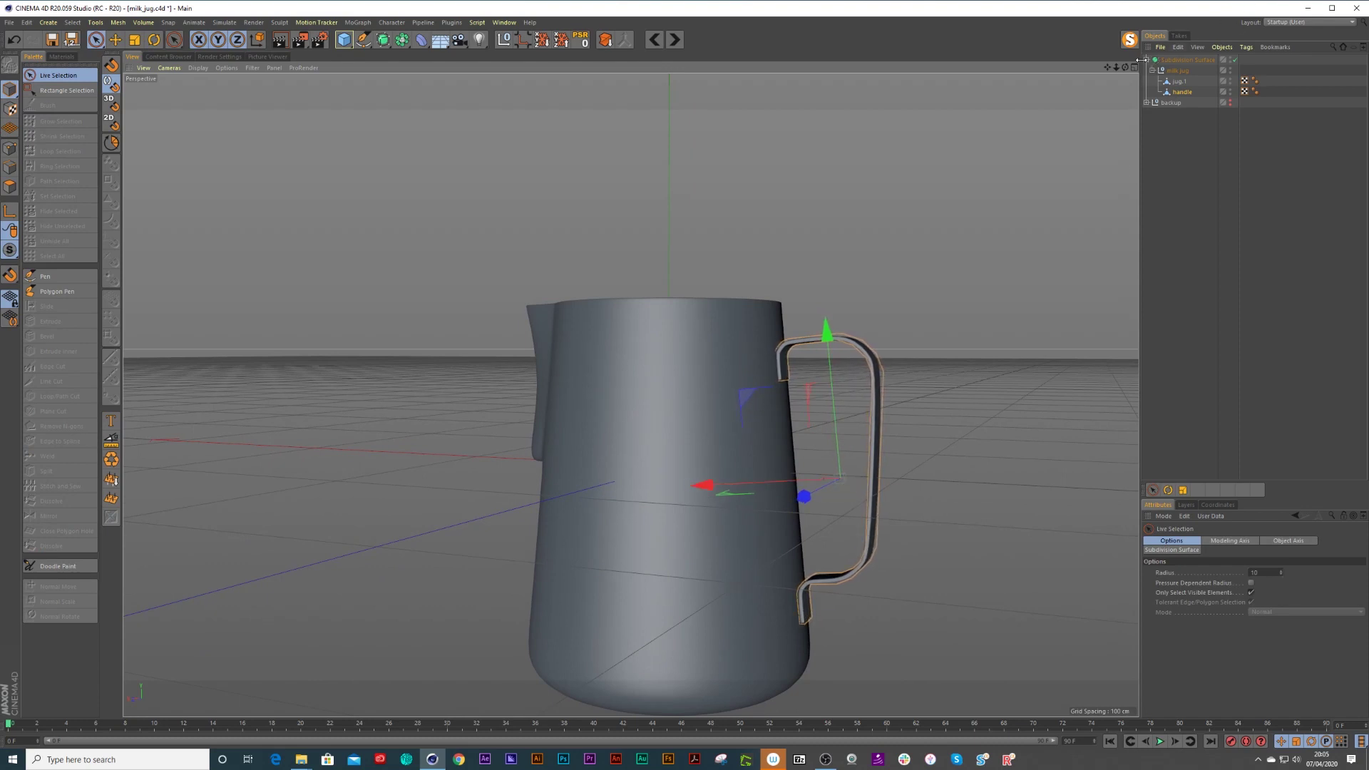
# Fine-tune the handle's tilt against the jug's side in the Front view and check it in perspective.
pyautogui.click(1134, 67)
pyautogui.scroll(2, 876, 503)
pyautogui.press('r')
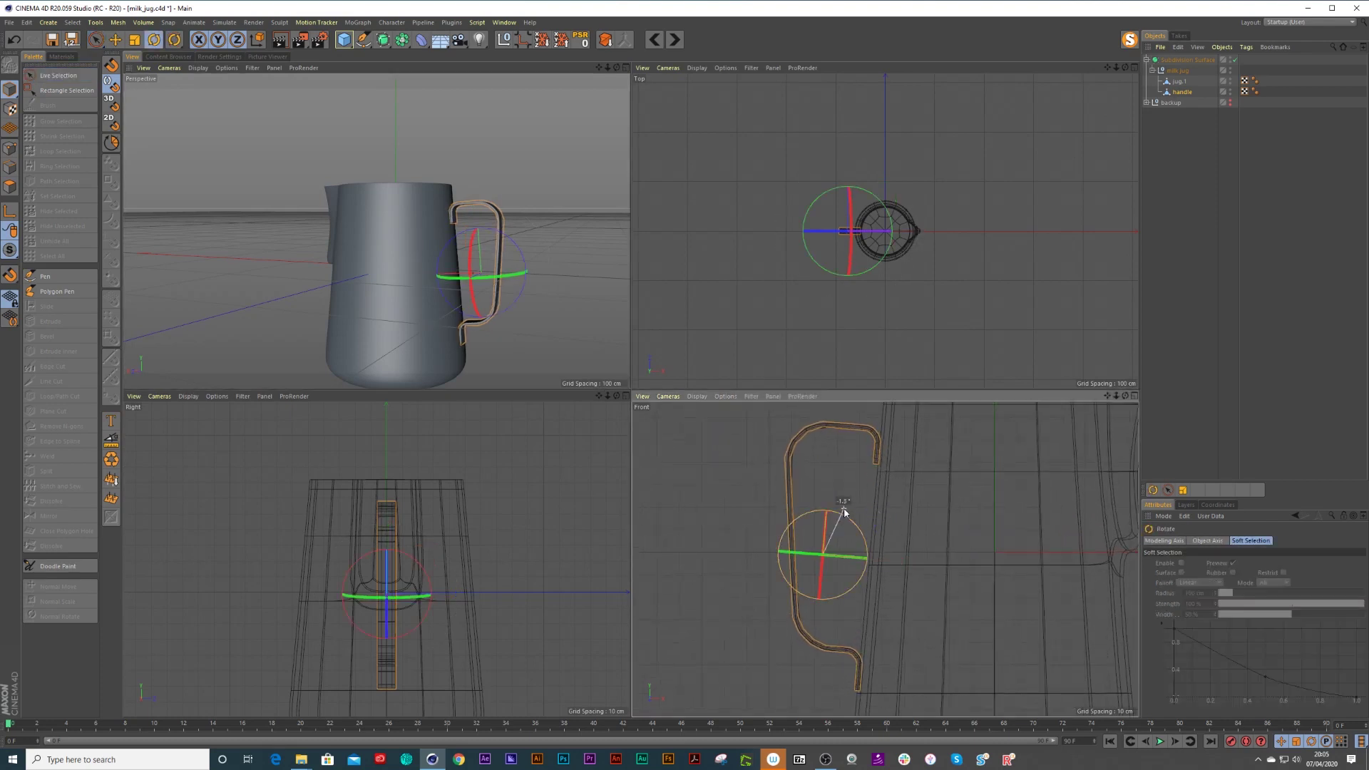
pyautogui.moveTo(844, 513); pyautogui.dragTo(848, 509)
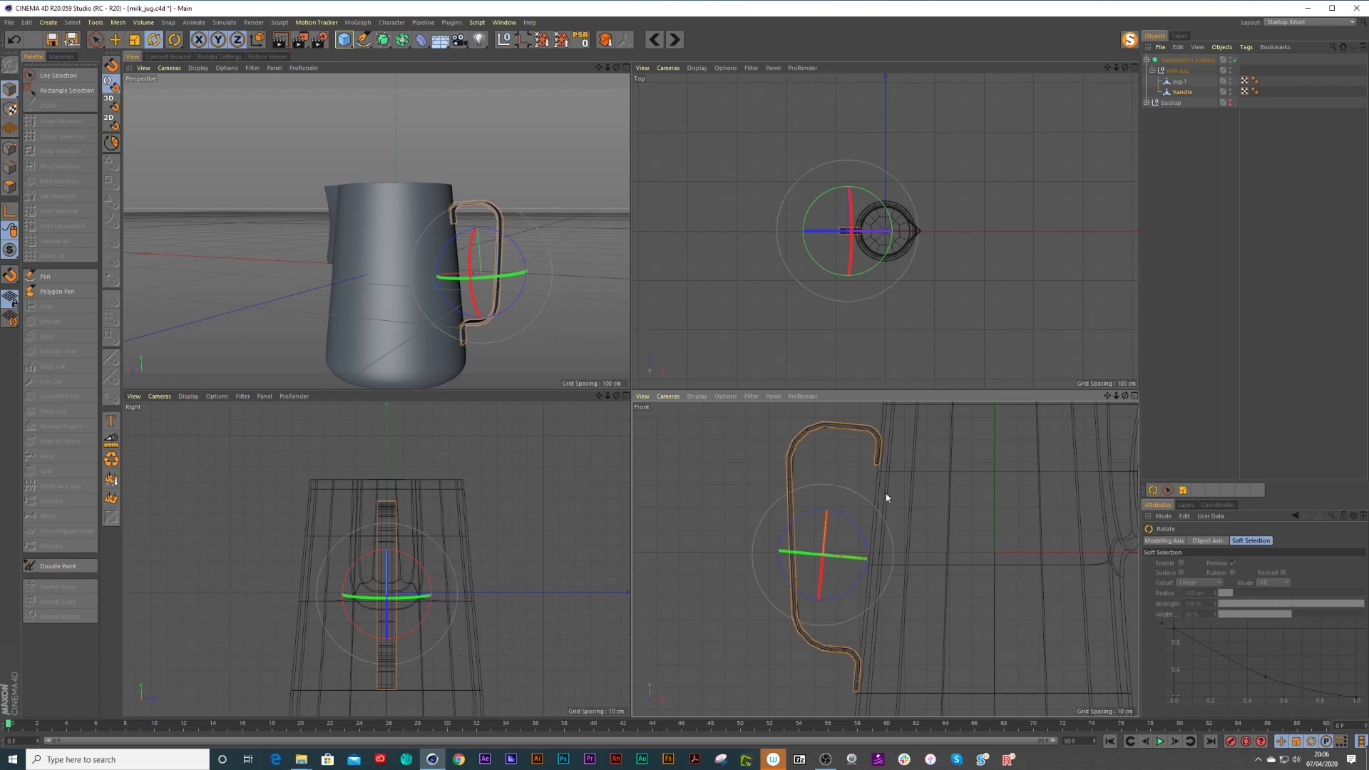
pyautogui.press('space')
pyautogui.click(626, 67)
pyautogui.keyDown('alt'); pyautogui.moveTo(741, 409); pyautogui.dragTo(728, 434); pyautogui.keyUp('alt')
pyautogui.click(1180, 366)
pyautogui.scroll(-4, 712, 430)
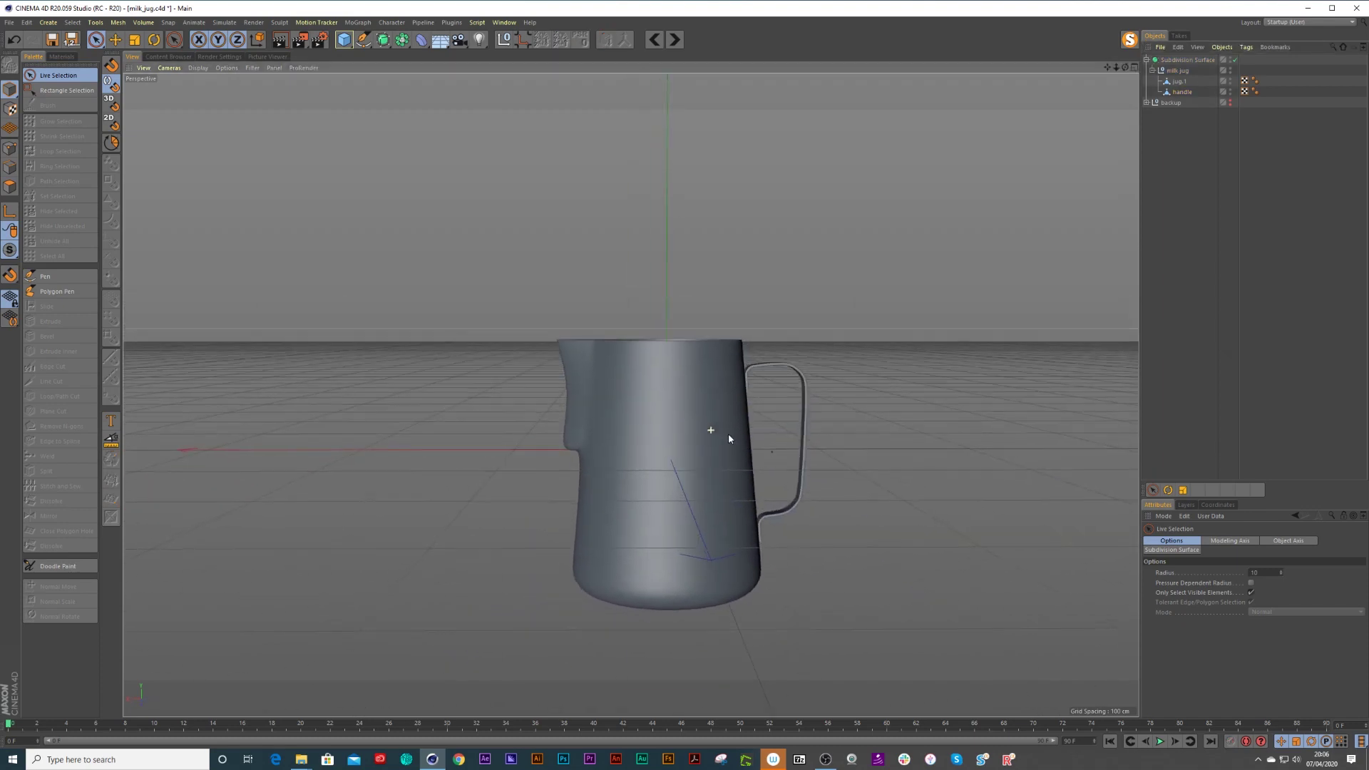
pyautogui.scroll(-2, 667, 446)
pyautogui.moveTo(666, 445)
pyautogui.keyDown('alt'); pyautogui.mouseDown()
pyautogui.moveTo(767, 447)
pyautogui.moveTo(761, 435)
pyautogui.moveTo(659, 445)
pyautogui.mouseUp(); pyautogui.keyUp('alt')
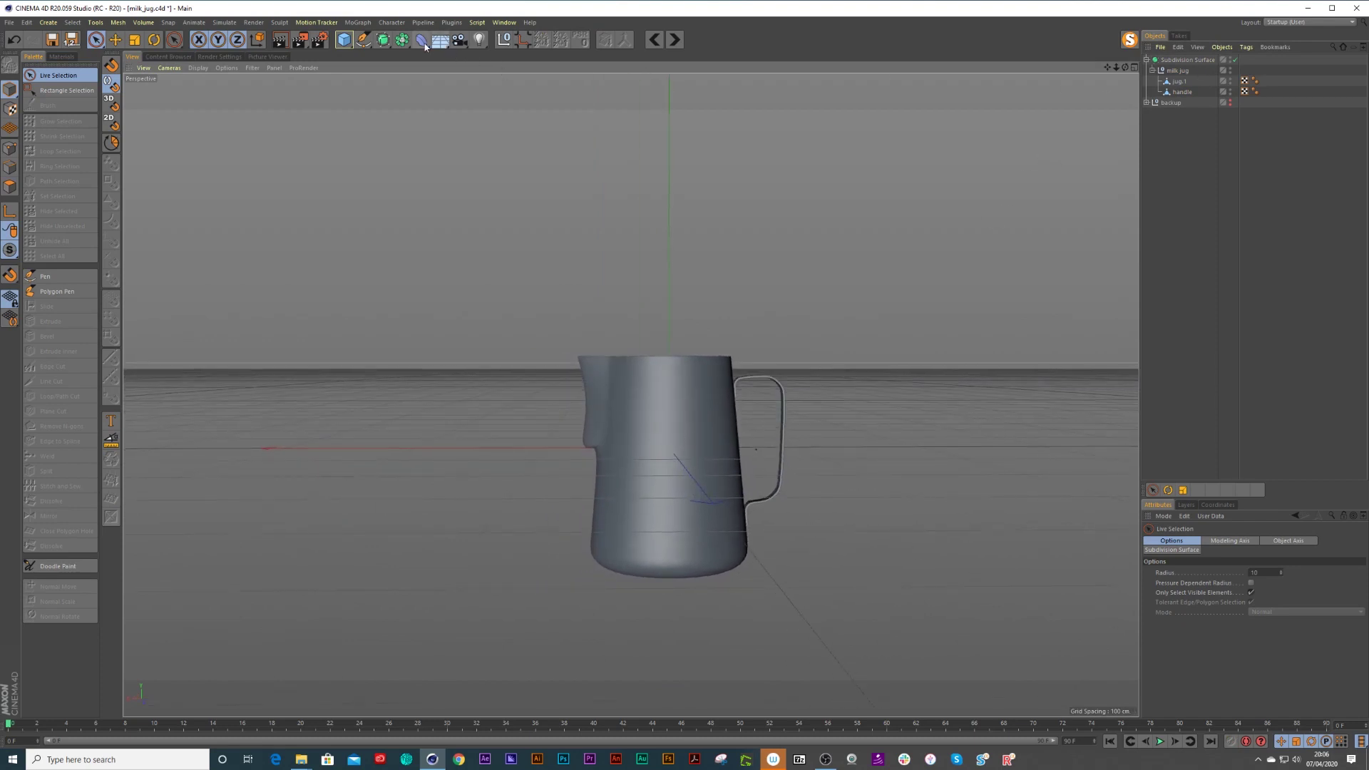
pyautogui.click(421, 40)
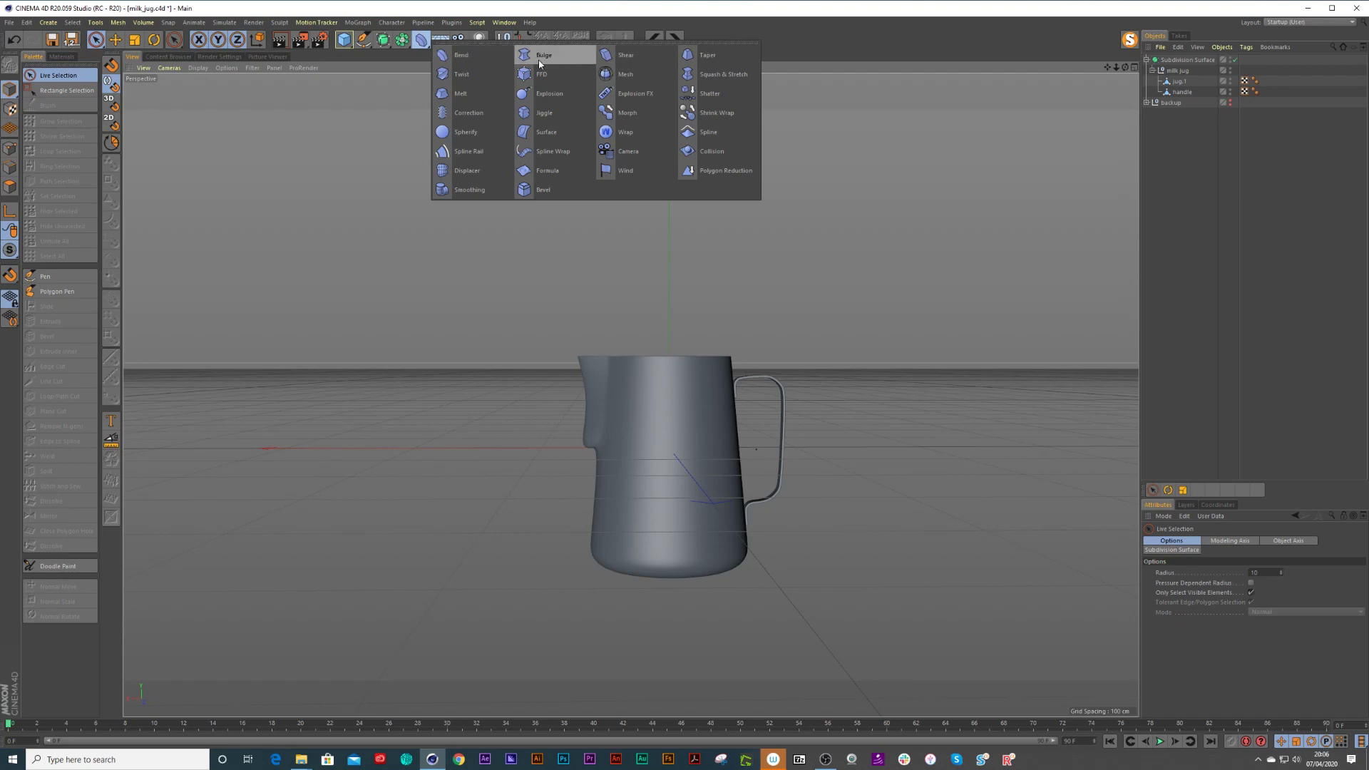
pyautogui.click(939, 171)
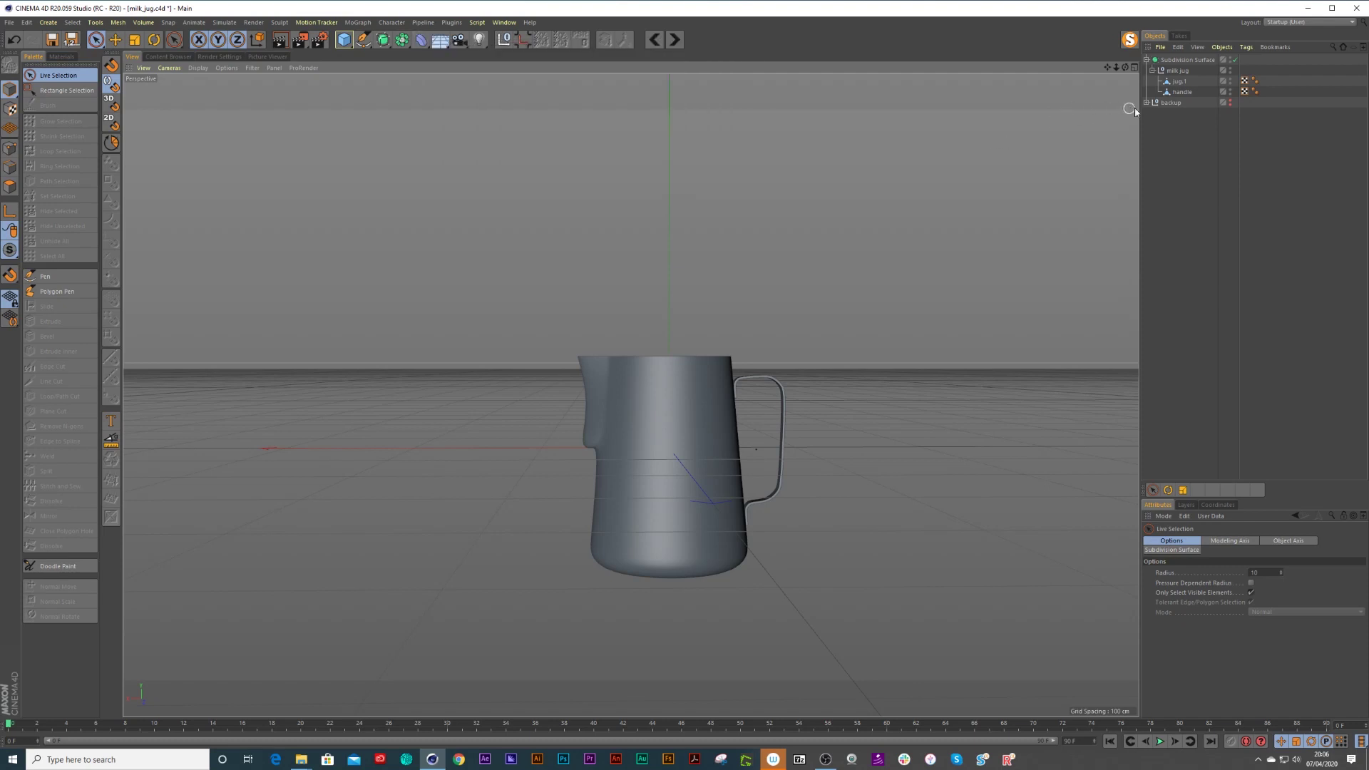
# Select the jug mesh and set the perspective display to Gouraud Shading with lines.
pyautogui.click(1178, 92)
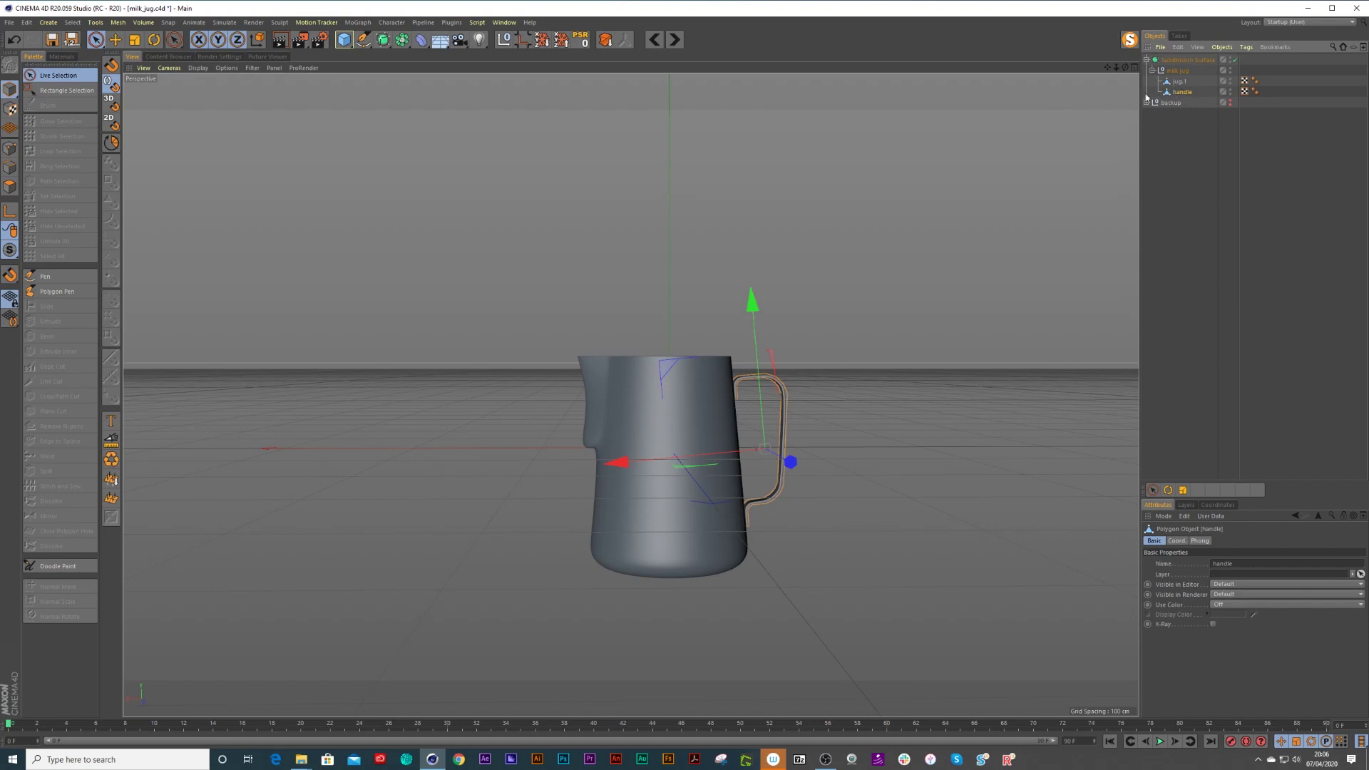
pyautogui.click(1176, 81)
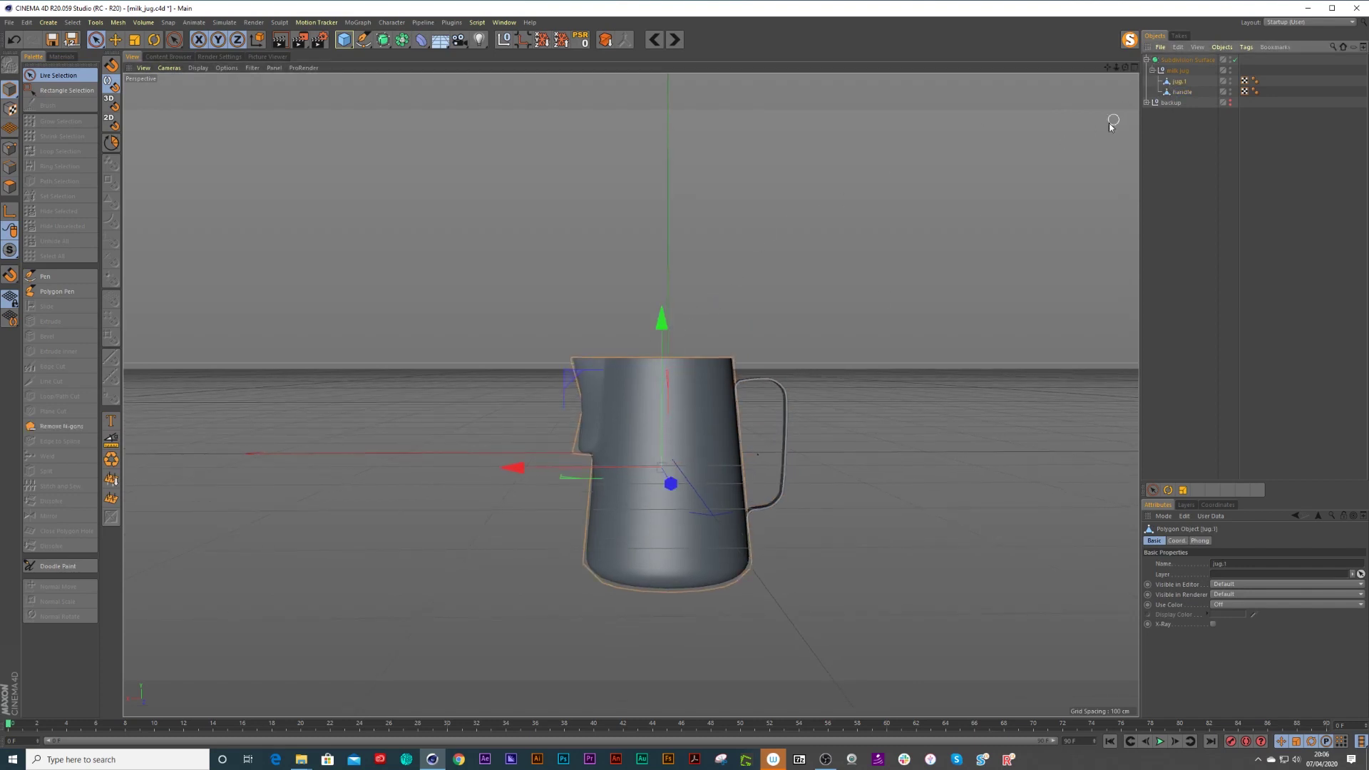
pyautogui.press('n')
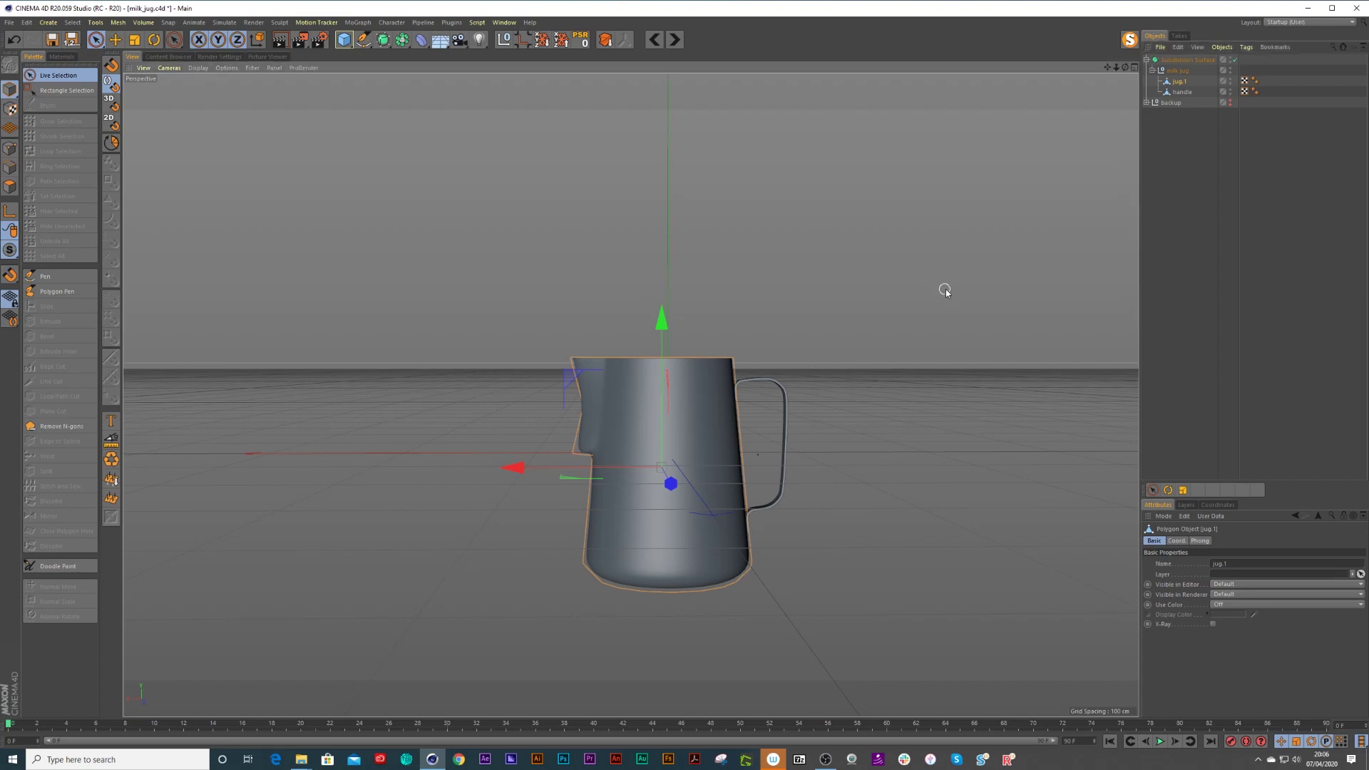
pyautogui.press('n')
pyautogui.press('b')
pyautogui.scroll(1, 727, 474)
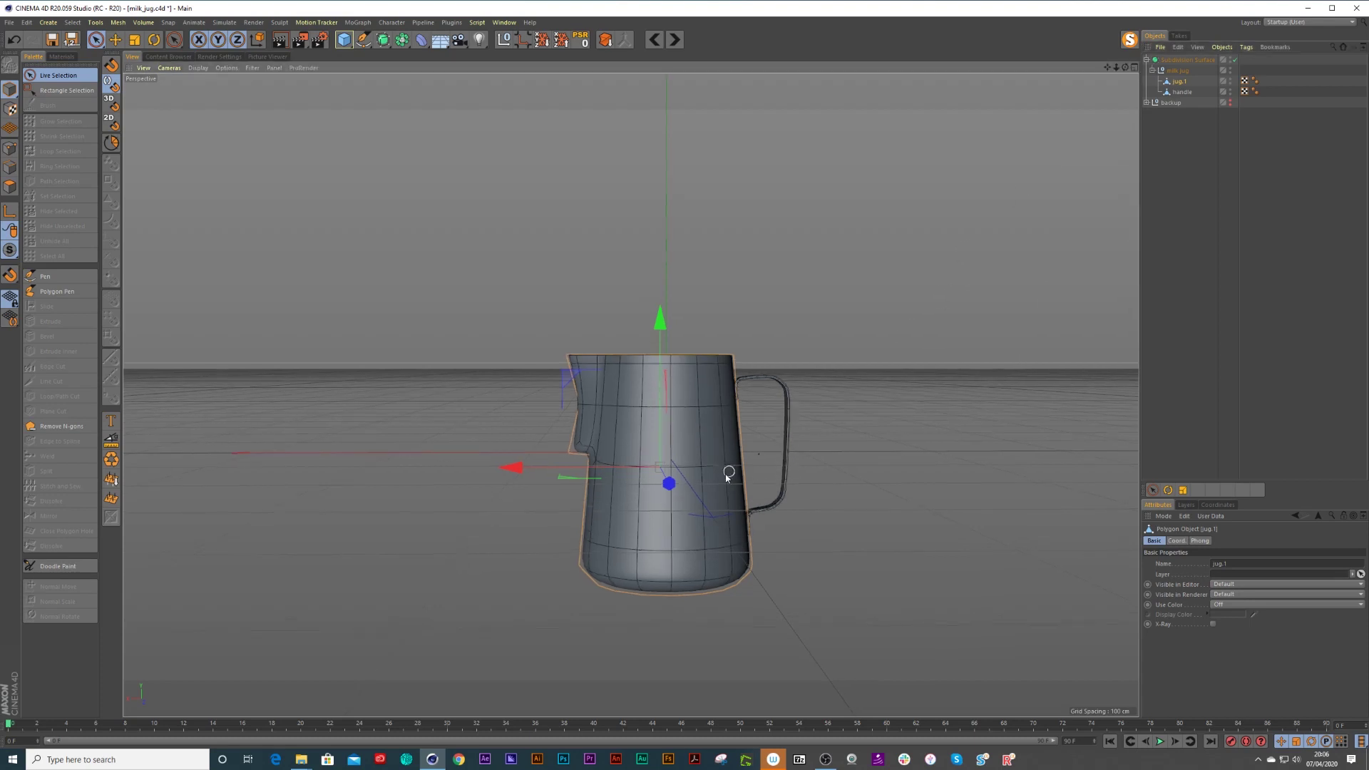
# Select the edges around the jug's base in the Front view, excluding the handle, and raise them about 26 cm to shorten the body.
pyautogui.click(1134, 67)
pyautogui.scroll(-4, 930, 584)
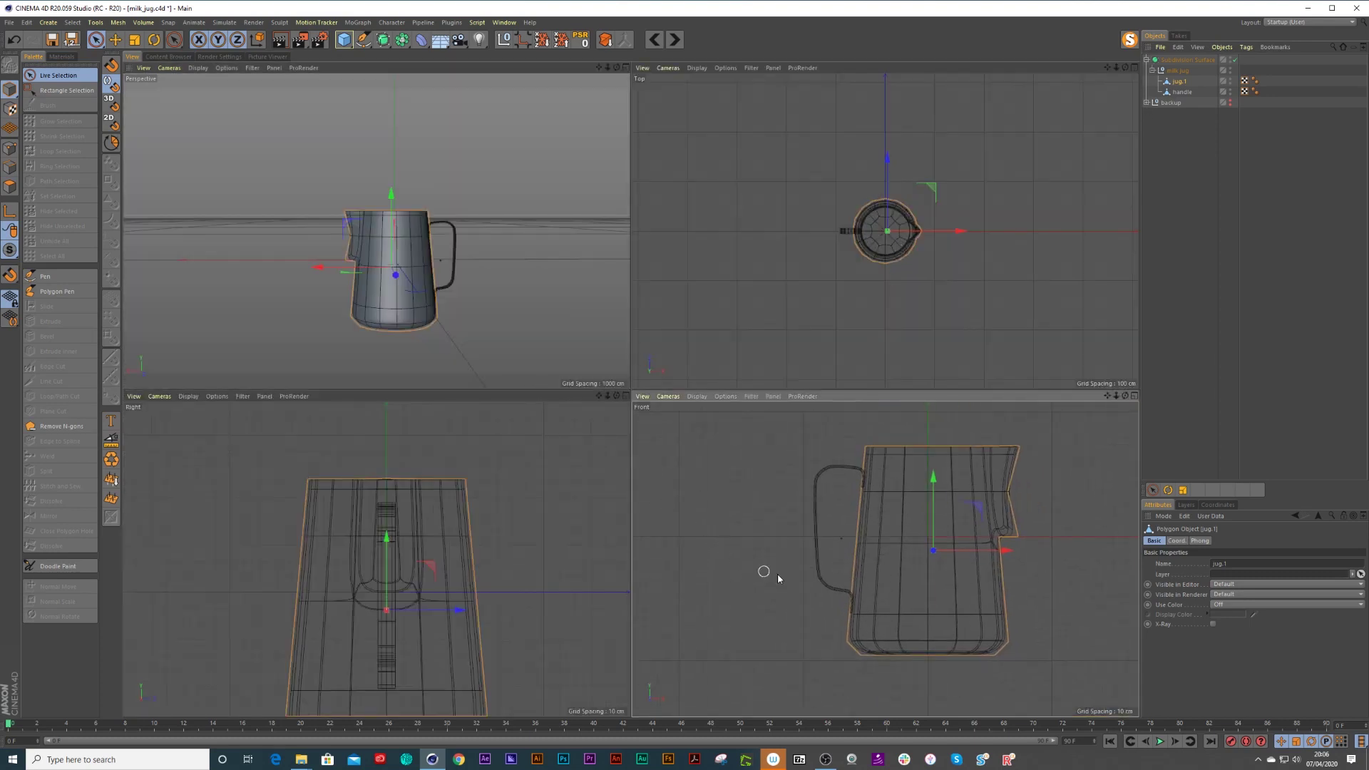
pyautogui.press('0')
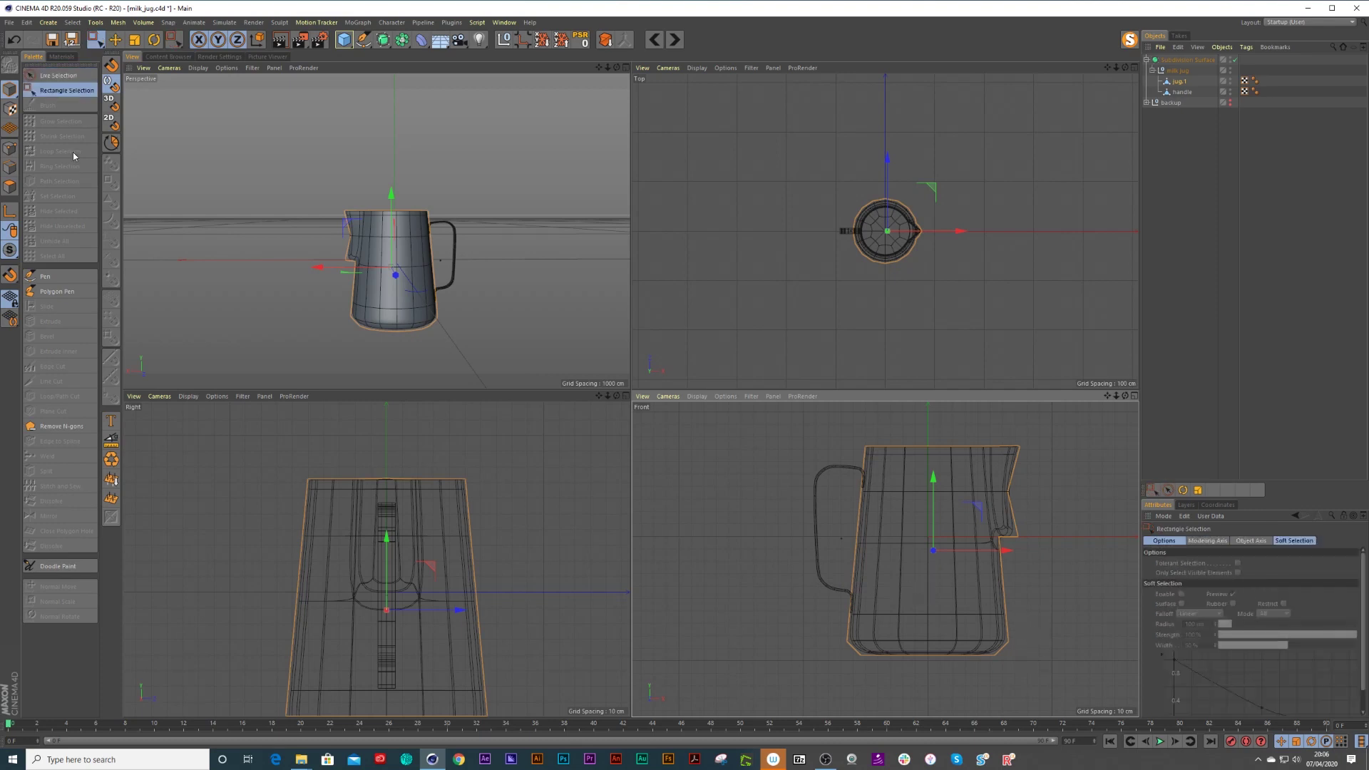
pyautogui.moveTo(1066, 683); pyautogui.dragTo(793, 571)
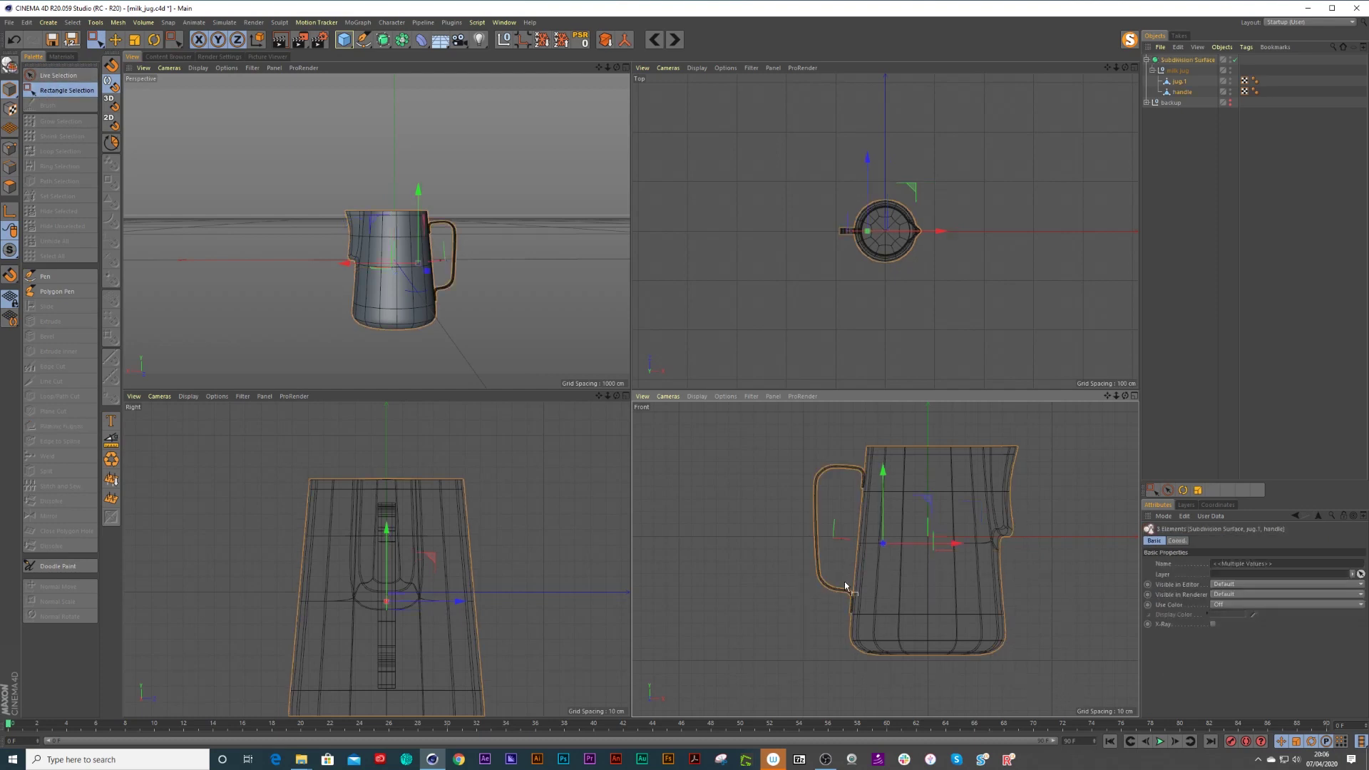
pyautogui.click(10, 167)
pyautogui.moveTo(1065, 669); pyautogui.dragTo(767, 595)
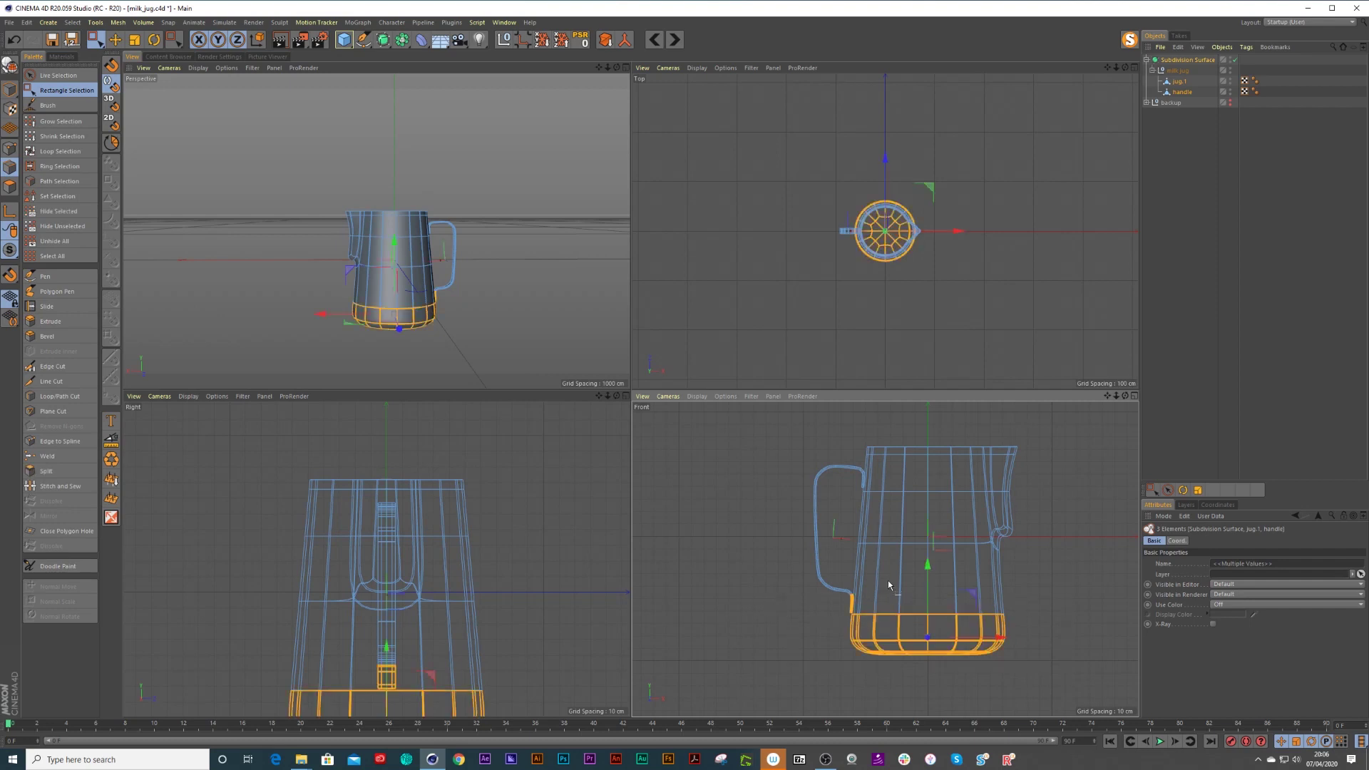
pyautogui.click(1186, 92)
pyautogui.click(1182, 82)
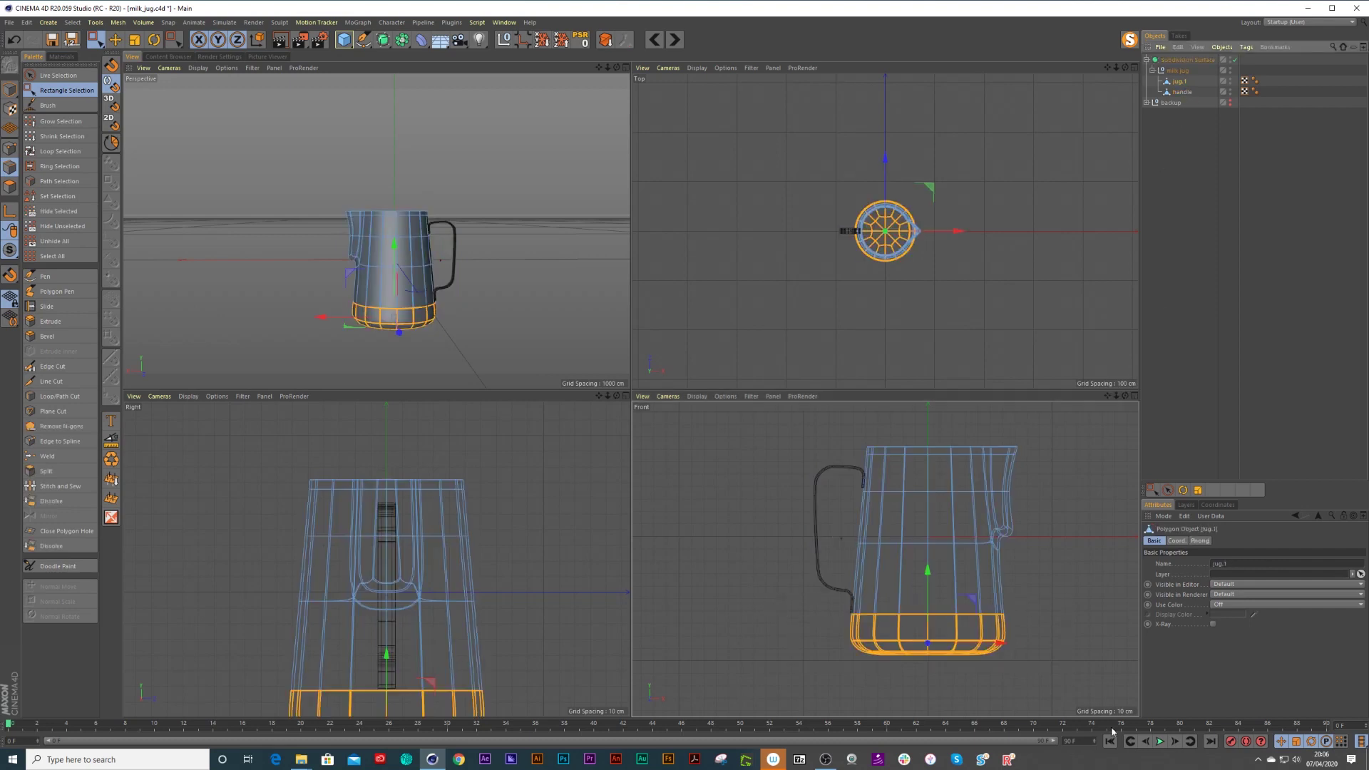
pyautogui.moveTo(926, 570); pyautogui.dragTo(933, 540)
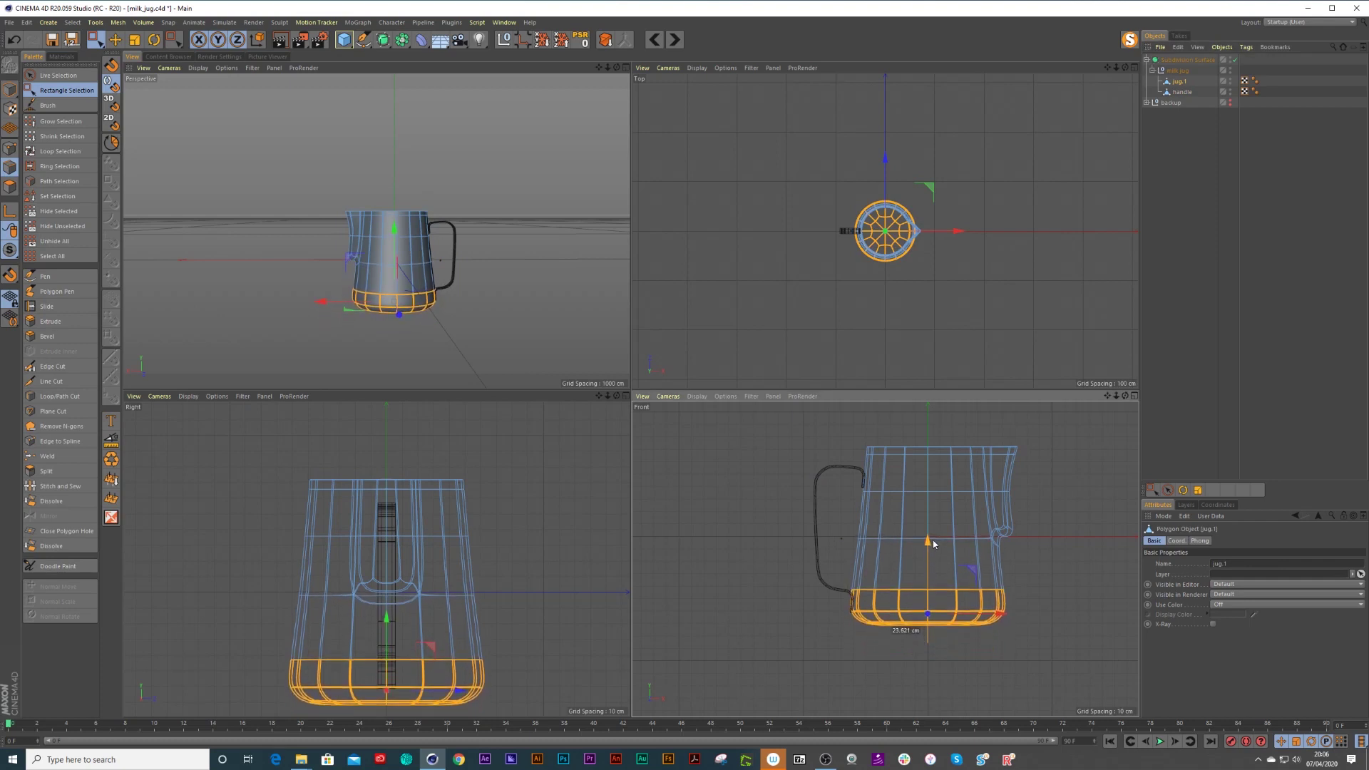
pyautogui.scroll(3, 415, 276)
pyautogui.keyDown('alt'); pyautogui.moveTo(415, 276); pyautogui.dragTo(535, 272); pyautogui.keyUp('alt')
pyautogui.scroll(-3, 535, 271)
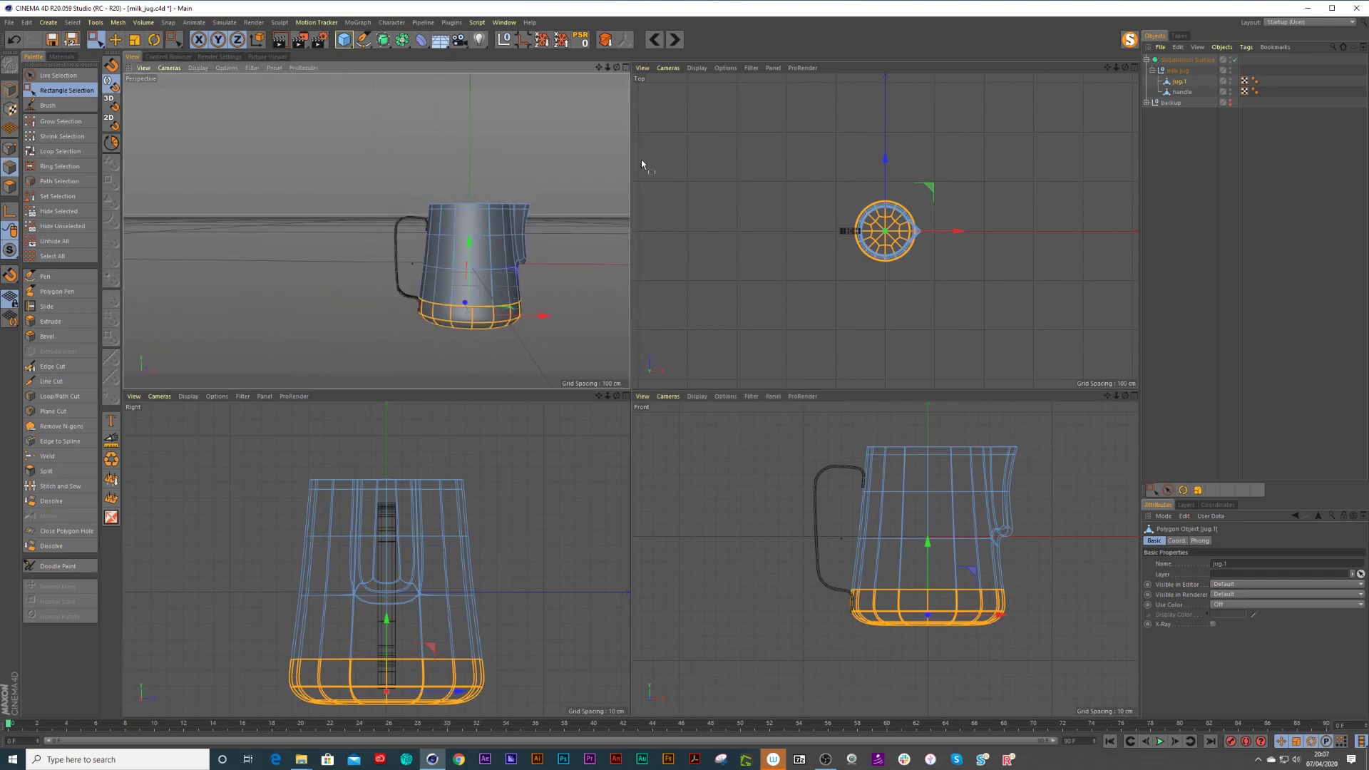
# Move all the handle's edges slightly up and outward from the jug's side, and return to Model mode.
pyautogui.click(1181, 93)
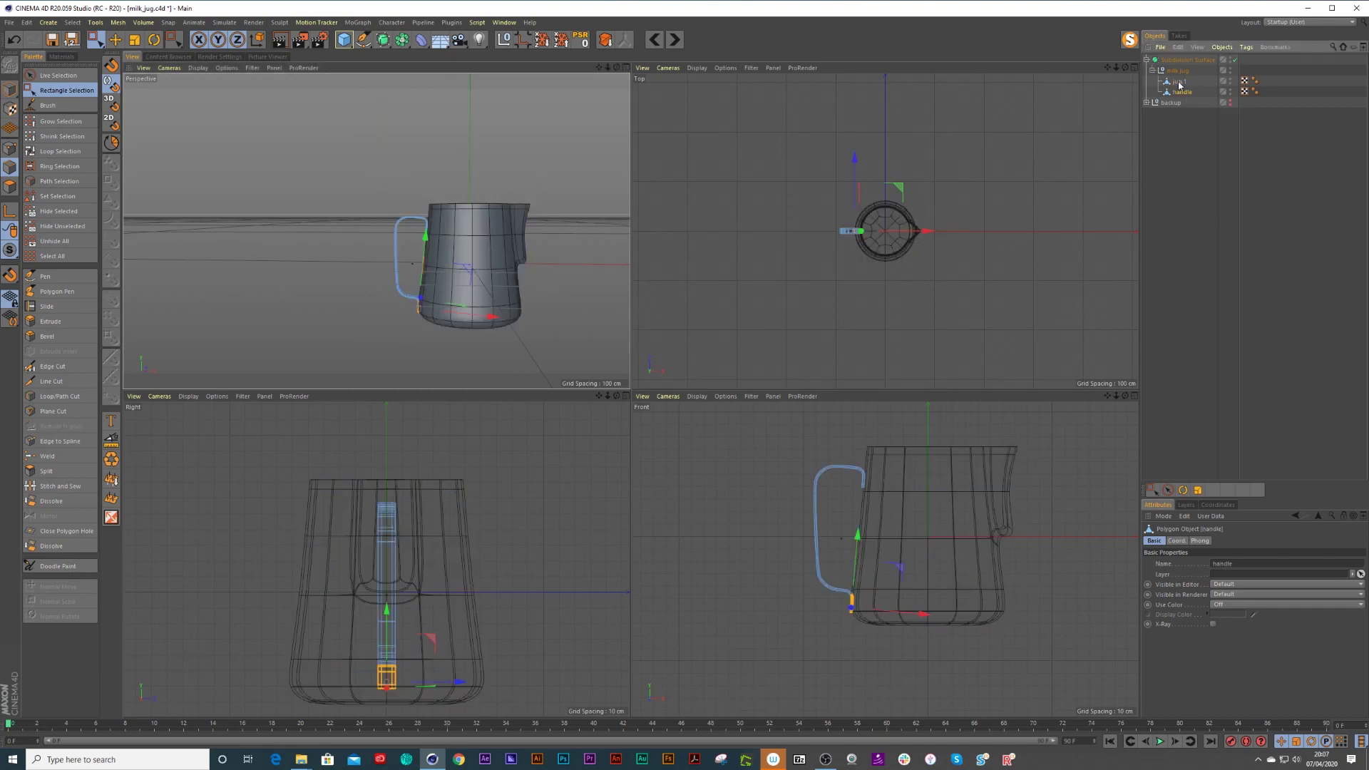
pyautogui.hotkey('ctrl', 'a')
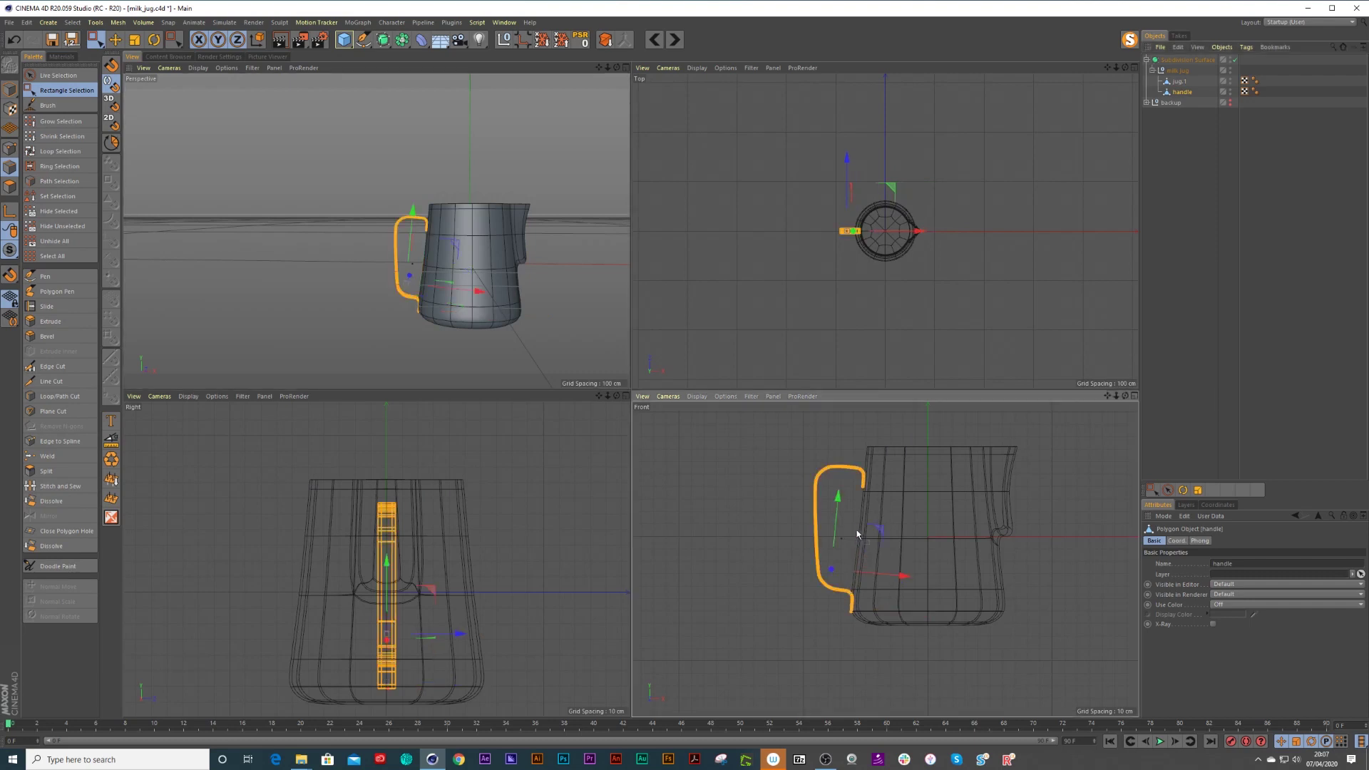
pyautogui.scroll(2, 839, 508)
pyautogui.moveTo(833, 523); pyautogui.dragTo(836, 506)
pyautogui.scroll(2, 848, 517)
pyautogui.moveTo(904, 589); pyautogui.dragTo(890, 594)
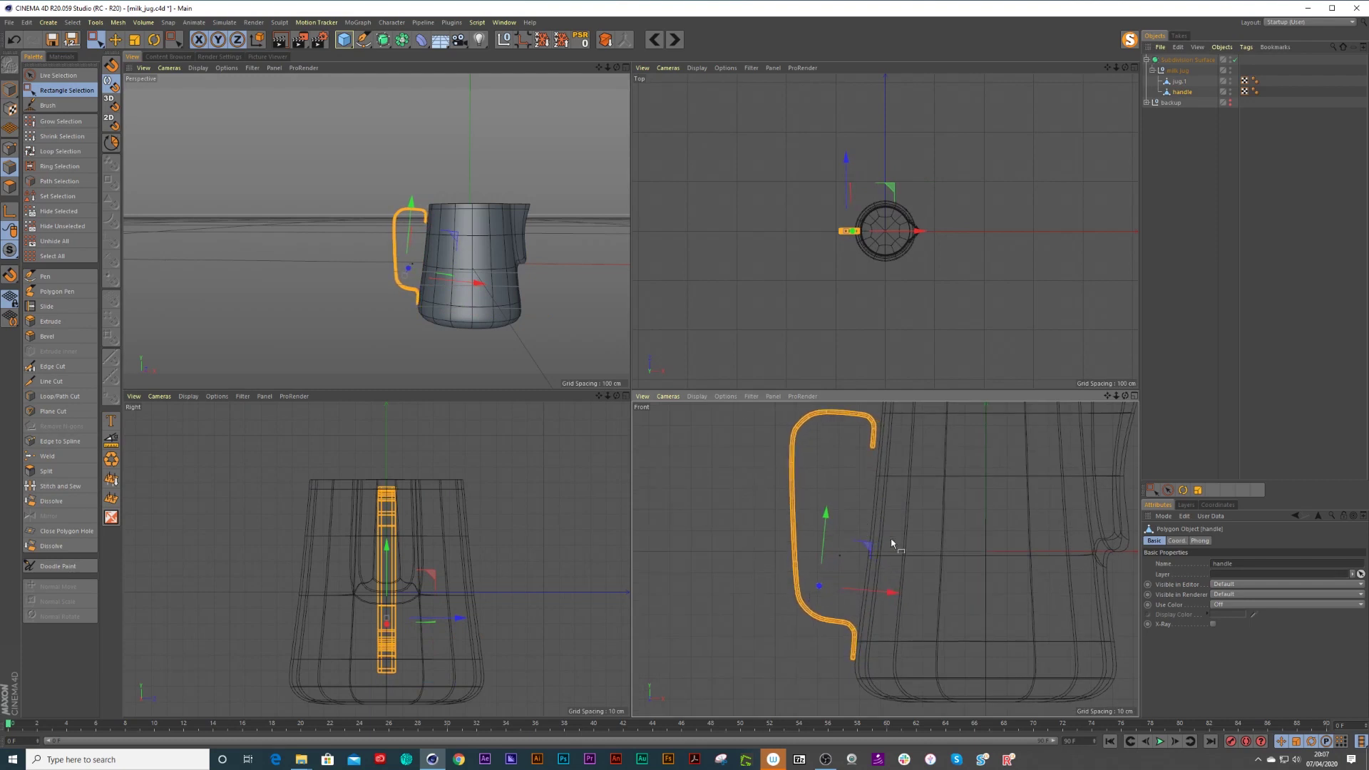
pyautogui.scroll(-1, 889, 530)
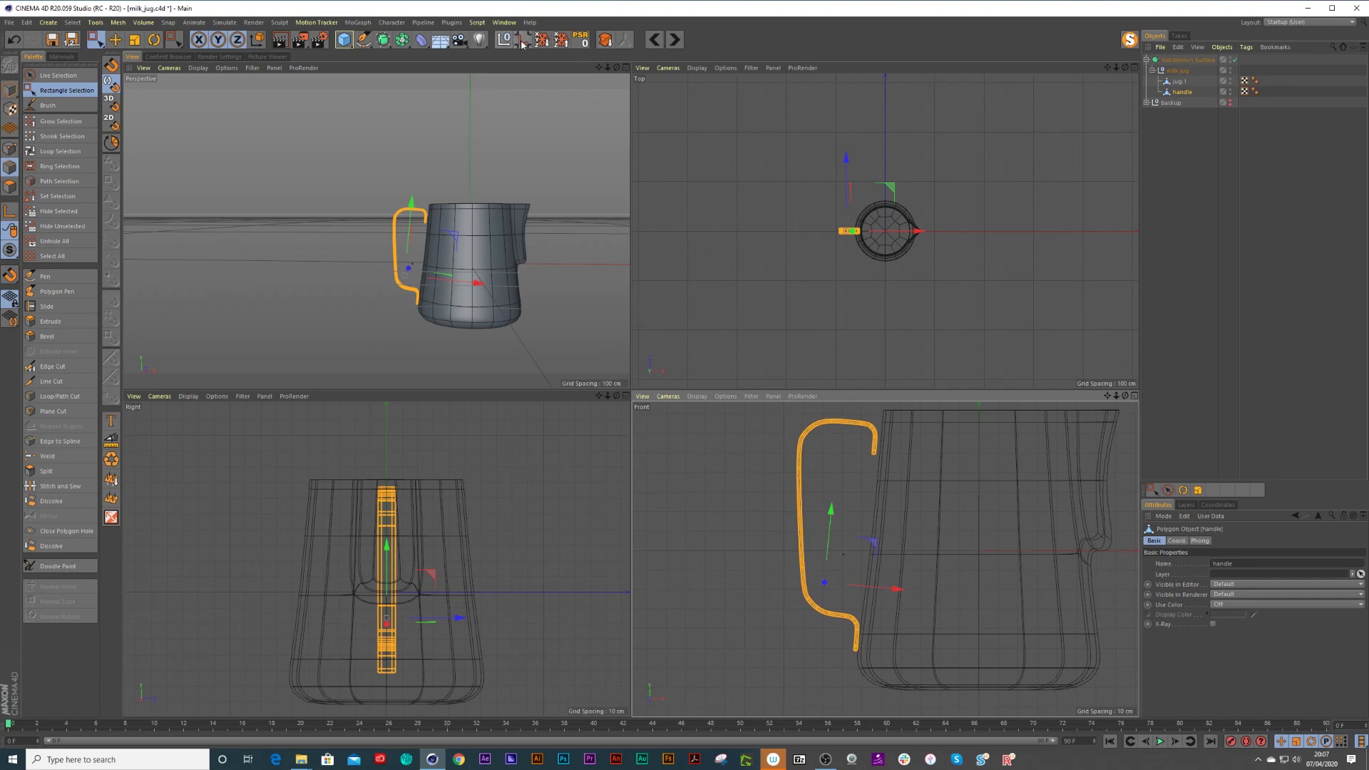
pyautogui.click(12, 90)
pyautogui.scroll(2, 767, 401)
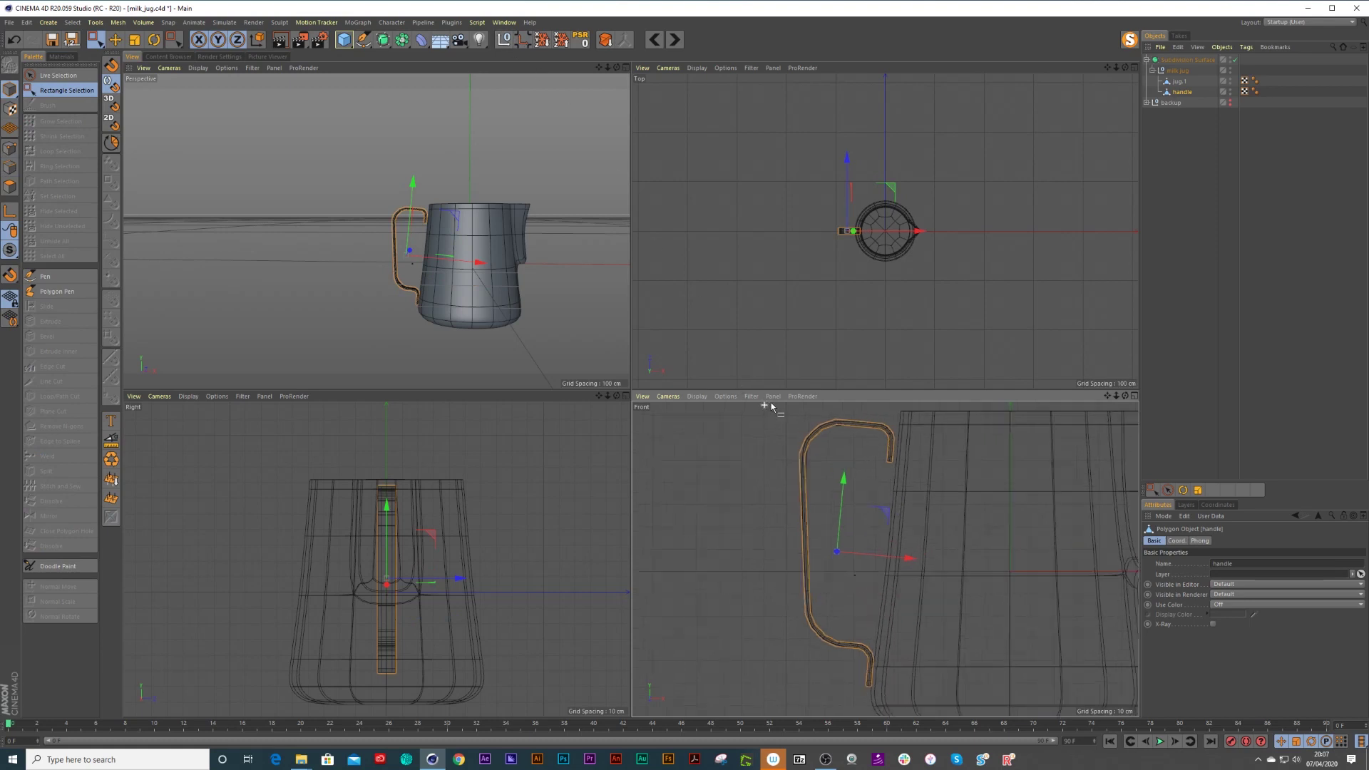
pyautogui.press('r')
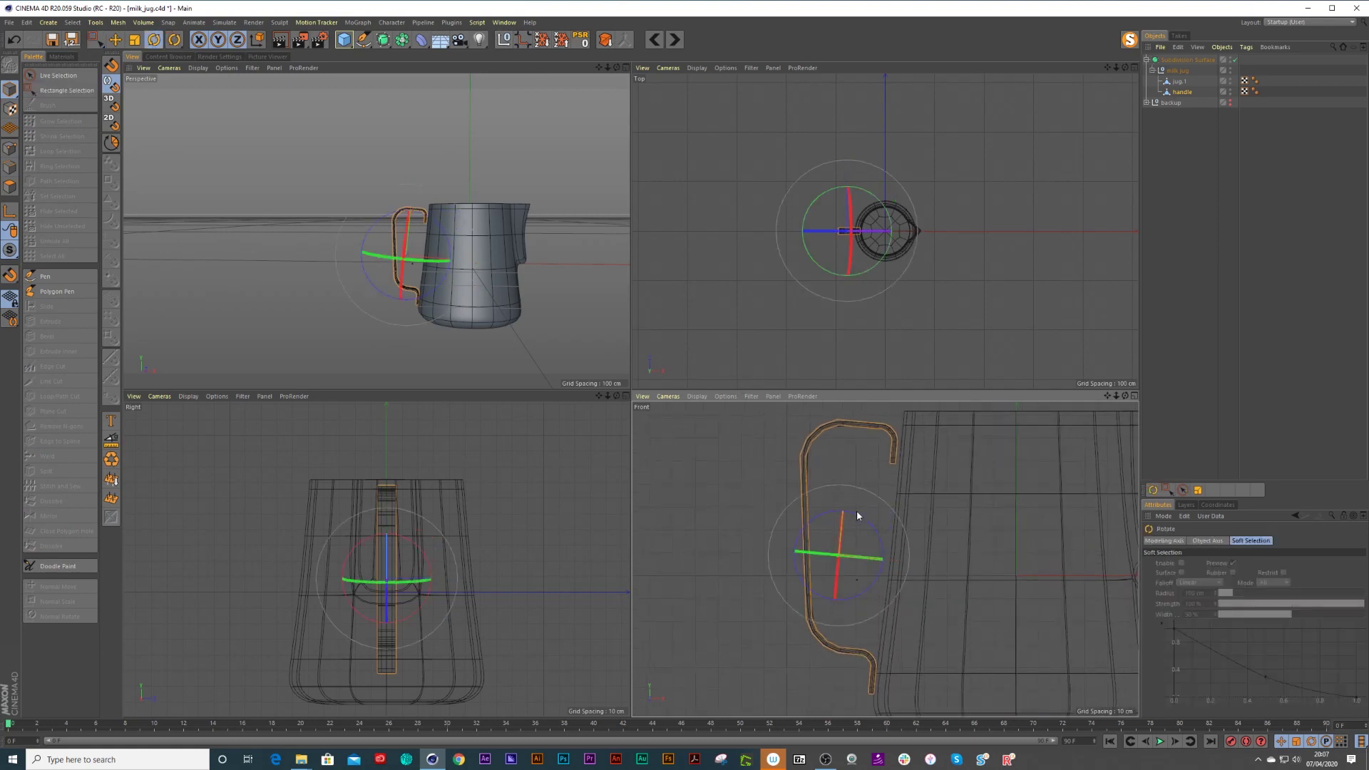
pyautogui.moveTo(859, 512); pyautogui.dragTo(861, 509)
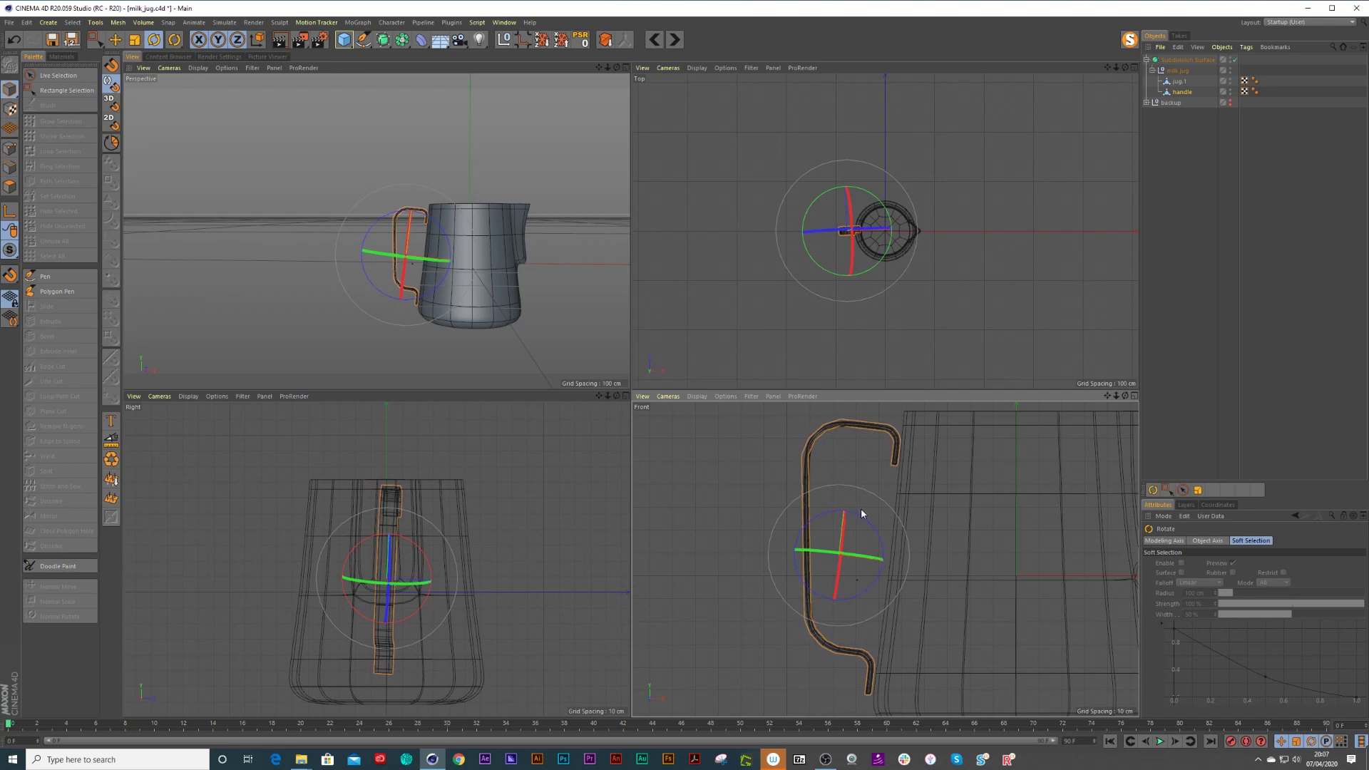
pyautogui.press('0')
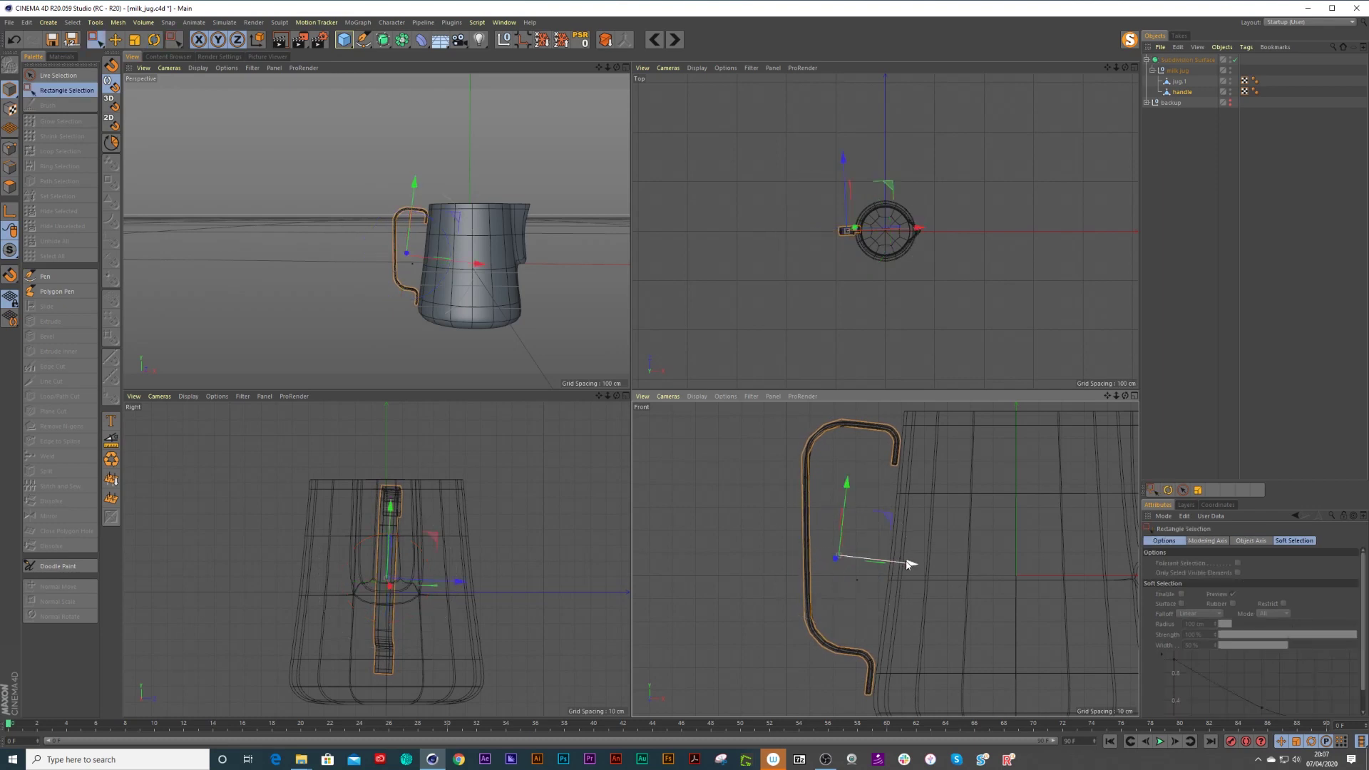
pyautogui.hotkey('ctrl', 'z')
# Tilt the handle slightly in the Front view to match the jug's slope, and shift it about 1.2 cm along its X axis toward the body.
pyautogui.press('r')
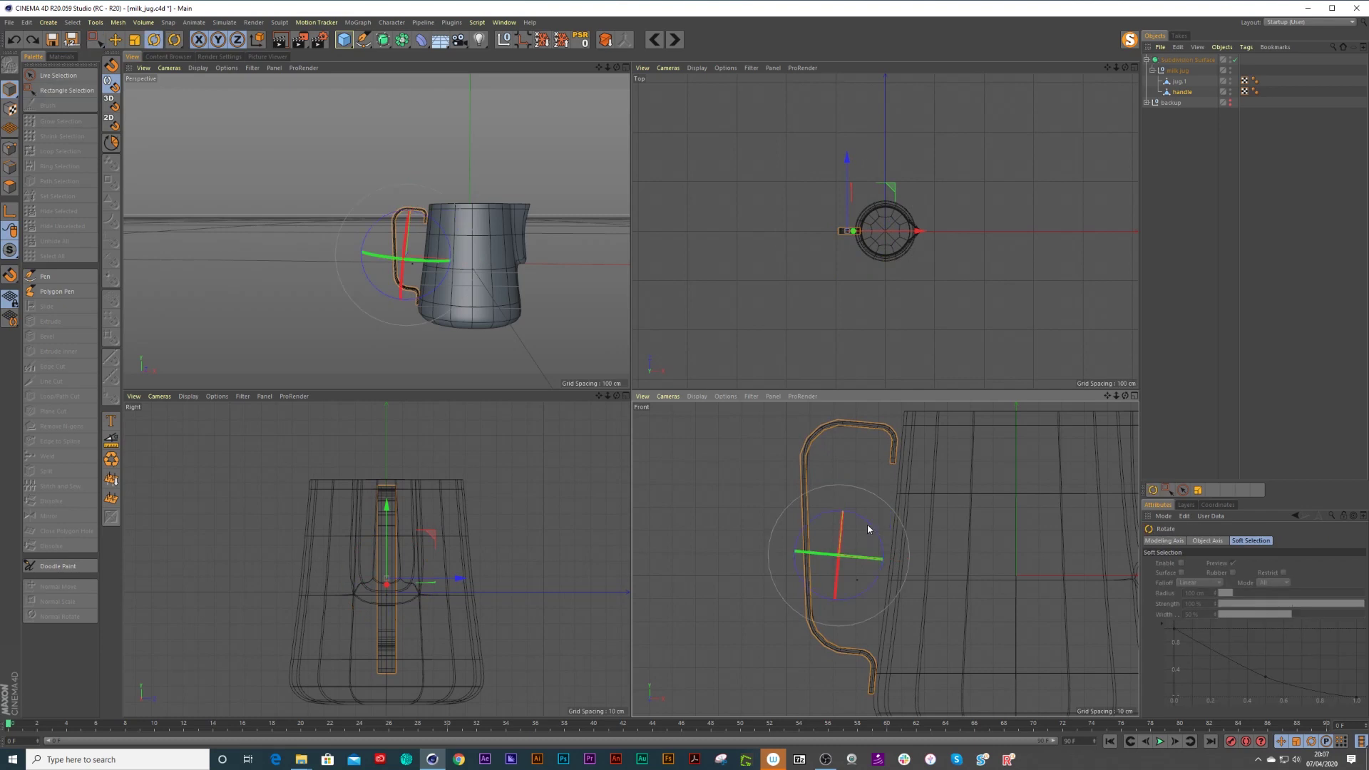
pyautogui.moveTo(867, 525); pyautogui.dragTo(869, 519)
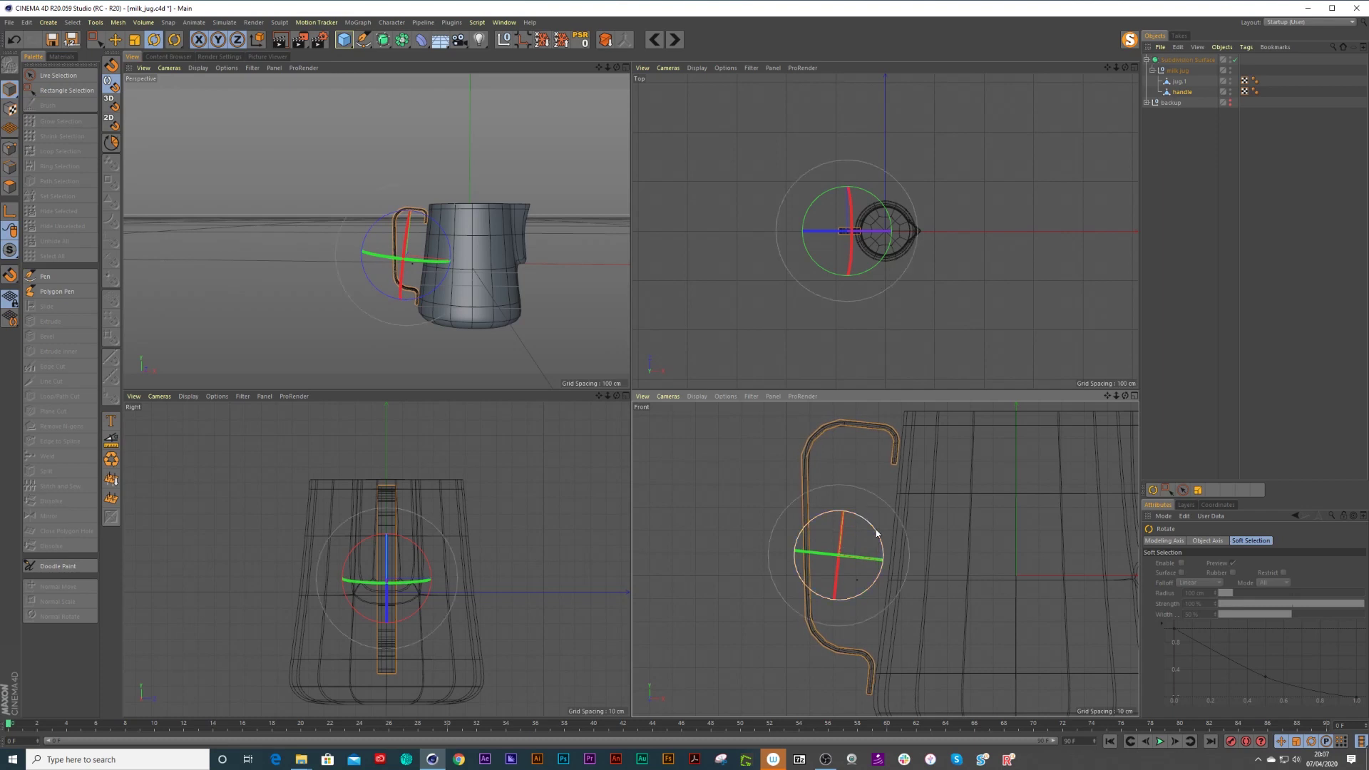
pyautogui.press('space')
pyautogui.moveTo(910, 564); pyautogui.dragTo(914, 565)
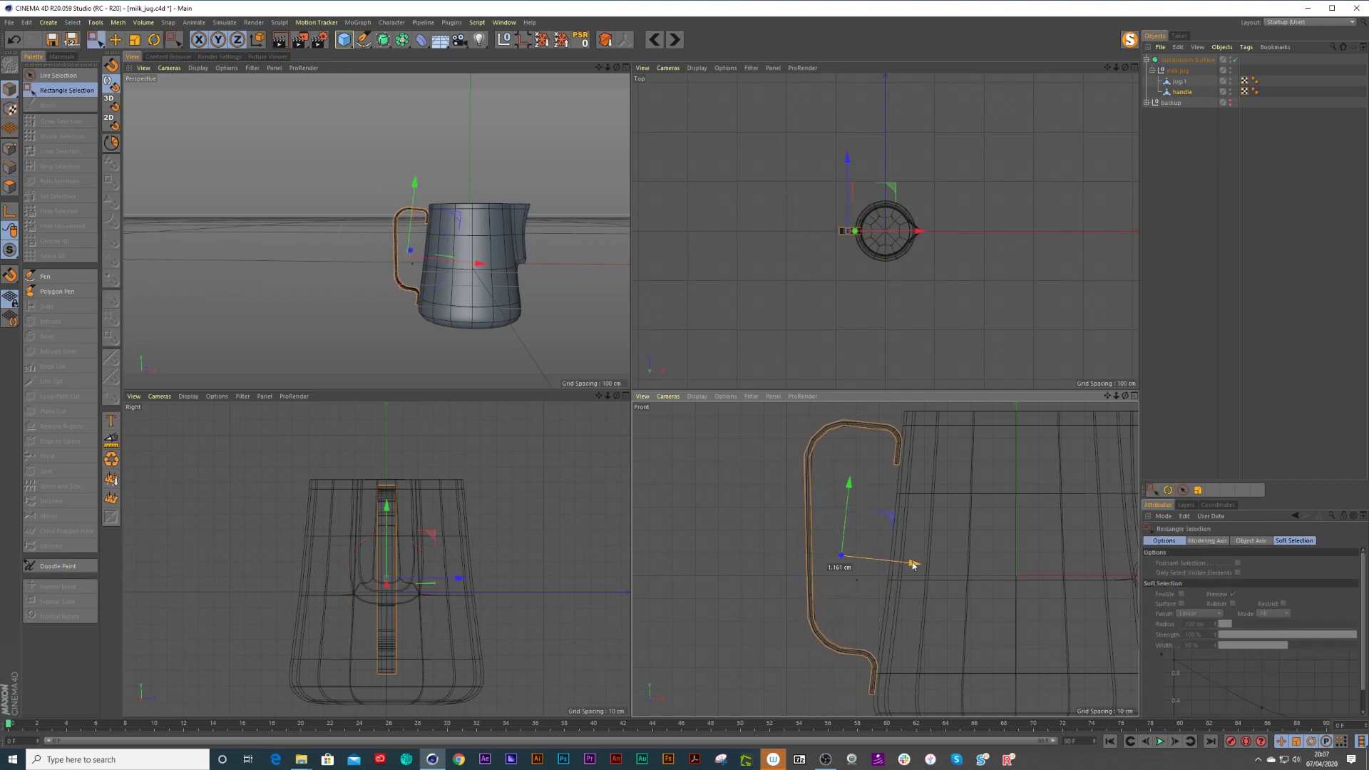
pyautogui.click(685, 97)
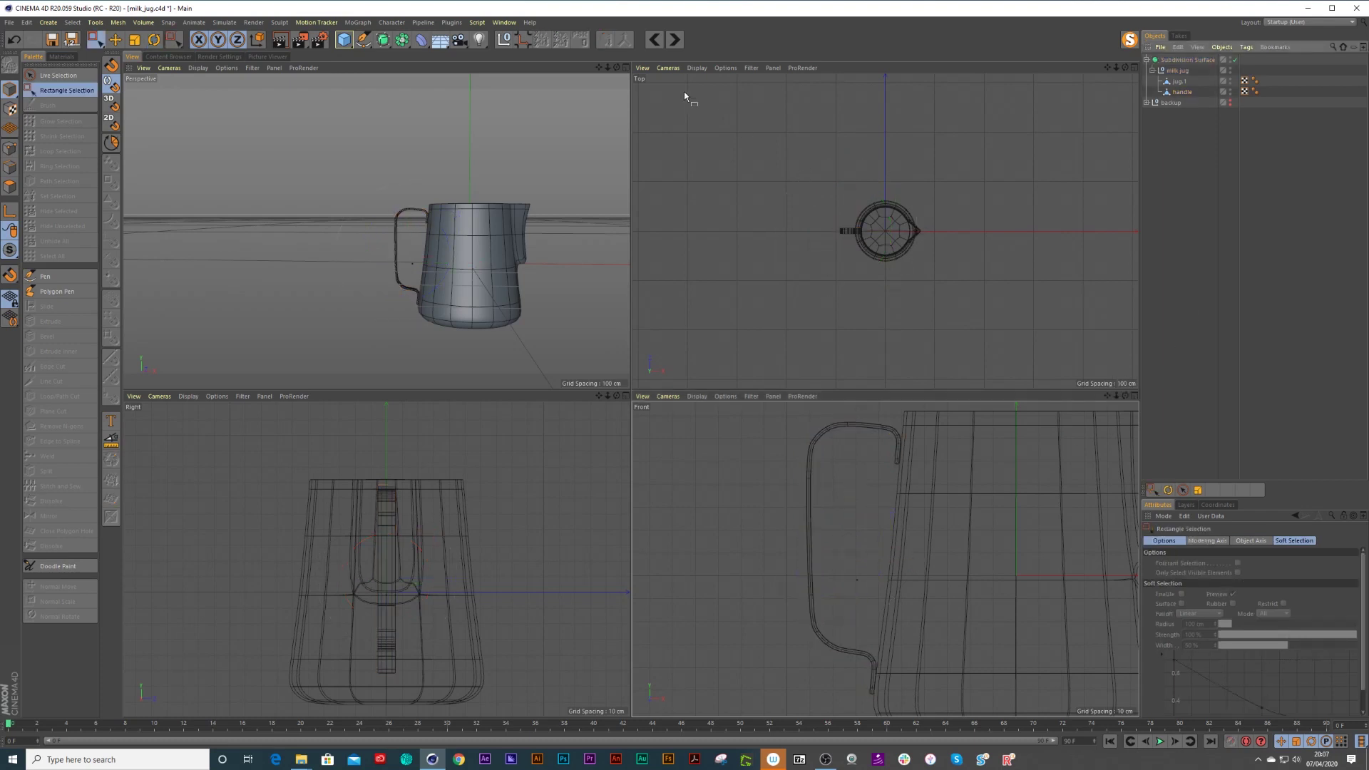
pyautogui.click(626, 68)
pyautogui.scroll(-2, 639, 307)
pyautogui.keyDown('alt'); pyautogui.moveTo(643, 325); pyautogui.dragTo(455, 369); pyautogui.keyUp('alt')
pyautogui.keyDown('alt'); pyautogui.moveTo(755, 340); pyautogui.dragTo(553, 322); pyautogui.keyUp('alt')
pyautogui.keyDown('alt'); pyautogui.moveTo(553, 323); pyautogui.dragTo(731, 325, button='middle'); pyautogui.keyUp('alt')
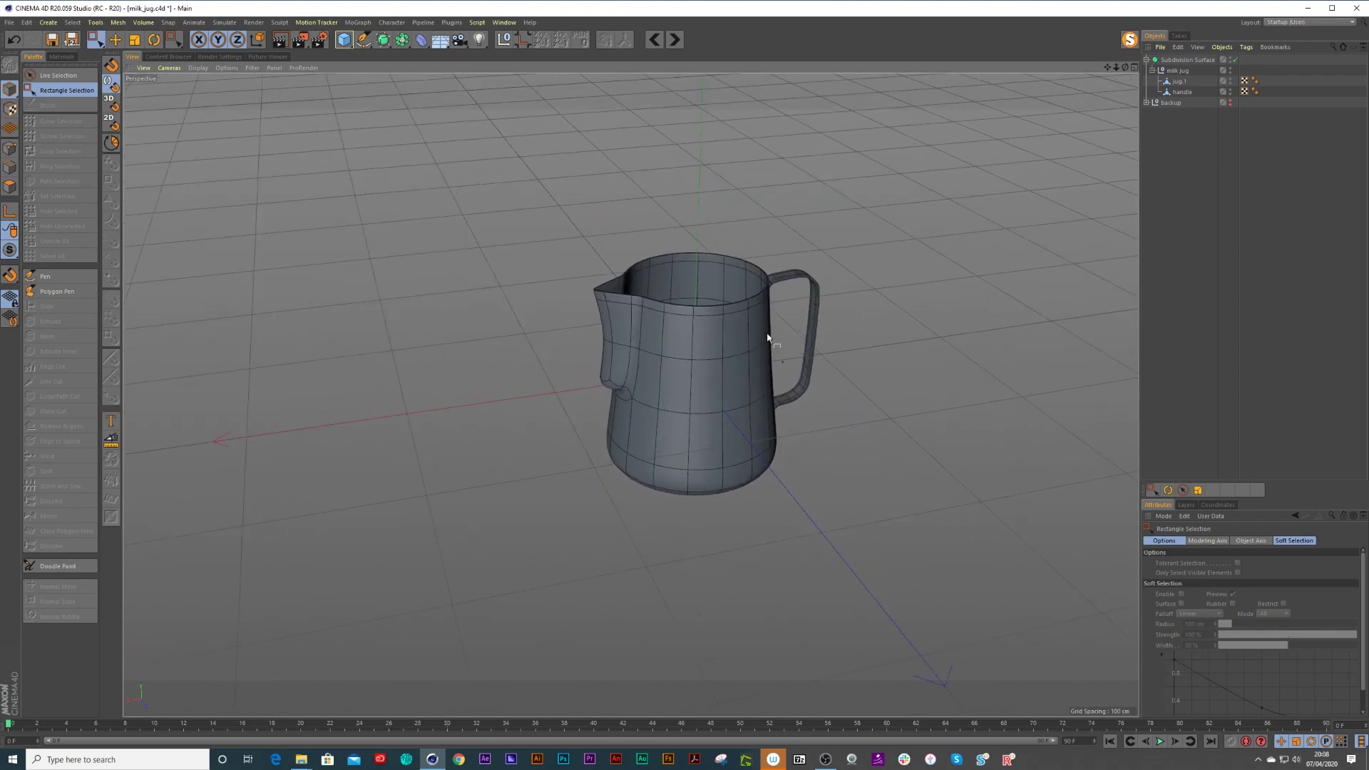